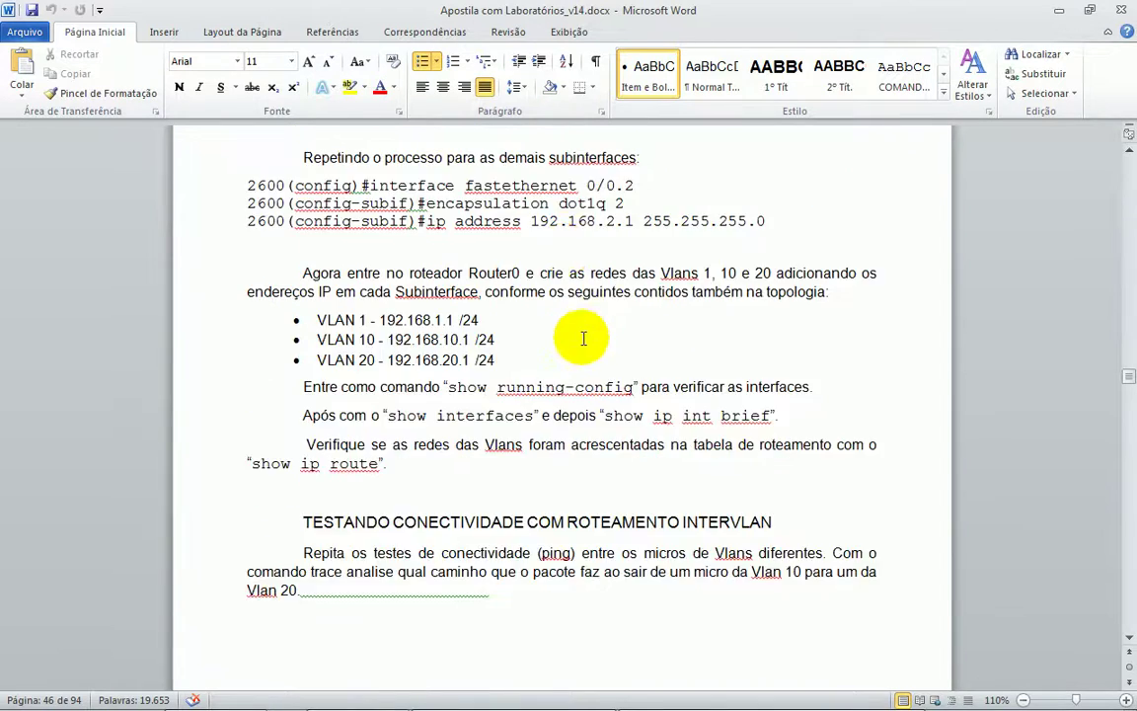
# - Scroll the Word handout to section 6.2 PORT FAST, then switch to the Packet Tracer topology
pyautogui.scroll(-3, 543, 309)
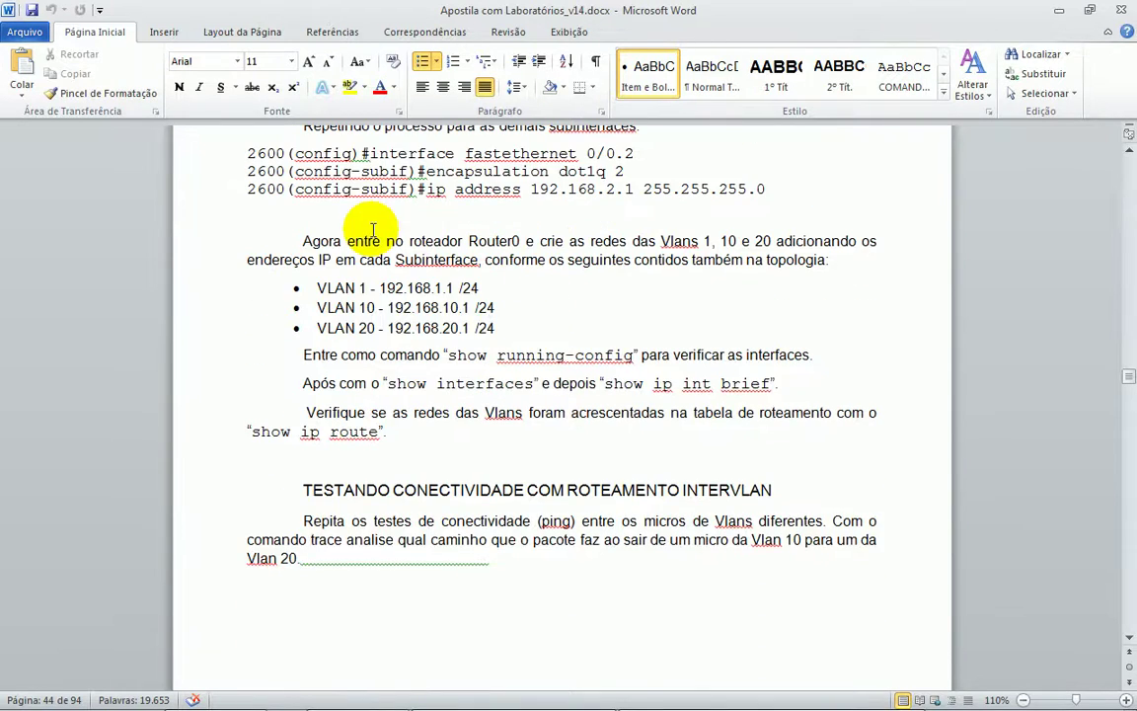
pyautogui.scroll(5, 414, 187)
pyautogui.scroll(3, 464, 241)
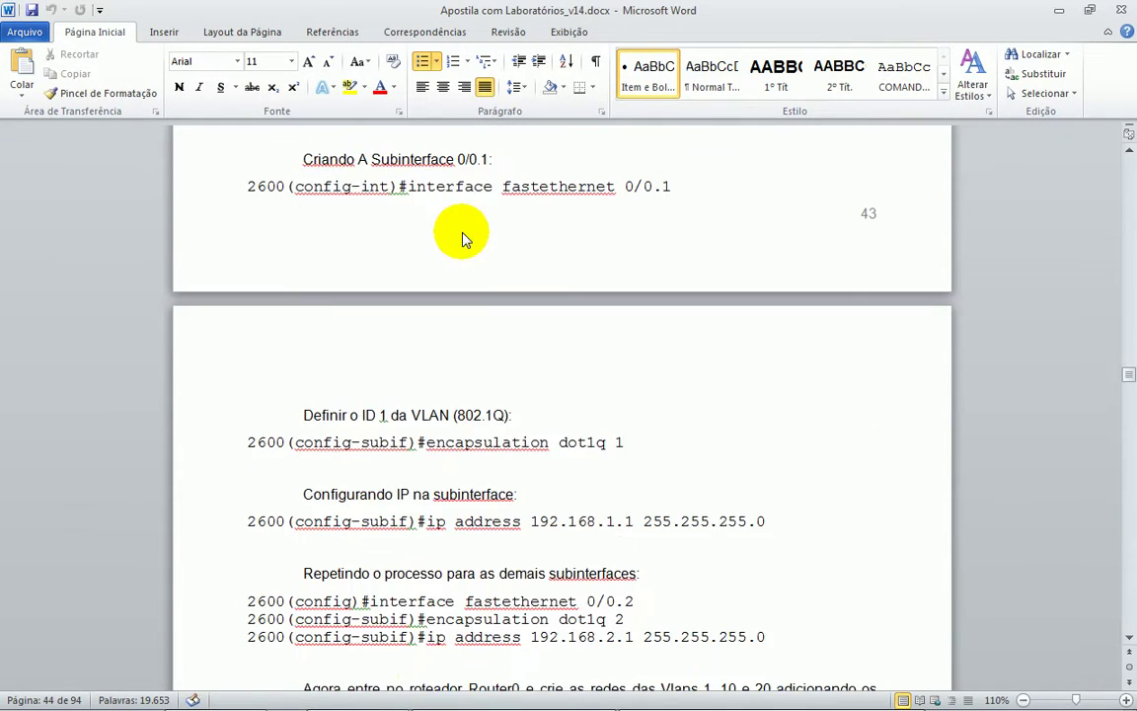
pyautogui.scroll(-5, 463, 256)
pyautogui.scroll(-15, 475, 275)
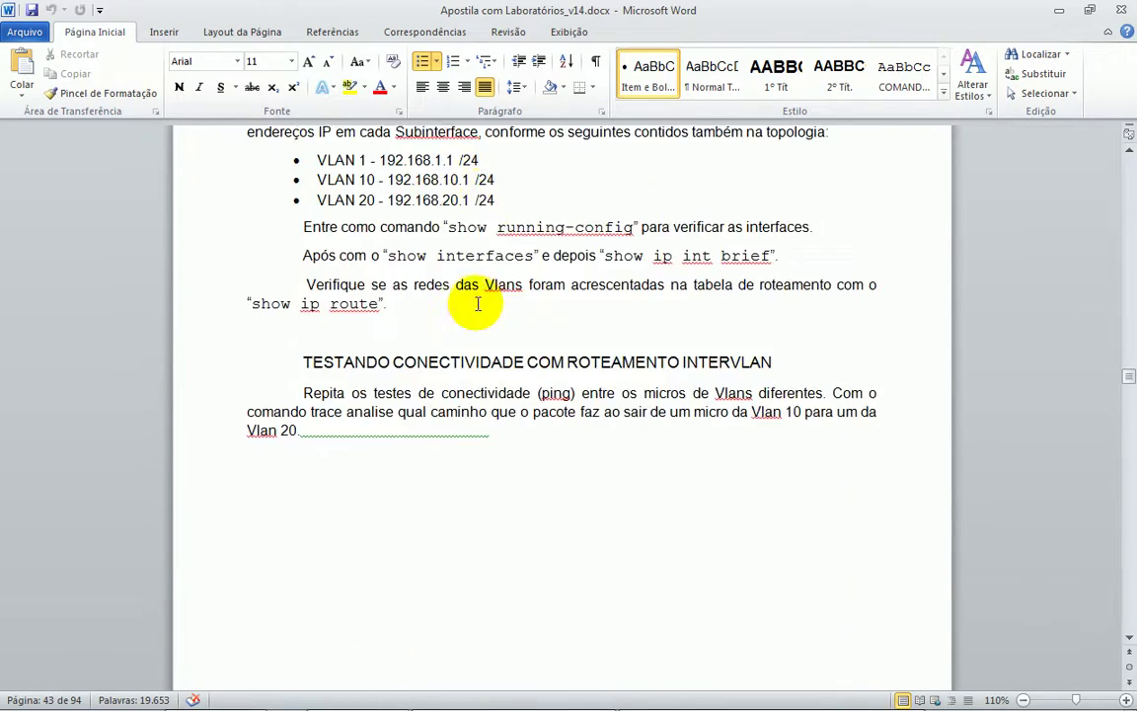
pyautogui.scroll(-3, 473, 291)
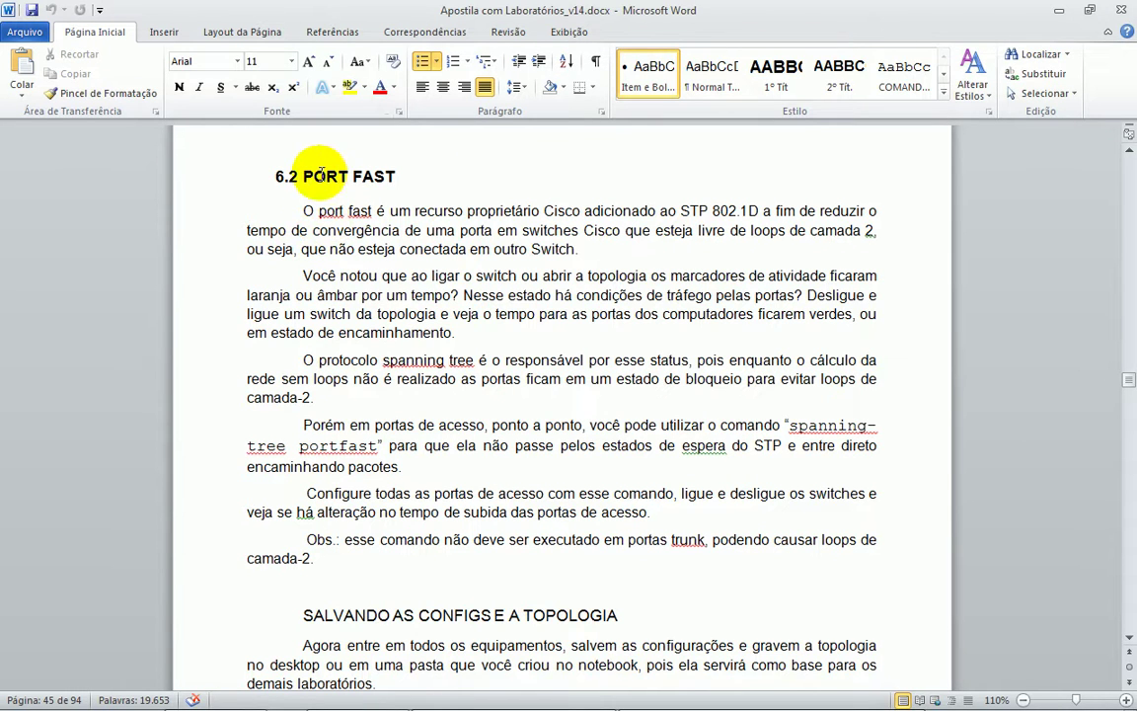
pyautogui.moveTo(499, 704)
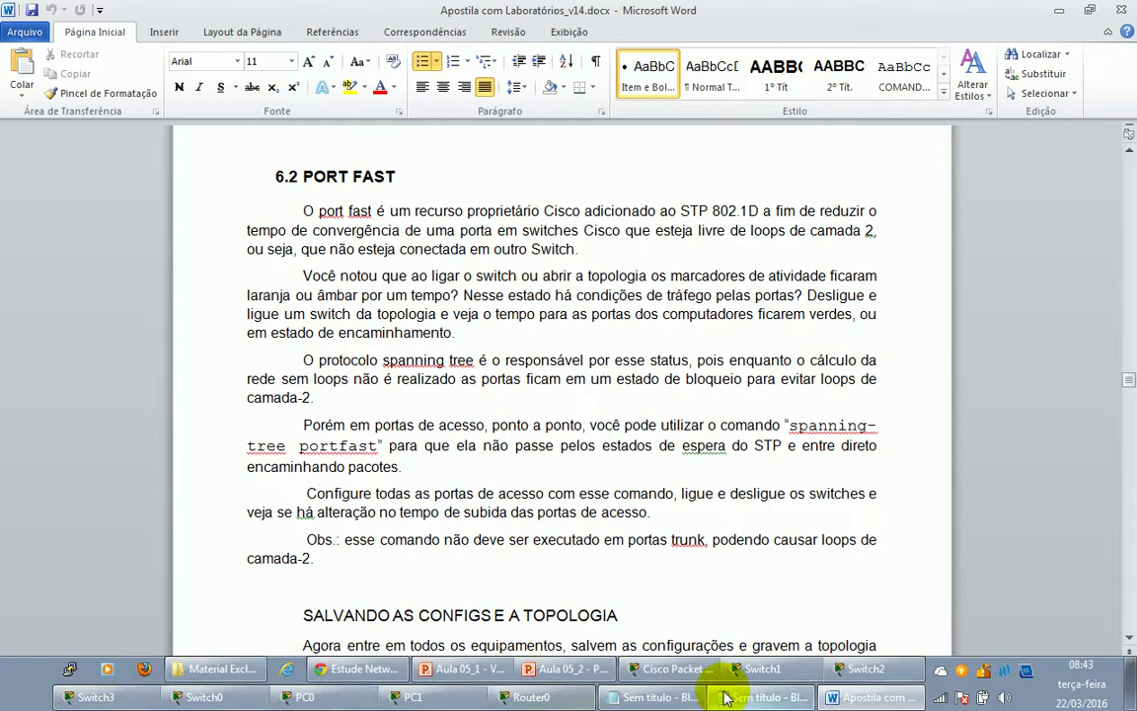
pyautogui.click(657, 670)
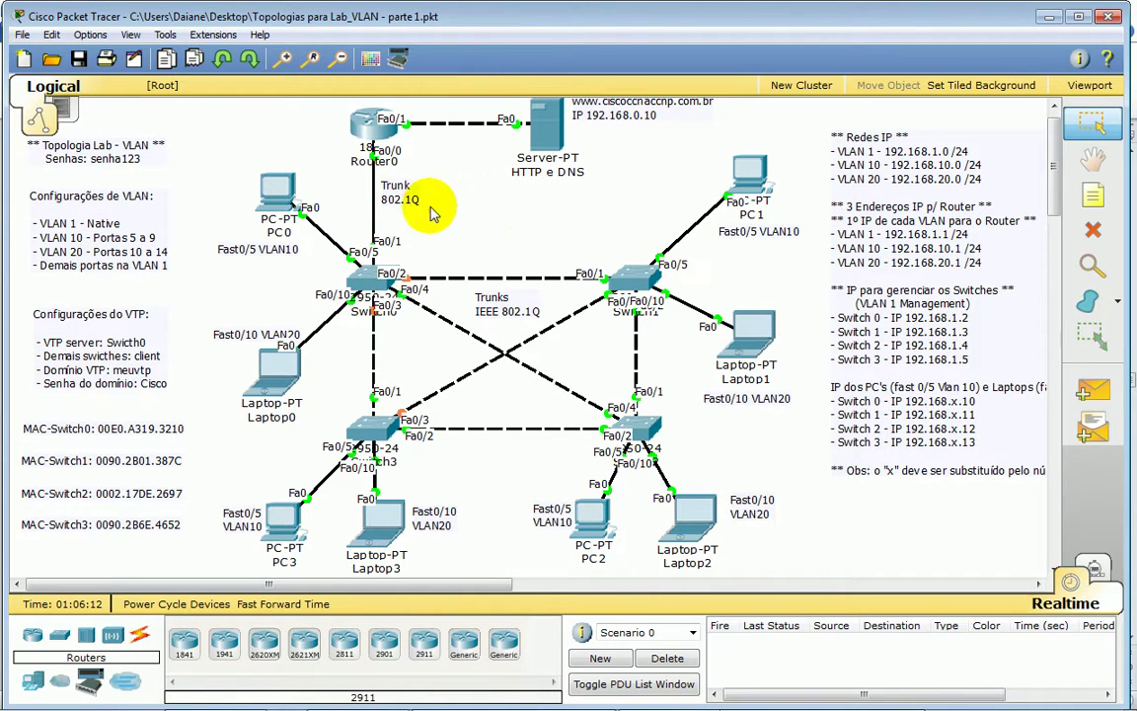
# - Check PC1's IP address in its command prompt, then hide its window
pyautogui.click(748, 170)
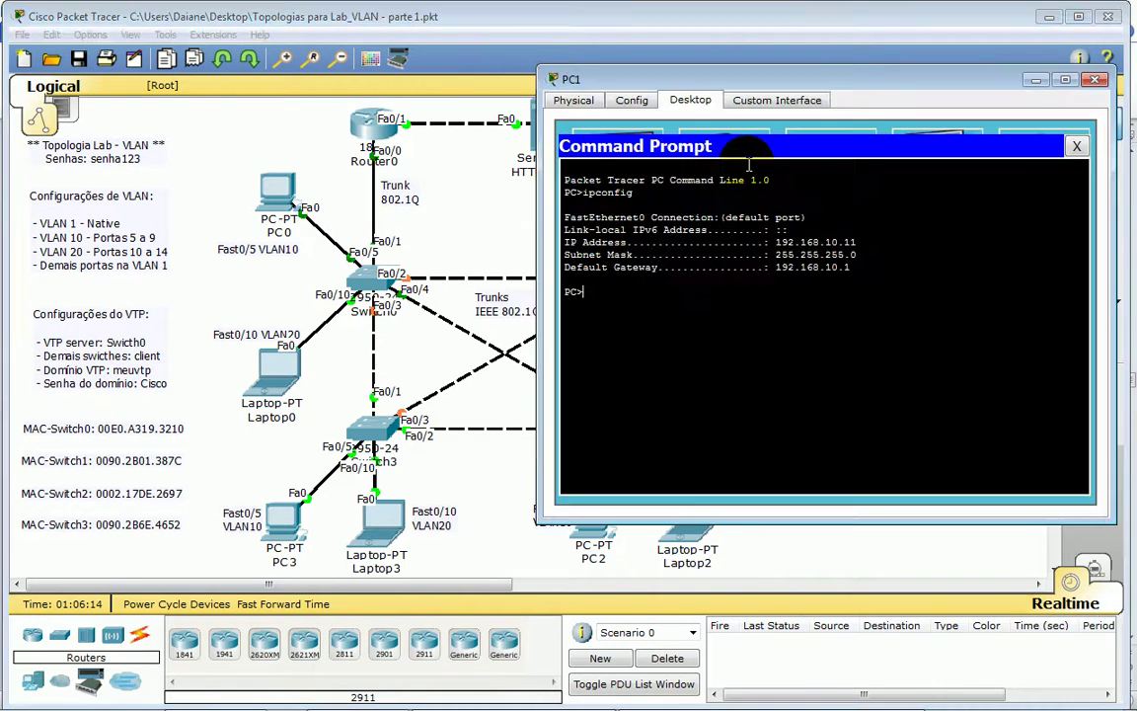
pyautogui.moveTo(800, 242); pyautogui.dragTo(858, 243)
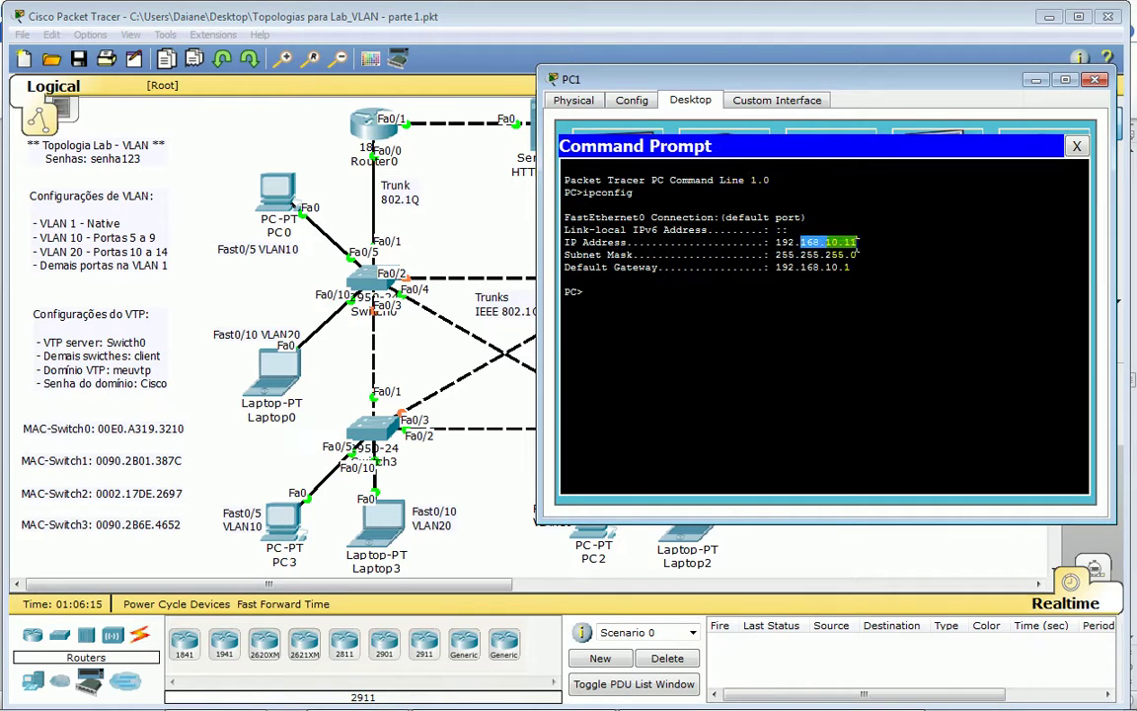
pyautogui.click(487, 209)
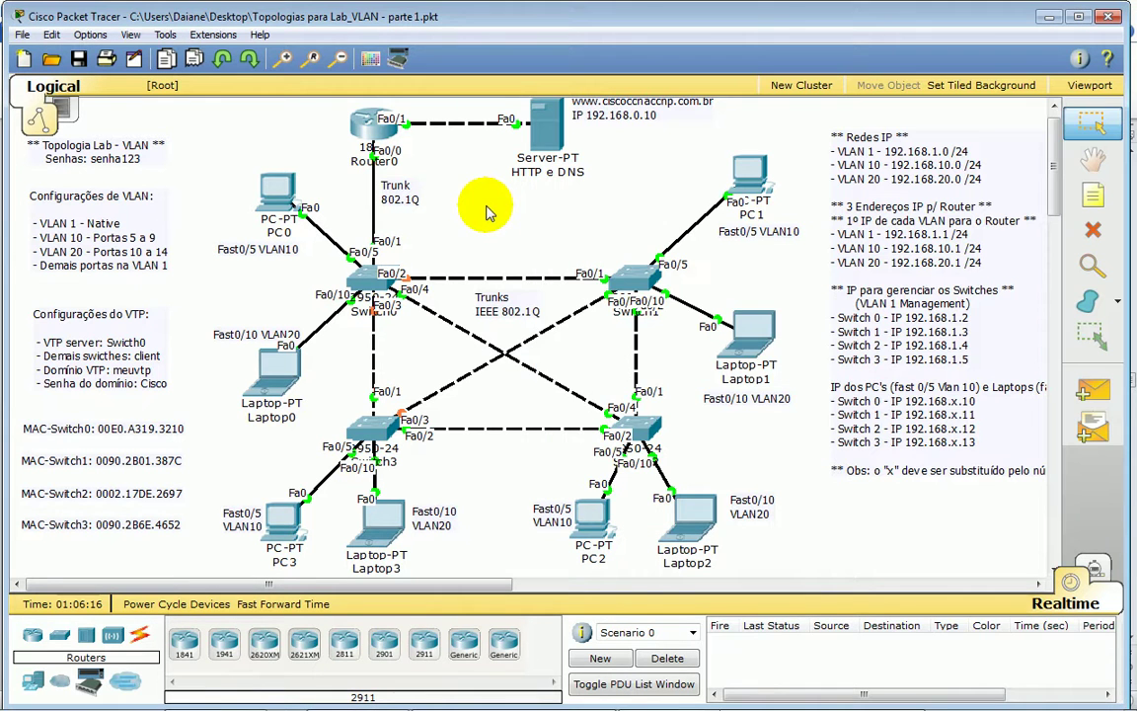
# - Stop PC0's continuous ping and run ipconfig to confirm its address 192.168.10.10
pyautogui.click(282, 192)
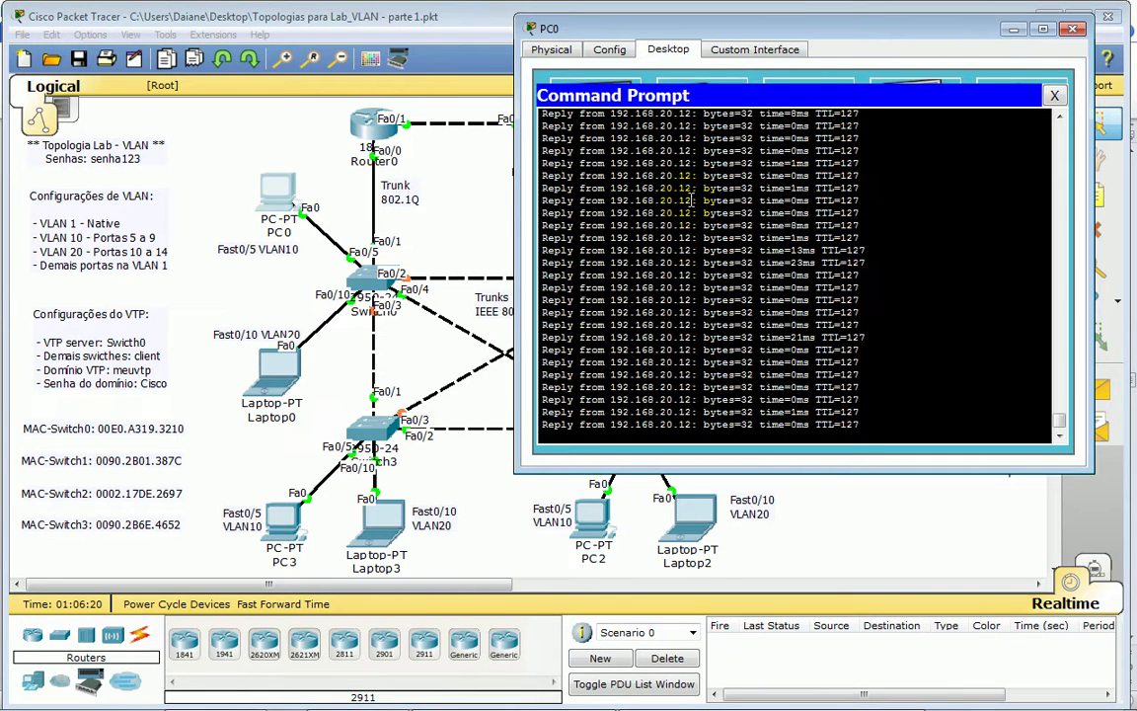
pyautogui.hotkey('ctrl', 'c')
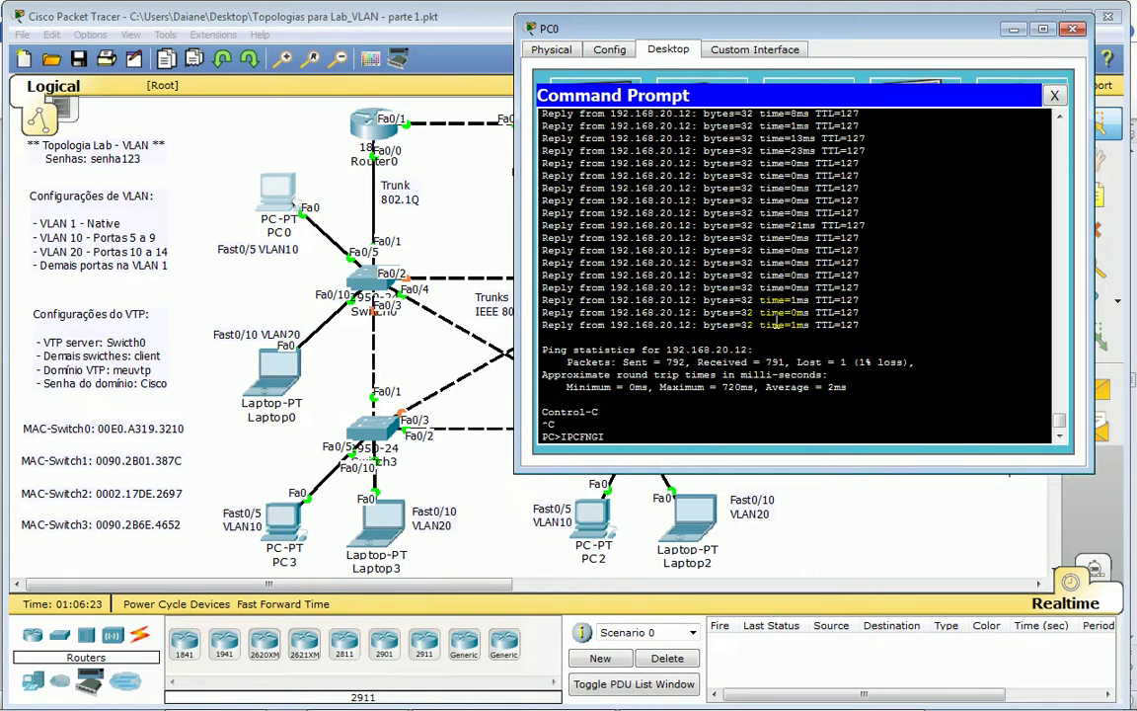
pyautogui.write('IPCFNGI')
pyautogui.press('Return')
pyautogui.write('ip')
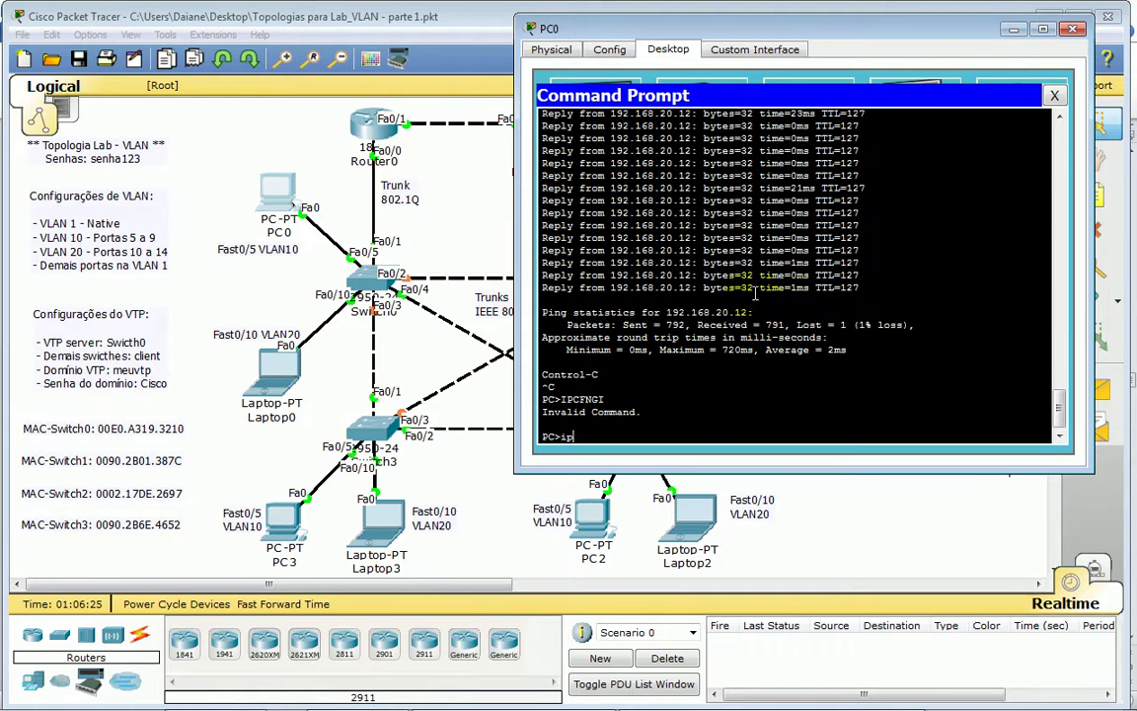
pyautogui.write('config')
pyautogui.press('Return')
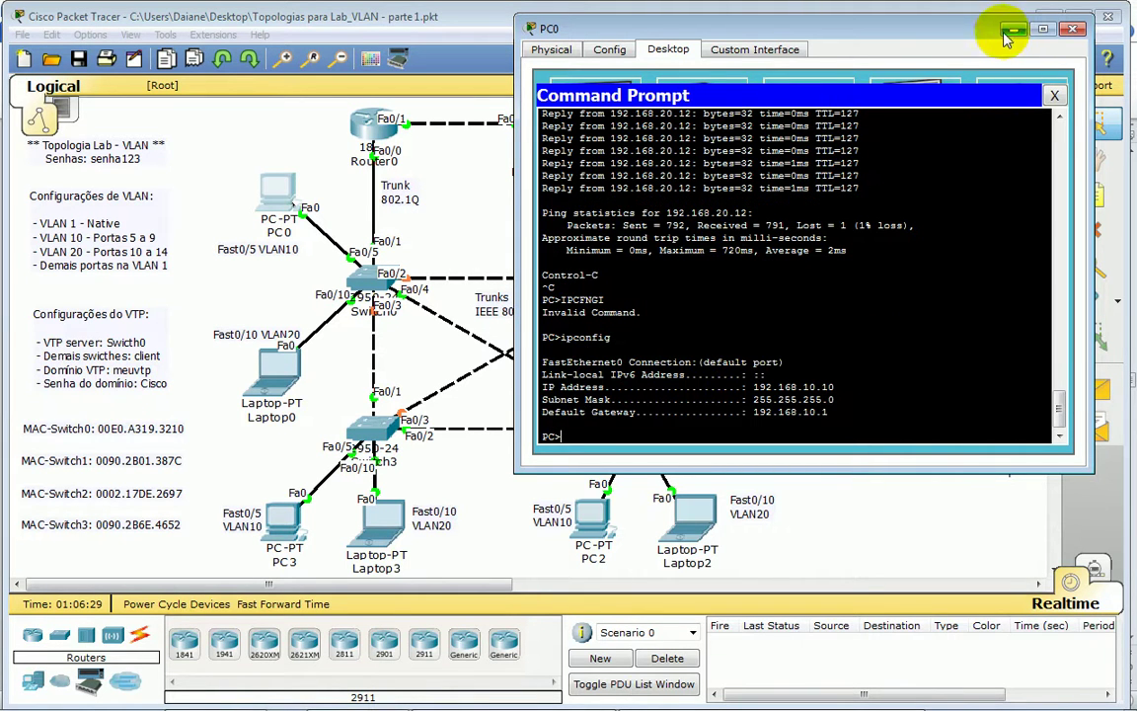
pyautogui.moveTo(928, 32); pyautogui.dragTo(445, 406)
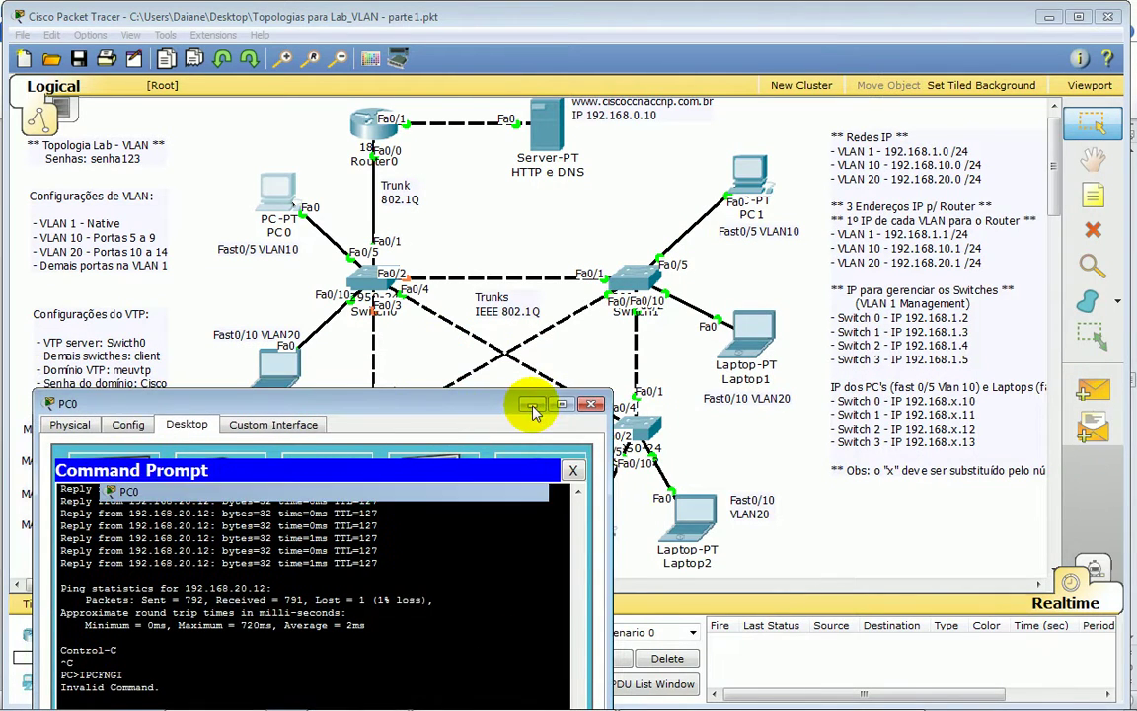
# - Start 'ping -t 192.168.10.10' from PC1's command prompt
pyautogui.click(529, 403)
pyautogui.click(748, 175)
pyautogui.click(740, 296)
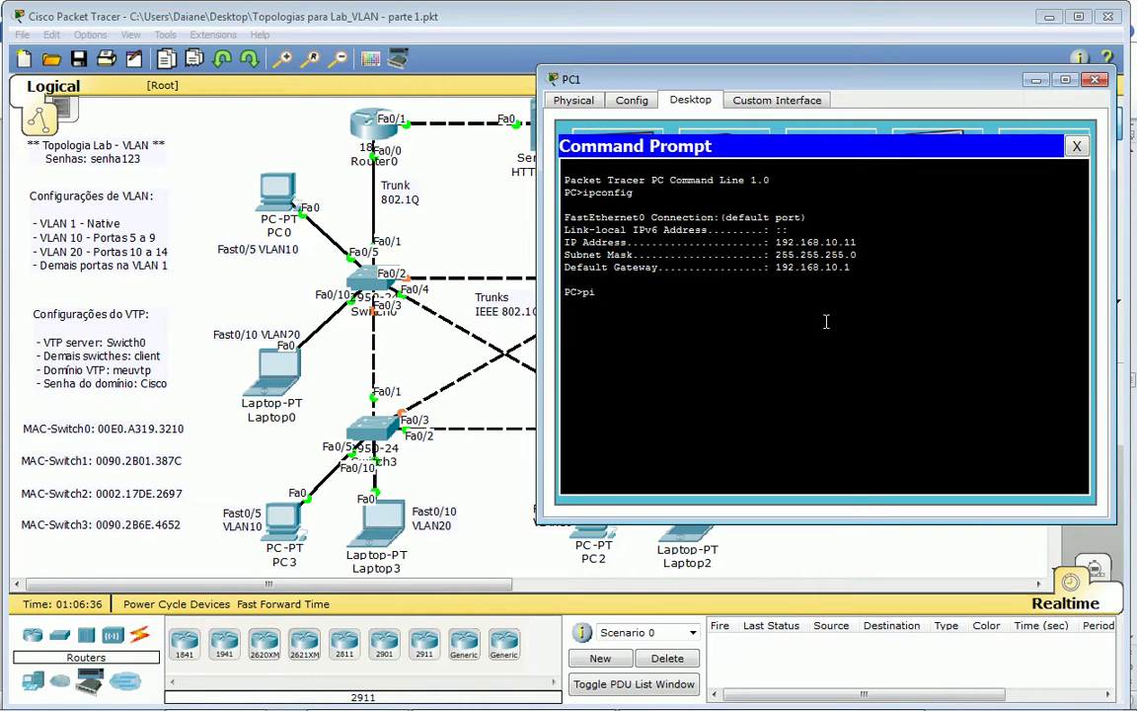
pyautogui.write('ping -t 192.168.10.10')
pyautogui.press('Return')
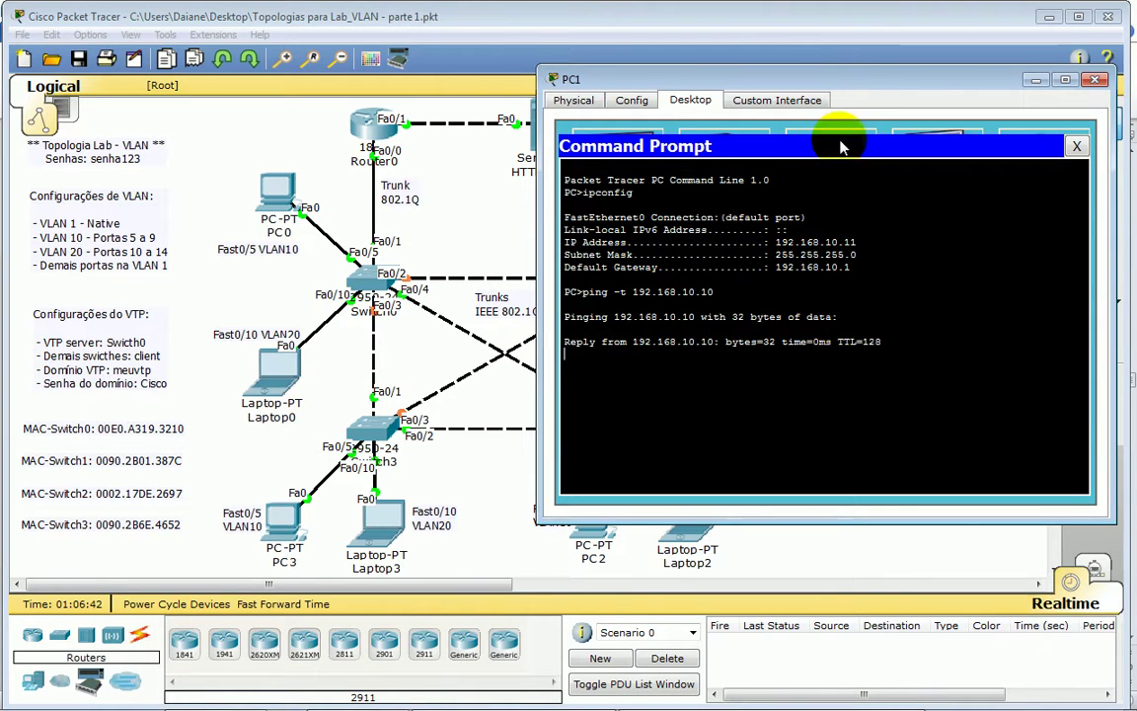
# - Arrange the windows so PC1's ping replies stay visible beside the topology
pyautogui.moveTo(758, 79); pyautogui.dragTo(757, 280)
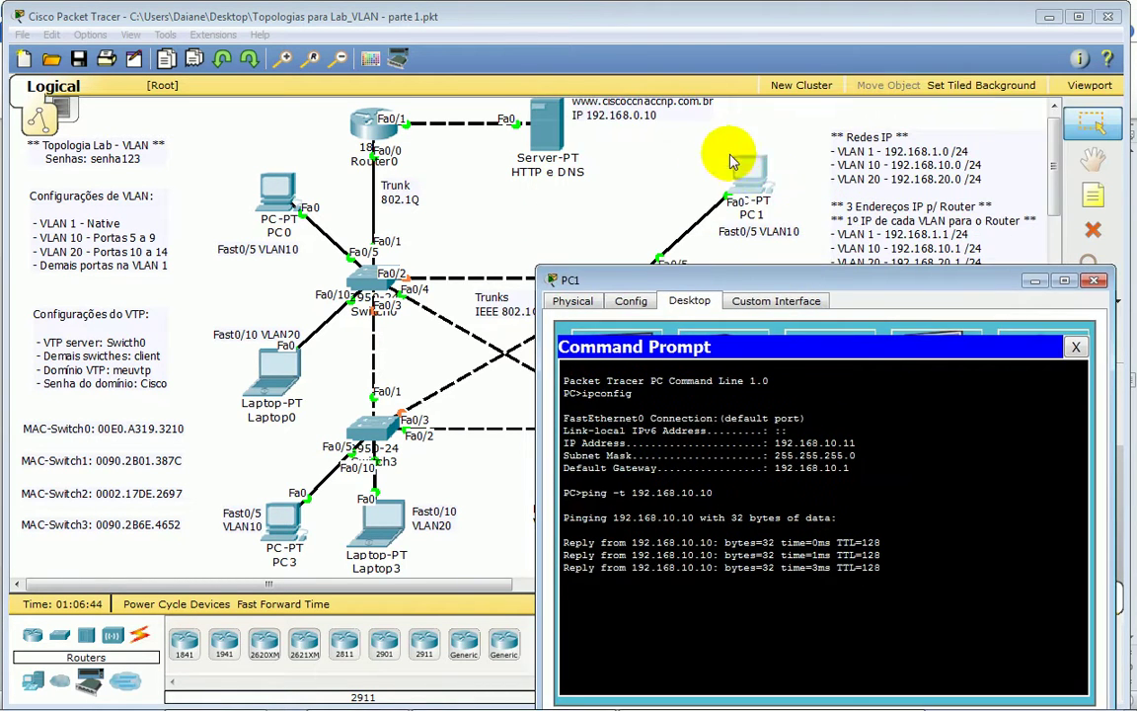
pyautogui.moveTo(731, 287); pyautogui.dragTo(856, 98)
pyautogui.click(957, 25)
pyautogui.moveTo(1126, 91); pyautogui.dragTo(1025, 127)
pyautogui.click(685, 197)
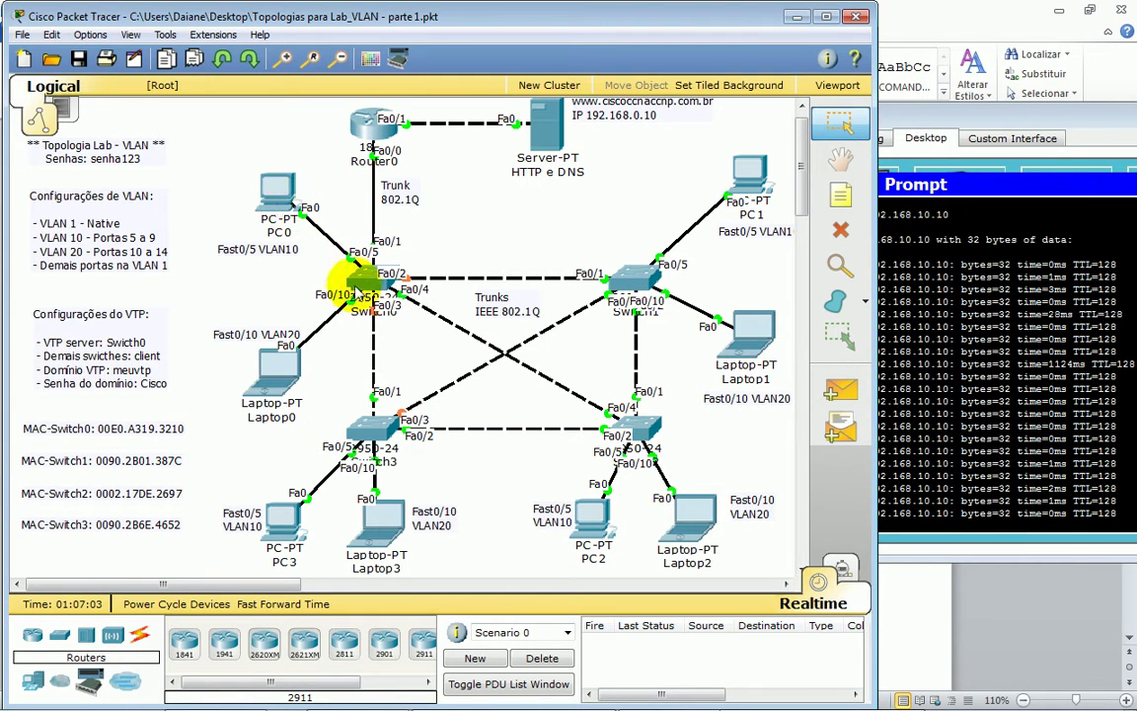
# - Log in to Switch0's CLI, enter privileged and global config, and select interface FastEthernet0/5
pyautogui.click(370, 289)
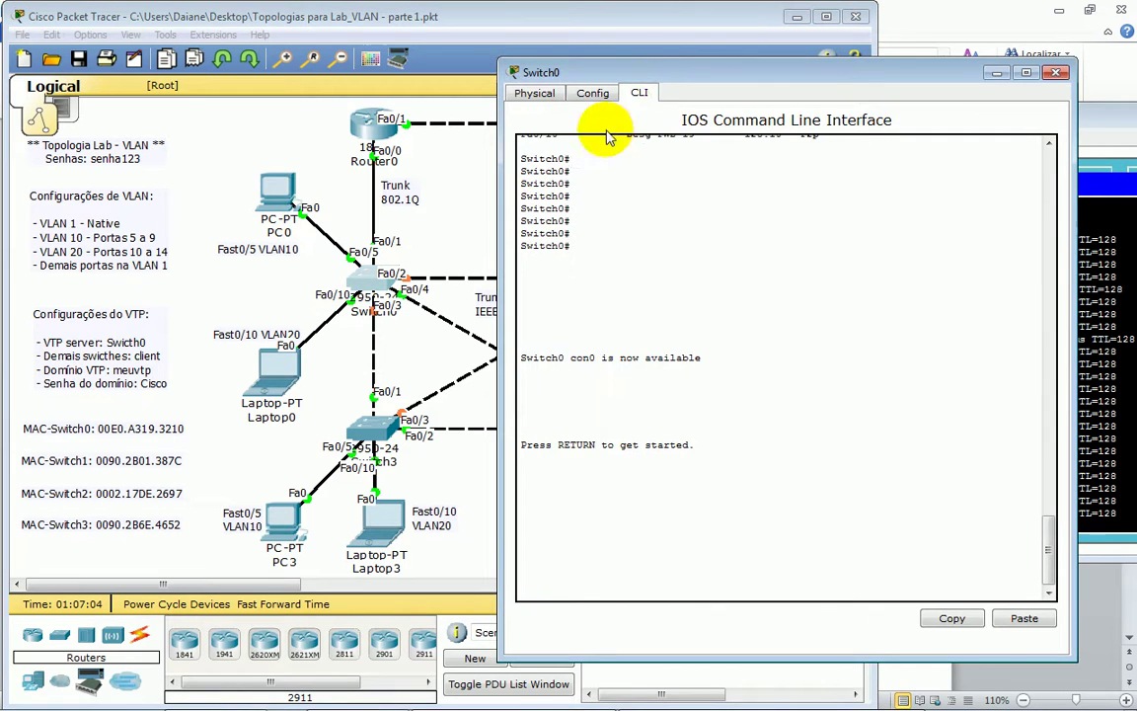
pyautogui.moveTo(640, 82); pyautogui.dragTo(549, 276)
pyautogui.press('Return')
pyautogui.press('Return')
pyautogui.press('Return')
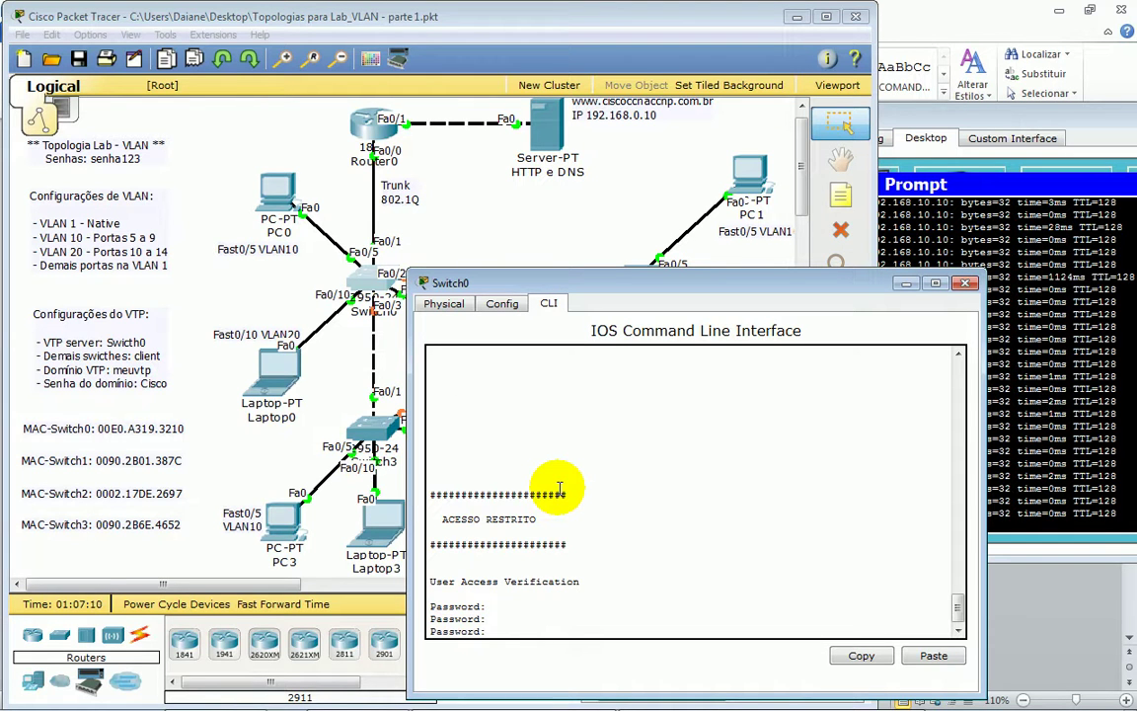
pyautogui.press('Return')
pyautogui.press('Return')
pyautogui.write('en')
pyautogui.press('Tab')
pyautogui.press('Return')
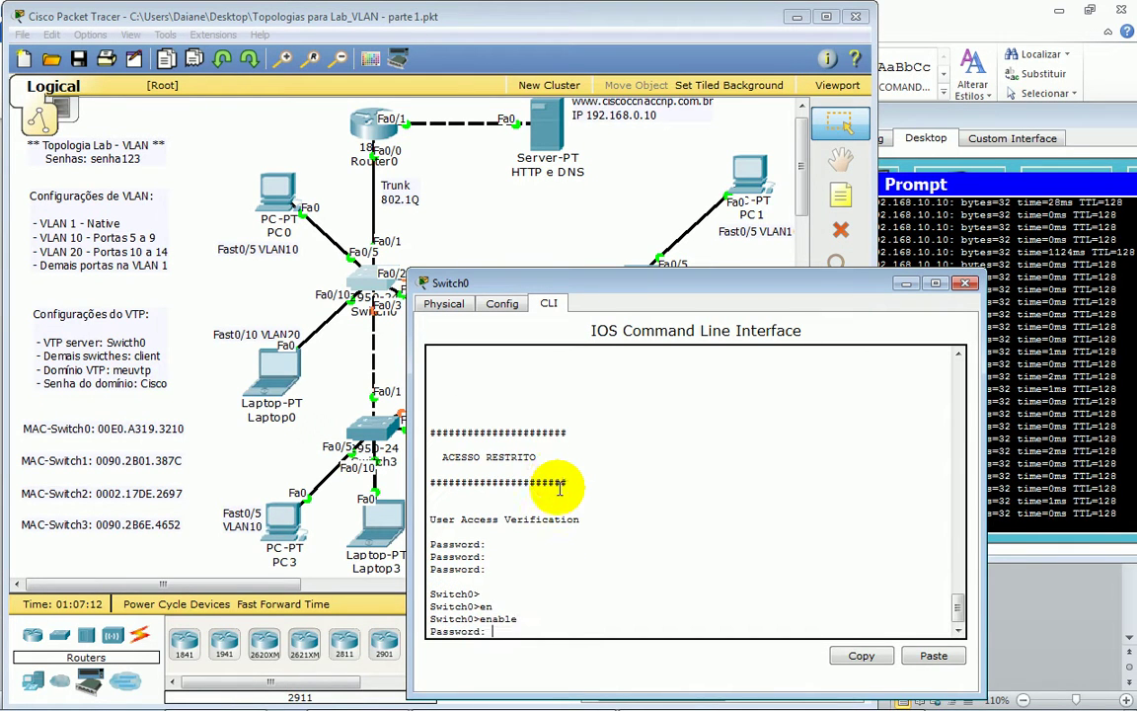
pyautogui.write('senha123')
pyautogui.press('Return')
pyautogui.press('Return')
pyautogui.press('Return')
pyautogui.write('conf t')
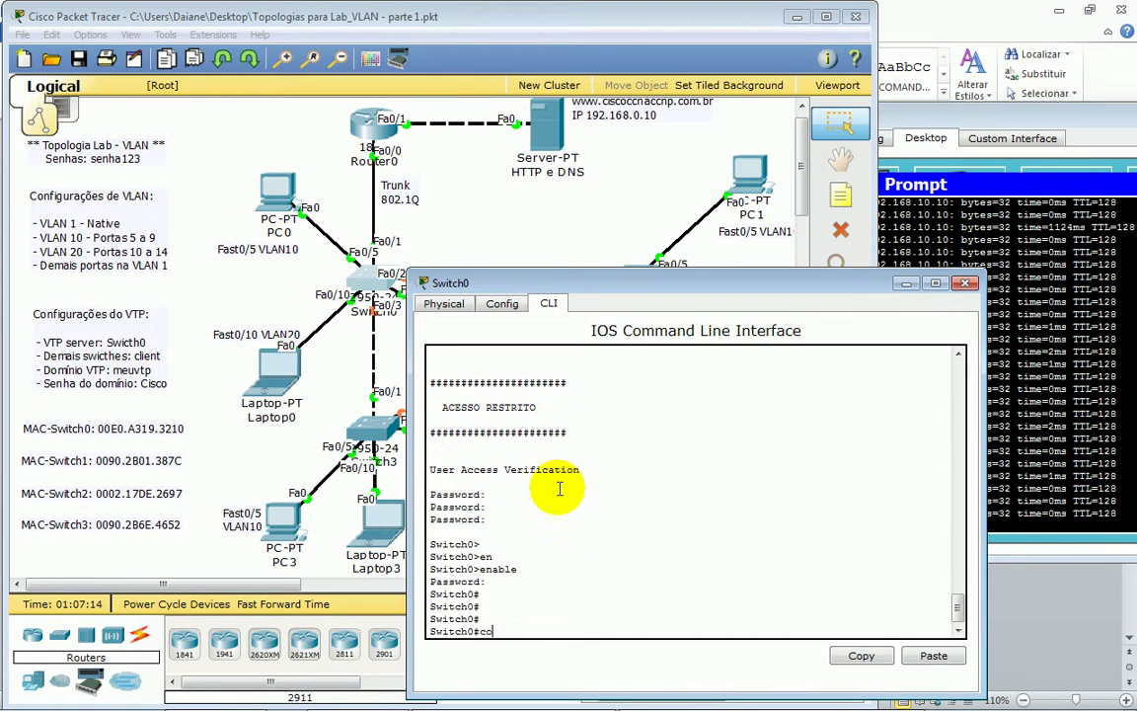
pyautogui.press('Return')
pyautogui.write('interface fa')
pyautogui.press('Tab')
pyautogui.write('fas')
pyautogui.press('Tab')
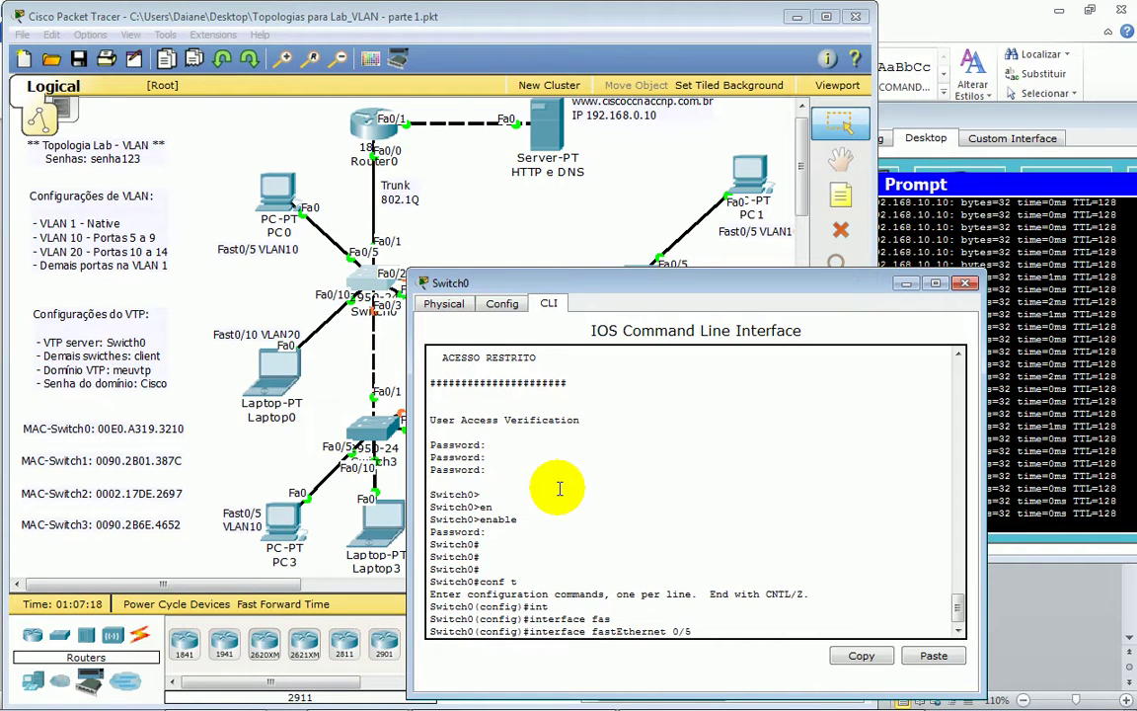
pyautogui.press('Return')
pyautogui.press('Return')
pyautogui.press('Return')
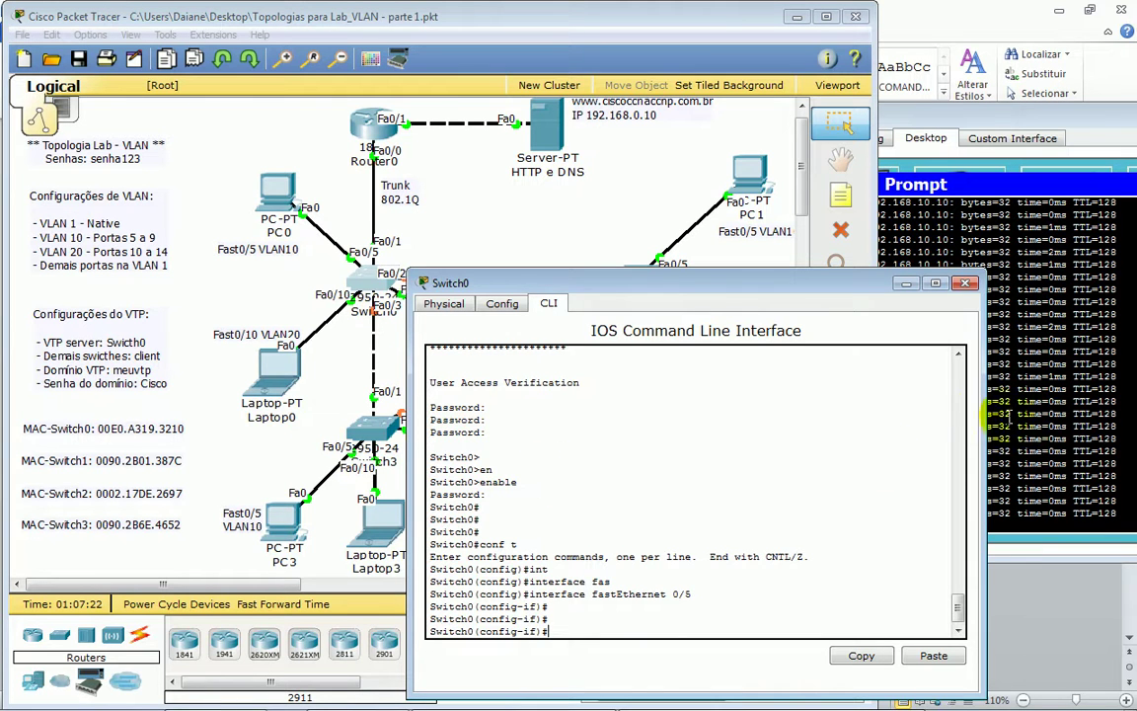
# - Restart PC1's continuous ping to PC0
pyautogui.click(987, 406)
pyautogui.hotkey('ctrl', 'c')
pyautogui.press('Up')
pyautogui.press('Return')
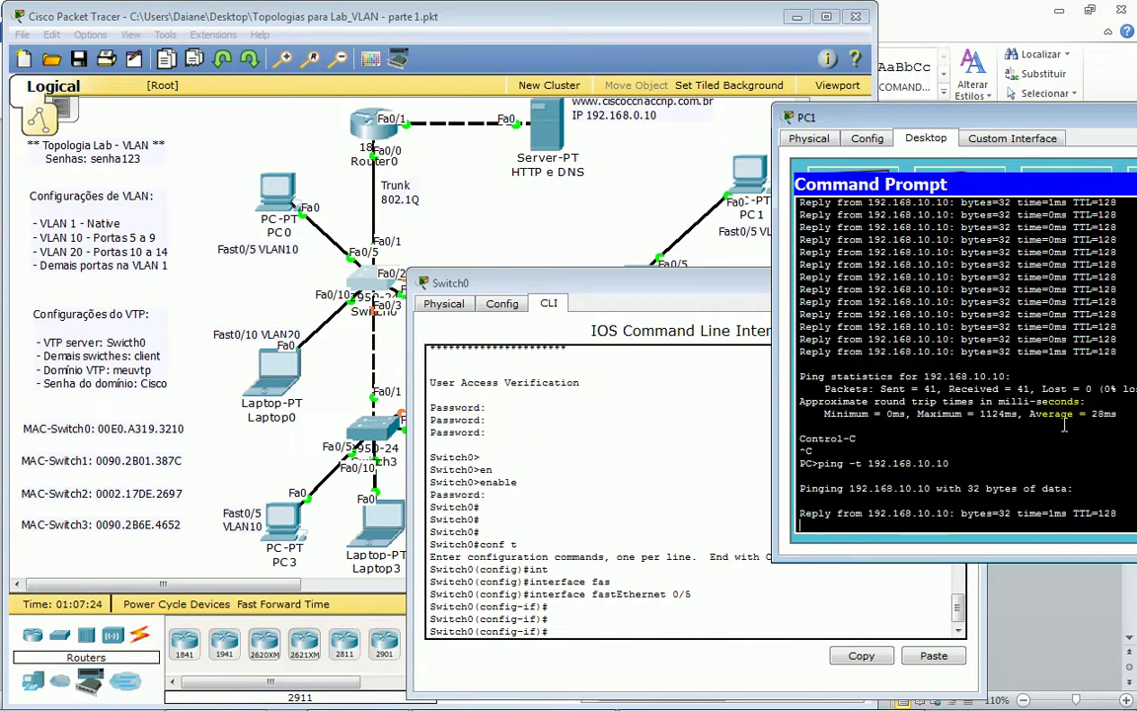
# - Issue 'shutdown' on Switch0's FastEthernet0/5
pyautogui.click(663, 481)
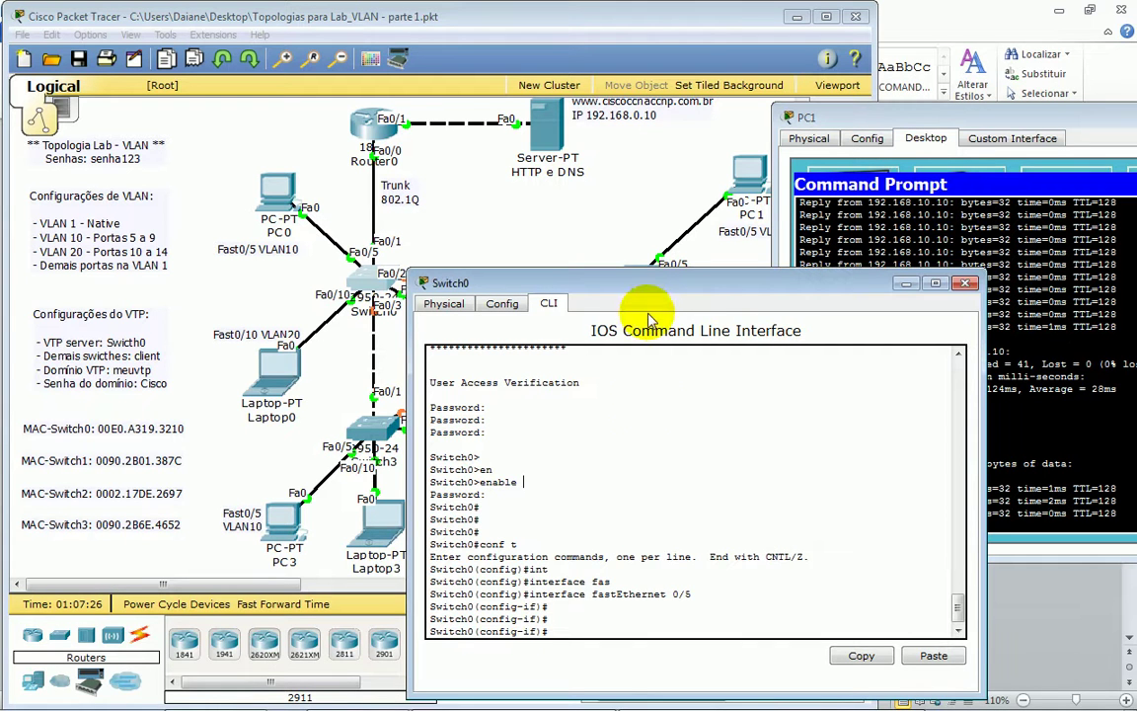
pyautogui.moveTo(415, 306); pyautogui.dragTo(474, 280)
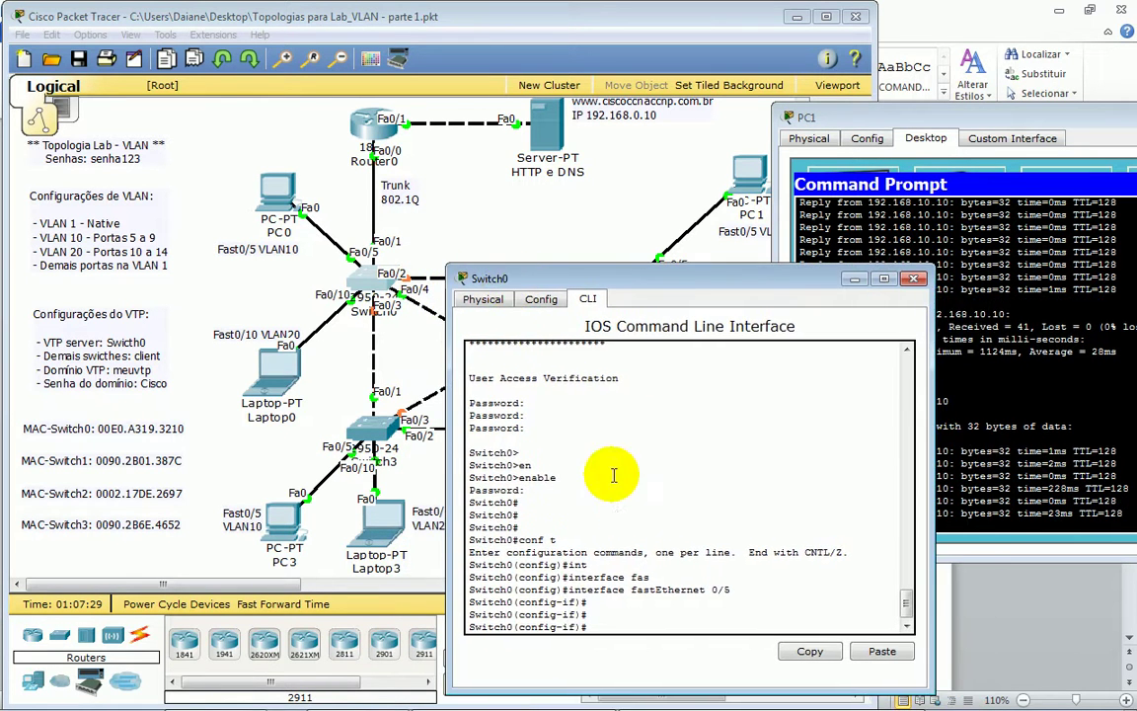
pyautogui.click(642, 509)
pyautogui.write('shu')
pyautogui.press('Tab')
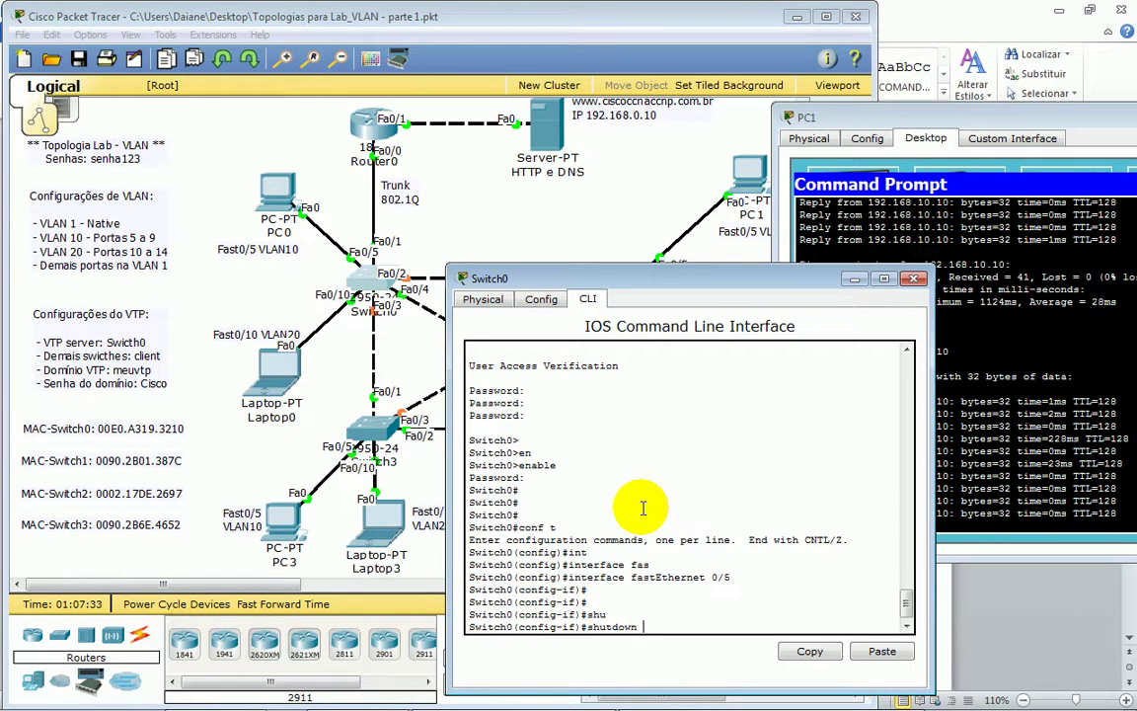
pyautogui.press('Return')
pyautogui.press('Return')
pyautogui.press('Return')
pyautogui.press('Return')
pyautogui.press('Return')
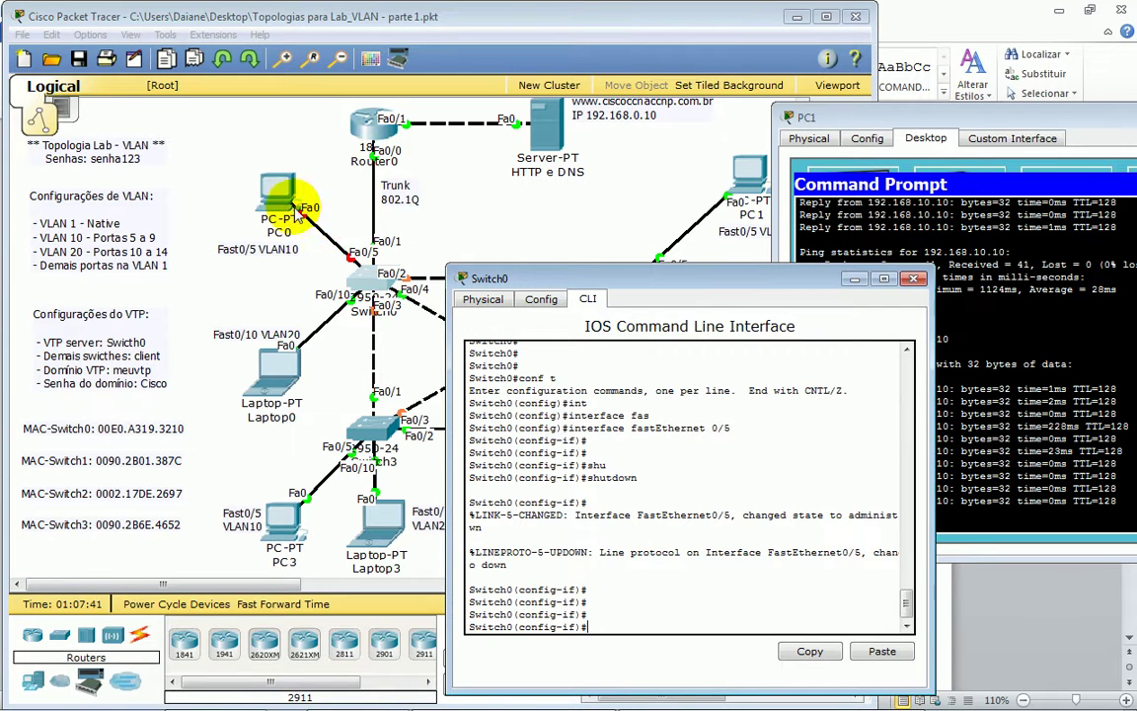
# - Watch PC1's pings time out, then run 'no shutdown' on Fa0/5
pyautogui.click(952, 513)
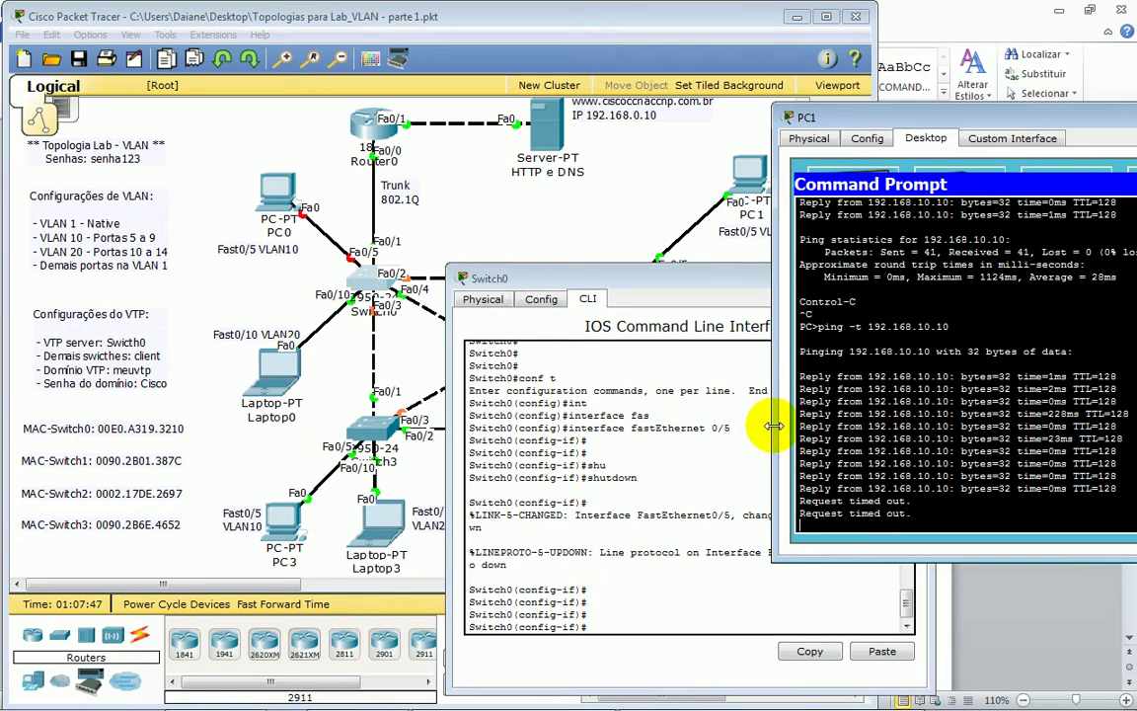
pyautogui.click(681, 609)
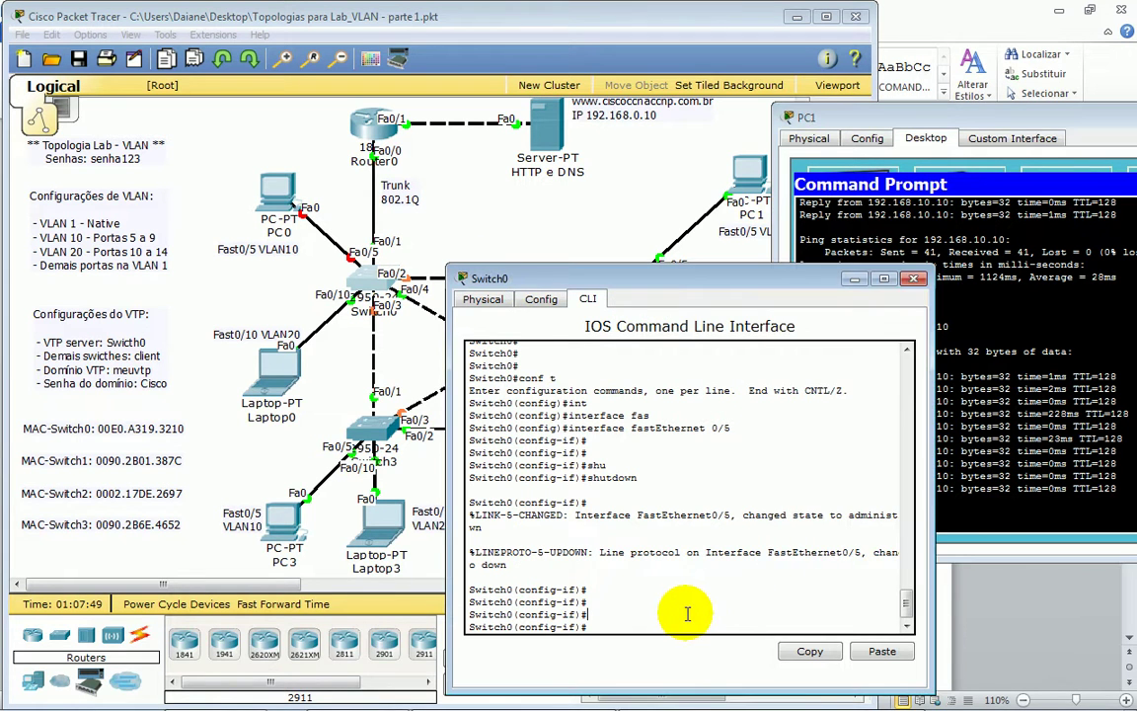
pyautogui.write('no shu')
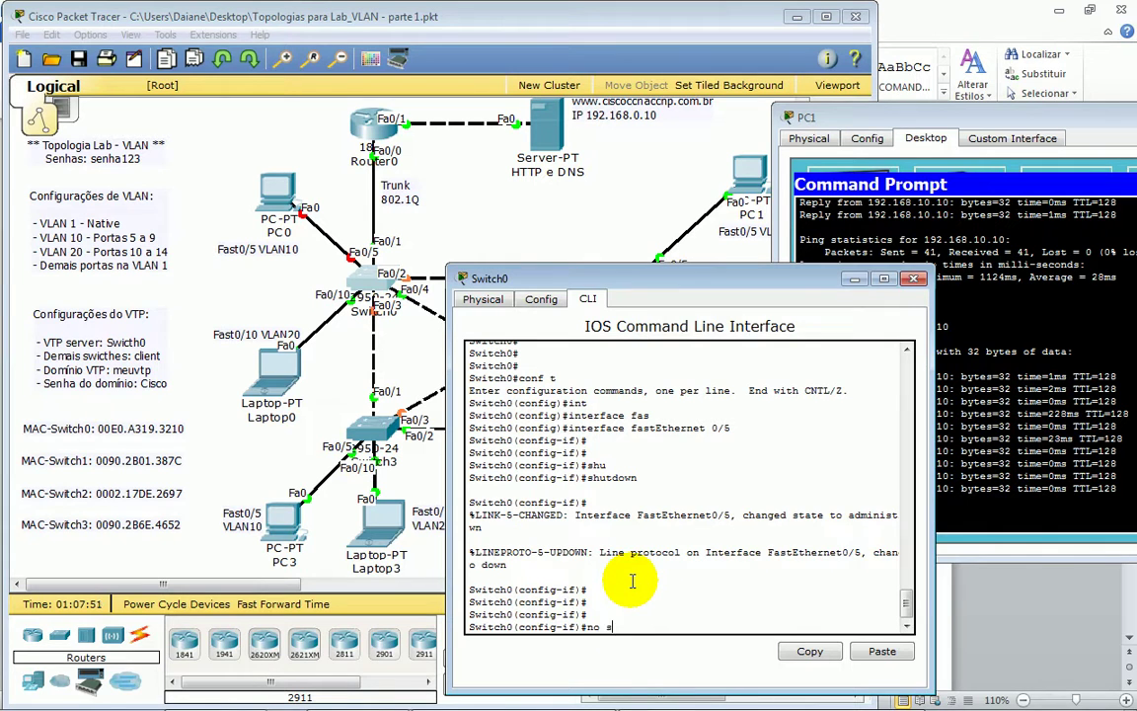
pyautogui.press('Tab')
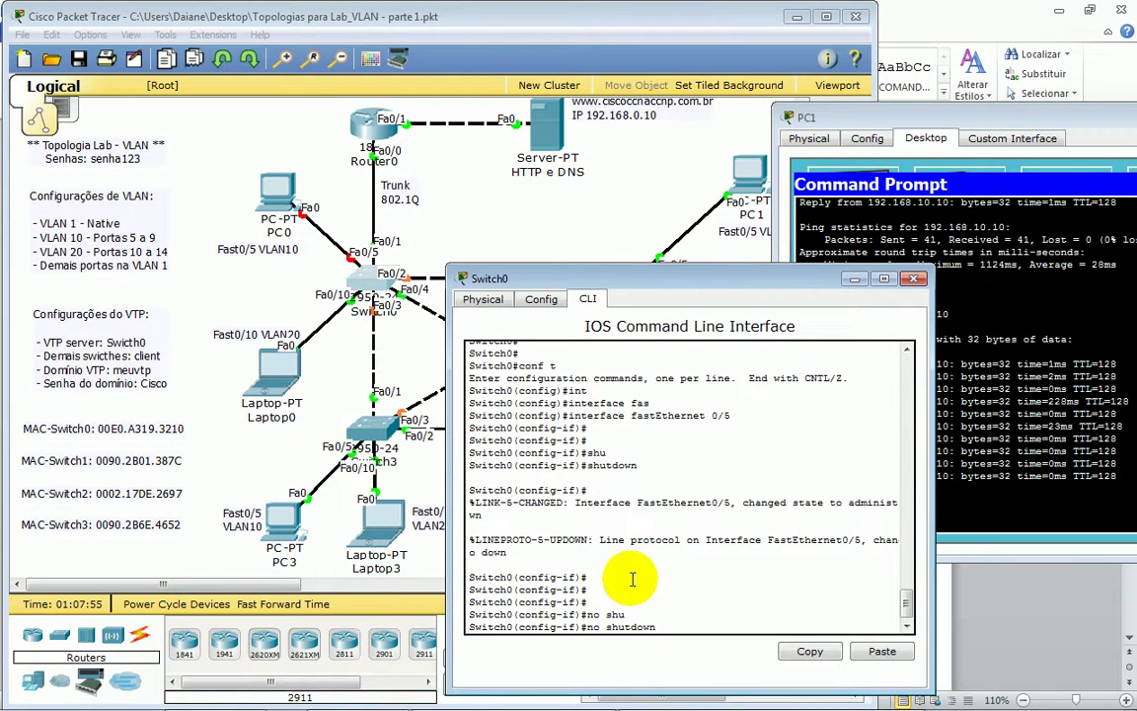
pyautogui.click(937, 480)
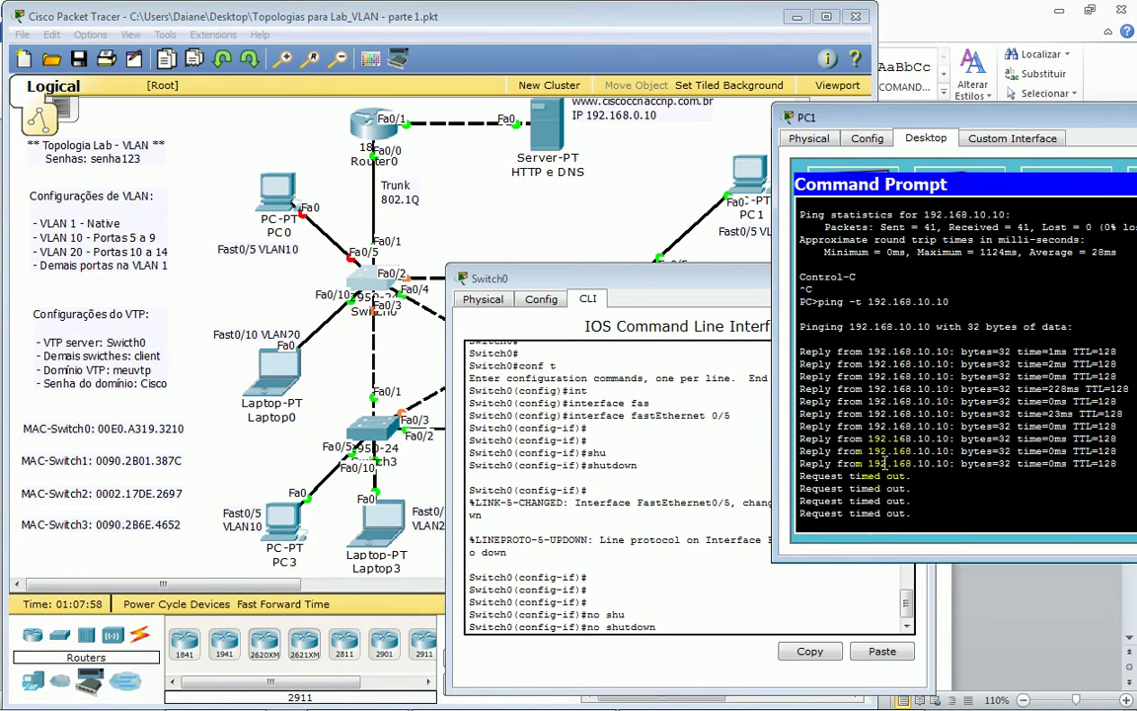
pyautogui.click(633, 505)
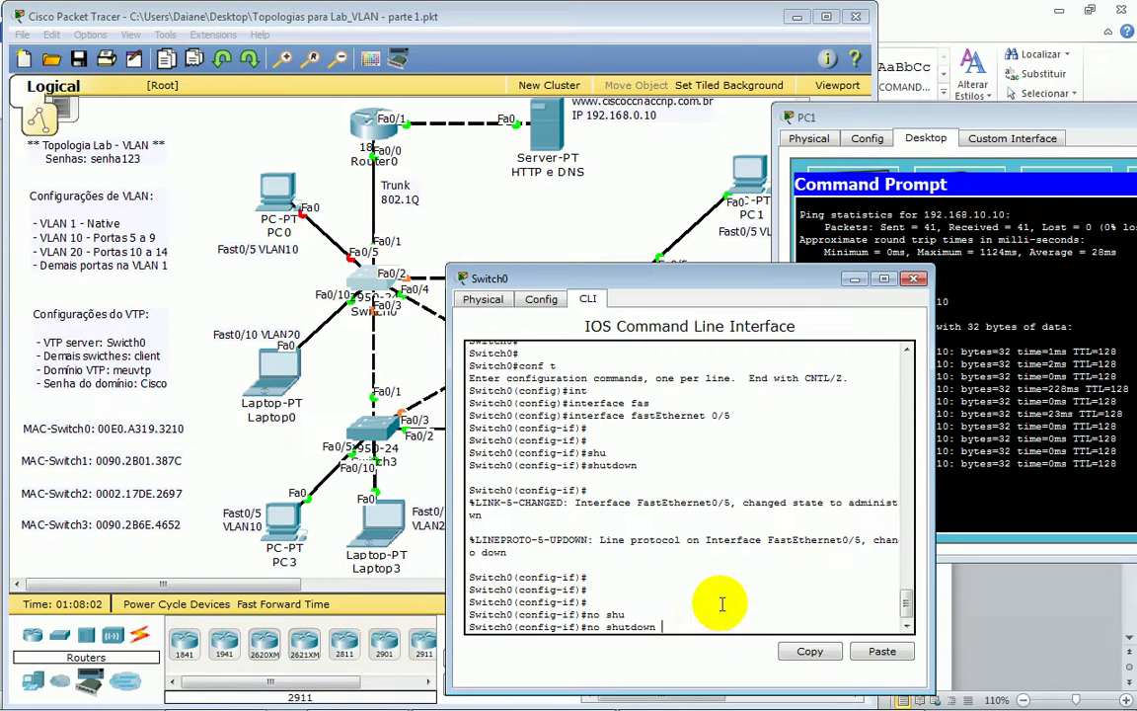
pyautogui.press('Return')
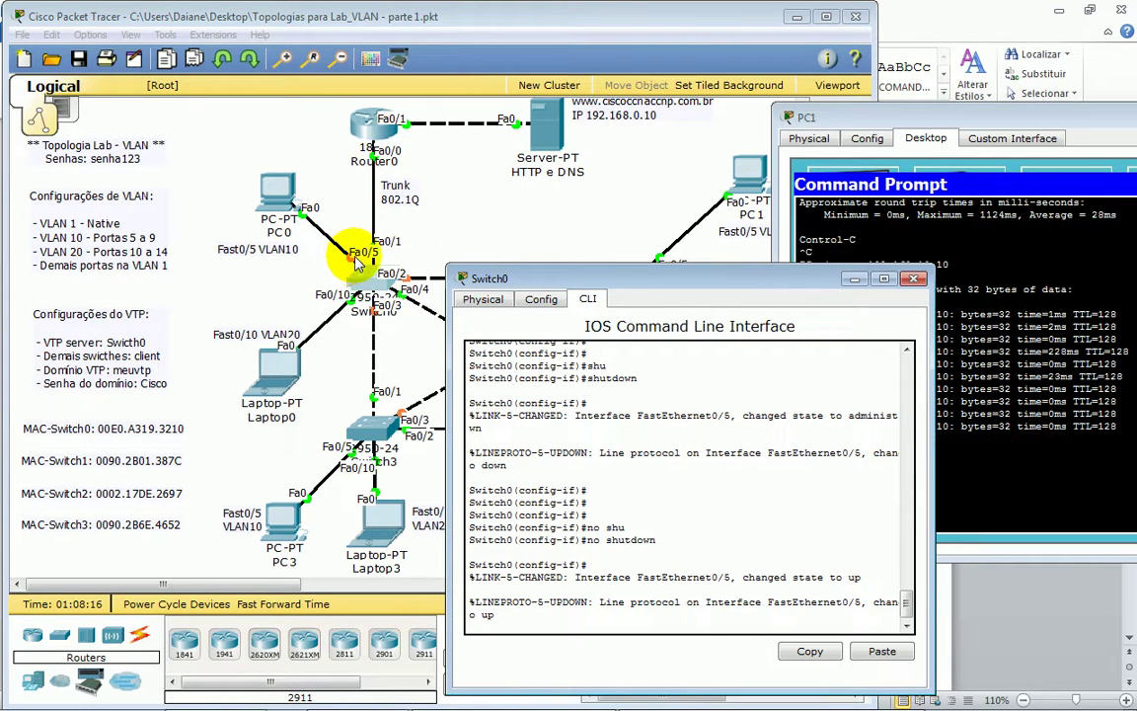
# - Stop PC1's ping (25 sent, 15 received, 40% loss) and highlight the ten timed-out replies
pyautogui.click(1012, 348)
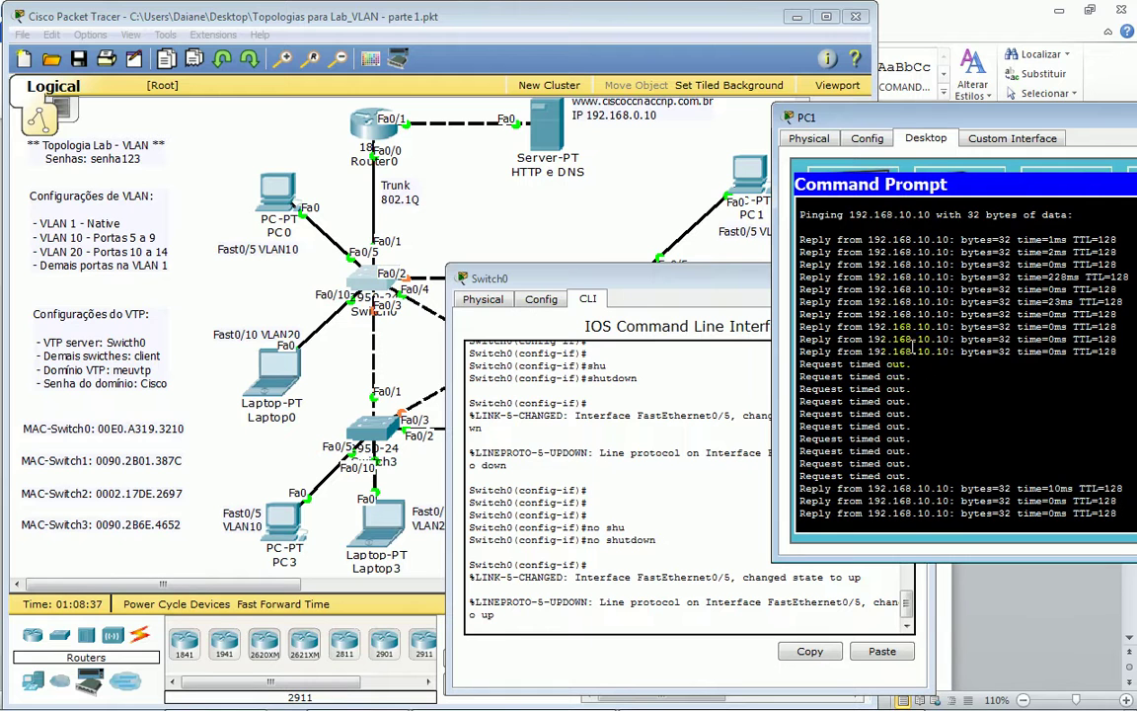
pyautogui.hotkey('ctrl', 'c')
pyautogui.scroll(1, 929, 385)
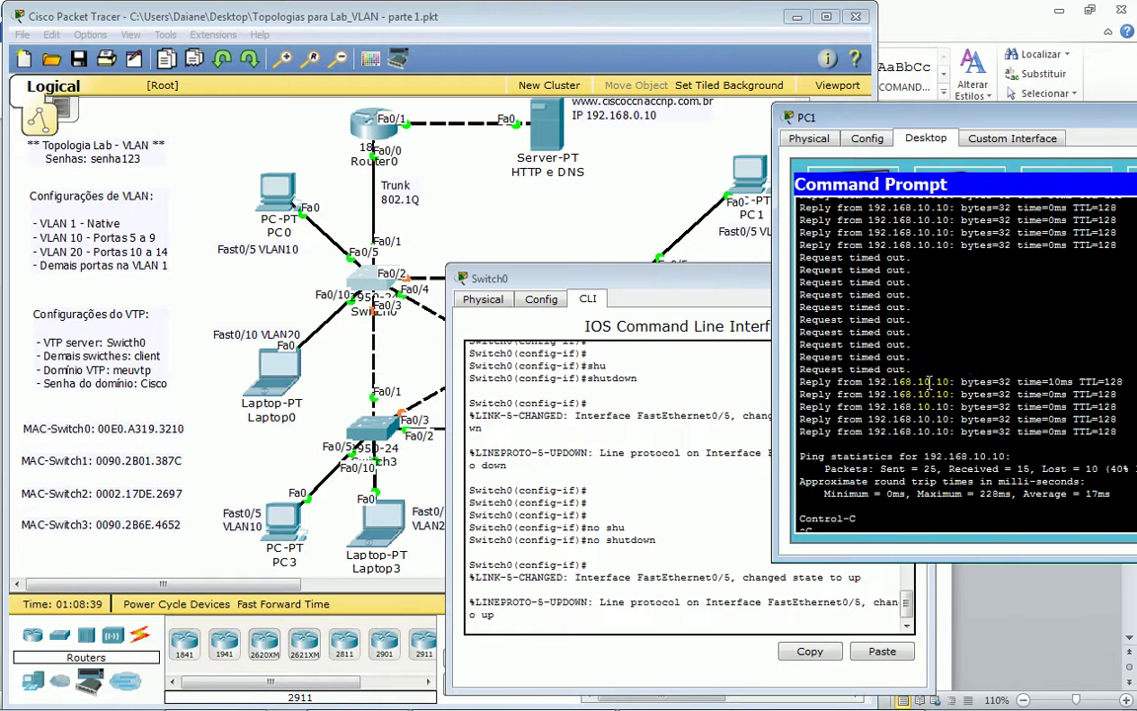
pyautogui.moveTo(906, 369); pyautogui.dragTo(859, 258)
pyautogui.click(908, 356)
pyautogui.moveTo(920, 368); pyautogui.dragTo(715, 237)
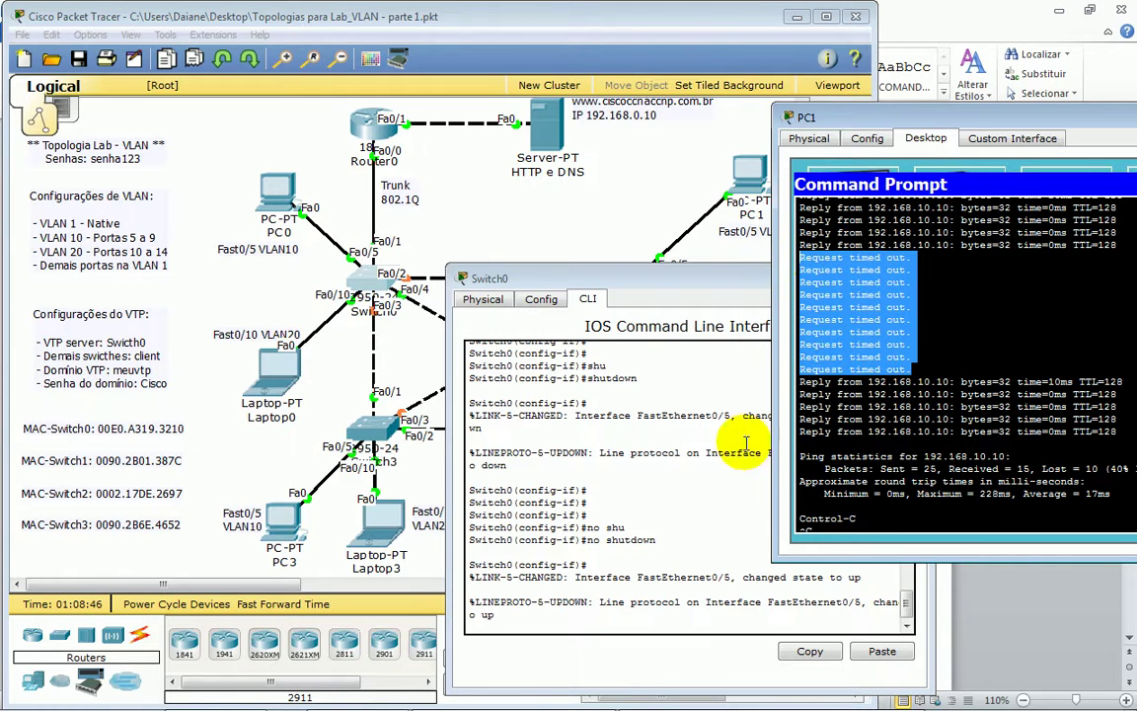
pyautogui.click(541, 390)
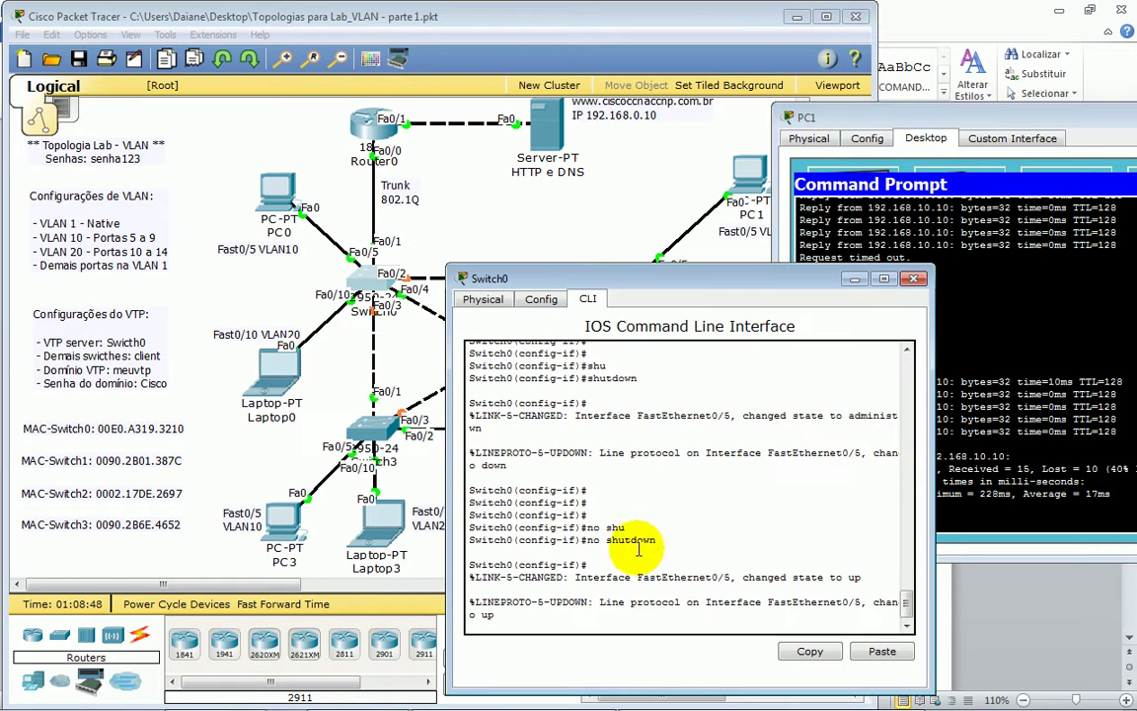
pyautogui.press('Return')
pyautogui.press('Return')
pyautogui.press('Return')
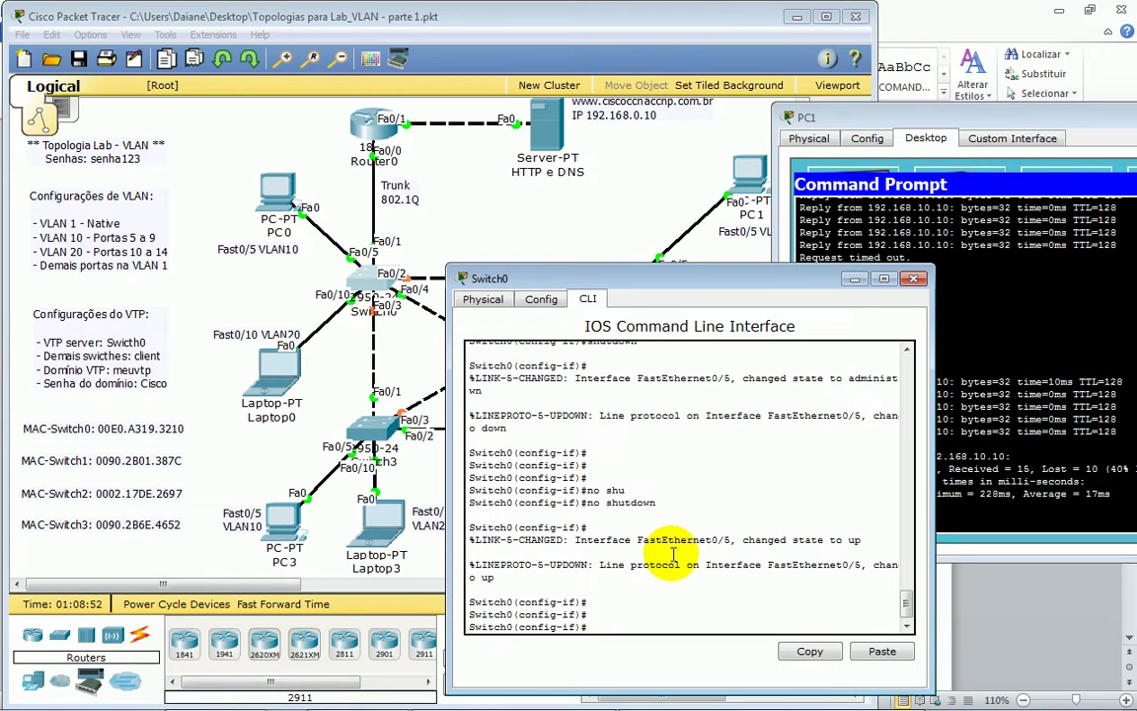
# - Show Switch0's spanning-tree status for all VLANs, then for VLAN 10
pyautogui.write('do sh spa')
pyautogui.press('Return')
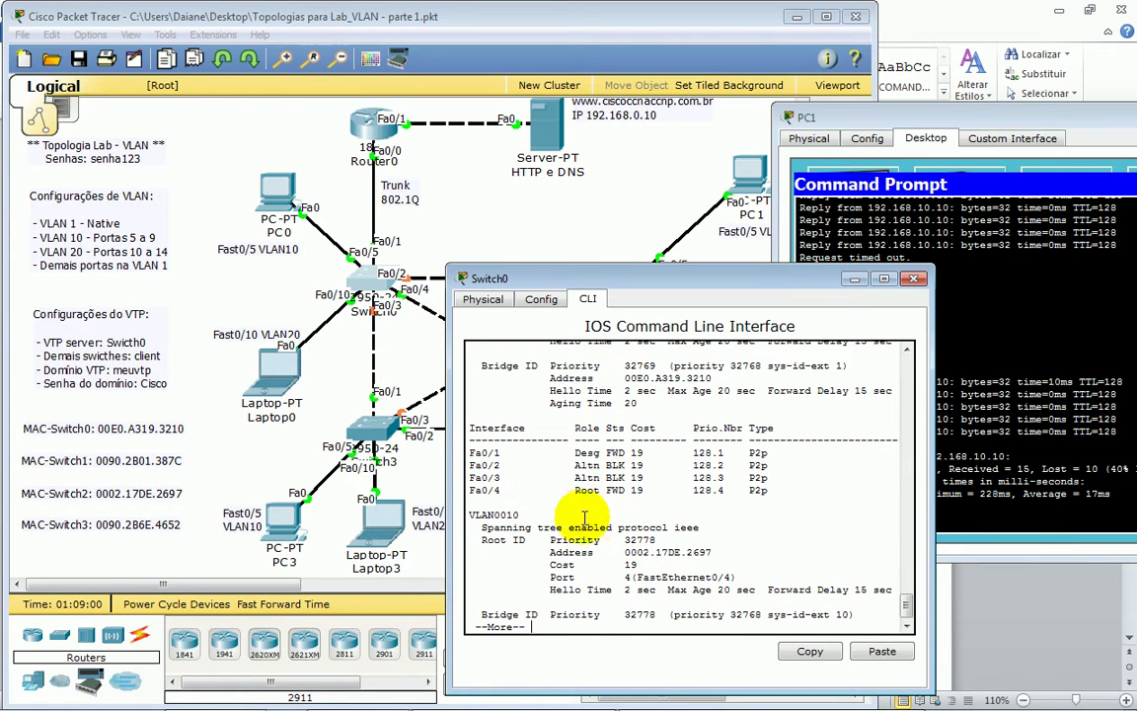
pyautogui.press('q')
pyautogui.press('Up')
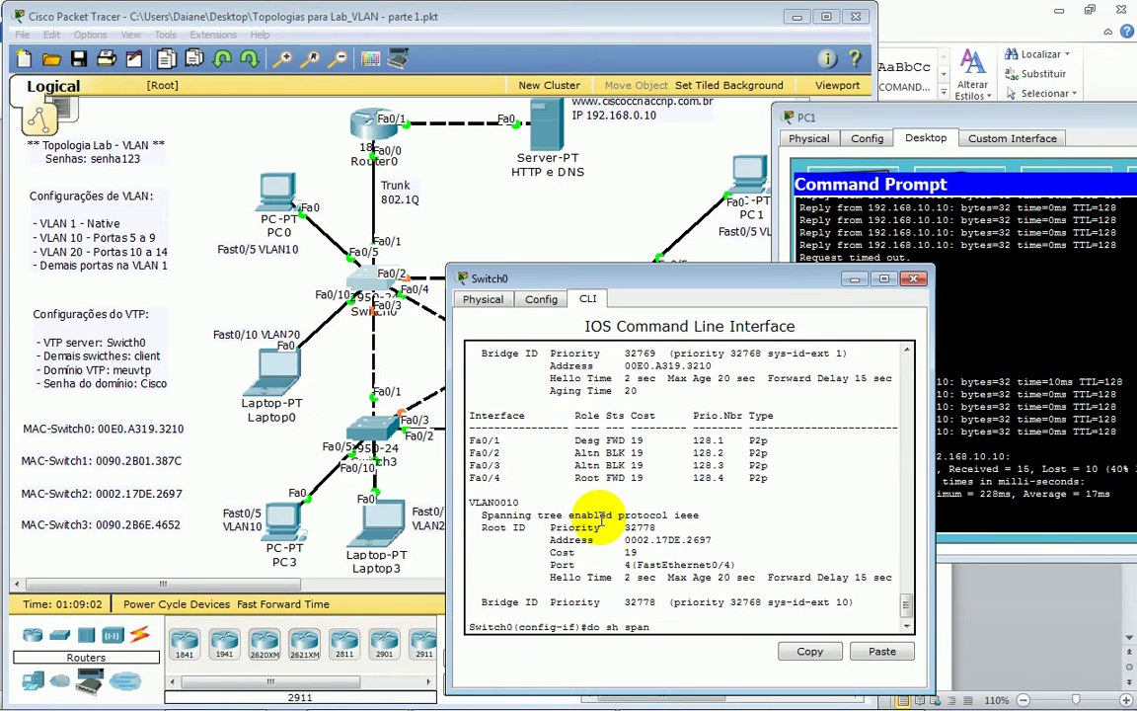
pyautogui.press('Tab')
pyautogui.write('an 10')
pyautogui.press('Return')
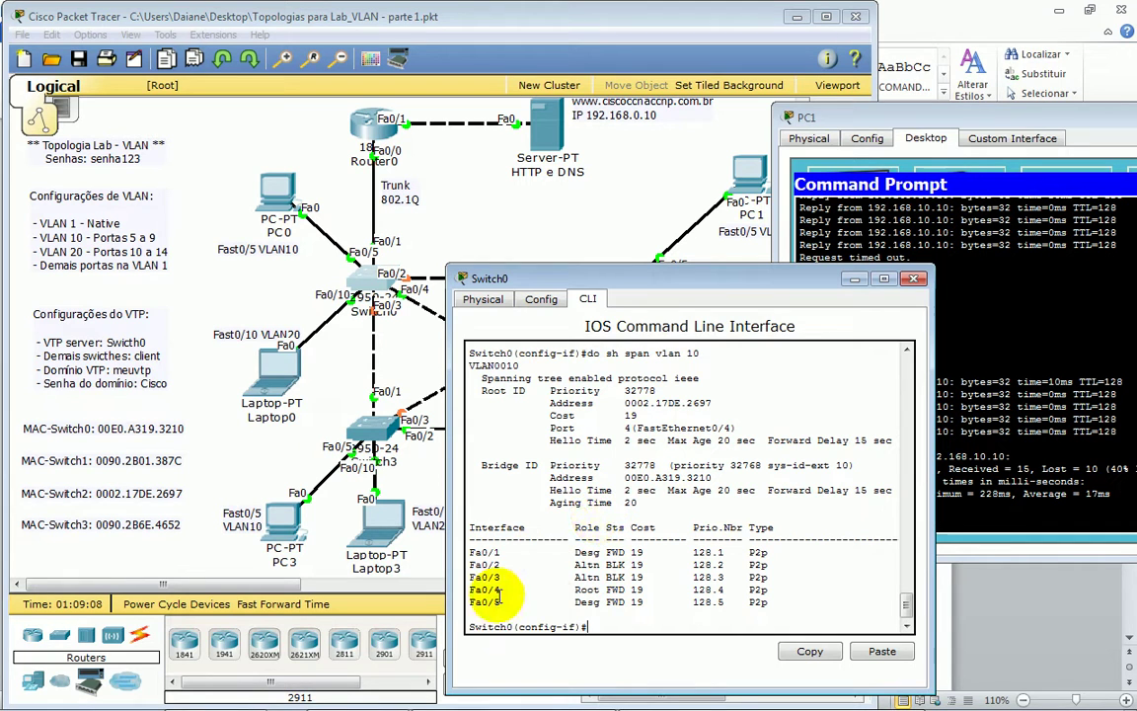
# - Highlight Fa0/5's designated forwarding row and type 'shutdown' again
pyautogui.moveTo(470, 602); pyautogui.dragTo(668, 605)
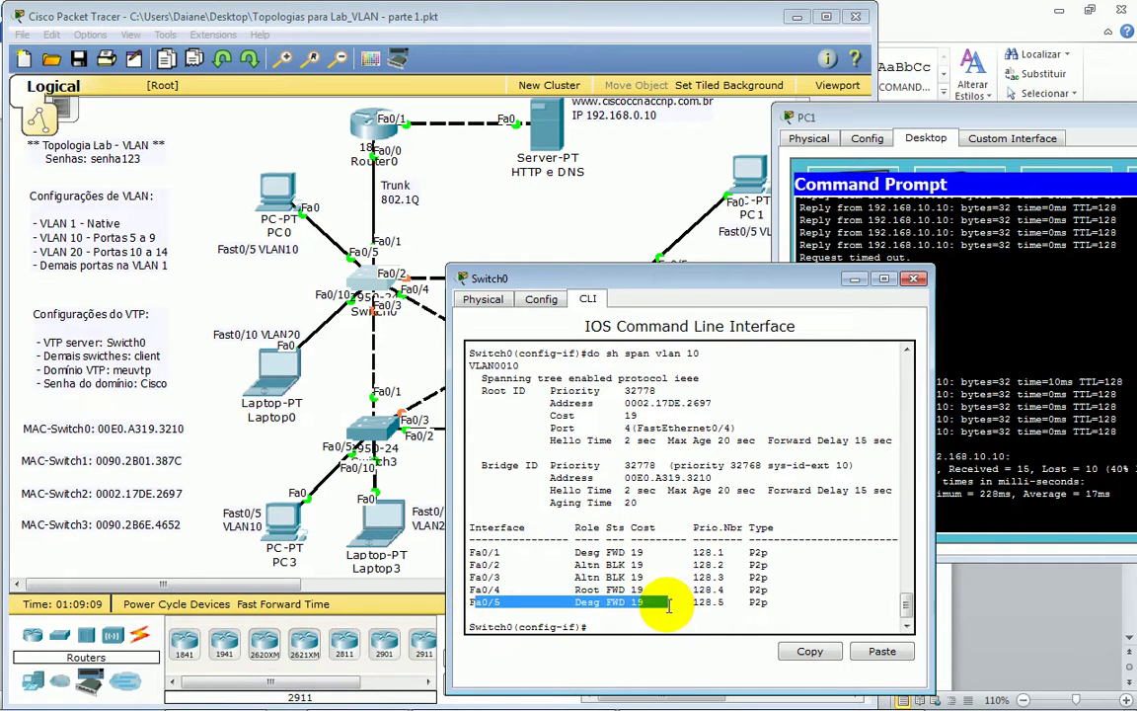
pyautogui.click(601, 604)
pyautogui.moveTo(600, 602); pyautogui.dragTo(670, 603)
pyautogui.click(672, 621)
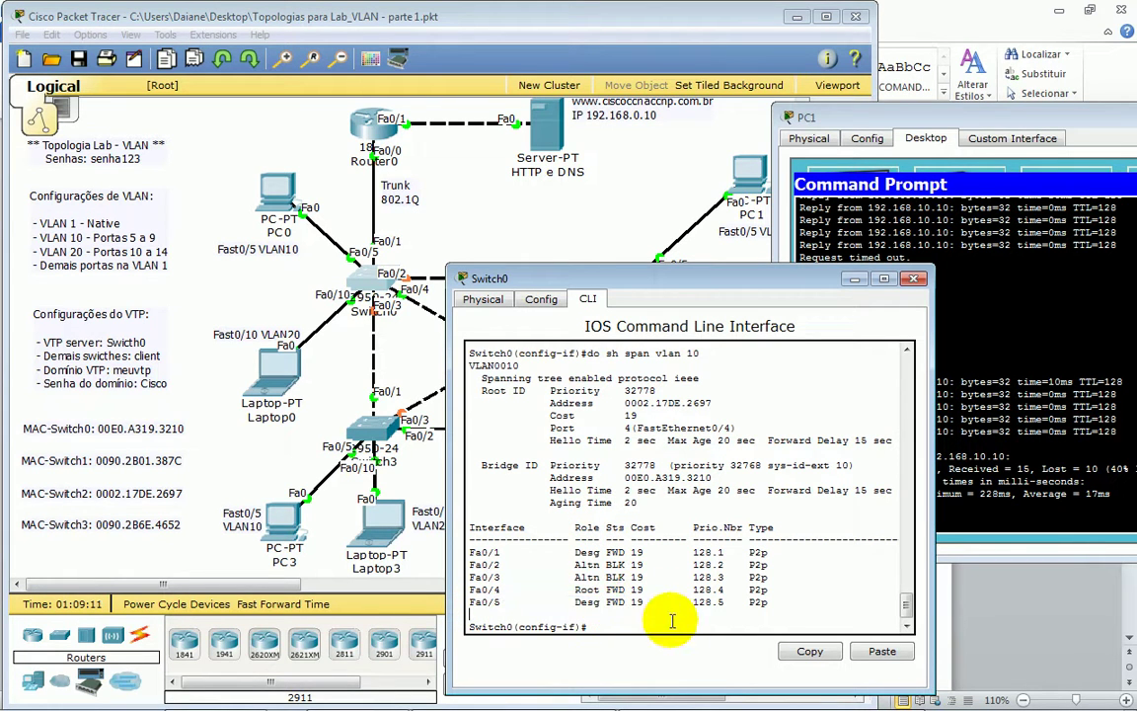
pyautogui.write('shu')
pyautogui.press('Tab')
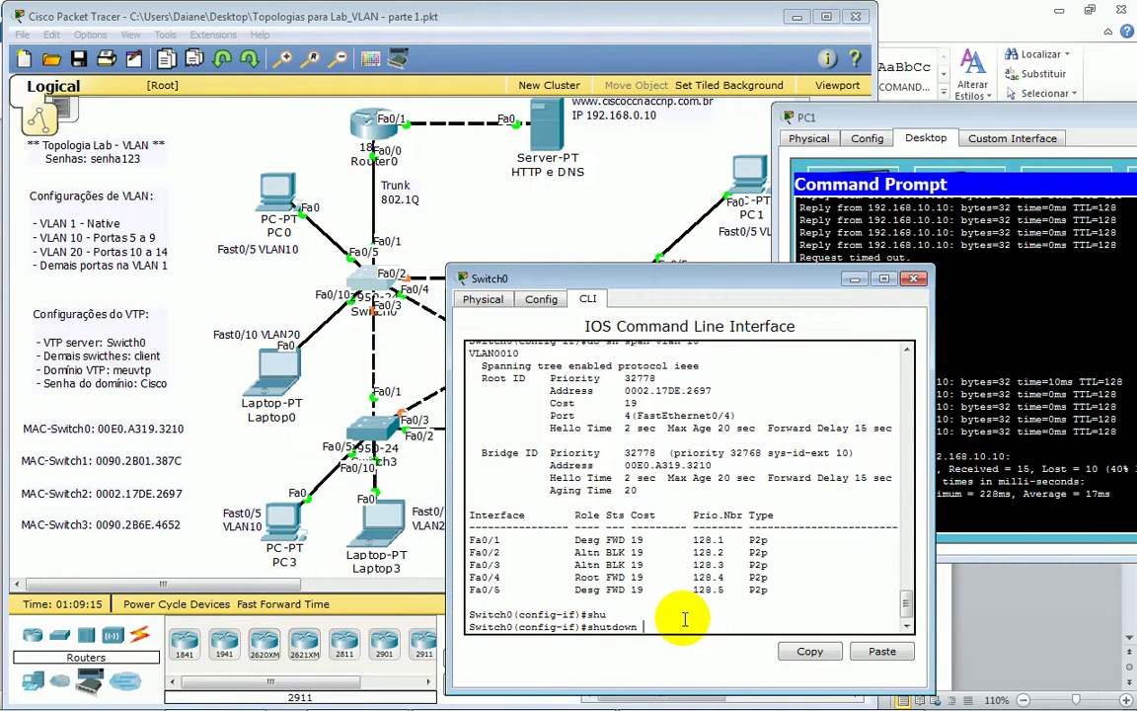
# - Restart PC1's ping, shut Fa0/5, and show VLAN 10's spanning tree with only Fa0/4 root
pyautogui.click(1006, 469)
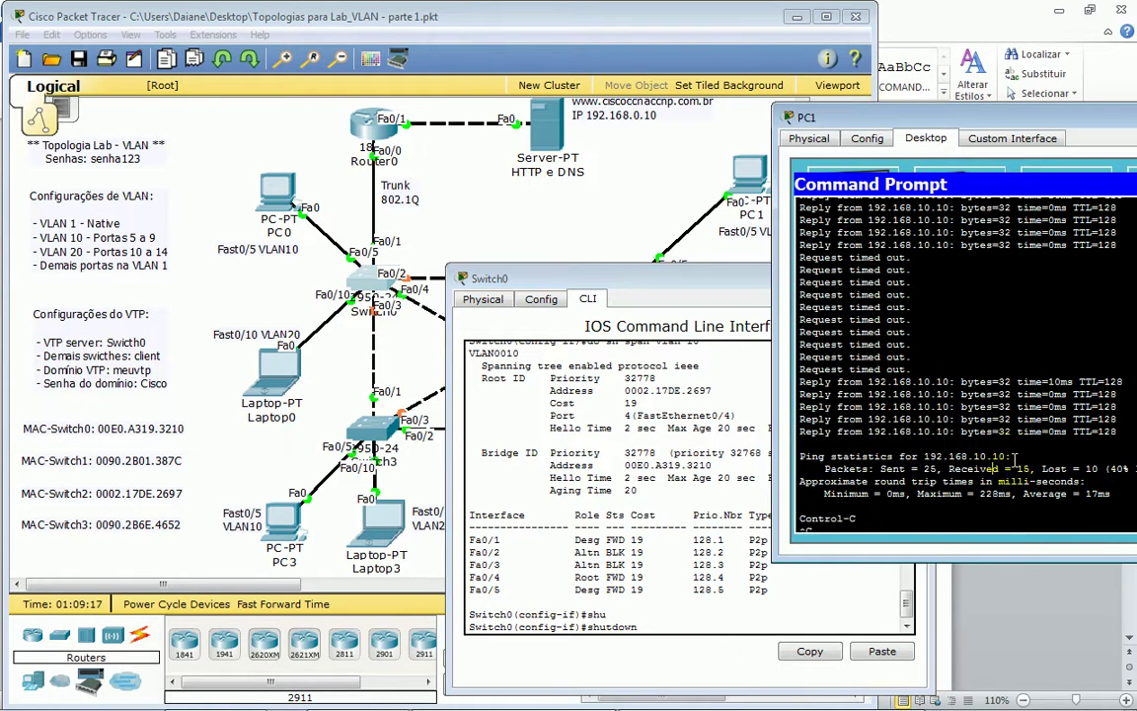
pyautogui.press('Up')
pyautogui.press('Return')
pyautogui.click(592, 395)
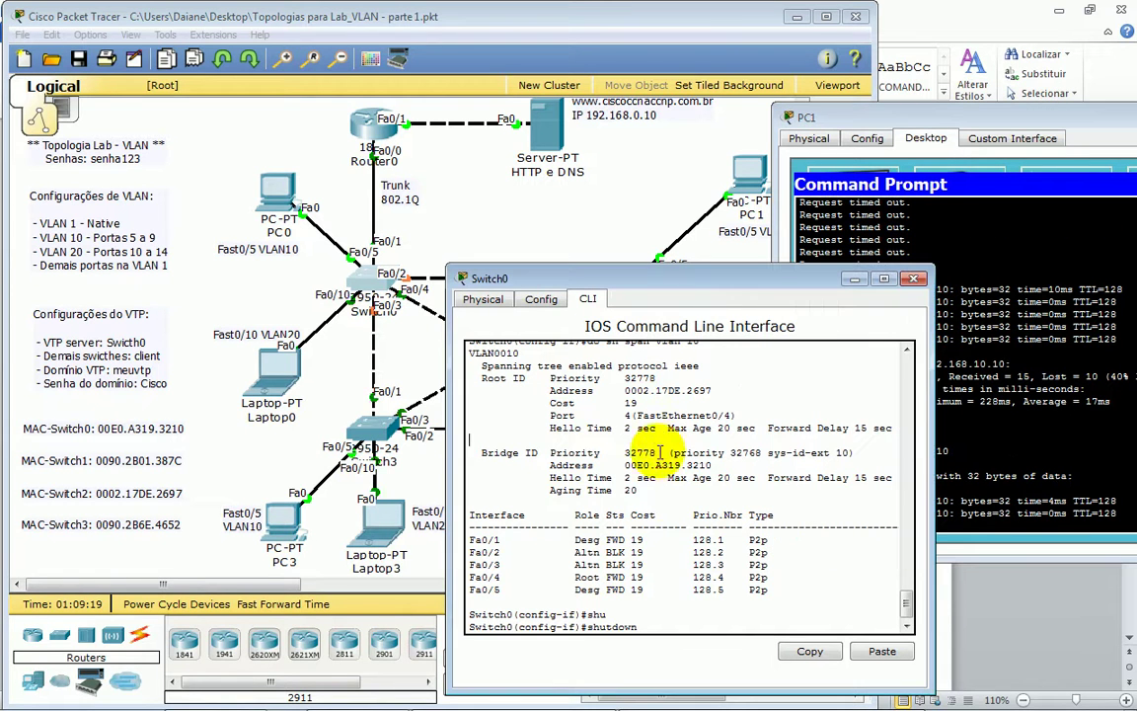
pyautogui.moveTo(582, 614); pyautogui.dragTo(680, 616)
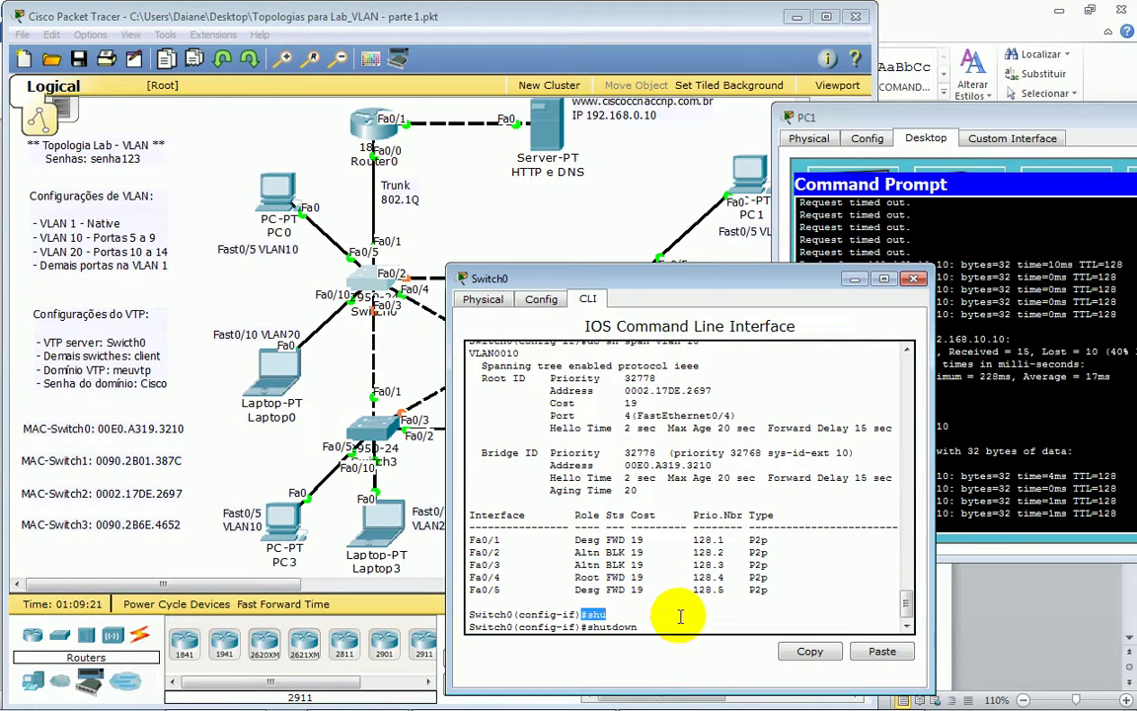
pyautogui.press('Return')
pyautogui.press('Up')
pyautogui.press('Up')
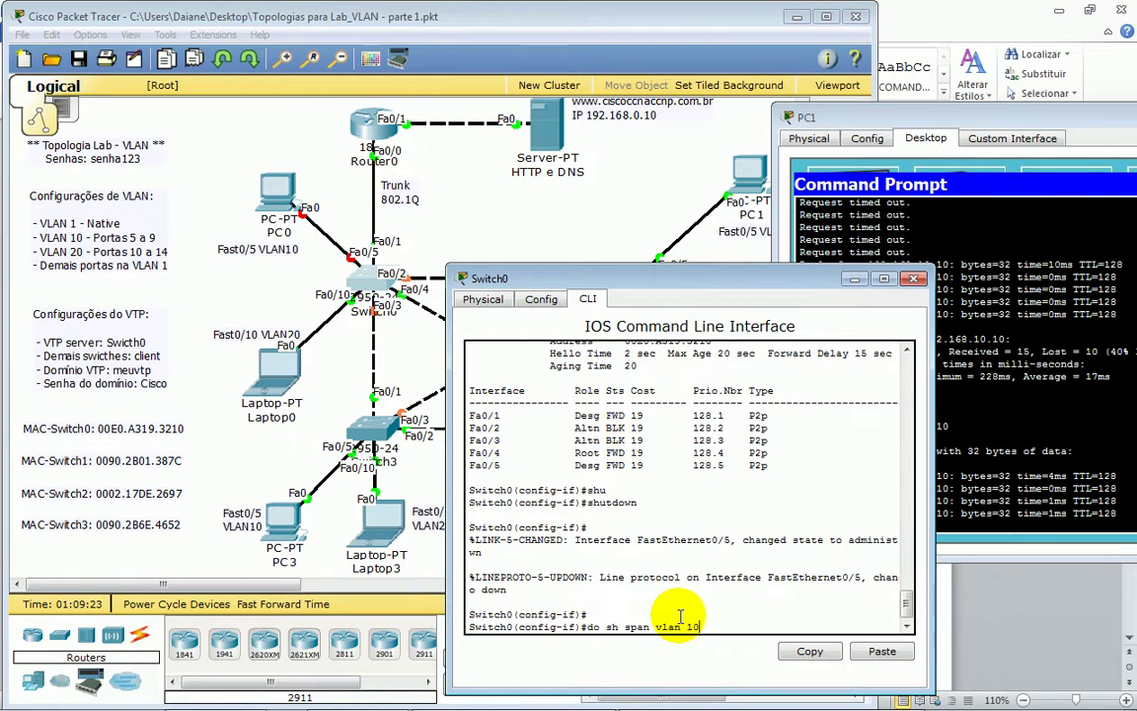
pyautogui.press('Return')
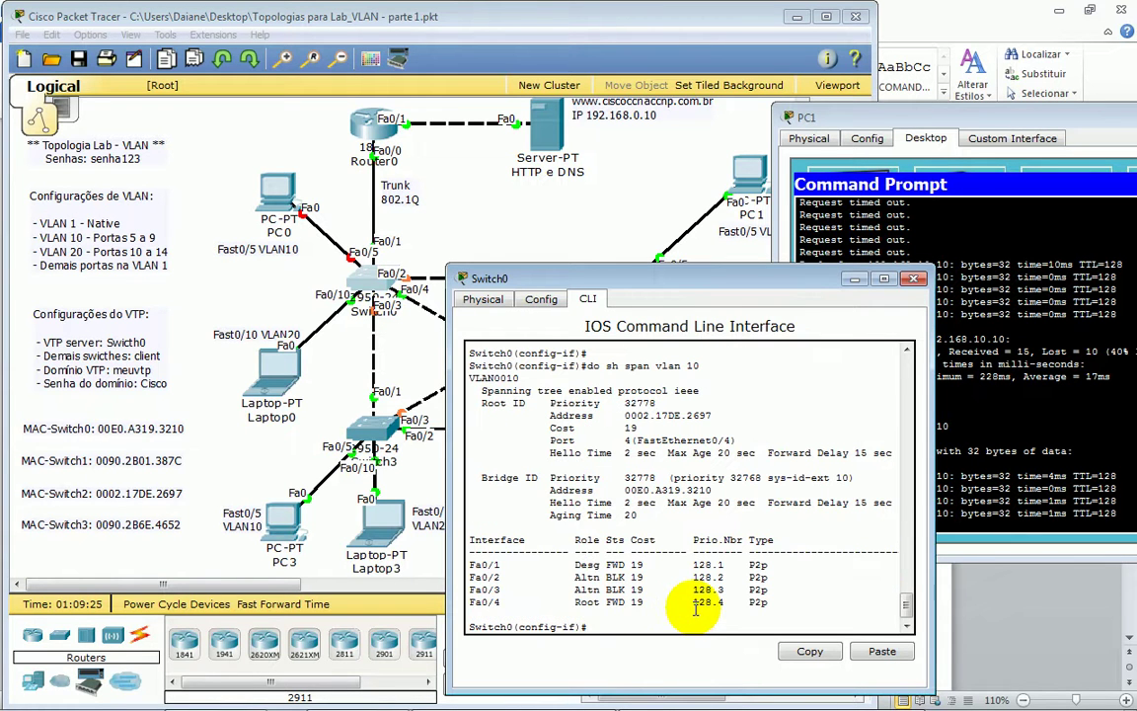
pyautogui.moveTo(472, 603); pyautogui.dragTo(649, 614)
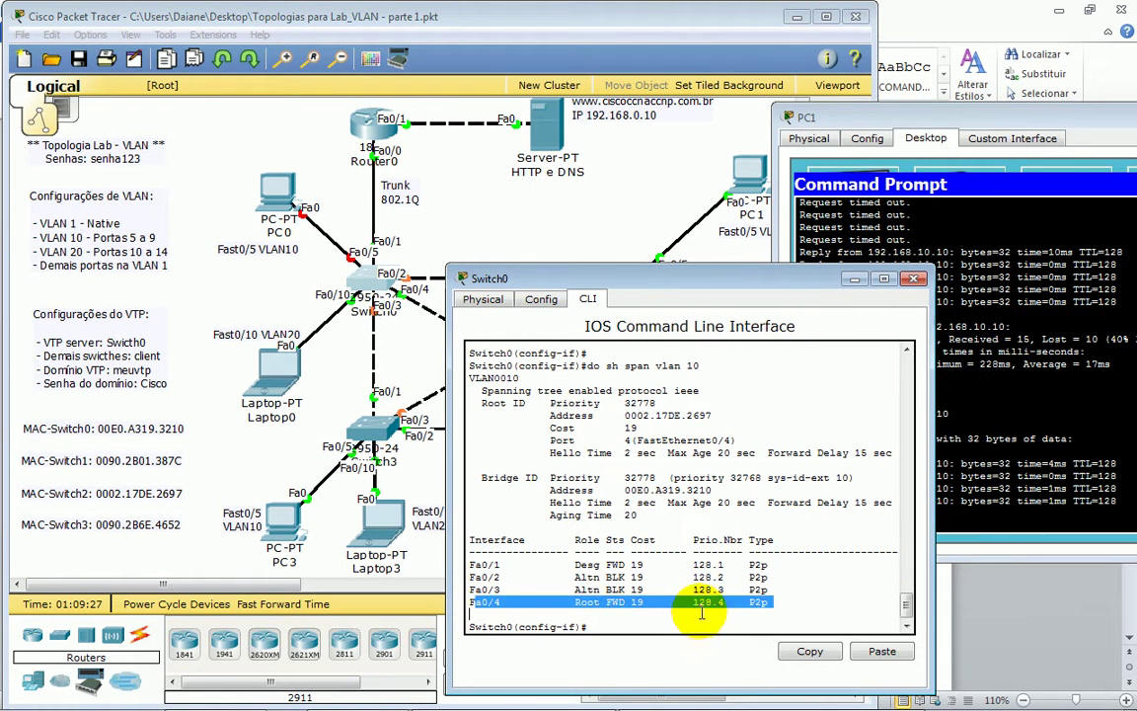
# - Check PC1's pings, then re-enable Fa0/5 with 'no shutdown'
pyautogui.click(1008, 477)
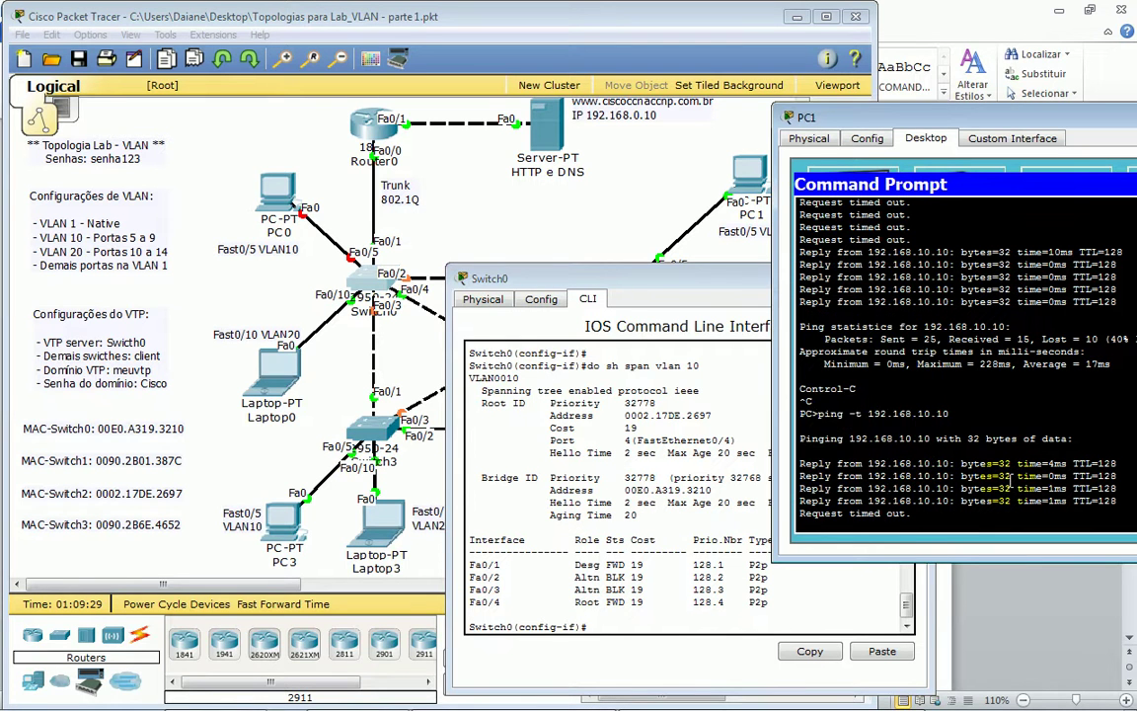
pyautogui.click(652, 627)
pyautogui.write('no sgu')
pyautogui.press('Tab')
pyautogui.press('BackSpace')
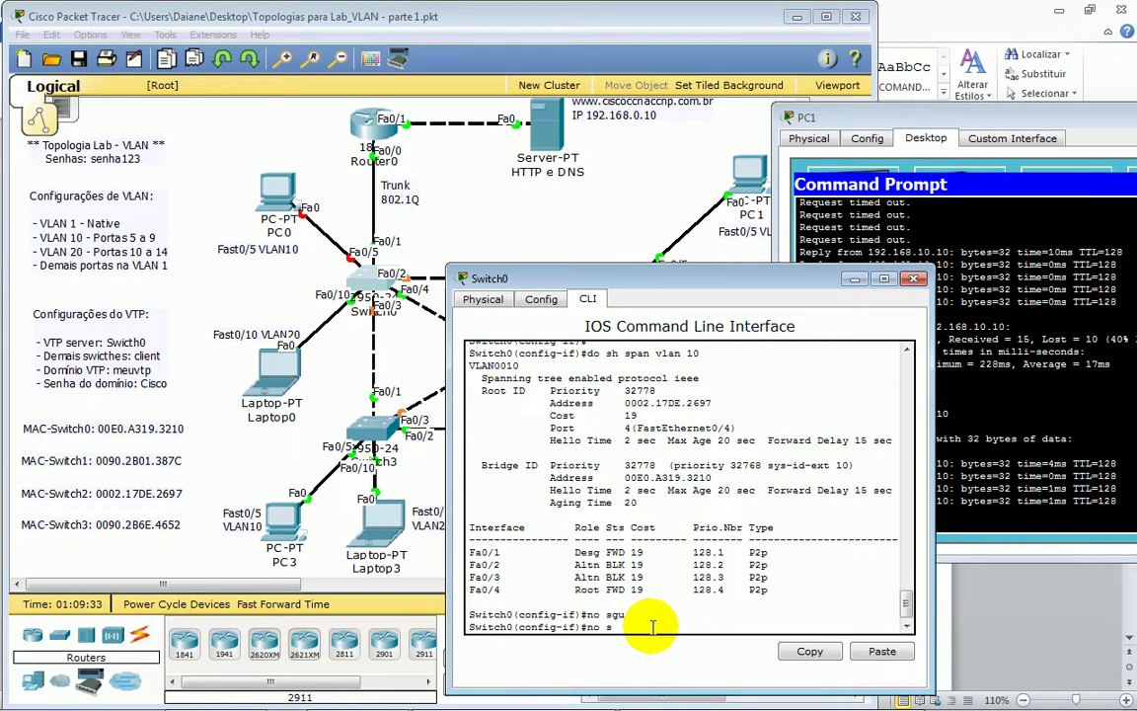
pyautogui.write('gu')
pyautogui.press('Tab')
pyautogui.press('BackSpace')
pyautogui.press('BackSpace')
pyautogui.press('Tab')
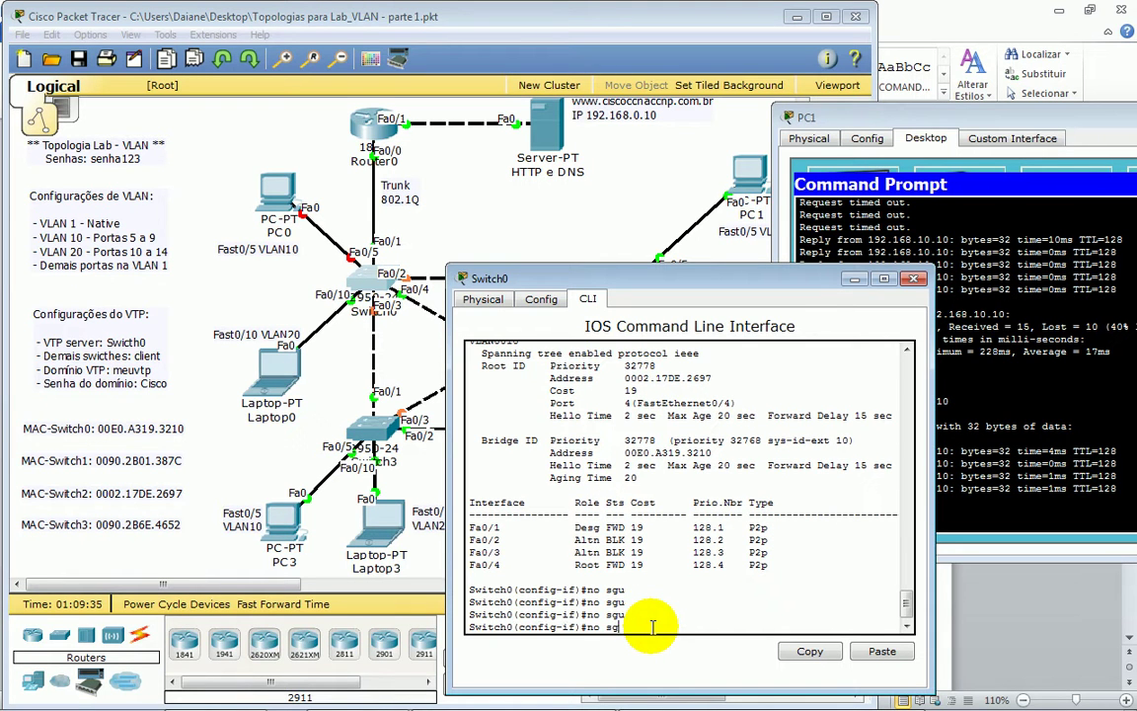
pyautogui.write('hu')
pyautogui.press('Tab')
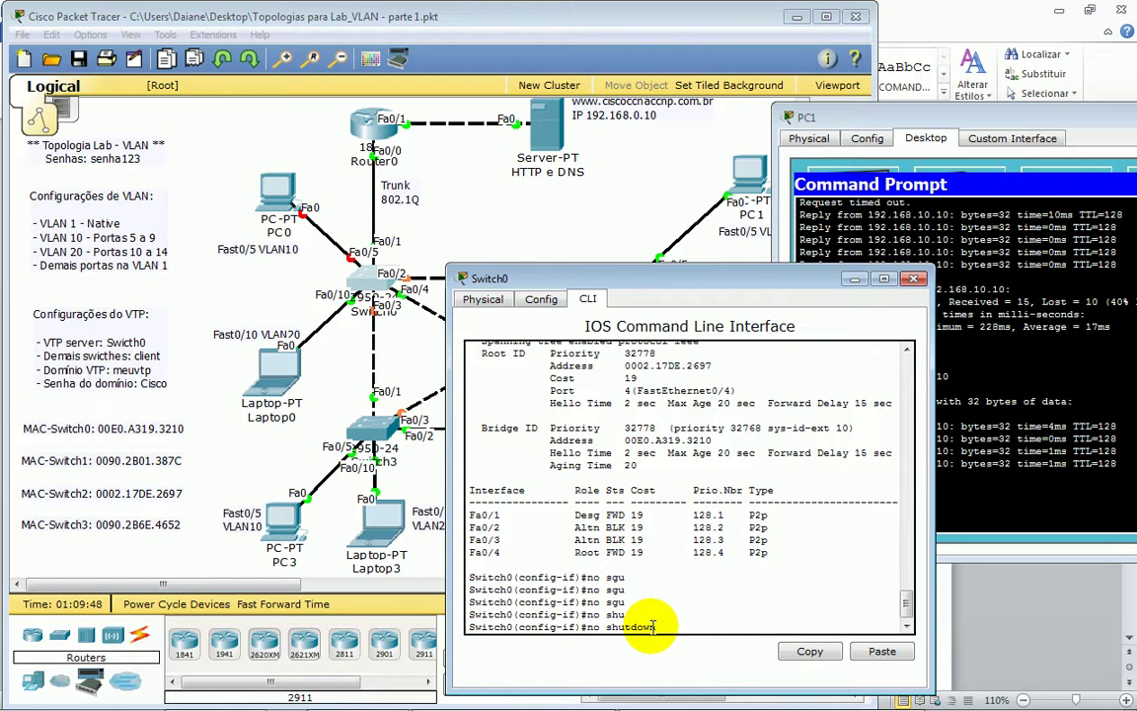
pyautogui.press('Return')
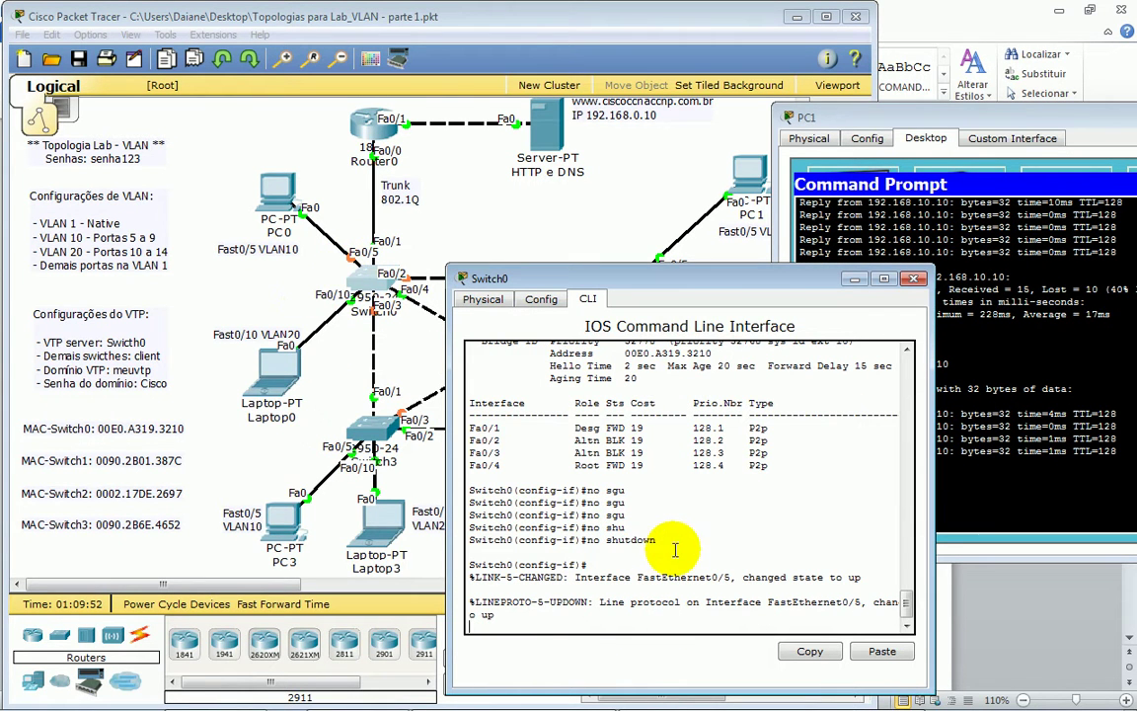
pyautogui.press('Return')
pyautogui.press('Return')
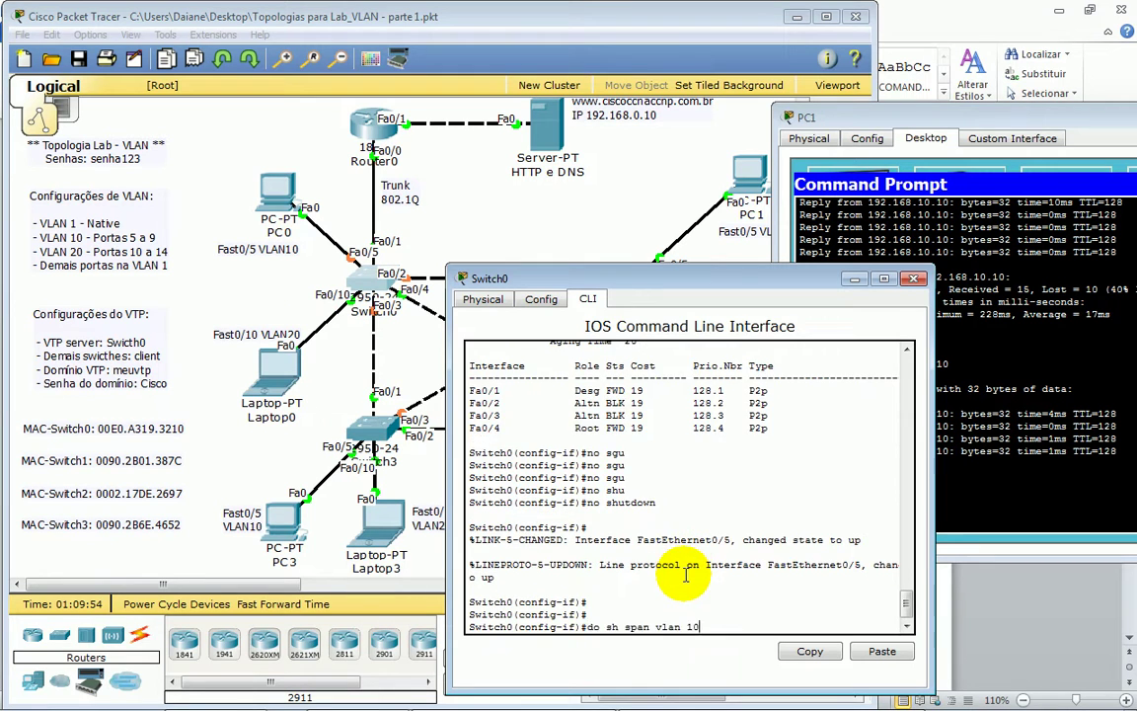
# - Rerun 'do sh span vlan 10' until Fa0/5 goes from learning to FWD, and confirm PC1's replies
pyautogui.press('Up')
pyautogui.press('Return')
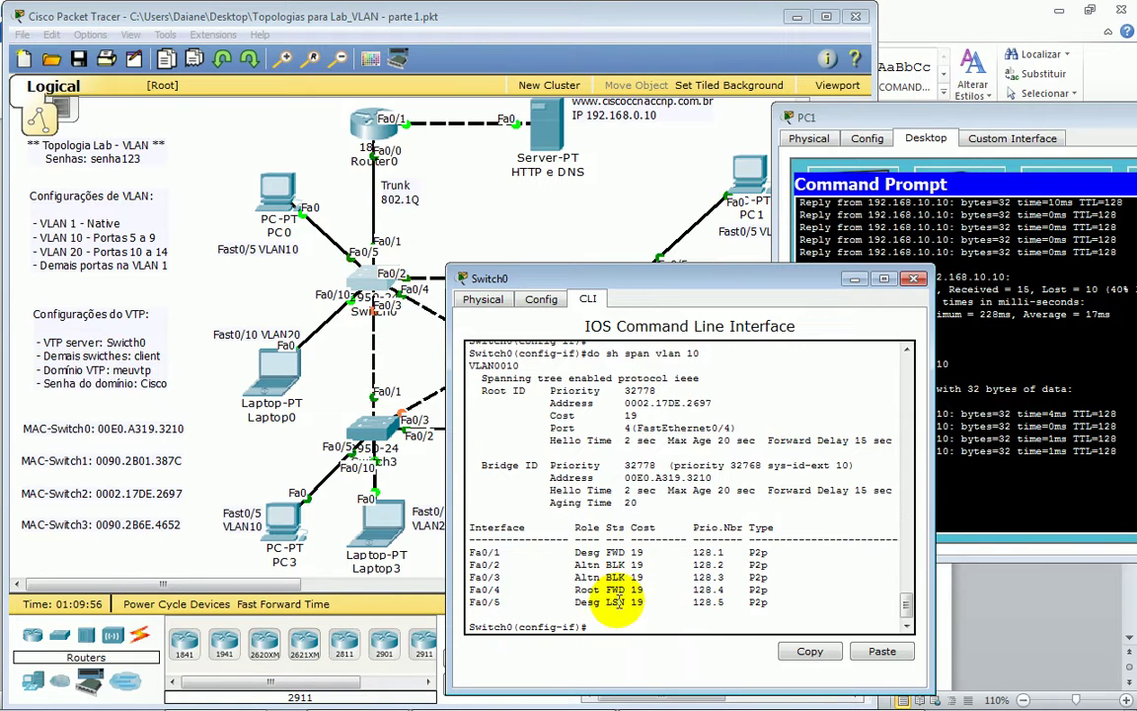
pyautogui.press('Up')
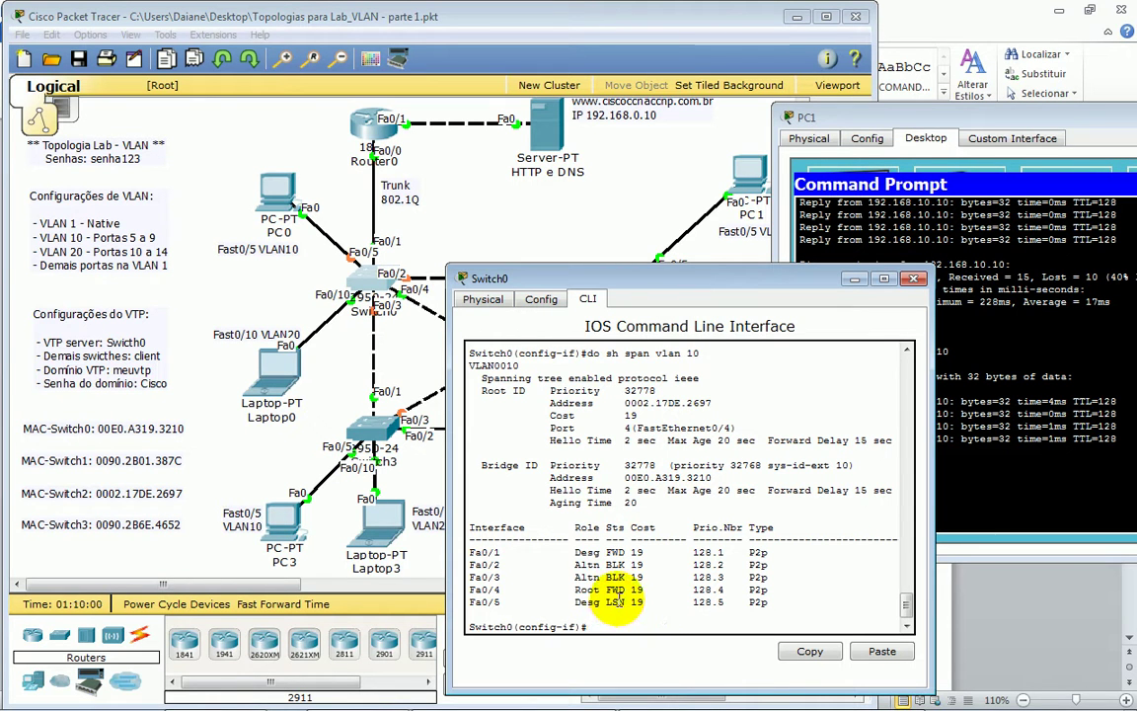
pyautogui.press('Up')
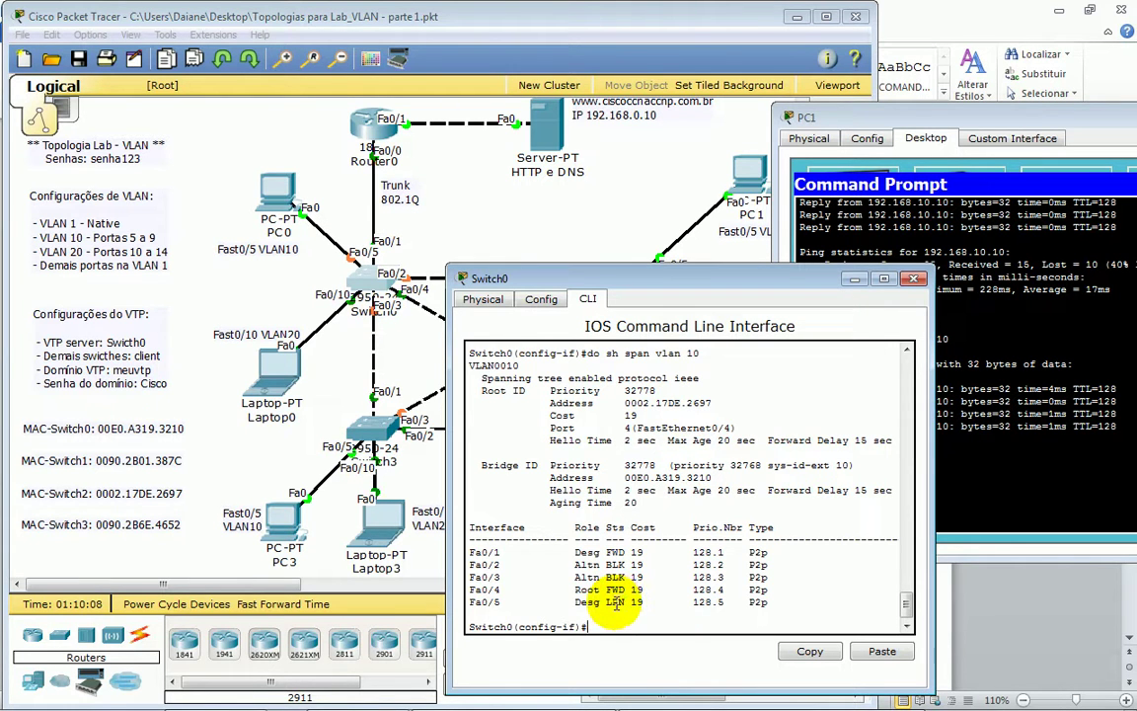
pyautogui.press('Down')
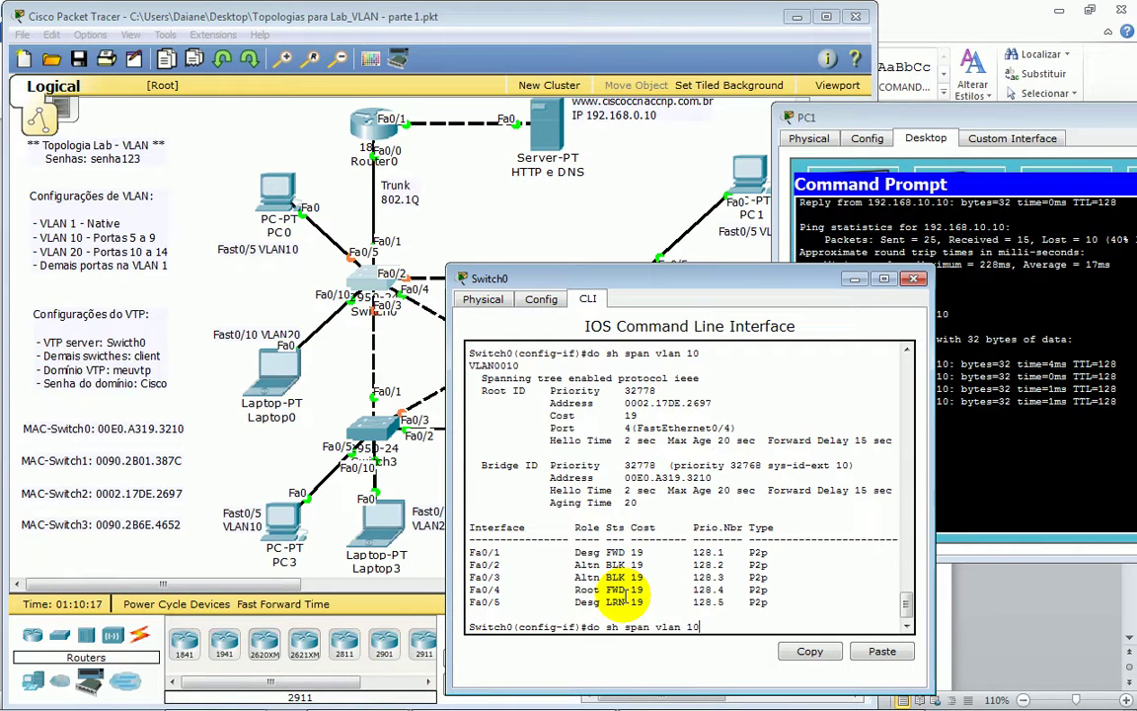
pyautogui.press('Up')
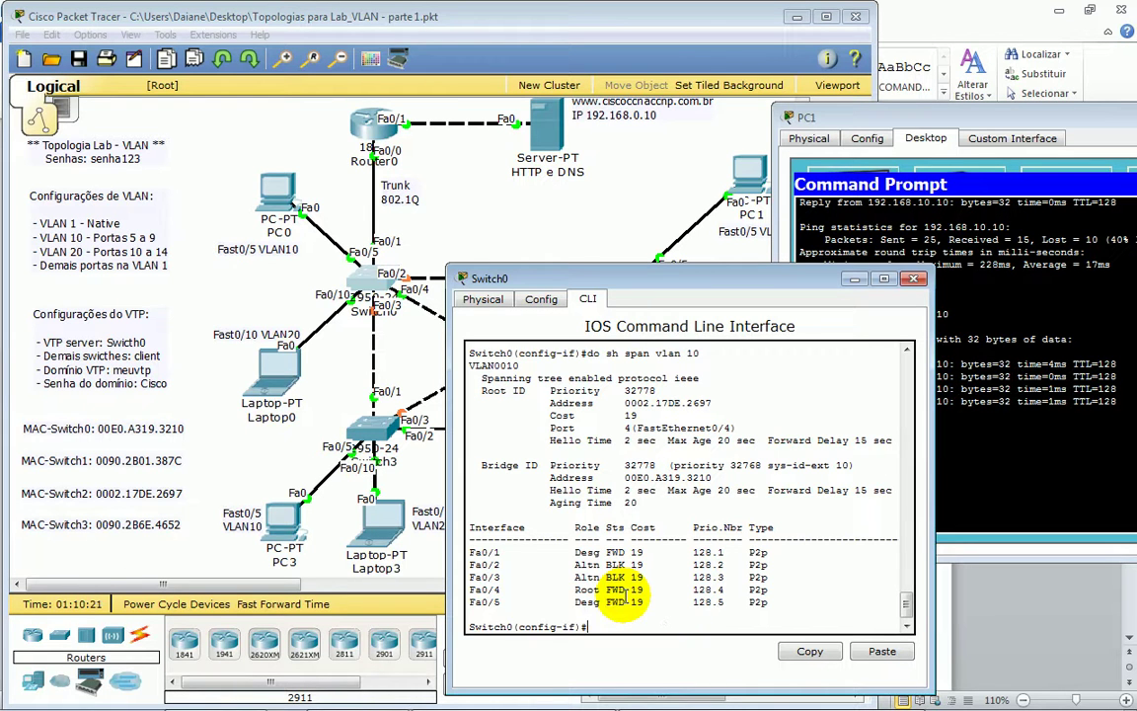
pyautogui.press('Down')
pyautogui.doubleClick(616, 602)
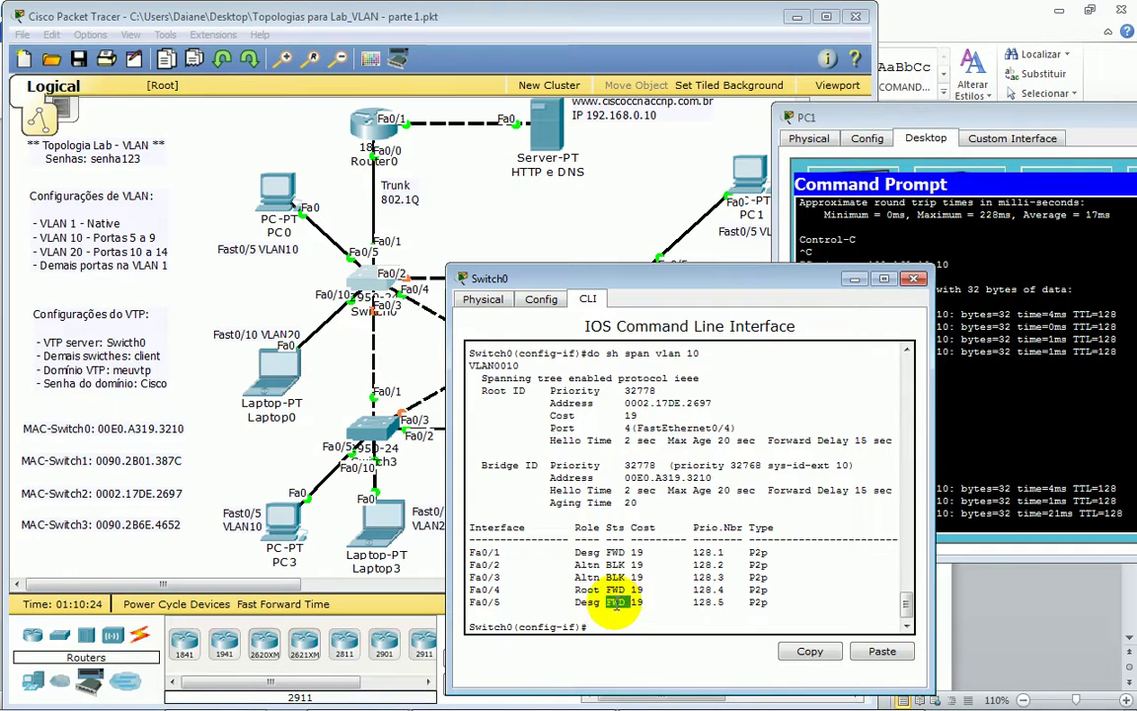
pyautogui.click(952, 523)
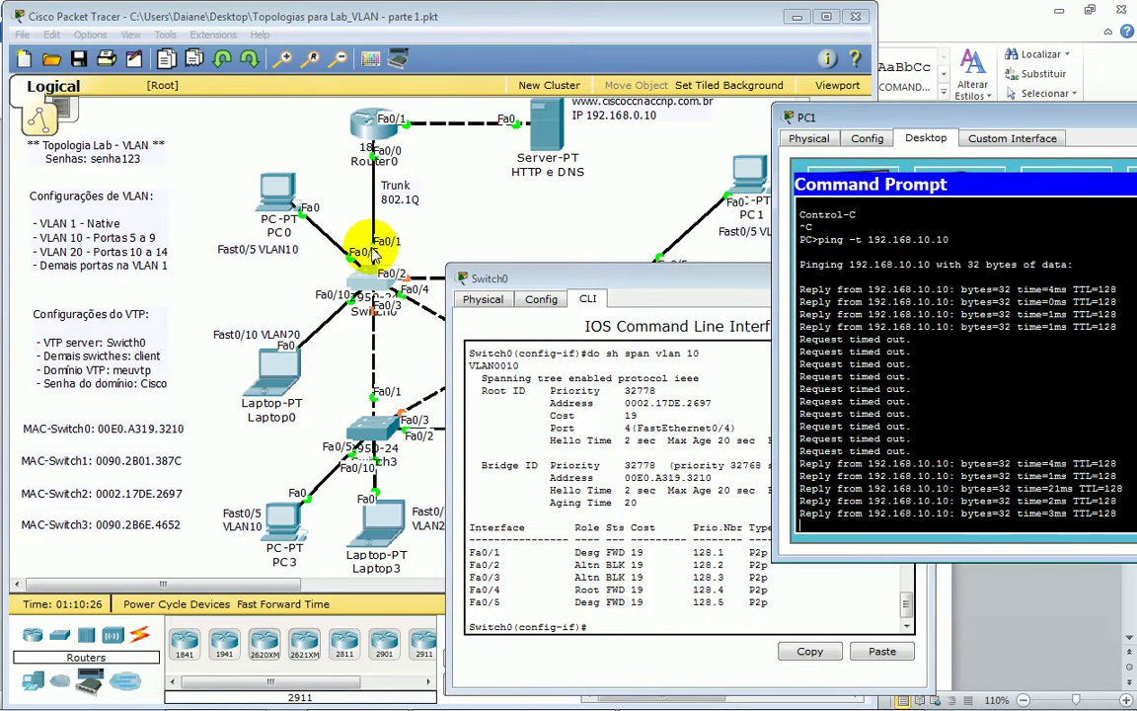
pyautogui.click(680, 617)
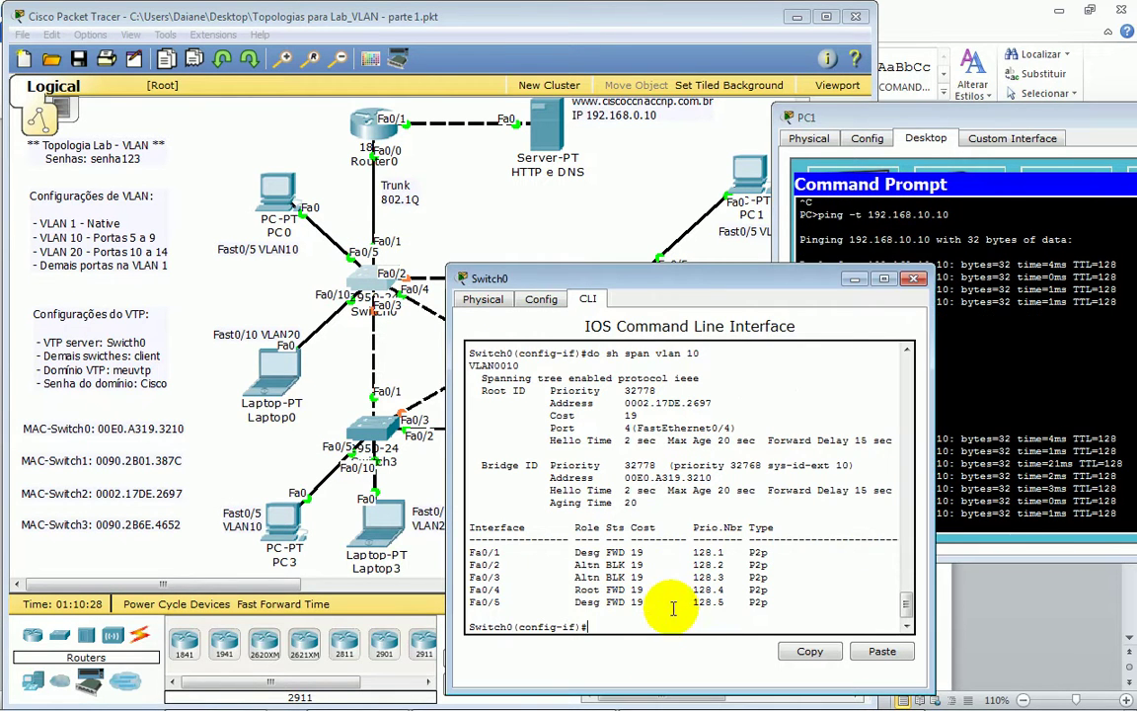
pyautogui.press('Return')
pyautogui.press('Return')
pyautogui.press('Return')
pyautogui.press('Return')
pyautogui.press('Return')
pyautogui.press('Return')
pyautogui.press('Return')
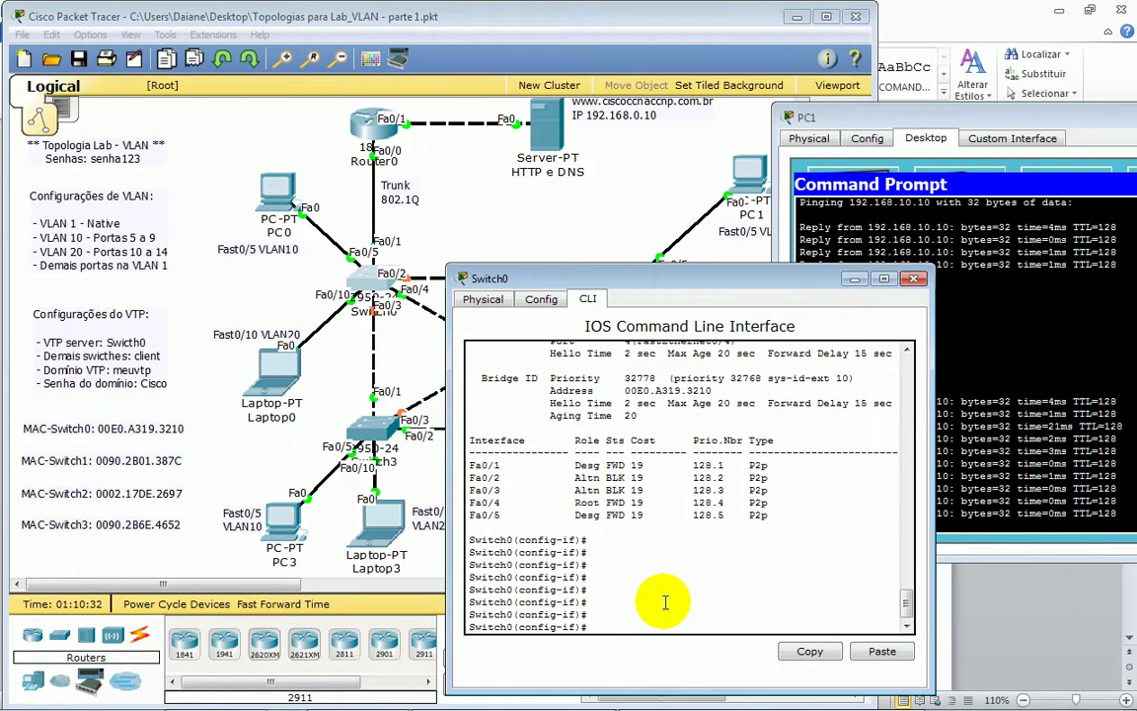
# - List the 'spanning-tree ?' options and highlight the portfast description
pyautogui.press('Return')
pyautogui.press('Return')
pyautogui.press('BackSpace')
pyautogui.press('BackSpace')
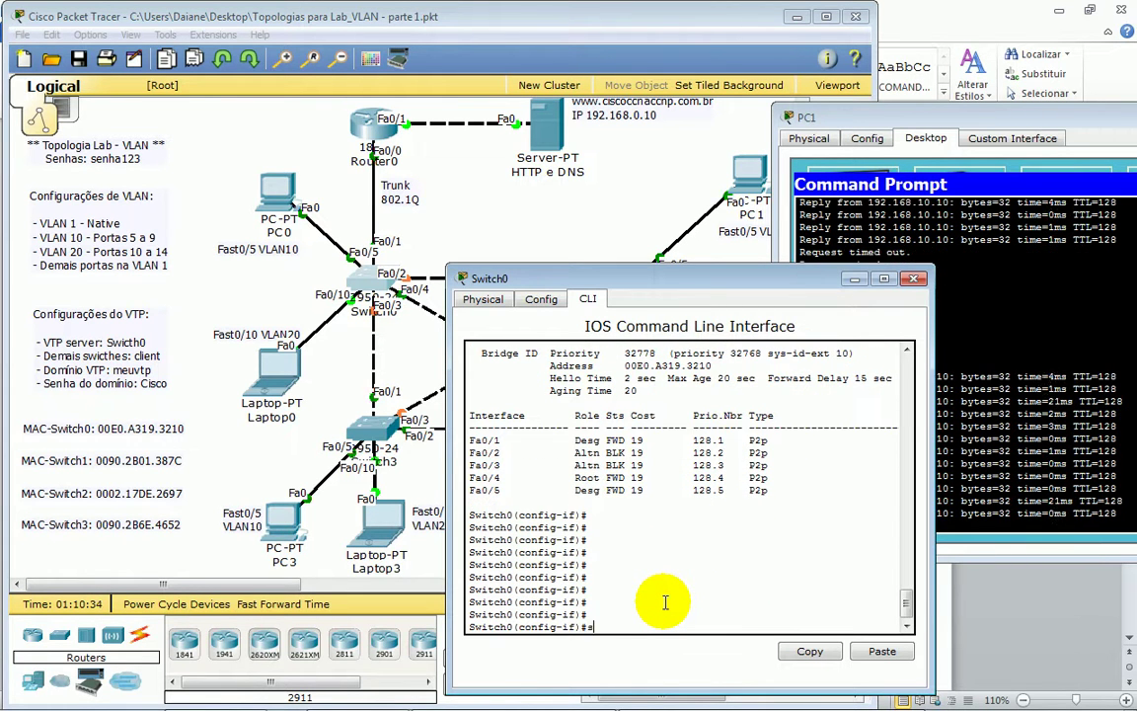
pyautogui.write('span')
pyautogui.press('Tab')
pyautogui.write('?')
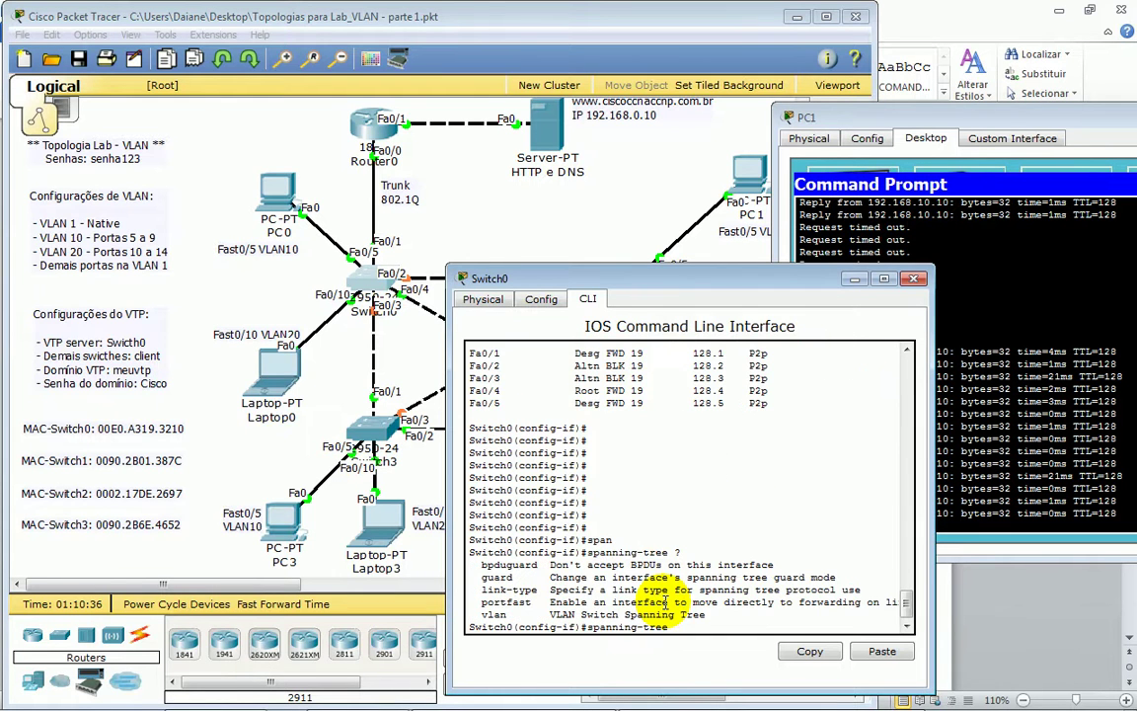
pyautogui.write('po')
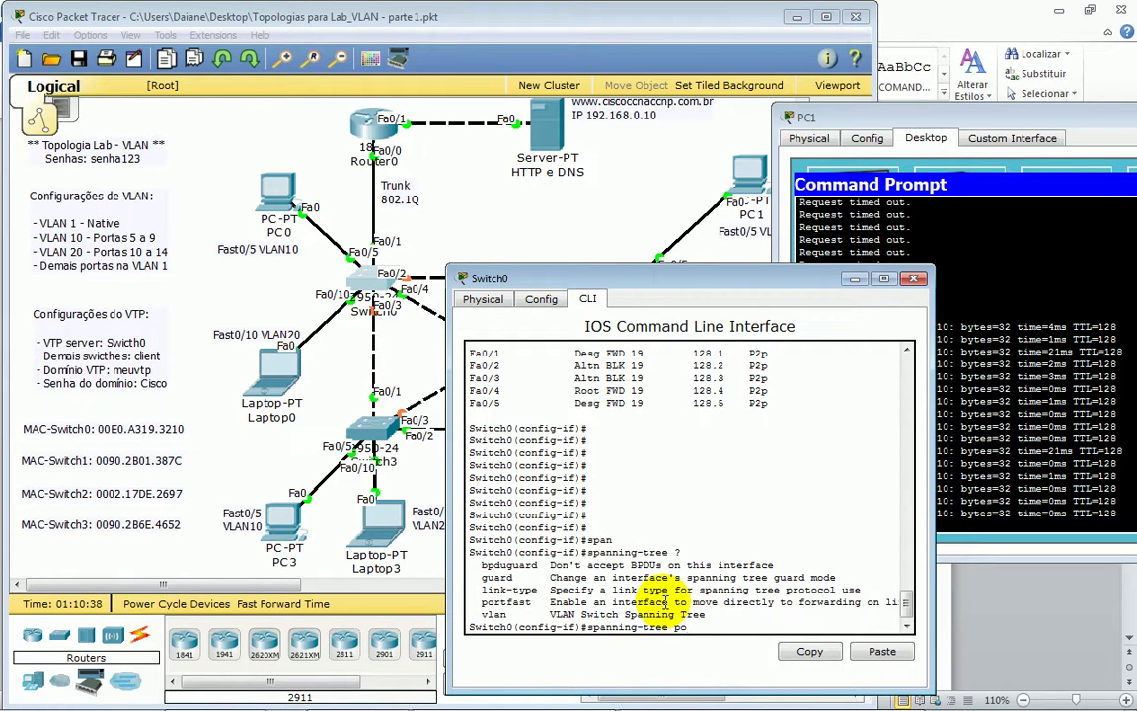
pyautogui.moveTo(482, 602); pyautogui.dragTo(883, 604)
pyautogui.click(496, 604)
pyautogui.moveTo(550, 602); pyautogui.dragTo(847, 604)
pyautogui.click(709, 632)
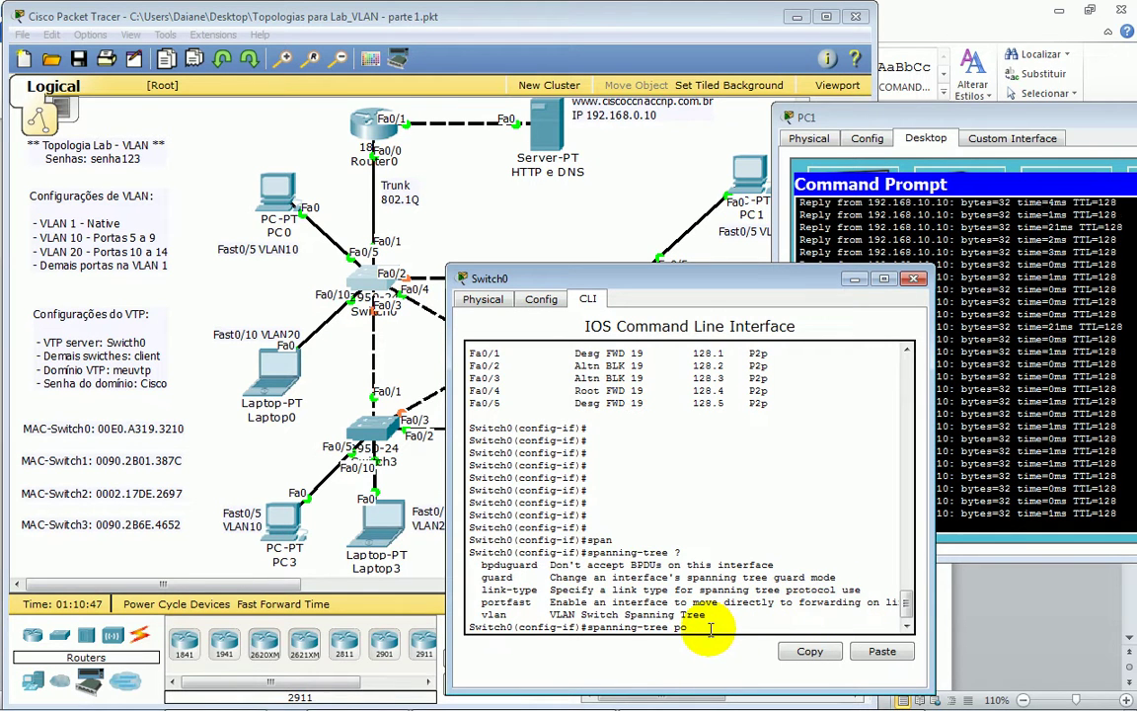
# - Apply 'spanning-tree portfast' to Fa0/5 and exit to global configuration
pyautogui.press('Tab')
pyautogui.press('Tab')
pyautogui.press('Tab')
pyautogui.press('Tab')
pyautogui.press('Tab')
pyautogui.press('Tab')
pyautogui.press('Tab')
pyautogui.press('Tab')
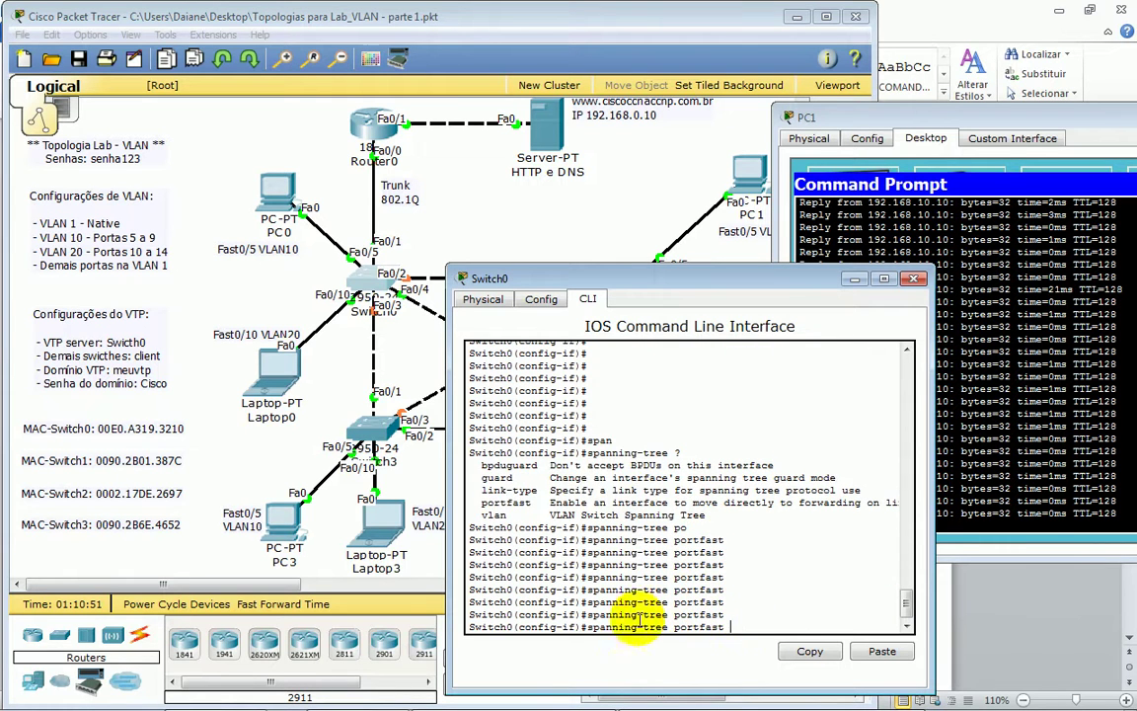
pyautogui.press('Tab')
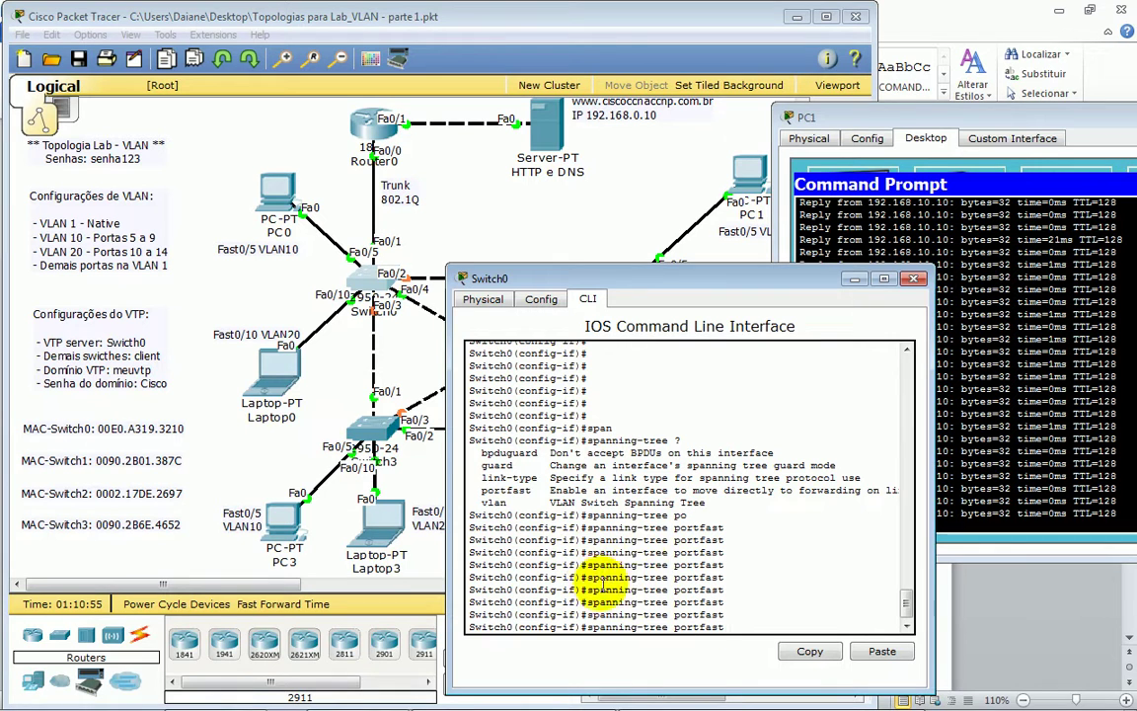
pyautogui.press('Return')
pyautogui.press('Return')
pyautogui.press('Return')
pyautogui.press('Return')
pyautogui.press('Return')
pyautogui.press('Return')
pyautogui.press('Return')
pyautogui.press('Return')
pyautogui.press('Return')
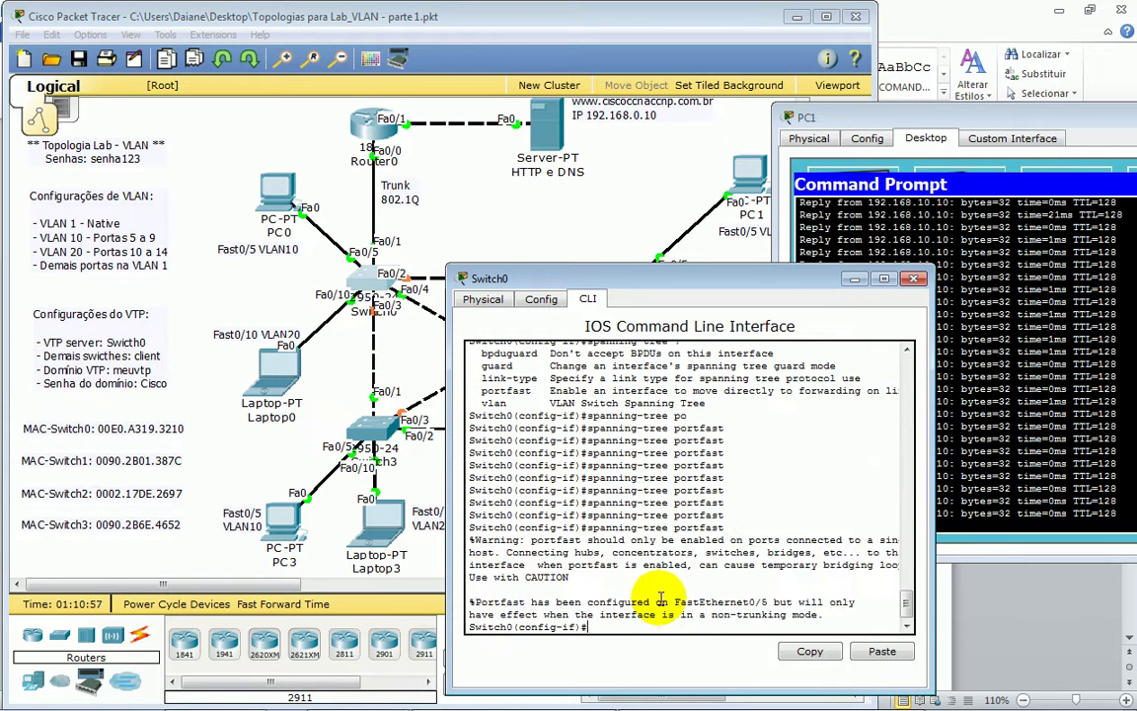
pyautogui.press('Return')
pyautogui.write('exi')
pyautogui.press('Tab')
pyautogui.press('Return')
pyautogui.press('Return')
pyautogui.press('Return')
pyautogui.press('Return')
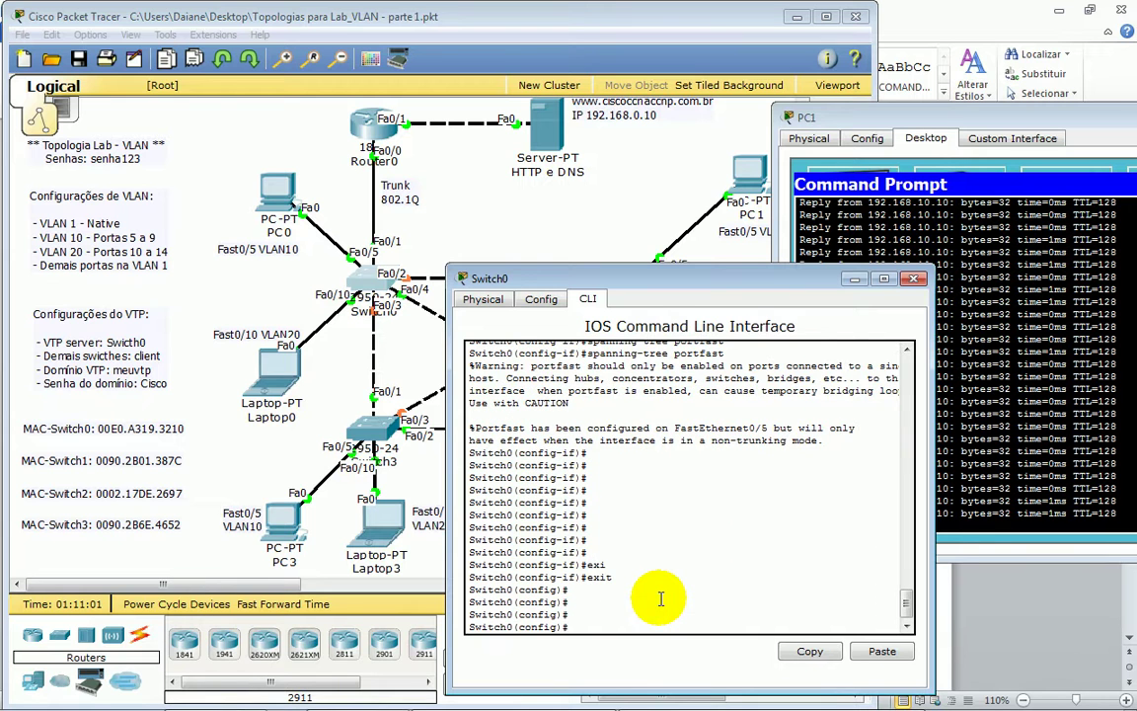
# - Point out the FastEthernet0/5–14 access-port range in the topology's VLAN notes
pyautogui.click(143, 219)
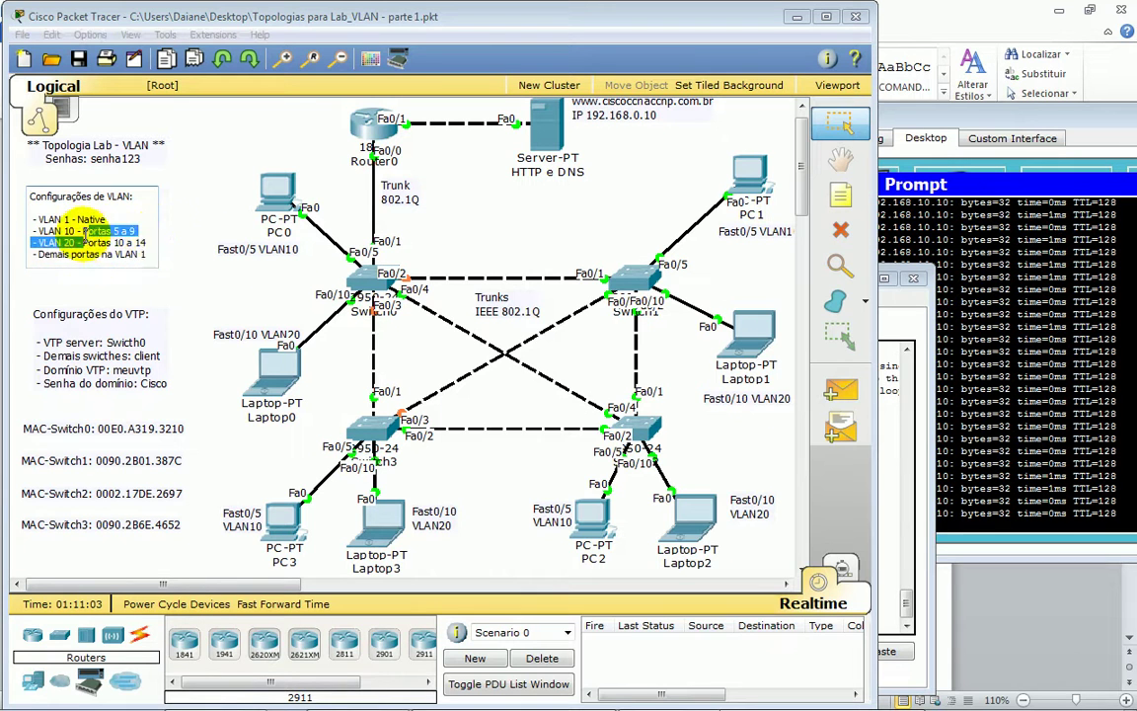
pyautogui.moveTo(99, 242); pyautogui.dragTo(146, 241)
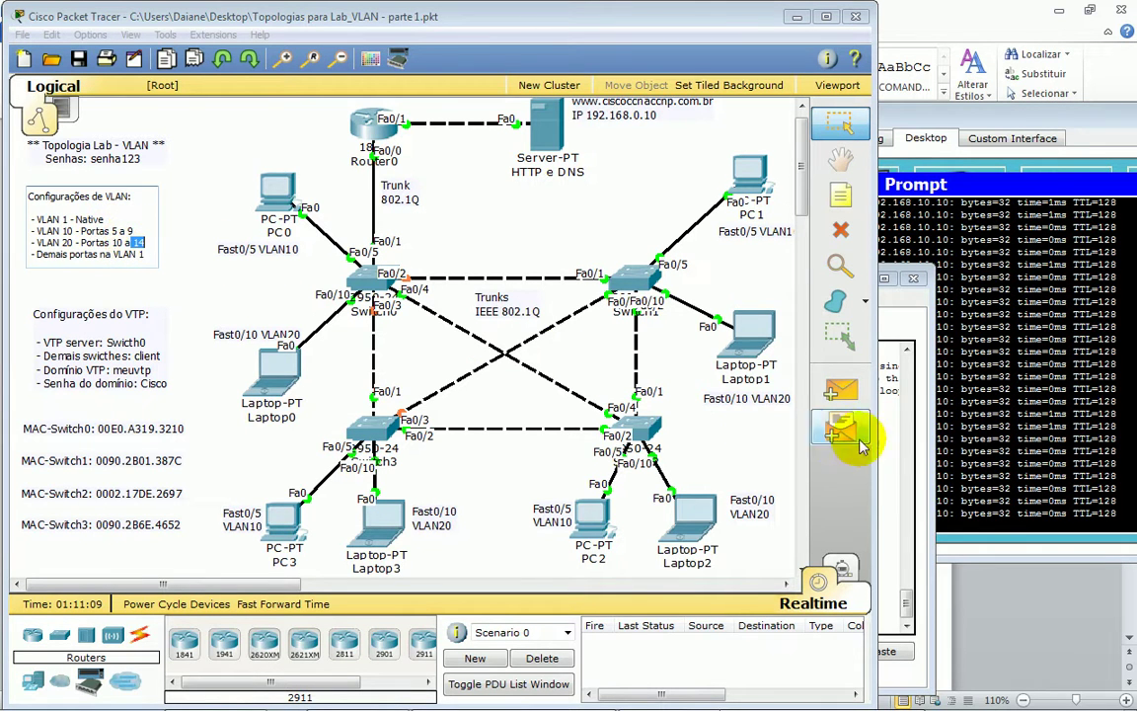
pyautogui.click(901, 444)
# - Select the port range with 'interface range fastEthernet 0/5 - 14' on Switch0
pyautogui.press('Return')
pyautogui.press('Return')
pyautogui.press('Return')
pyautogui.press('Return')
pyautogui.write('int')
pyautogui.press('Tab')
pyautogui.write('ras')
pyautogui.press('Tab')
pyautogui.press('BackSpace')
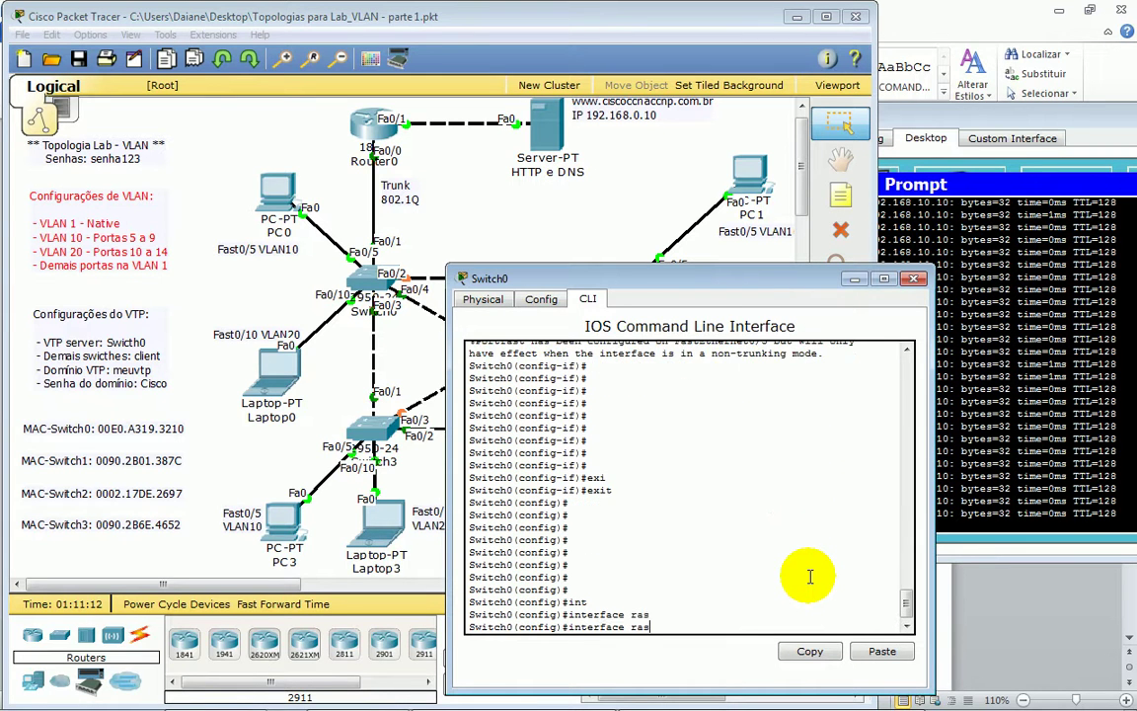
pyautogui.press('Tab')
pyautogui.write('fas')
pyautogui.press('Tab')
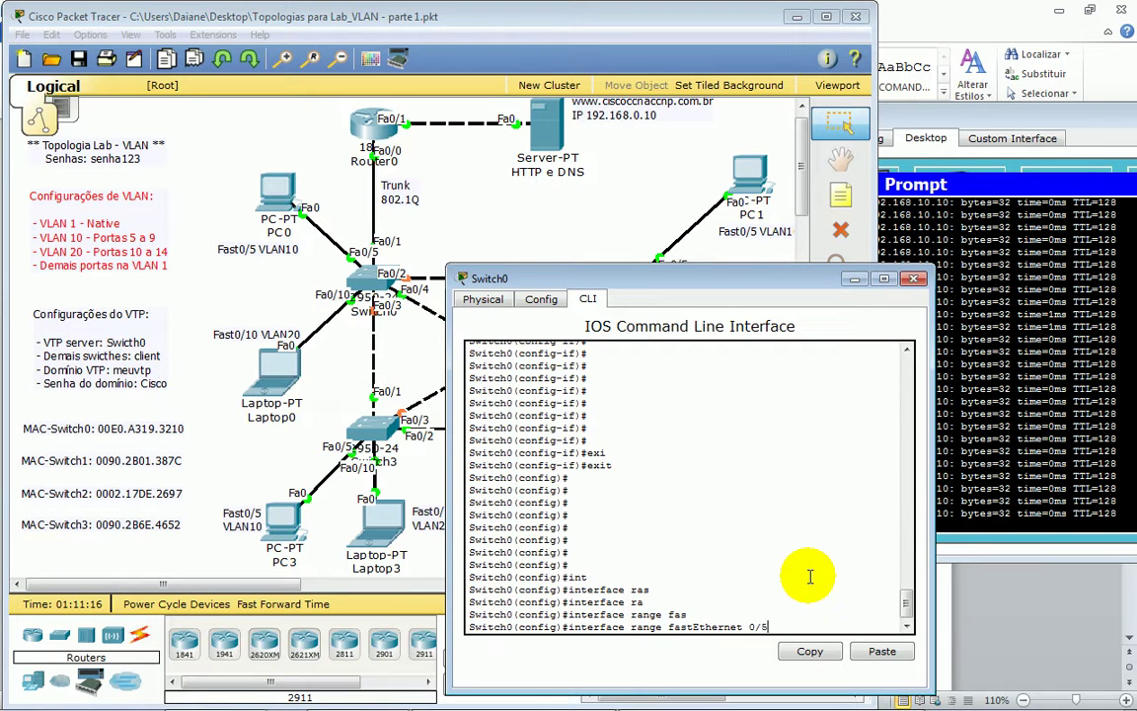
pyautogui.write('0/5 - 14')
pyautogui.press('Return')
pyautogui.press('Return')
pyautogui.press('Return')
pyautogui.press('Return')
pyautogui.press('Return')
pyautogui.press('Return')
pyautogui.press('Return')
# - Apply 'spanning-tree portfast' to all ten ports in the range
pyautogui.write('spa')
pyautogui.press('Tab')
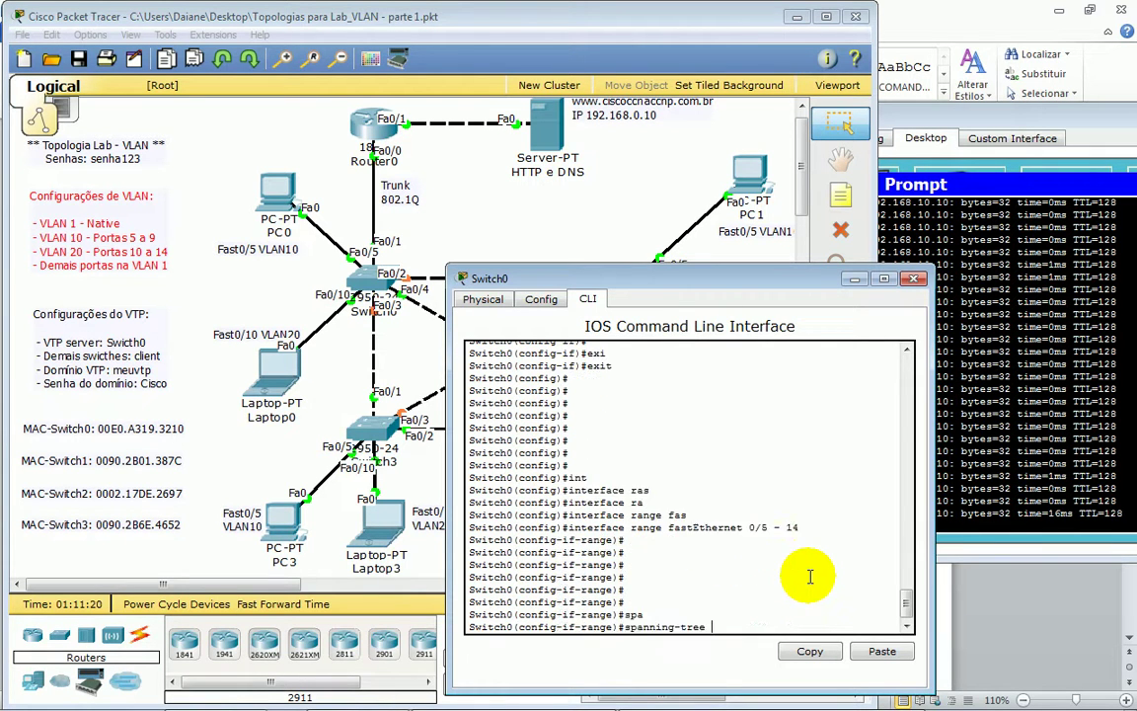
pyautogui.write('po')
pyautogui.press('Tab')
pyautogui.press('Return')
pyautogui.press('Return')
pyautogui.press('Return')
pyautogui.press('Return')
pyautogui.press('Return')
pyautogui.press('Return')
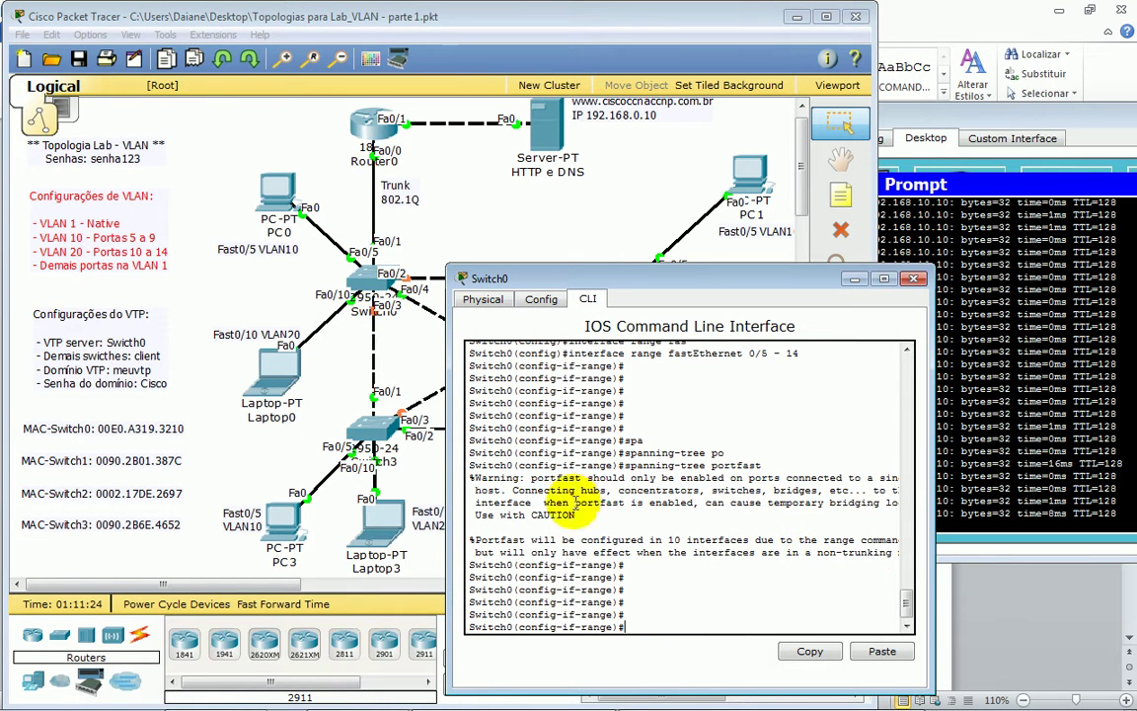
# - Highlight the portfast warning about connecting hubs and switches to host ports
pyautogui.moveTo(506, 477); pyautogui.dragTo(1002, 486)
pyautogui.click(859, 477)
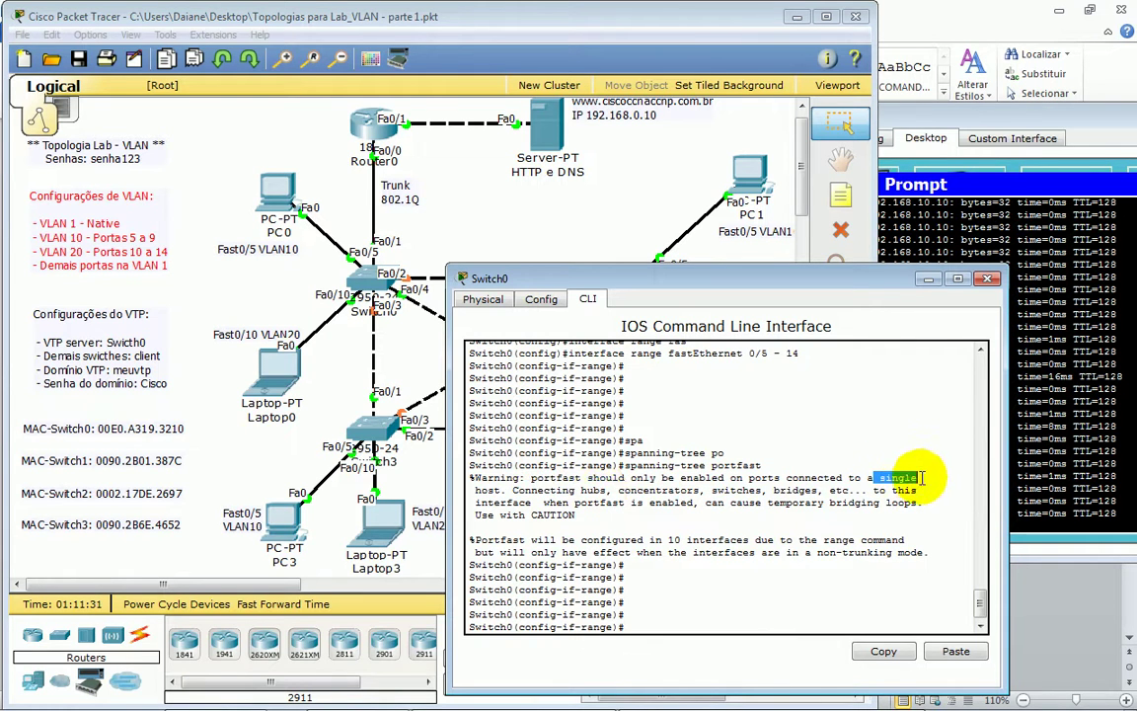
pyautogui.doubleClick(494, 490)
pyautogui.moveTo(512, 490); pyautogui.dragTo(855, 490)
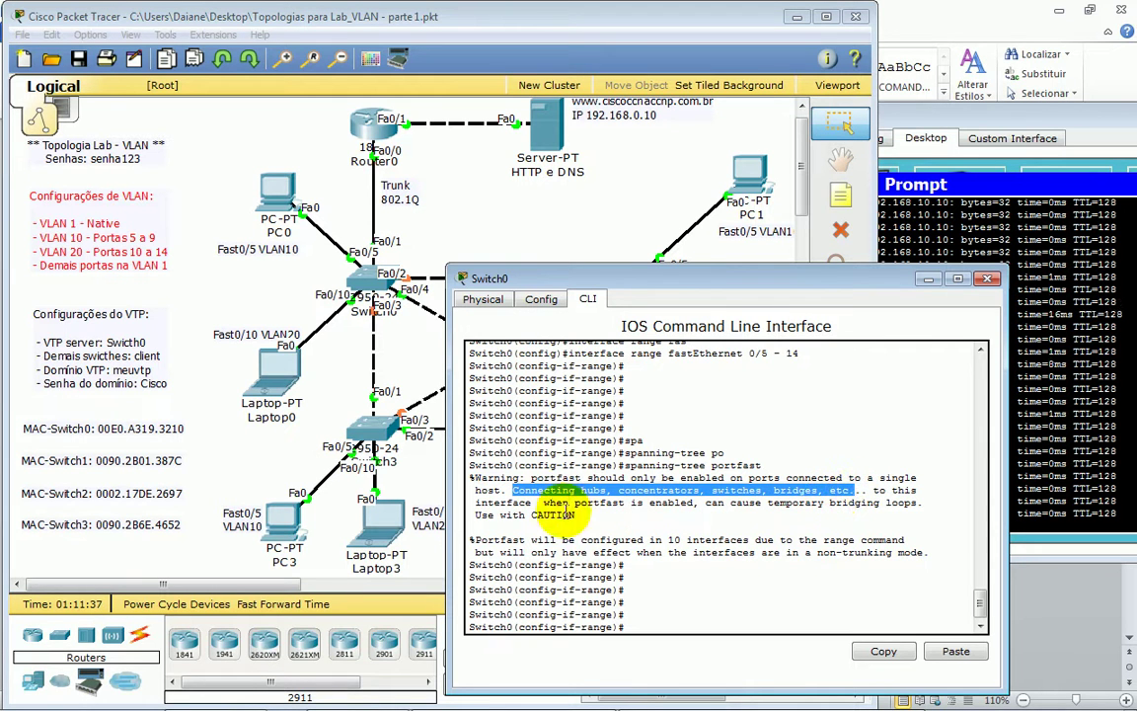
pyautogui.moveTo(543, 502); pyautogui.dragTo(592, 503)
pyautogui.moveTo(662, 489); pyautogui.dragTo(910, 505)
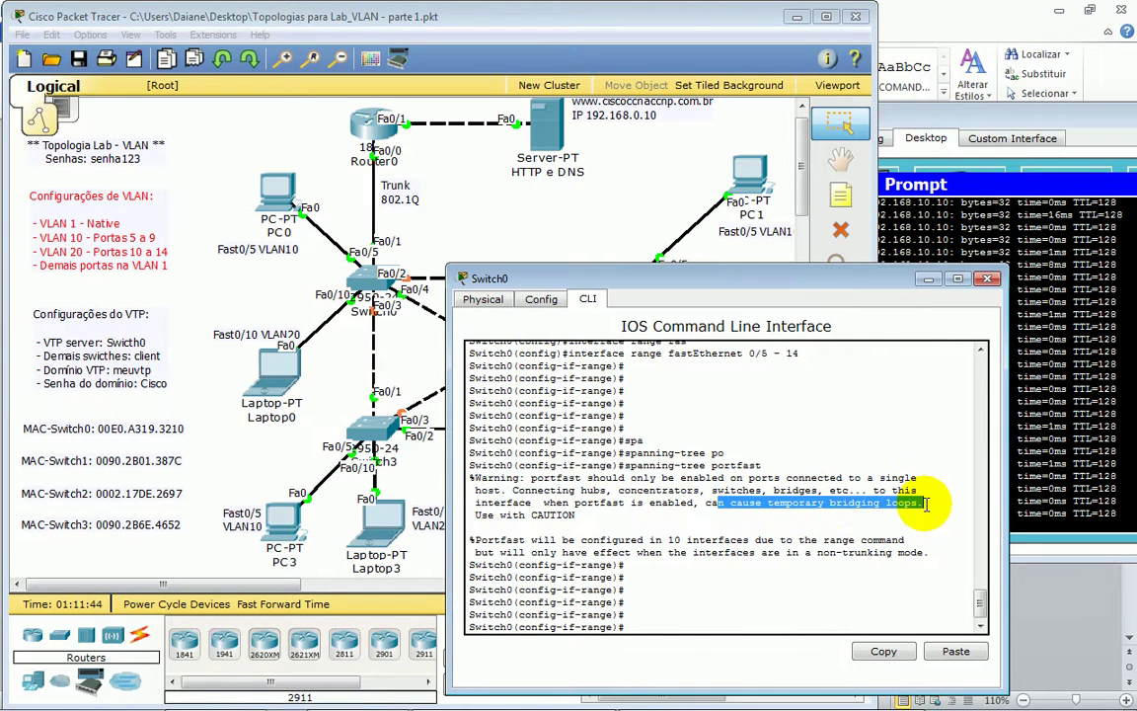
pyautogui.click(707, 619)
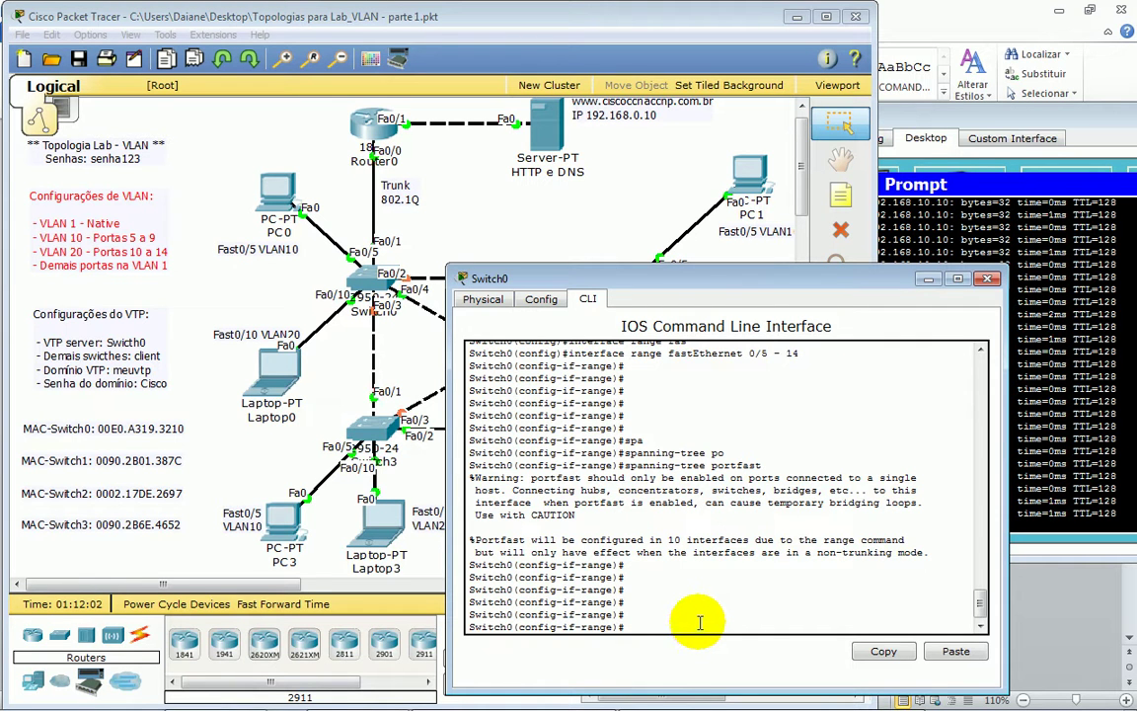
# - List the interface spanning-tree options with 'spanning-tree ?', noting bpduguard
pyautogui.write('sp')
pyautogui.press('Tab')
pyautogui.write('a')
pyautogui.press('Tab')
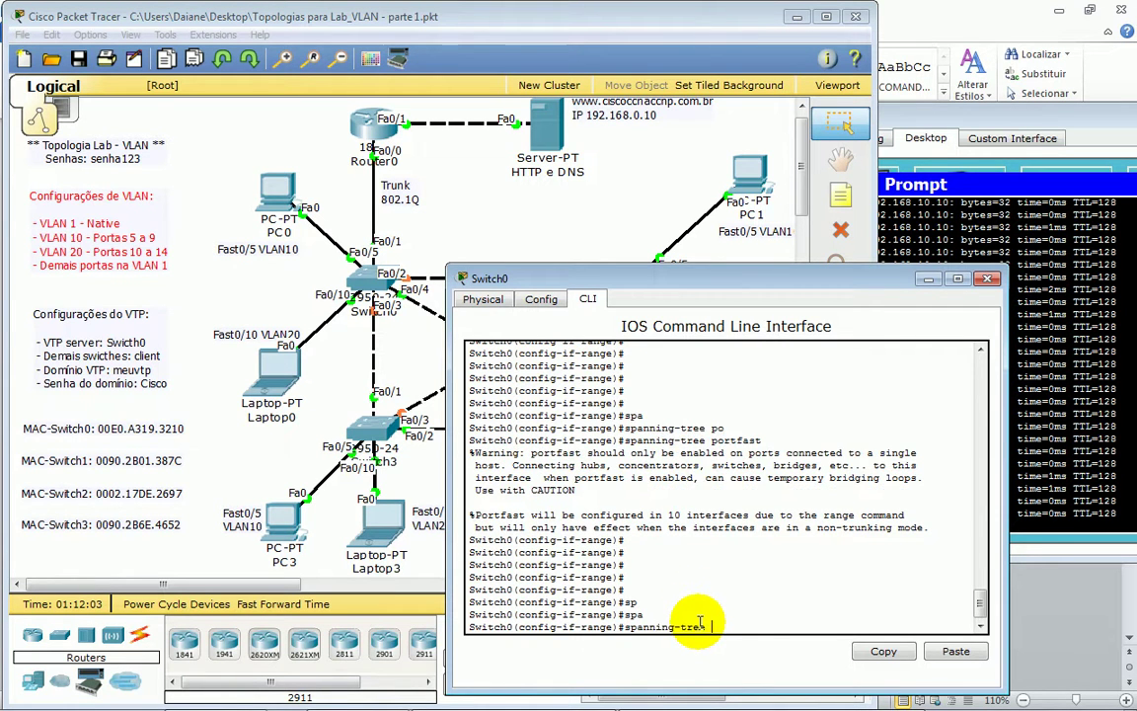
pyautogui.write('?')
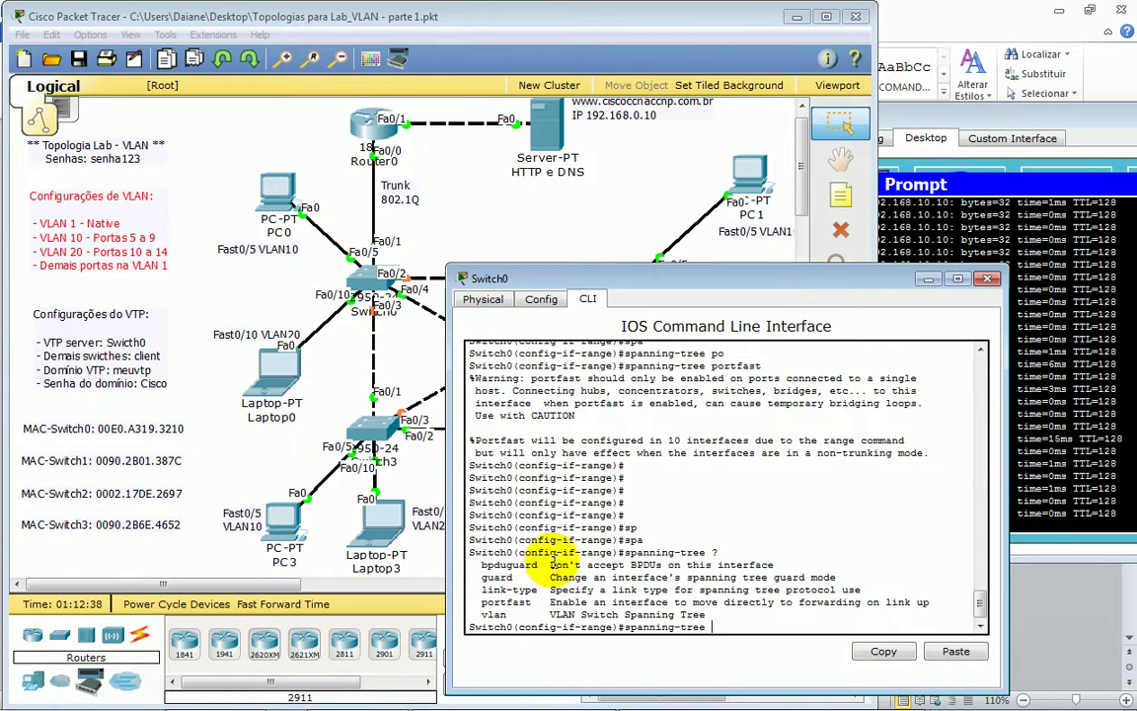
pyautogui.moveTo(480, 565); pyautogui.dragTo(534, 565)
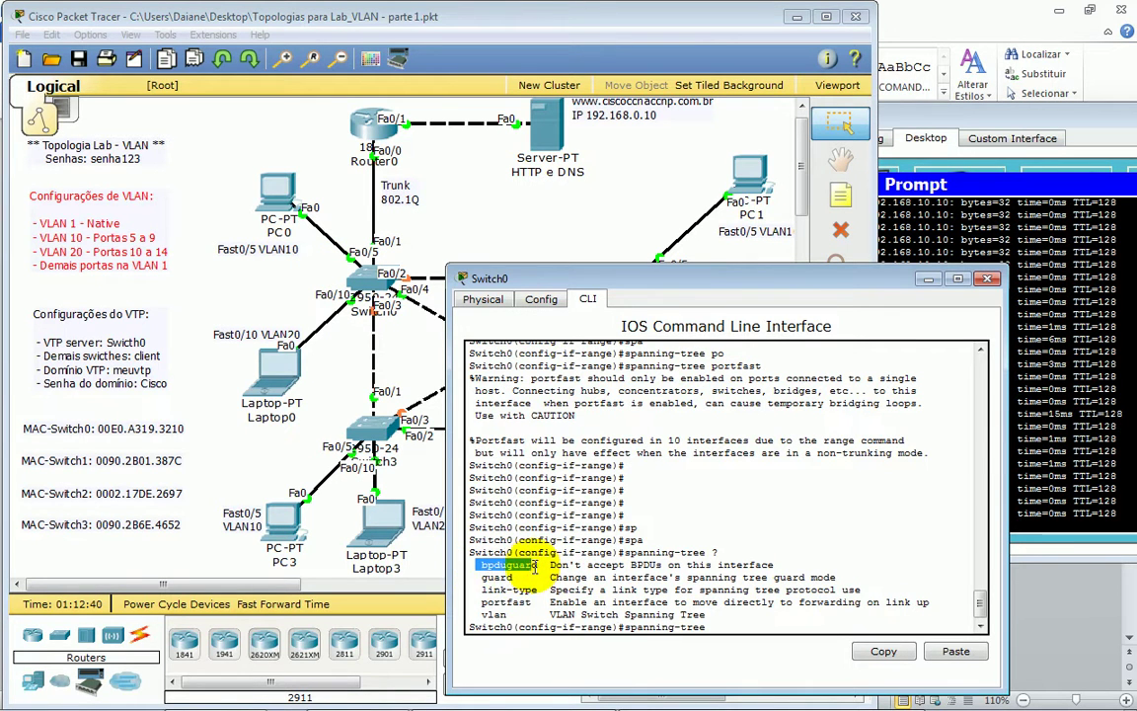
pyautogui.click(728, 624)
# - Build 'spanning-tree bpduguard' and review its BPDU guard help description
pyautogui.write('po')
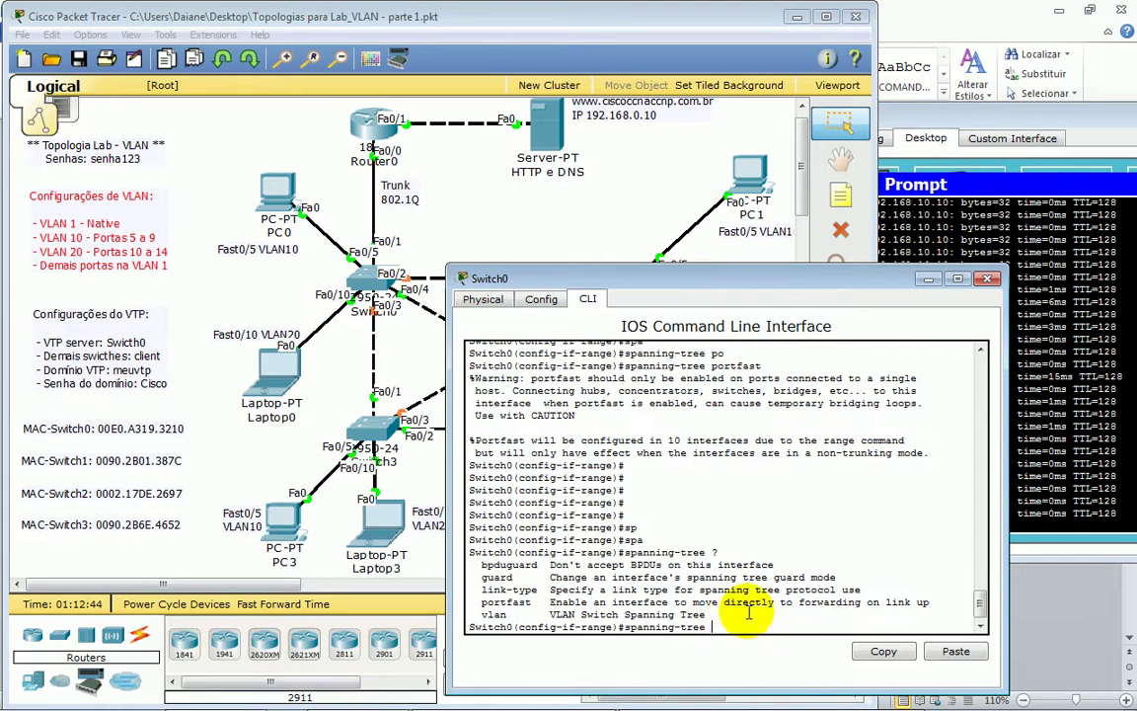
pyautogui.press('Tab')
pyautogui.press('Tab')
pyautogui.press('Tab')
pyautogui.press('Tab')
pyautogui.press('Tab')
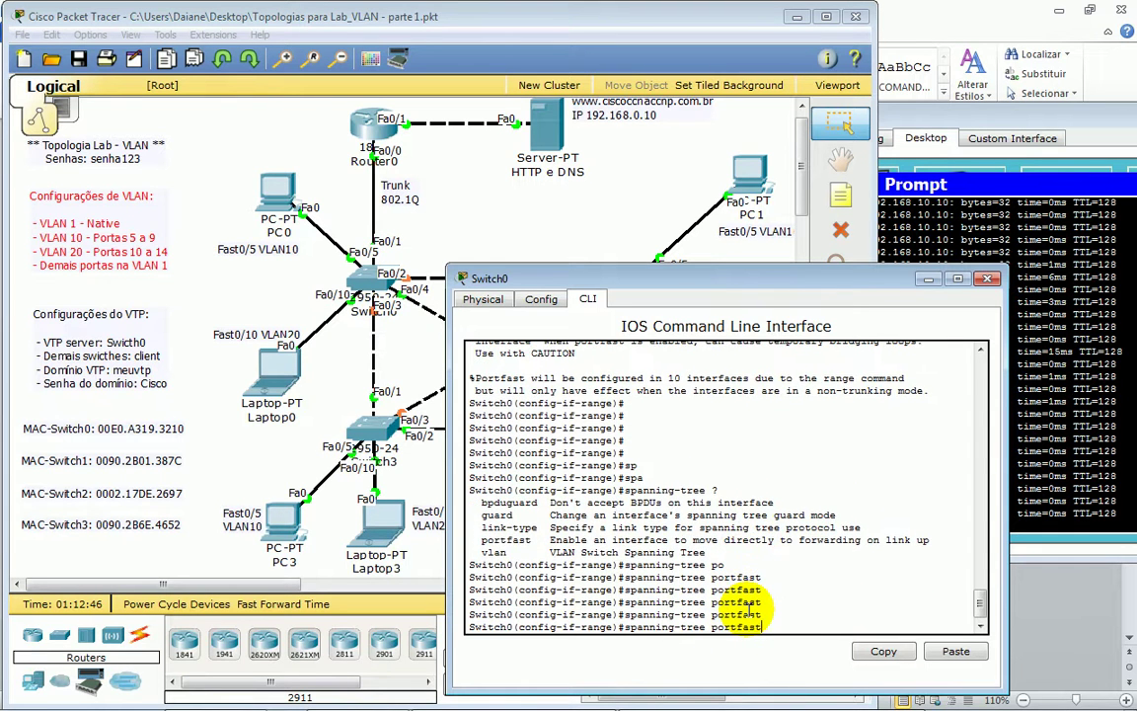
pyautogui.press('BackSpace')
pyautogui.press('BackSpace')
pyautogui.press('BackSpace')
pyautogui.press('BackSpace')
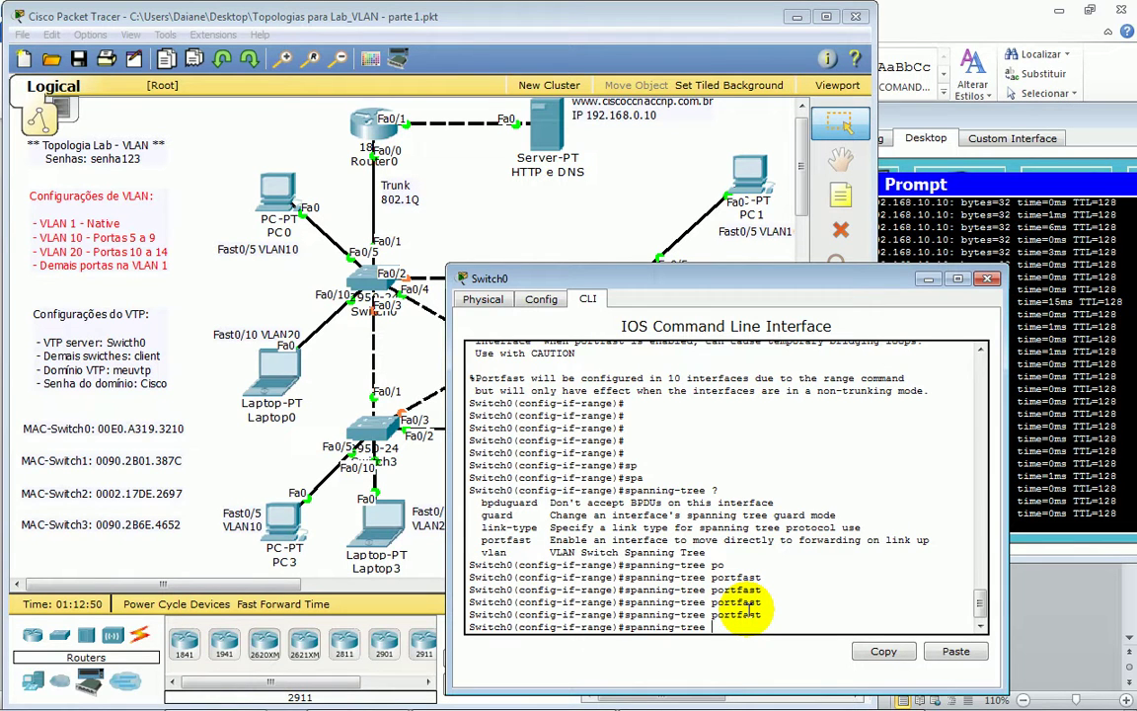
pyautogui.write('p')
pyautogui.press('Tab')
pyautogui.press('Tab')
pyautogui.press('Tab')
pyautogui.press('Tab')
pyautogui.press('Tab')
pyautogui.press('Tab')
pyautogui.press('Tab')
pyautogui.press('Tab')
pyautogui.press('Tab')
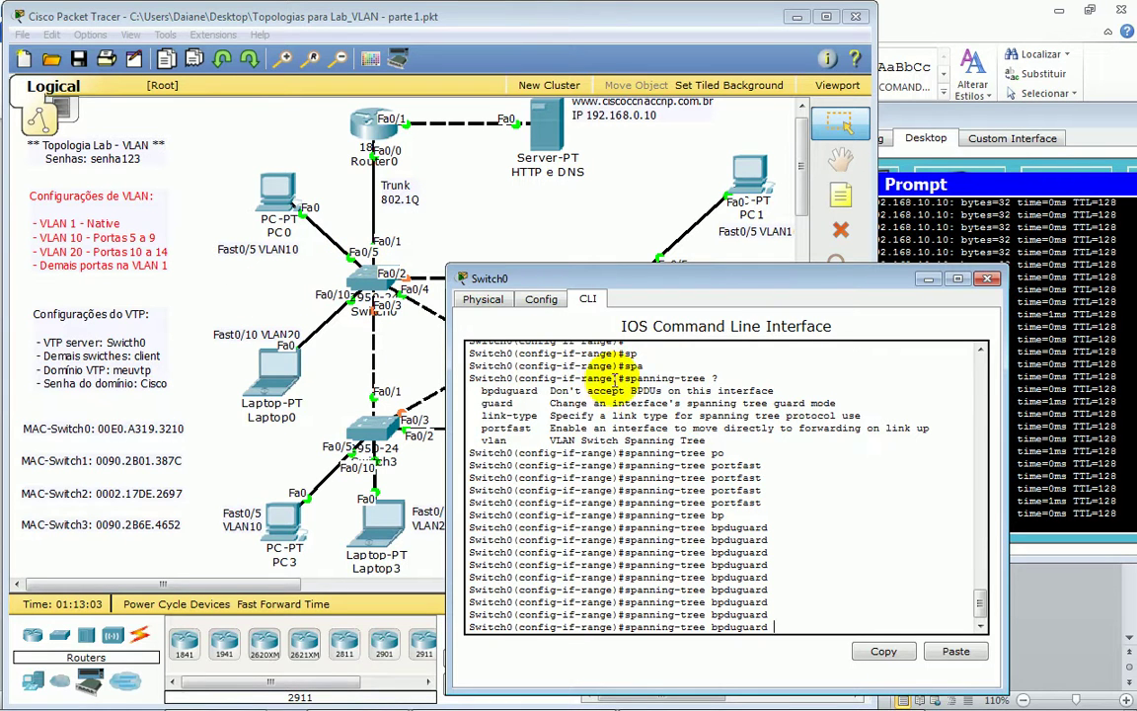
pyautogui.doubleClick(646, 391)
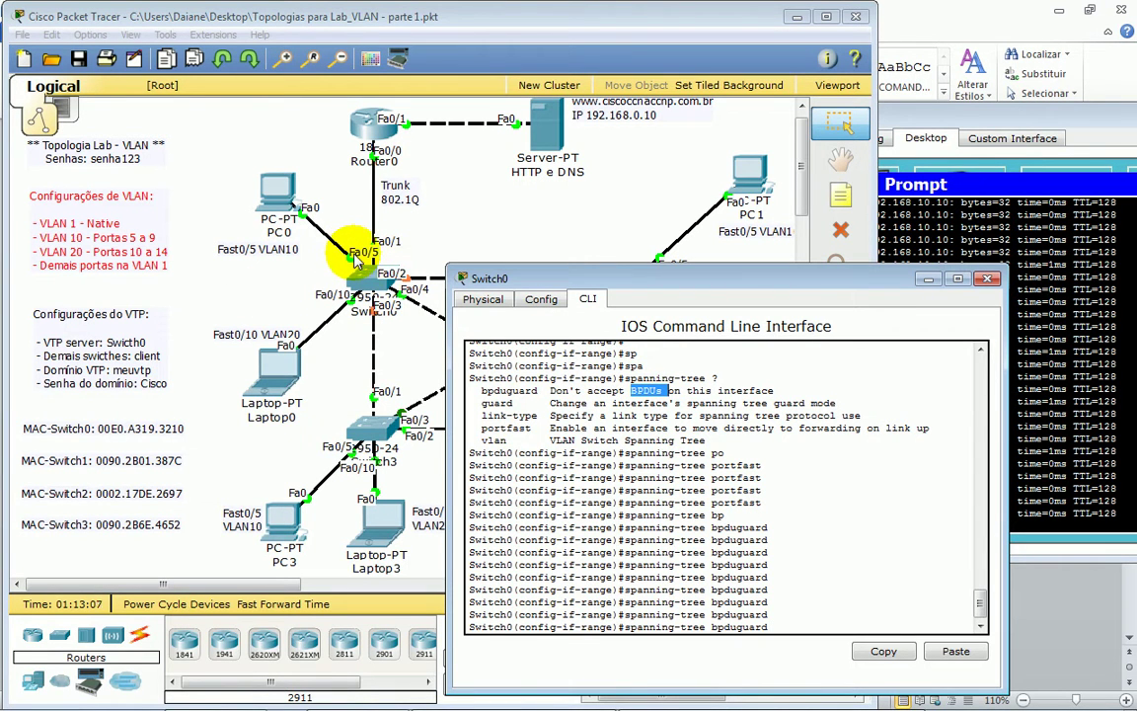
pyautogui.moveTo(553, 390); pyautogui.dragTo(729, 395)
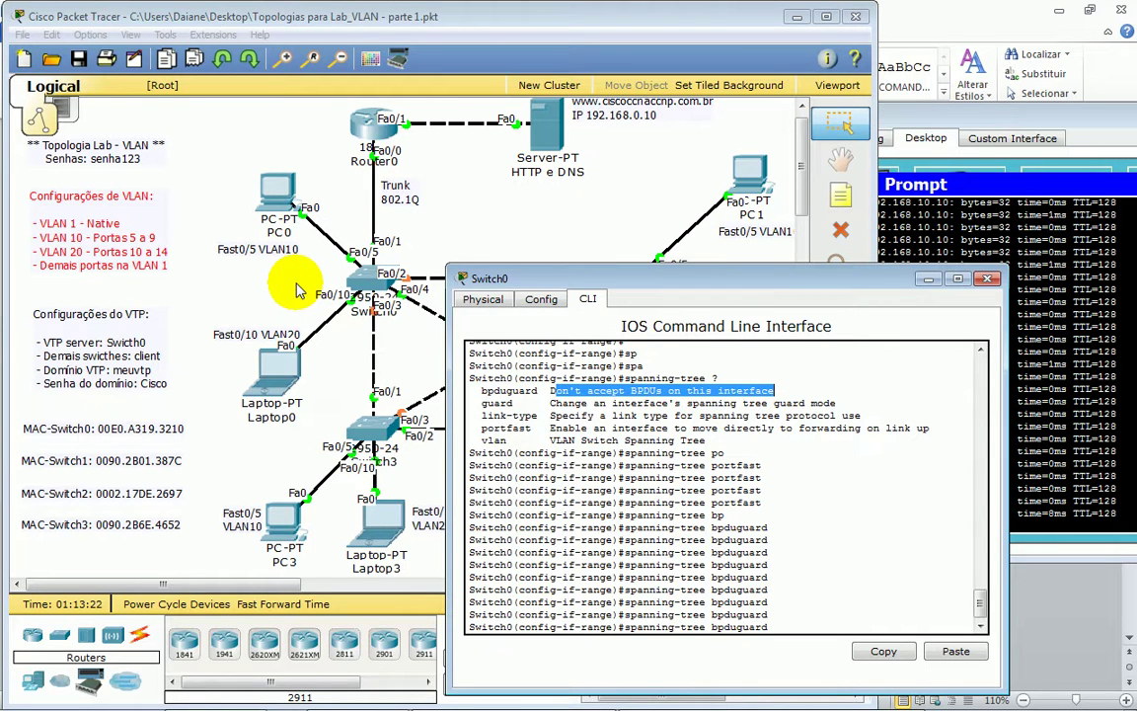
pyautogui.click(795, 624)
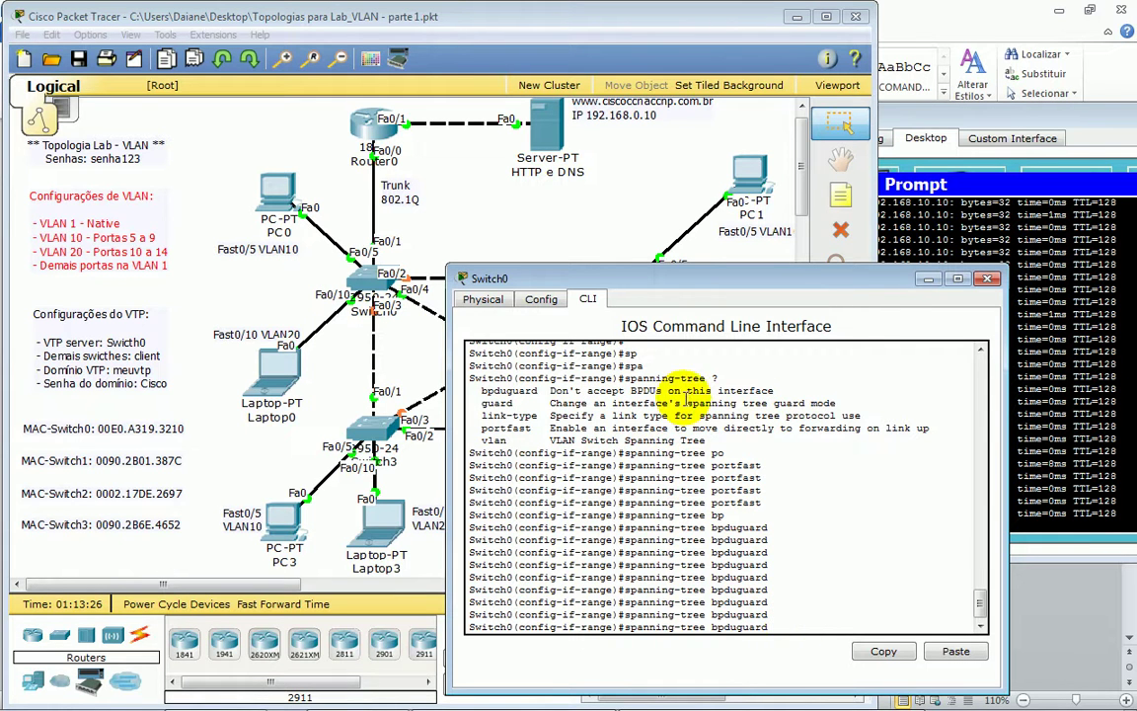
pyautogui.moveTo(631, 378); pyautogui.dragTo(718, 378)
pyautogui.moveTo(637, 601); pyautogui.dragTo(769, 600)
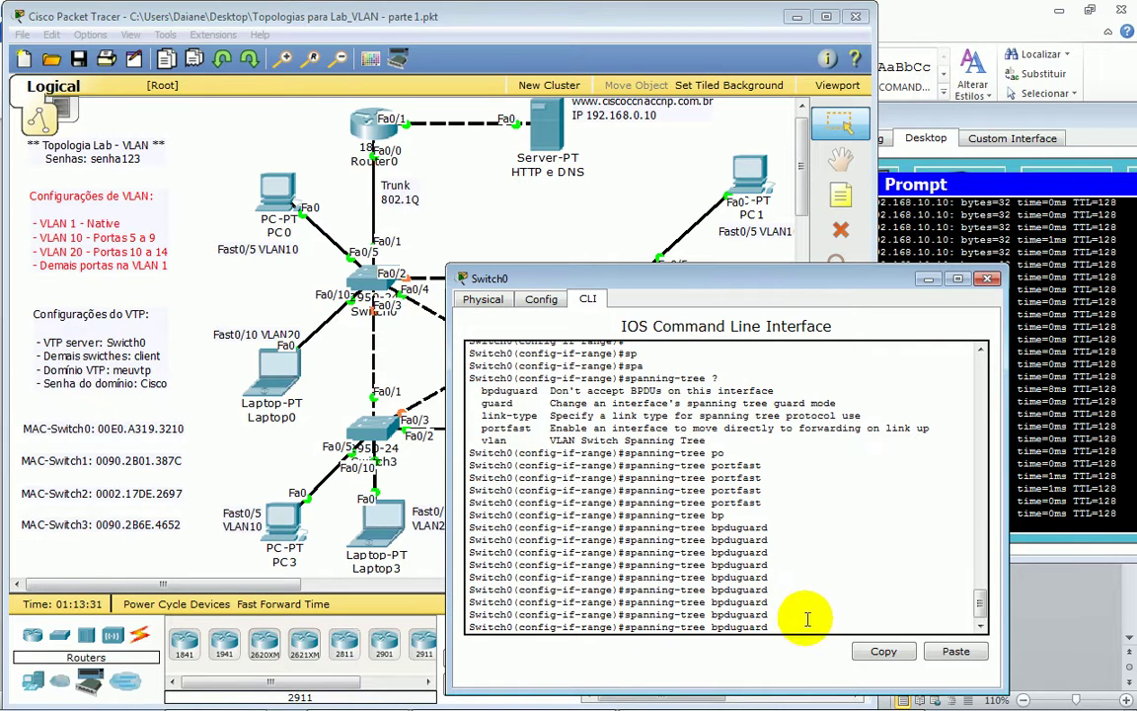
# - Apply 'spanning-tree bpduguard enable' to the FastEthernet0/5–14 range
pyautogui.press('Return')
pyautogui.press('Up')
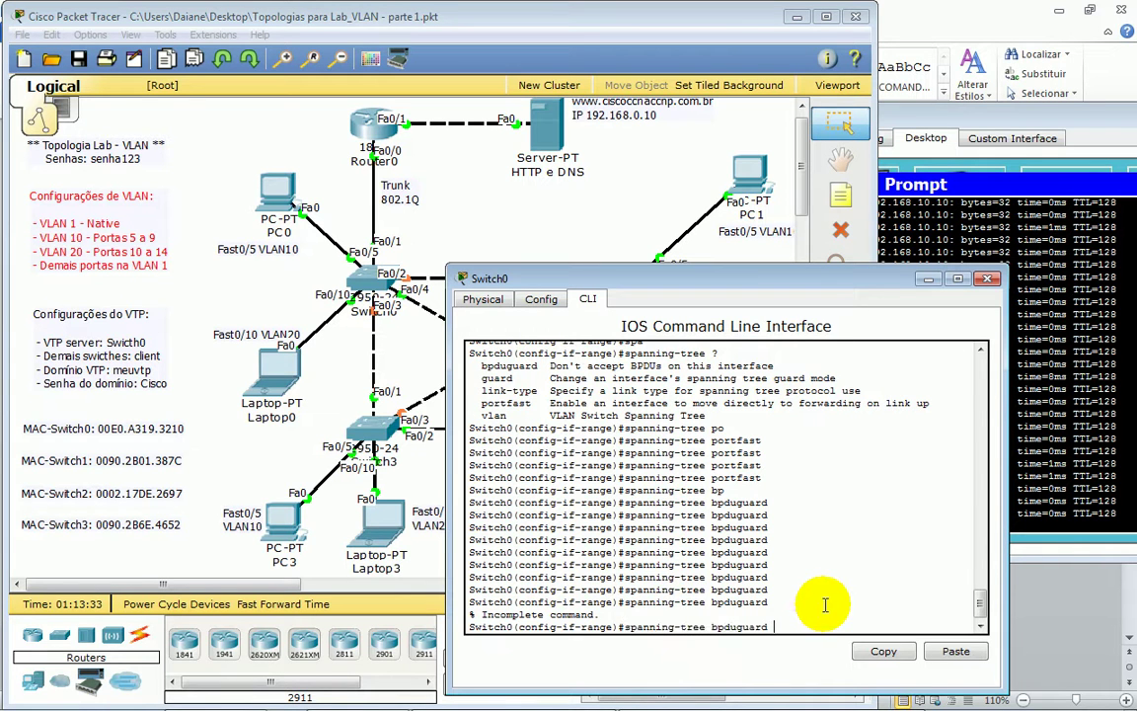
pyautogui.write('?')
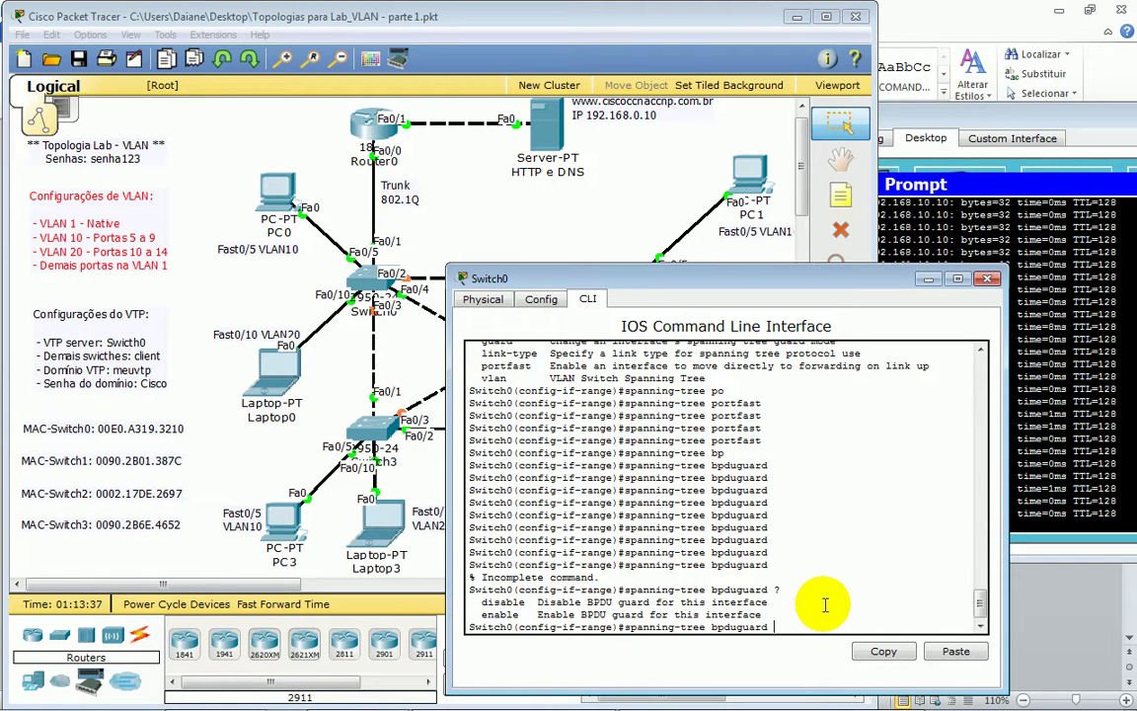
pyautogui.write('ena')
pyautogui.press('Tab')
pyautogui.press('Return')
pyautogui.press('Return')
pyautogui.press('Return')
pyautogui.press('Return')
pyautogui.press('Return')
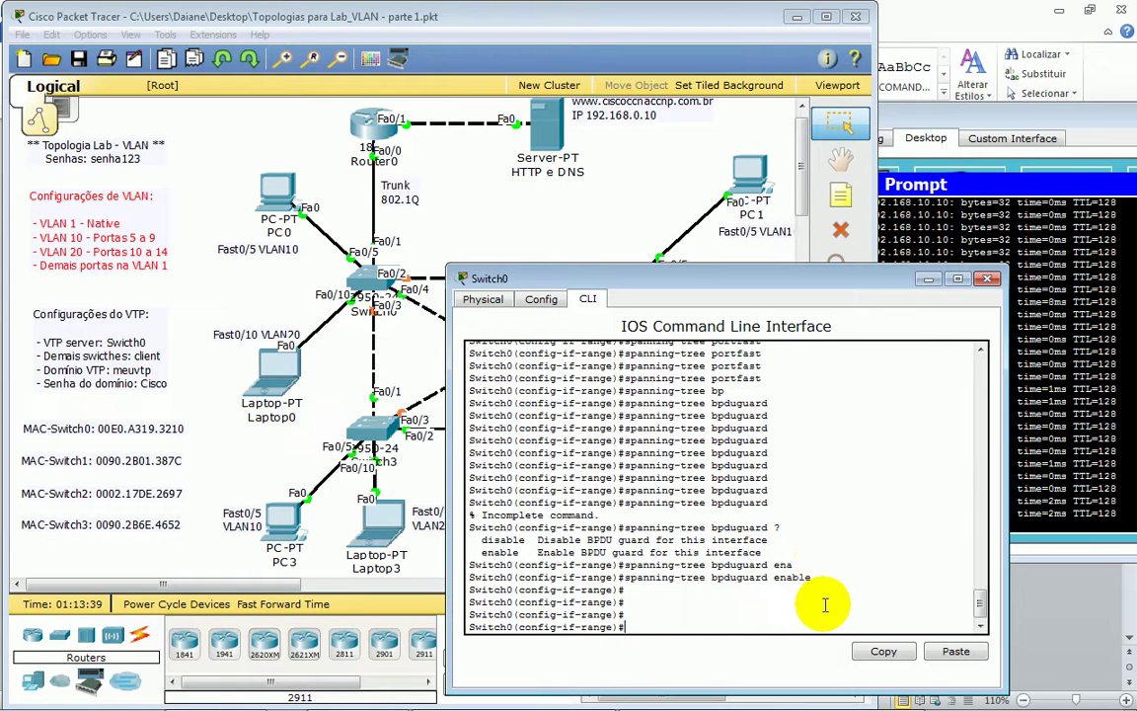
# - Query 'spanning-tree ?' again at the interface-range prompt
pyautogui.press('Tab')
pyautogui.write('an')
pyautogui.press('Tab')
pyautogui.write('?')
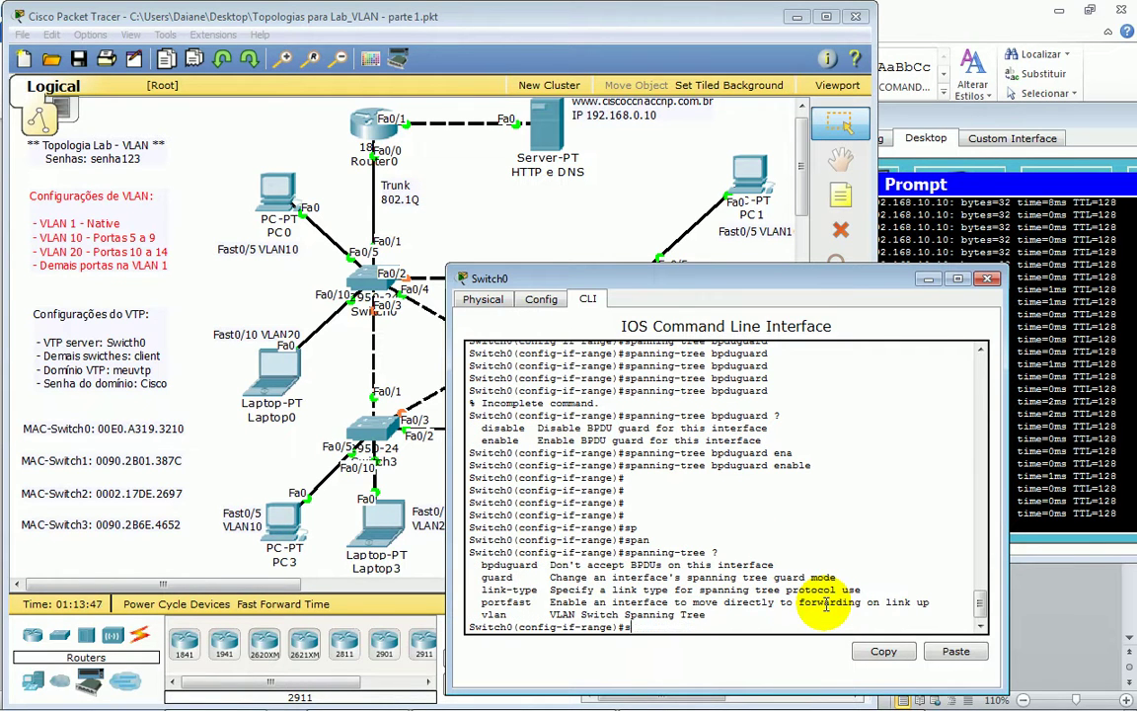
# - Exit range mode and enter 'interface fastEthernet 0/5'
pyautogui.press('BackSpace')
pyautogui.press('BackSpace')
pyautogui.press('BackSpace')
pyautogui.press('BackSpace')
pyautogui.press('BackSpace')
pyautogui.press('Return')
pyautogui.press('Return')
pyautogui.press('Return')
pyautogui.press('Return')
pyautogui.write('exi')
pyautogui.press('Tab')
pyautogui.press('Return')
pyautogui.press('Return')
pyautogui.press('Return')
pyautogui.press('Return')
pyautogui.write('int')
pyautogui.press('Tab')
pyautogui.write('fas')
pyautogui.press('Tab')
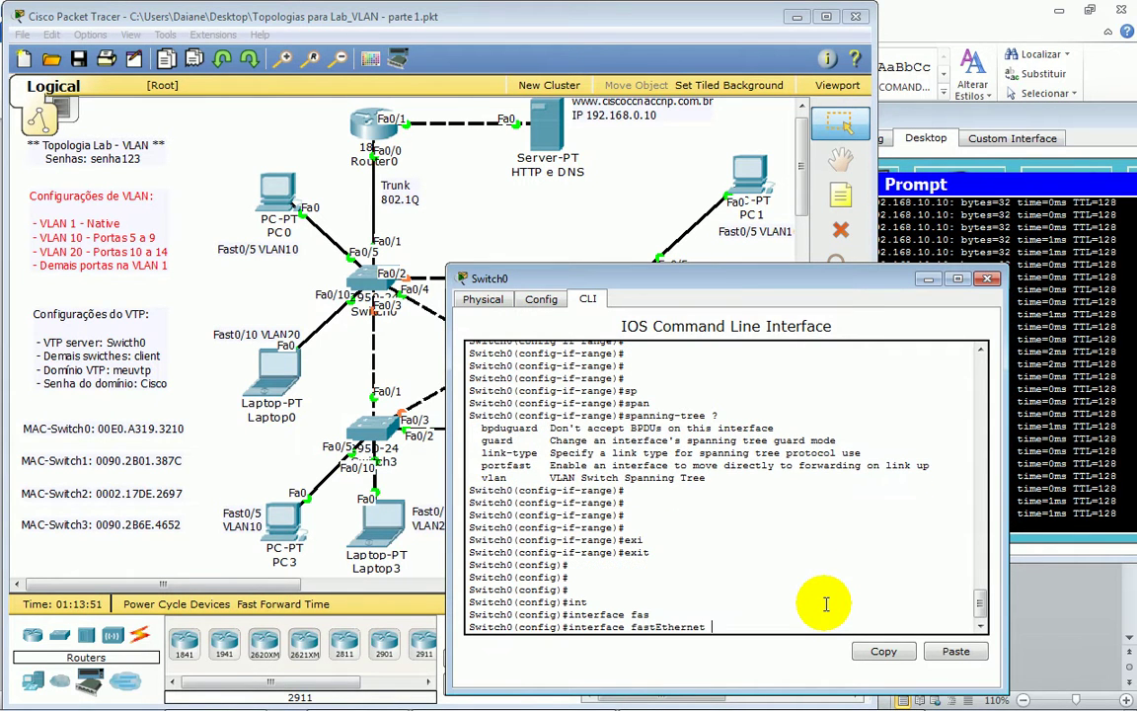
pyautogui.write('0/')
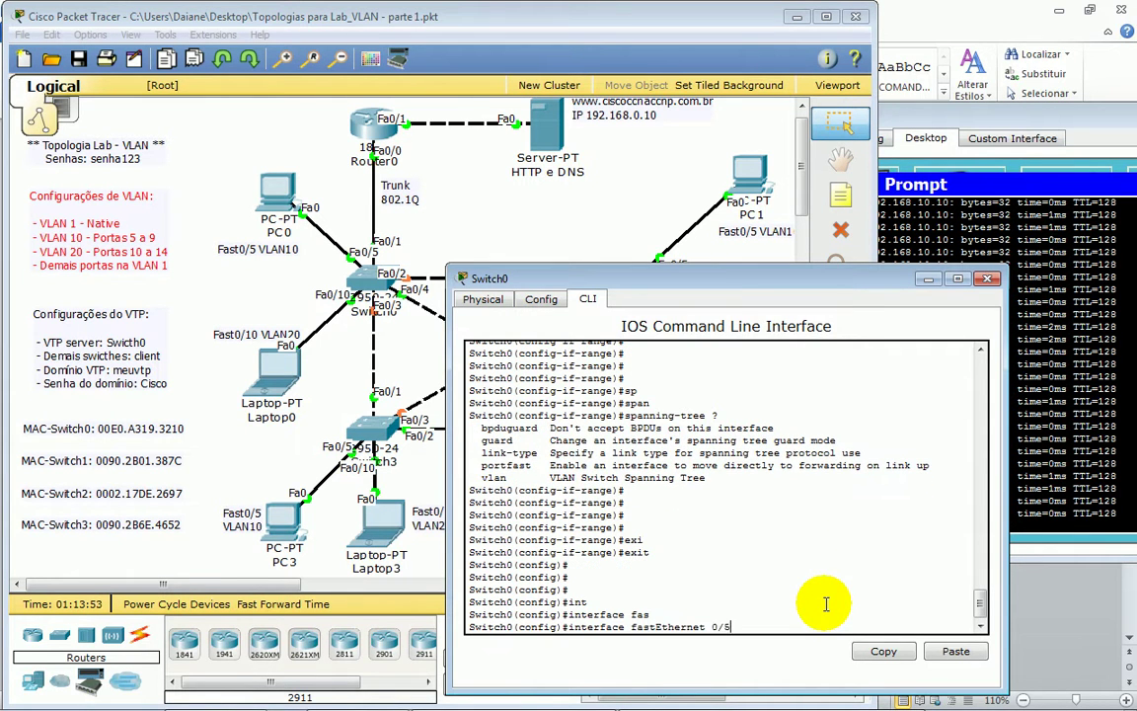
pyautogui.write('5')
pyautogui.press('Return')
pyautogui.press('Return')
pyautogui.press('Return')
pyautogui.press('Return')
pyautogui.press('Return')
# - Shut down FastEthernet0/5 and reposition the Switch0 console window
pyautogui.write('sh')
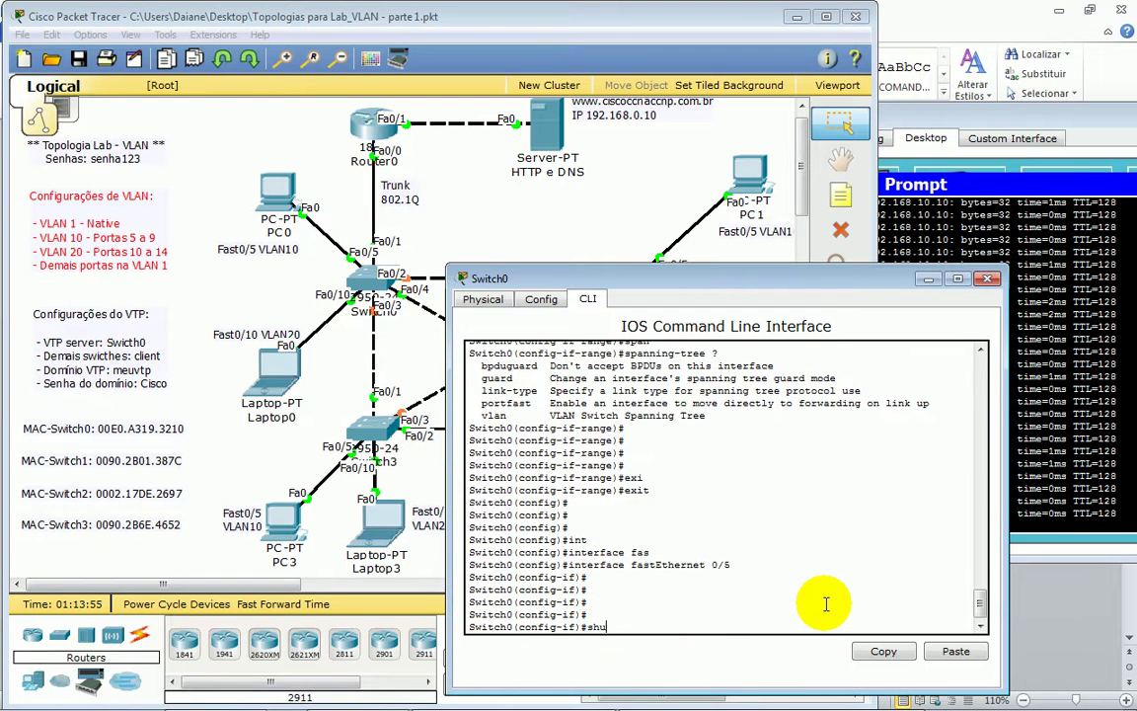
pyautogui.write('u')
pyautogui.press('Tab')
pyautogui.press('Return')
pyautogui.press('Return')
pyautogui.press('Return')
pyautogui.press('Return')
pyautogui.press('Return')
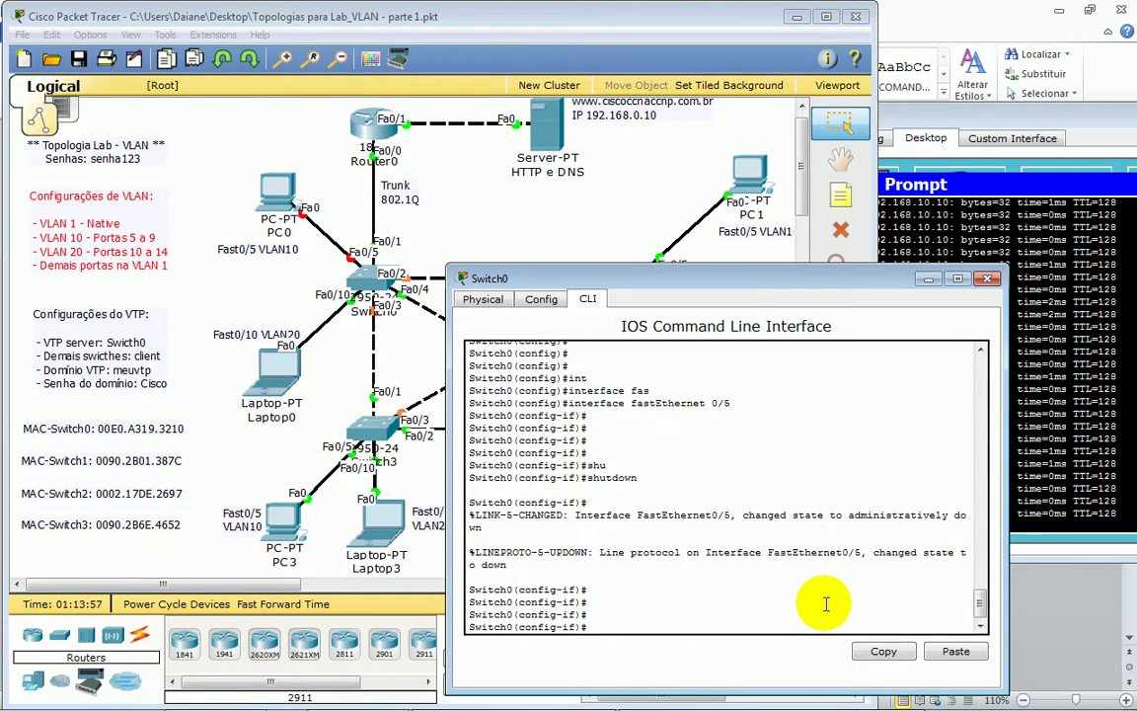
pyautogui.moveTo(784, 283); pyautogui.dragTo(758, 277)
pyautogui.moveTo(973, 339); pyautogui.dragTo(794, 347)
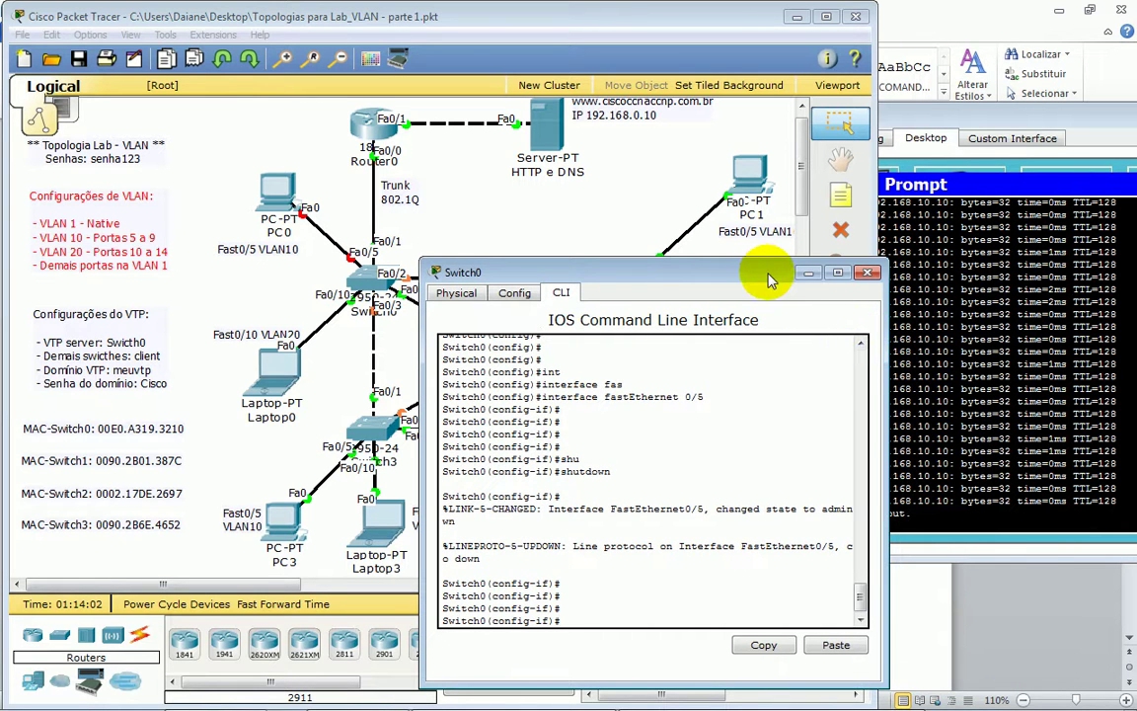
pyautogui.moveTo(765, 267); pyautogui.dragTo(757, 263)
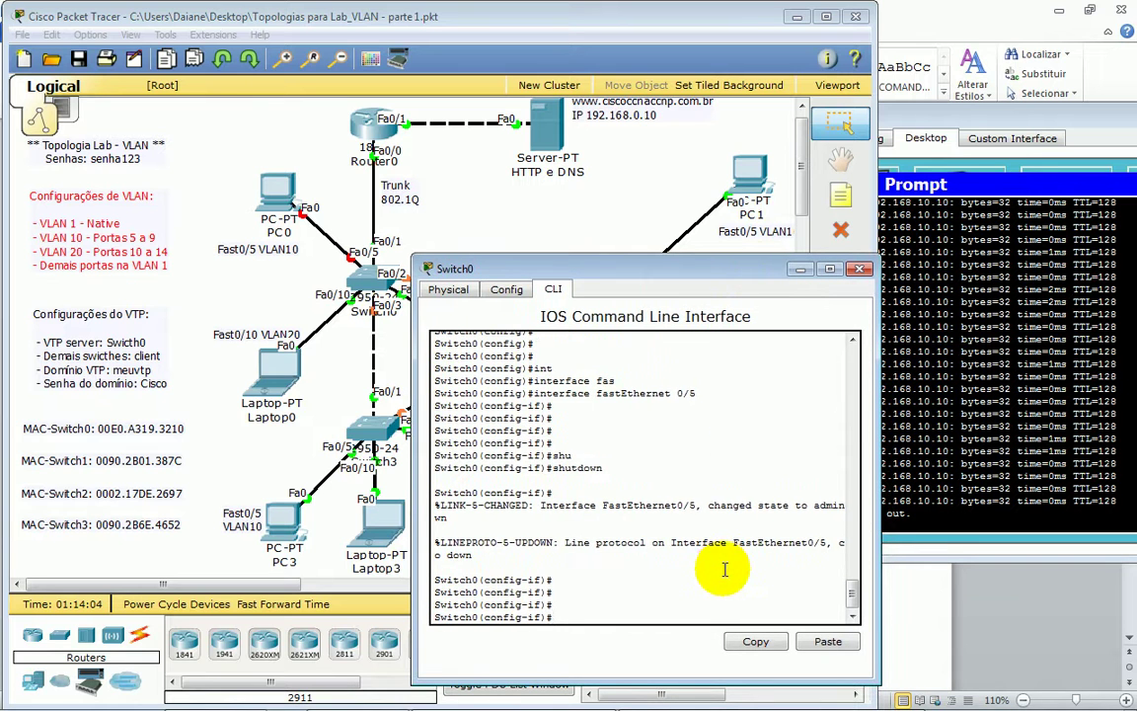
# - Re-enable FastEthernet0/5 with 'no shutdown' so its link comes back up
pyautogui.press('Return')
pyautogui.press('Return')
pyautogui.press('Return')
pyautogui.press('Return')
pyautogui.press('Return')
pyautogui.press('Return')
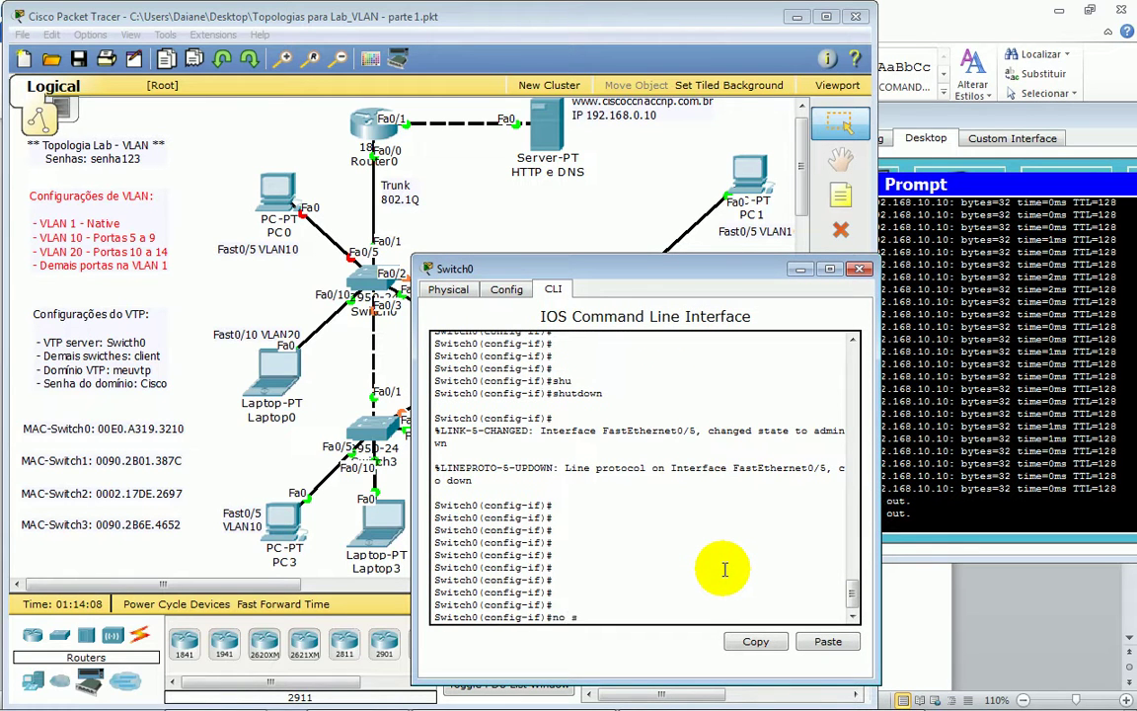
pyautogui.write('no sgu')
pyautogui.press('Tab')
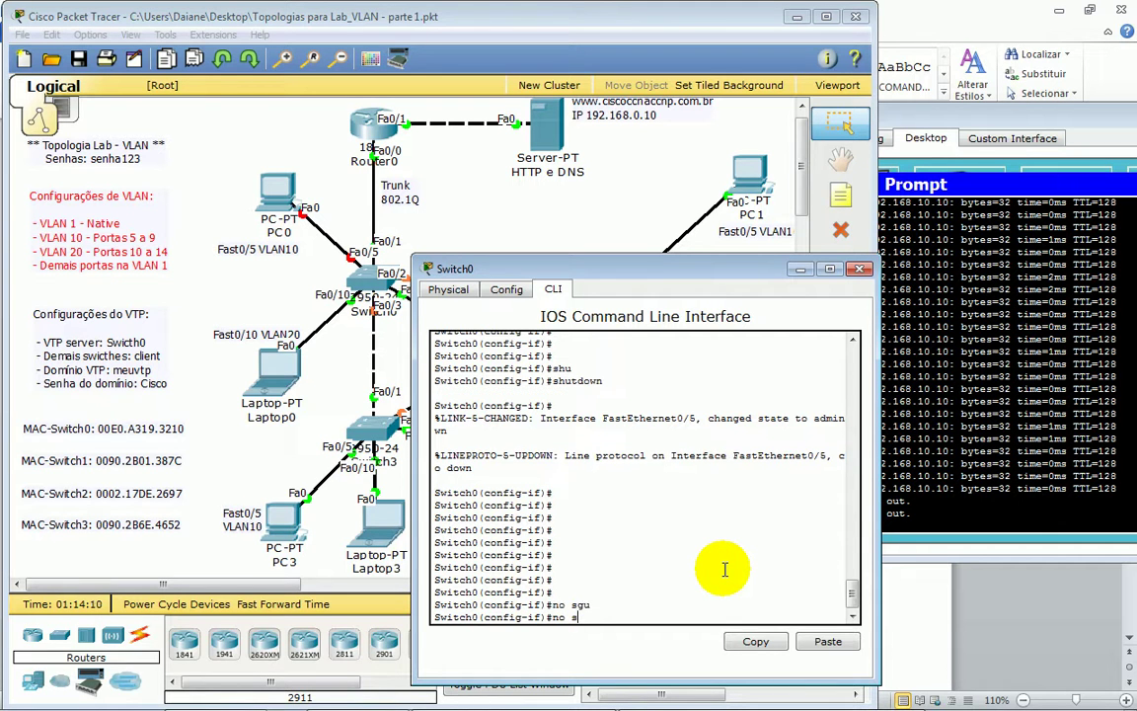
pyautogui.write('hu')
pyautogui.press('Tab')
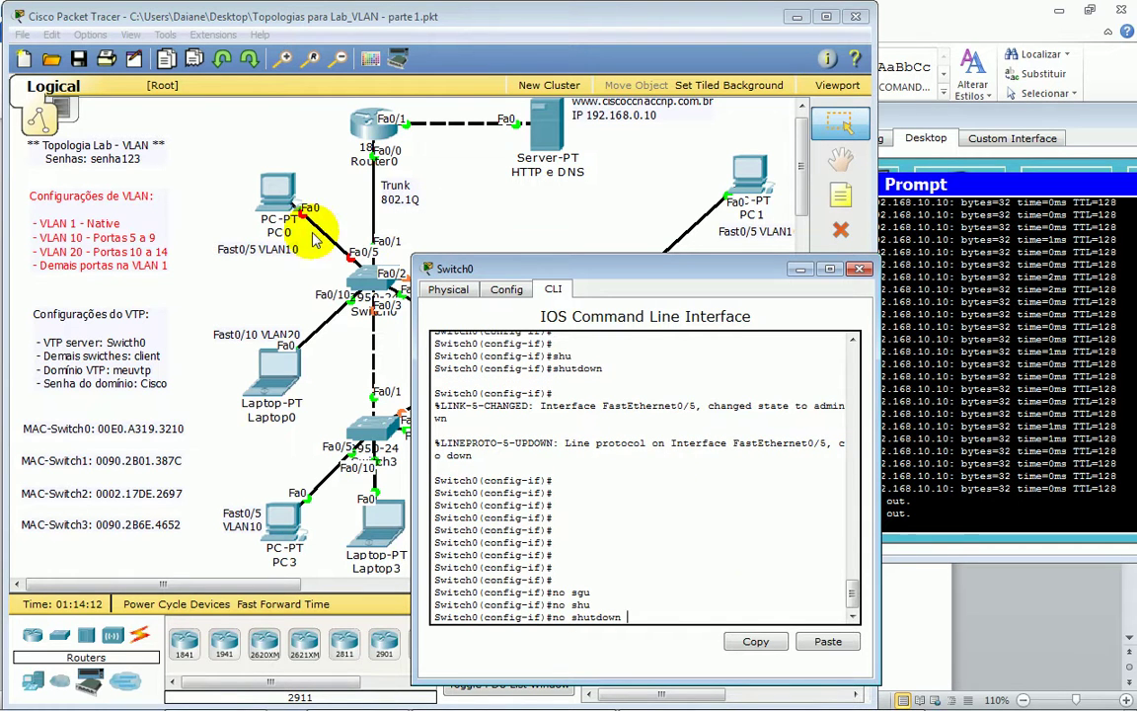
pyautogui.press('Return')
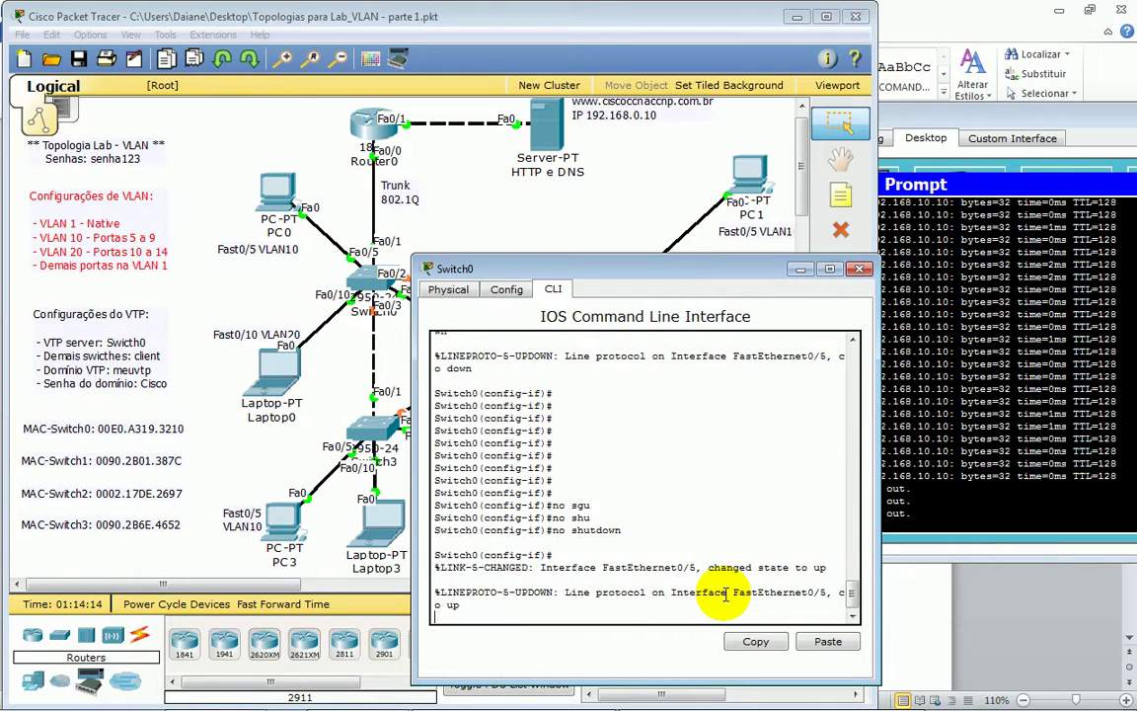
pyautogui.press('Return')
pyautogui.press('Return')
pyautogui.press('Return')
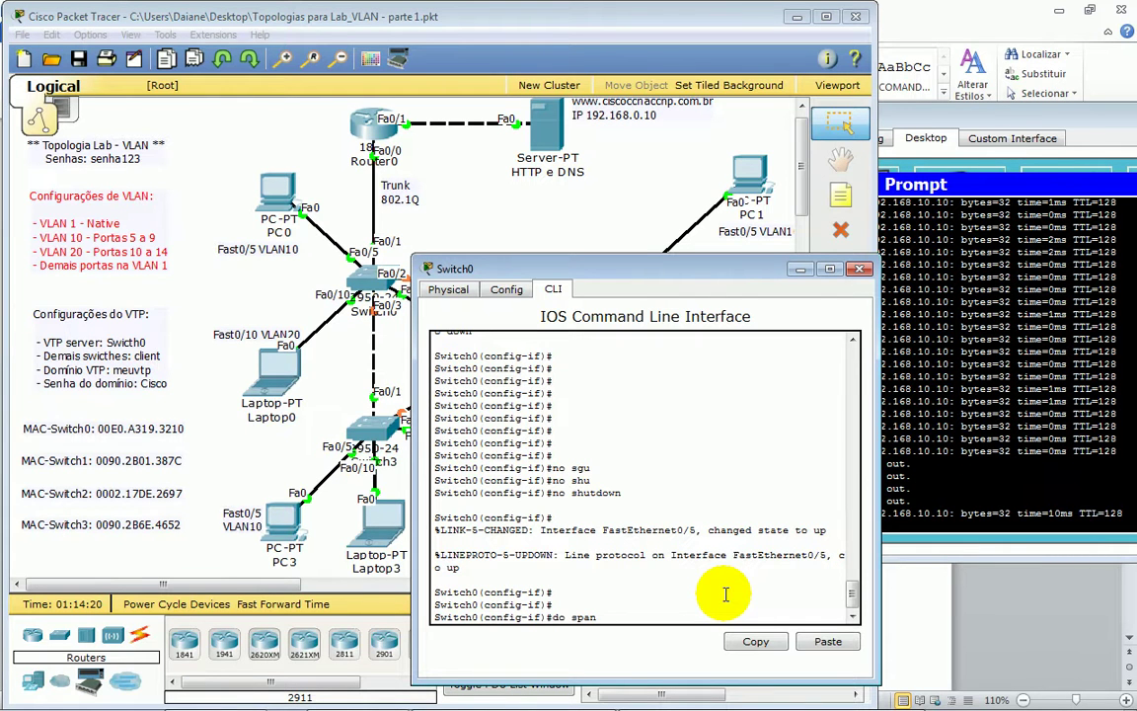
# - Check PC1's timed-out pings, then show Switch0's spanning tree for VLAN 10
pyautogui.click(905, 450)
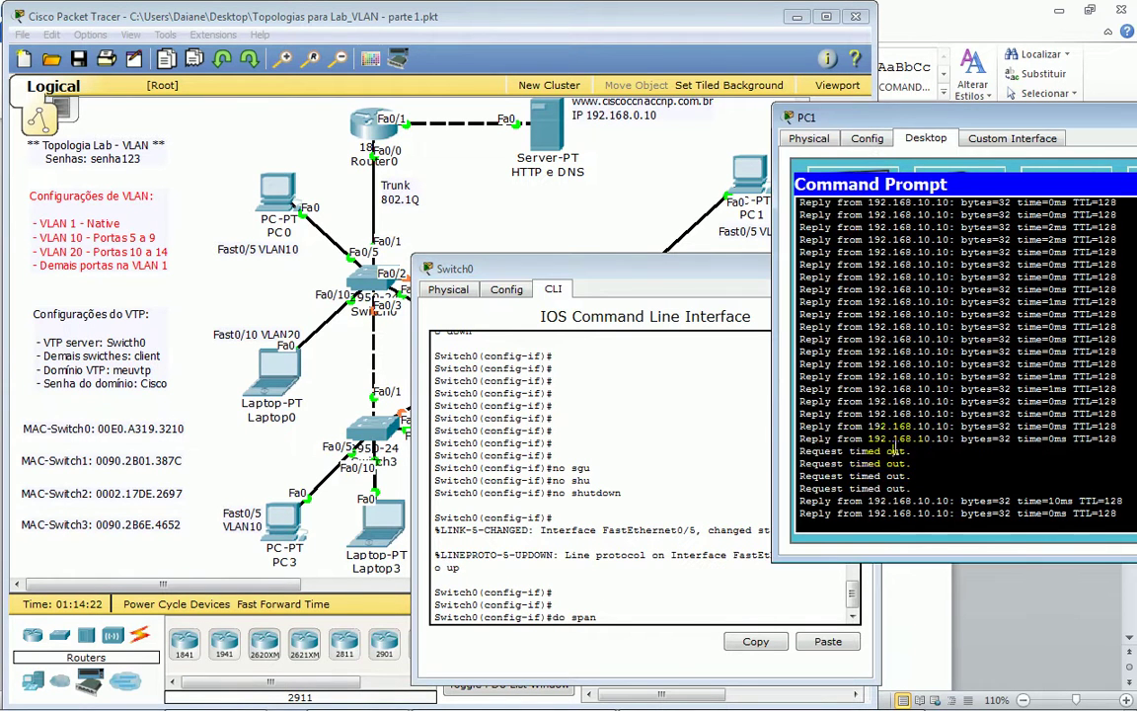
pyautogui.moveTo(858, 464); pyautogui.dragTo(913, 488)
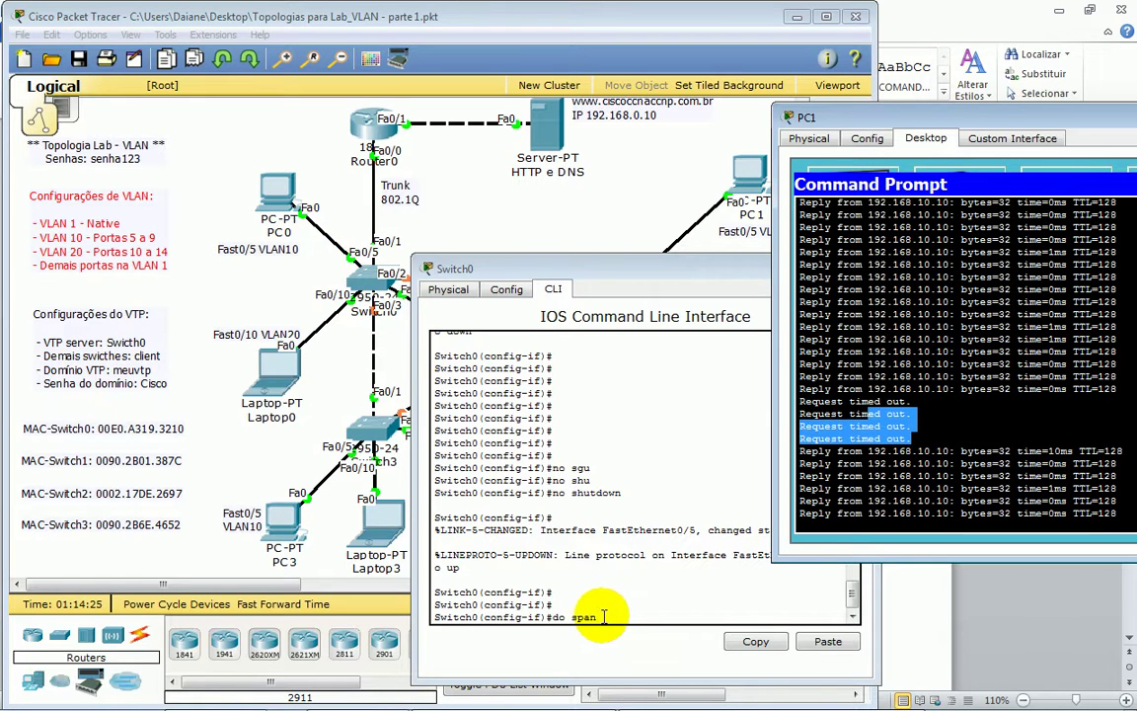
pyautogui.click(547, 612)
pyautogui.press('Tab')
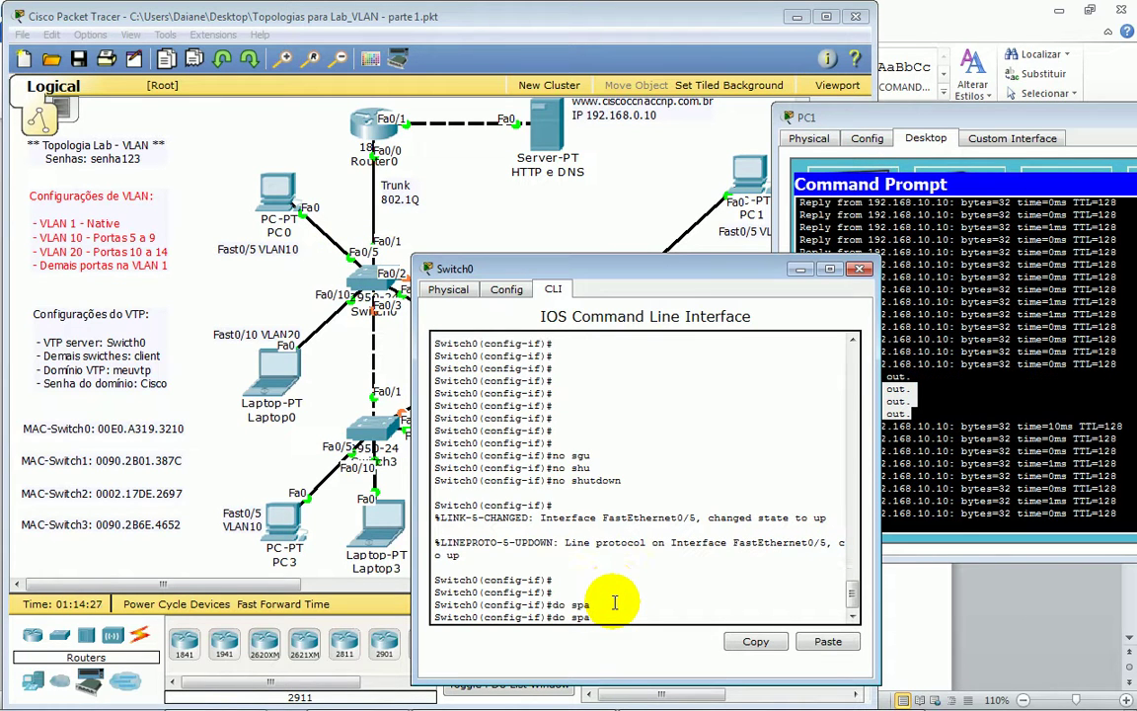
pyautogui.press('BackSpace')
pyautogui.press('BackSpace')
pyautogui.write('sh span vlan 10')
pyautogui.press('Return')
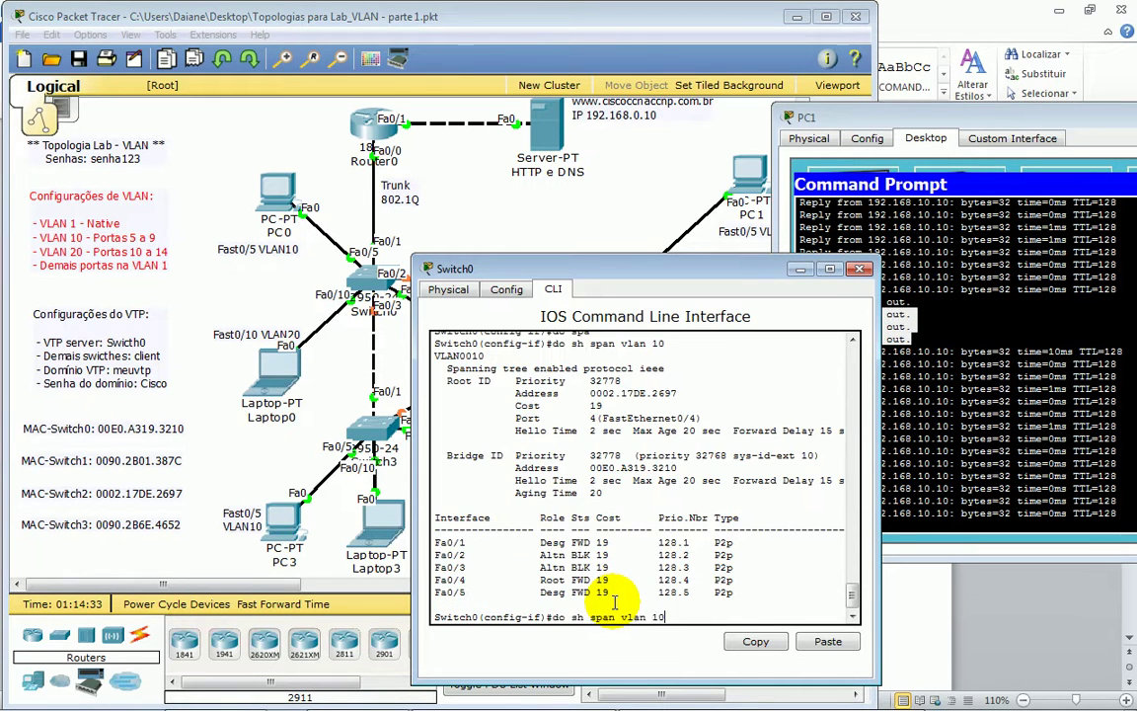
# - Shut down FastEthernet0/5 again and recheck VLAN 10's spanning tree, noting ports Fa0/1–Fa0/4
pyautogui.press('Up')
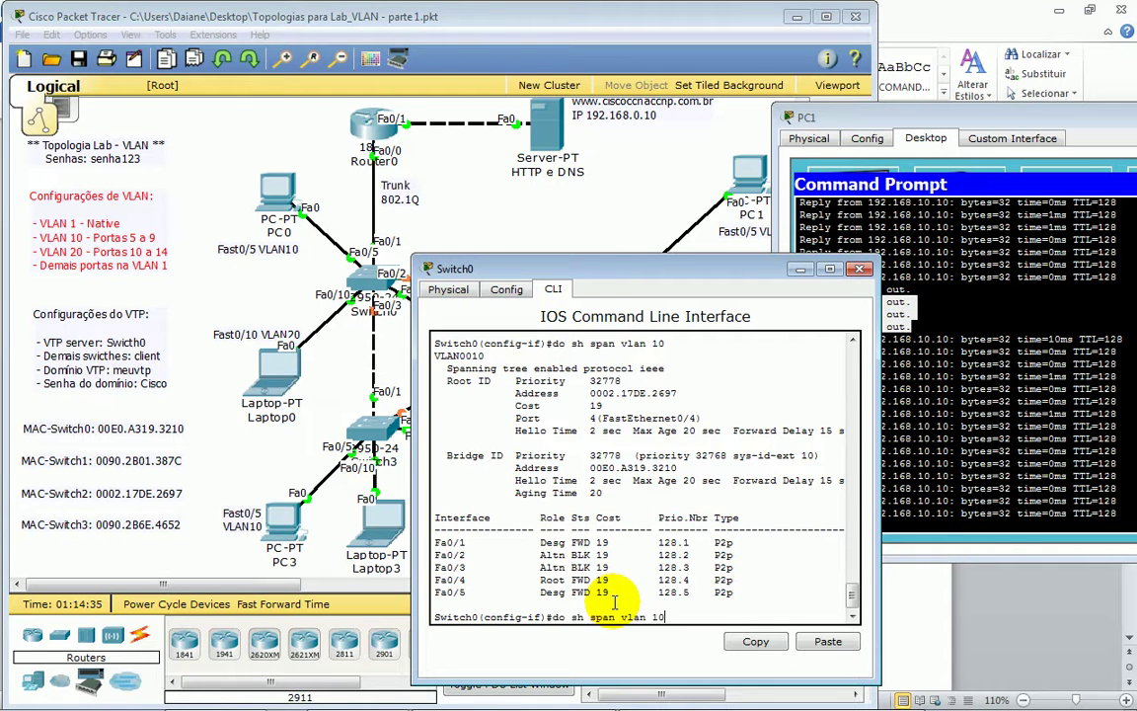
pyautogui.press('BackSpace')
pyautogui.press('BackSpace')
pyautogui.press('BackSpace')
pyautogui.press('BackSpace')
pyautogui.press('BackSpace')
pyautogui.press('BackSpace')
pyautogui.press('BackSpace')
pyautogui.press('BackSpace')
pyautogui.press('BackSpace')
pyautogui.press('BackSpace')
pyautogui.press('BackSpace')
pyautogui.press('BackSpace')
pyautogui.press('BackSpace')
pyautogui.press('BackSpace')
pyautogui.press('BackSpace')
pyautogui.press('BackSpace')
pyautogui.press('BackSpace')
pyautogui.press('BackSpace')
pyautogui.write('shu')
pyautogui.press('Tab')
pyautogui.press('Return')
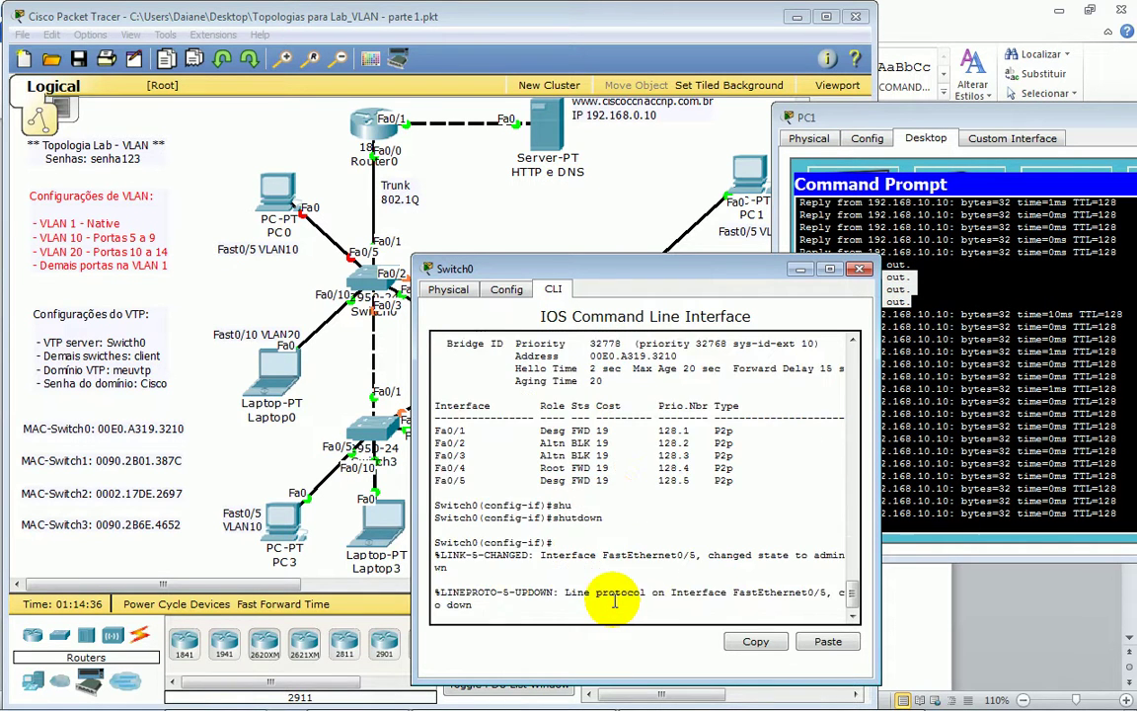
pyautogui.press('Return')
pyautogui.press('Return')
pyautogui.press('Return')
pyautogui.press('Return')
pyautogui.press('Return')
pyautogui.press('Return')
pyautogui.press('Return')
pyautogui.press('Up')
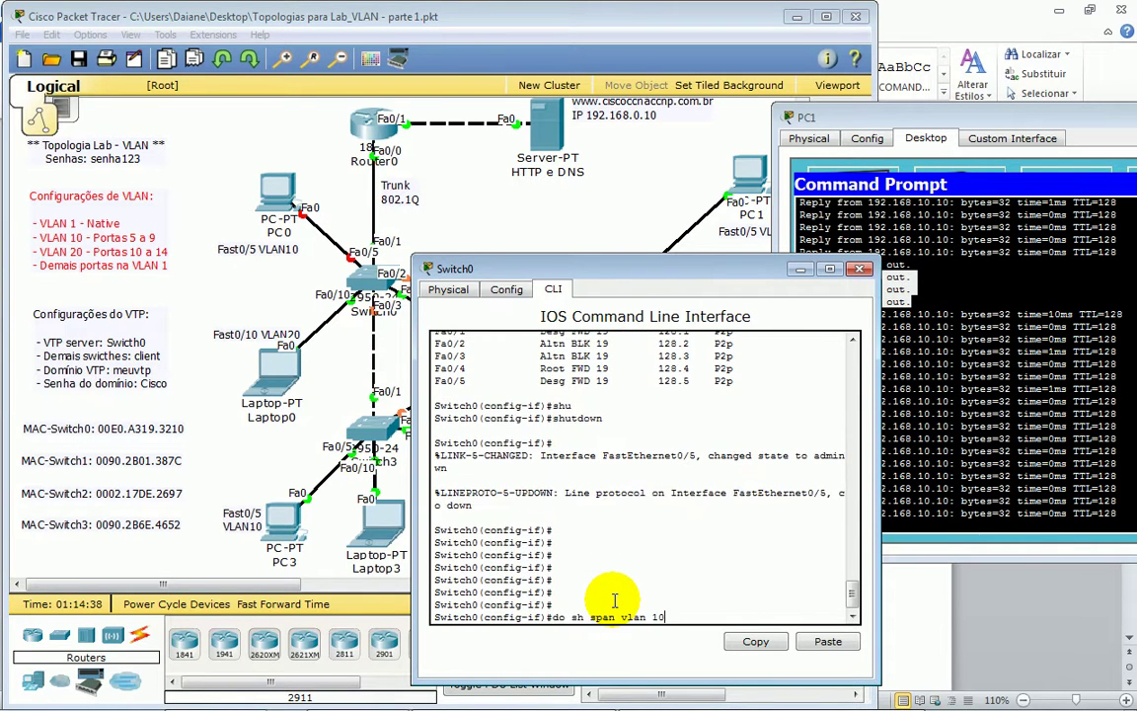
pyautogui.press('Return')
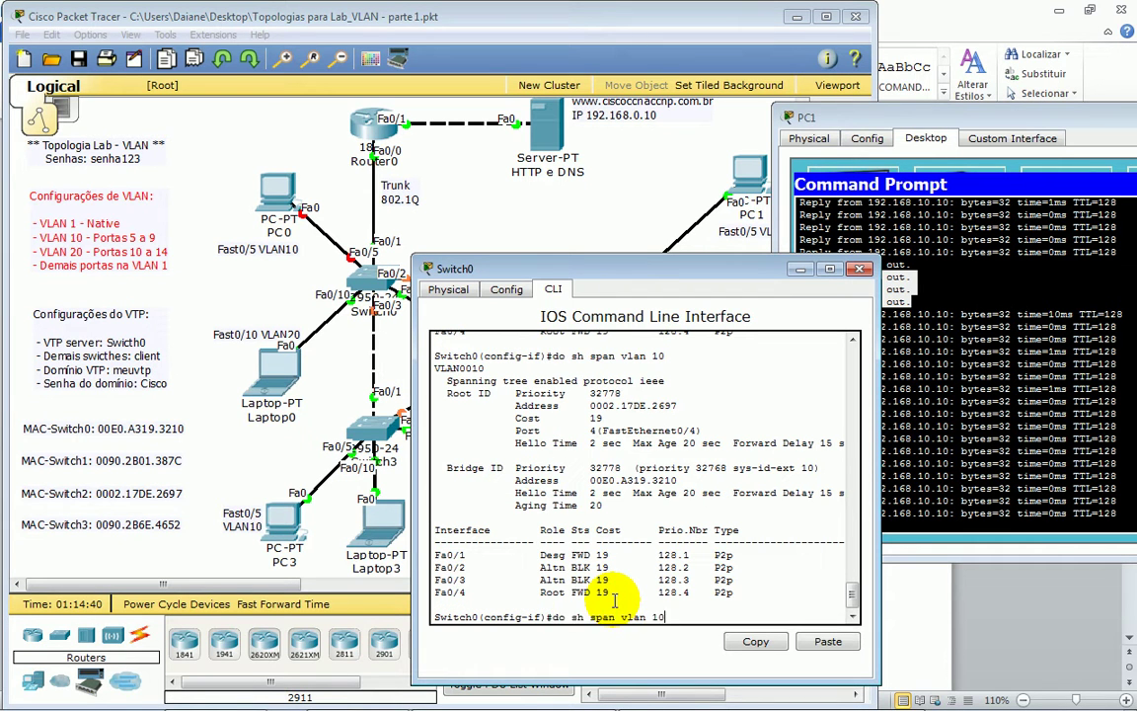
pyautogui.moveTo(453, 548); pyautogui.dragTo(617, 606)
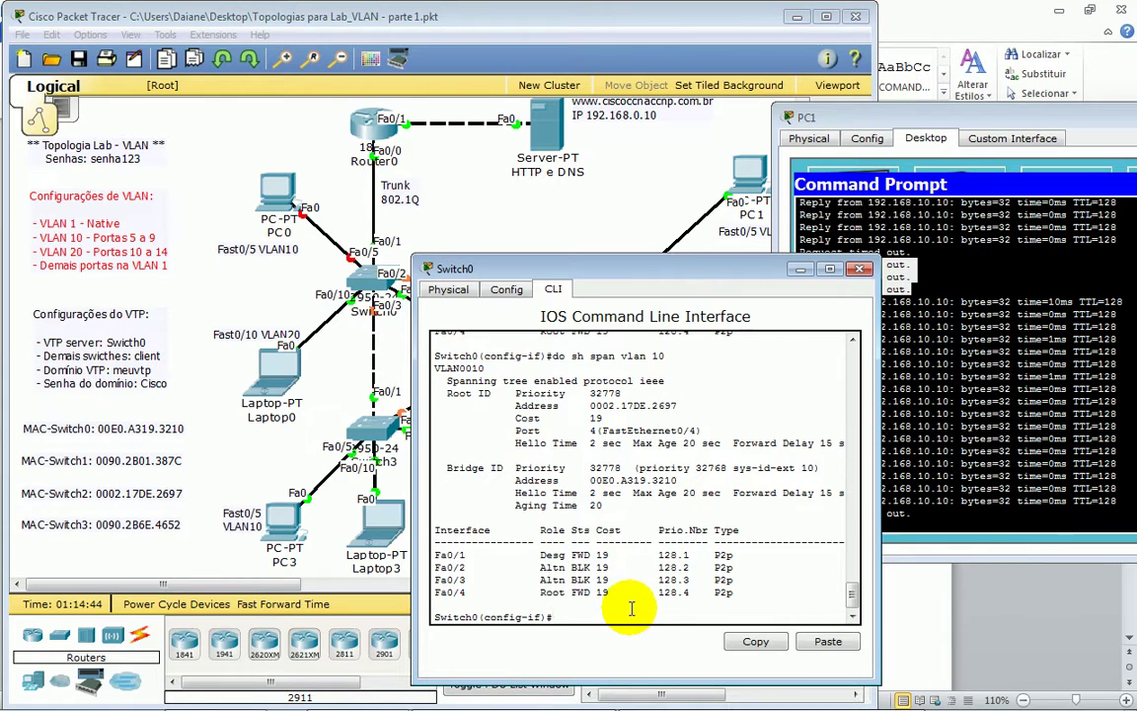
# - Re-enable FastEthernet0/5 with 'no shutdown' and check PC1's ping output
pyautogui.press('Return')
pyautogui.press('Return')
pyautogui.press('Return')
pyautogui.press('Return')
pyautogui.press('Return')
pyautogui.press('Return')
pyautogui.press('Return')
pyautogui.press('Return')
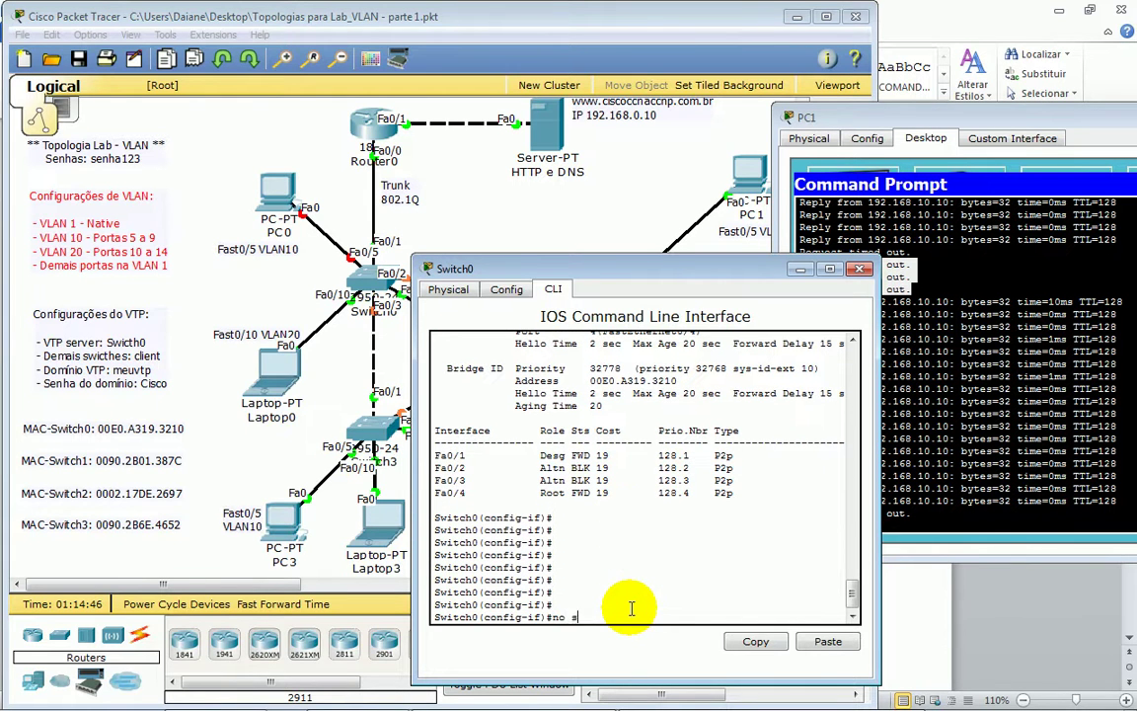
pyautogui.write('no shu')
pyautogui.press('Tab')
pyautogui.press('Return')
pyautogui.write('do sh span vlan 10')
pyautogui.press('Return')
pyautogui.press('Return')
pyautogui.press('Return')
pyautogui.click(864, 456)
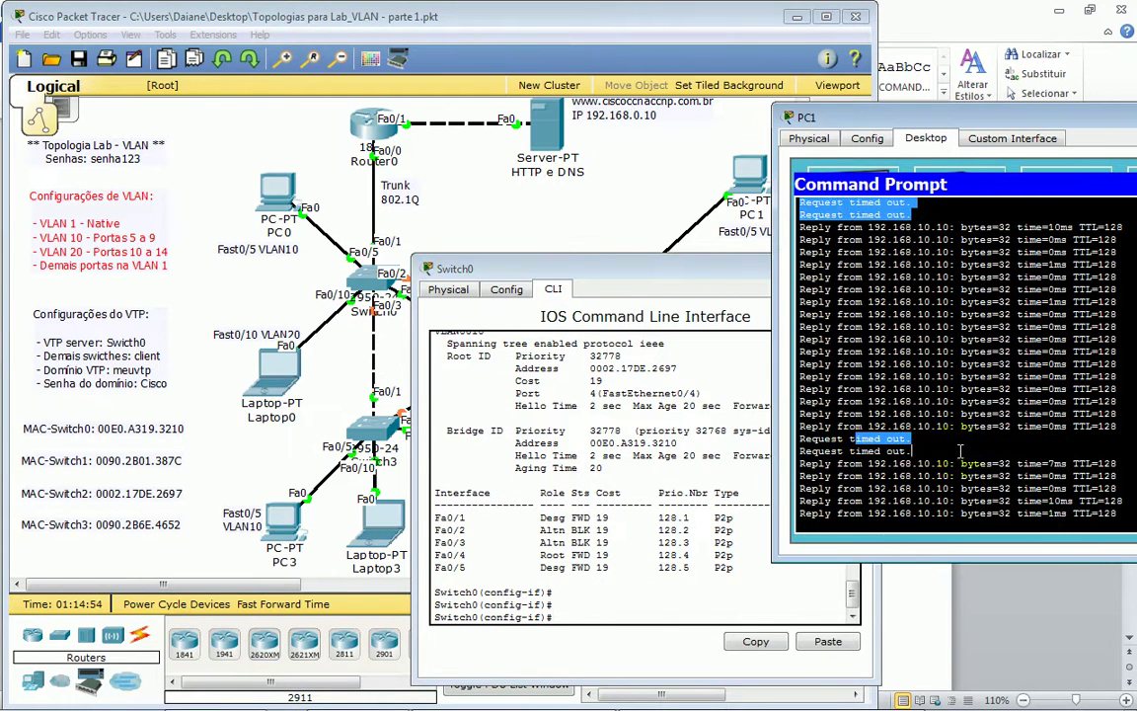
pyautogui.click(617, 572)
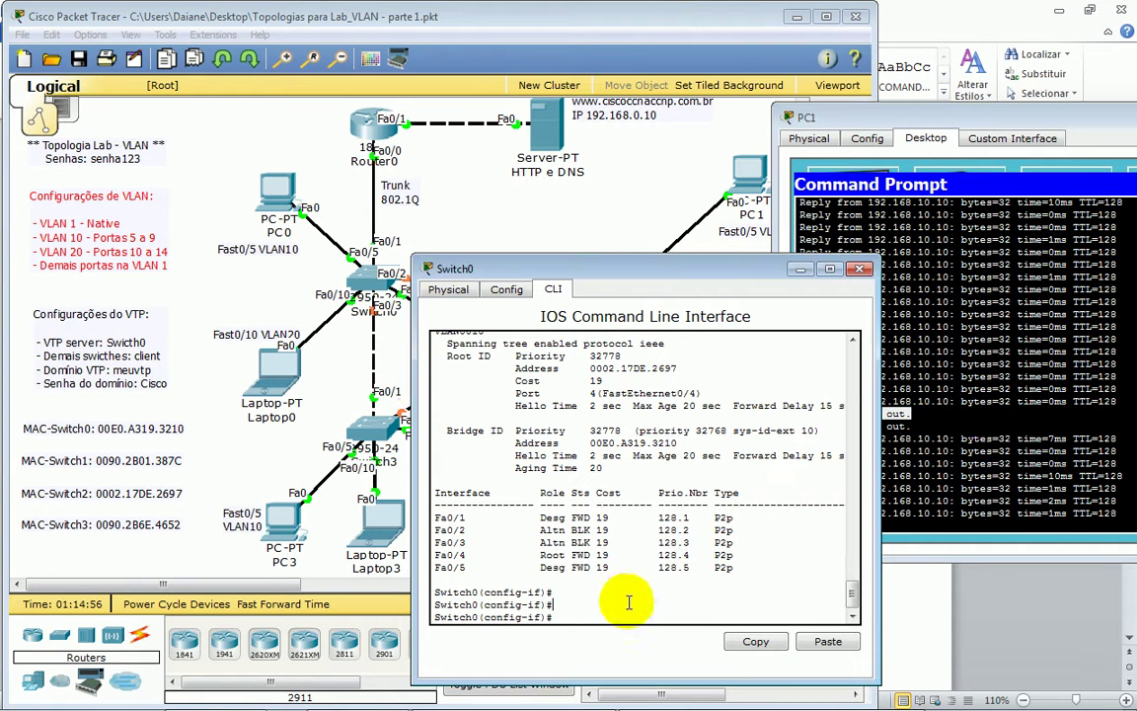
pyautogui.click(649, 607)
# - Leave configuration mode with Ctrl+Z, save with 'wr', and bring up the Word lab handout
pyautogui.hotkey('ctrl', 'z')
pyautogui.press('Return')
pyautogui.press('Return')
pyautogui.press('Return')
pyautogui.press('Return')
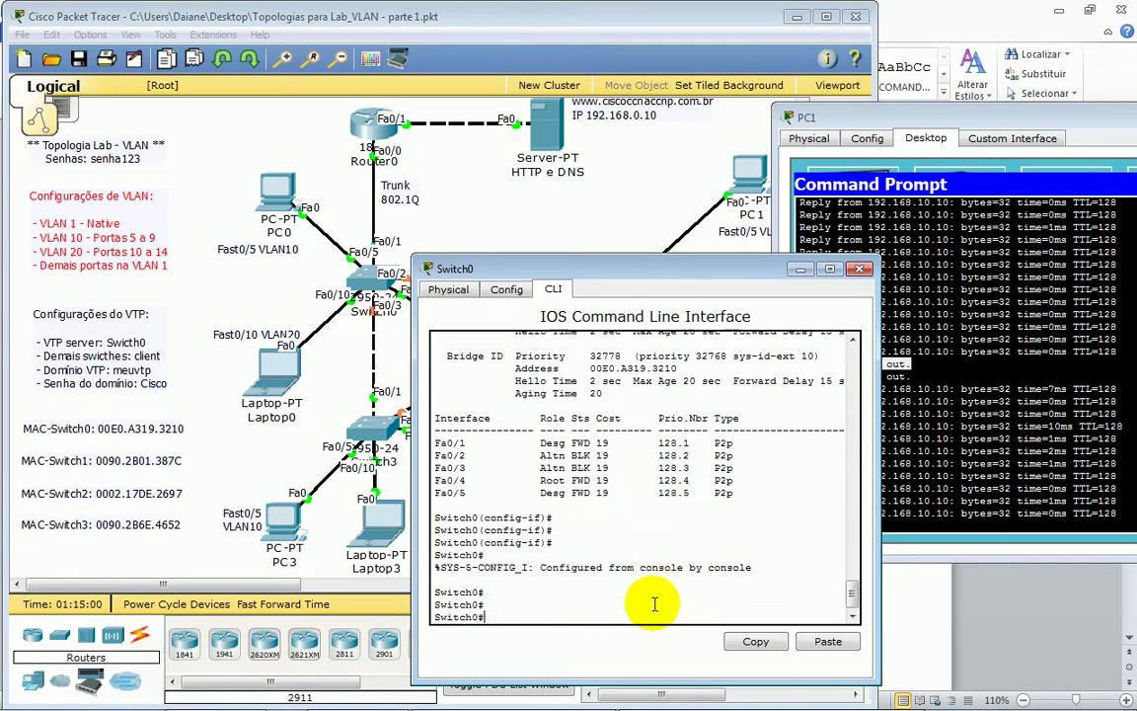
pyautogui.write('wr')
pyautogui.press('Return')
pyautogui.press('Return')
pyautogui.press('Return')
pyautogui.press('Return')
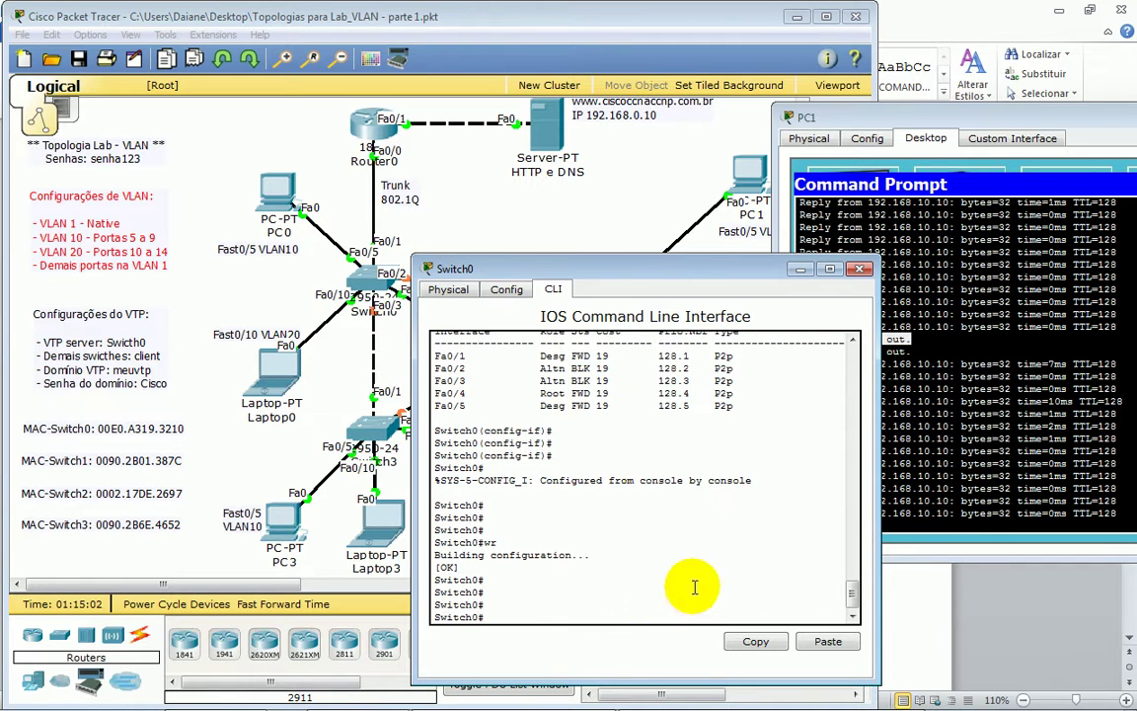
pyautogui.moveTo(723, 667)
pyautogui.click(849, 697)
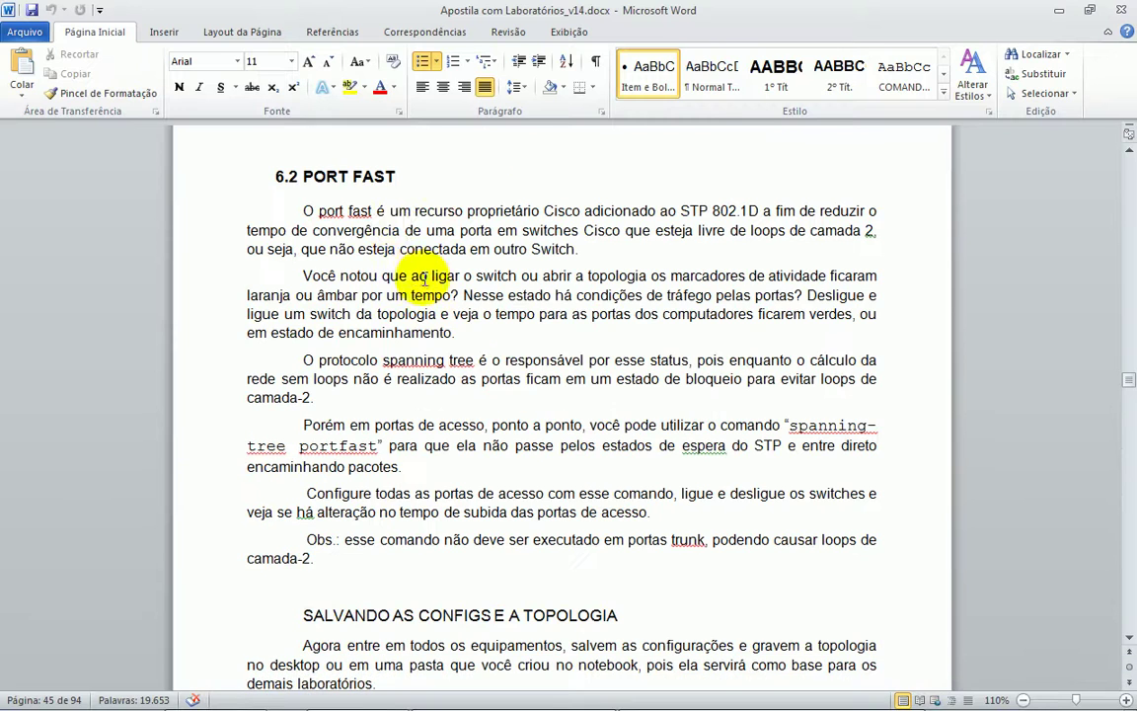
# - Emphasise the port fast paragraphs, including the instruction to configure all access ports
pyautogui.moveTo(310, 211); pyautogui.dragTo(595, 555)
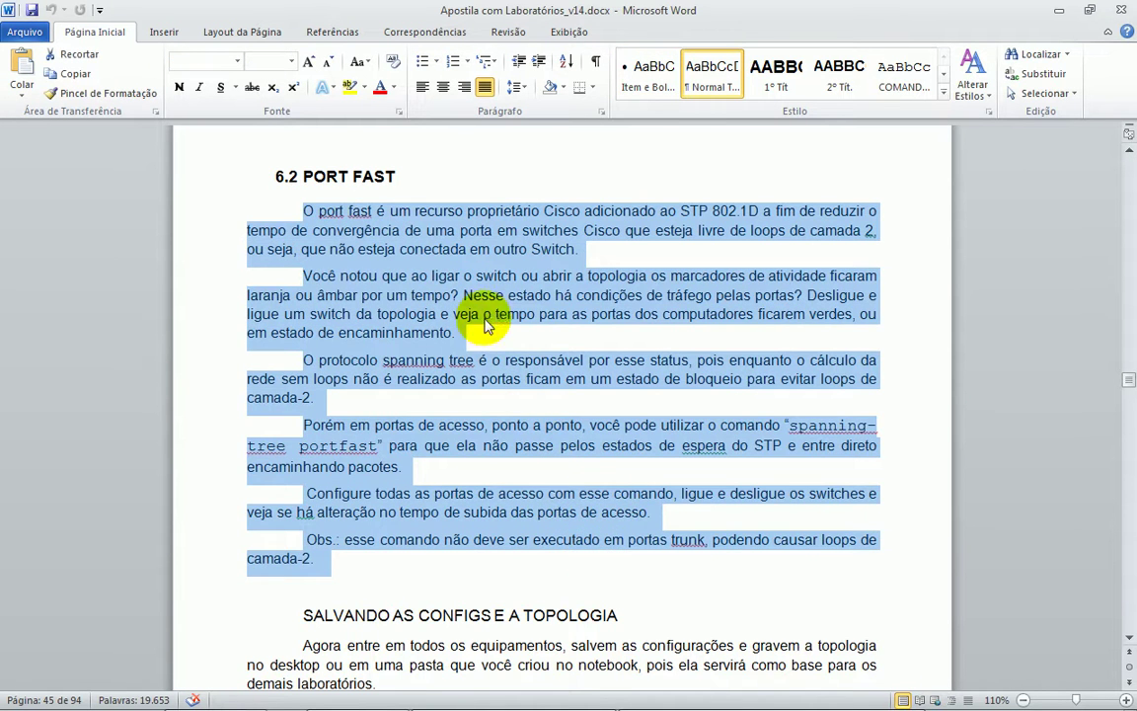
pyautogui.click(500, 355)
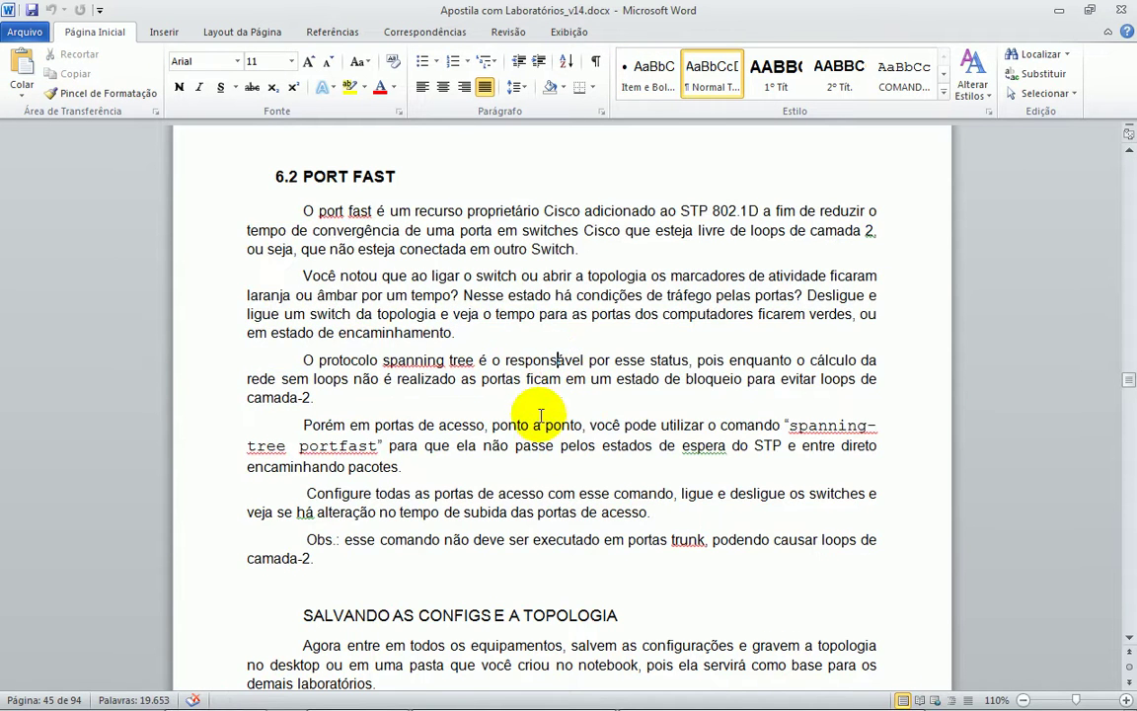
pyautogui.moveTo(305, 494); pyautogui.dragTo(644, 495)
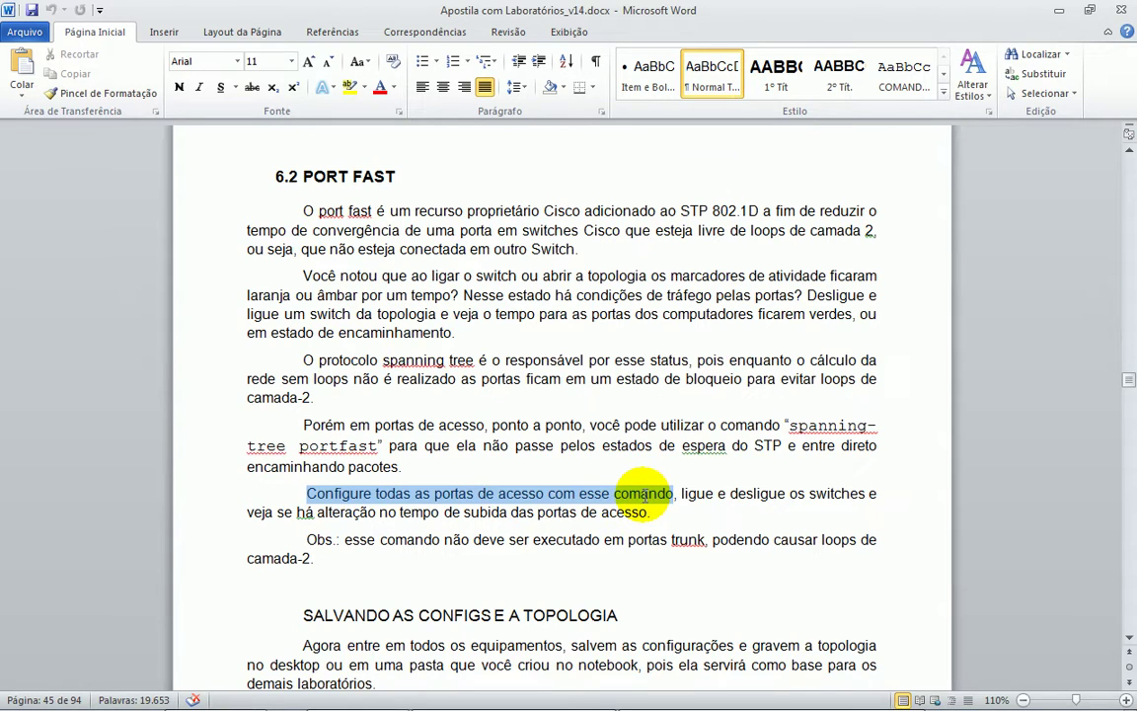
# - Scroll to section 6.3, highlighting the show spanning-tree command and its VLAN0001 sample output
pyautogui.scroll(-5, 640, 499)
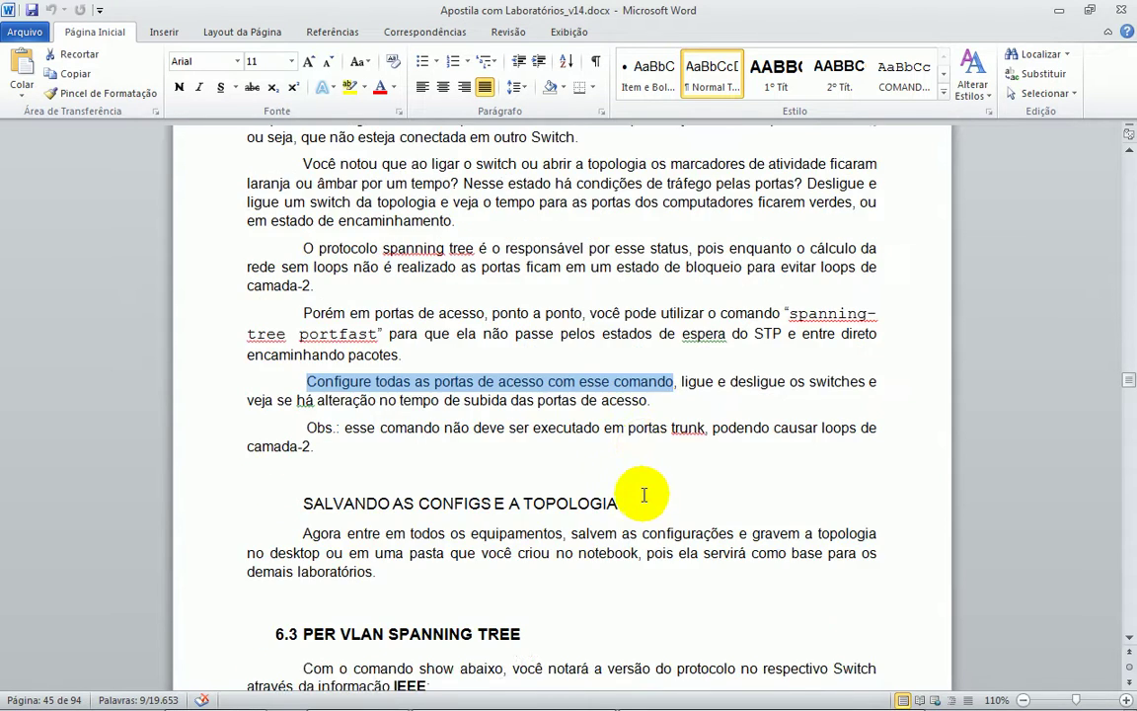
pyautogui.scroll(-4, 632, 503)
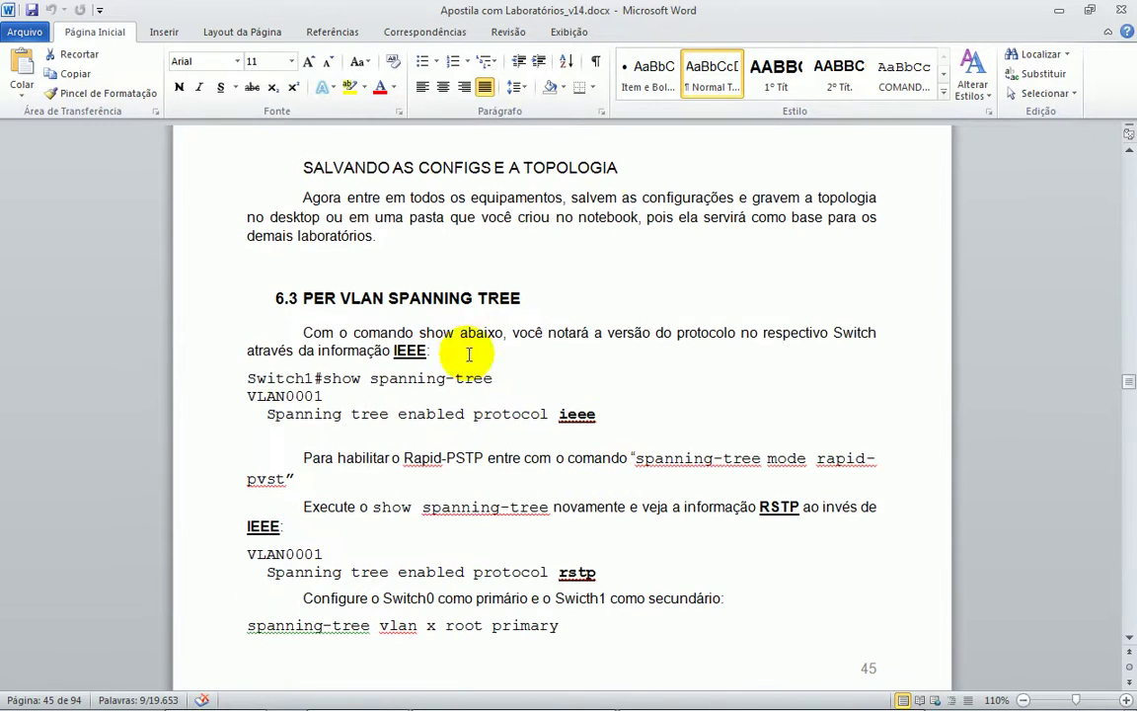
pyautogui.moveTo(326, 166); pyautogui.dragTo(444, 166)
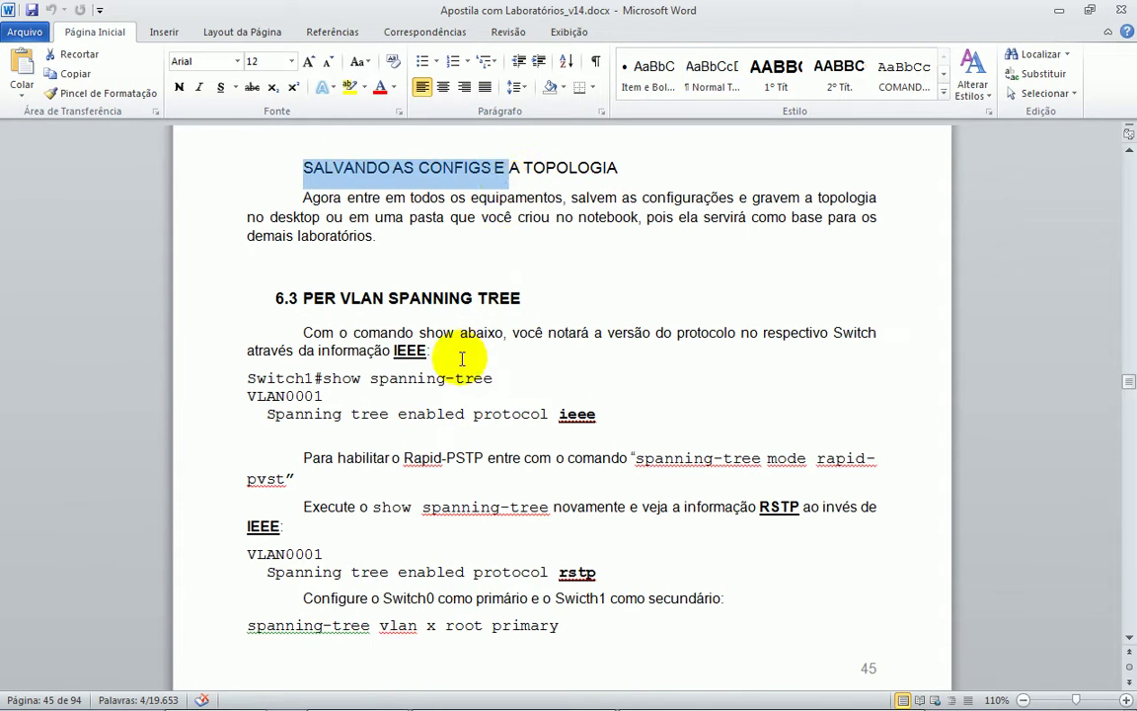
pyautogui.scroll(-1, 380, 268)
pyautogui.moveTo(321, 253); pyautogui.dragTo(505, 253)
pyautogui.scroll(-1, 417, 374)
pyautogui.scroll(-2, 418, 374)
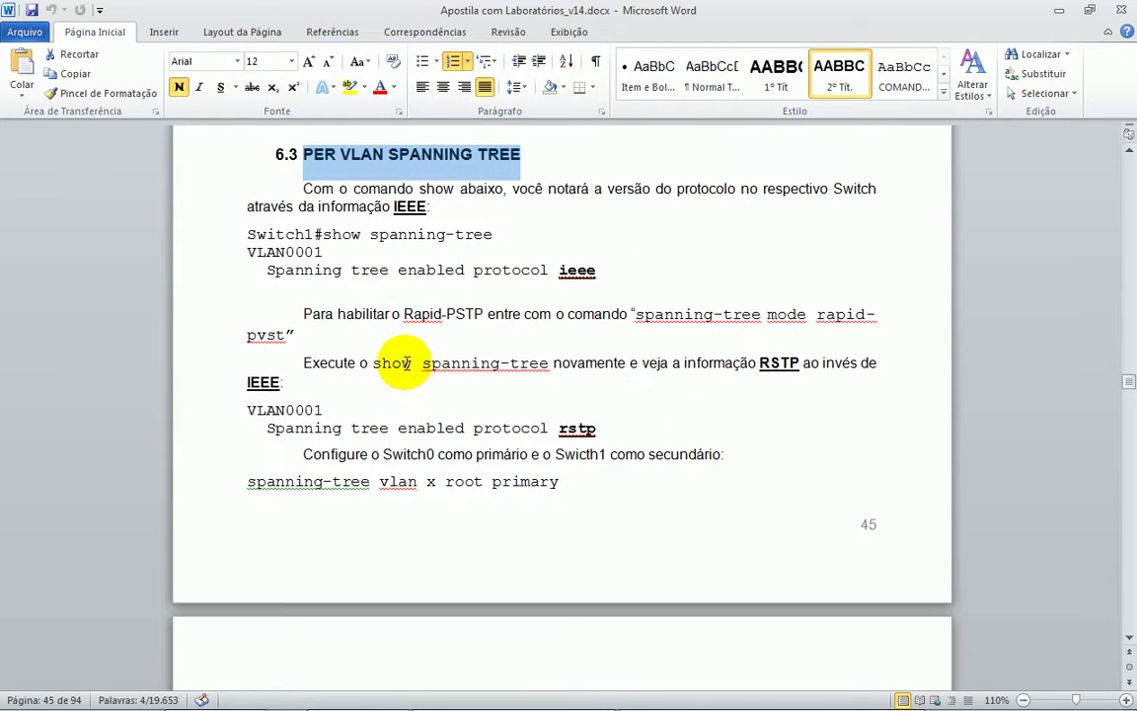
pyautogui.moveTo(326, 188); pyautogui.dragTo(493, 186)
pyautogui.moveTo(246, 204); pyautogui.dragTo(558, 223)
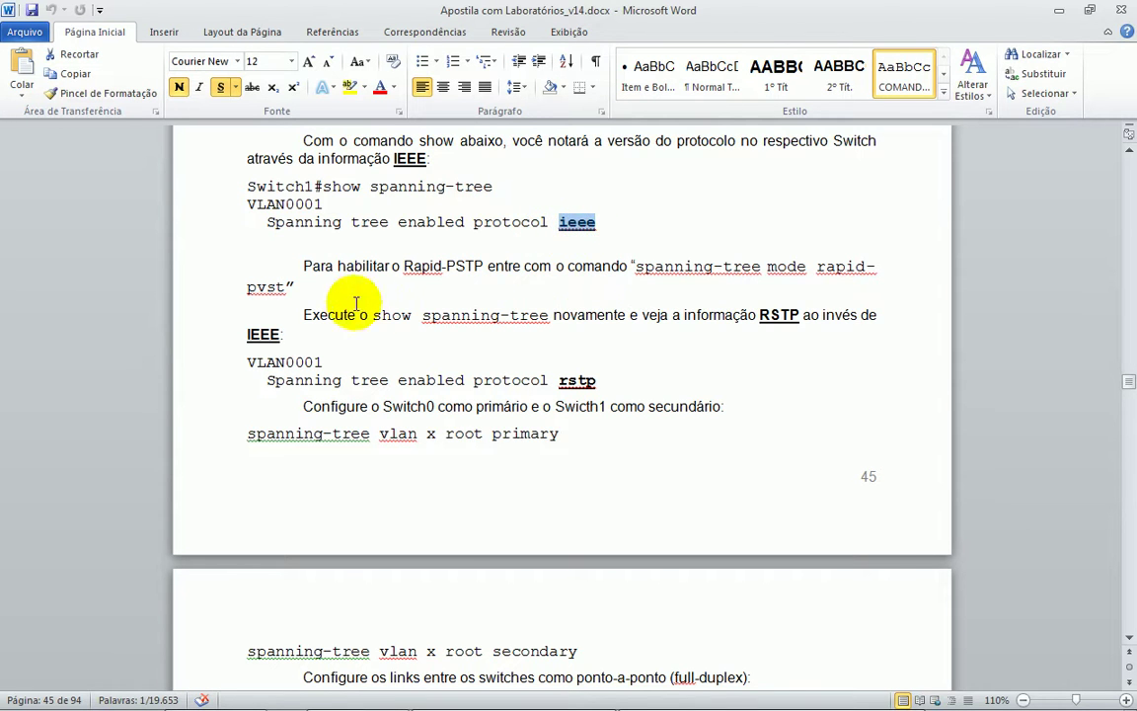
pyautogui.hotkey('alt', 'Tab')
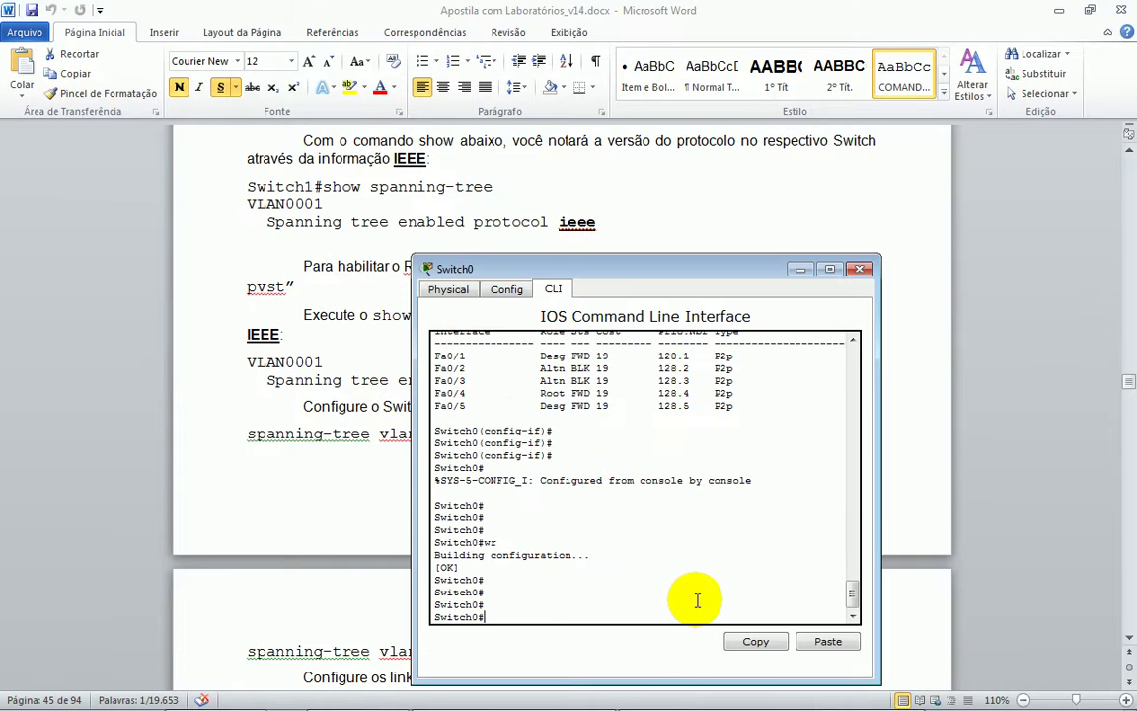
# - Widen the Switch0 CLI and run show spanning-tree, paging through the output
pyautogui.moveTo(877, 464); pyautogui.dragTo(1044, 459)
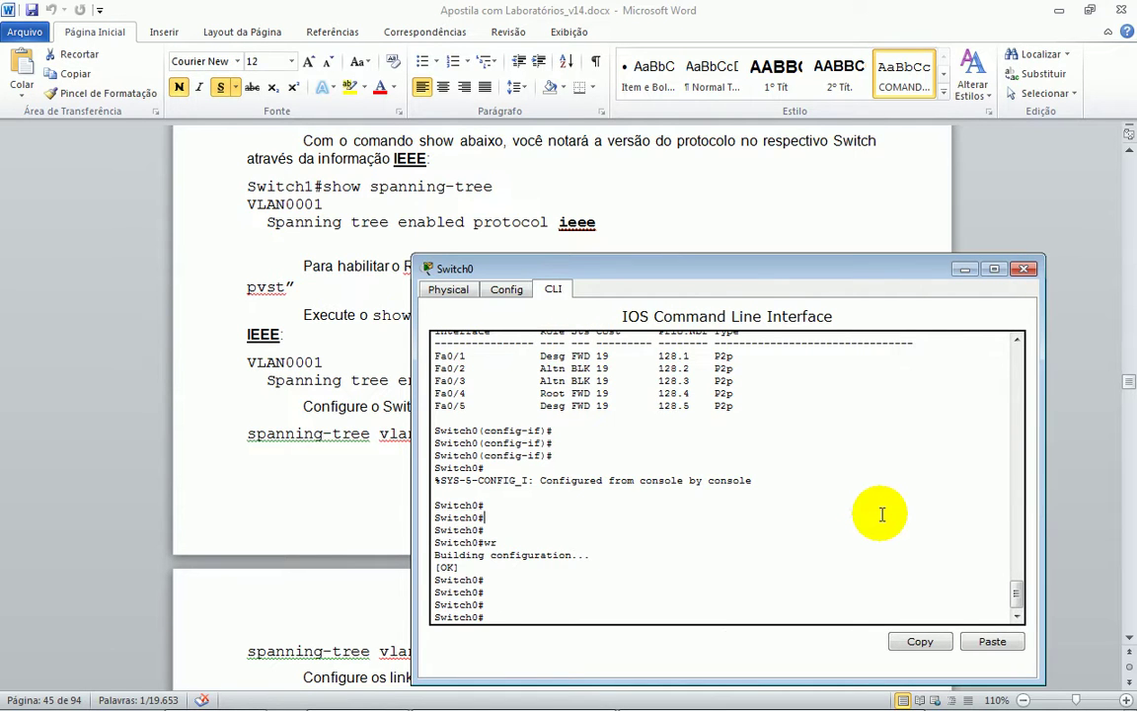
pyautogui.write('h spa')
pyautogui.press('Tab')
pyautogui.press('Return')
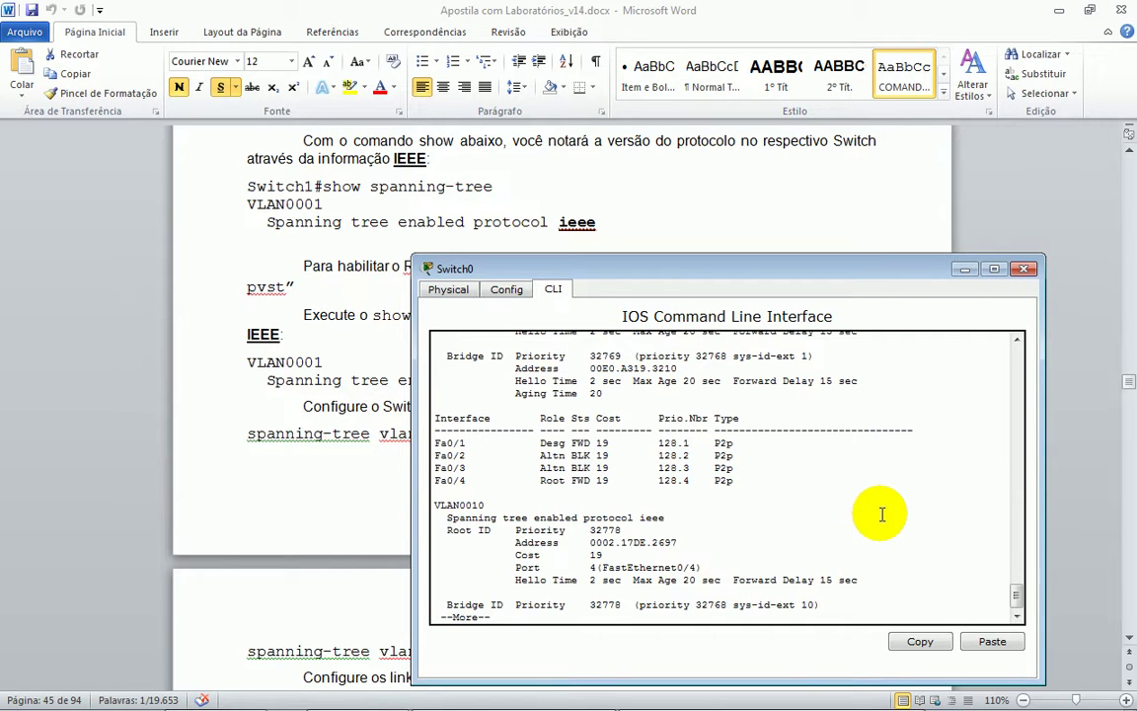
pyautogui.scroll(1, 664, 452)
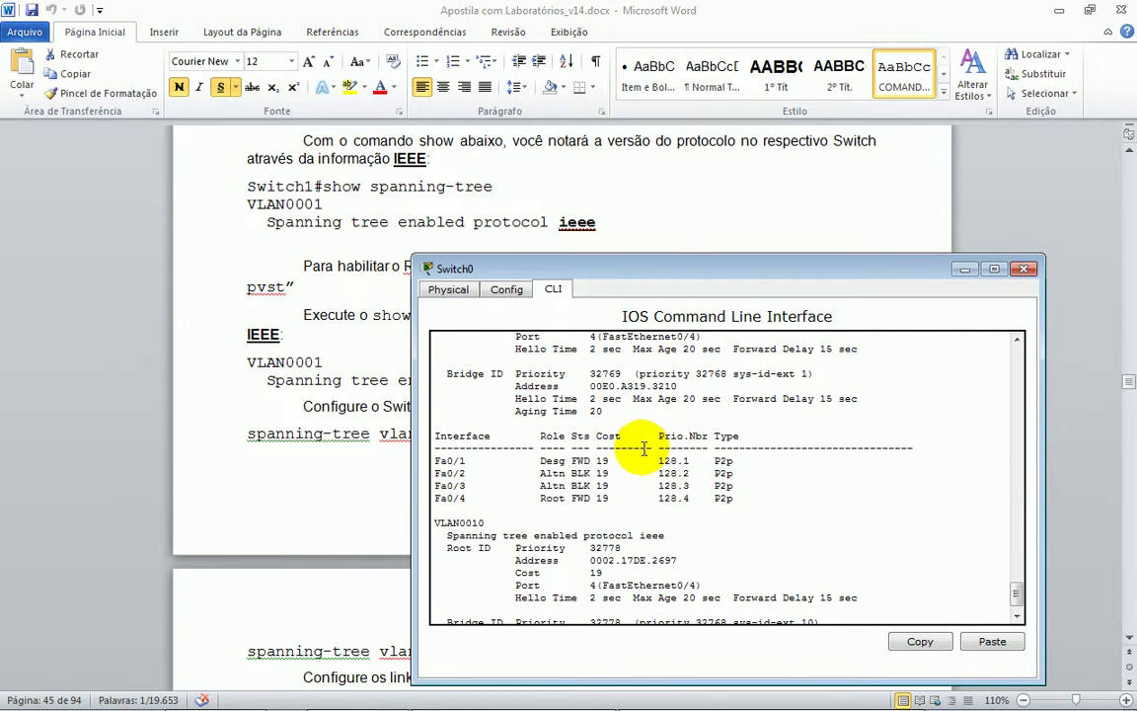
pyautogui.scroll(-5, 642, 447)
pyautogui.press('space')
# - Highlight VLAN 10's root priority 32778, root port FastEthernet0/4 and ieee protocol
pyautogui.moveTo(453, 342); pyautogui.dragTo(508, 343)
pyautogui.moveTo(568, 371); pyautogui.dragTo(625, 368)
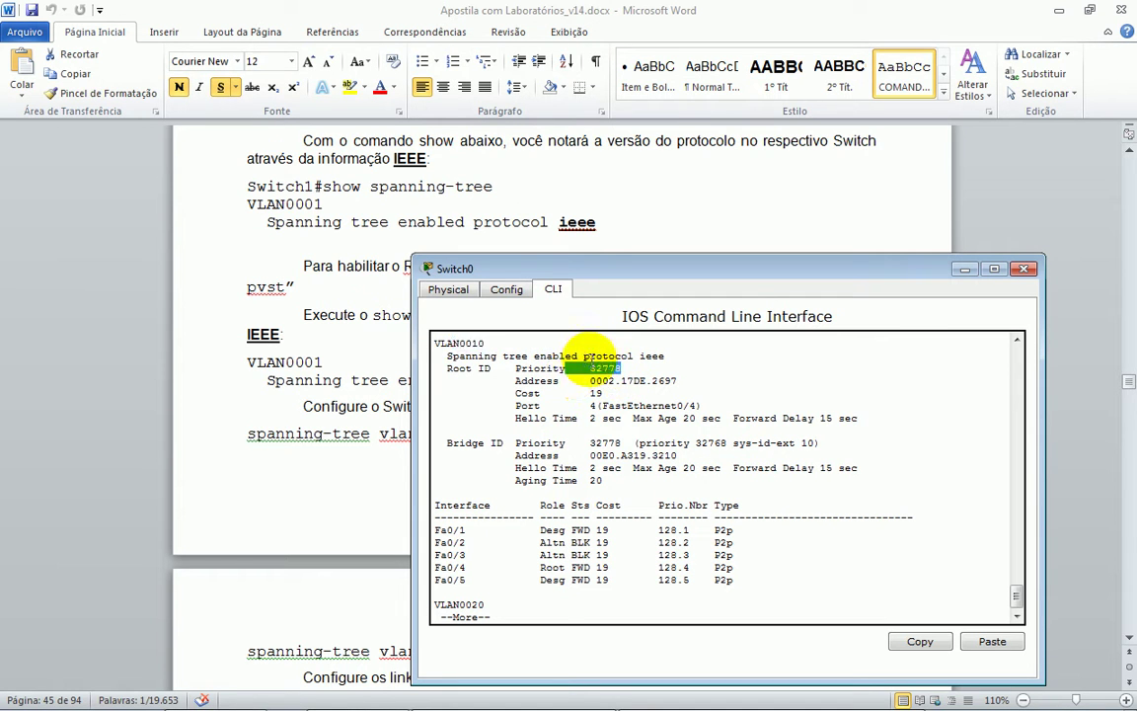
pyautogui.moveTo(517, 405); pyautogui.dragTo(623, 418)
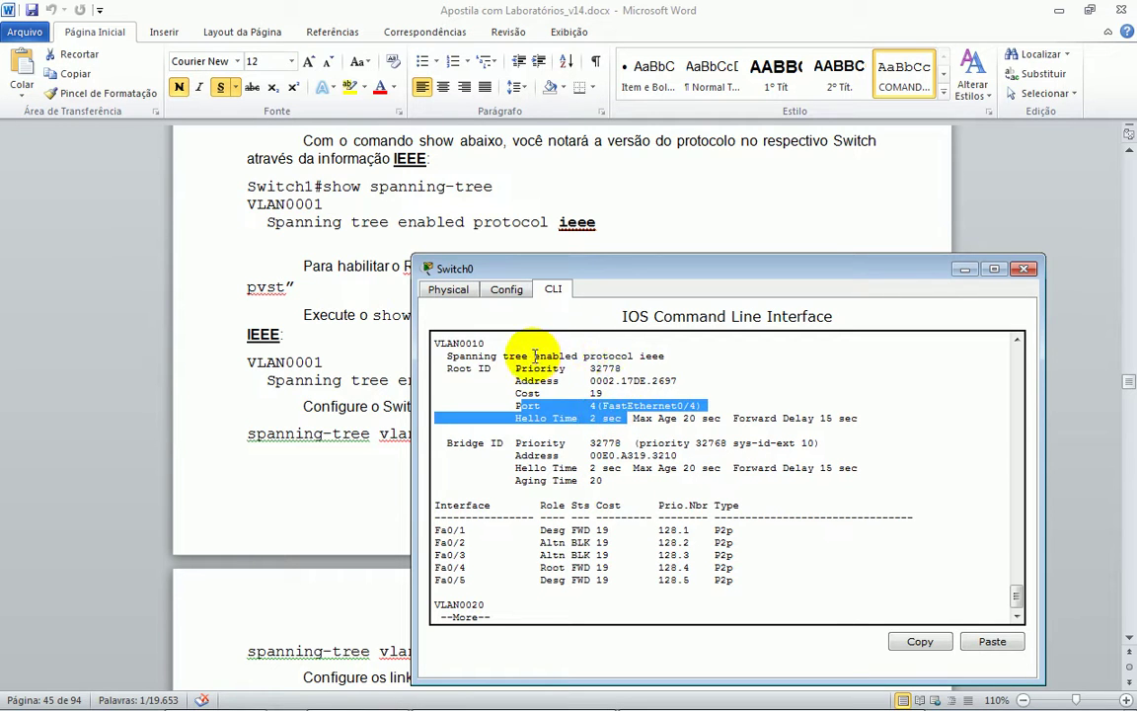
pyautogui.moveTo(533, 356); pyautogui.dragTo(659, 358)
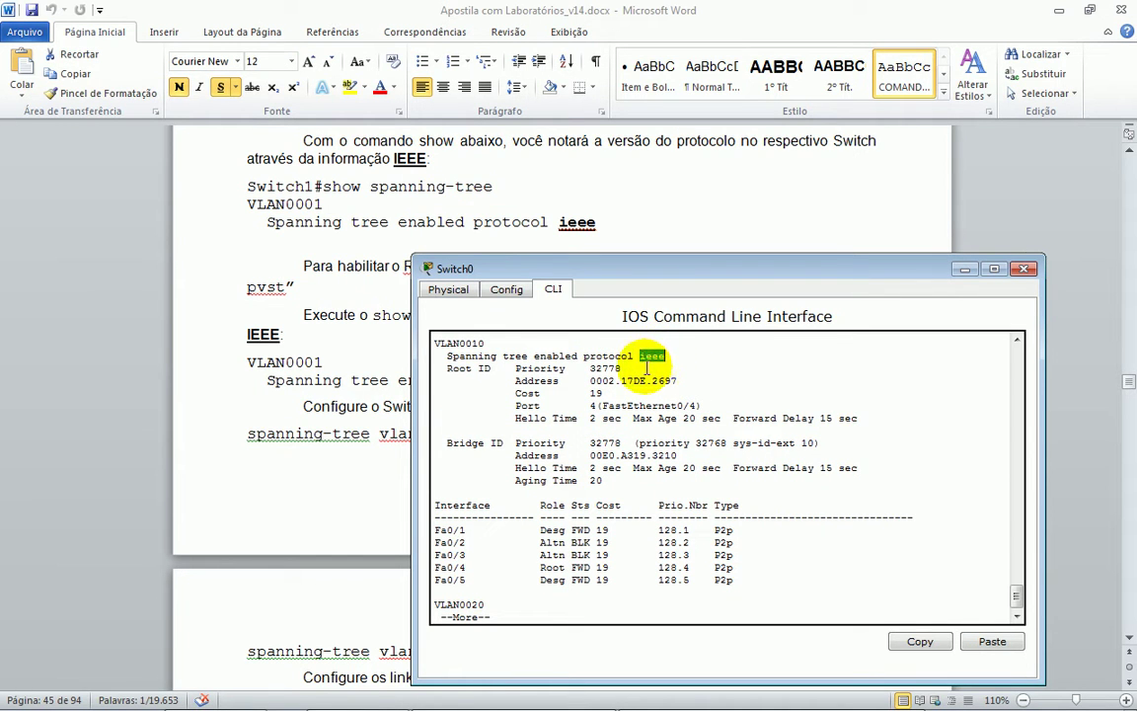
# - Review the handout's note on enabling Rapid PVST, then finish the spanning-tree output
pyautogui.click(296, 320)
pyautogui.moveTo(377, 268); pyautogui.dragTo(681, 274)
pyautogui.click(681, 275)
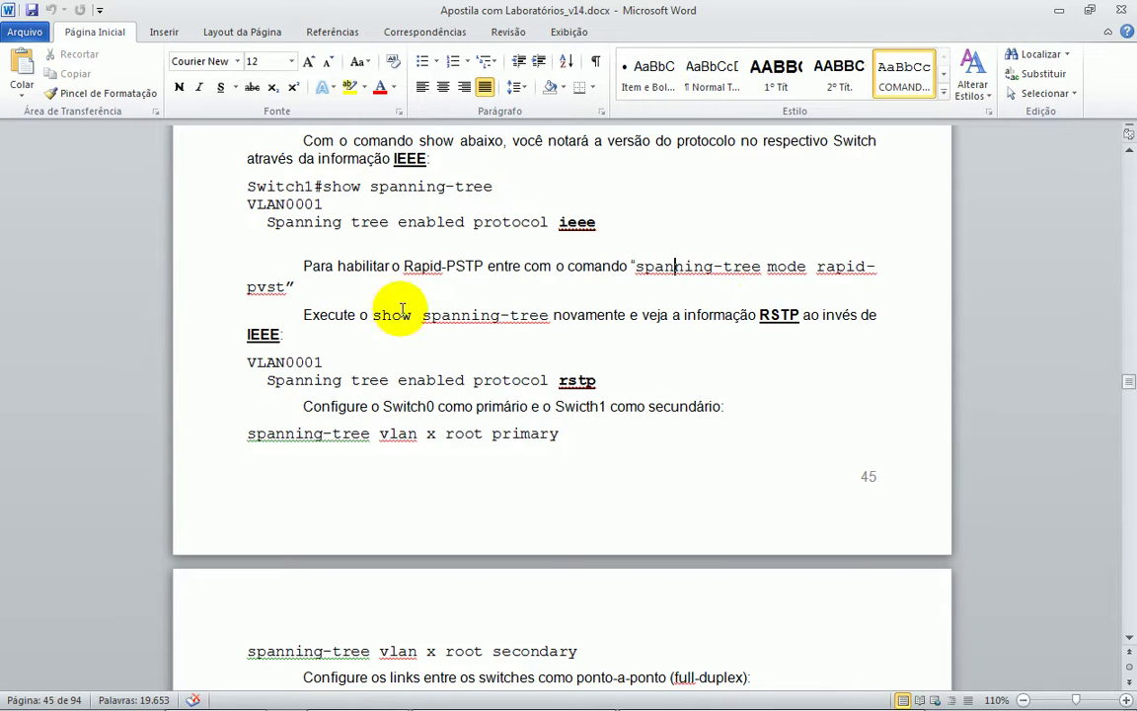
pyautogui.hotkey('alt', 'Tab')
pyautogui.press('Return')
pyautogui.press('Return')
pyautogui.press('Return')
pyautogui.press('Return')
pyautogui.press('Return')
pyautogui.press('Return')
pyautogui.press('Return')
pyautogui.press('Return')
pyautogui.press('Return')
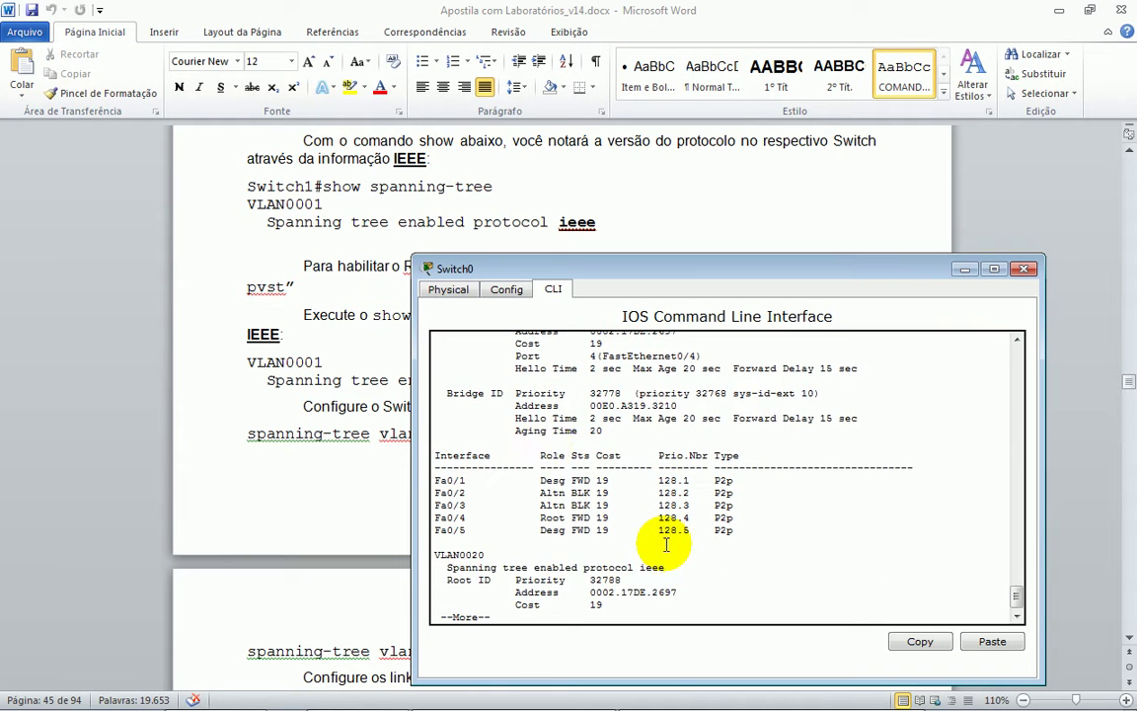
pyautogui.press('Return')
pyautogui.press('Return')
pyautogui.press('Return')
pyautogui.press('Return')
pyautogui.press('Return')
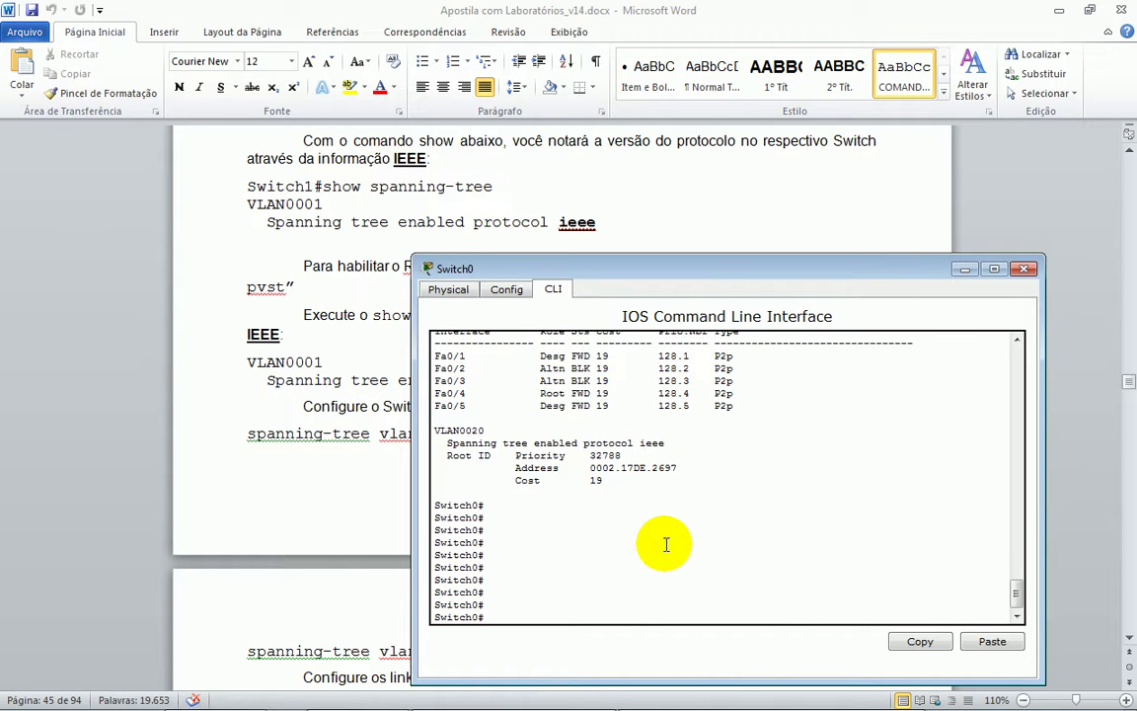
# - Save Switch0's running configuration again with wr
pyautogui.moveTo(711, 703)
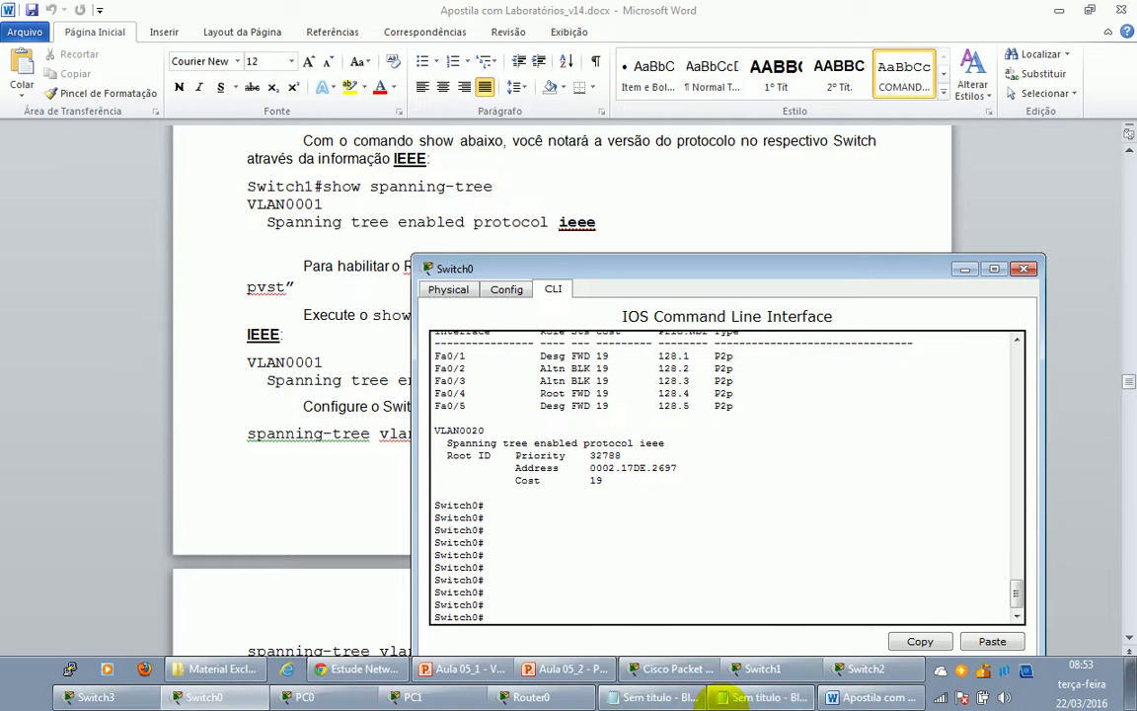
pyautogui.click(665, 671)
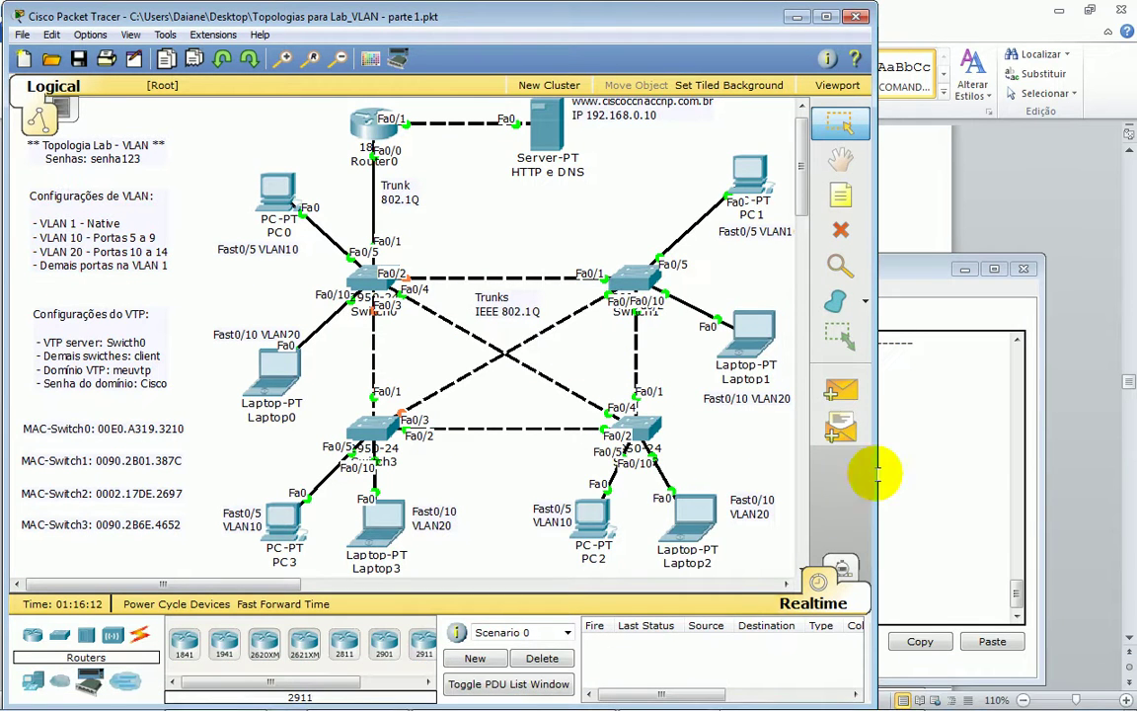
pyautogui.click(943, 464)
pyautogui.click(584, 582)
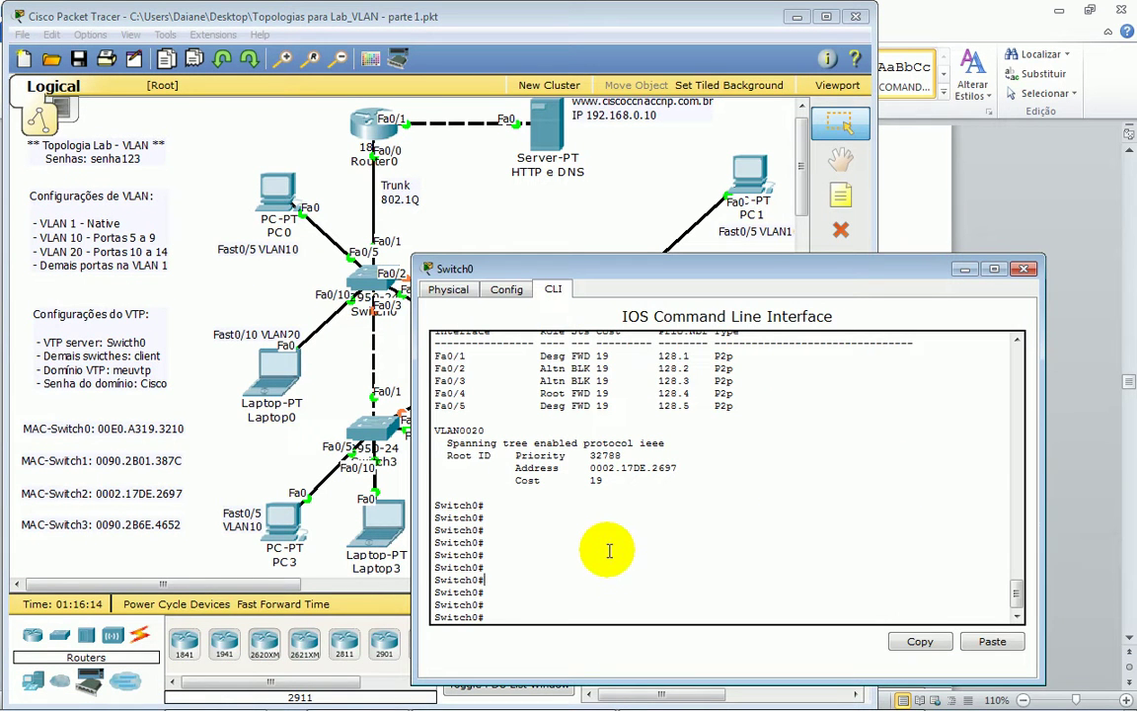
pyautogui.write('wr')
pyautogui.press('Return')
pyautogui.press('Return')
pyautogui.press('Return')
pyautogui.press('Return')
pyautogui.press('Return')
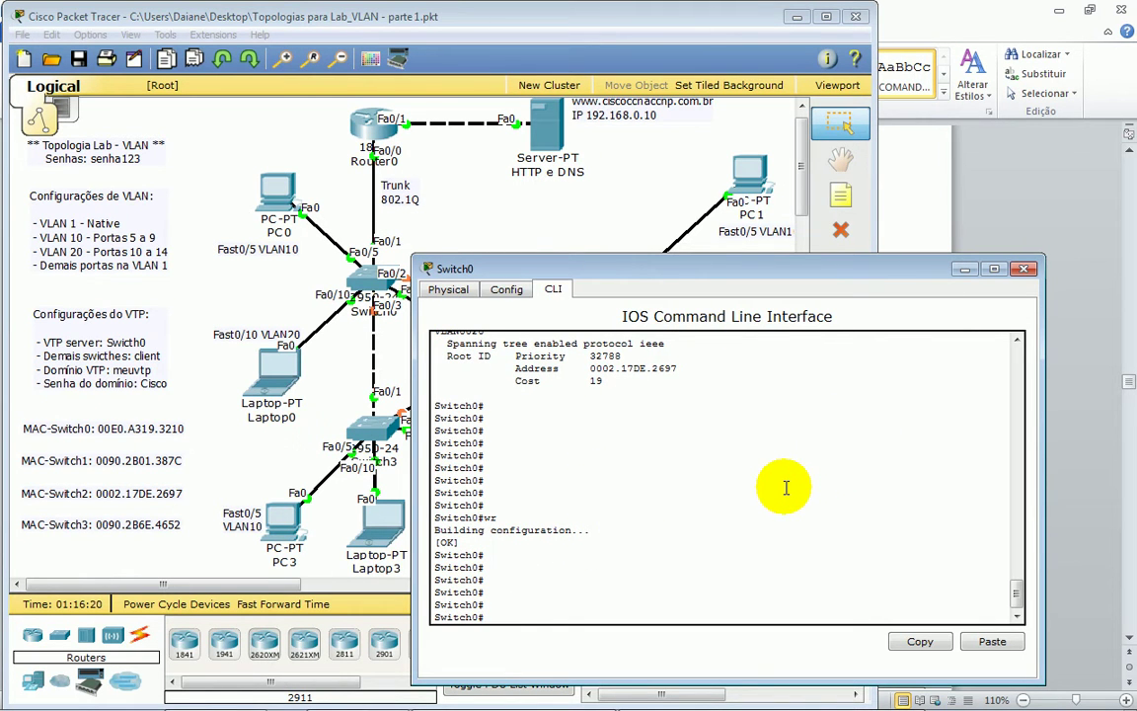
# - Bring up PC1's continuous ping replies from 192.168.10.10
pyautogui.moveTo(723, 691)
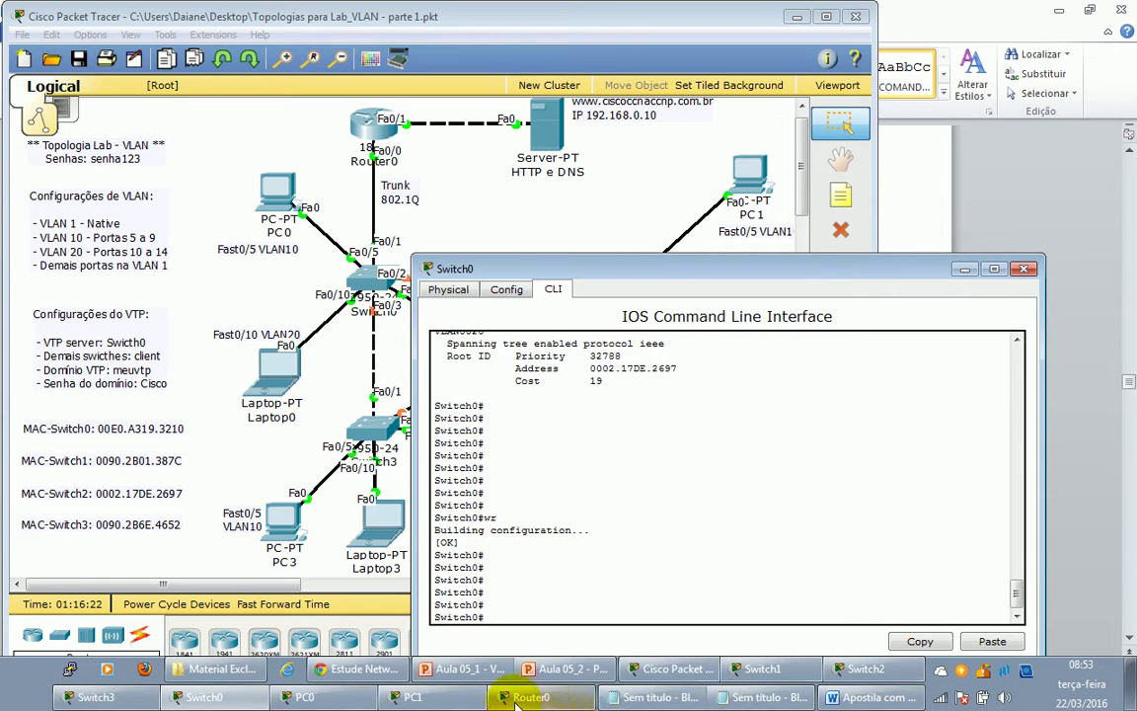
pyautogui.click(424, 696)
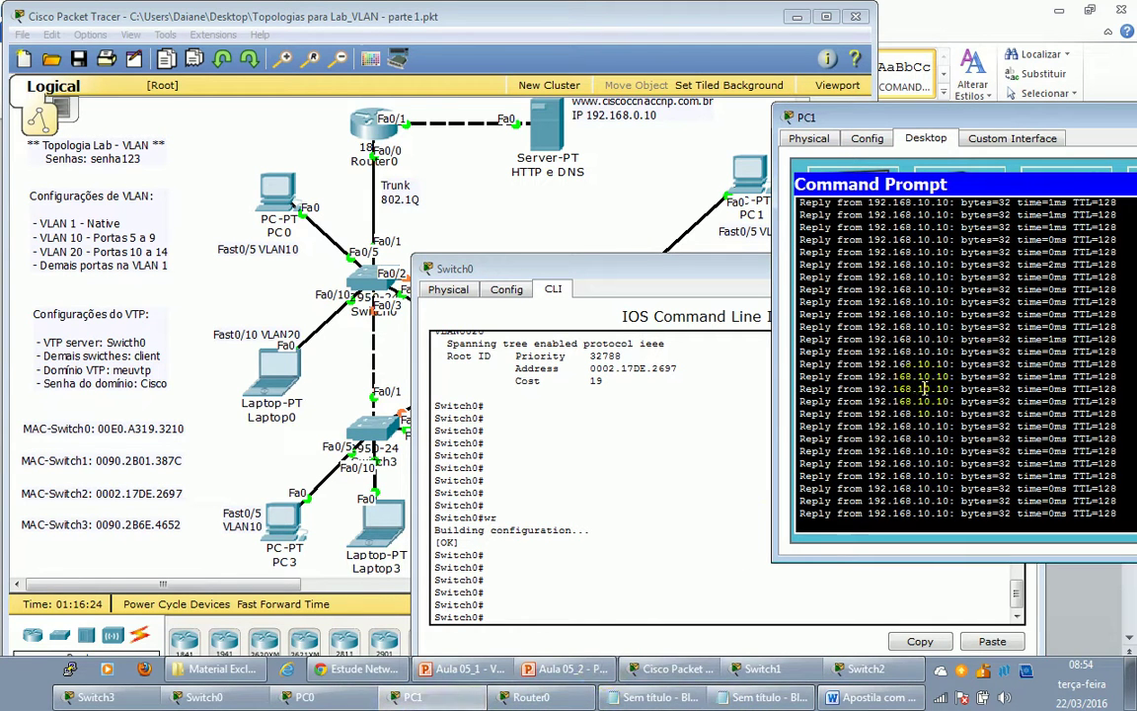
pyautogui.click(740, 178)
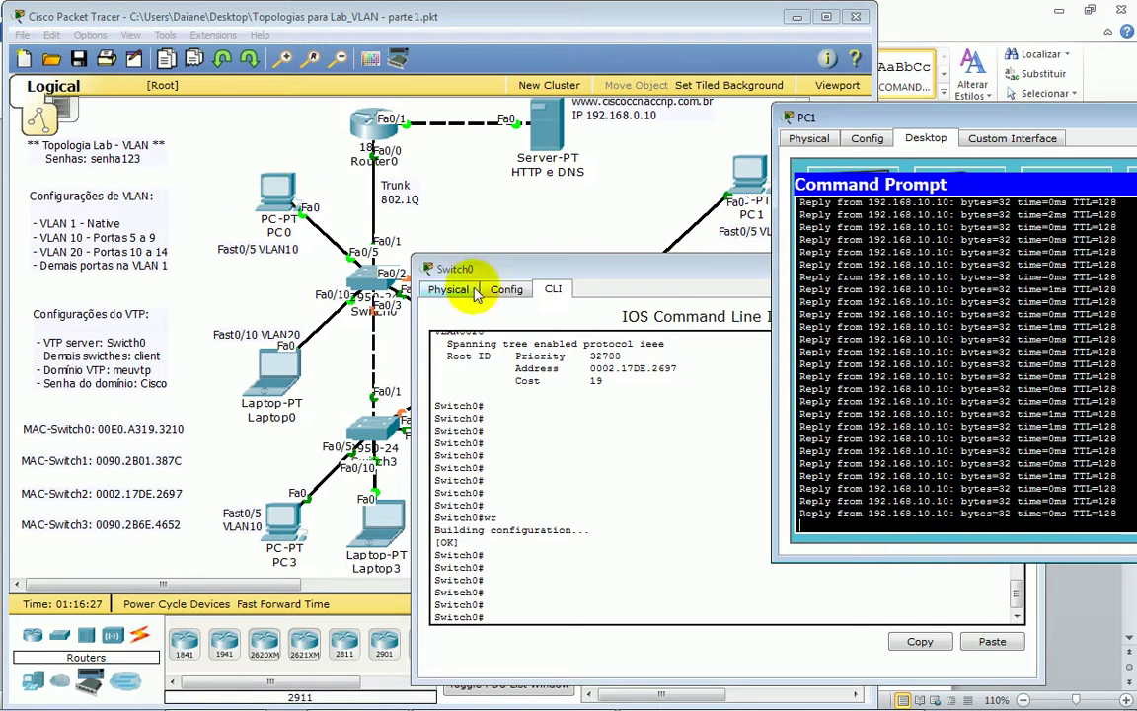
# - Reload Switch0 with the reload command and confirm the restart
pyautogui.click(541, 592)
pyautogui.write('re')
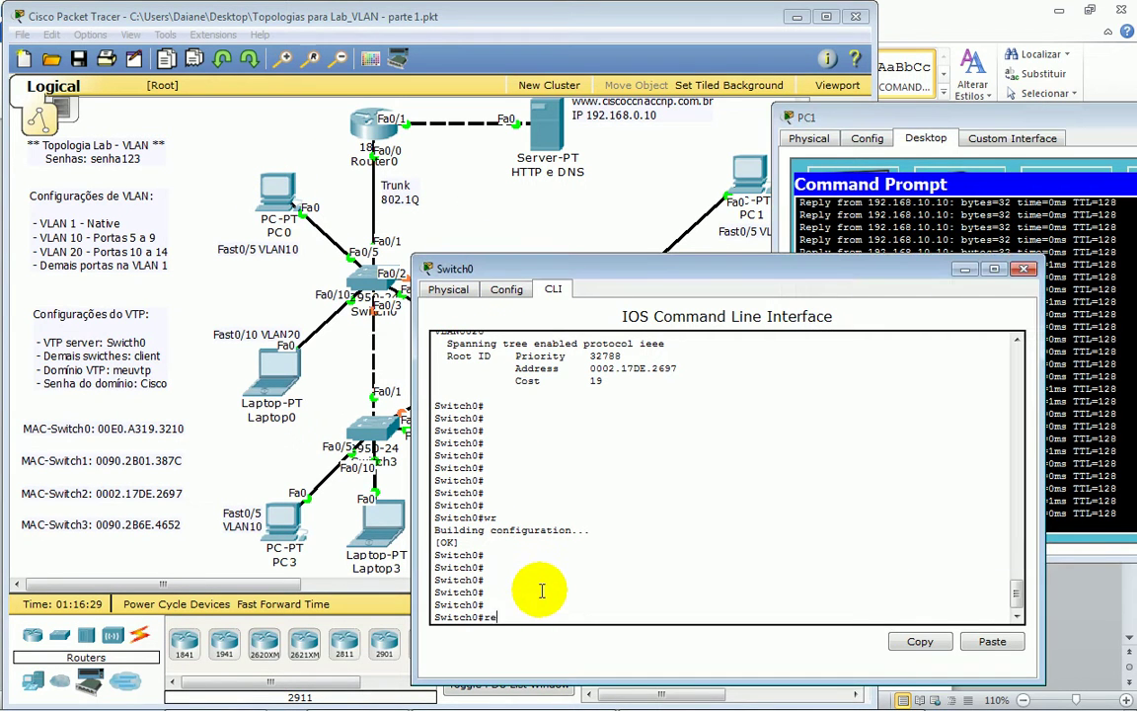
pyautogui.write('lo')
pyautogui.press('Tab')
pyautogui.press('Return')
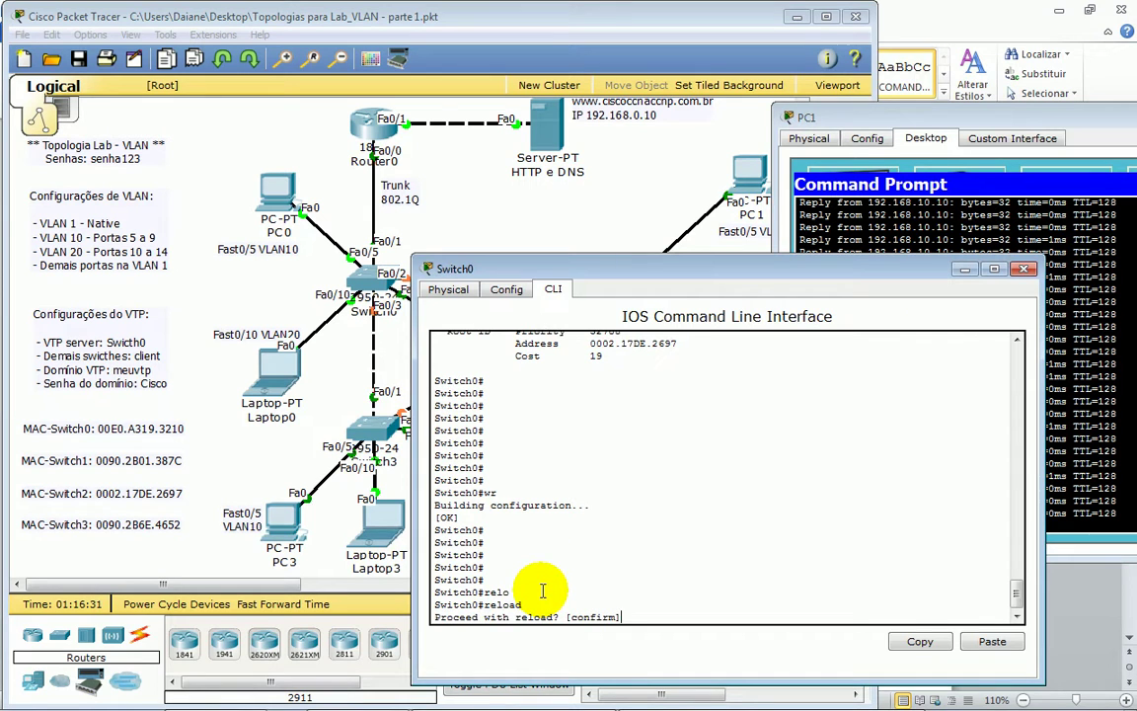
pyautogui.press('Return')
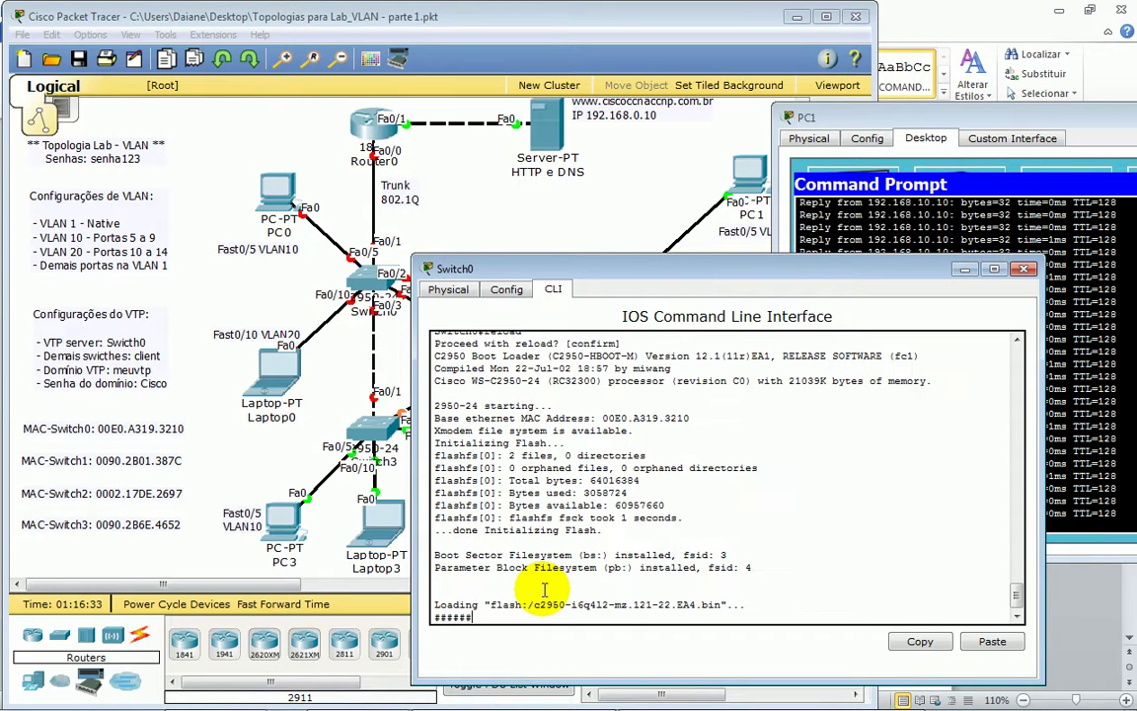
# - Watch Switch0 boot while checking PC1's ping replies during the reload
pyautogui.click(751, 203)
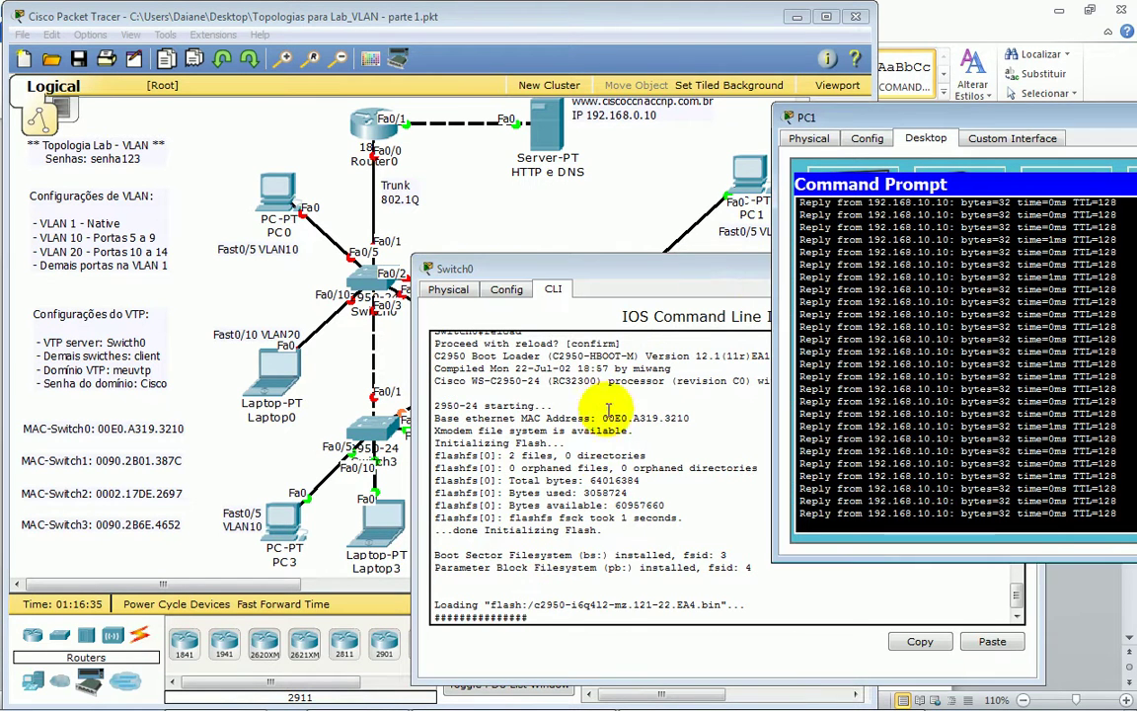
pyautogui.click(613, 521)
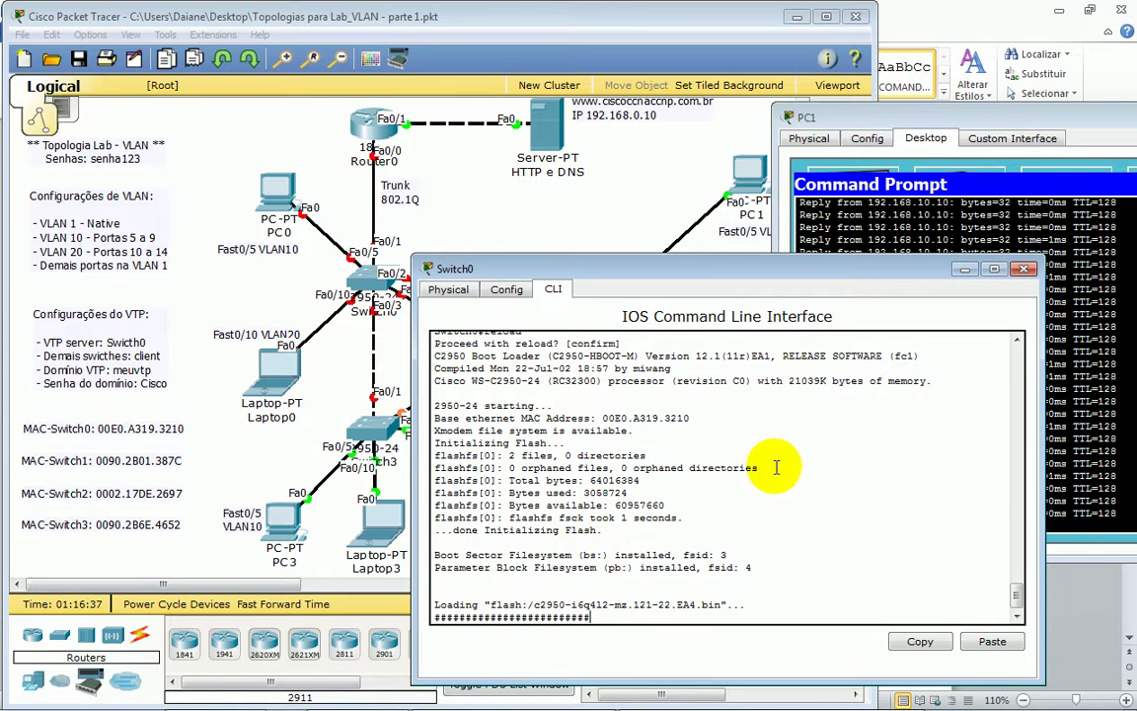
pyautogui.click(1099, 372)
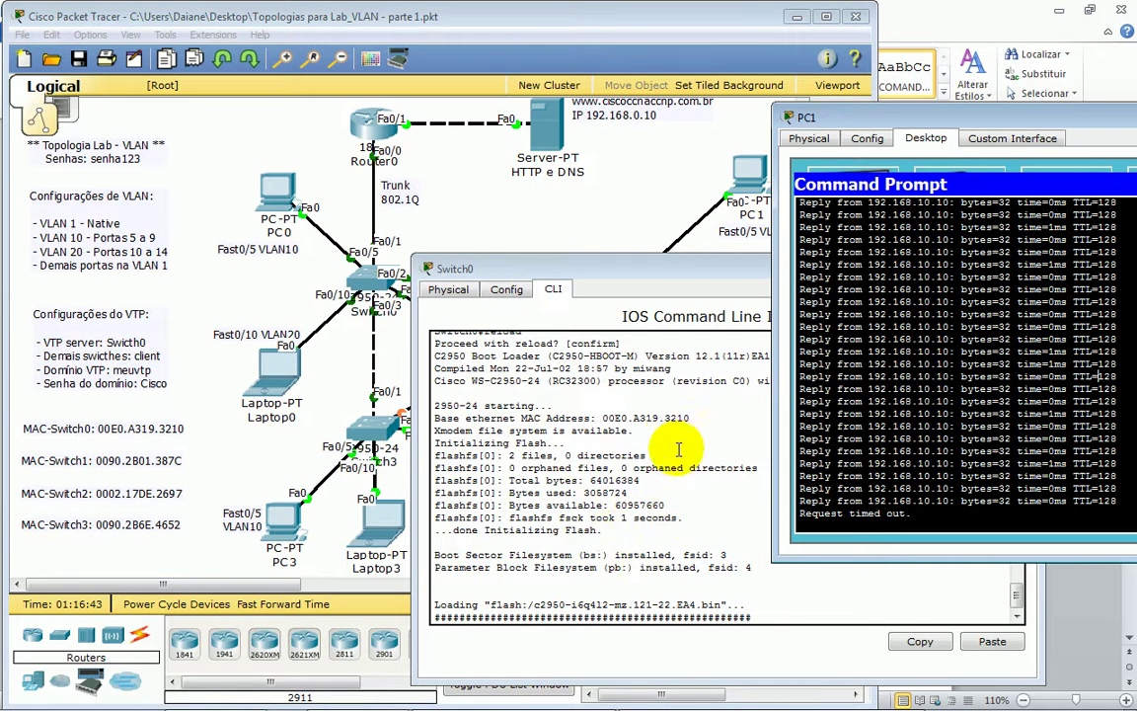
# - Log into Switch0 with the console password and enable, then check PC1's timeouts and topology
pyautogui.click(584, 561)
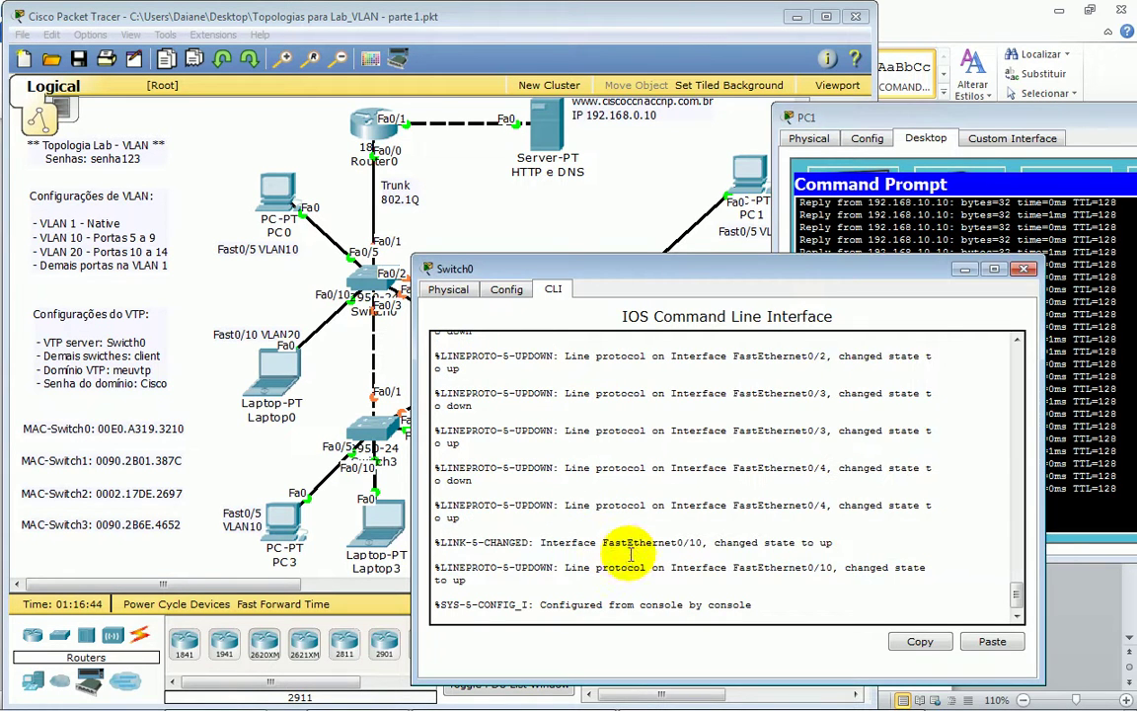
pyautogui.press('Return')
pyautogui.press('Return')
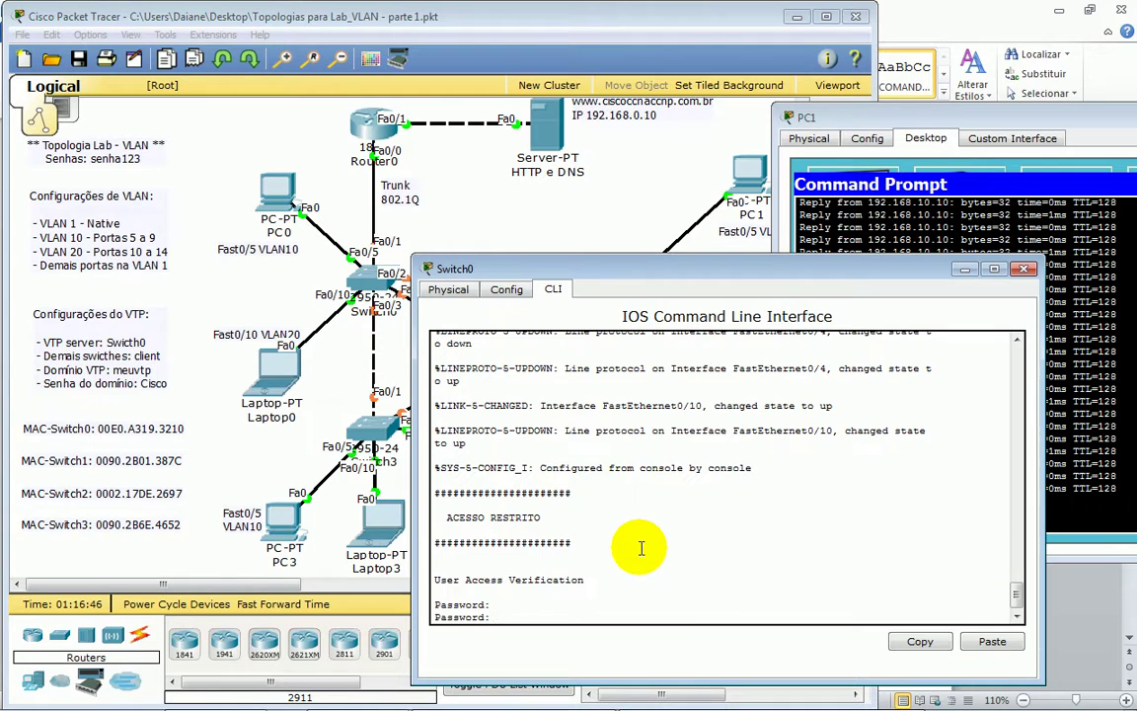
pyautogui.press('Return')
pyautogui.press('Return')
pyautogui.write('en')
pyautogui.press('Tab')
pyautogui.press('Return')
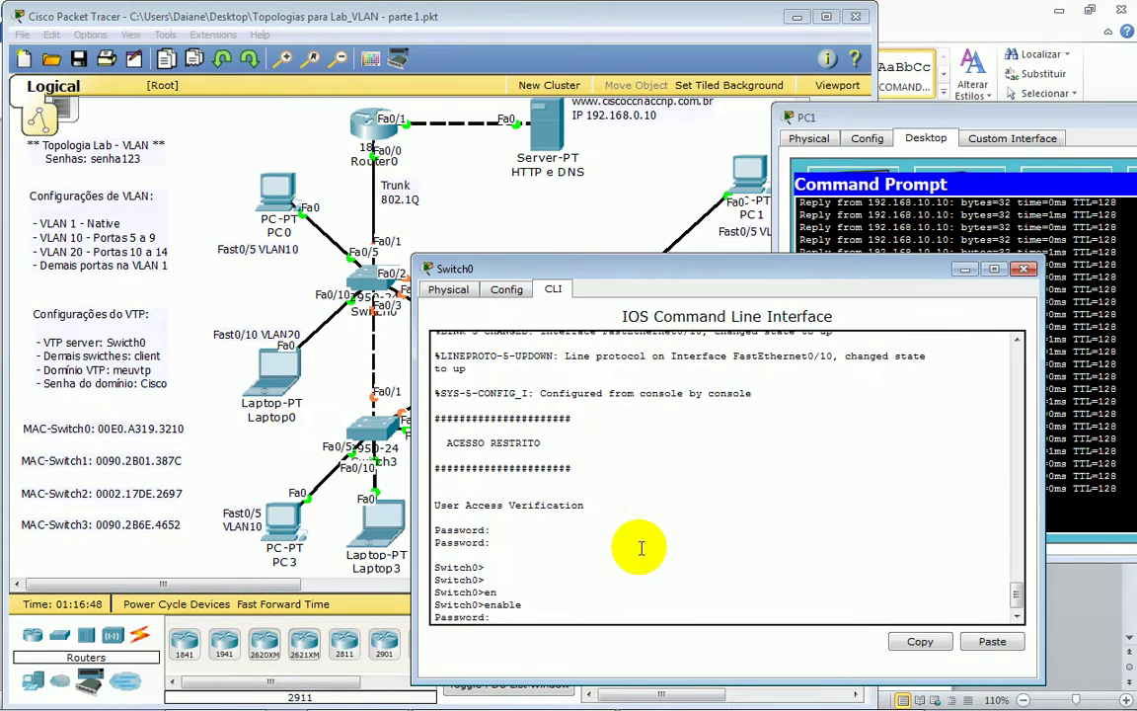
pyautogui.press('Return')
pyautogui.press('Return')
pyautogui.press('Return')
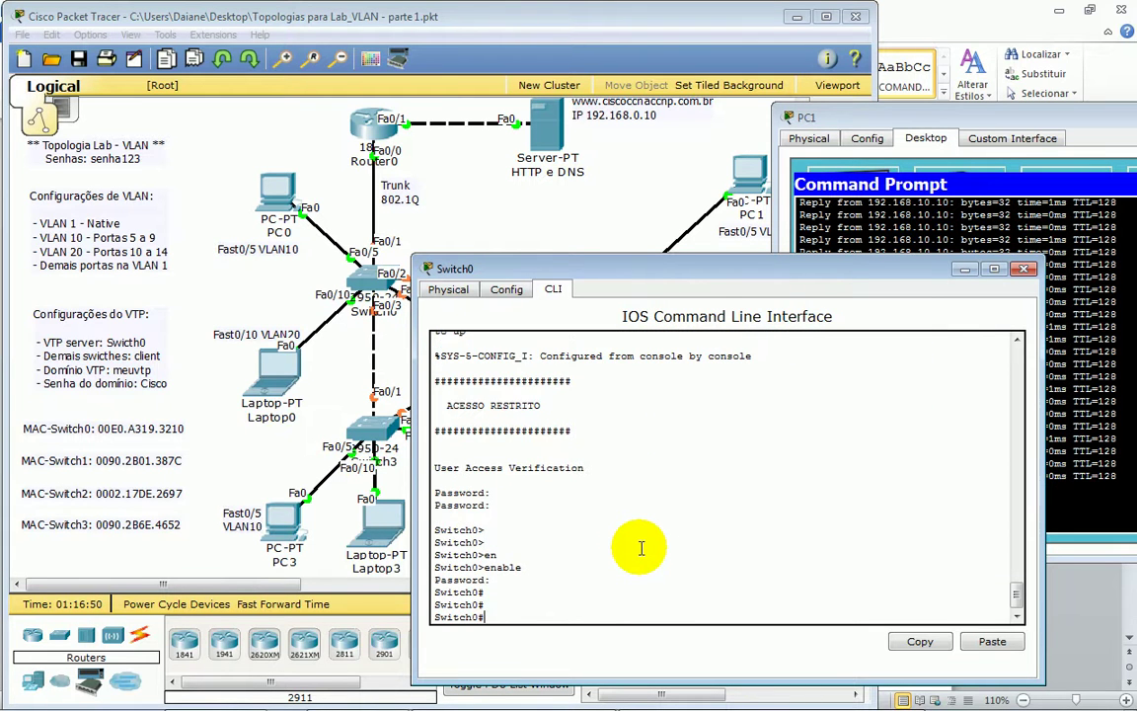
pyautogui.click(1064, 419)
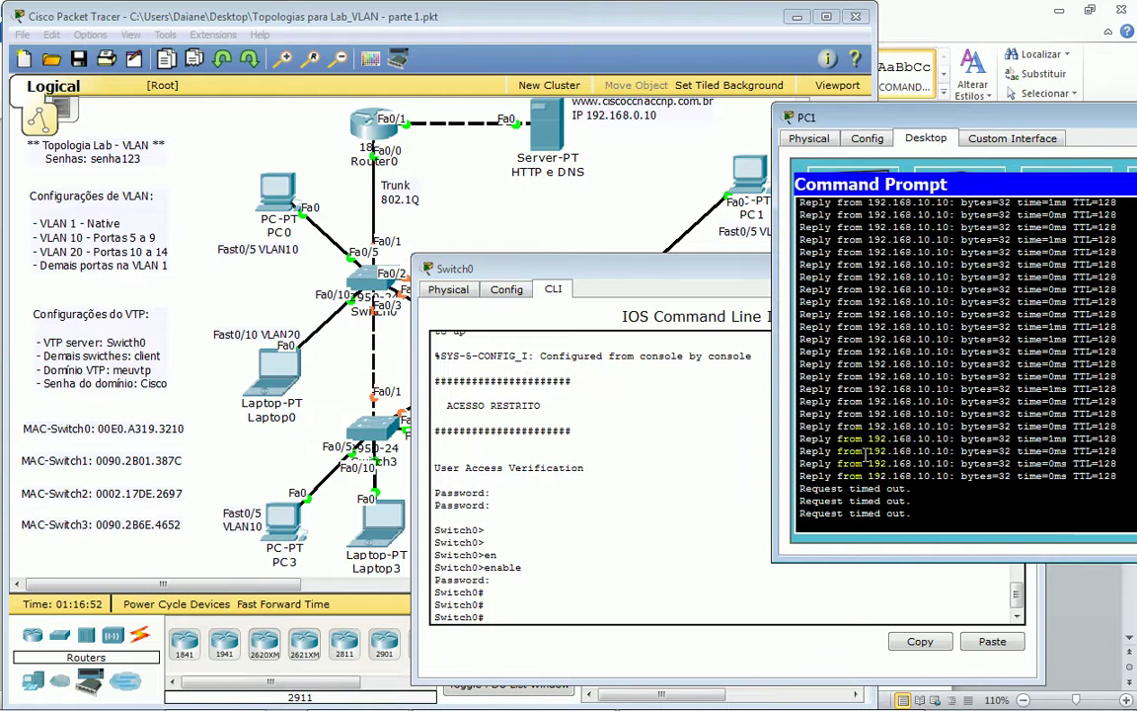
pyautogui.click(583, 205)
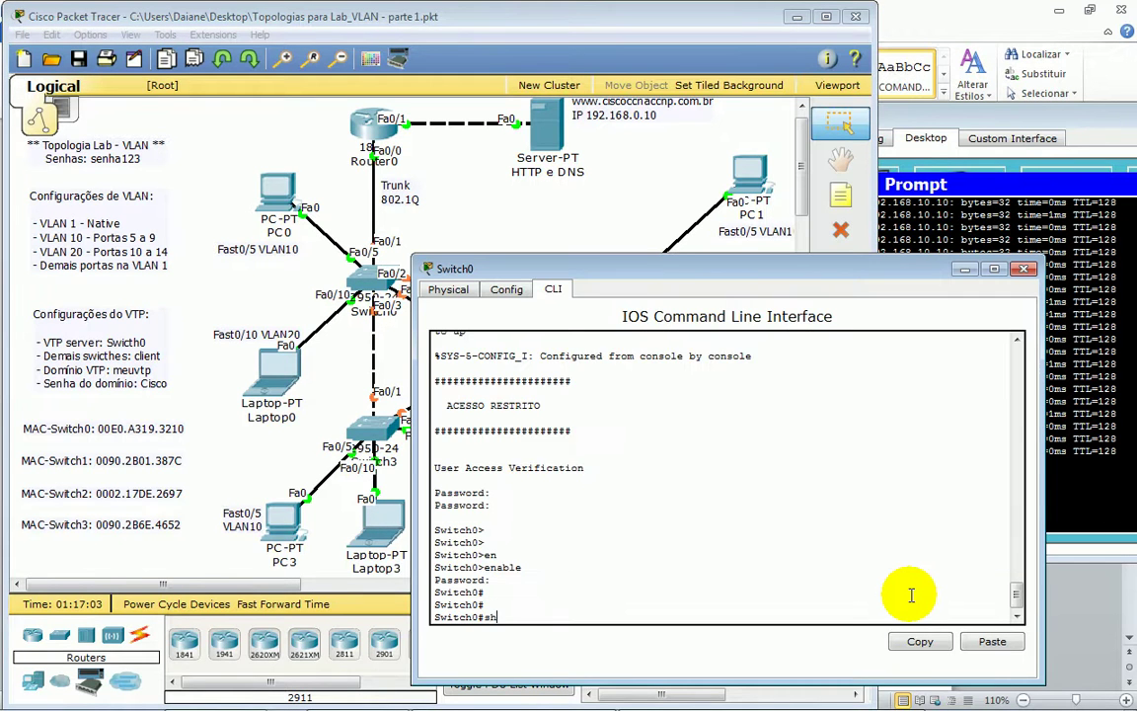
# - Run show spanning-tree vlan 10 on Switch0 and highlight a port state
pyautogui.press('Tab')
pyautogui.write('spa')
pyautogui.press('Tab')
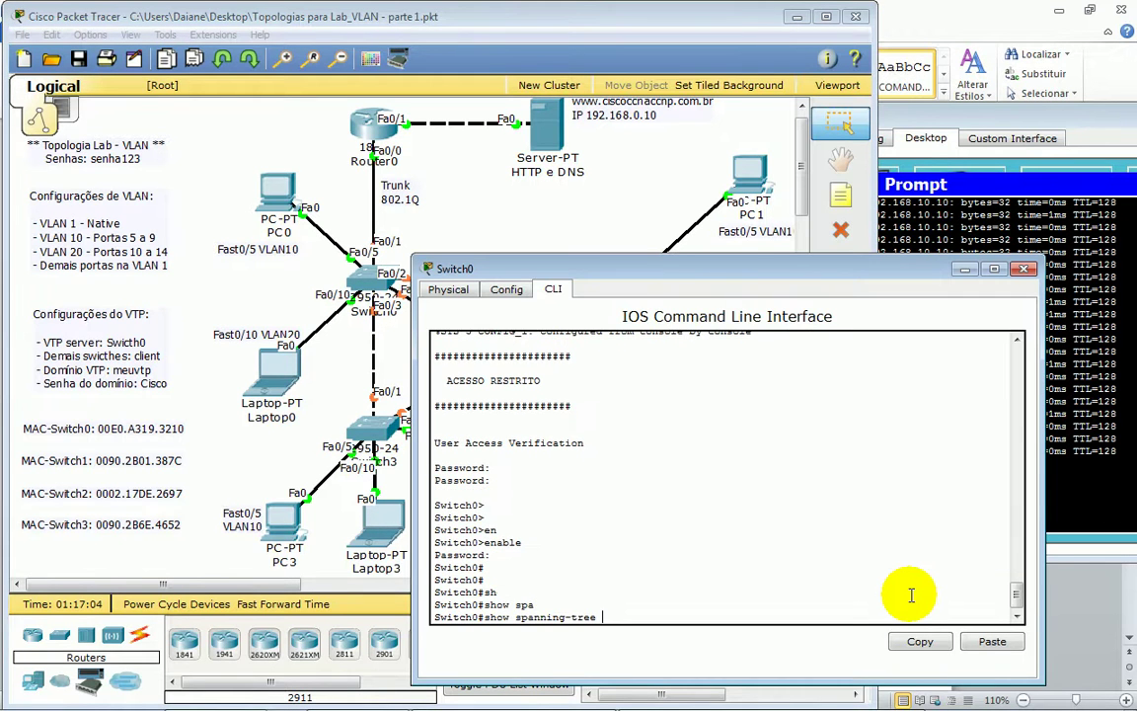
pyautogui.write('vlan 10')
pyautogui.press('Return')
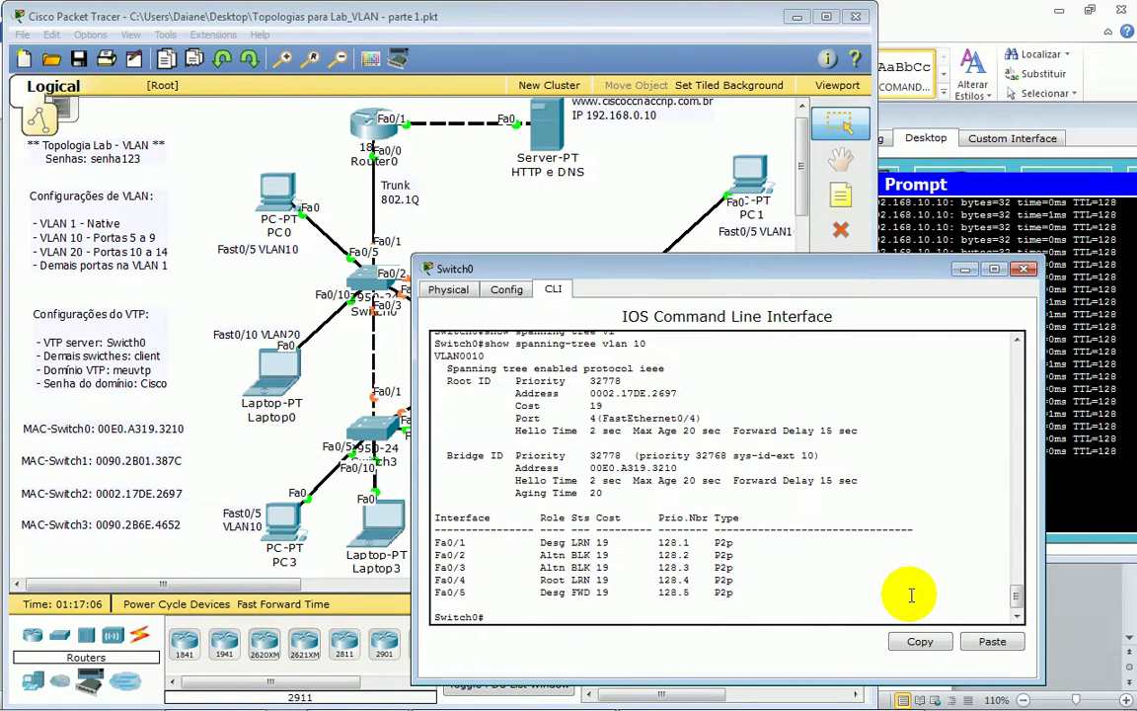
pyautogui.press('Return')
pyautogui.doubleClick(580, 541)
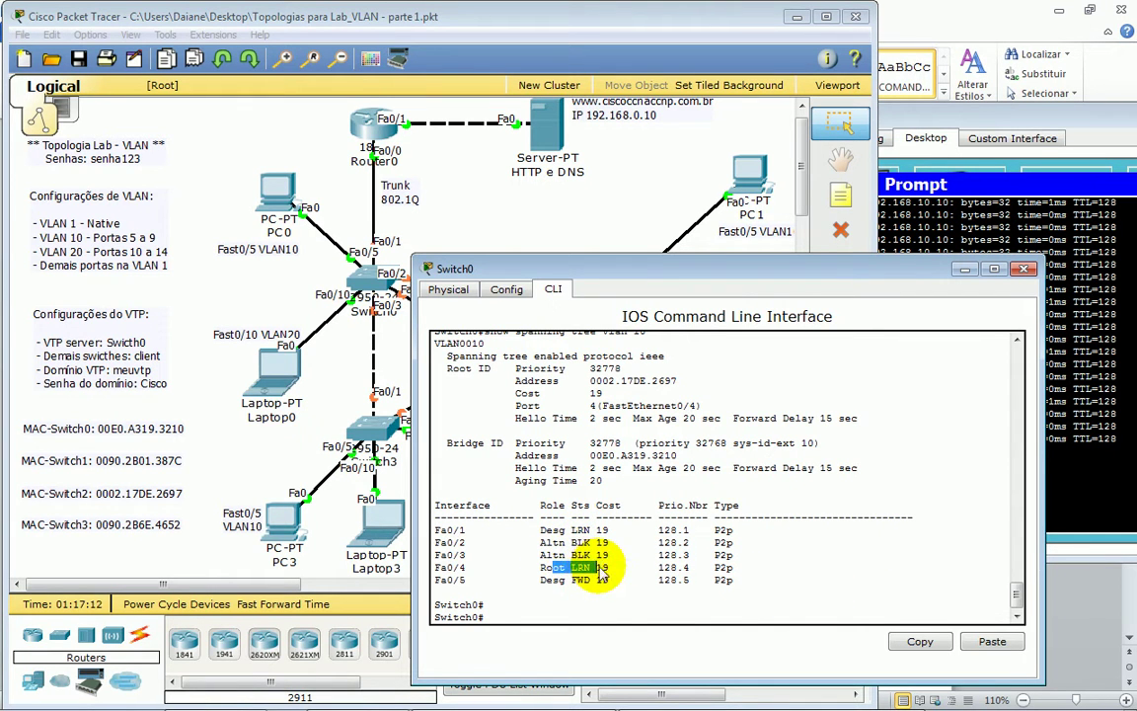
# - Rerun the VLAN 10 spanning-tree check until Fa0/5 forwards, noting the ieee protocol
pyautogui.moveTo(514, 269); pyautogui.dragTo(542, 272)
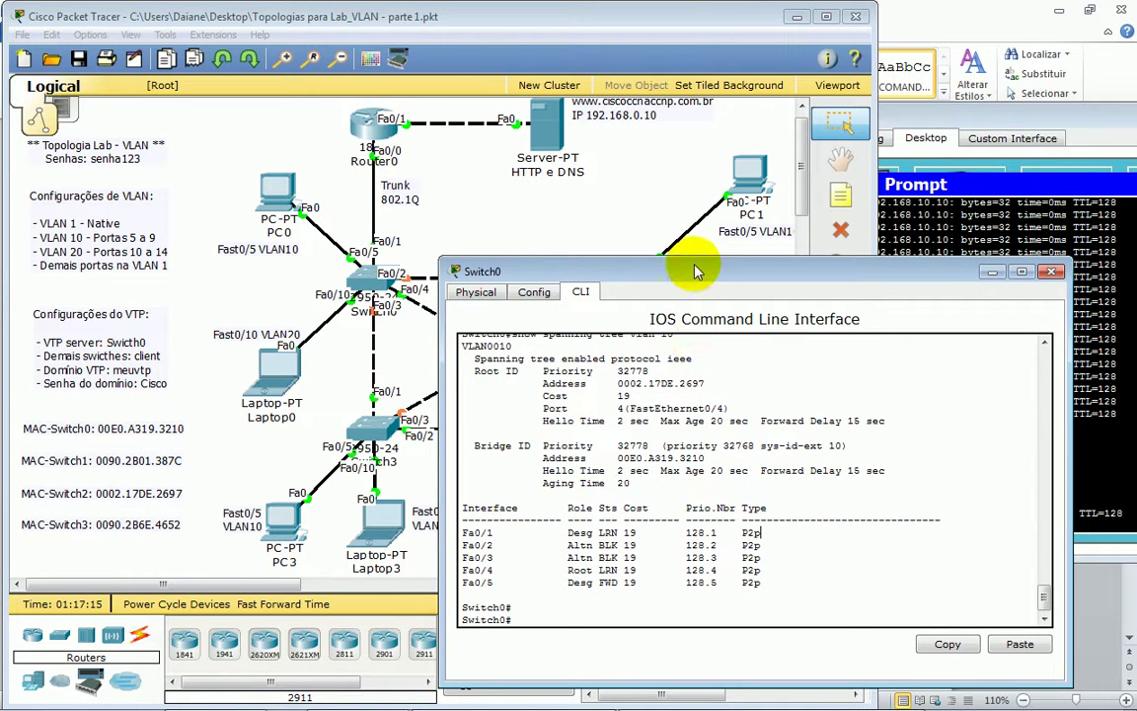
pyautogui.moveTo(690, 268); pyautogui.dragTo(551, 262)
pyautogui.click(691, 326)
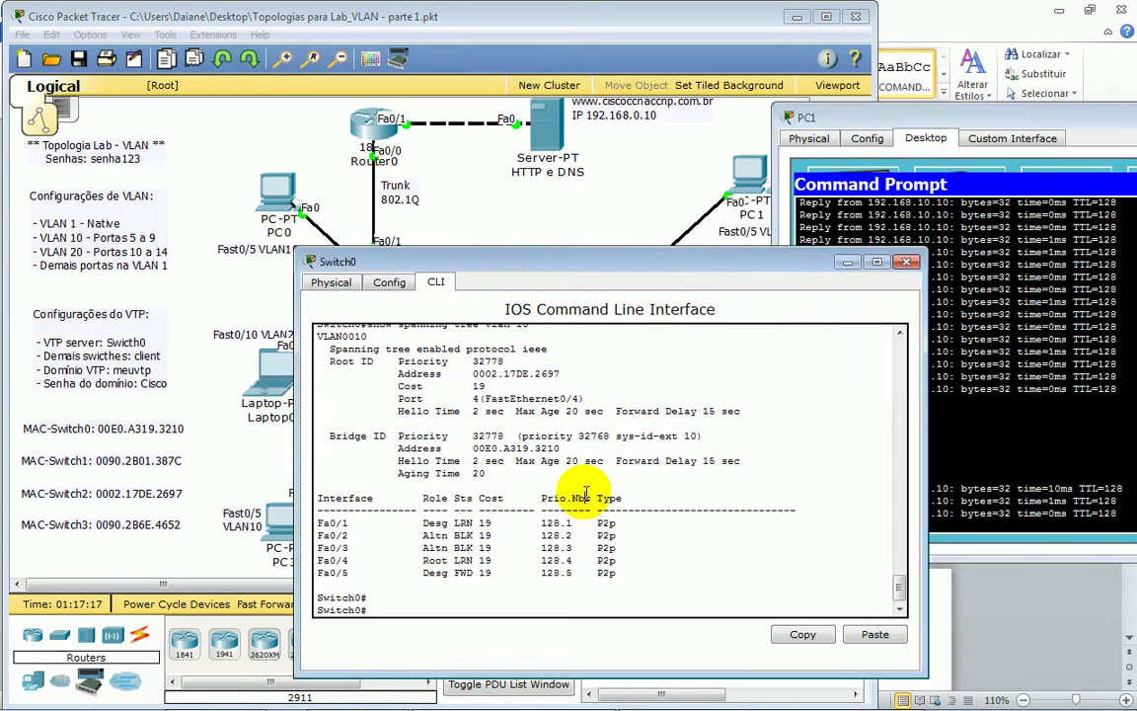
pyautogui.press('Up')
pyautogui.press('Return')
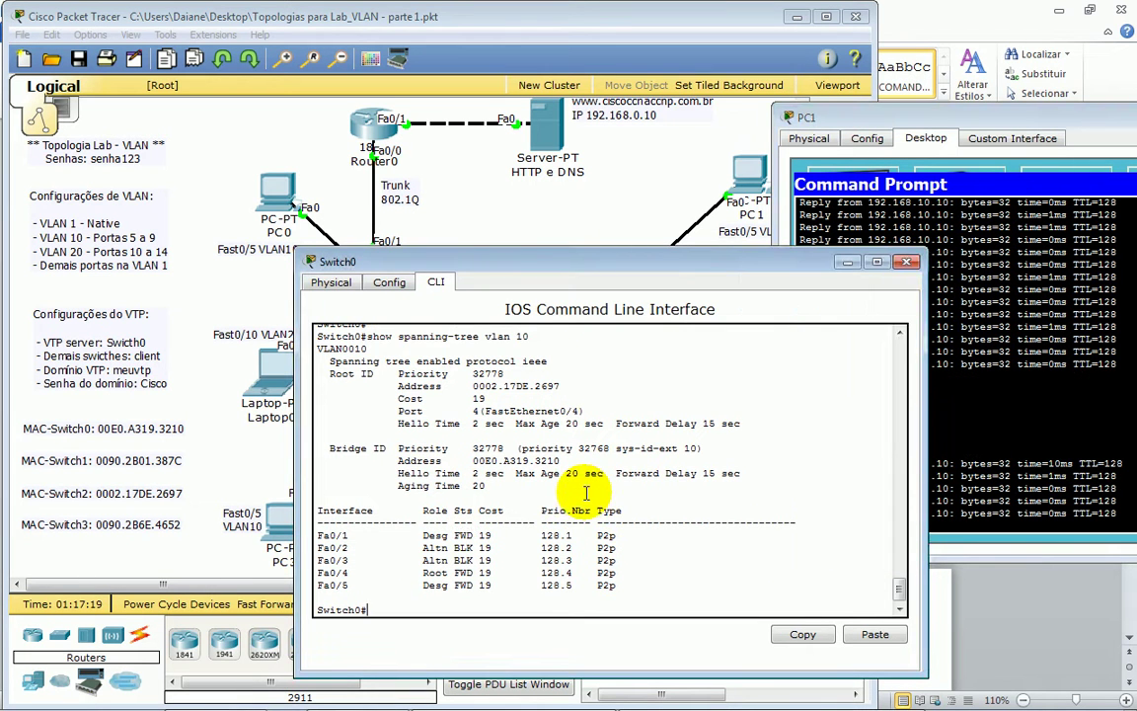
pyautogui.moveTo(592, 271); pyautogui.dragTo(714, 249)
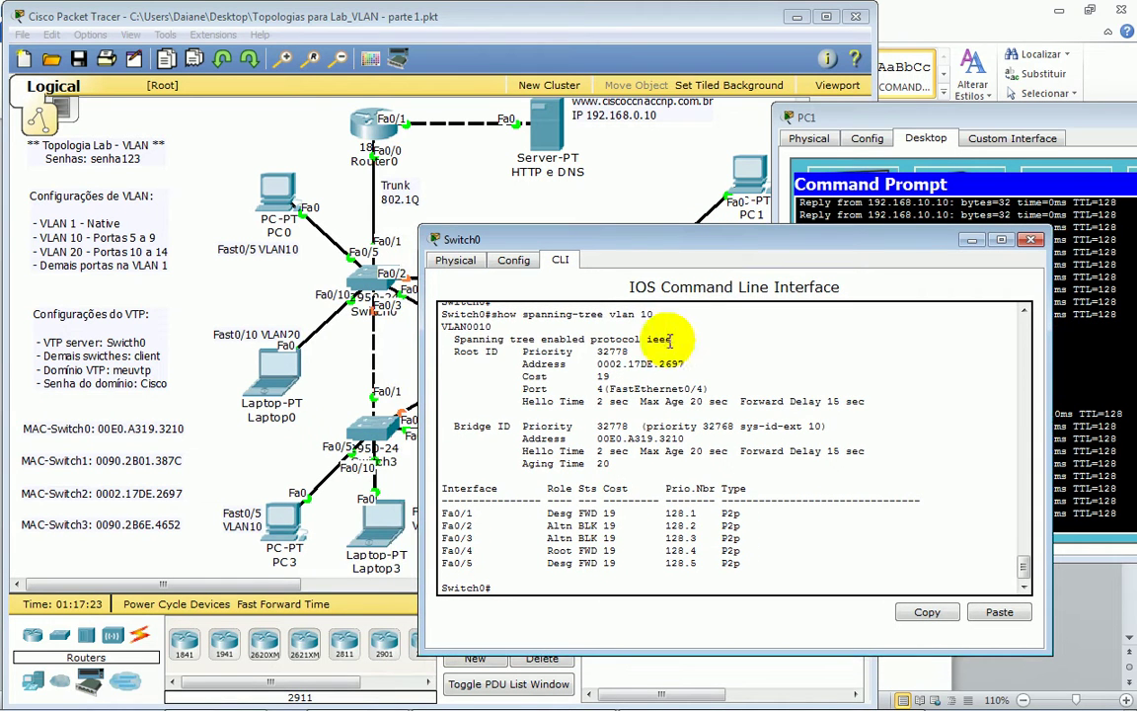
pyautogui.moveTo(479, 339); pyautogui.dragTo(668, 339)
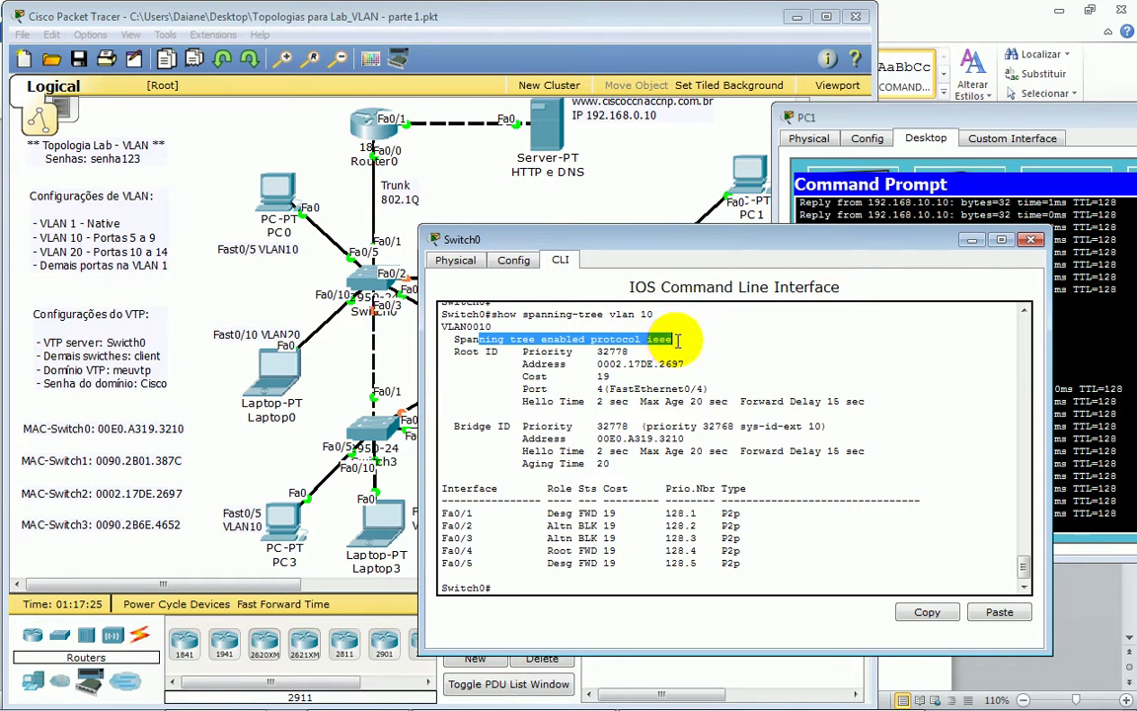
pyautogui.click(653, 533)
# - In global configuration, list Switch0's options with spanning-tree mode ?
pyautogui.write('conf t')
pyautogui.press('Return')
pyautogui.press('Return')
pyautogui.press('Return')
pyautogui.press('Return')
pyautogui.write('sp')
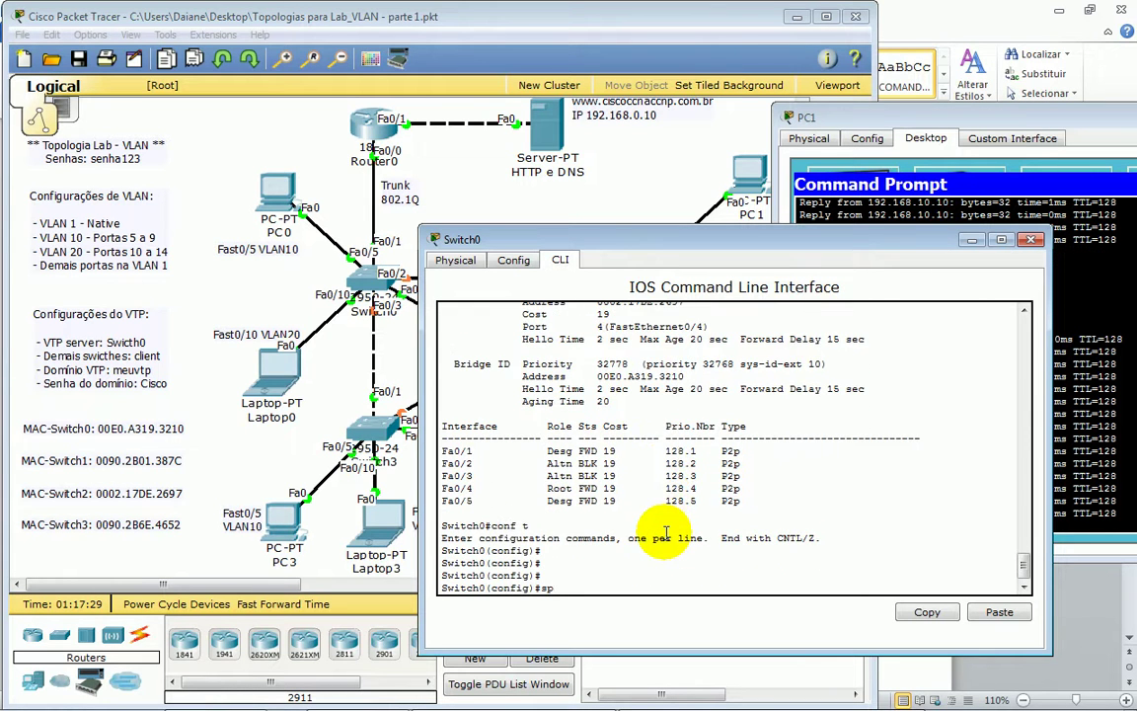
pyautogui.write('a')
pyautogui.press('Tab')
pyautogui.write('mo')
pyautogui.press('Tab')
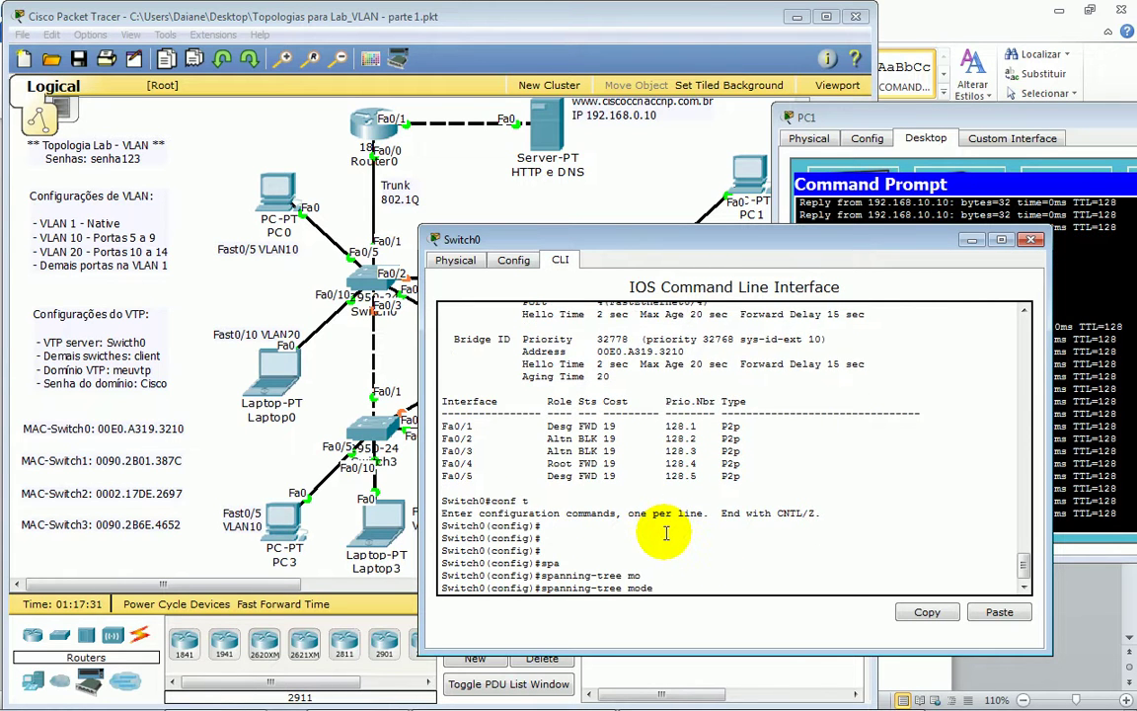
pyautogui.write('?')
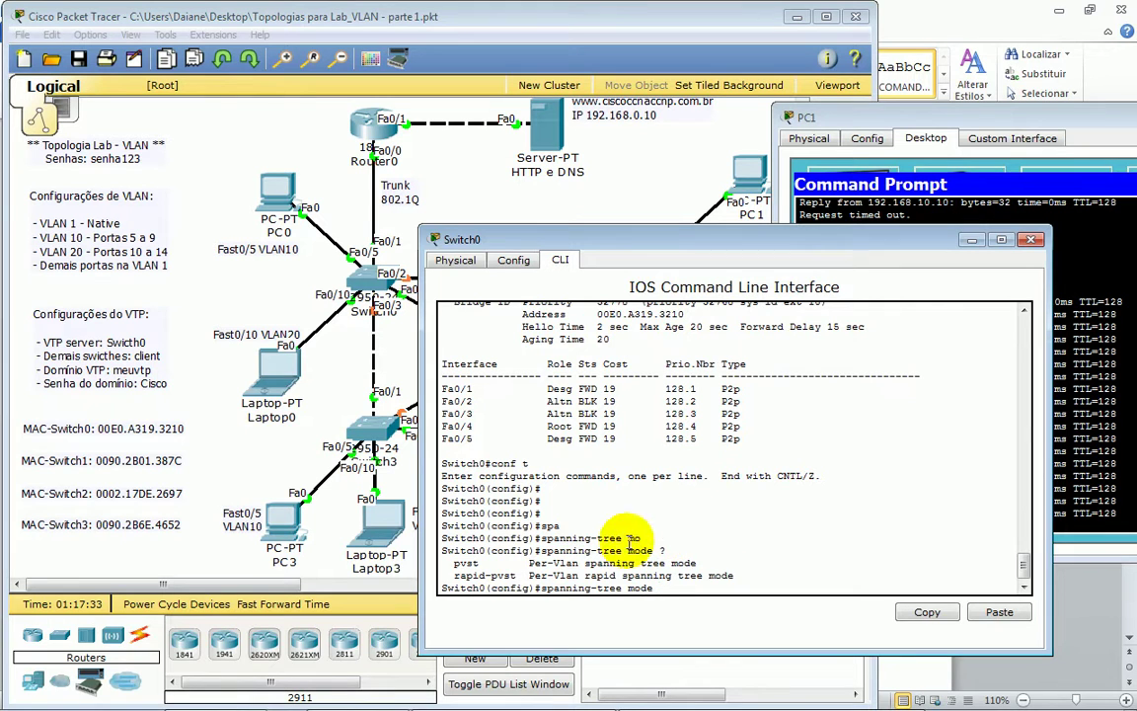
# - Highlight the pvst and rapid-pvst mode descriptions, then bring up the PVST presentation
pyautogui.moveTo(455, 565); pyautogui.dragTo(688, 564)
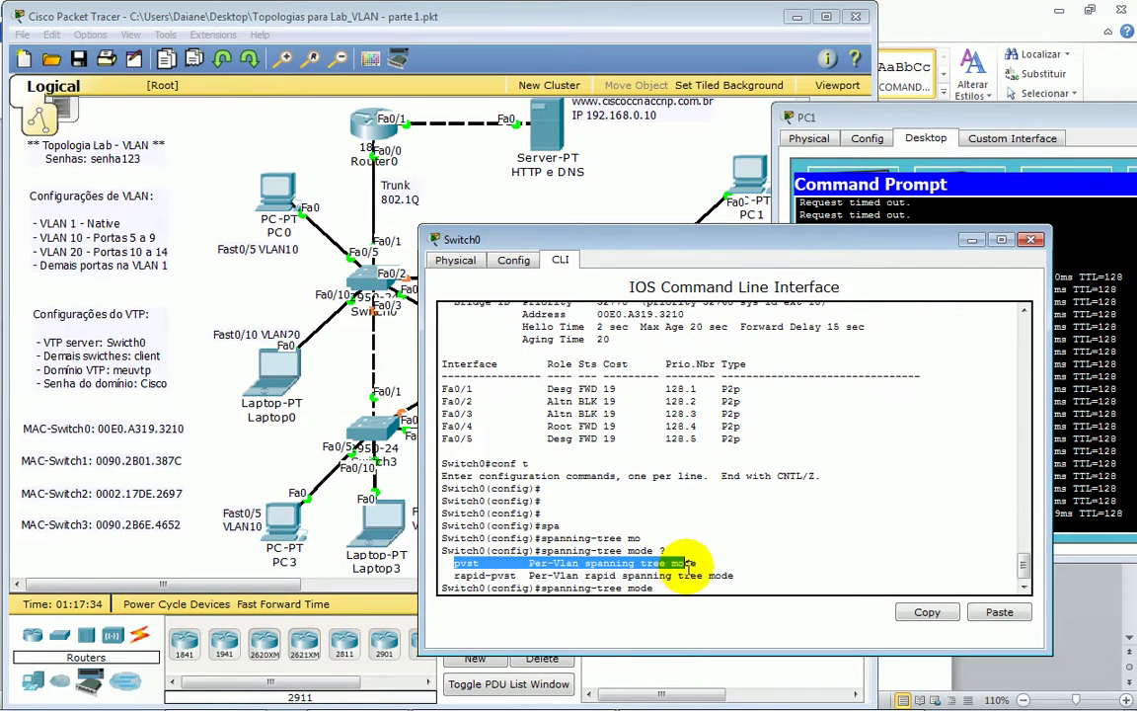
pyautogui.moveTo(455, 573); pyautogui.dragTo(724, 581)
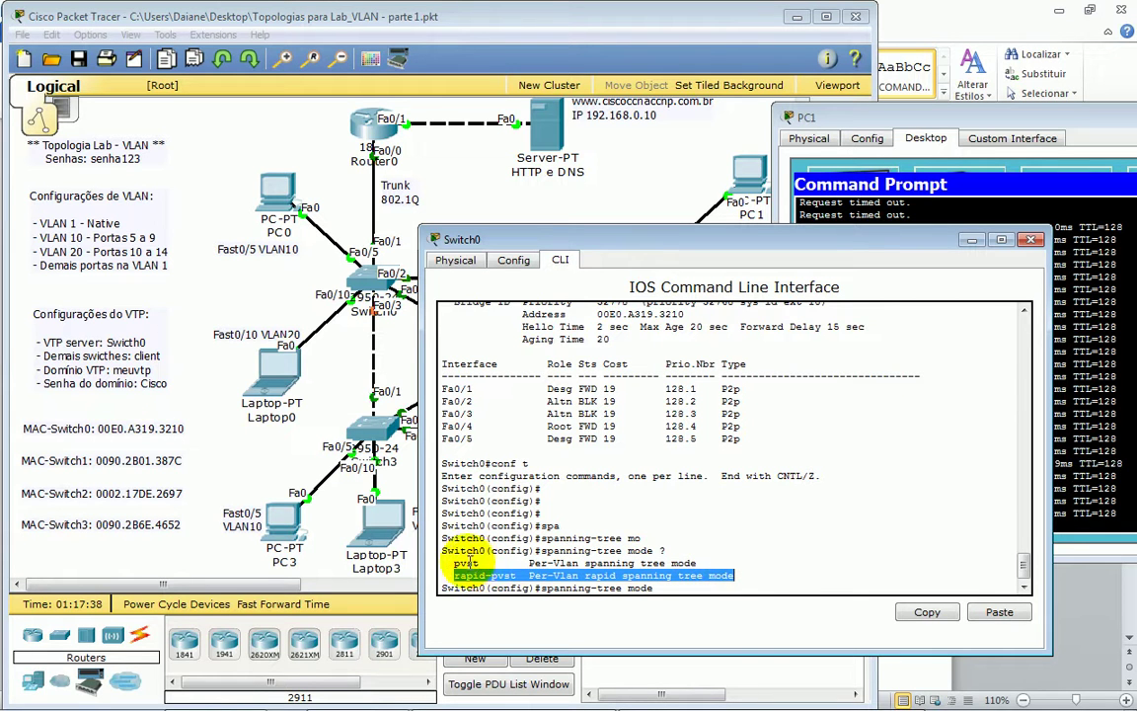
pyautogui.moveTo(455, 563); pyautogui.dragTo(516, 574)
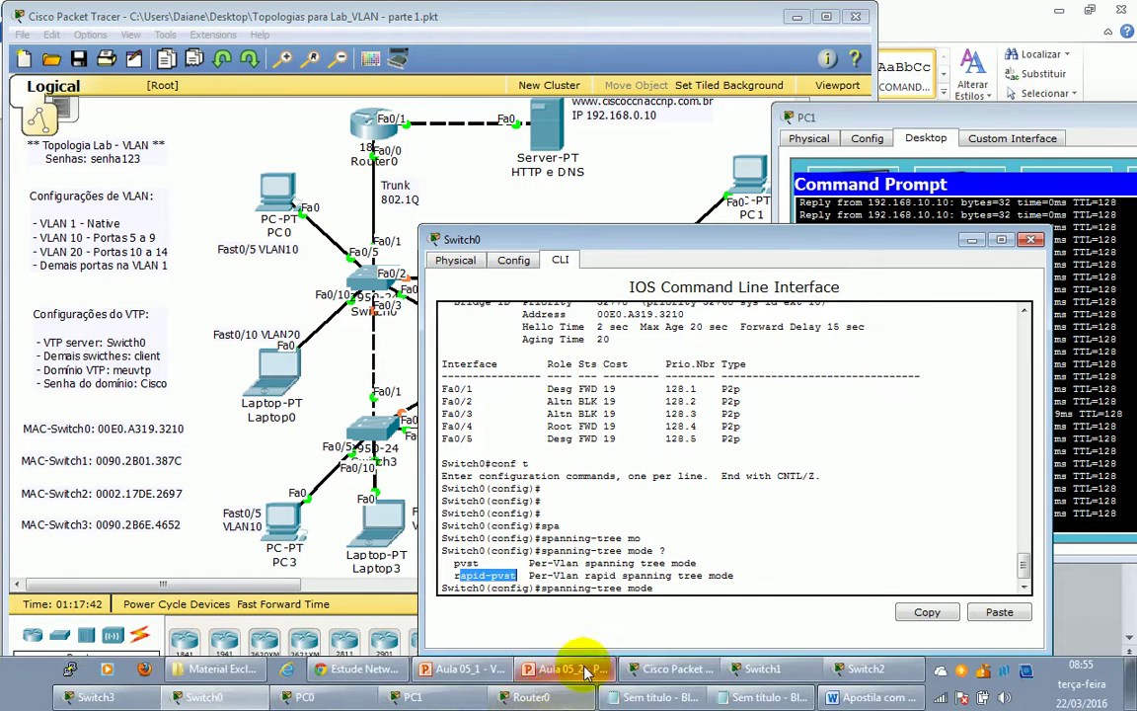
pyautogui.click(586, 671)
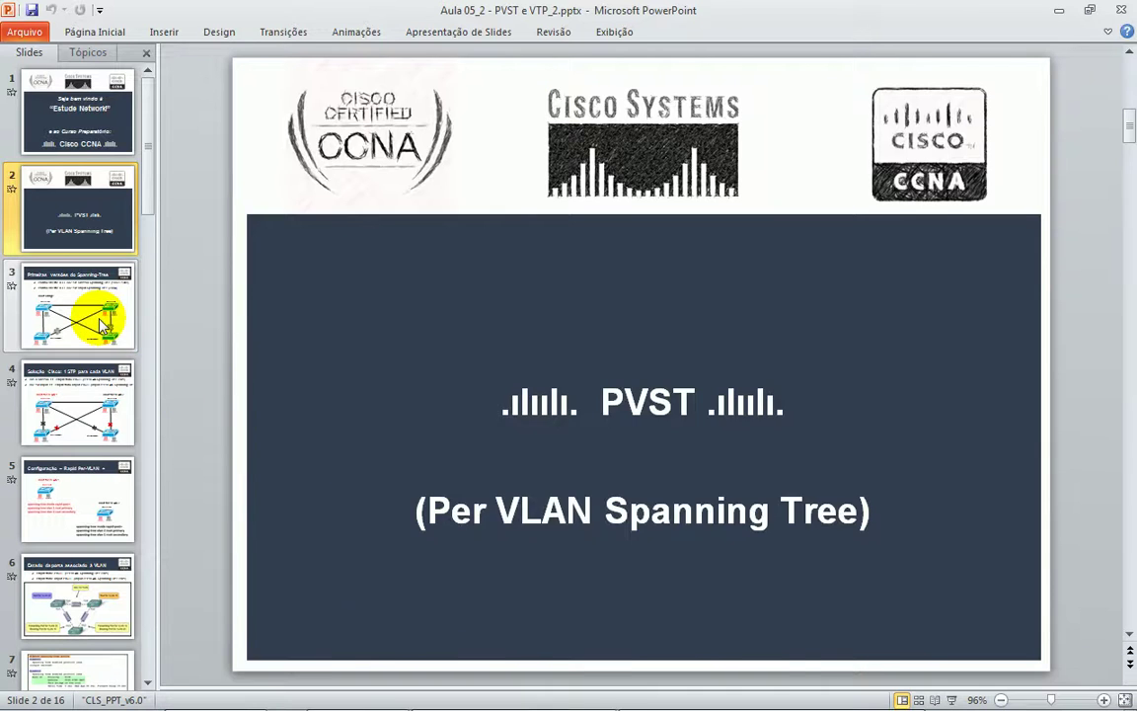
# - Show slide 3 on spanning-tree versions, highlighting the IEEE 802.1d and 802.1w bullets
pyautogui.click(100, 323)
pyautogui.click(74, 230)
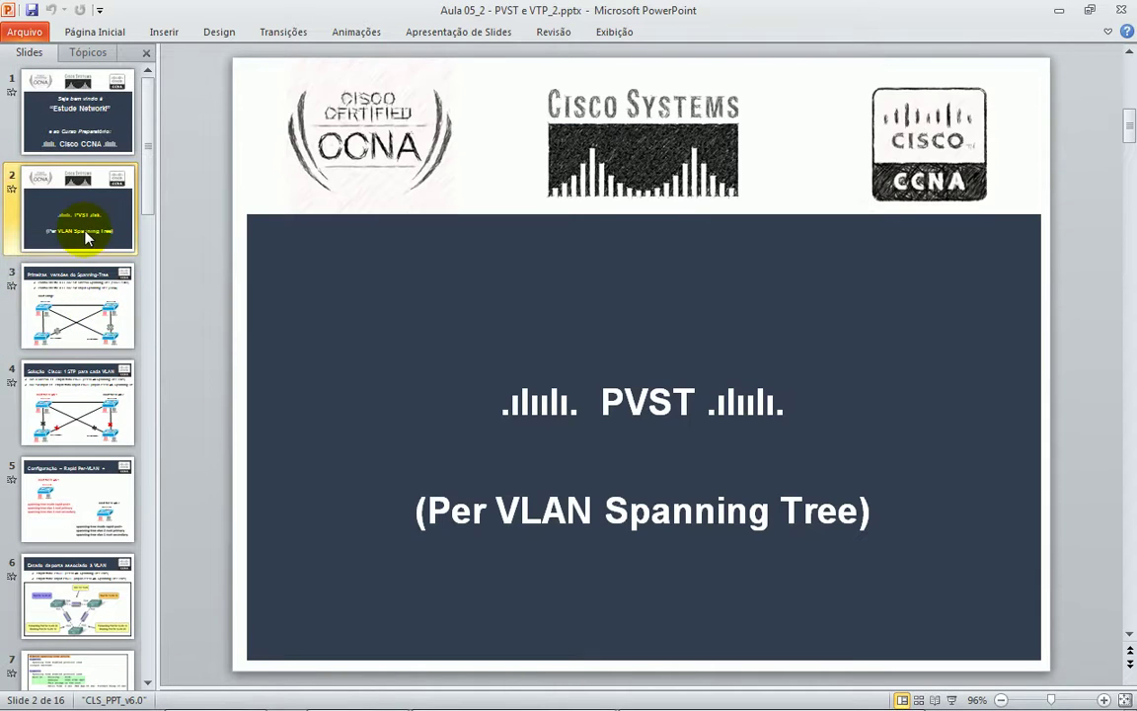
pyautogui.click(69, 328)
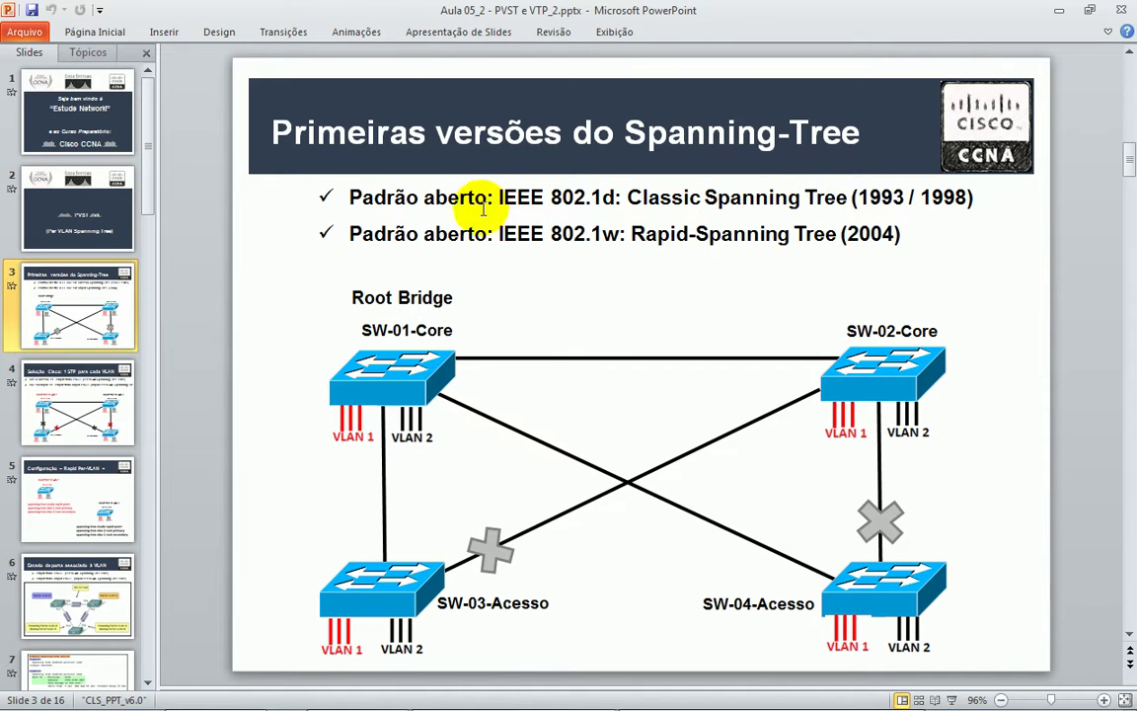
pyautogui.moveTo(504, 197)
pyautogui.mouseDown()
pyautogui.moveTo(772, 195)
pyautogui.moveTo(985, 213)
pyautogui.mouseUp()
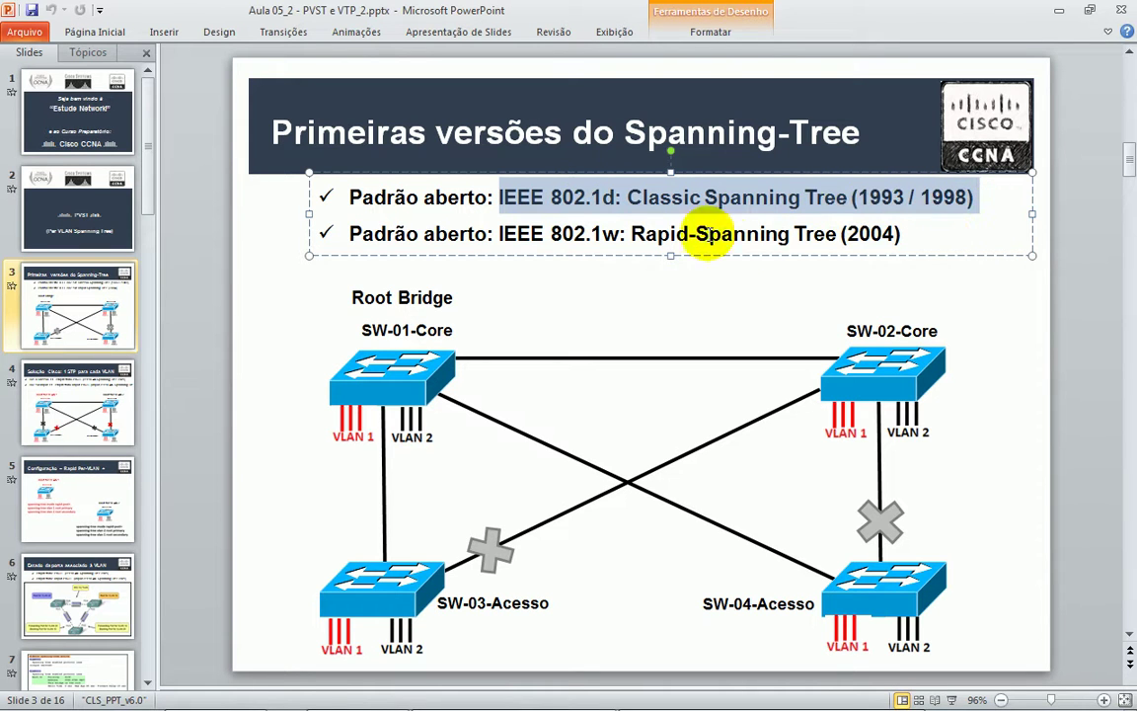
pyautogui.moveTo(501, 233); pyautogui.dragTo(911, 240)
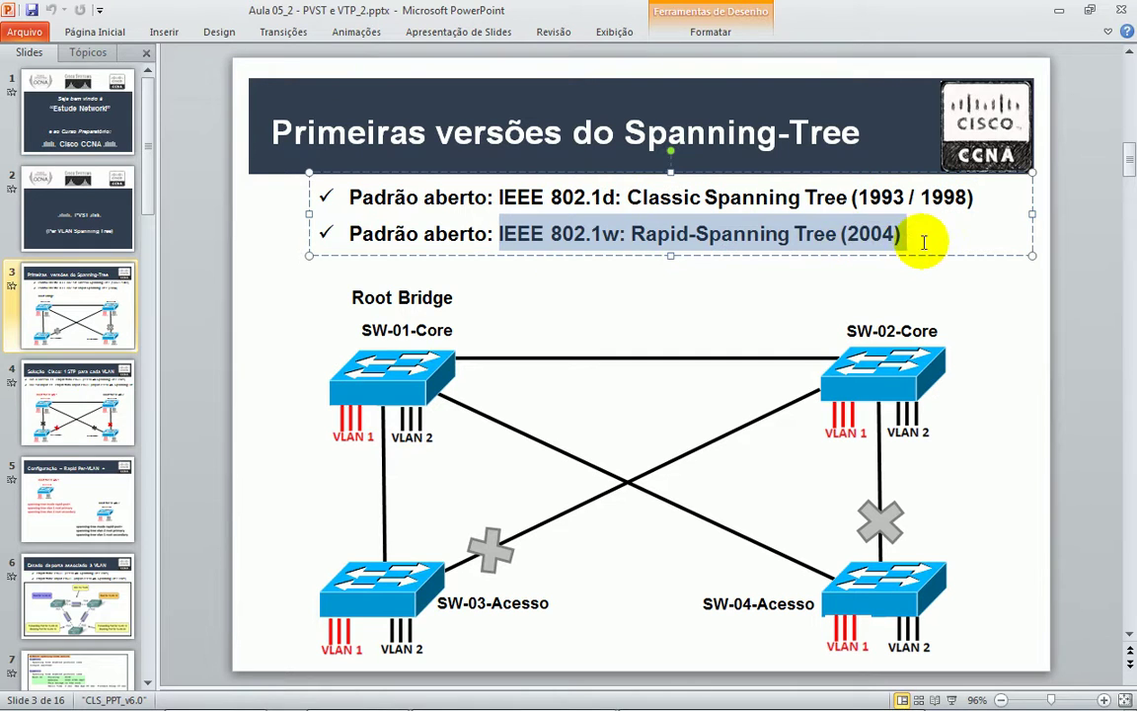
# - Show slide 4, highlighting 'Proprietário PVST+' and '801.D Classic' in the first bullet
pyautogui.click(138, 399)
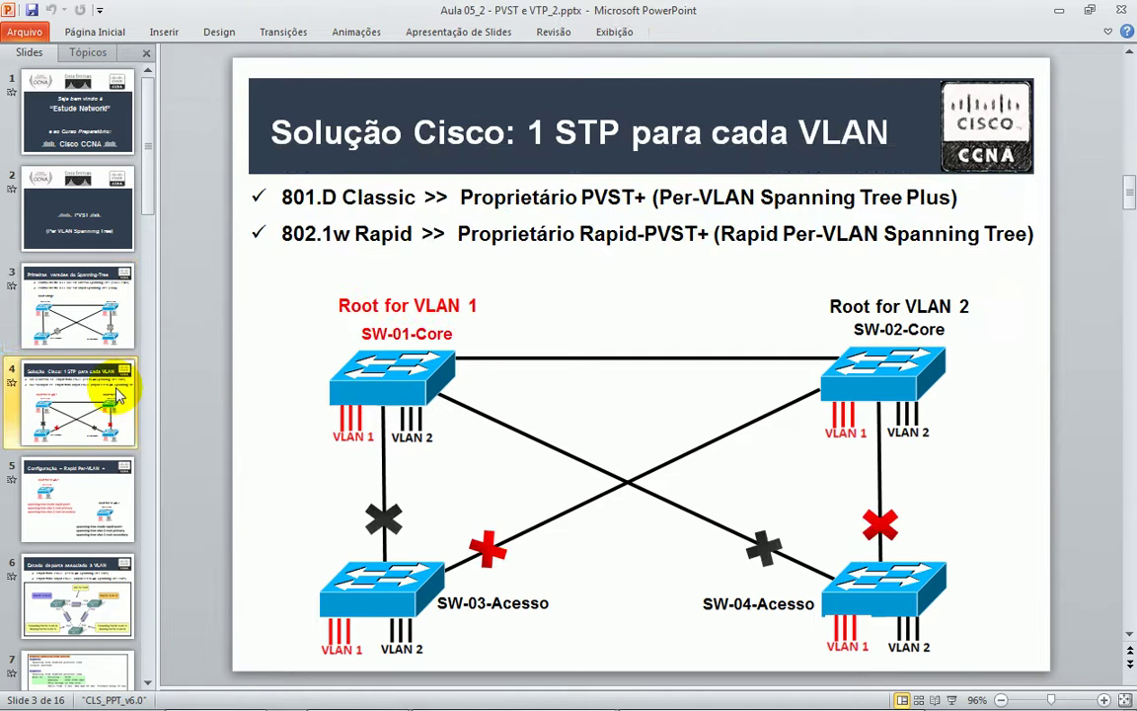
pyautogui.moveTo(458, 197); pyautogui.dragTo(572, 204)
pyautogui.moveTo(280, 197); pyautogui.dragTo(409, 196)
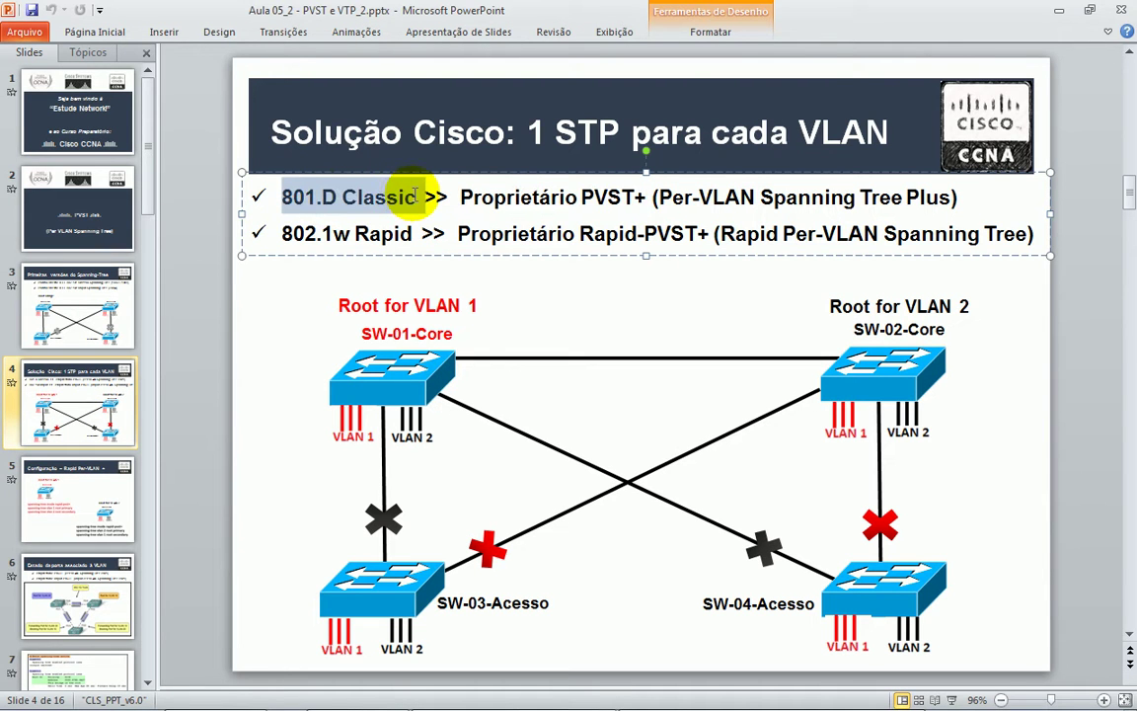
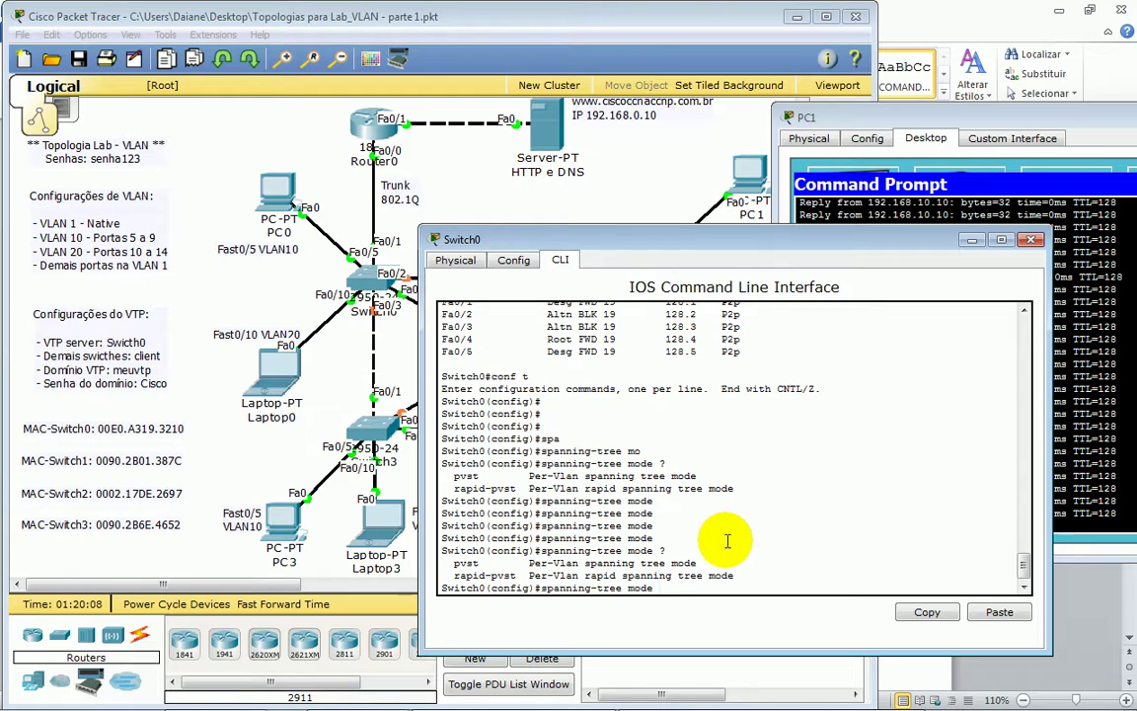
# - Apply spanning-tree mode rapid-pvst on Switch0
pyautogui.write('p')
pyautogui.press('Tab')
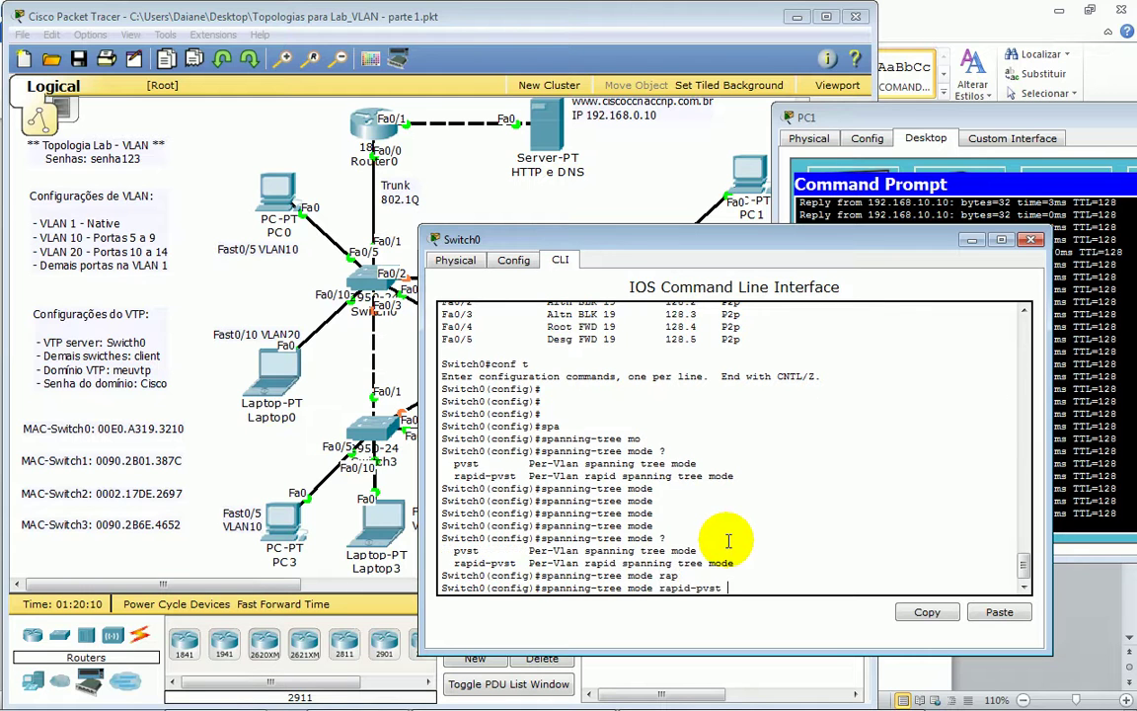
pyautogui.press('Return')
pyautogui.press('Return')
pyautogui.press('Return')
pyautogui.press('Return')
pyautogui.press('Return')
pyautogui.press('Return')
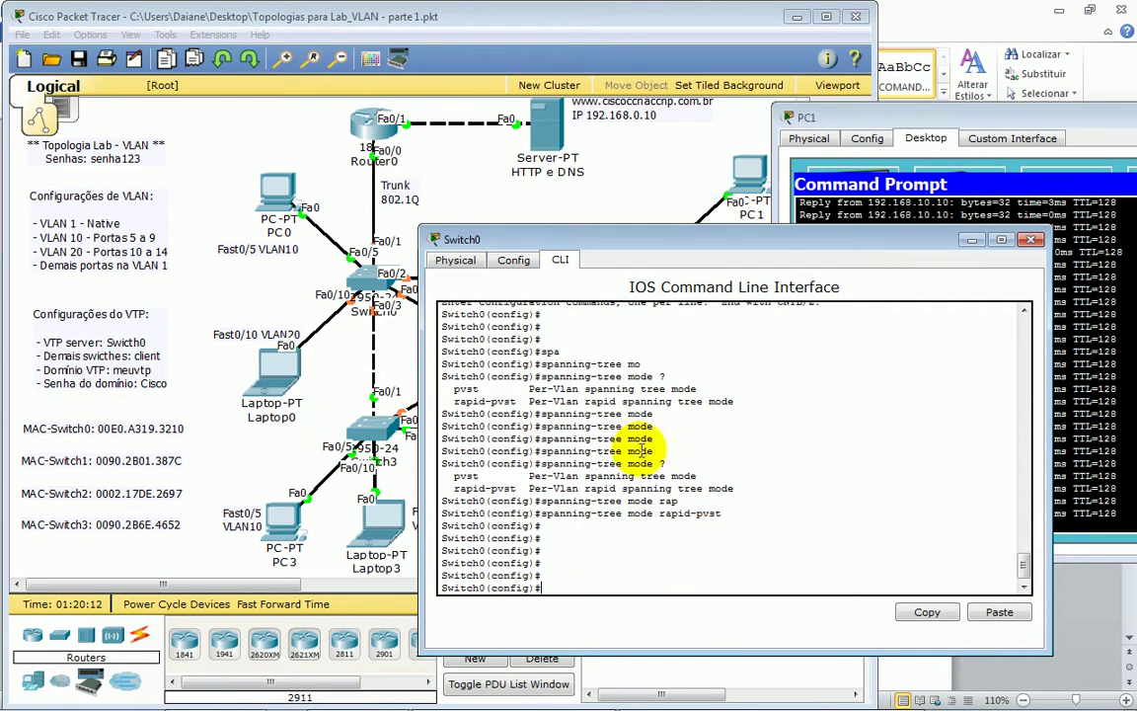
# - Open Switch1's console, log in, and enter enable and conf t
pyautogui.click(529, 183)
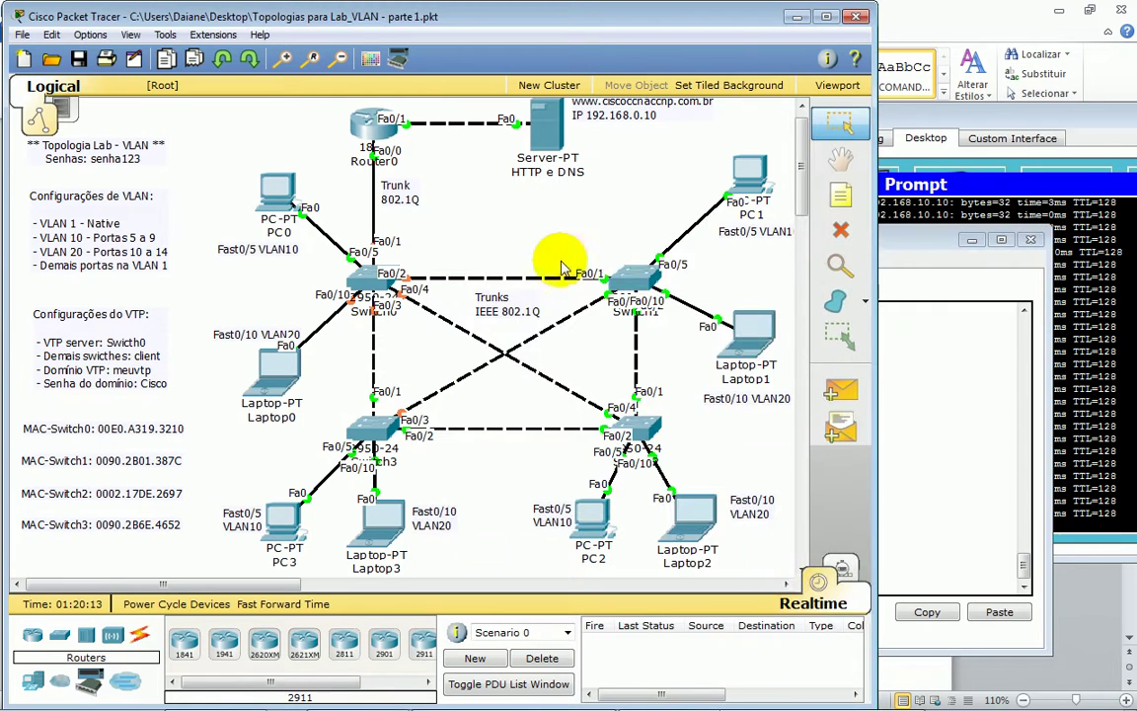
pyautogui.click(647, 281)
pyautogui.press('Return')
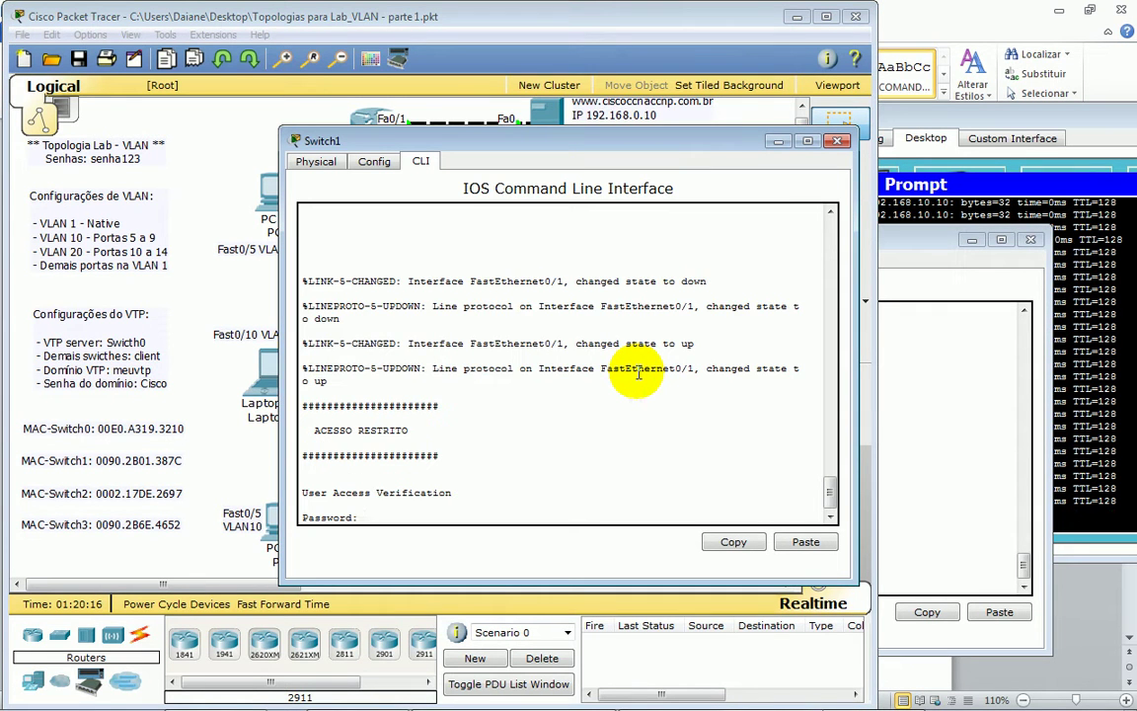
pyautogui.press('Return')
pyautogui.write('en')
pyautogui.press('Tab')
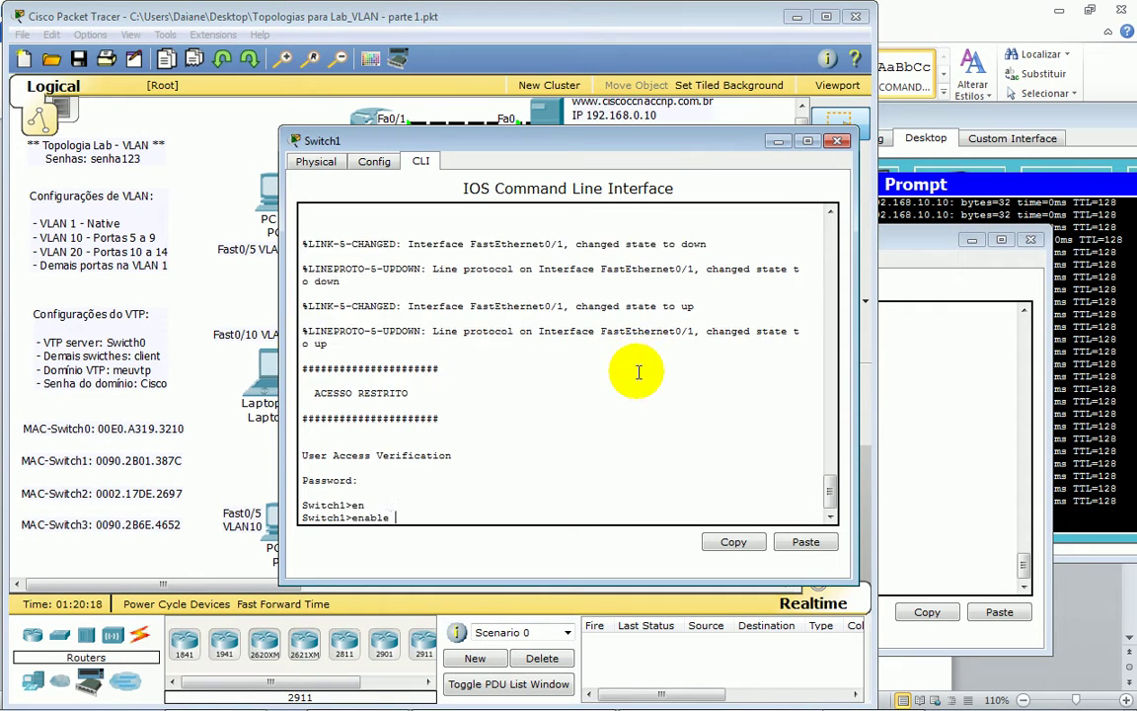
pyautogui.press('Return')
pyautogui.press('Return')
pyautogui.press('Return')
pyautogui.press('Return')
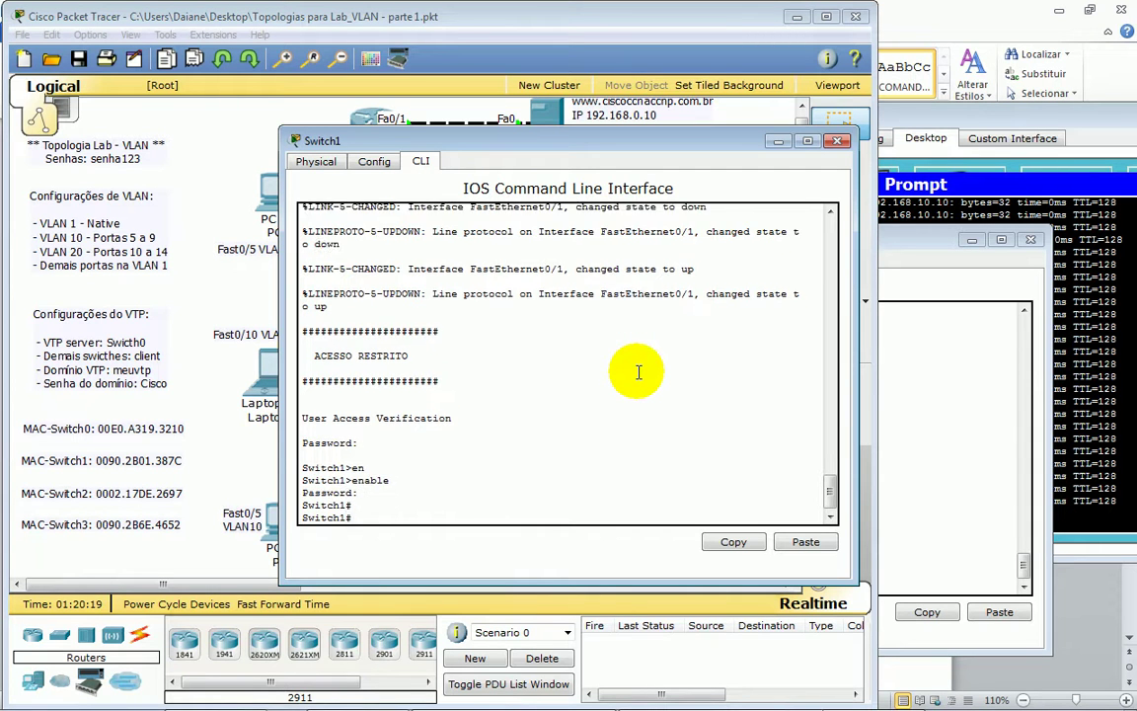
pyautogui.write('conf t')
# - Set Switch1 to spanning-tree mode rapid-pvst and check PC1's ping replies
pyautogui.press('Return')
pyautogui.press('Return')
pyautogui.write('spa')
pyautogui.press('Tab')
pyautogui.write('mo')
pyautogui.press('Tab')
pyautogui.write('ra')
pyautogui.press('Tab')
pyautogui.press('Return')
pyautogui.press('Return')
pyautogui.press('Return')
pyautogui.press('Return')
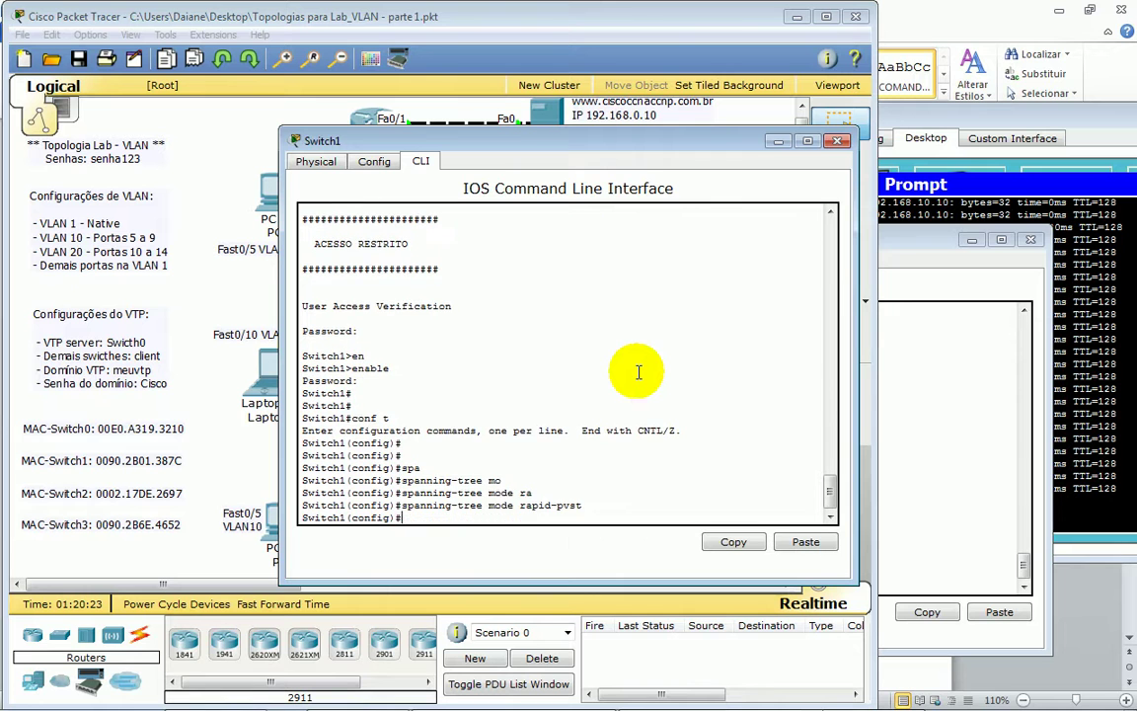
pyautogui.click(1072, 367)
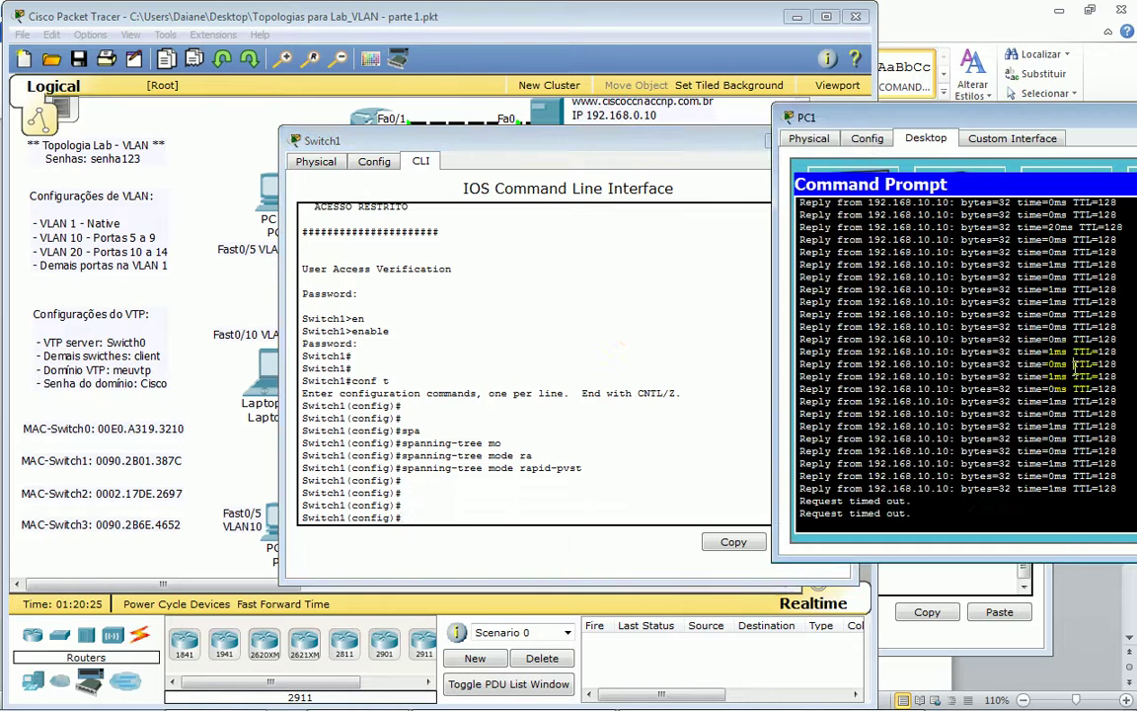
pyautogui.click(718, 30)
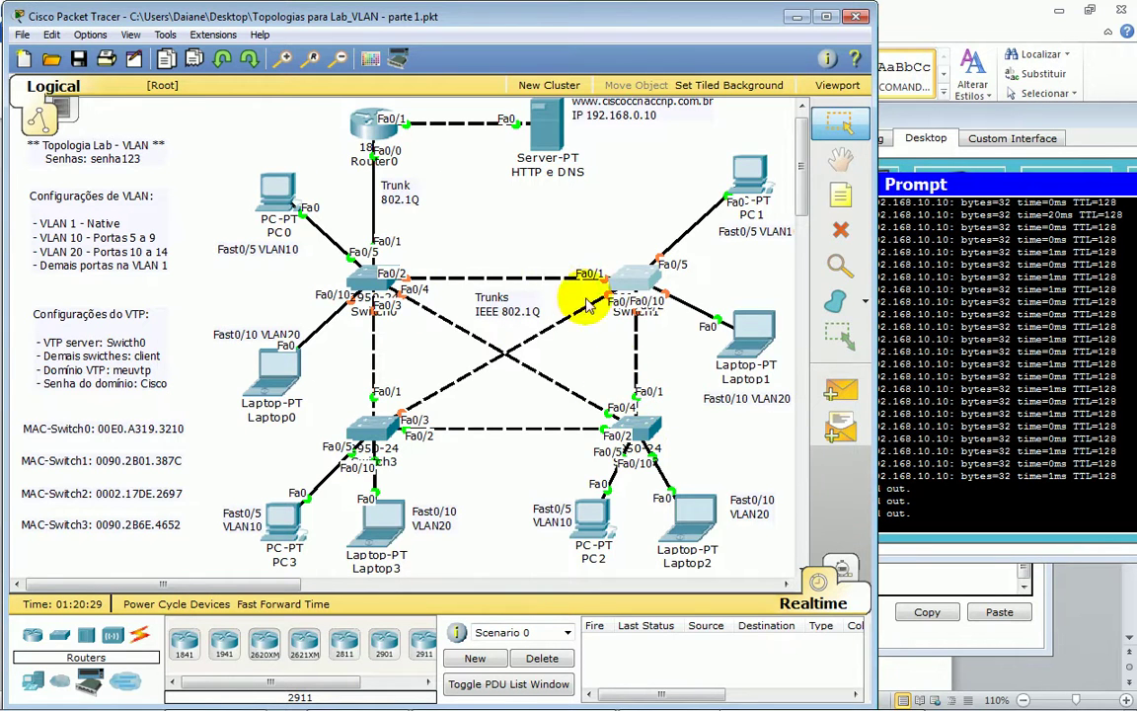
# - Log in to Switch2 and enter global configuration mode
pyautogui.click(640, 427)
pyautogui.press('Return')
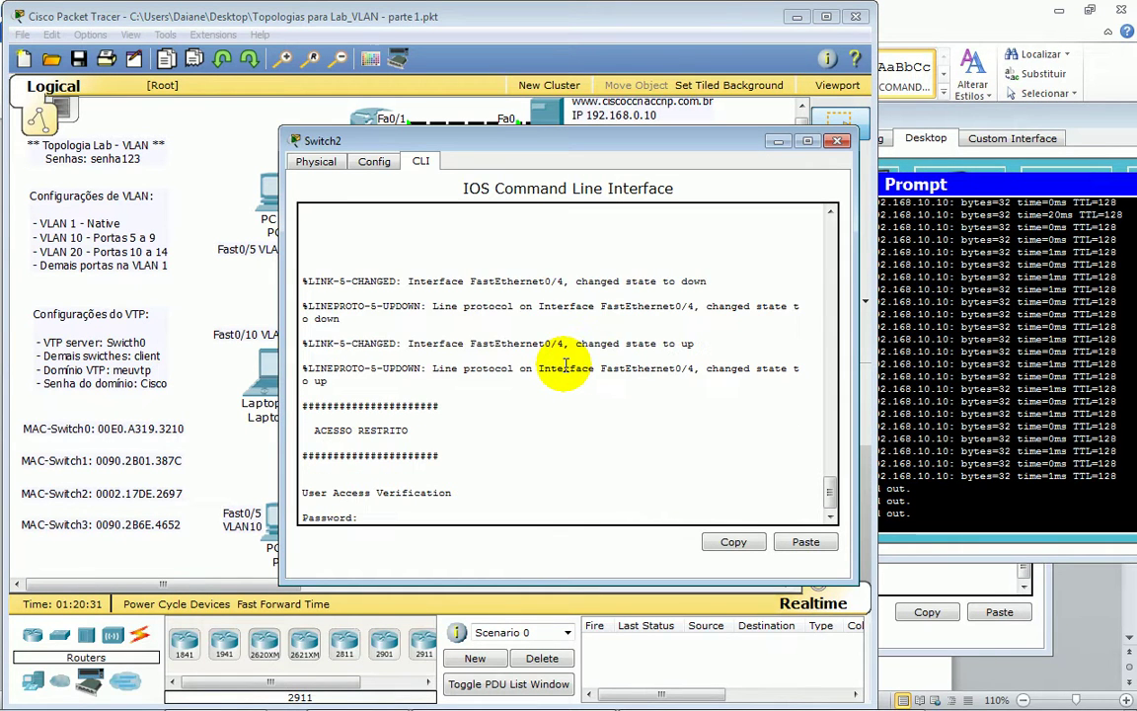
pyautogui.press('Return')
pyautogui.press('Return')
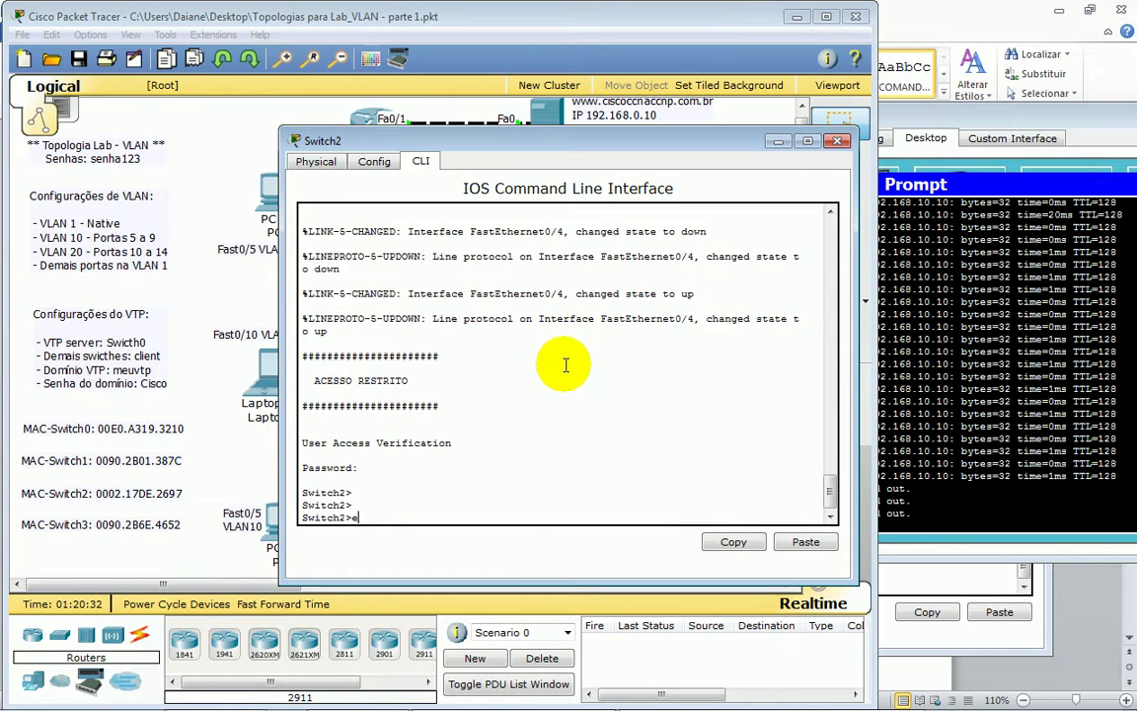
pyautogui.write('ena')
pyautogui.press('Return')
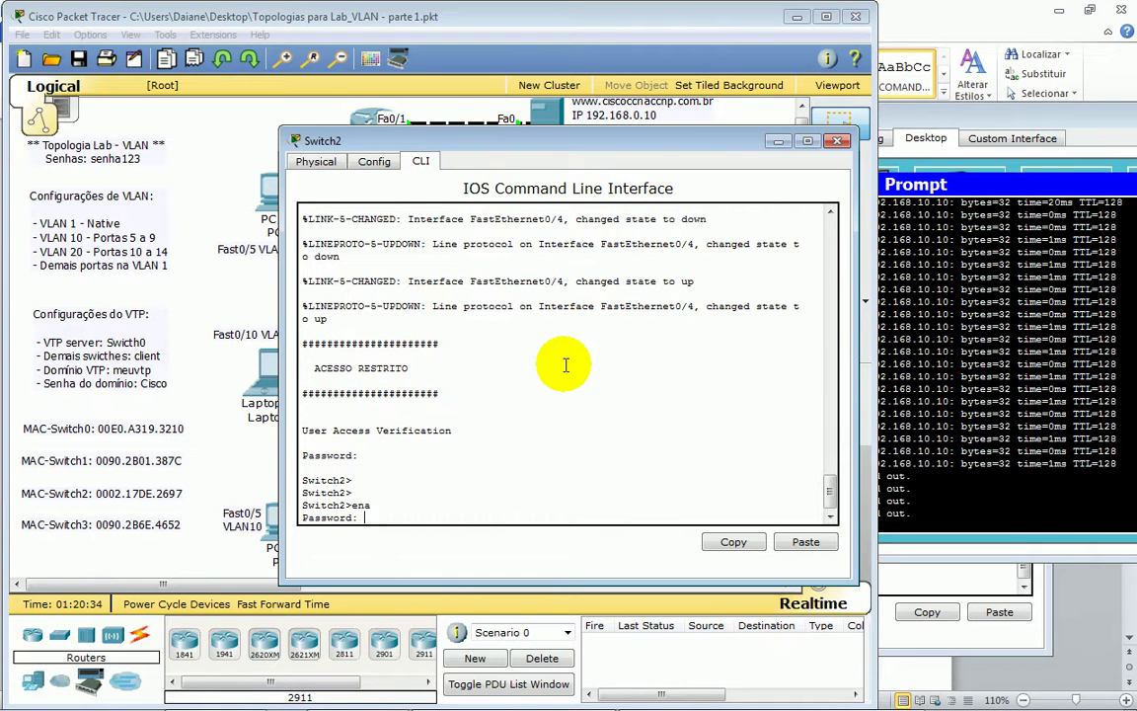
pyautogui.press('Return')
pyautogui.press('Return')
pyautogui.write('conf t')
pyautogui.press('Return')
pyautogui.press('Return')
# - Set Switch2 to spanning-tree mode rapid-pvst
pyautogui.write('sp')
pyautogui.press('Tab')
pyautogui.write('mo')
pyautogui.press('Tab')
pyautogui.write('ra')
pyautogui.press('Tab')
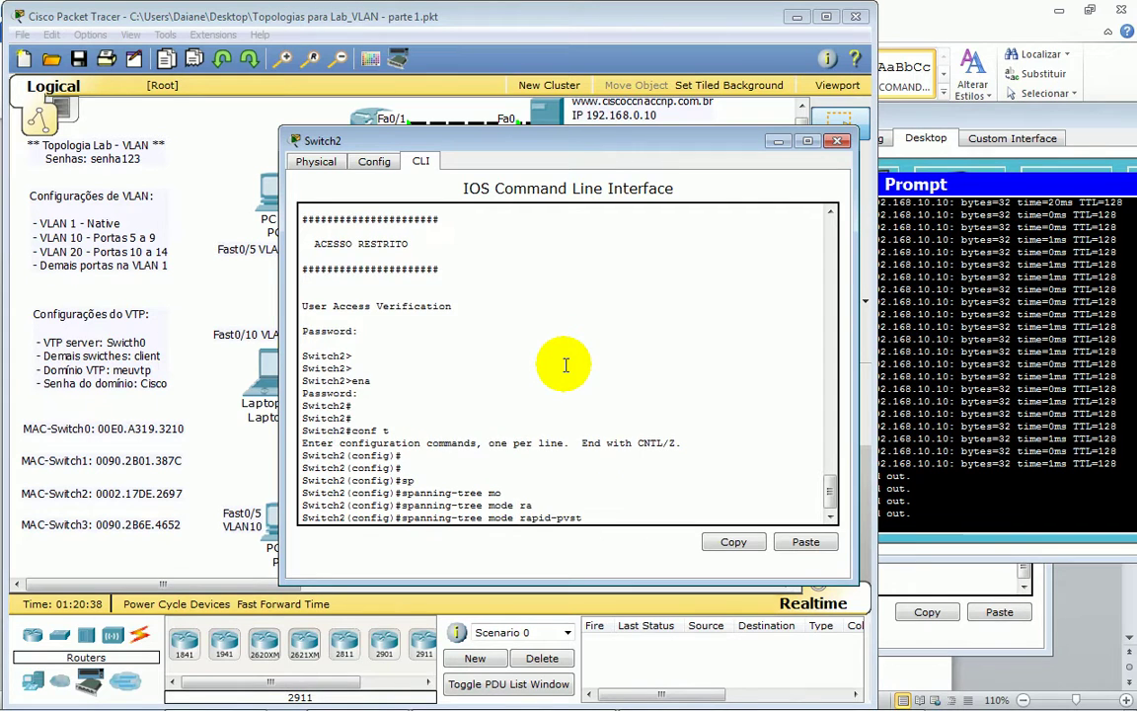
pyautogui.press('Return')
pyautogui.press('Return')
pyautogui.press('Return')
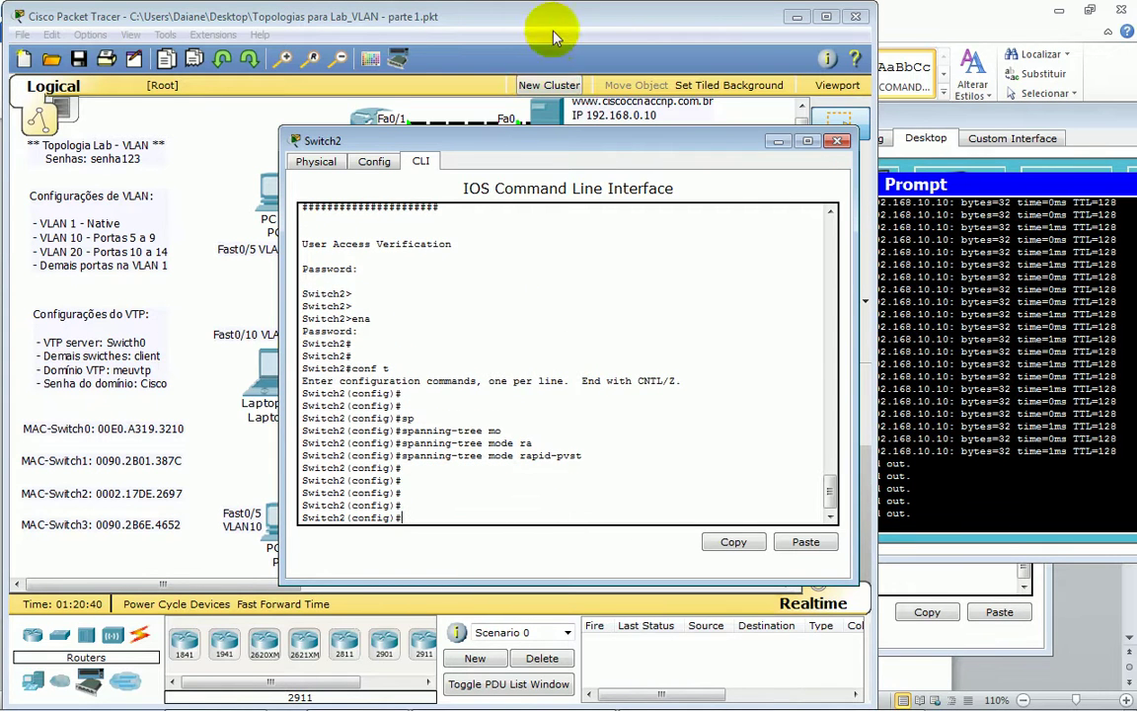
# - Log in to Switch3 and enter global configuration mode
pyautogui.click(498, 27)
pyautogui.click(373, 423)
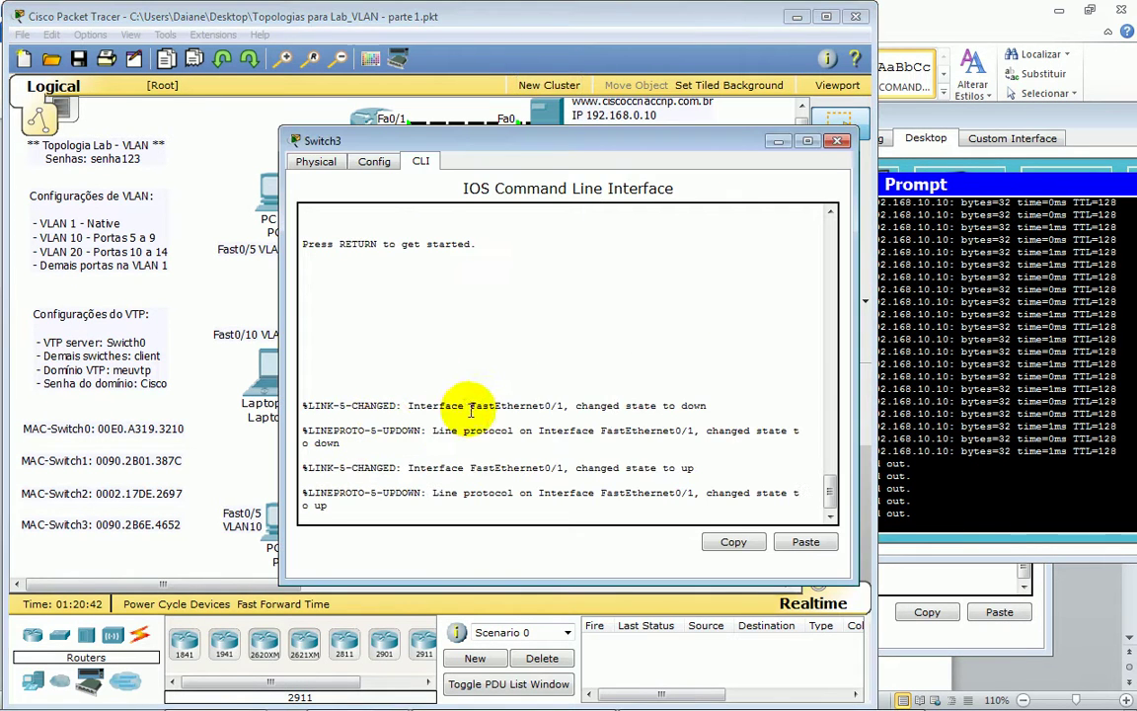
pyautogui.press('Return')
pyautogui.press('Return')
pyautogui.press('Return')
pyautogui.press('Return')
pyautogui.press('Return')
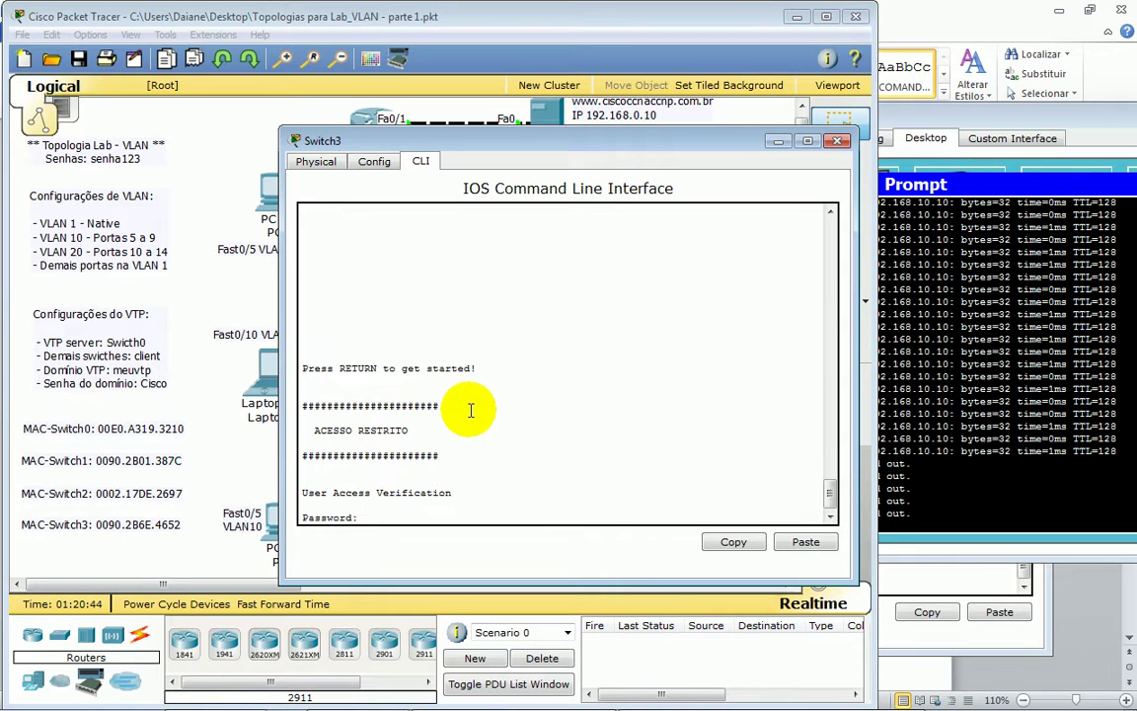
pyautogui.press('Return')
pyautogui.write('en')
pyautogui.press('Tab')
pyautogui.press('Return')
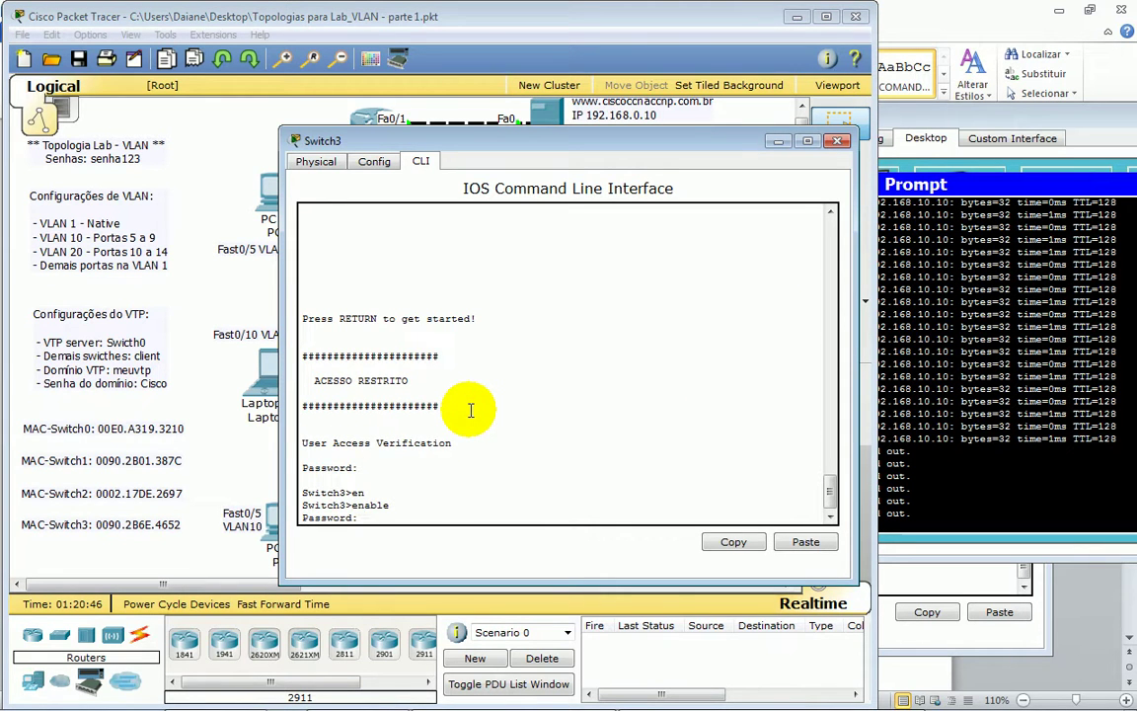
pyautogui.press('Return')
pyautogui.press('Return')
pyautogui.press('Return')
pyautogui.press('Return')
pyautogui.press('Return')
pyautogui.write('conf t')
pyautogui.press('Return')
pyautogui.press('Return')
# - Set Switch3 to spanning-tree mode rapid-pvst and save it with wr
pyautogui.write('spa')
pyautogui.press('Tab')
pyautogui.write('mo')
pyautogui.press('Tab')
pyautogui.write('ra')
pyautogui.press('Tab')
pyautogui.press('Return')
pyautogui.press('Return')
pyautogui.press('Return')
pyautogui.press('Return')
pyautogui.press('Return')
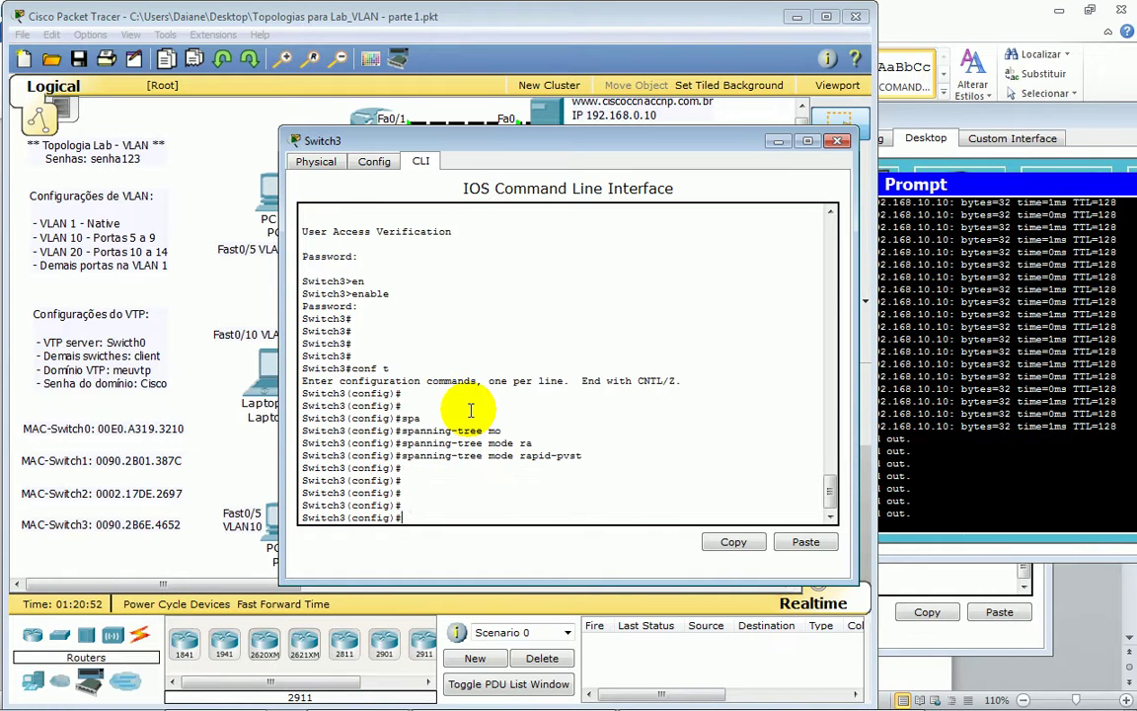
pyautogui.hotkey('ctrl', 'z')
pyautogui.press('Return')
pyautogui.press('Return')
pyautogui.press('Return')
pyautogui.write('wr')
pyautogui.press('Return')
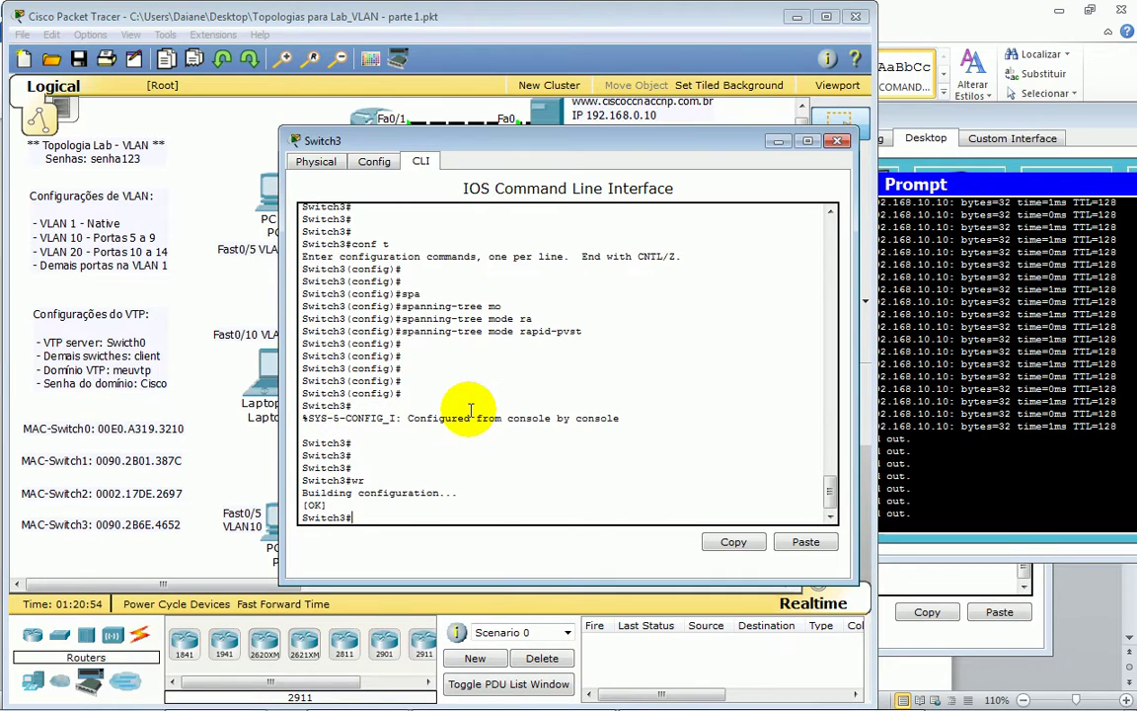
# - Save Switch2's running configuration with wr
pyautogui.click(564, 21)
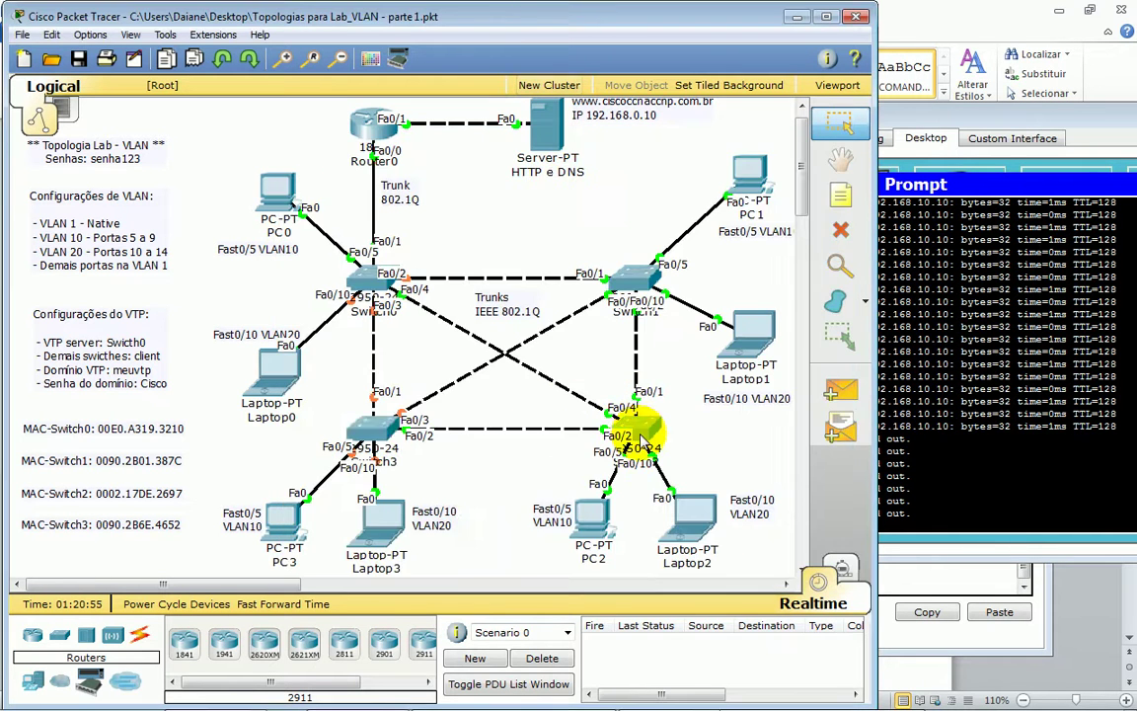
pyautogui.click(642, 439)
pyautogui.press('Return')
pyautogui.press('Return')
pyautogui.press('Return')
pyautogui.hotkey('ctrl', 'z')
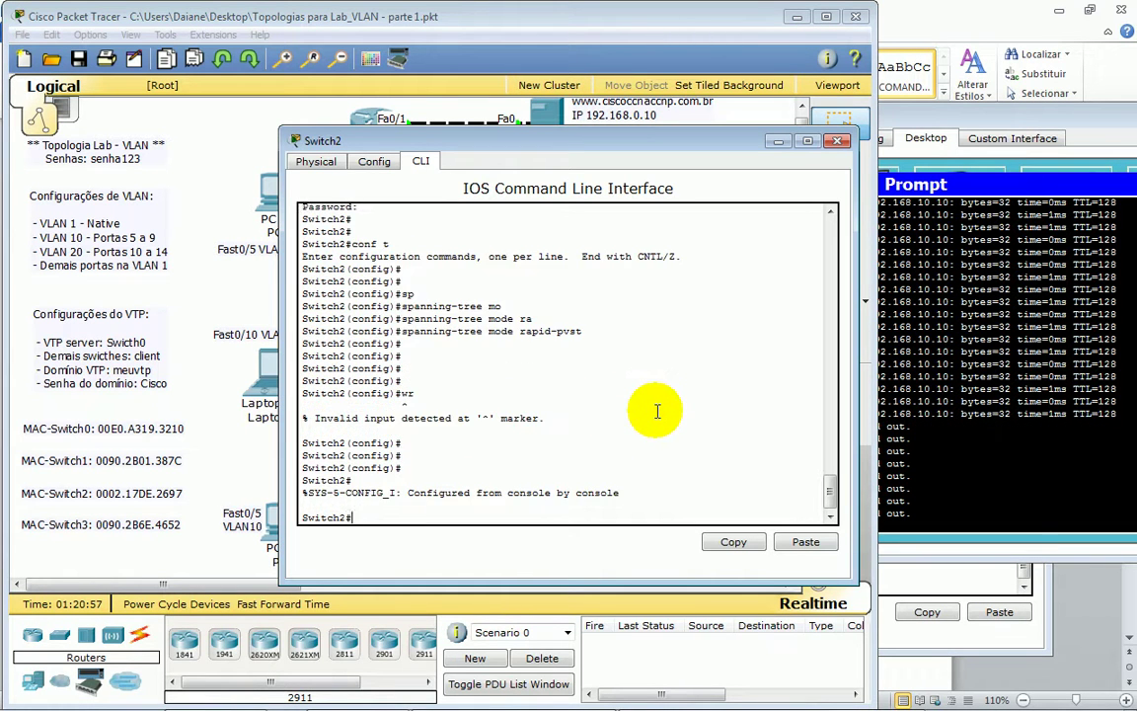
pyautogui.write('wr')
pyautogui.press('Return')
pyautogui.press('Return')
pyautogui.press('Return')
# - On Switch1, copy running-config to startup-config
pyautogui.click(607, 13)
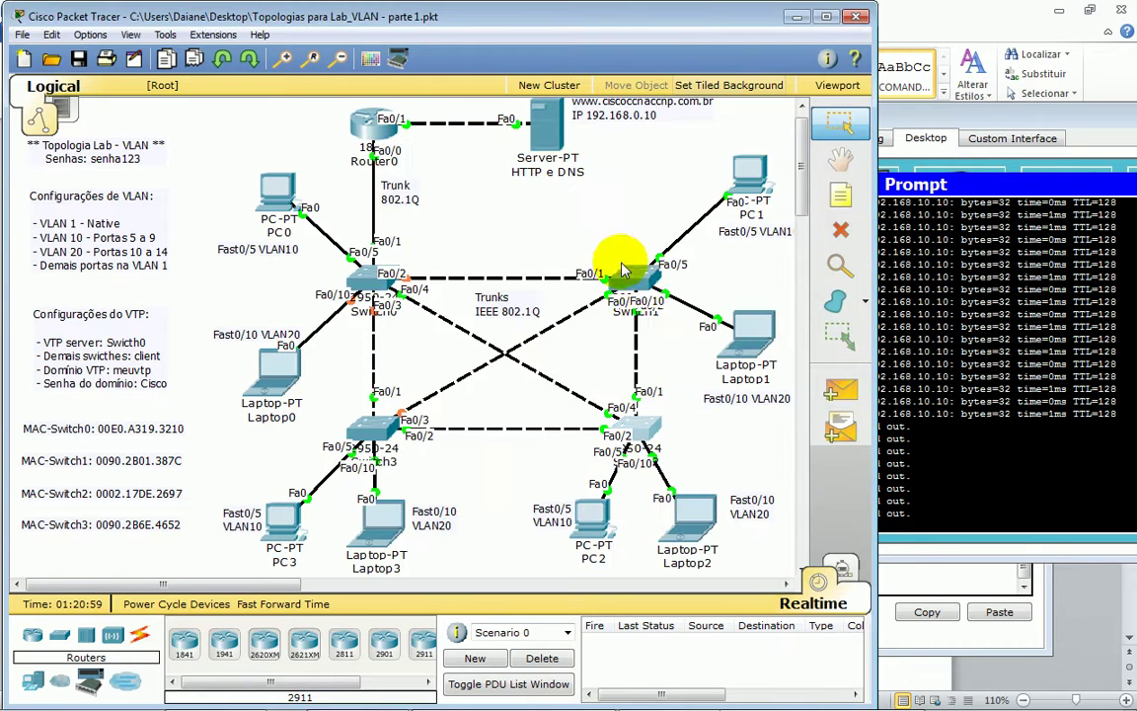
pyautogui.click(573, 247)
pyautogui.press('Return')
pyautogui.press('Return')
pyautogui.press('Return')
pyautogui.press('Return')
pyautogui.press('Return')
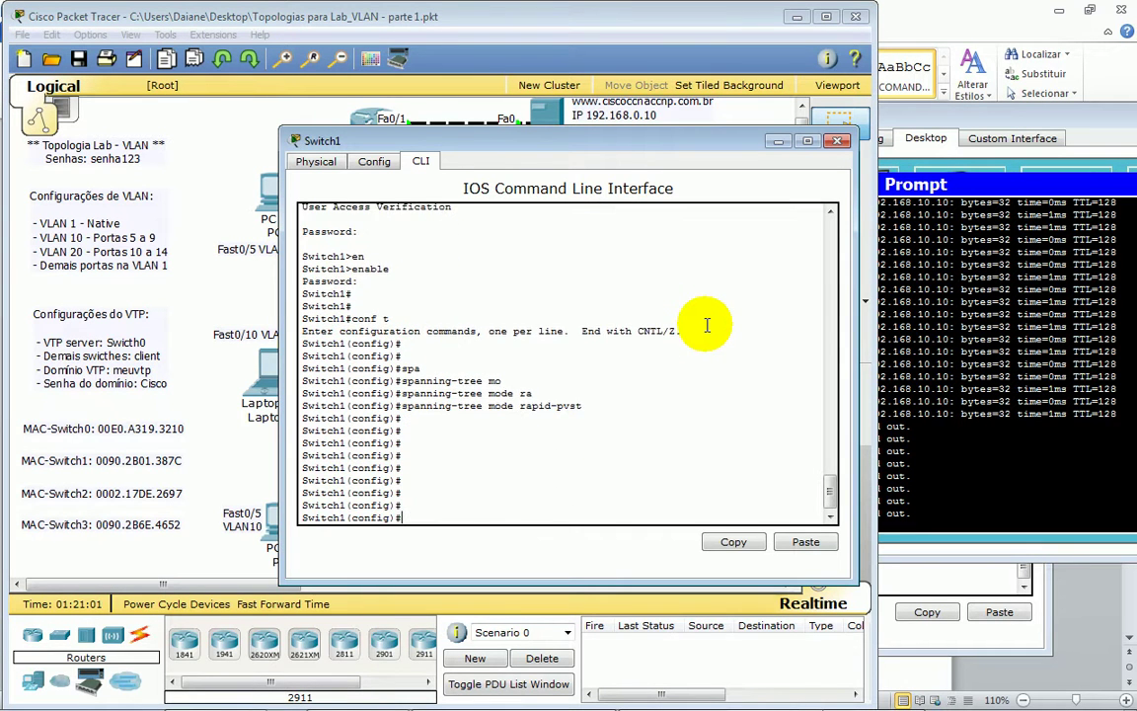
pyautogui.hotkey('ctrl', 'z')
pyautogui.press('Return')
pyautogui.press('Return')
pyautogui.write('cop')
pyautogui.press('Tab')
pyautogui.write('run')
pyautogui.press('Tab')
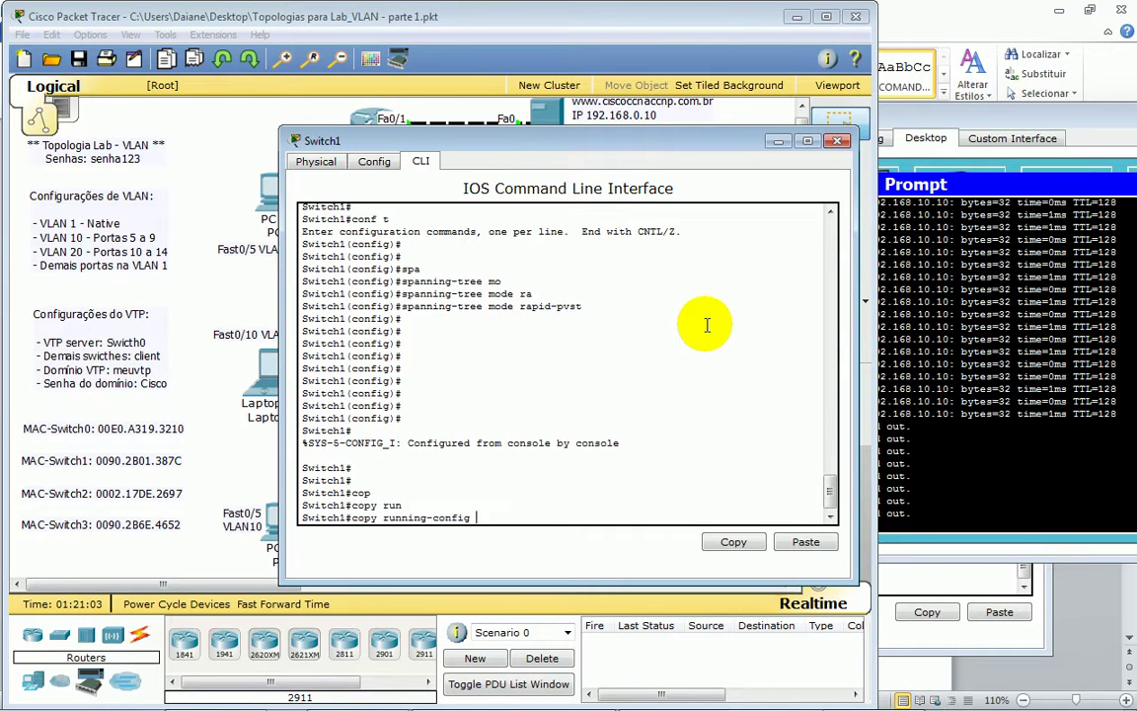
pyautogui.write('star')
pyautogui.press('Tab')
pyautogui.press('Return')
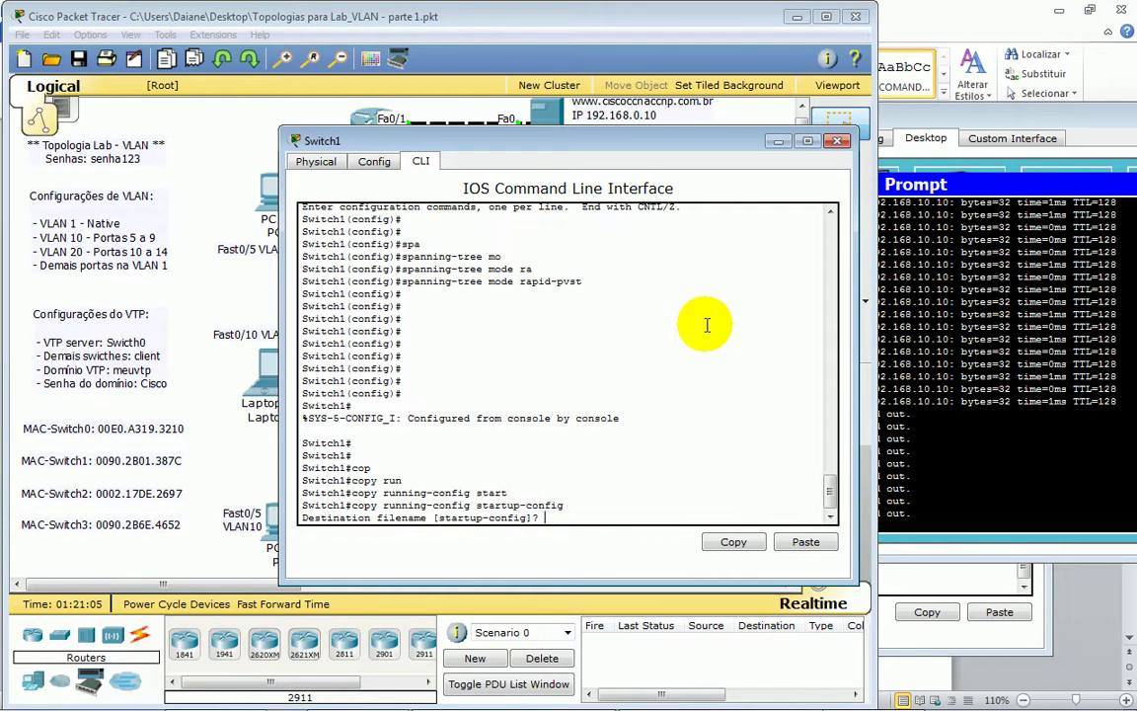
pyautogui.press('Return')
pyautogui.press('Return')
pyautogui.press('Return')
pyautogui.press('Return')
# - Save Switch0's running configuration with wr
pyautogui.click(599, 35)
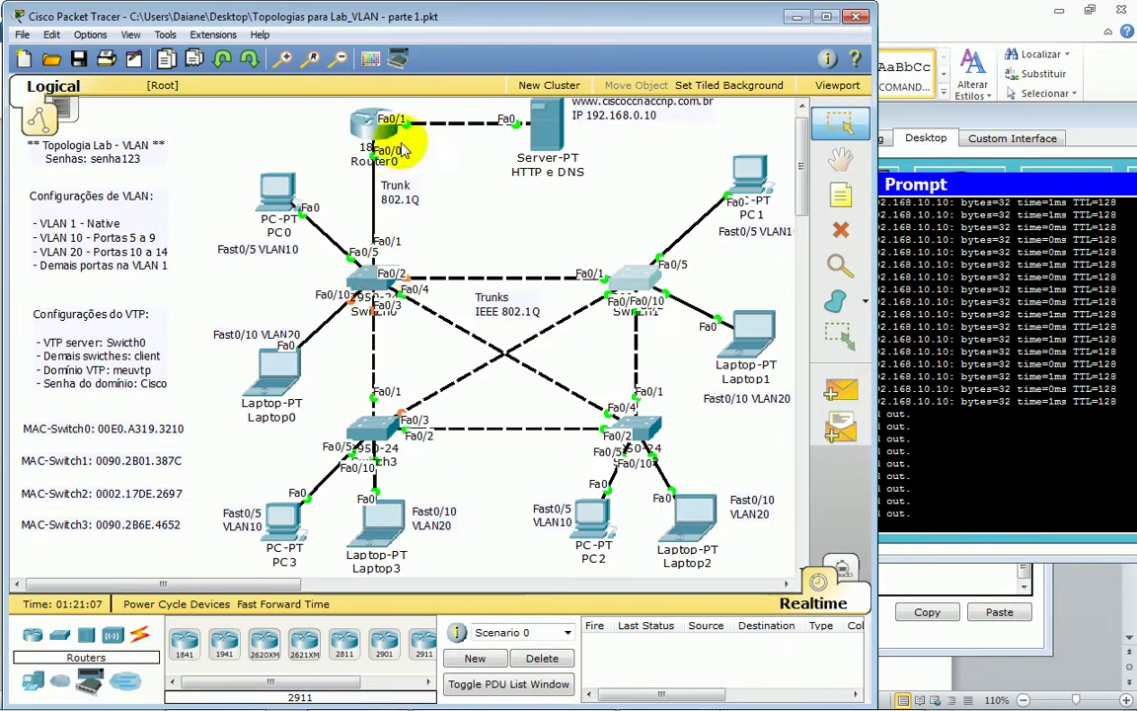
pyautogui.click(371, 283)
pyautogui.press('Return')
pyautogui.press('Return')
pyautogui.hotkey('ctrl', 'z')
pyautogui.press('Return')
pyautogui.press('Return')
pyautogui.write('wr')
pyautogui.press('Return')
pyautogui.press('Return')
pyautogui.press('Return')
pyautogui.press('Return')
pyautogui.press('Return')
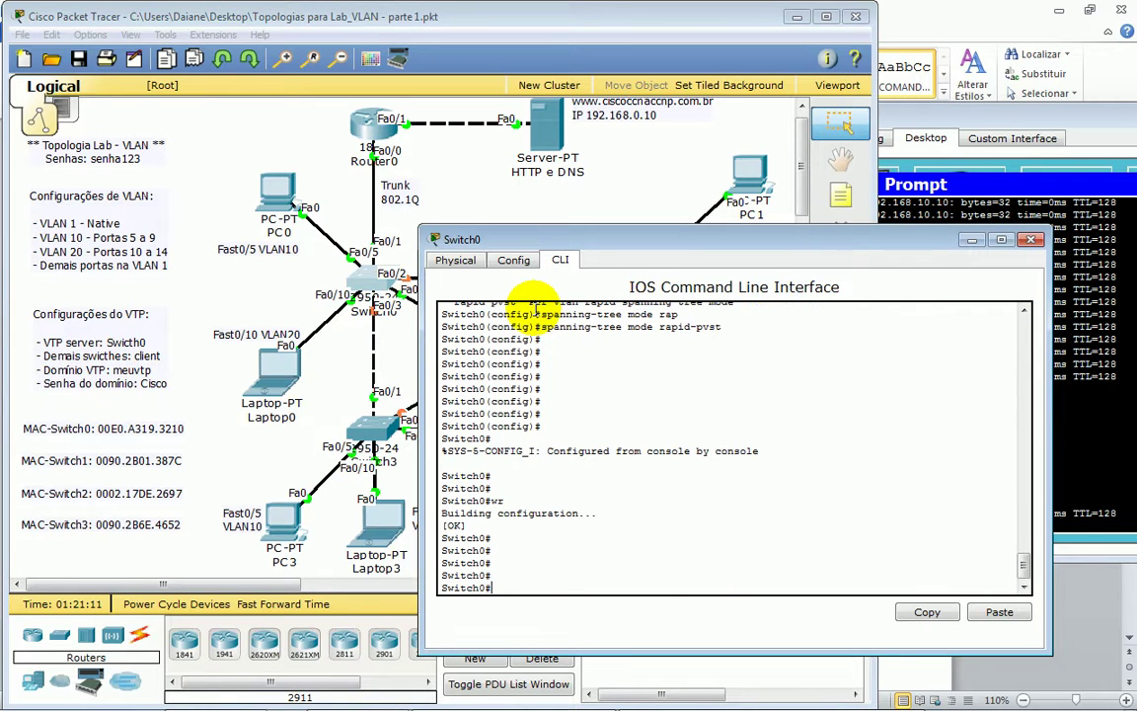
# - Check PC1's ping replies, then reposition and narrow Switch0's console window
pyautogui.click(1088, 358)
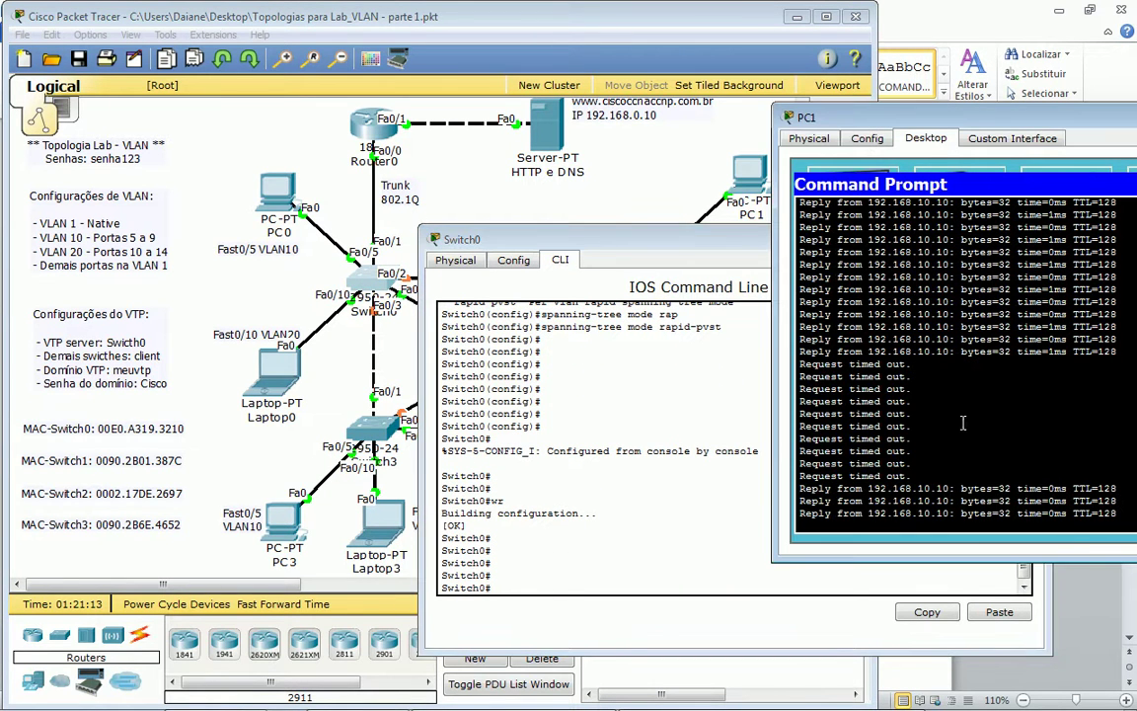
pyautogui.moveTo(648, 249); pyautogui.dragTo(665, 278)
pyautogui.click(562, 217)
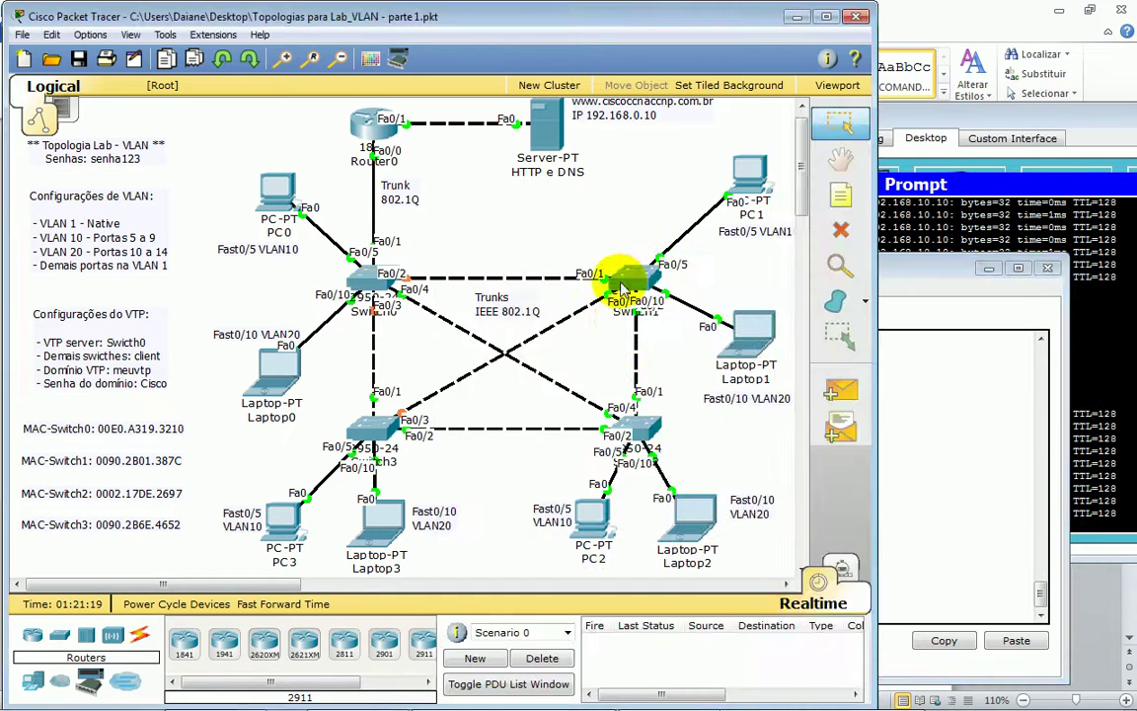
pyautogui.moveTo(902, 277); pyautogui.dragTo(921, 283)
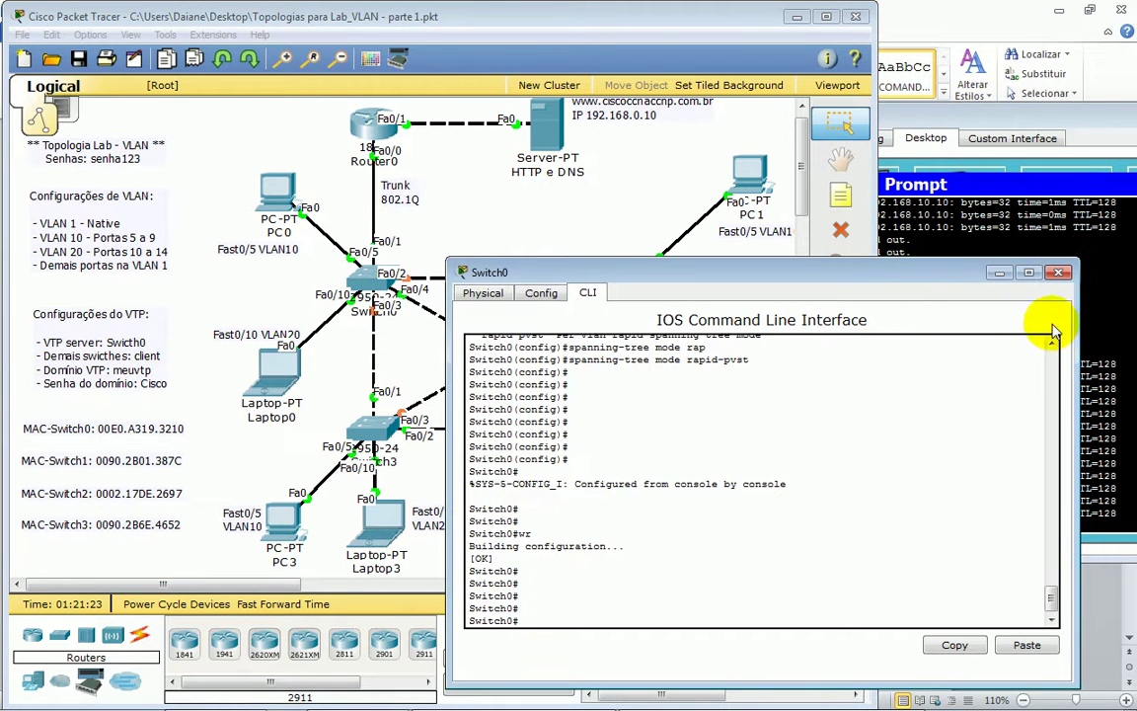
pyautogui.moveTo(1086, 326); pyautogui.dragTo(915, 327)
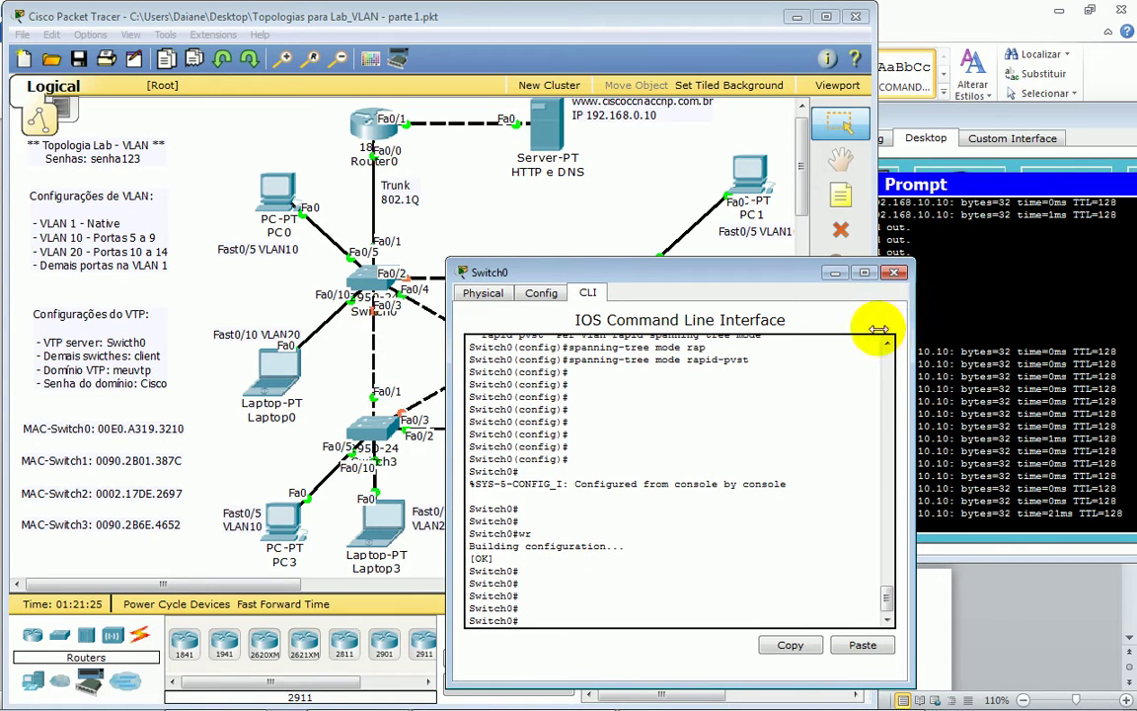
pyautogui.click(731, 602)
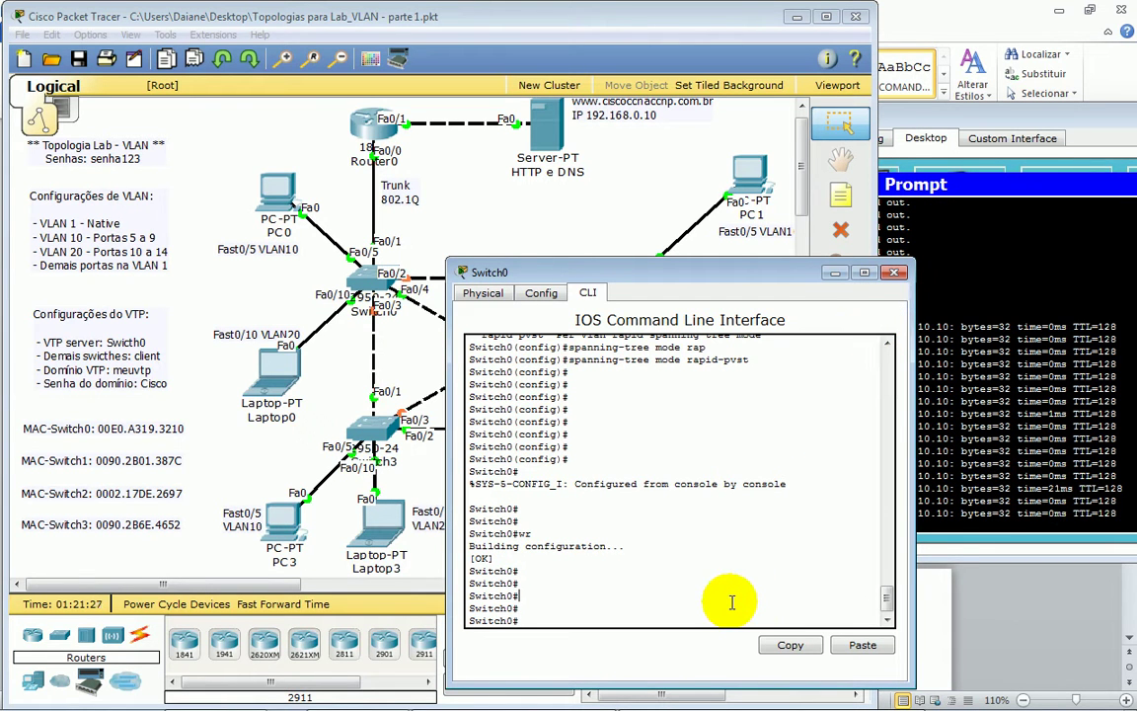
# - Reload Switch0 and log back in after it boots
pyautogui.press('Return')
pyautogui.press('Return')
pyautogui.press('Return')
pyautogui.press('Return')
pyautogui.press('Return')
pyautogui.press('Return')
pyautogui.press('Return')
pyautogui.write('reload')
pyautogui.press('Return')
pyautogui.press('Return')
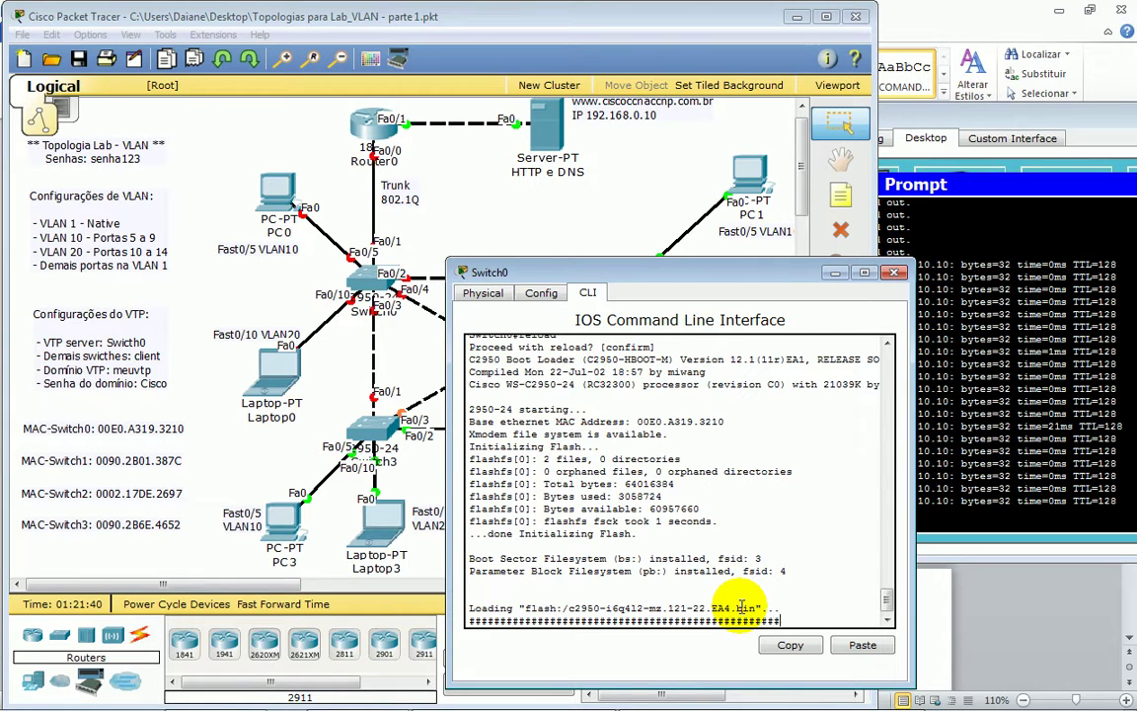
pyautogui.press('Return')
pyautogui.press('Return')
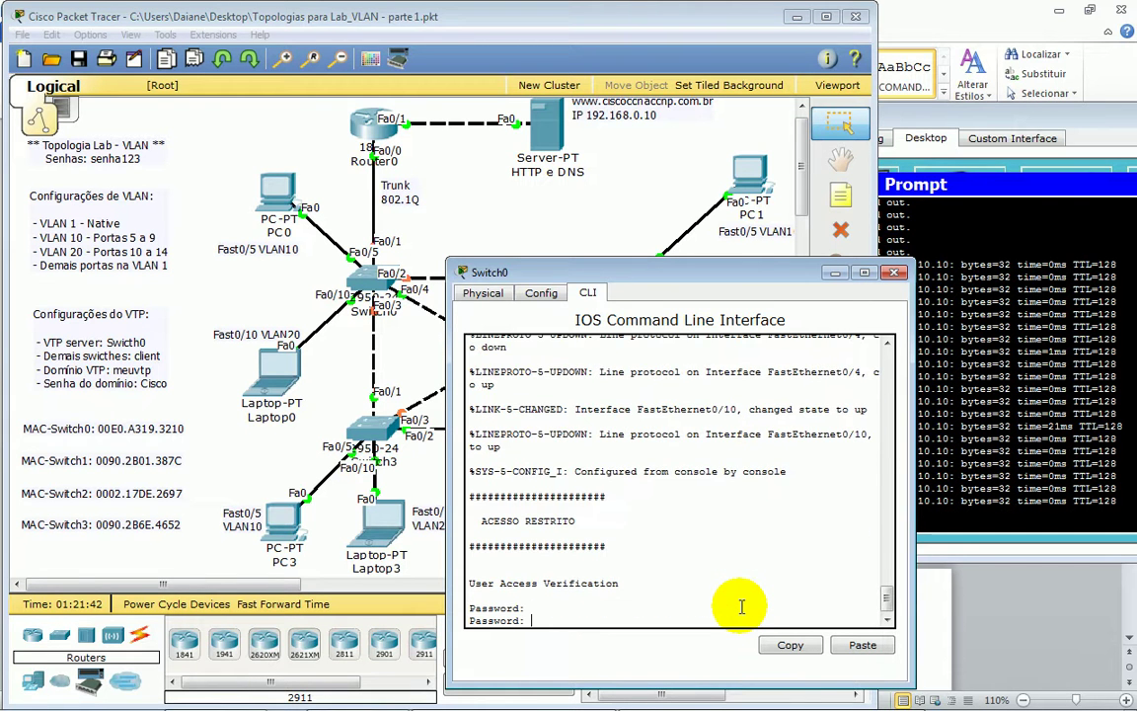
pyautogui.press('Return')
# - Enter enable mode and run show spanning-tree vlan 10 on Switch0
pyautogui.press('Return')
pyautogui.write('en')
pyautogui.press('Tab')
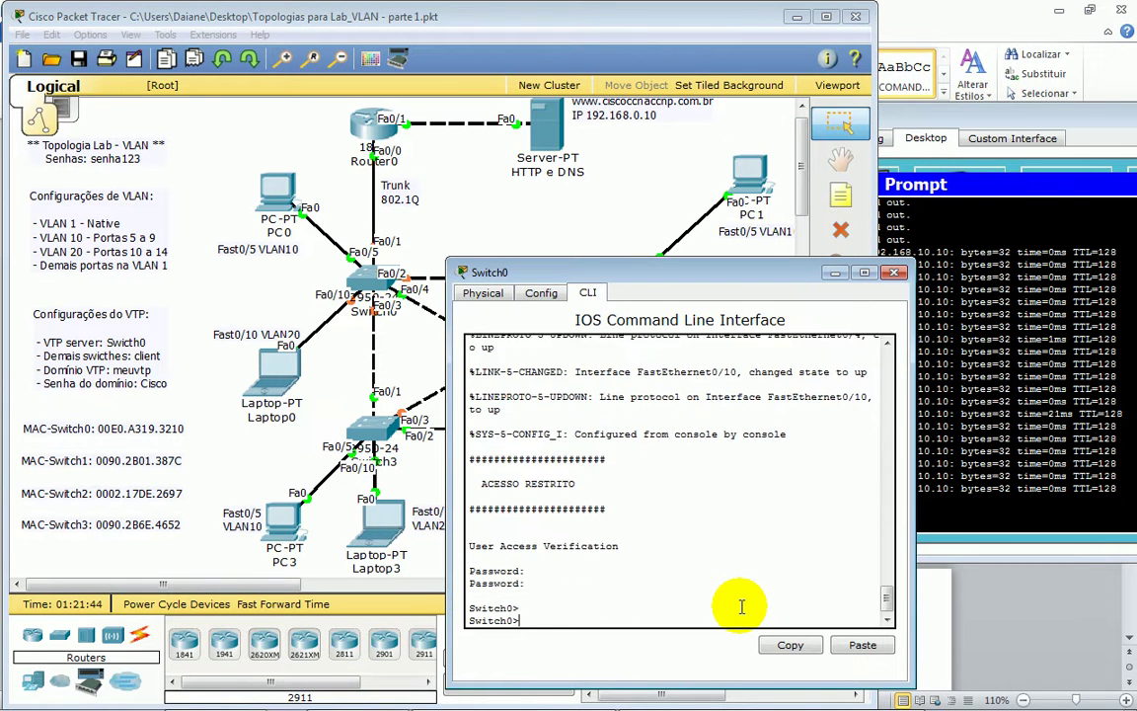
pyautogui.press('Return')
pyautogui.press('Return')
pyautogui.press('Return')
pyautogui.press('Return')
pyautogui.press('Return')
pyautogui.write('sh')
pyautogui.press('Tab')
pyautogui.write('sp')
pyautogui.press('Tab')
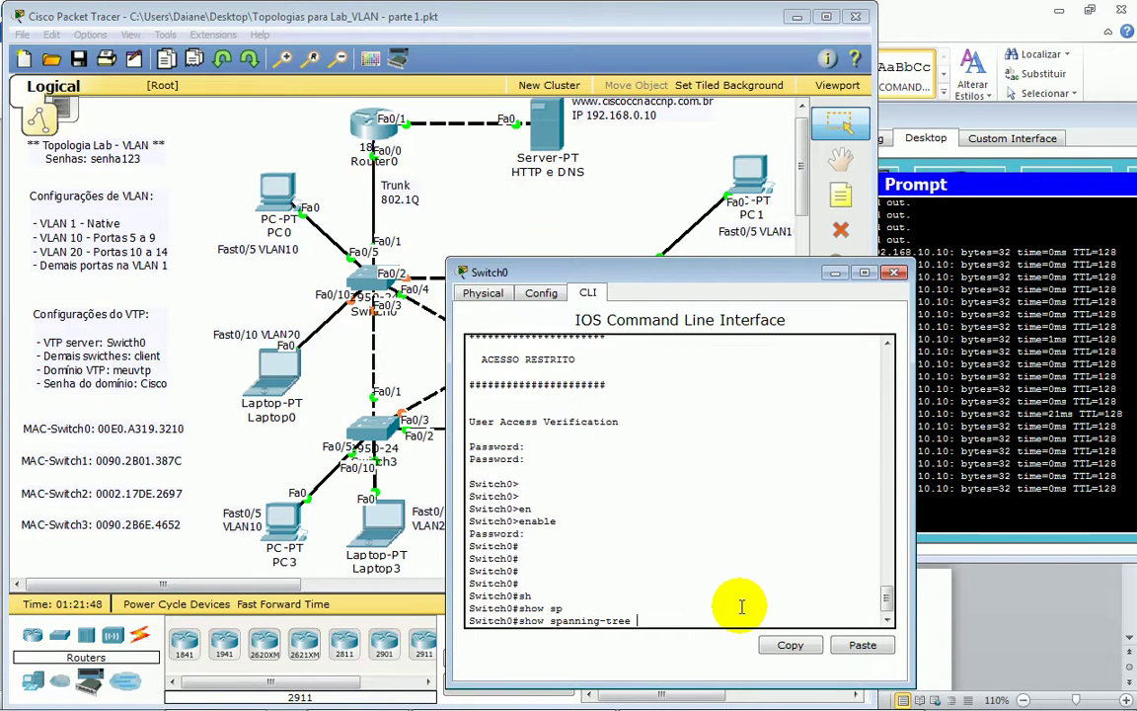
pyautogui.write('vl')
pyautogui.press('Tab')
pyautogui.write('10')
pyautogui.press('Return')
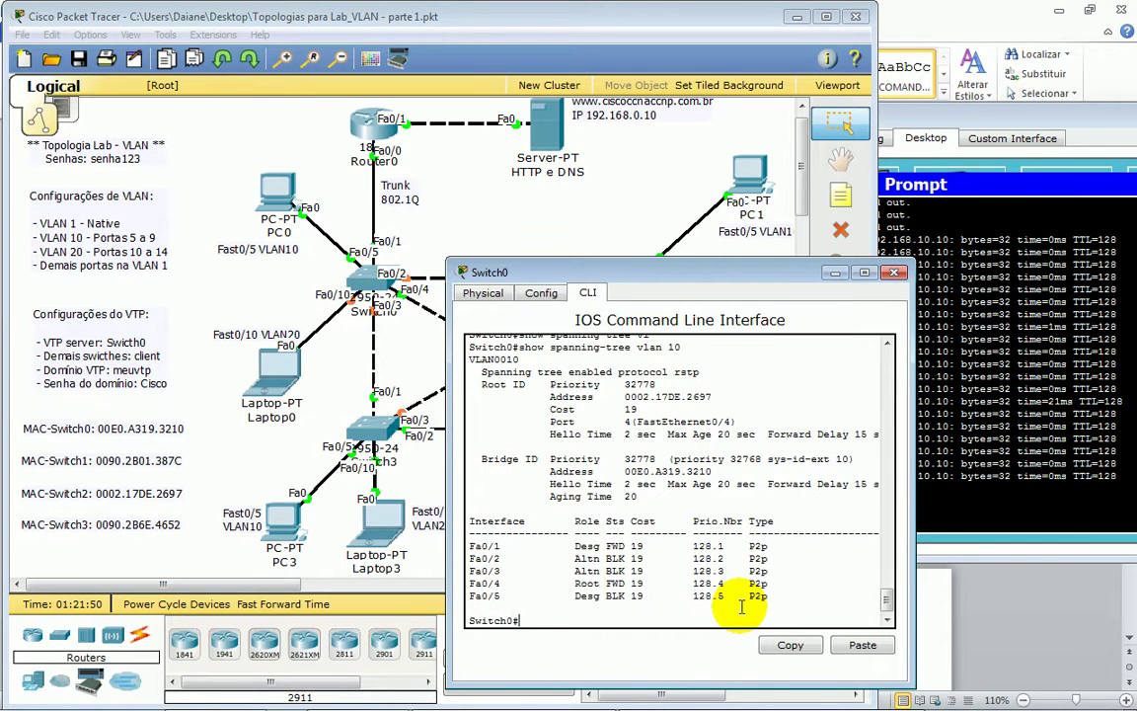
# - Review the VLAN 10 output, highlighting Fa0/5's learning state
pyautogui.click(380, 197)
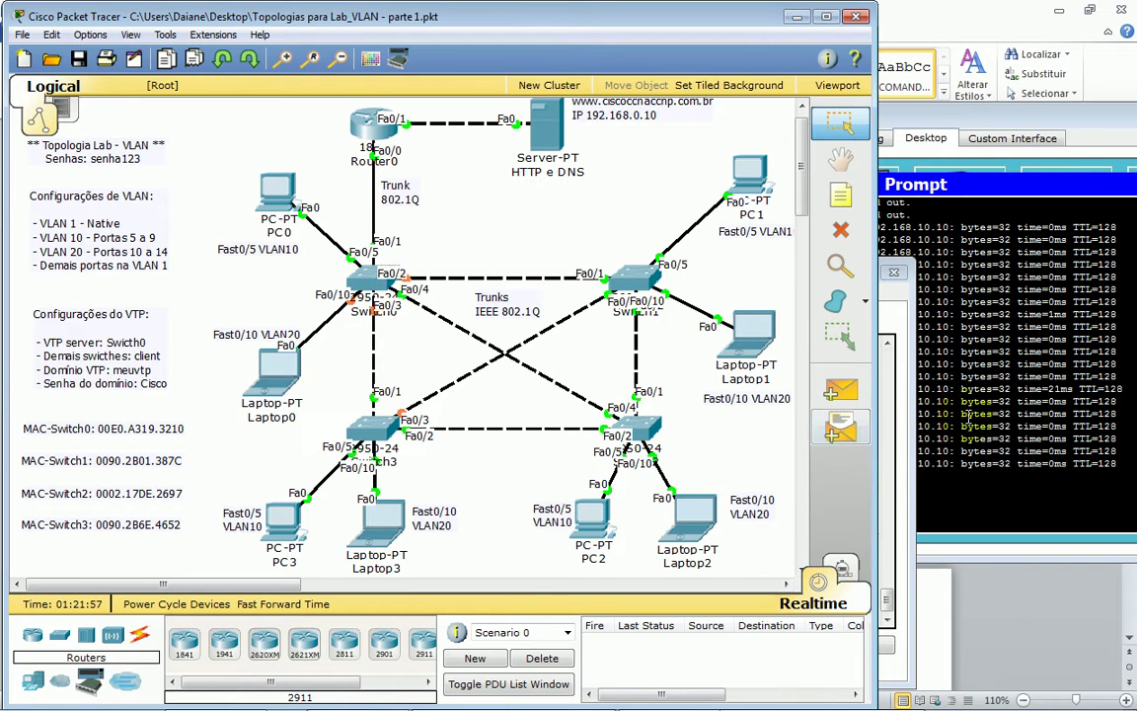
pyautogui.click(881, 454)
pyautogui.scroll(-8, 740, 518)
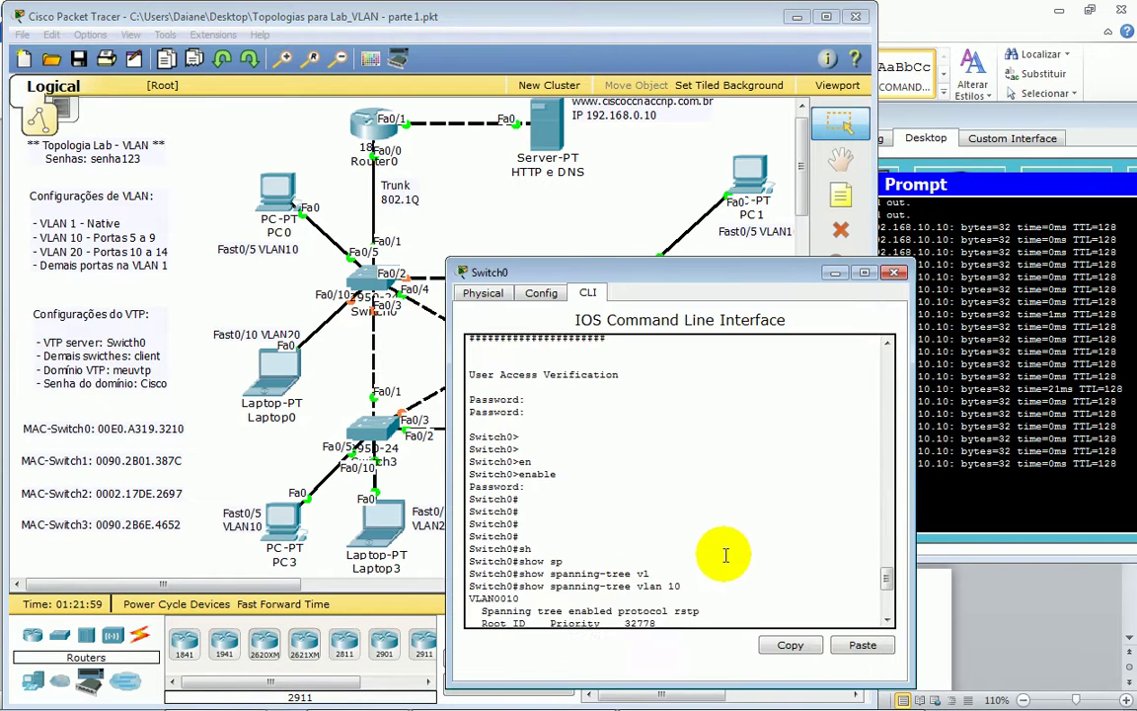
pyautogui.scroll(-1, 720, 557)
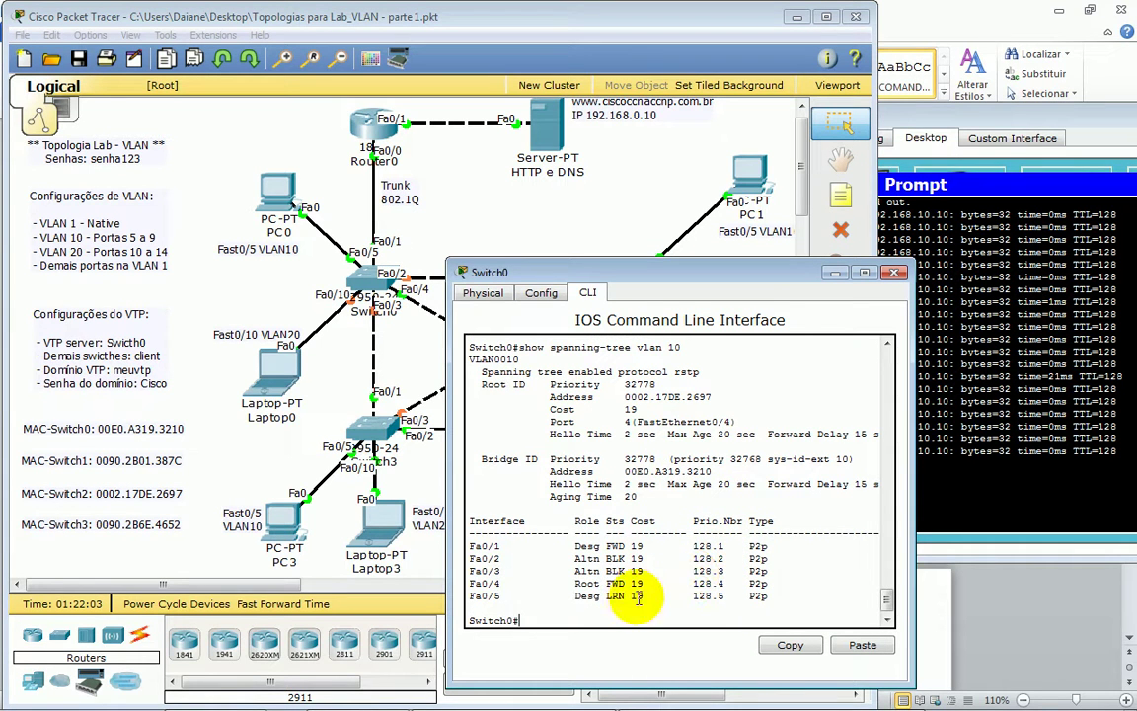
pyautogui.moveTo(561, 597); pyautogui.dragTo(620, 599)
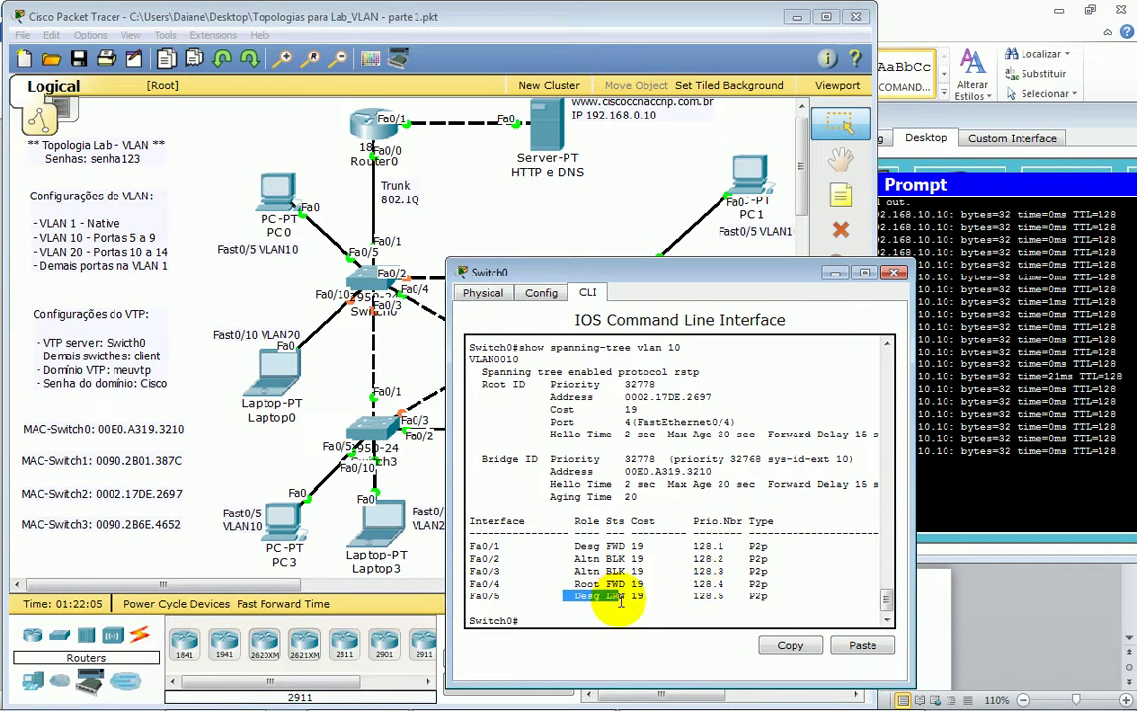
pyautogui.click(570, 523)
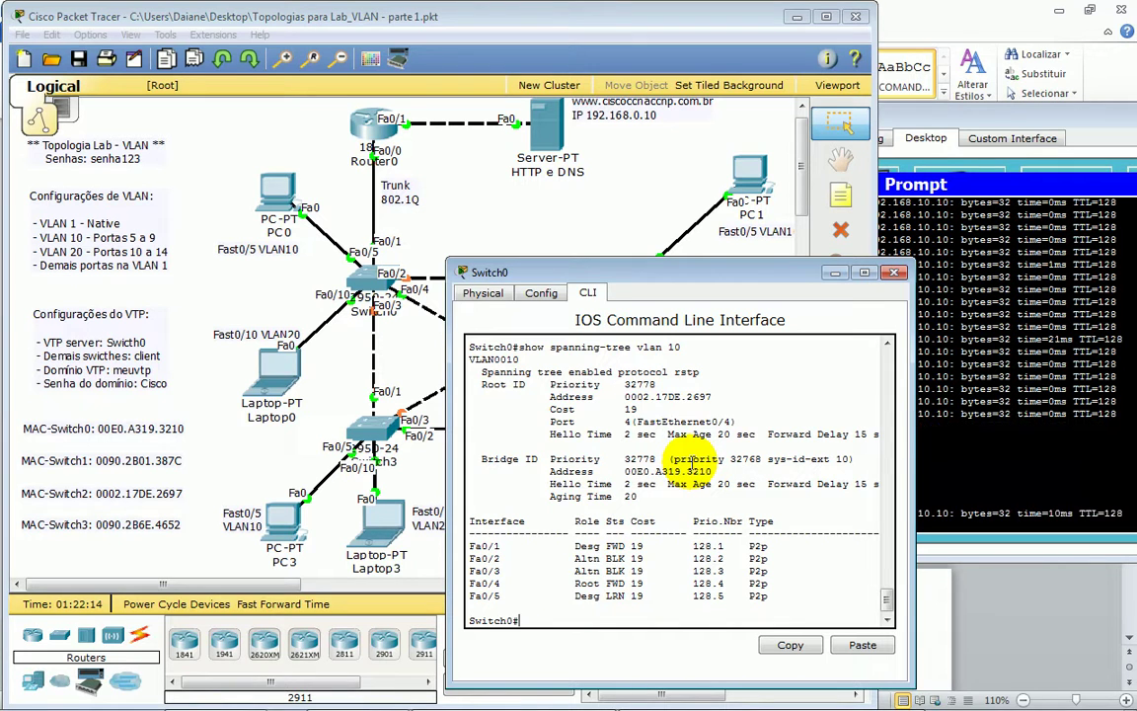
# - Rerun the VLAN 10 spanning-tree display and return to the topology
pyautogui.press('Return')
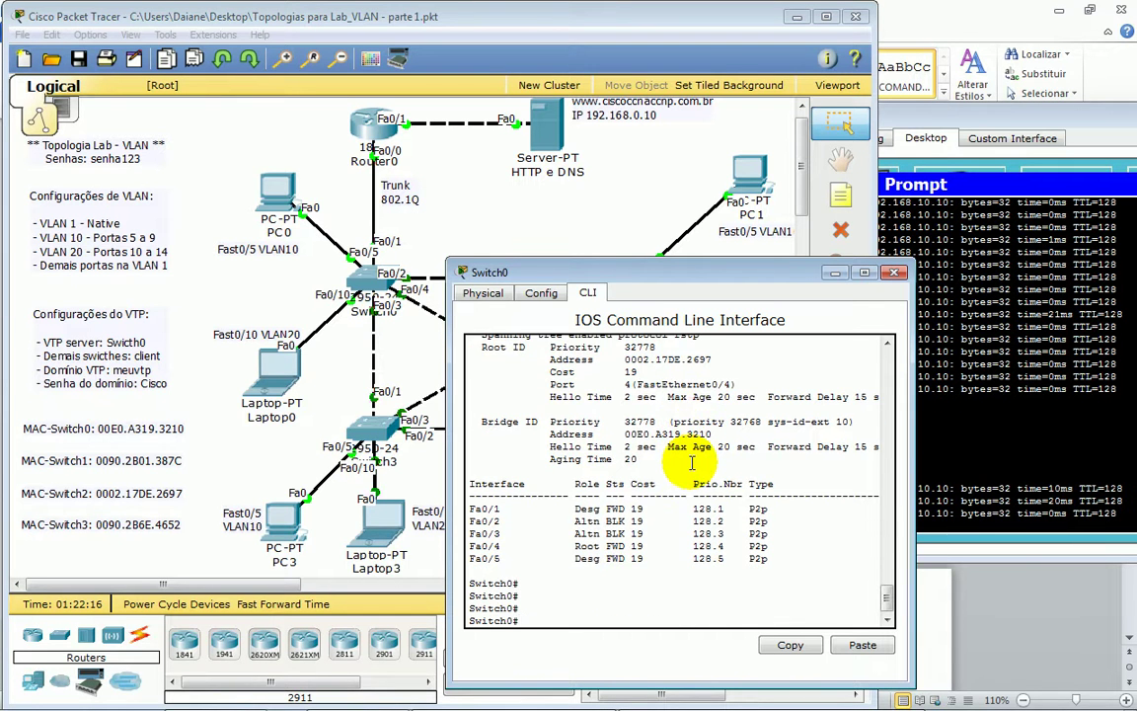
pyautogui.press('Return')
pyautogui.press('Return')
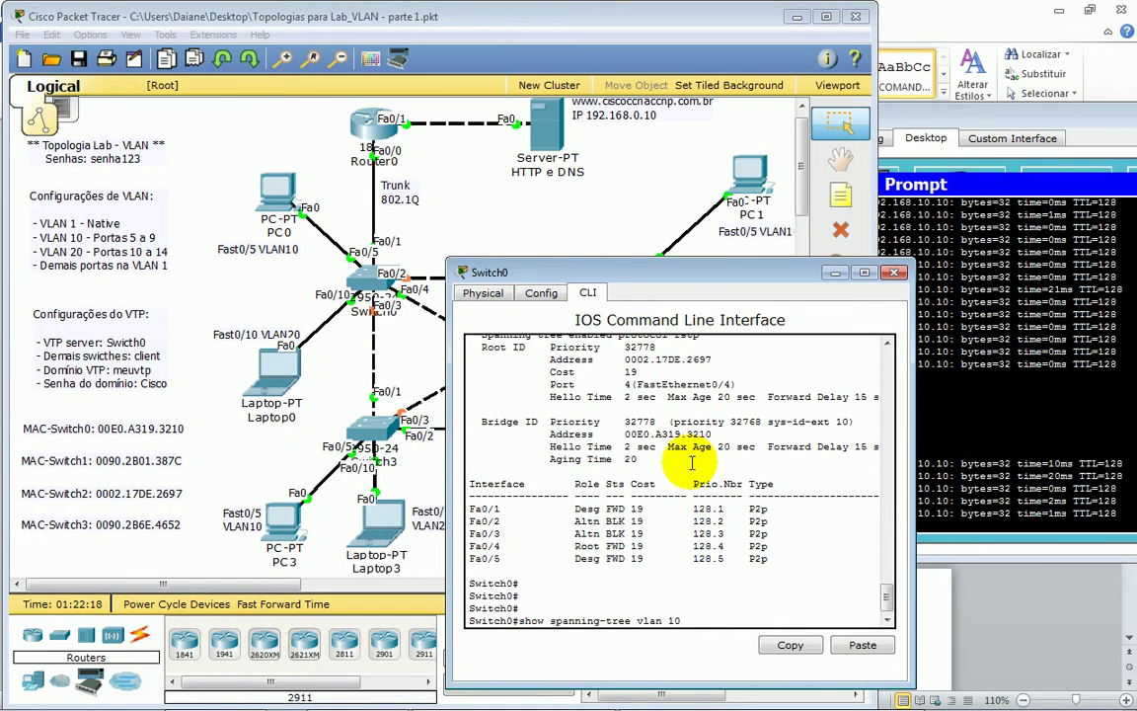
pyautogui.press('Return')
pyautogui.press('Return')
pyautogui.press('Return')
pyautogui.press('Return')
pyautogui.press('Return')
pyautogui.press('Return')
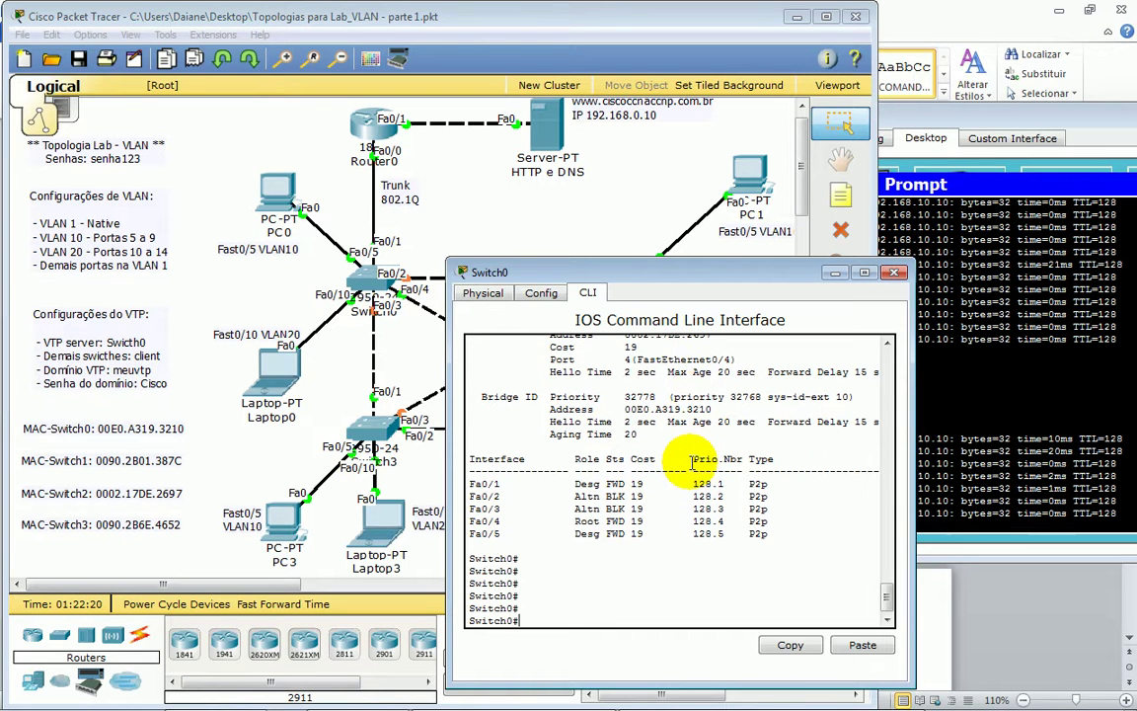
pyautogui.moveTo(721, 281); pyautogui.dragTo(736, 281)
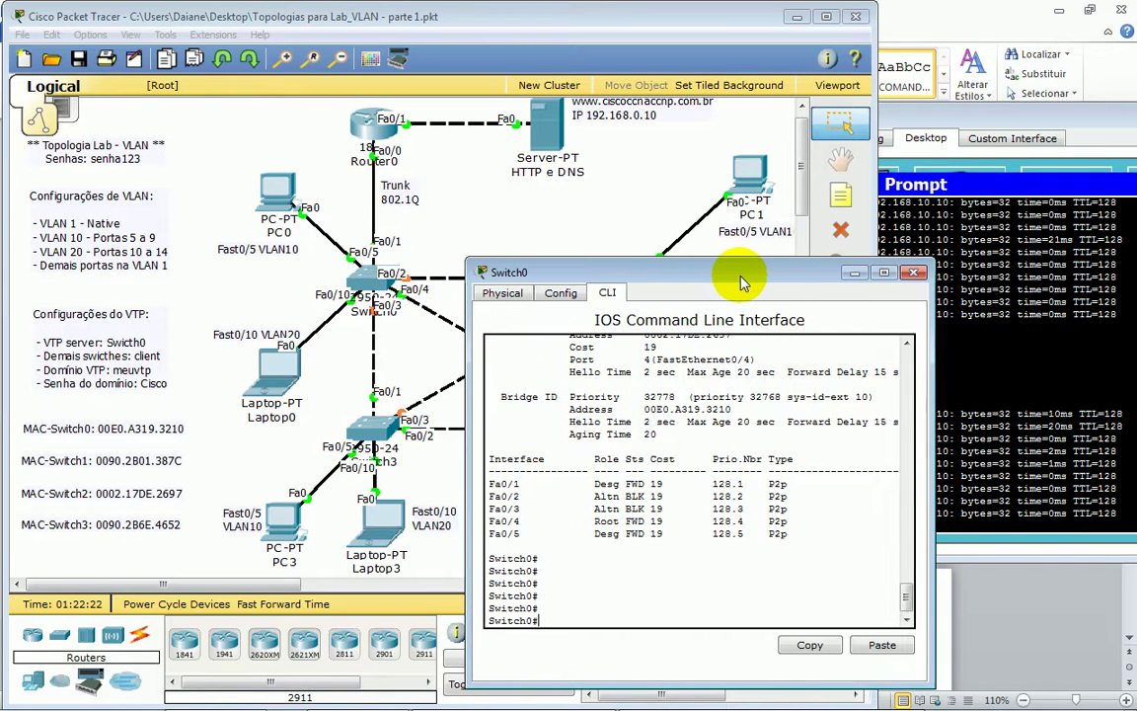
pyautogui.click(413, 301)
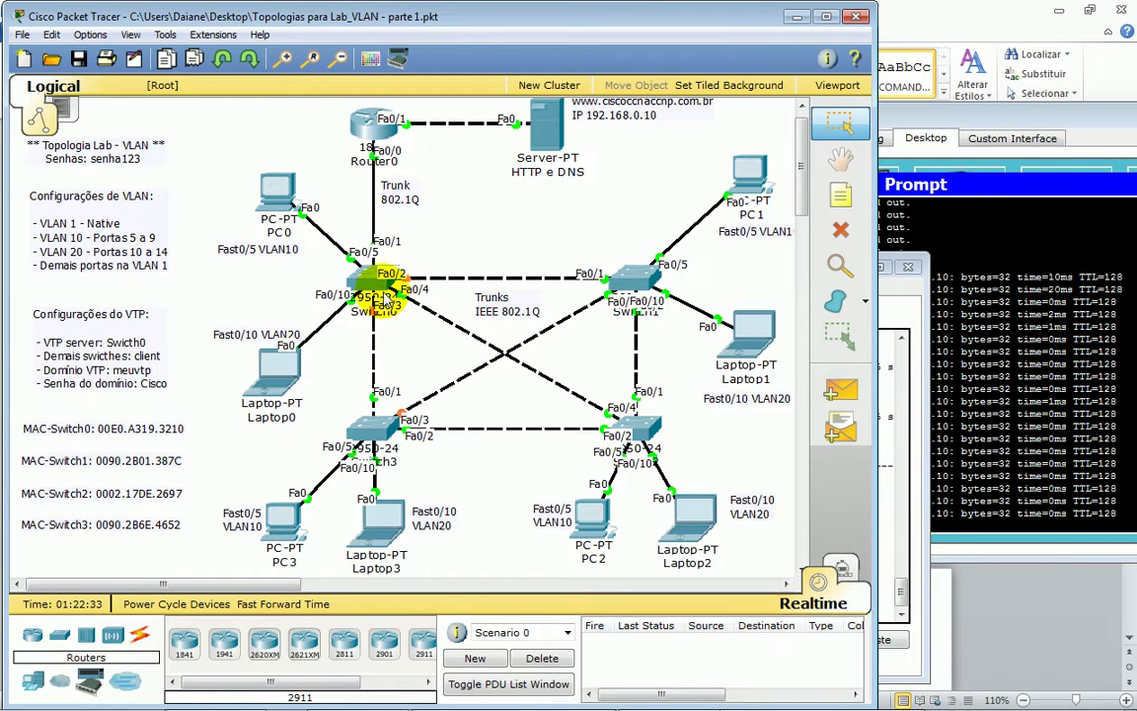
# - Rerun VLAN 10 spanning-tree on Switch0; highlight rows Fa0/4 root, Fa0/2 and Fa0/3 alternate
pyautogui.click(894, 500)
pyautogui.press('Return')
pyautogui.moveTo(483, 578); pyautogui.dragTo(610, 580)
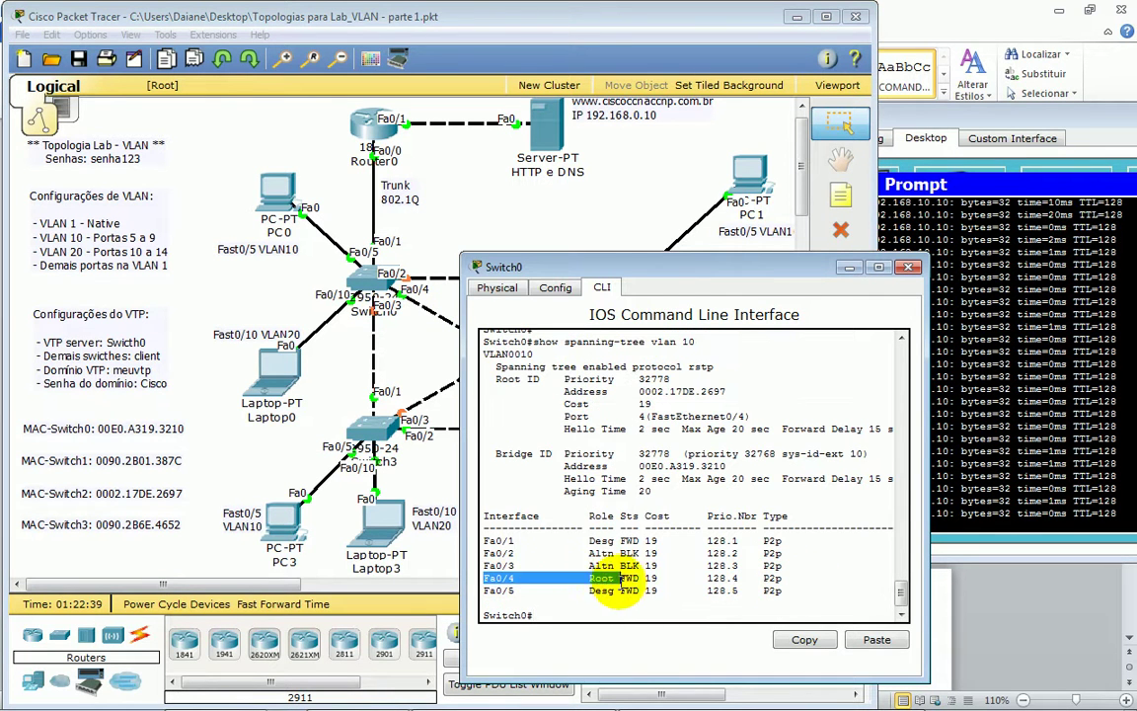
pyautogui.moveTo(486, 552); pyautogui.dragTo(620, 554)
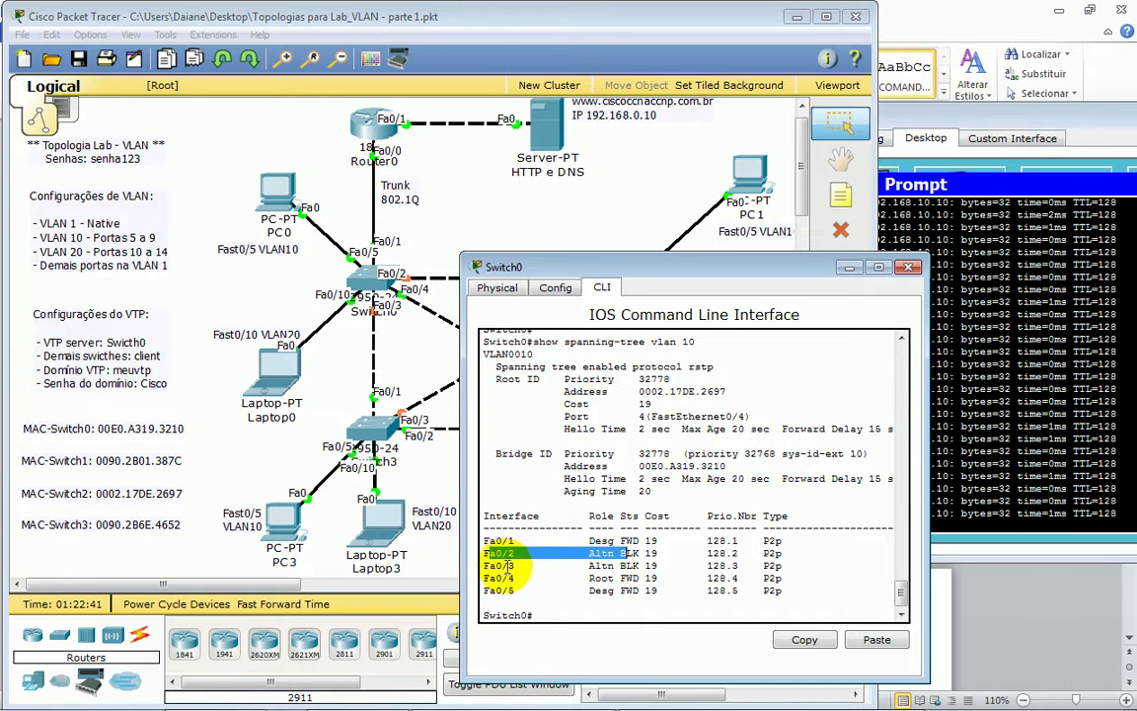
pyautogui.moveTo(484, 565); pyautogui.dragTo(617, 566)
pyautogui.click(603, 609)
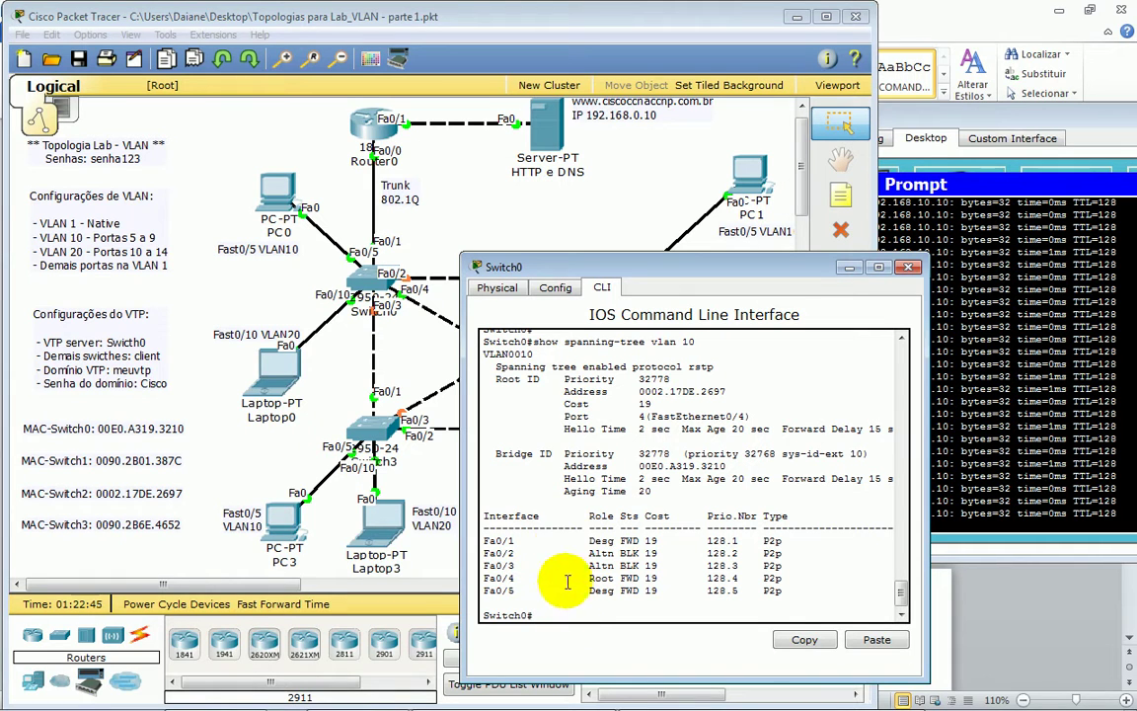
# - Shut down interface FastEthernet 0/4 on Switch0
pyautogui.write('conf t')
pyautogui.press('Return')
pyautogui.press('Return')
pyautogui.press('Return')
pyautogui.write('in')
pyautogui.press('Tab')
pyautogui.write('fas')
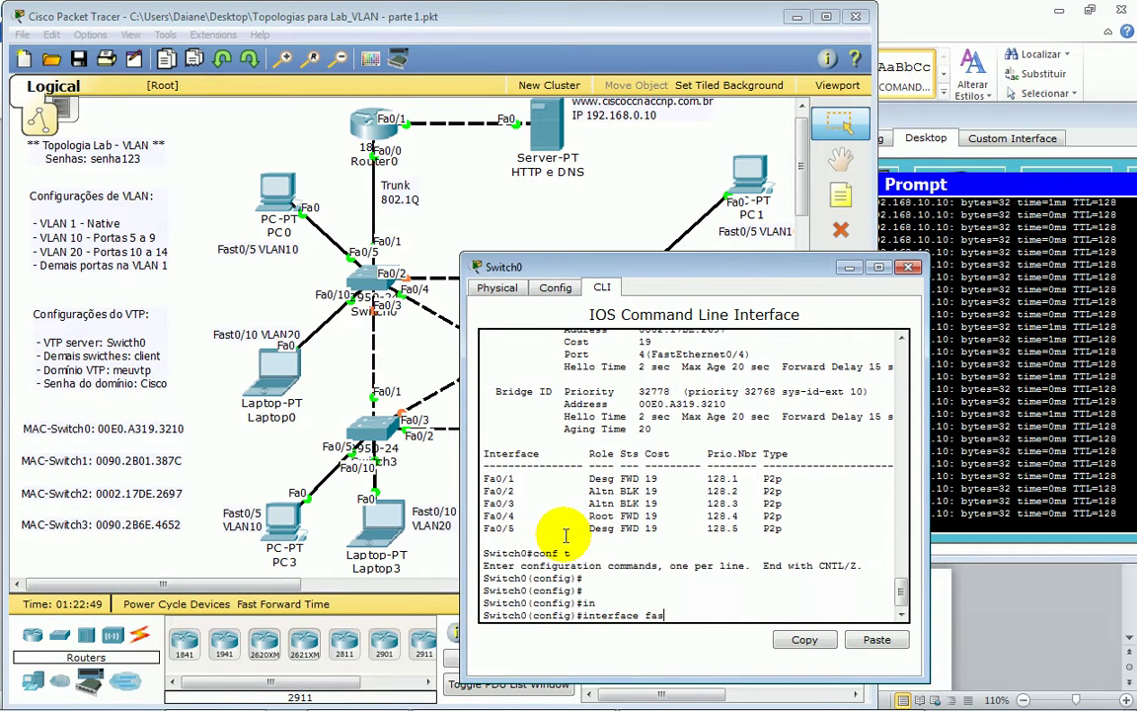
pyautogui.press('Tab')
pyautogui.write('0/4')
pyautogui.press('Return')
pyautogui.press('Return')
pyautogui.press('Return')
pyautogui.press('Return')
pyautogui.press('Return')
pyautogui.press('Return')
pyautogui.press('Return')
pyautogui.press('Return')
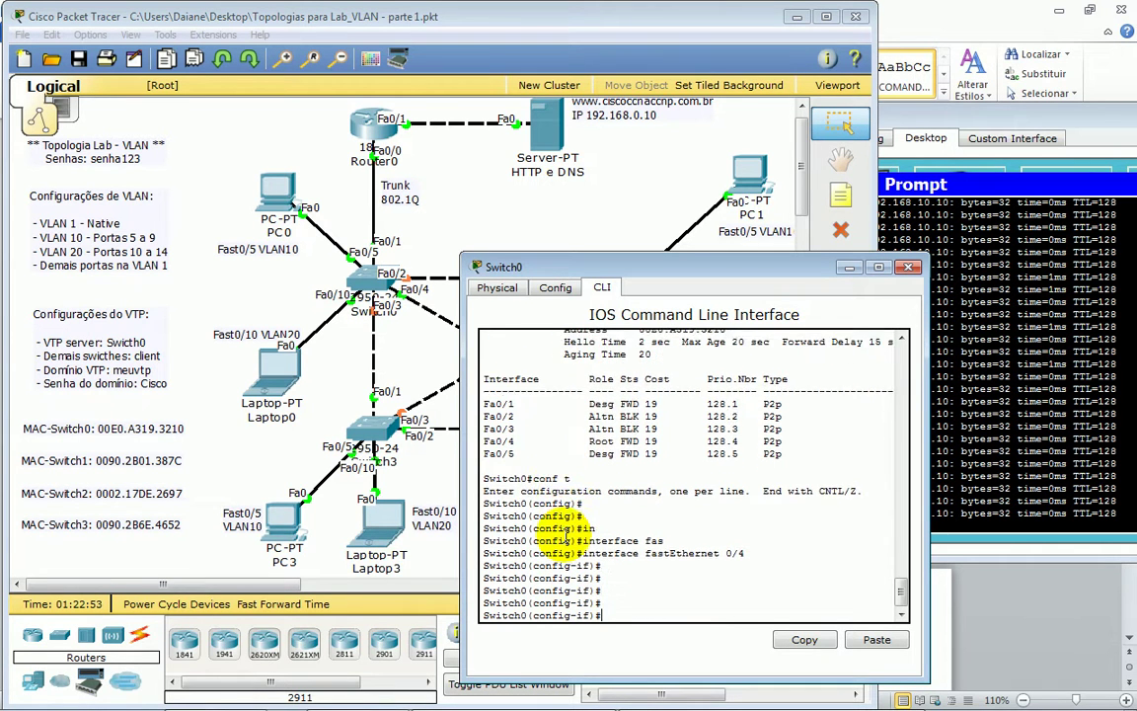
pyautogui.write('shu')
pyautogui.press('Tab')
pyautogui.press('Return')
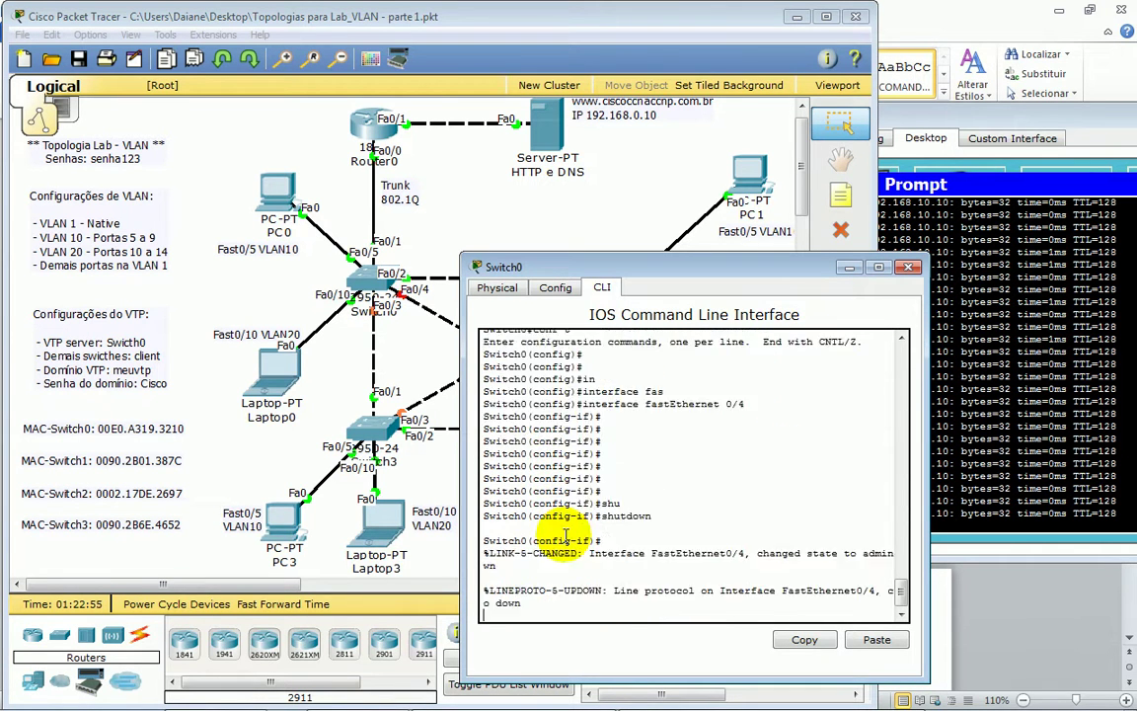
pyautogui.press('Return')
pyautogui.press('Return')
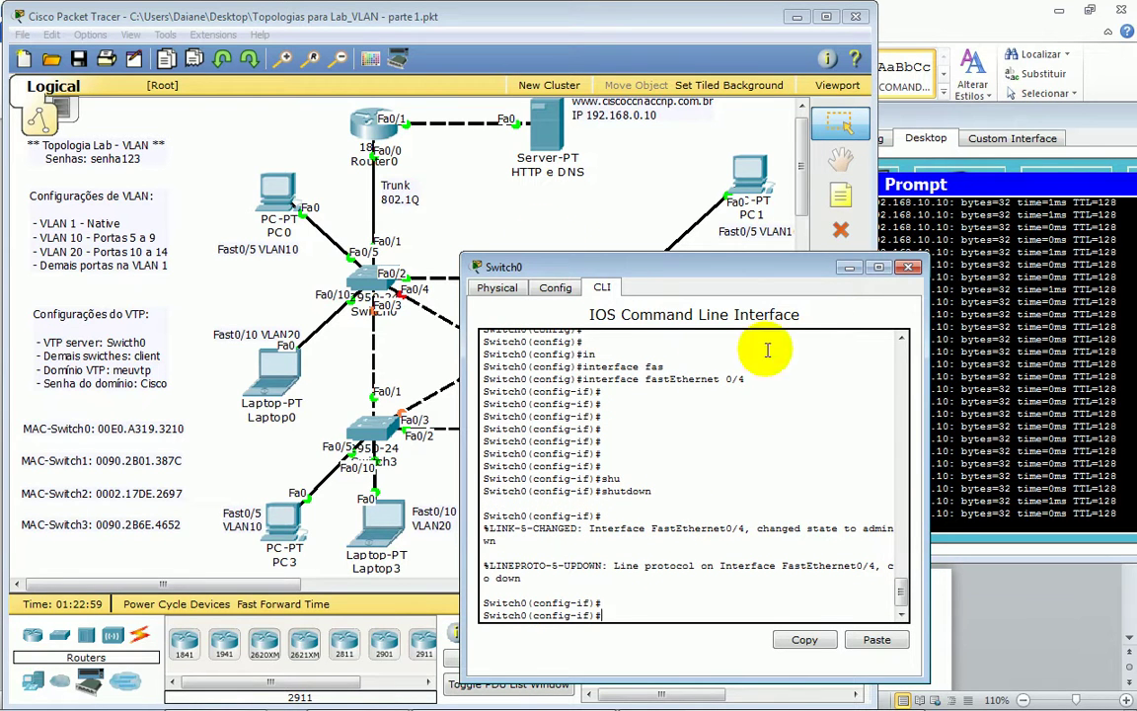
# - Check PC1's pings and confirm Fa0/2 is now VLAN 10 root port
pyautogui.click(1005, 450)
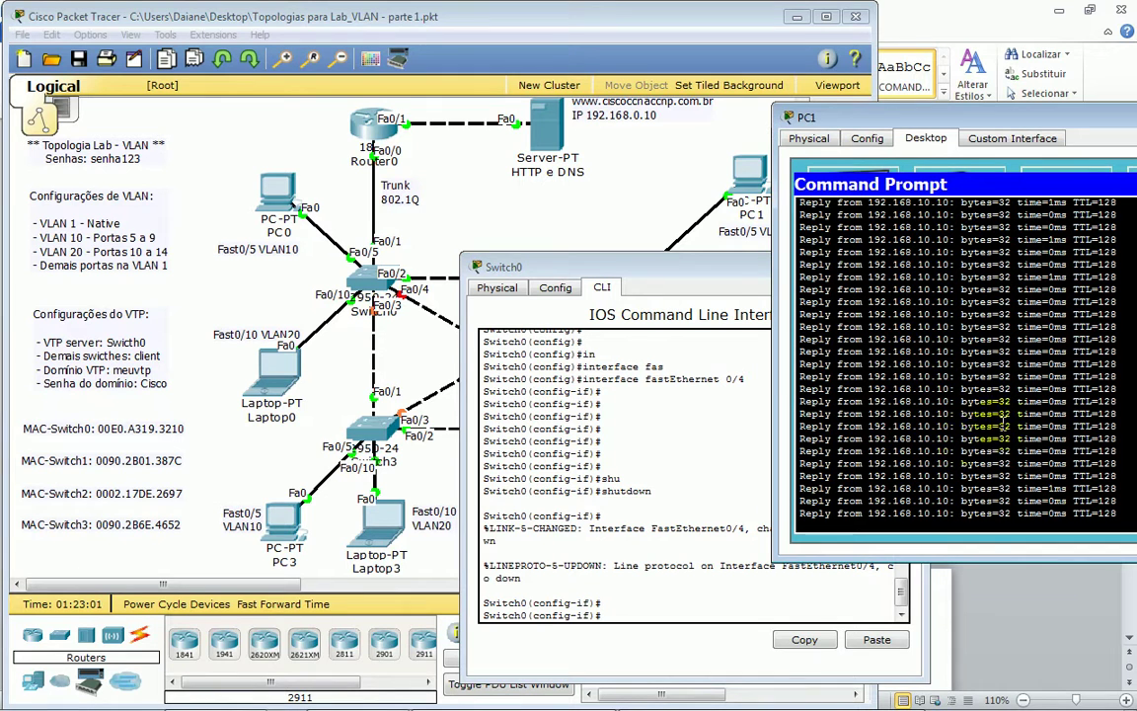
pyautogui.click(405, 288)
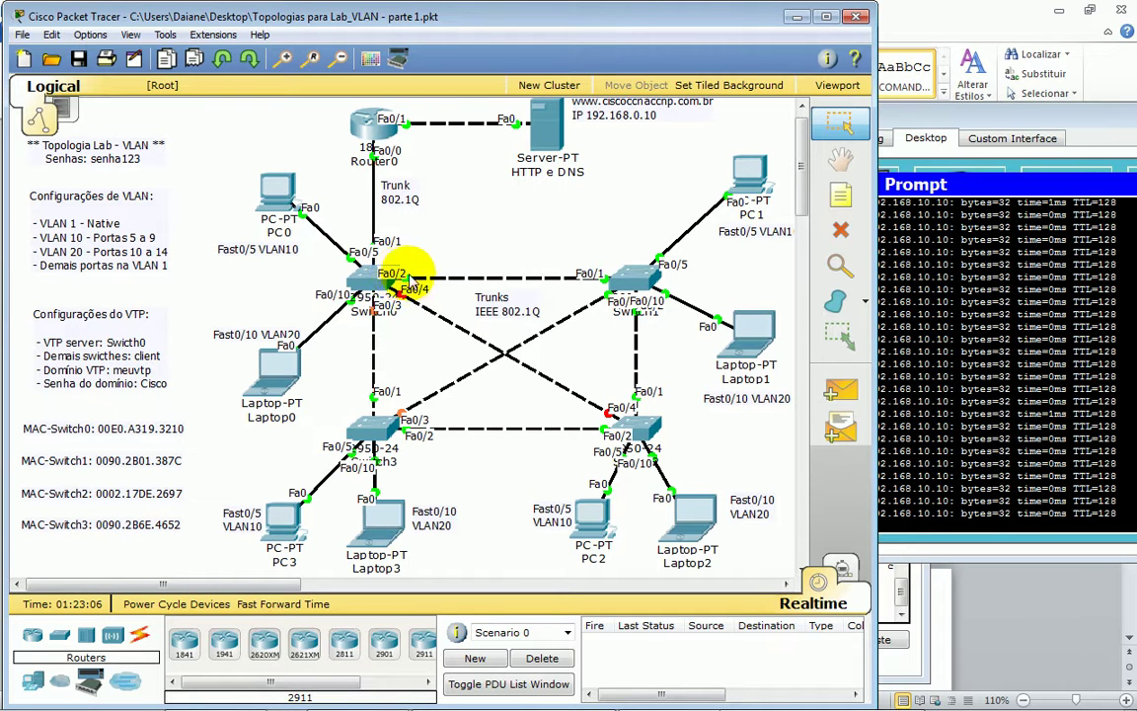
pyautogui.click(428, 289)
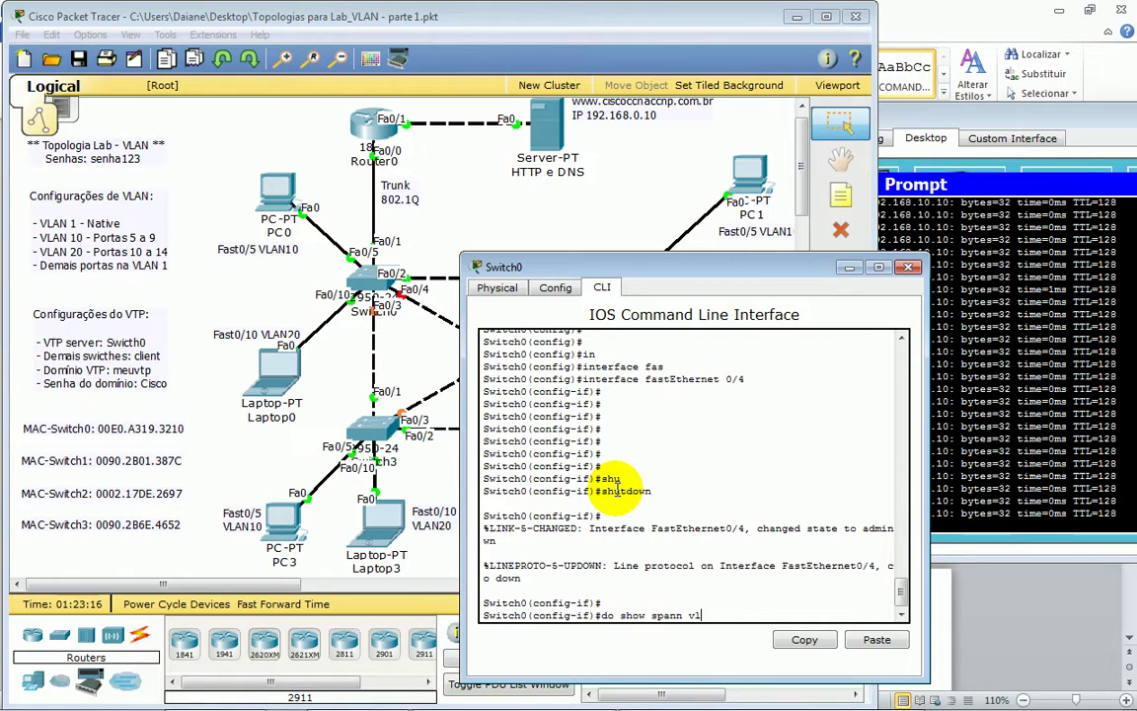
pyautogui.write('0')
pyautogui.press('Return')
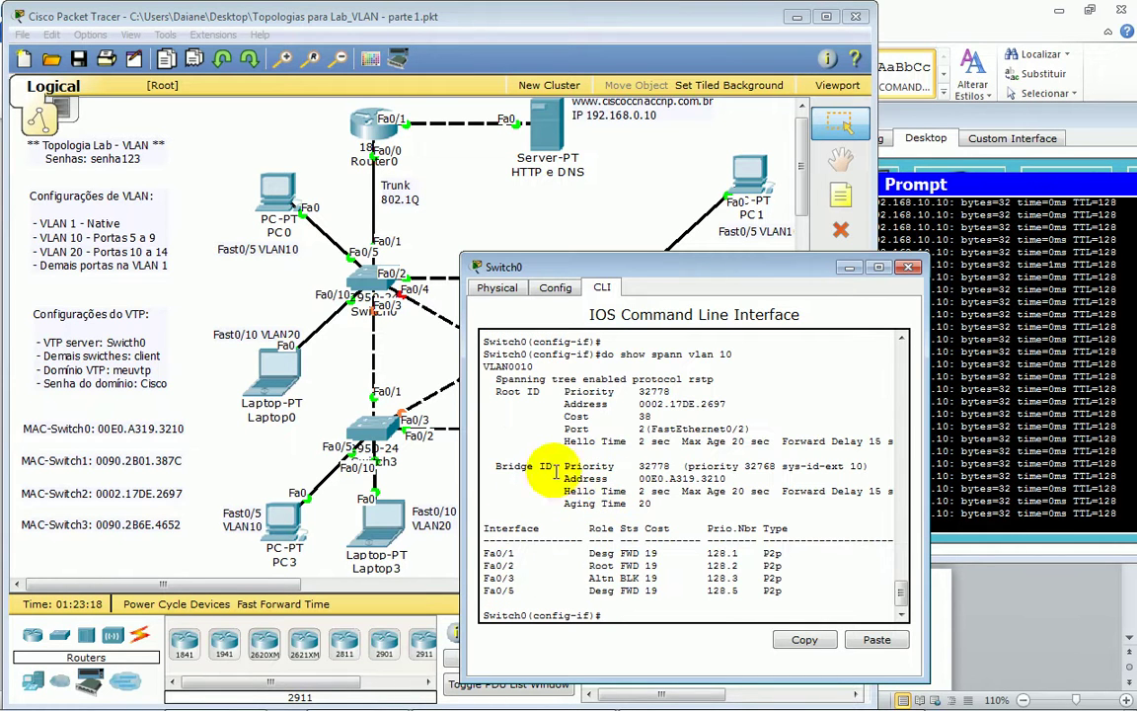
pyautogui.moveTo(484, 564); pyautogui.dragTo(800, 568)
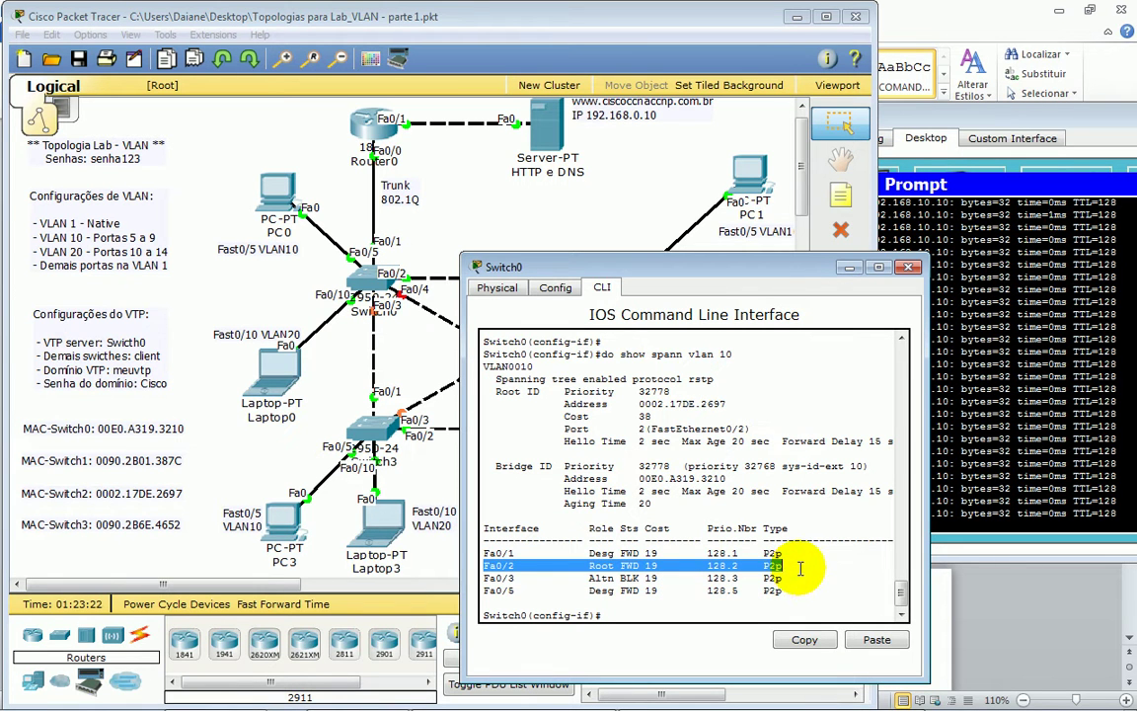
pyautogui.click(570, 296)
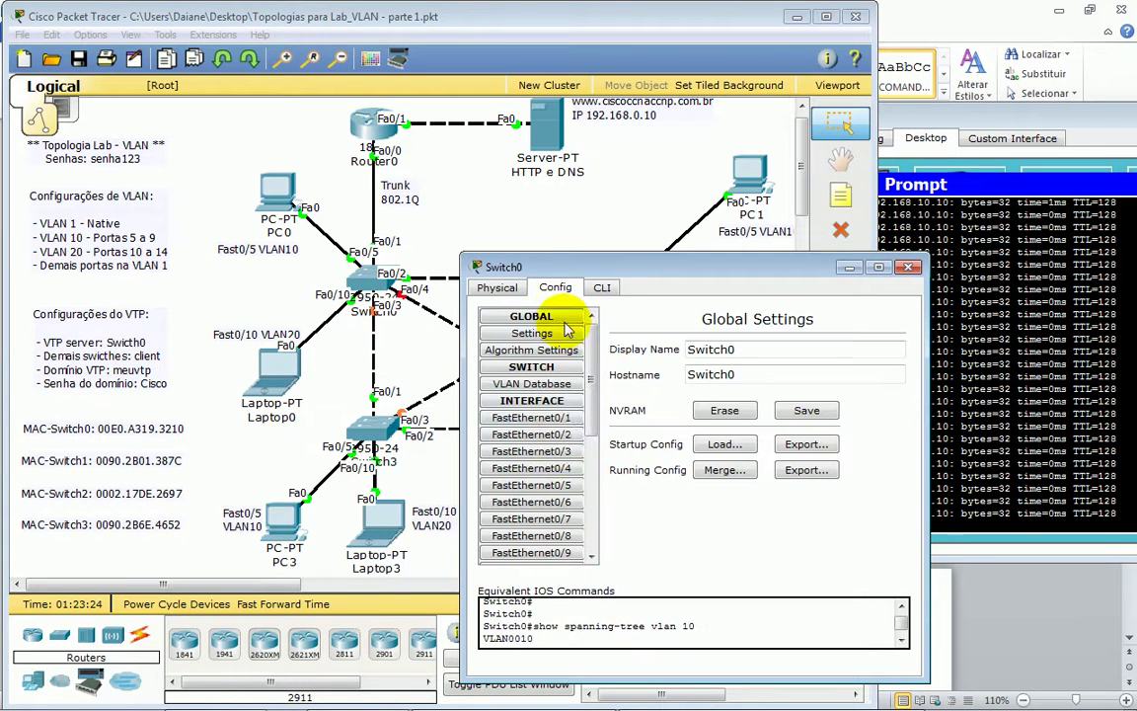
# - Turn off Switch0's FastEthernet0/2 port and check PC1's ping output
pyautogui.click(557, 435)
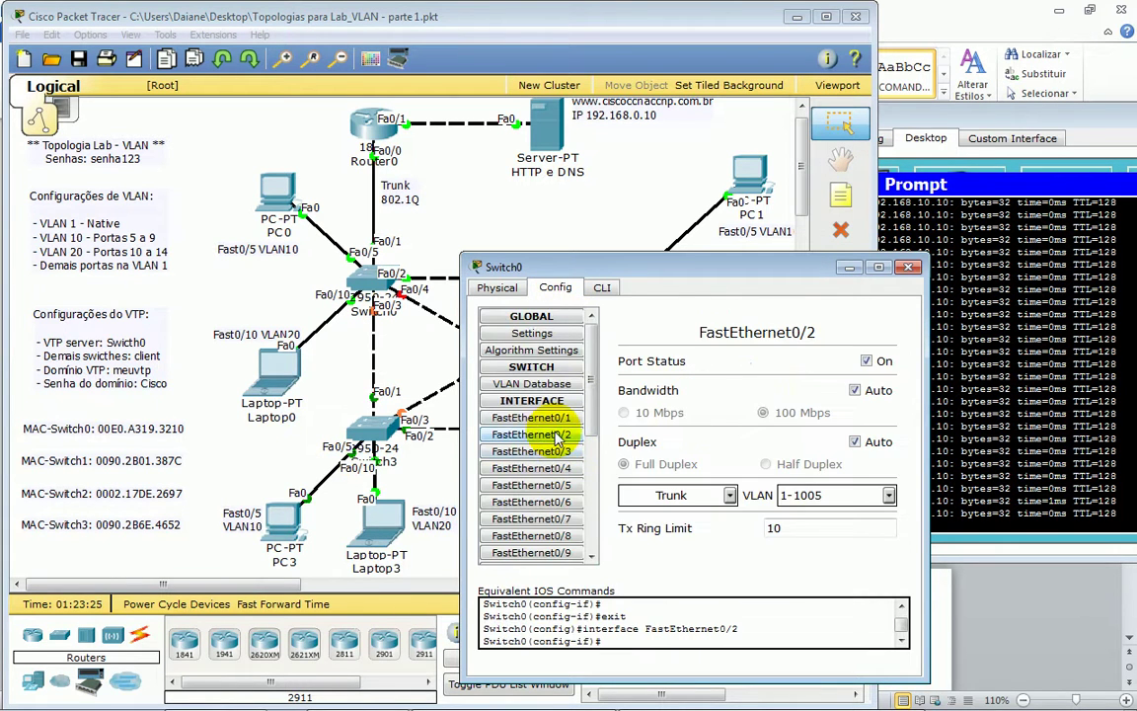
pyautogui.click(866, 361)
pyautogui.click(533, 229)
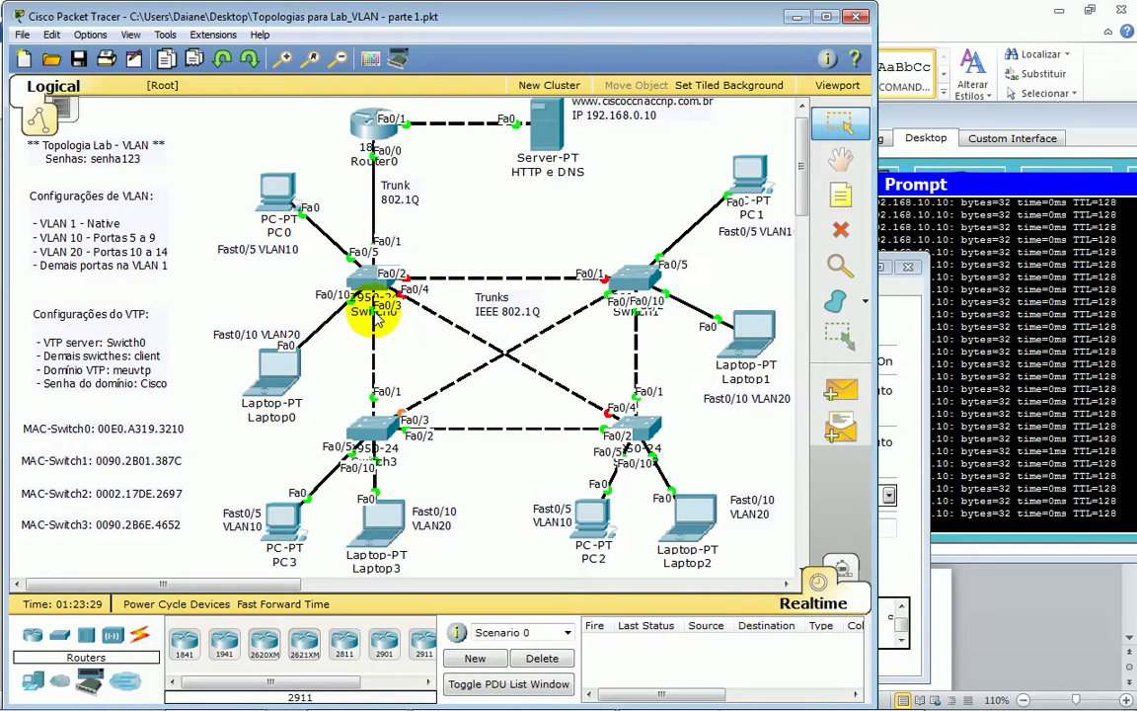
pyautogui.click(975, 434)
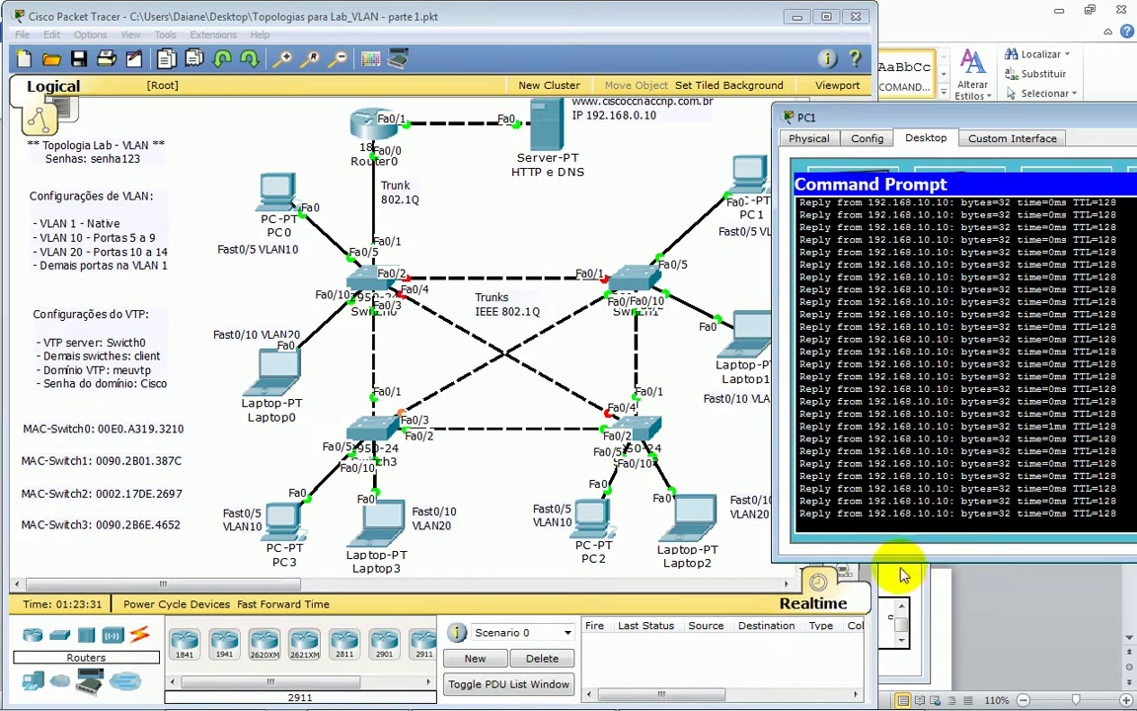
pyautogui.click(760, 456)
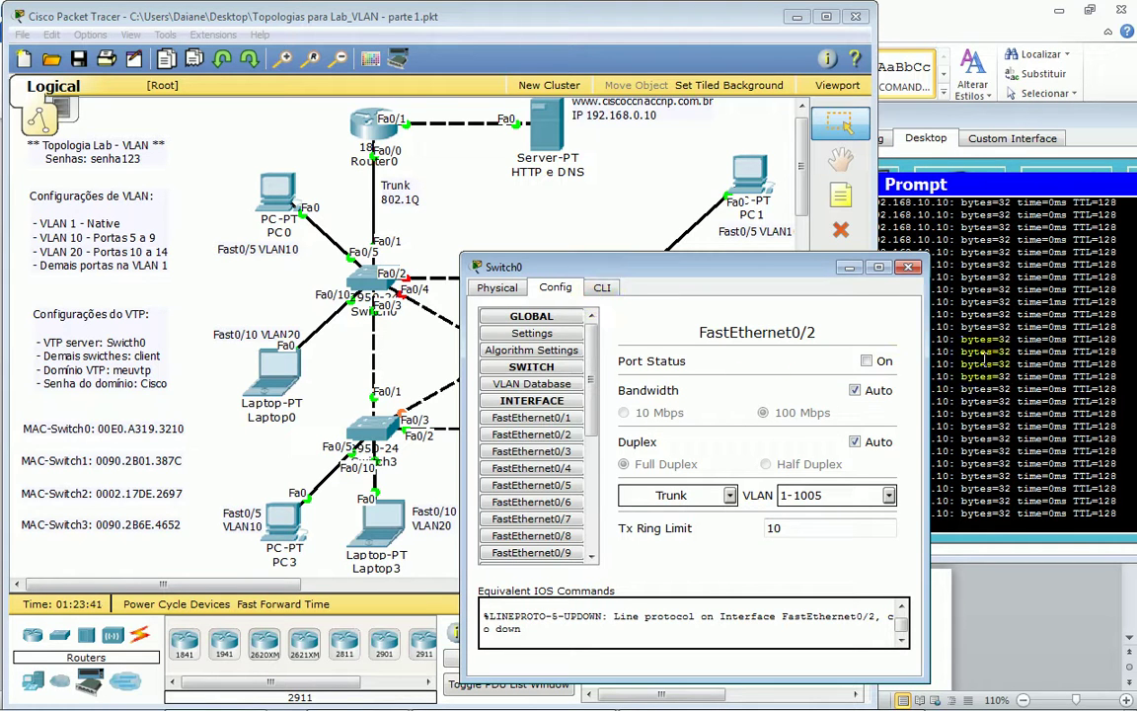
pyautogui.click(1017, 457)
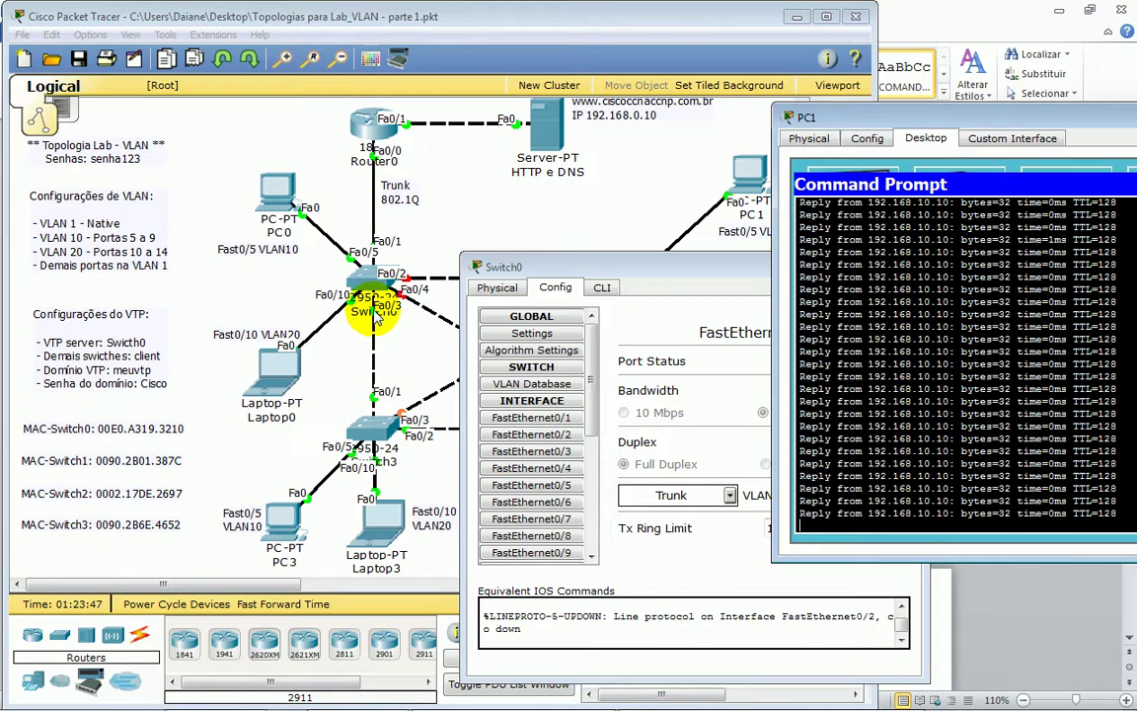
# - Shut down Switch0's FastEthernet0/3 so PC1's ping to 192.168.10.10 times out
pyautogui.click(491, 450)
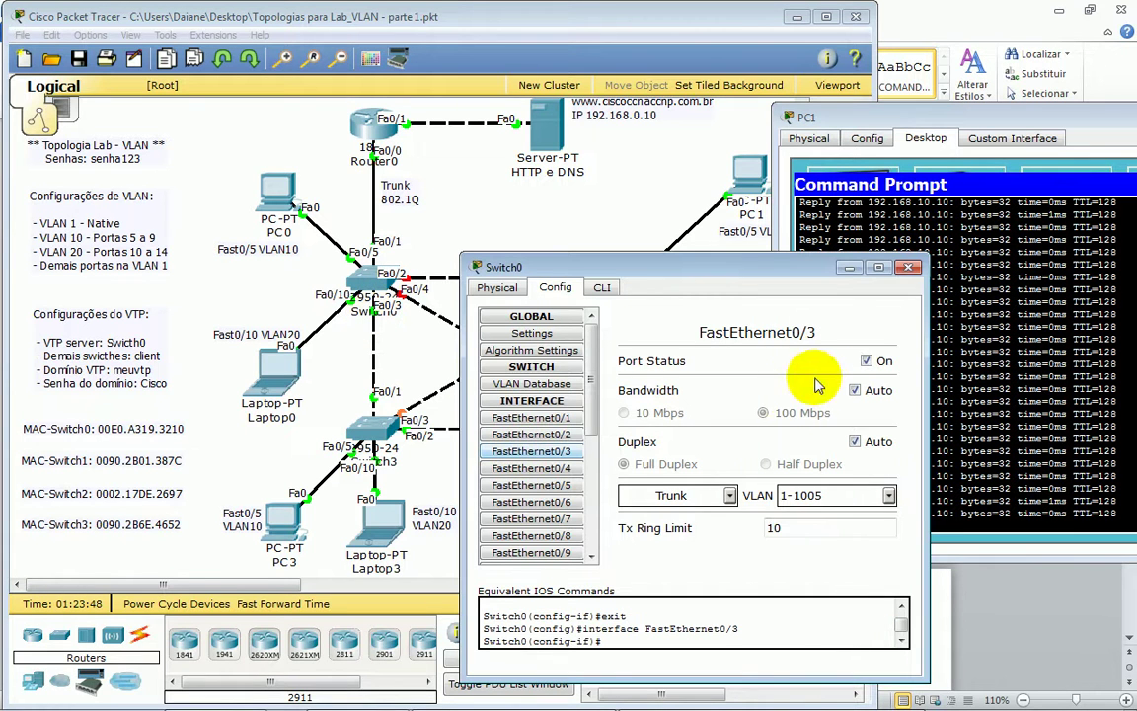
pyautogui.click(867, 363)
pyautogui.click(992, 415)
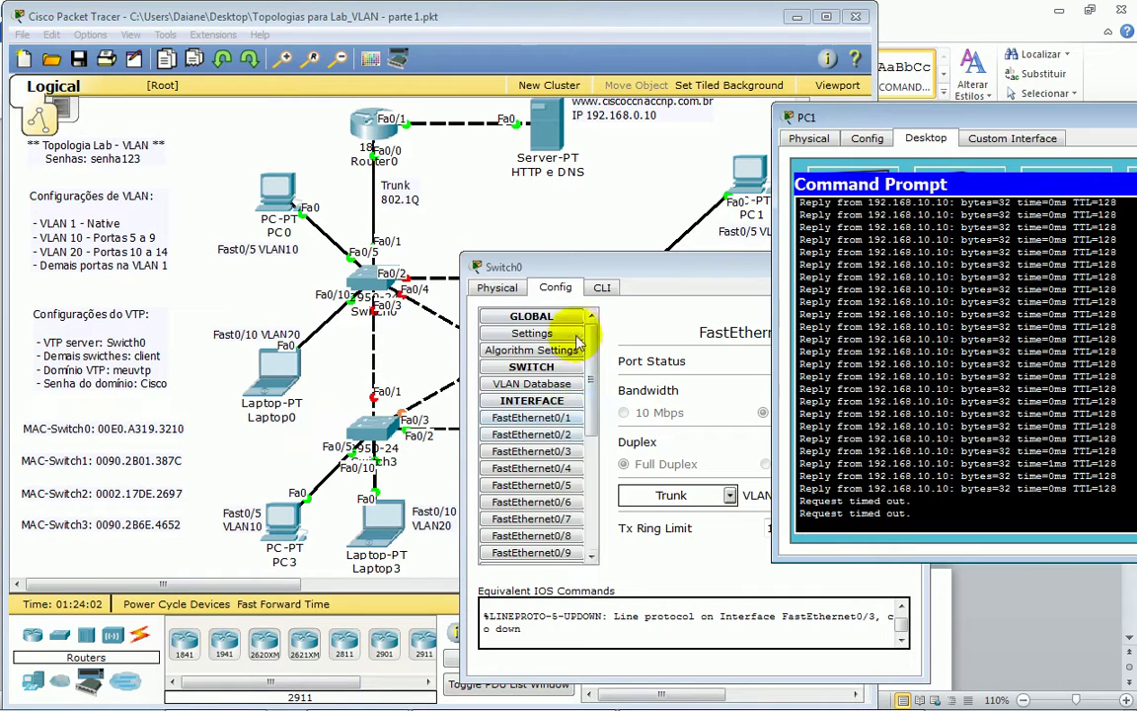
pyautogui.click(644, 279)
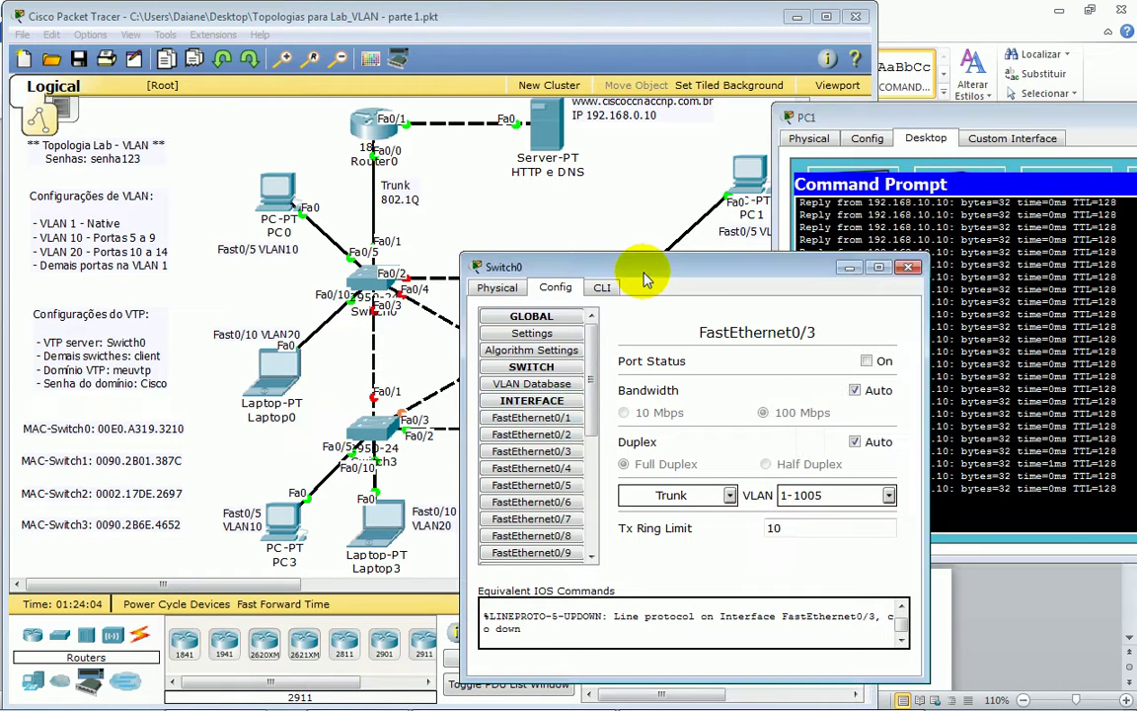
pyautogui.click(568, 437)
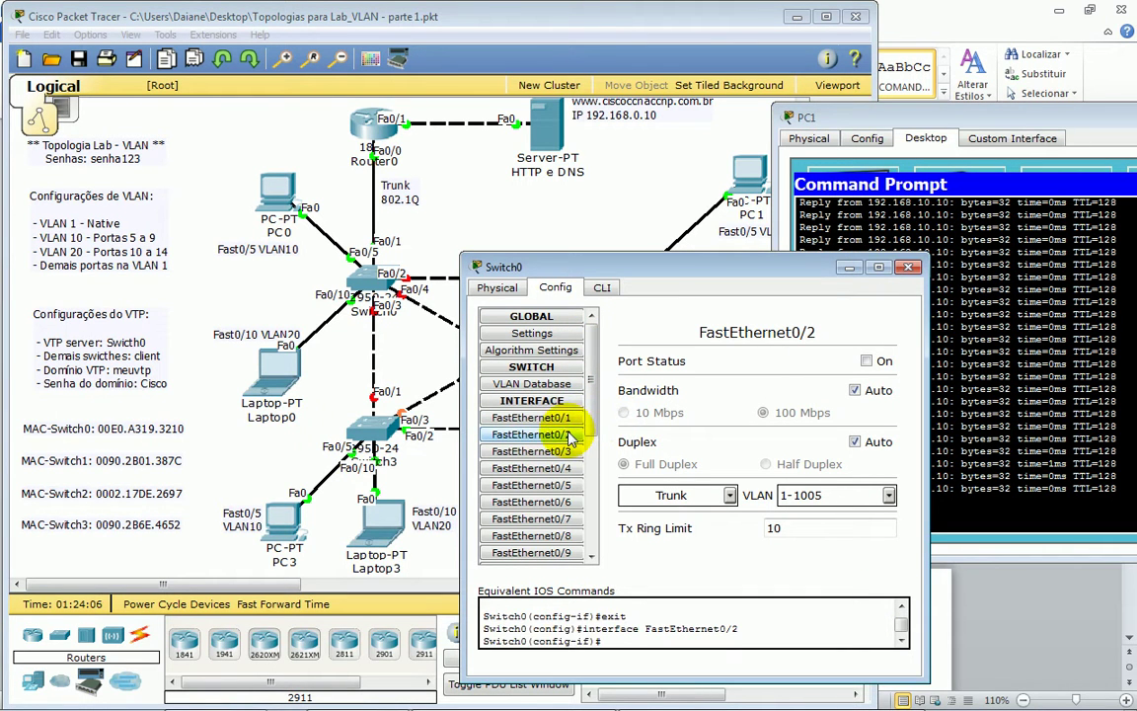
# - Turn Switch0's FastEthernet0/2 back on and check PC1's ping replies
pyautogui.click(565, 451)
pyautogui.press('Down')
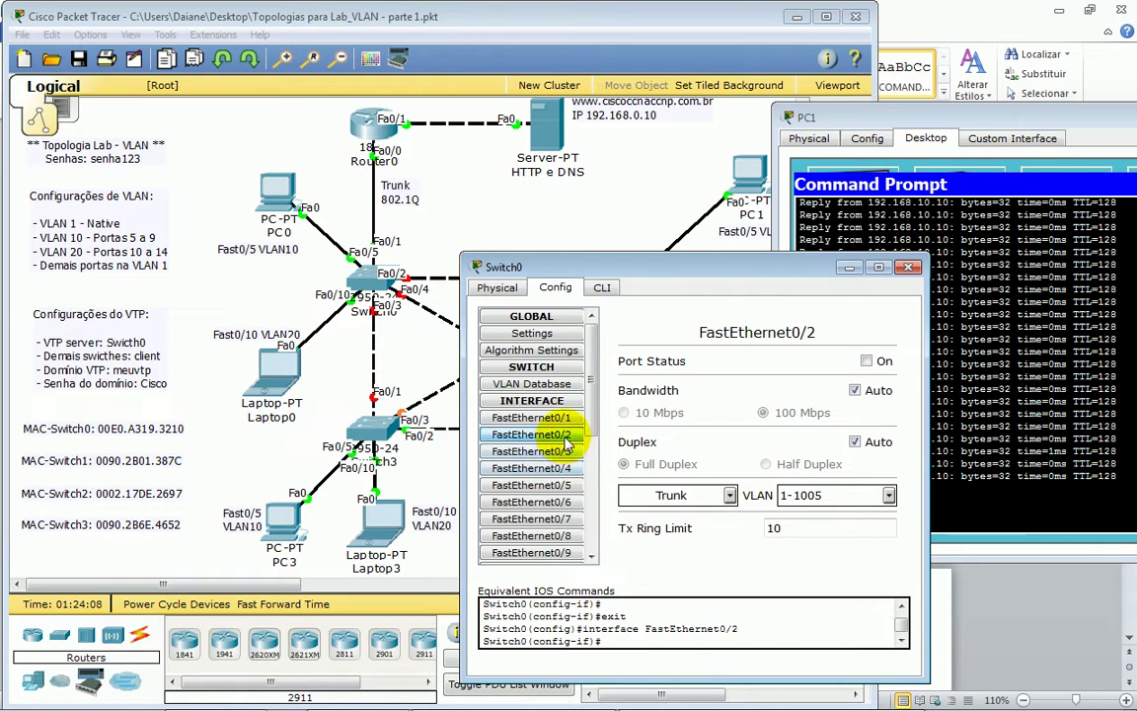
pyautogui.click(868, 361)
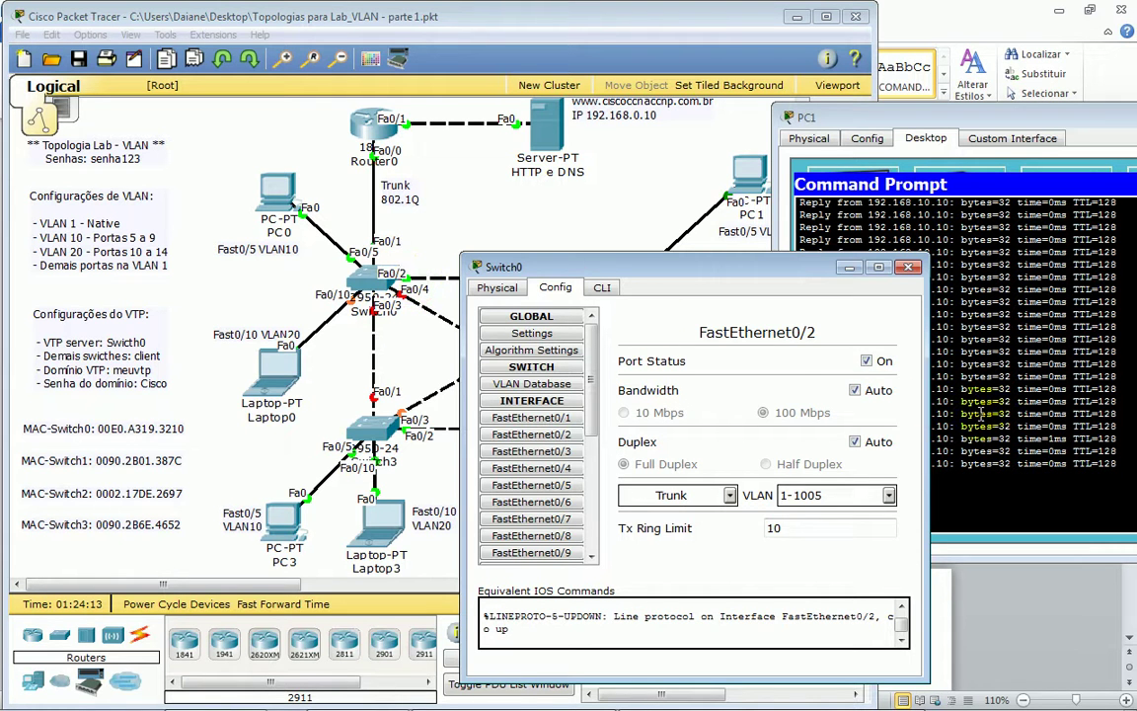
pyautogui.click(933, 377)
# - Exit interface config on Switch0 and run show spanning-tree vlan 10
pyautogui.click(604, 288)
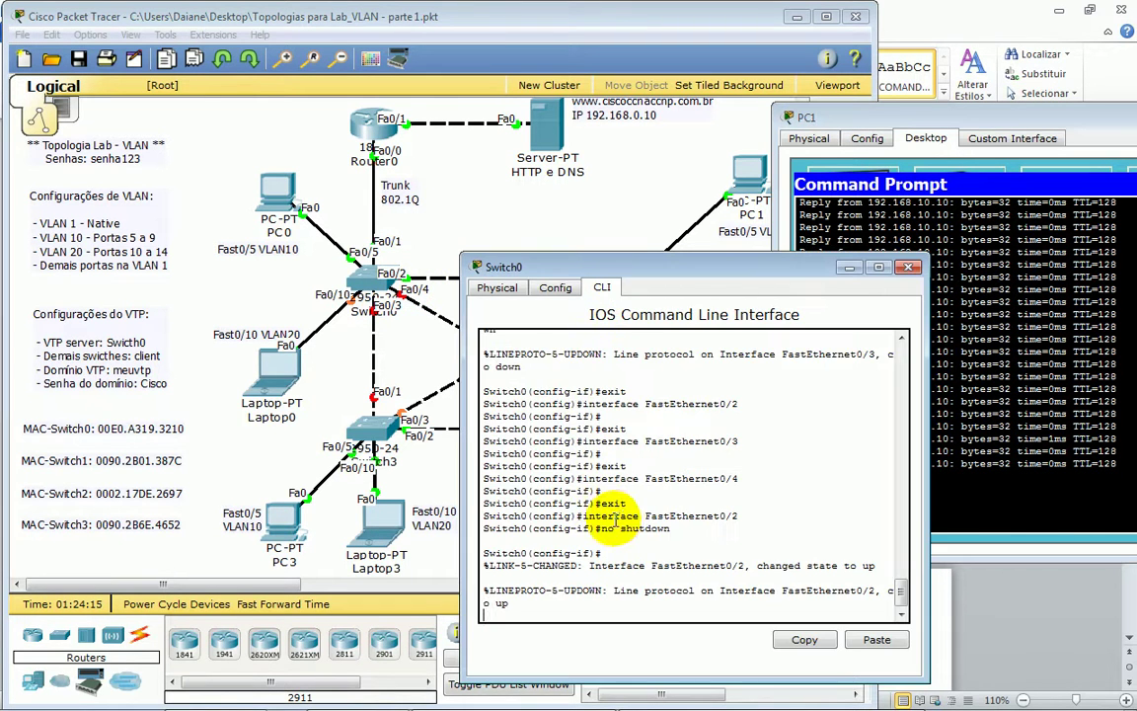
pyautogui.press('Return')
pyautogui.press('Return')
pyautogui.press('Return')
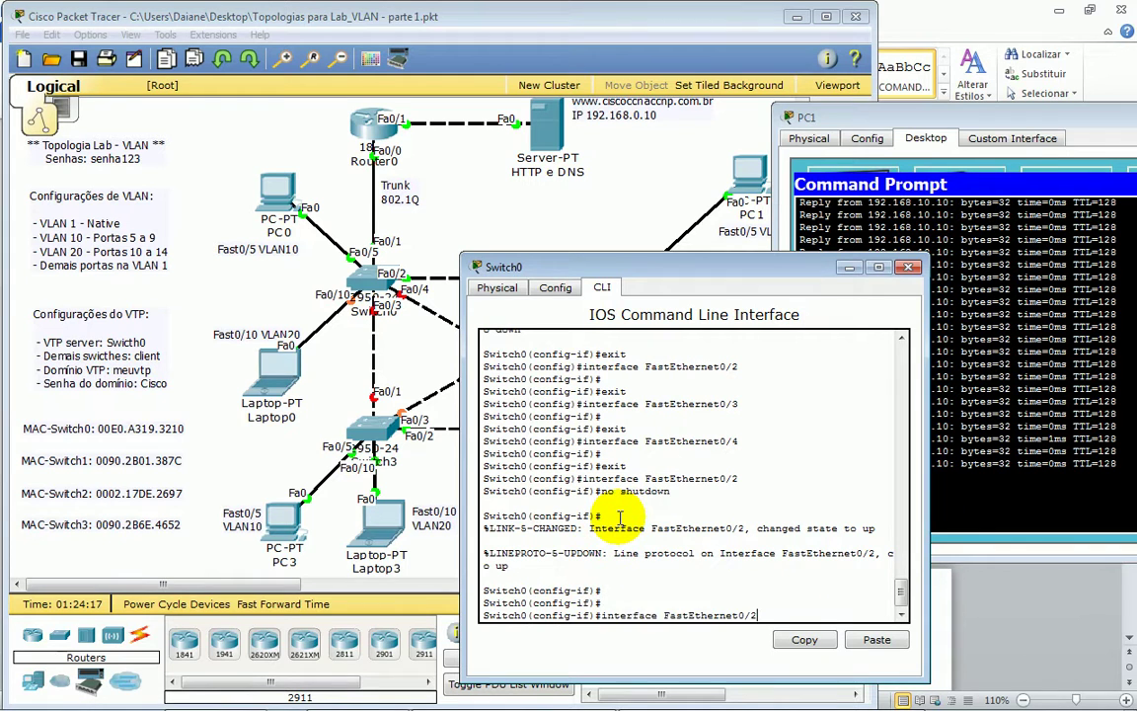
pyautogui.write('exit')
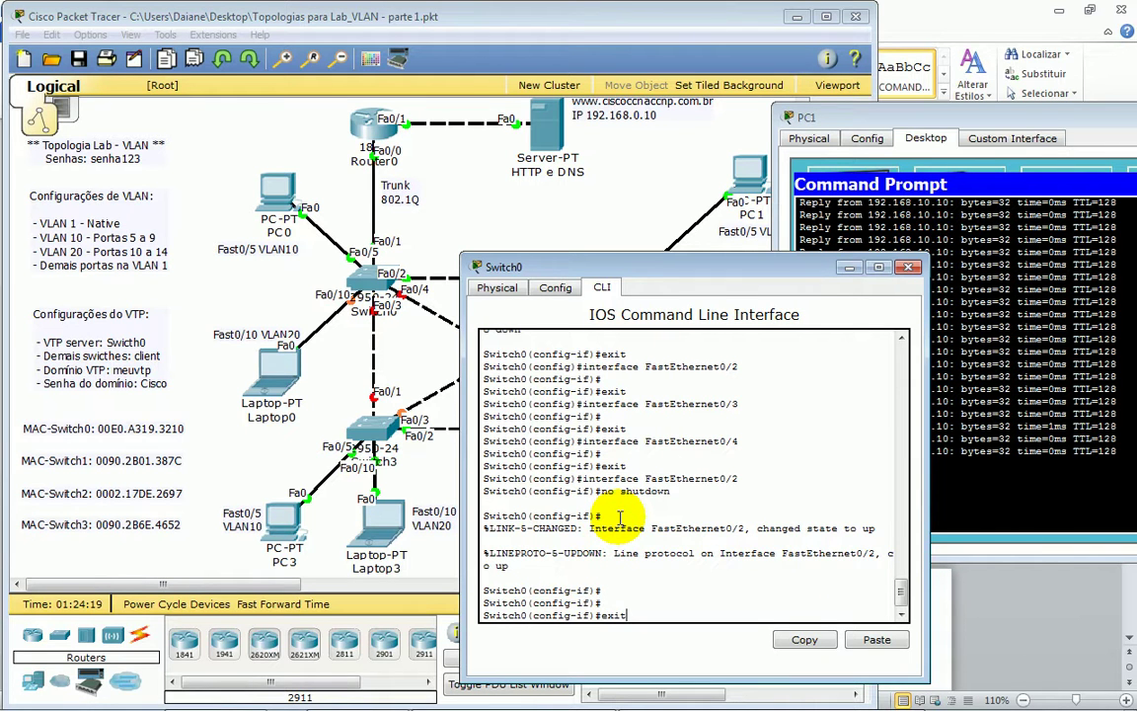
pyautogui.press('Return')
pyautogui.write('sh')
pyautogui.press('Tab')
pyautogui.write('sp')
pyautogui.press('Tab')
pyautogui.write('vl')
pyautogui.press('Tab')
pyautogui.write('10')
pyautogui.press('Return')
pyautogui.press('Return')
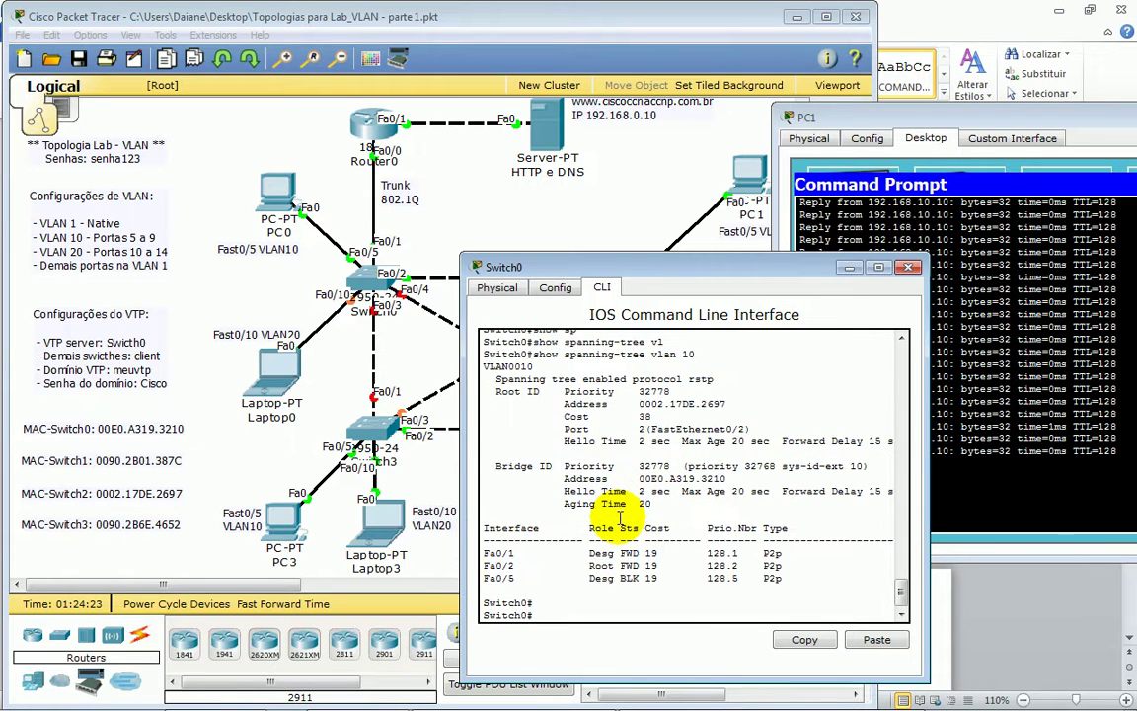
# - Rerun the VLAN 10 spanning-tree check, confirming Fa0/2 is the root port
pyautogui.scroll(1, 620, 518)
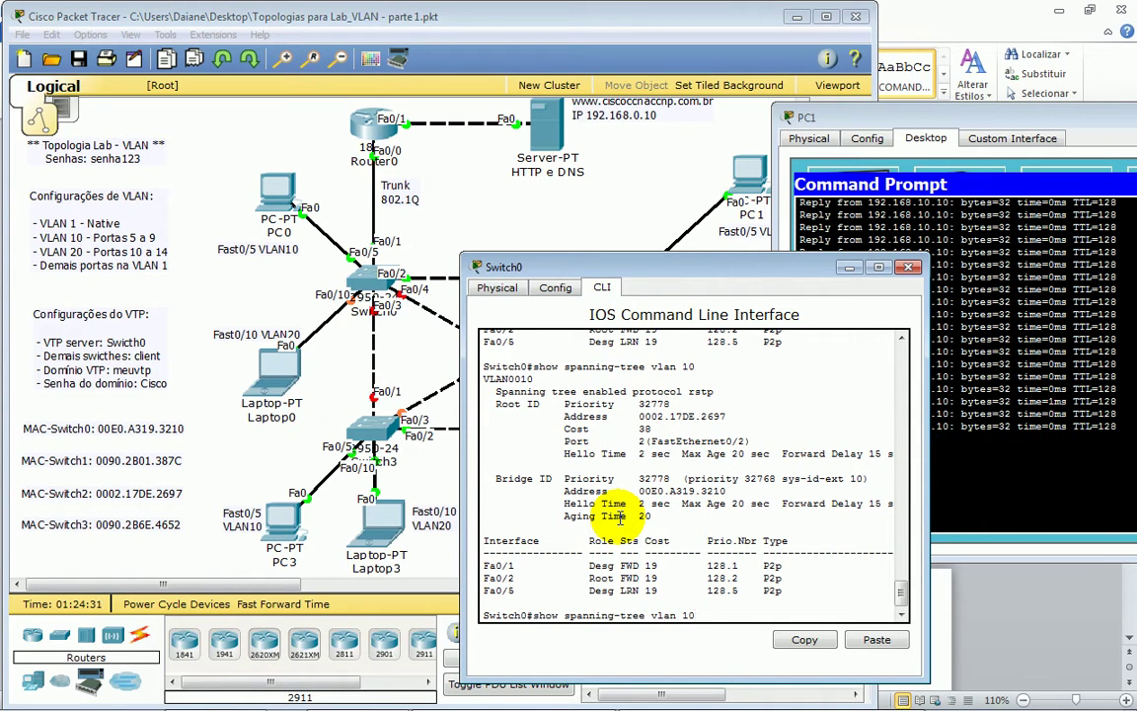
pyautogui.press('Return')
pyautogui.press('Return')
pyautogui.press('Return')
pyautogui.press('Up')
pyautogui.press('Return')
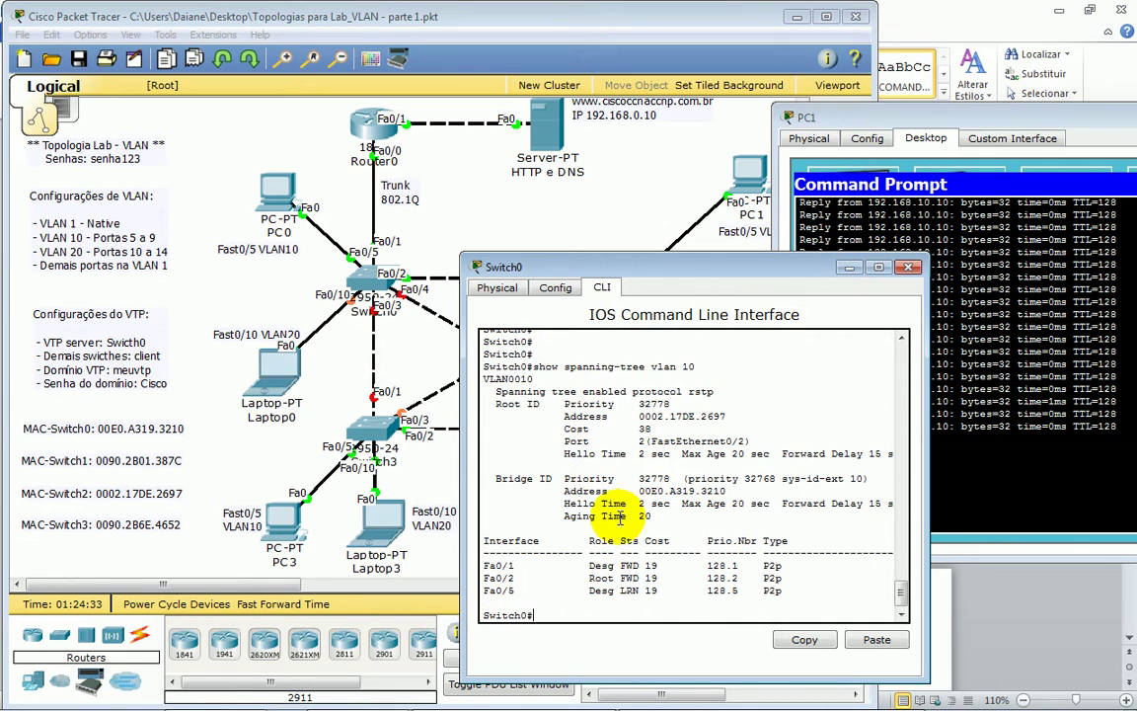
pyautogui.press('Up')
pyautogui.press('Return')
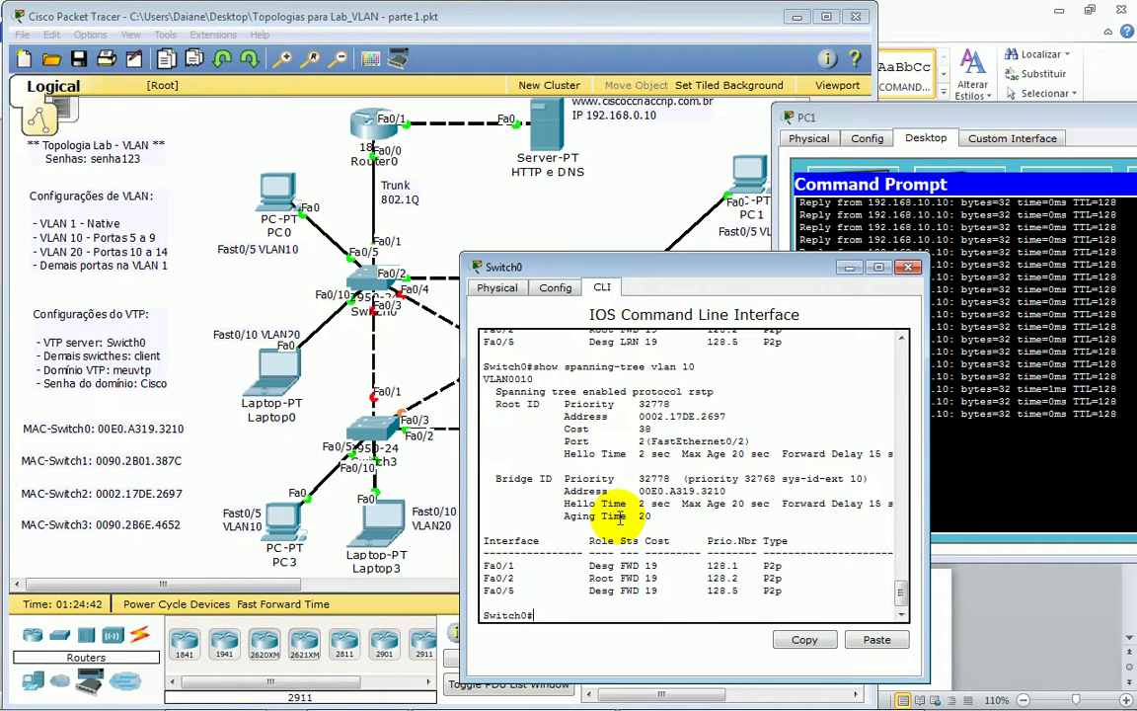
pyautogui.press('Return')
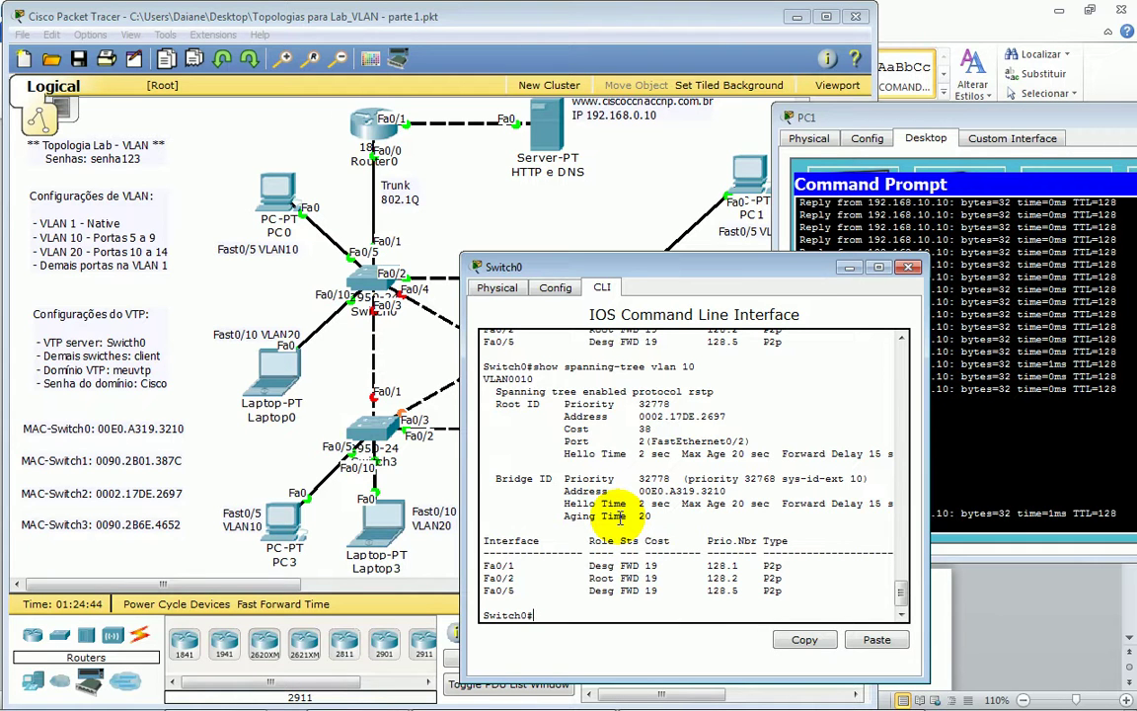
pyautogui.press('Up')
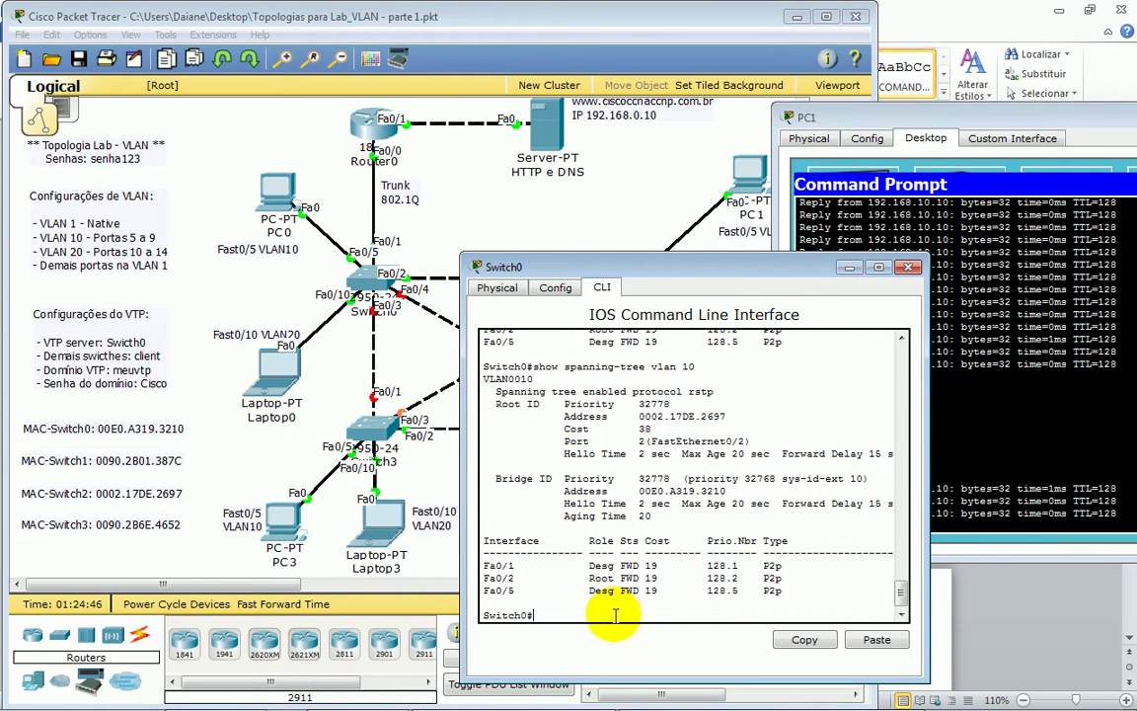
pyautogui.moveTo(620, 590); pyautogui.dragTo(571, 590)
pyautogui.moveTo(484, 578); pyautogui.dragTo(652, 577)
pyautogui.click(942, 439)
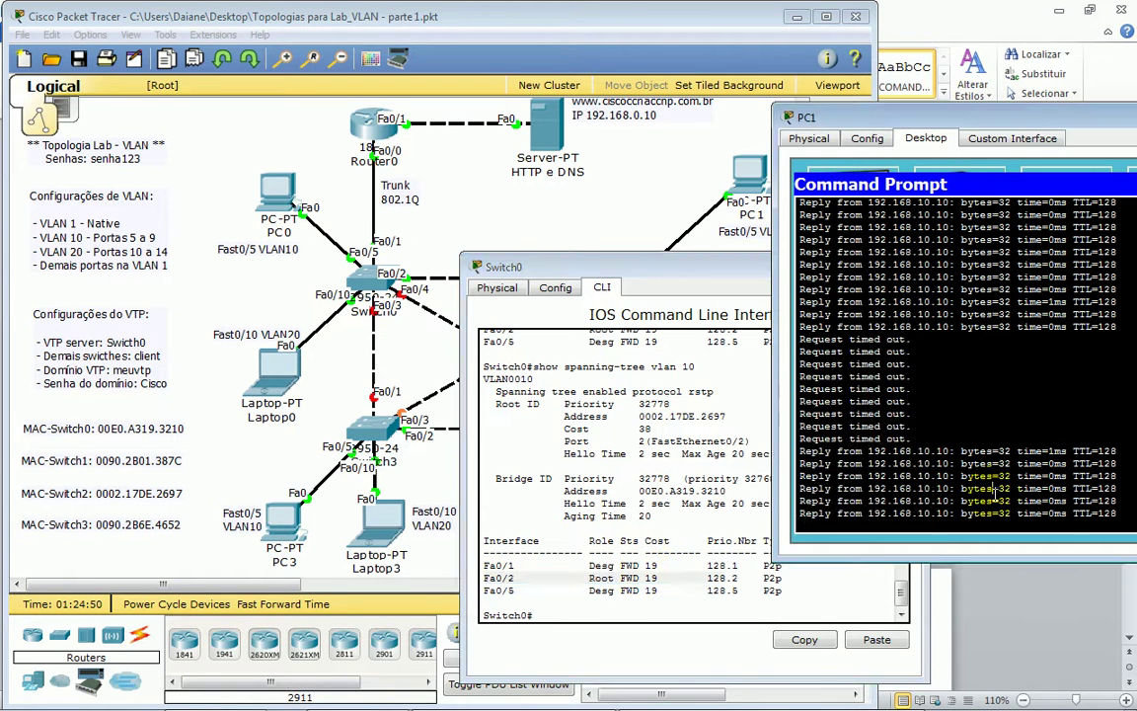
# - Turn Switch0's FastEthernet0/3 and FastEthernet0/4 ports back on
pyautogui.click(556, 288)
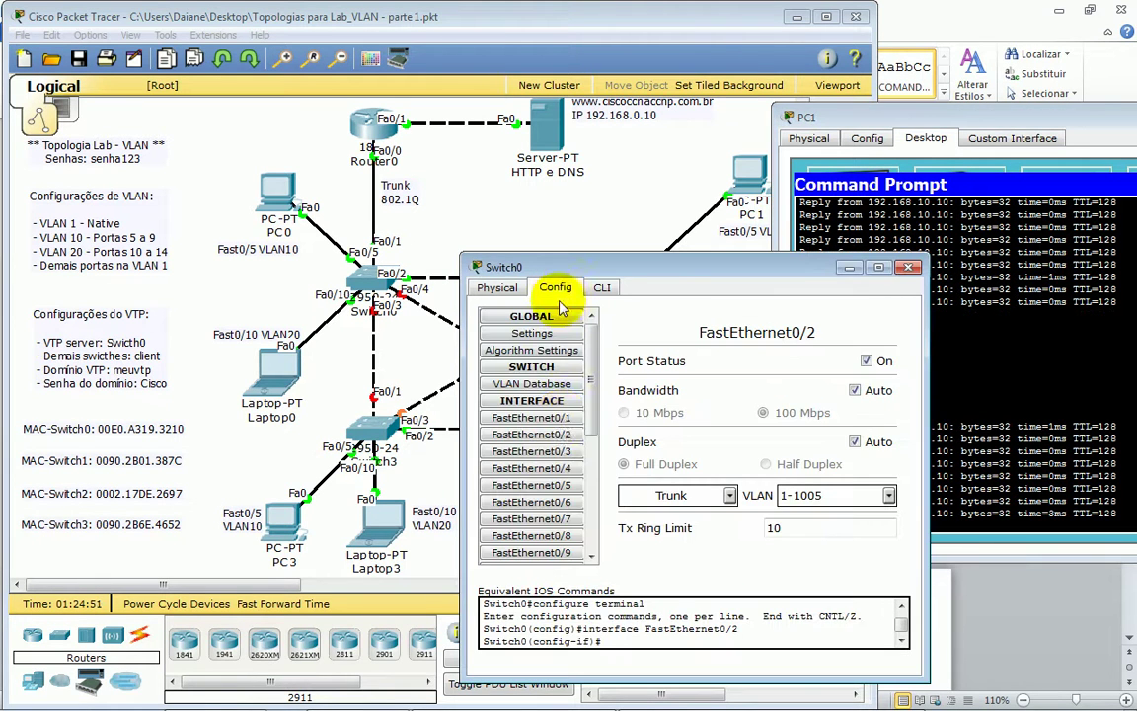
pyautogui.click(523, 451)
pyautogui.click(866, 361)
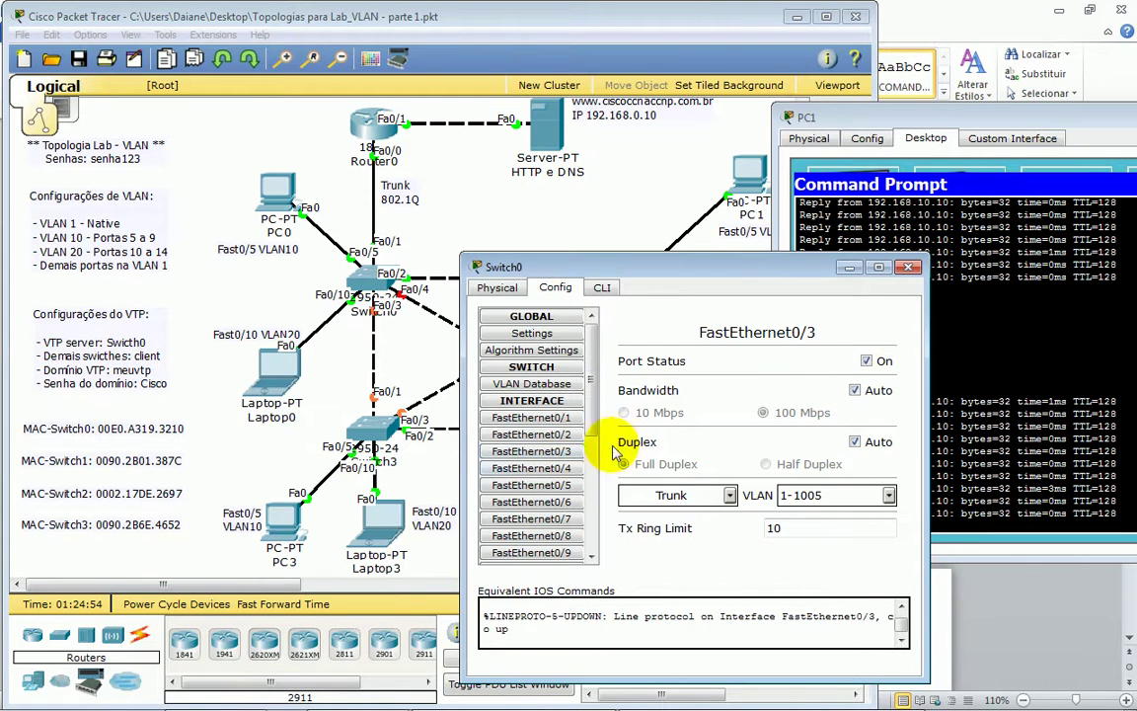
pyautogui.click(523, 468)
pyautogui.click(865, 362)
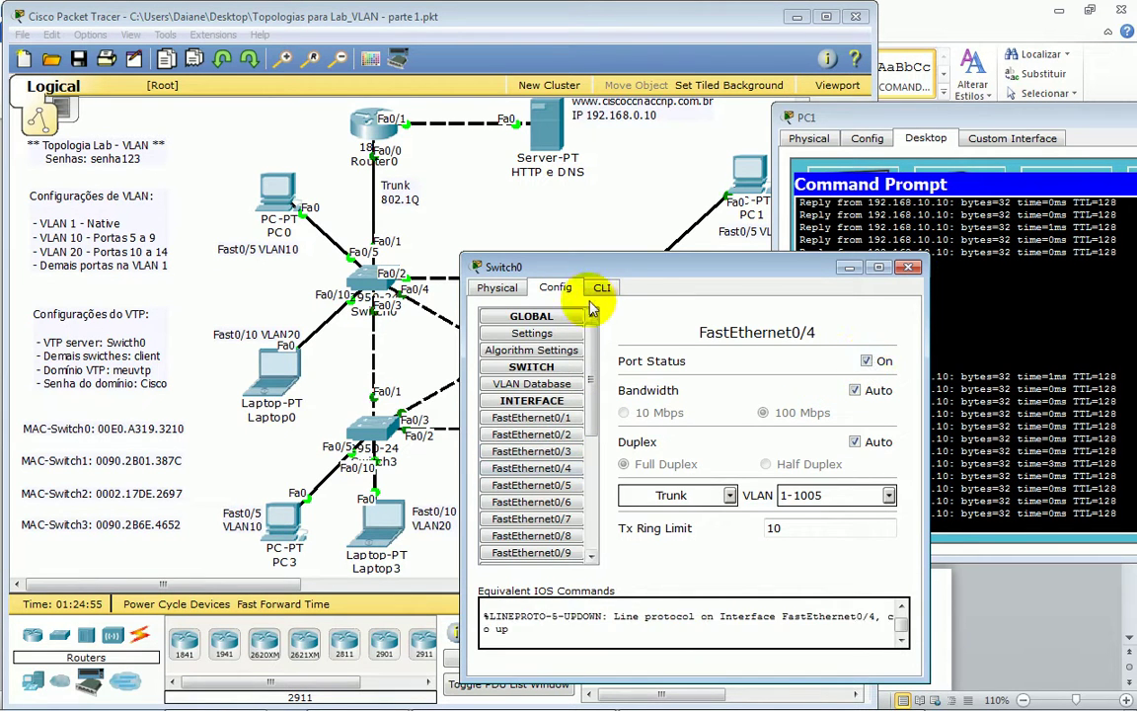
# - Run show spanning-tree vlan 10 on Switch0, confirming Fa0/4 is the forwarding root port
pyautogui.click(601, 288)
pyautogui.press('Return')
pyautogui.press('Return')
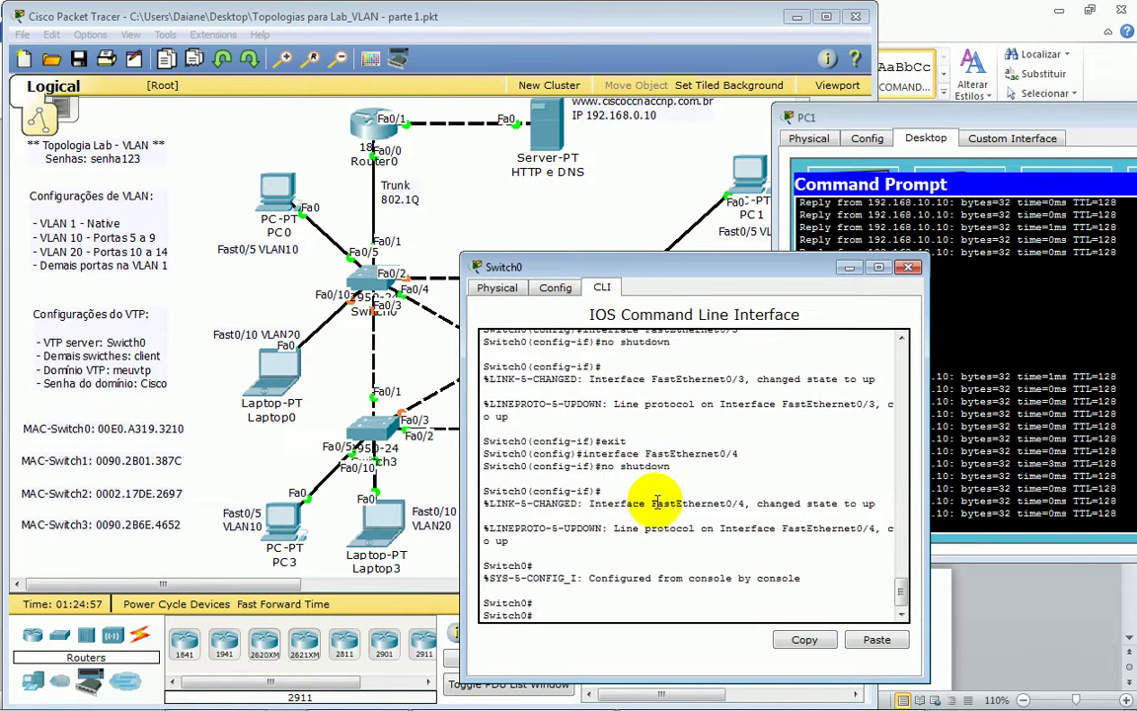
pyautogui.write('sh')
pyautogui.press('Tab')
pyautogui.write('sp')
pyautogui.press('Tab')
pyautogui.write('vl')
pyautogui.press('Tab')
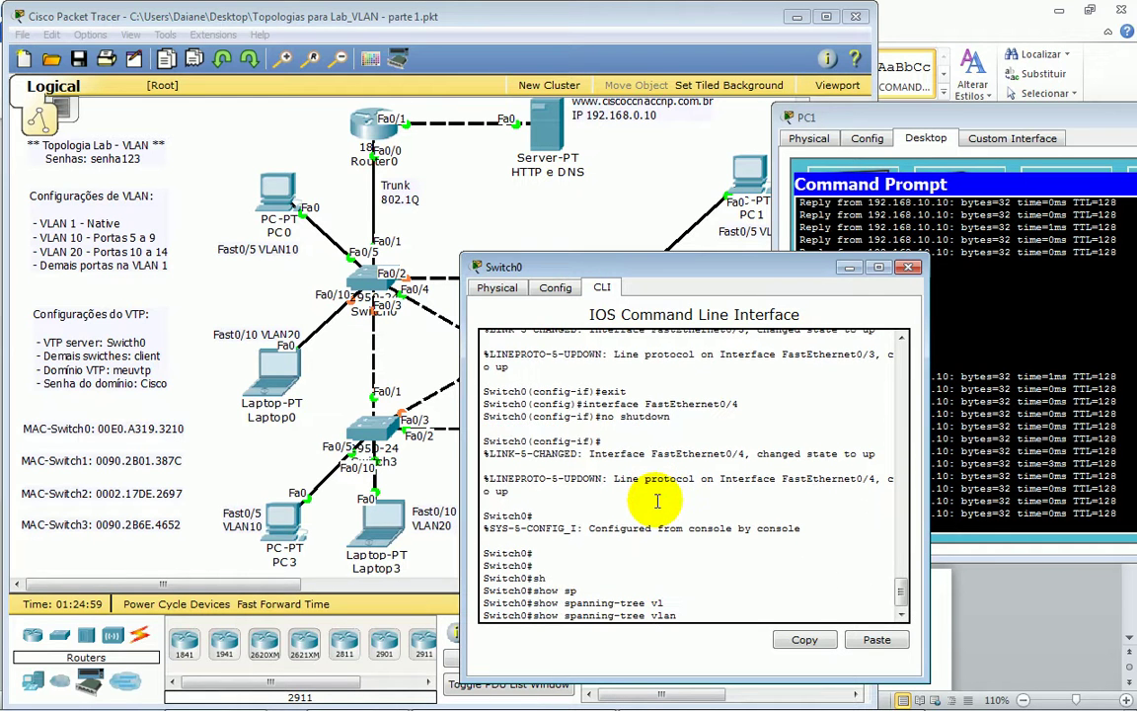
pyautogui.write('10')
pyautogui.press('Return')
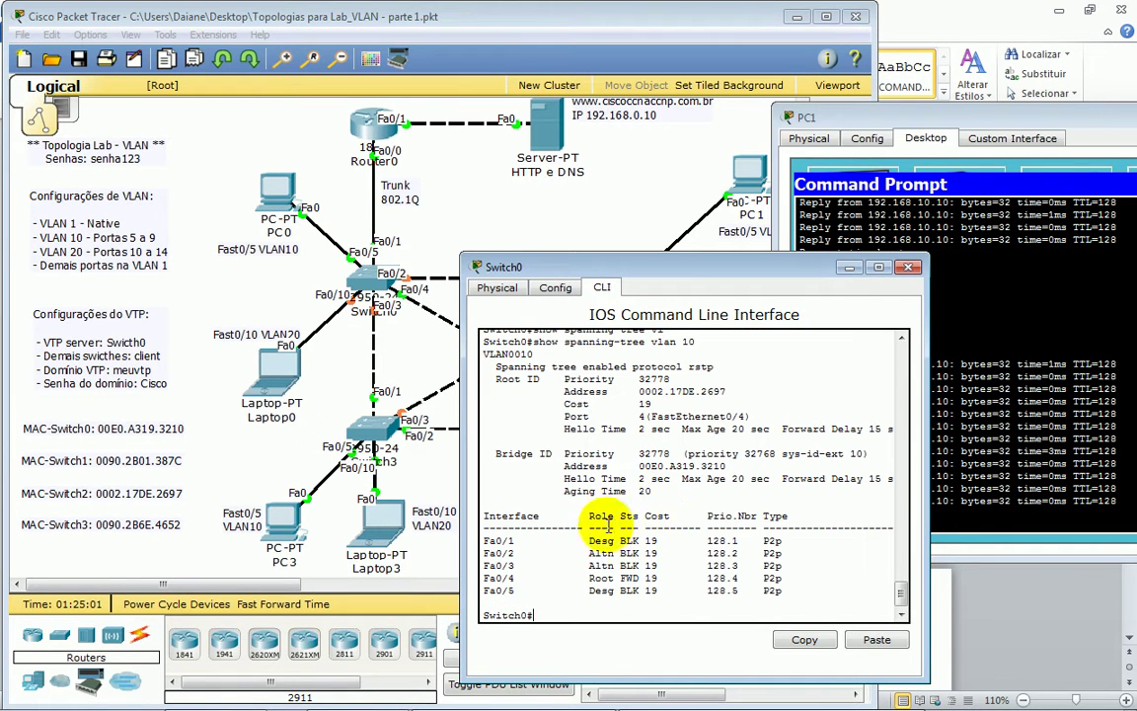
pyautogui.moveTo(488, 590); pyautogui.dragTo(580, 578)
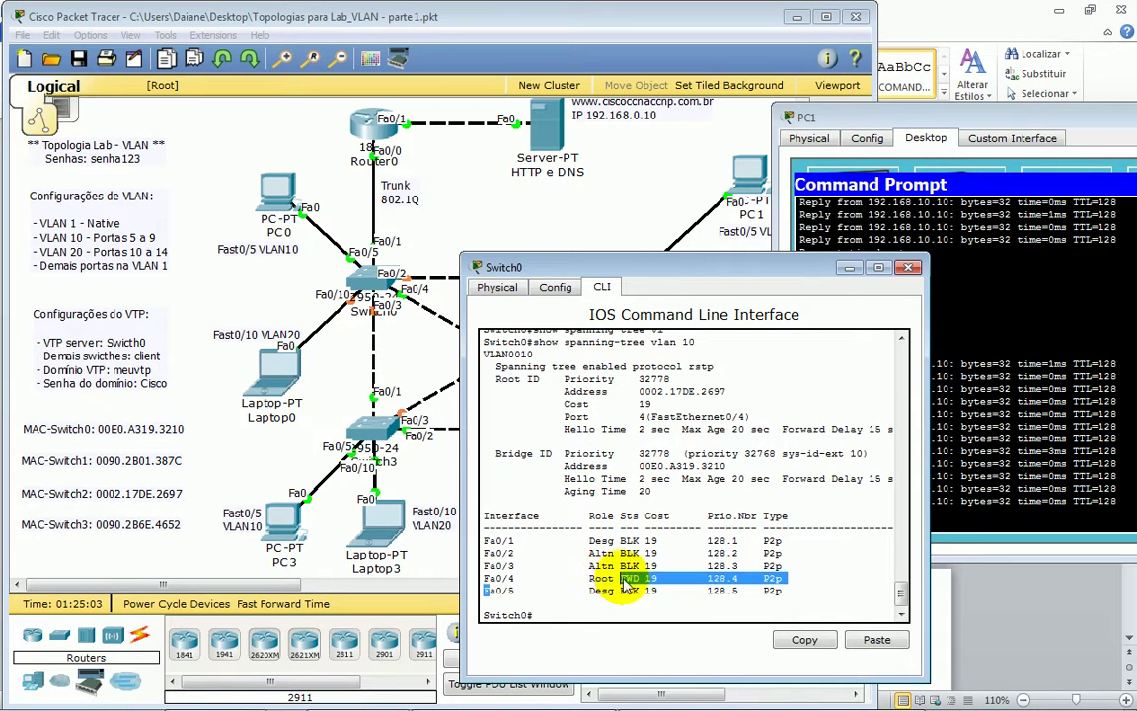
pyautogui.moveTo(495, 578); pyautogui.dragTo(695, 575)
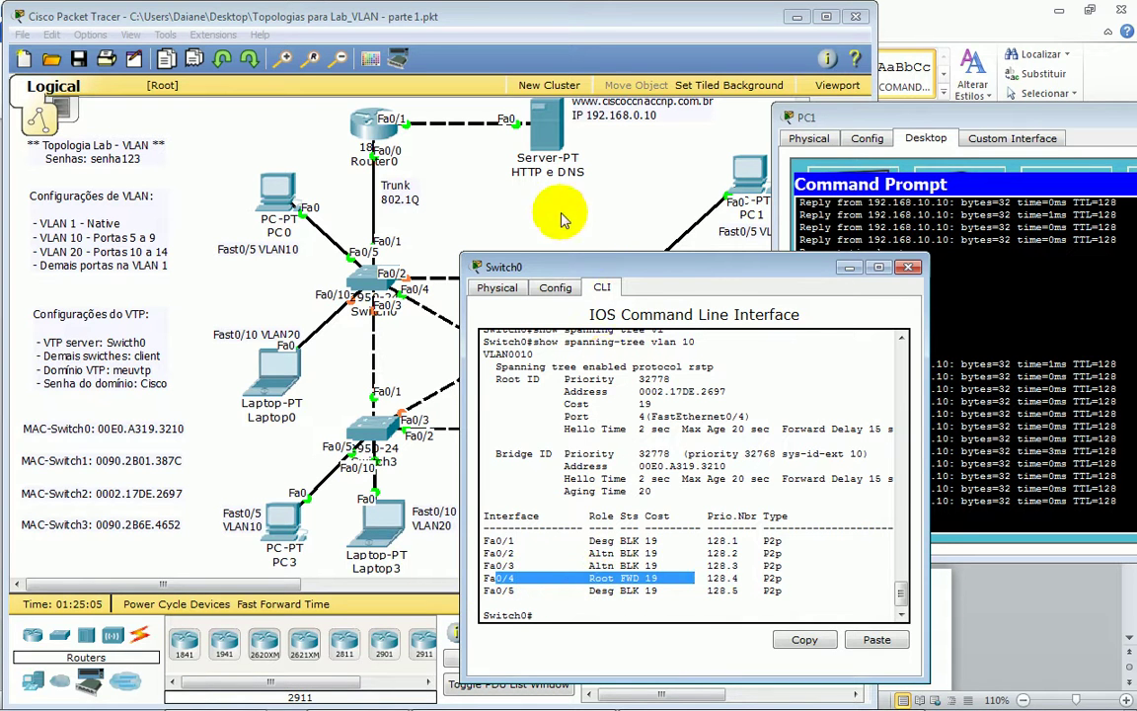
pyautogui.click(513, 207)
pyautogui.moveTo(694, 364); pyautogui.dragTo(569, 479)
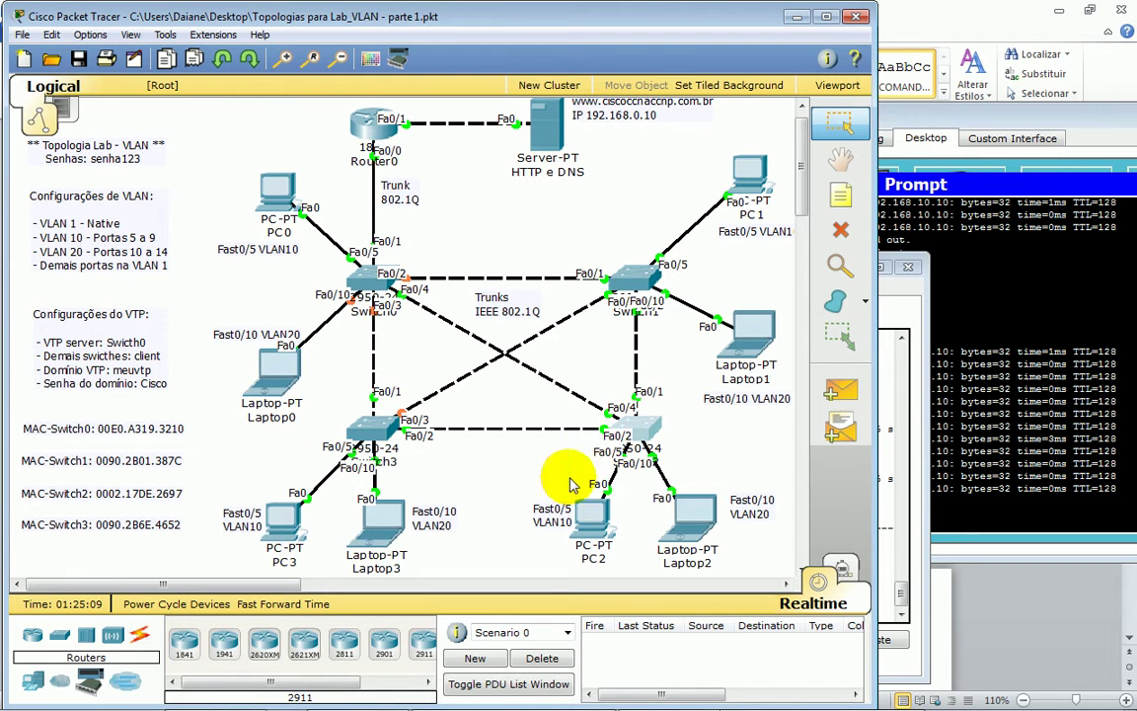
# - Edit the MAC-Switch2 note's text in the topology
pyautogui.doubleClick(84, 493)
pyautogui.moveTo(24, 495); pyautogui.dragTo(98, 498)
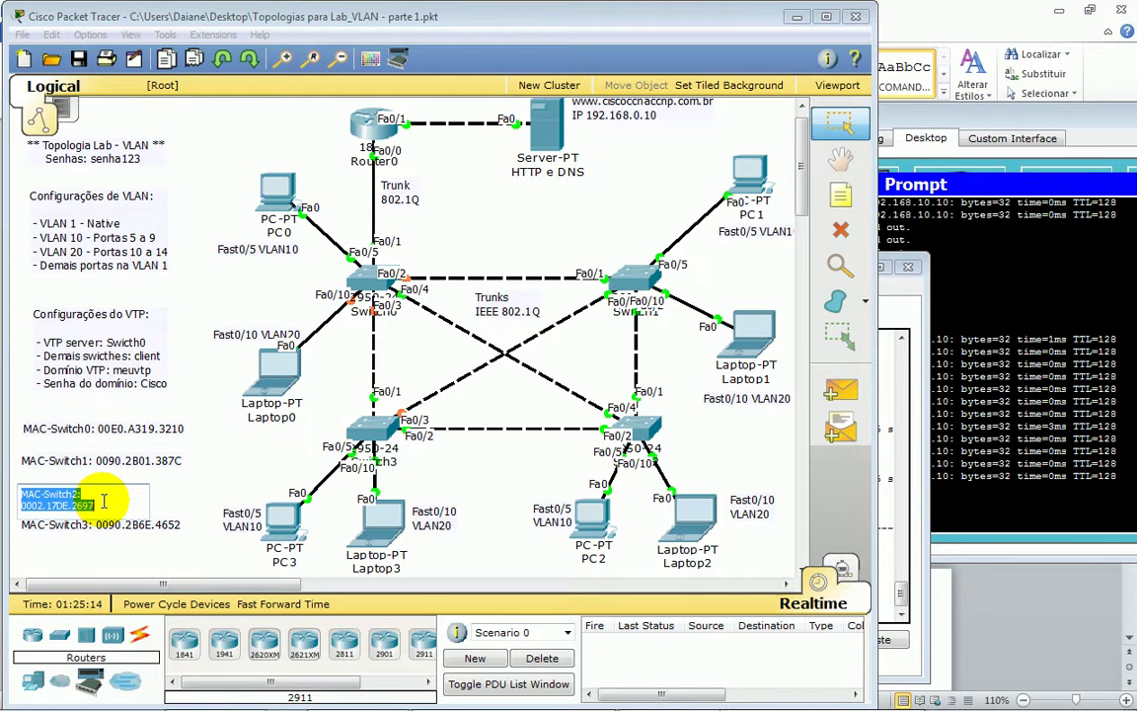
pyautogui.click(178, 327)
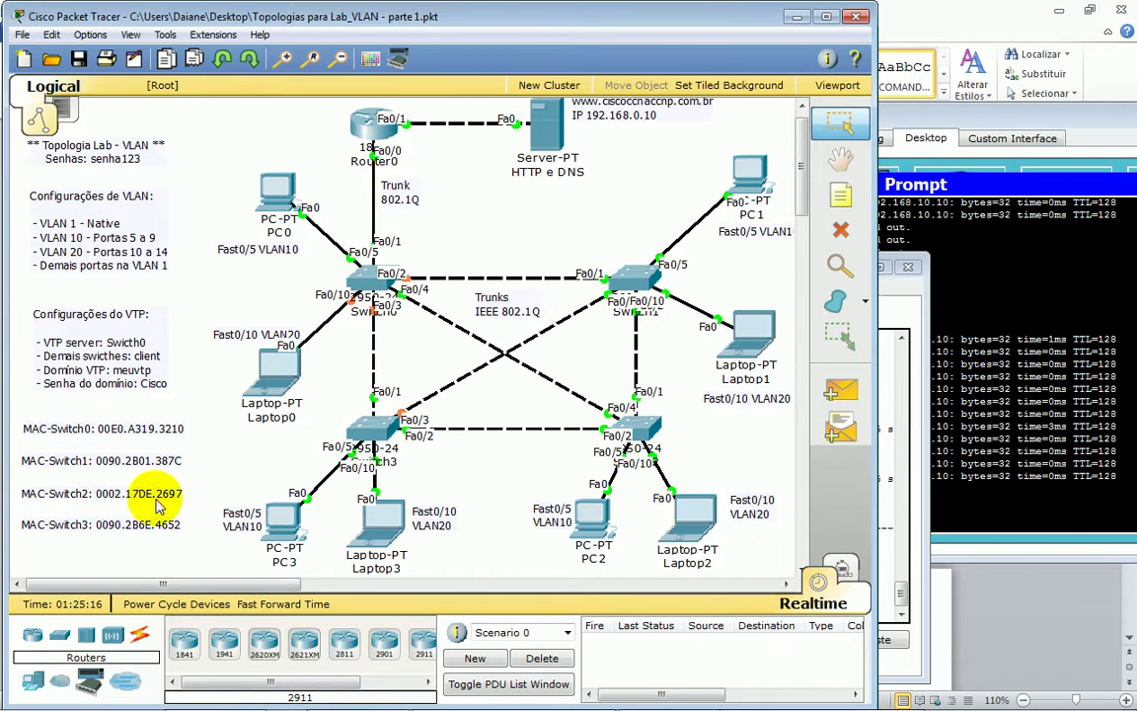
# - Rerun show spanning-tree vlan 10 on Switch0 and confirm PC1's ping is replying
pyautogui.click(1004, 451)
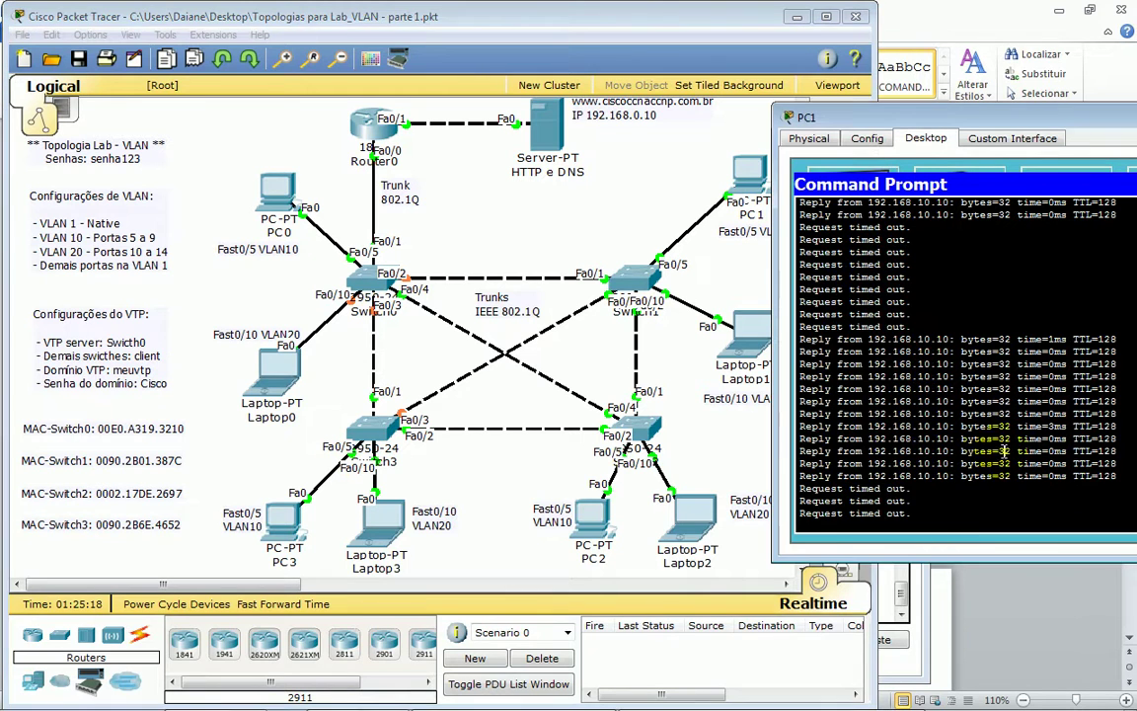
pyautogui.click(888, 592)
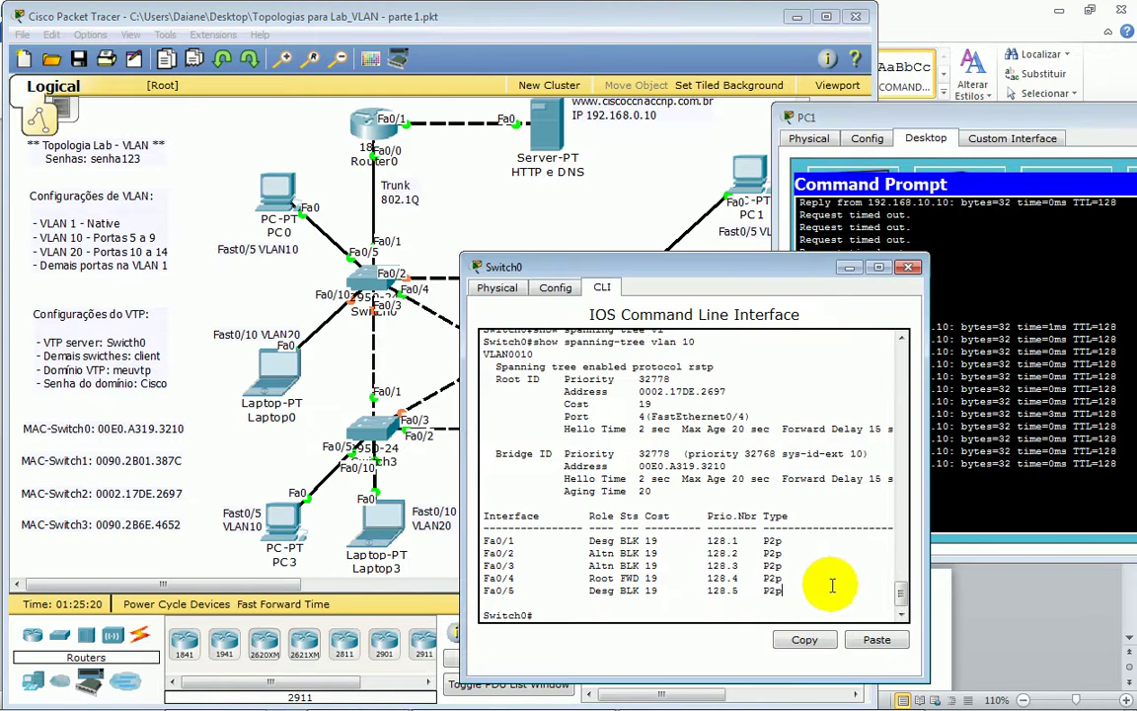
pyautogui.click(688, 609)
pyautogui.click(706, 612)
pyautogui.press('Return')
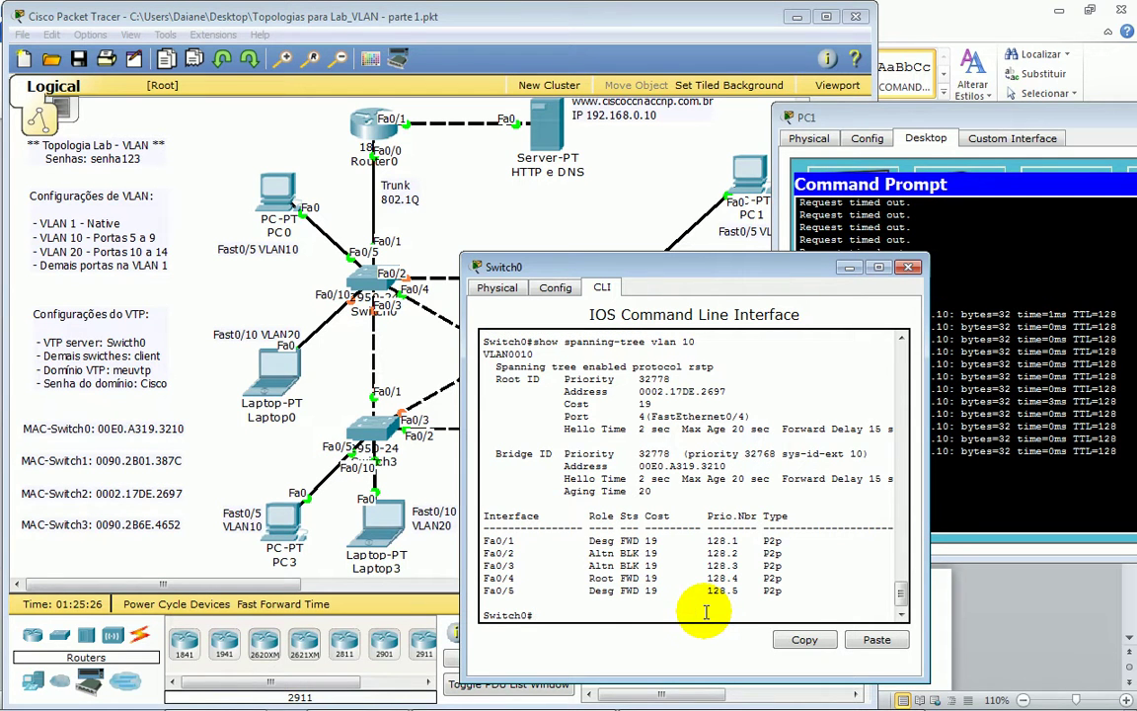
pyautogui.click(875, 456)
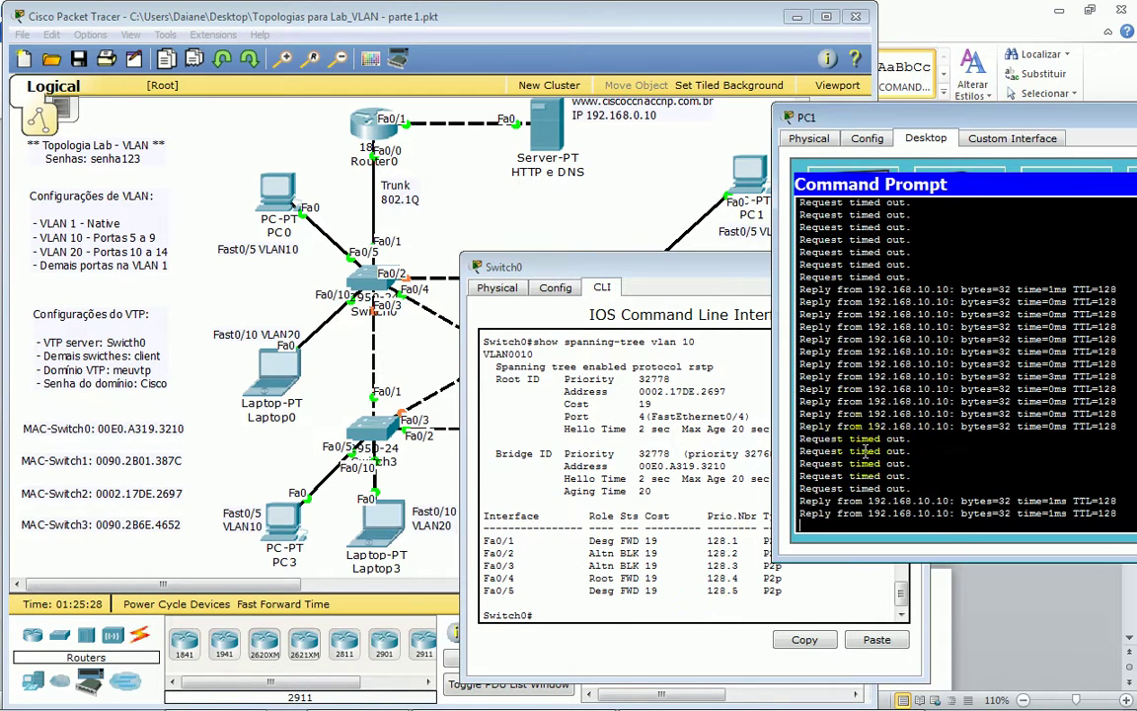
pyautogui.click(672, 614)
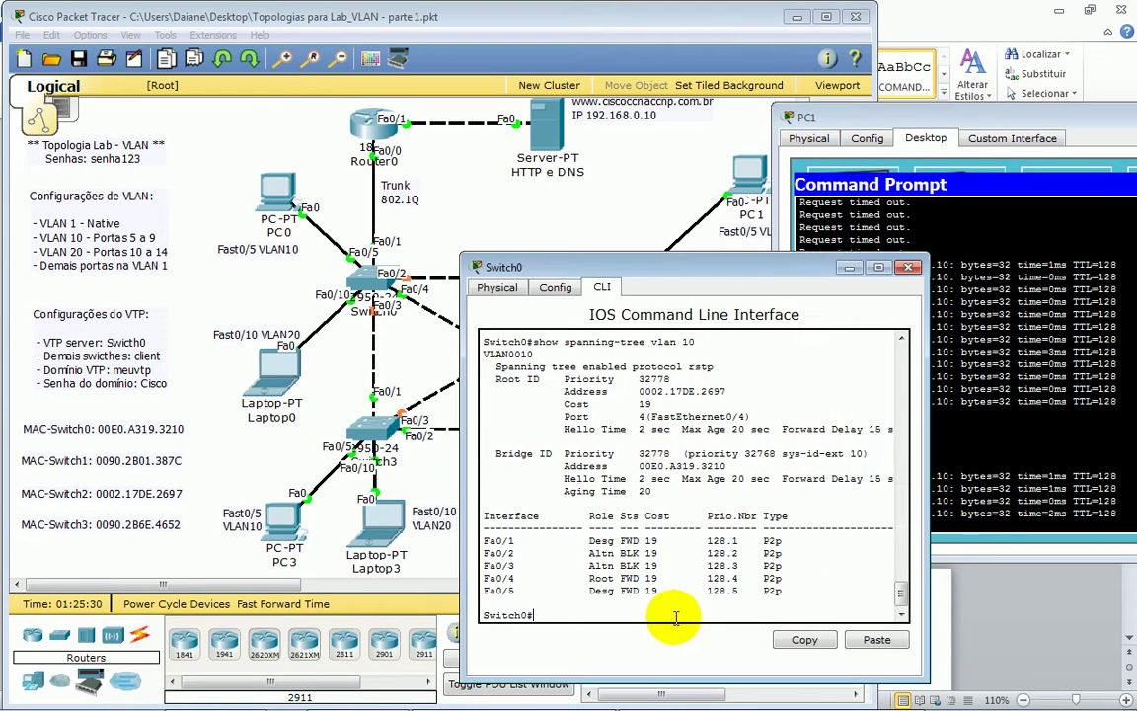
pyautogui.press('Down')
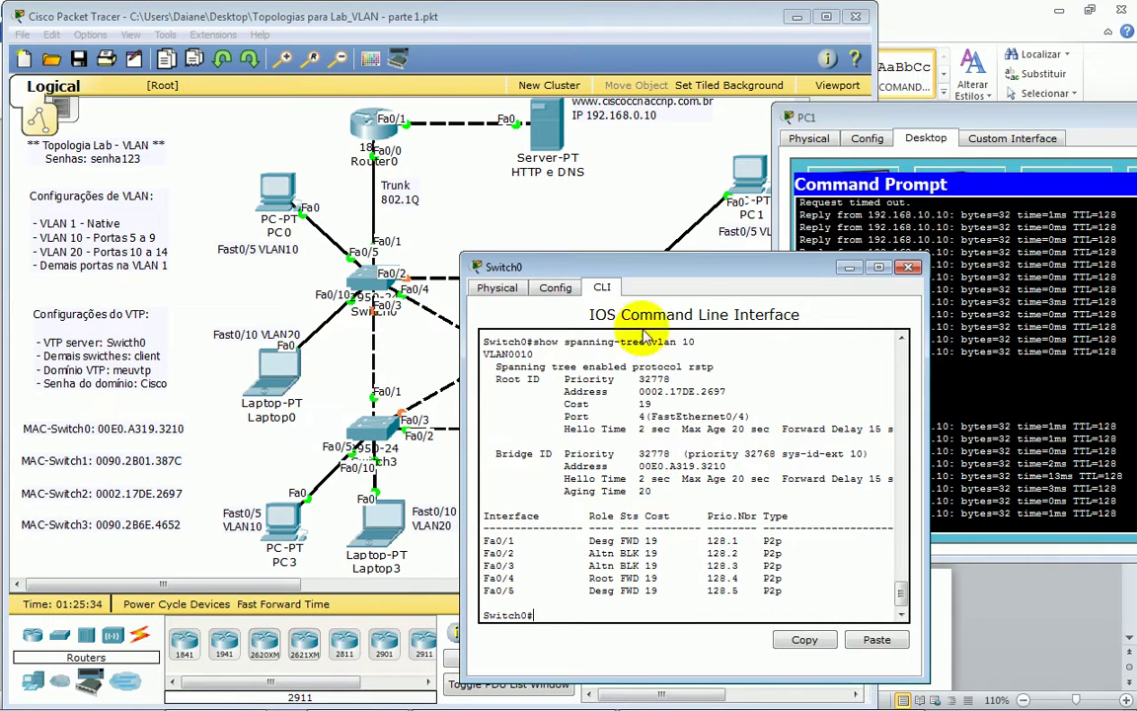
pyautogui.click(620, 204)
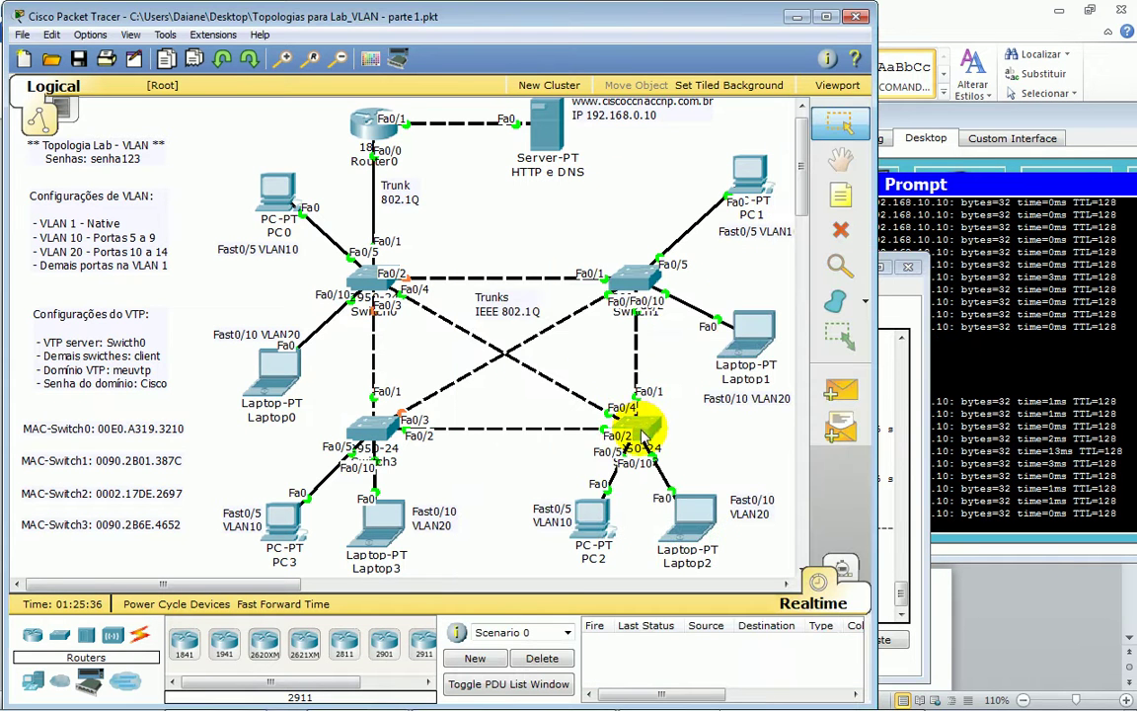
# - Run show spanning-tree on Switch2's command line
pyautogui.click(637, 435)
pyautogui.moveTo(489, 141); pyautogui.dragTo(280, 172)
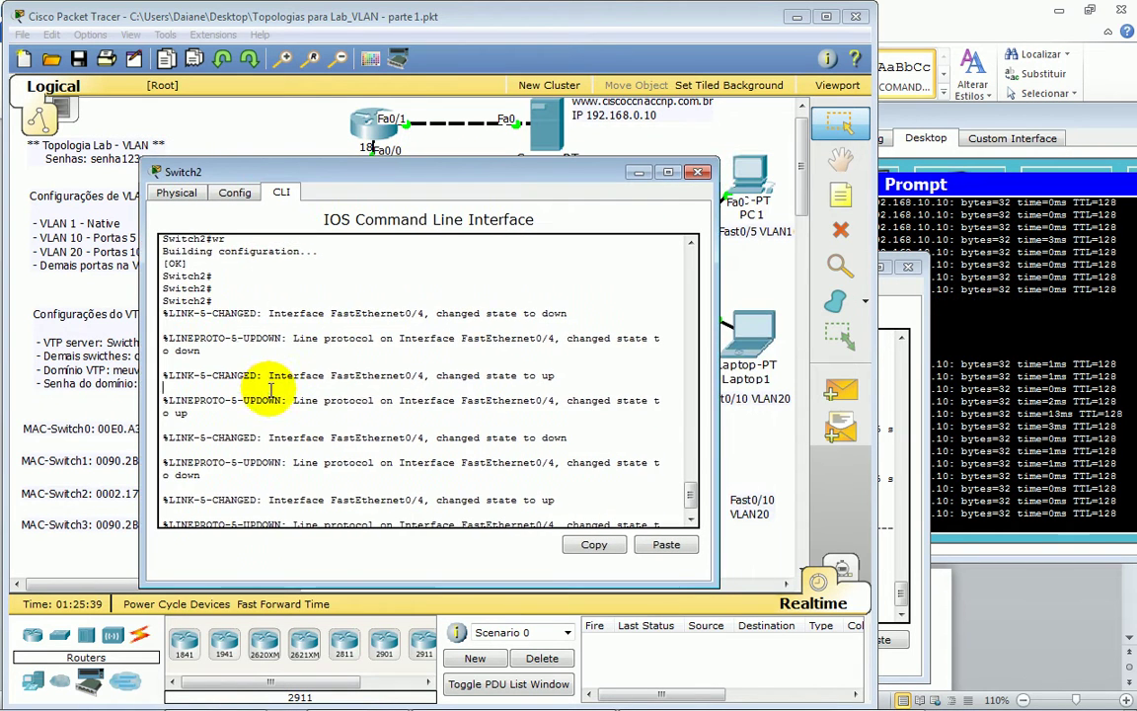
pyautogui.press('Return')
pyautogui.press('Return')
pyautogui.press('Return')
pyautogui.press('Return')
pyautogui.write('sh')
pyautogui.press('Tab')
pyautogui.write('spa')
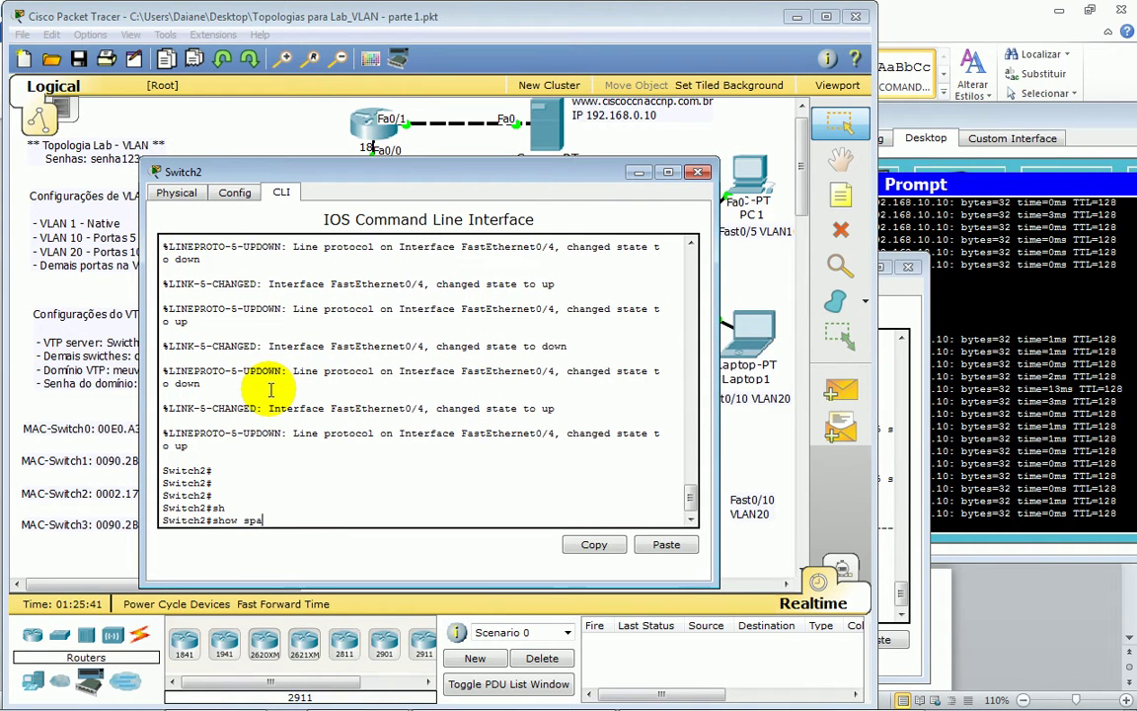
pyautogui.press('Tab')
pyautogui.press('Return')
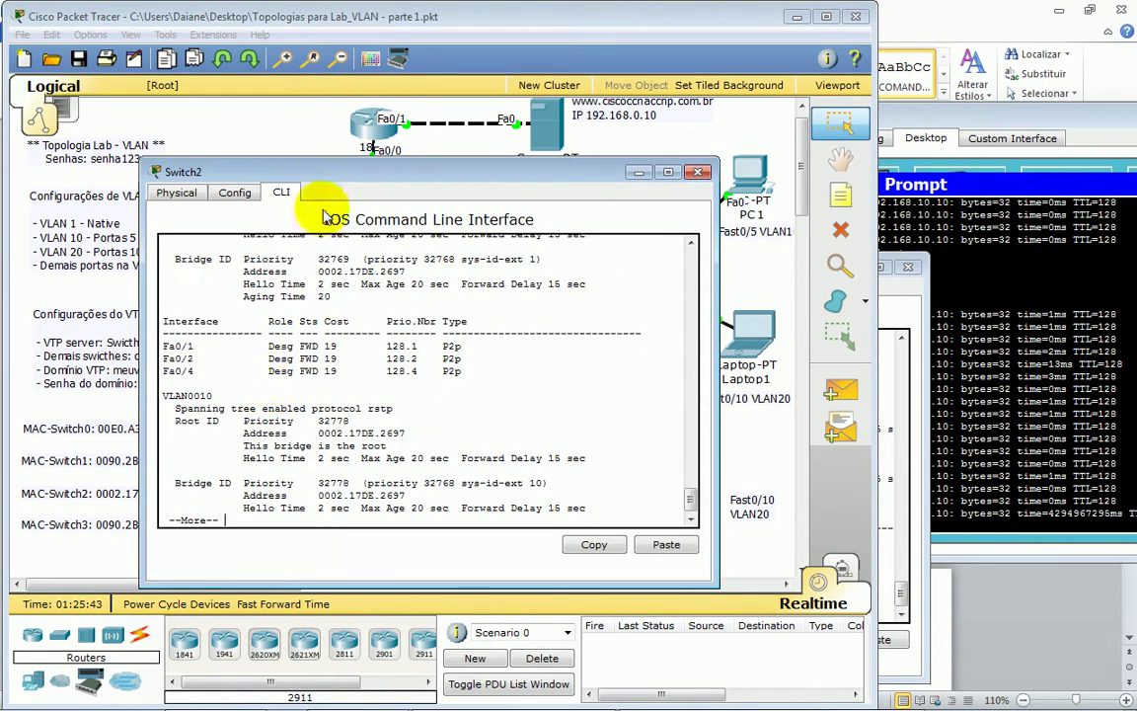
pyautogui.moveTo(336, 161); pyautogui.dragTo(318, 15)
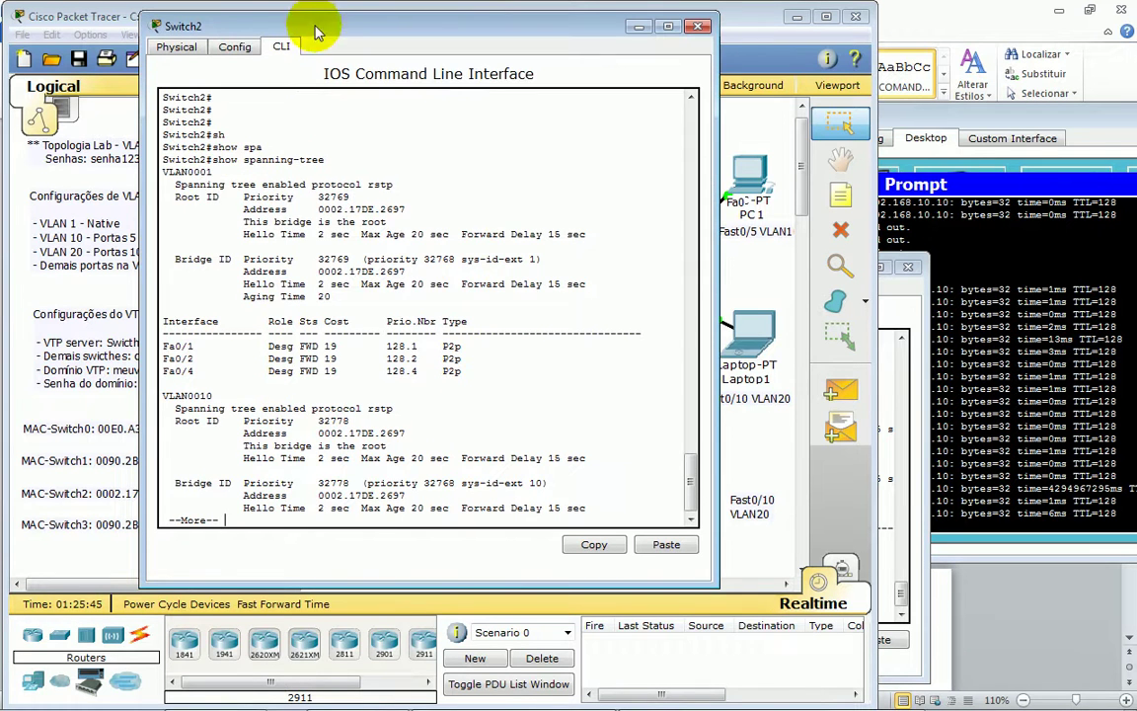
# - Highlight that Switch2 is root for VLAN0001 and the protocol is rstp
pyautogui.doubleClick(188, 171)
pyautogui.moveTo(187, 171); pyautogui.dragTo(466, 372)
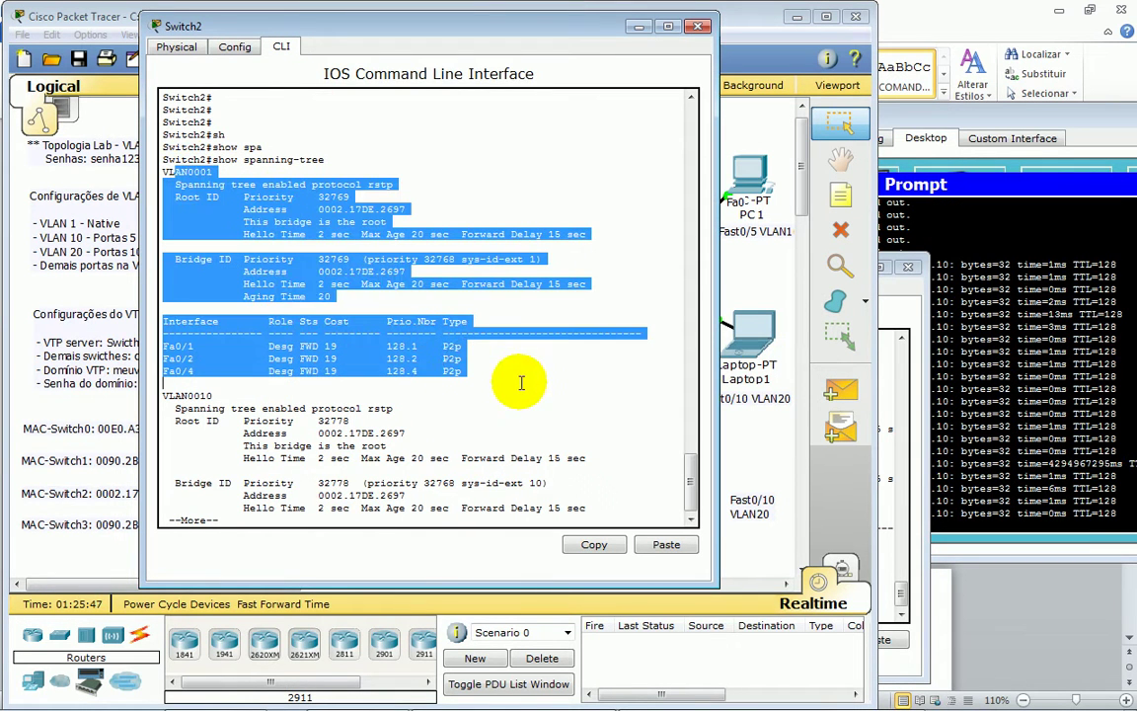
pyautogui.click(254, 219)
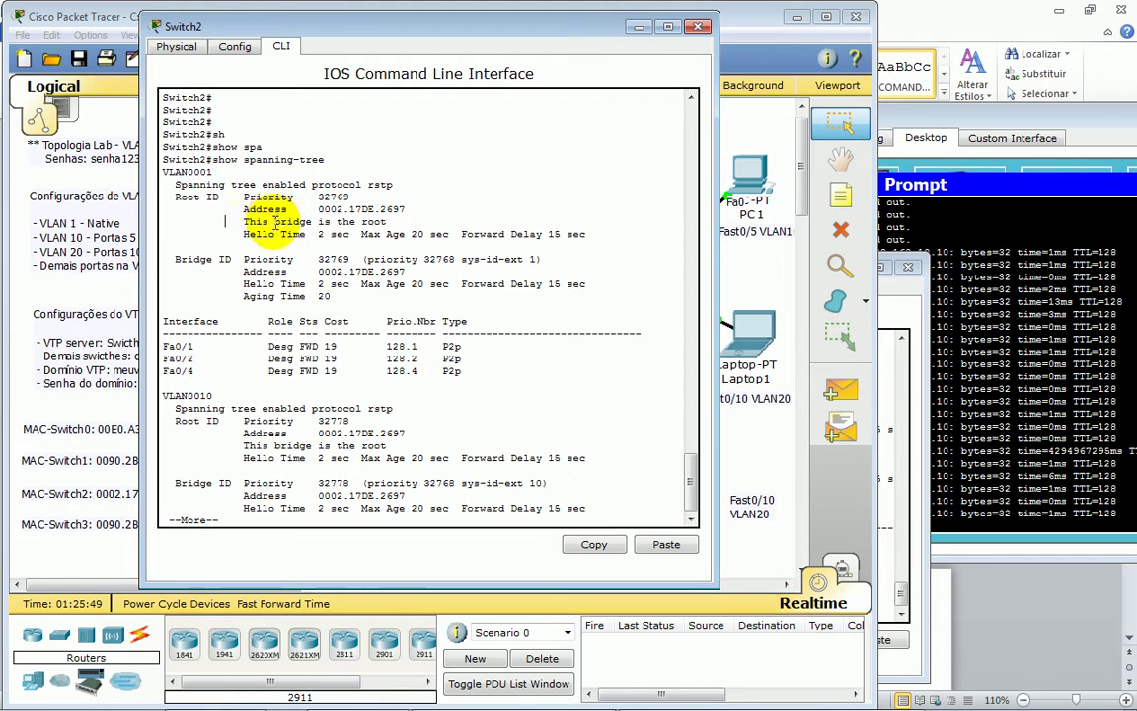
pyautogui.moveTo(230, 221); pyautogui.dragTo(392, 223)
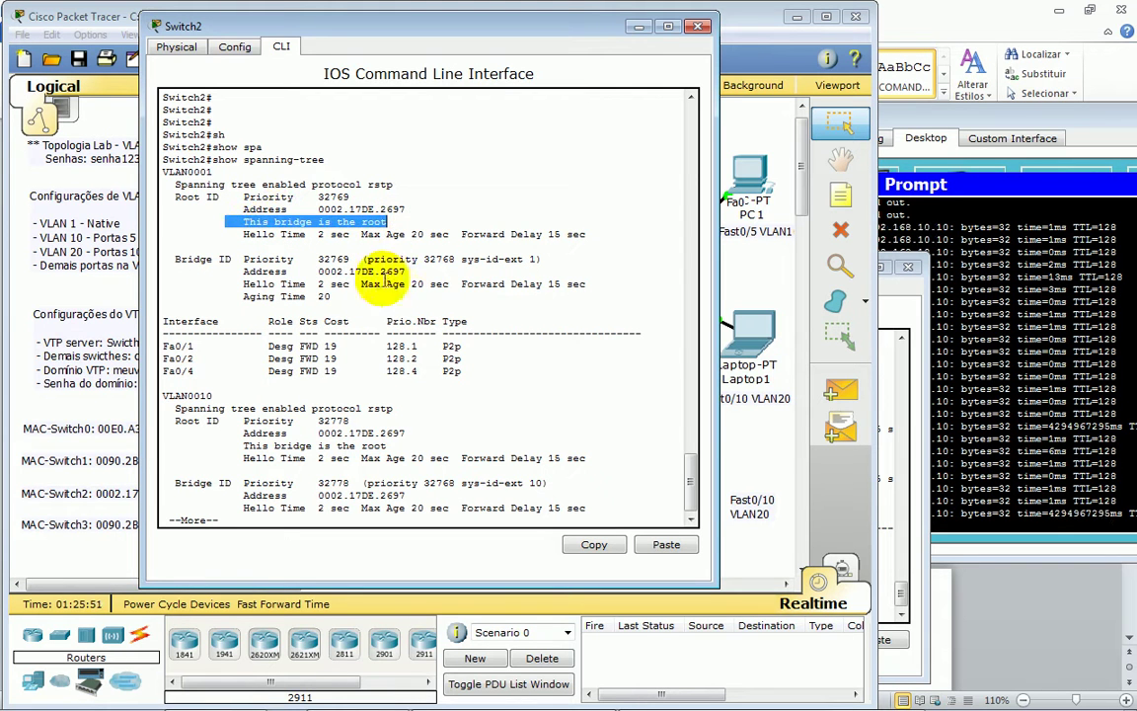
pyautogui.moveTo(187, 185); pyautogui.dragTo(392, 187)
pyautogui.moveTo(230, 185); pyautogui.dragTo(375, 188)
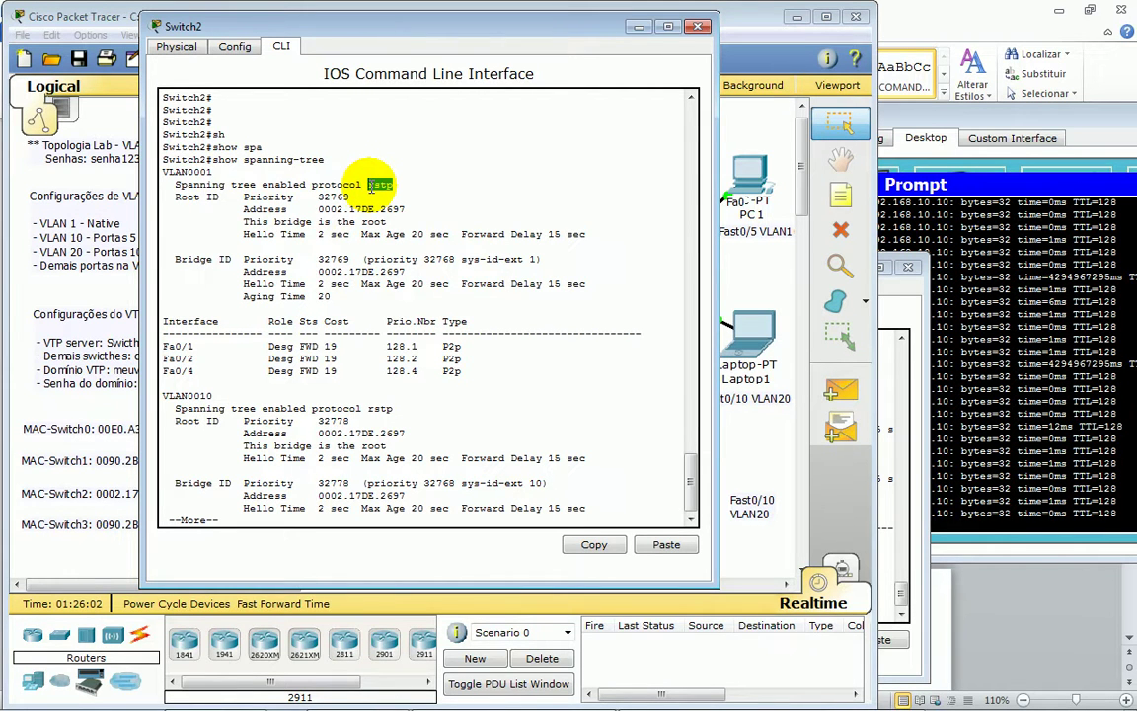
# - Page through the output, highlighting Switch2 as root for VLAN0010 and VLAN0020
pyautogui.press('Return')
pyautogui.press('Return')
pyautogui.press('Return')
pyautogui.press('Return')
pyautogui.press('Return')
pyautogui.press('Return')
pyautogui.press('Return')
pyautogui.press('Return')
pyautogui.press('Return')
pyautogui.press('Return')
pyautogui.press('Return')
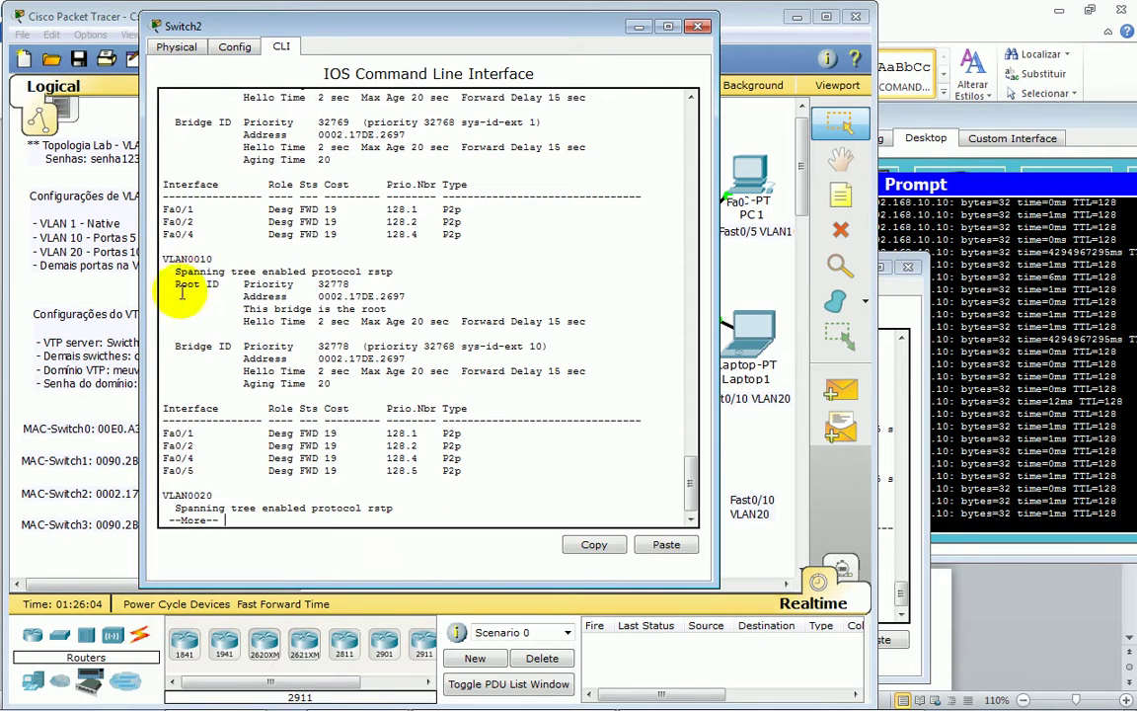
pyautogui.moveTo(168, 259); pyautogui.dragTo(364, 296)
pyautogui.moveTo(241, 308); pyautogui.dragTo(387, 309)
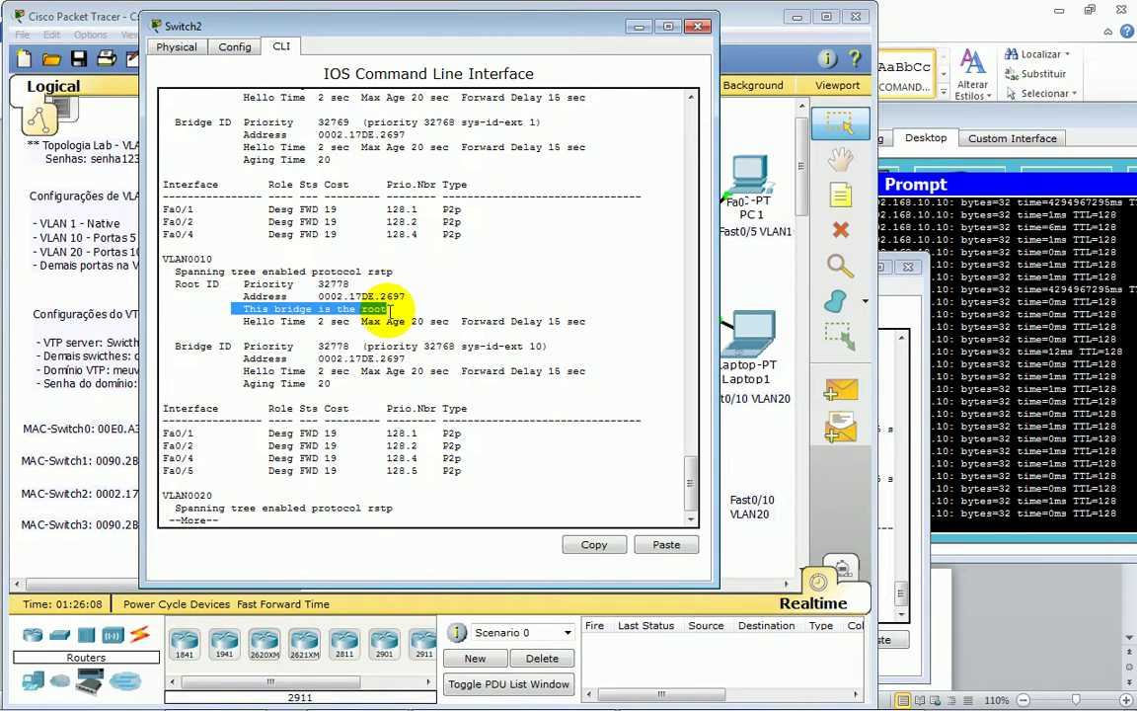
pyautogui.press('Return')
pyautogui.press('Return')
pyautogui.press('Return')
pyautogui.press('Return')
pyautogui.press('Return')
pyautogui.press('Return')
pyautogui.press('Return')
pyautogui.press('Return')
pyautogui.press('Return')
pyautogui.press('Return')
pyautogui.press('Return')
pyautogui.press('Return')
pyautogui.press('Return')
pyautogui.press('Return')
pyautogui.press('Return')
pyautogui.press('Return')
pyautogui.press('Return')
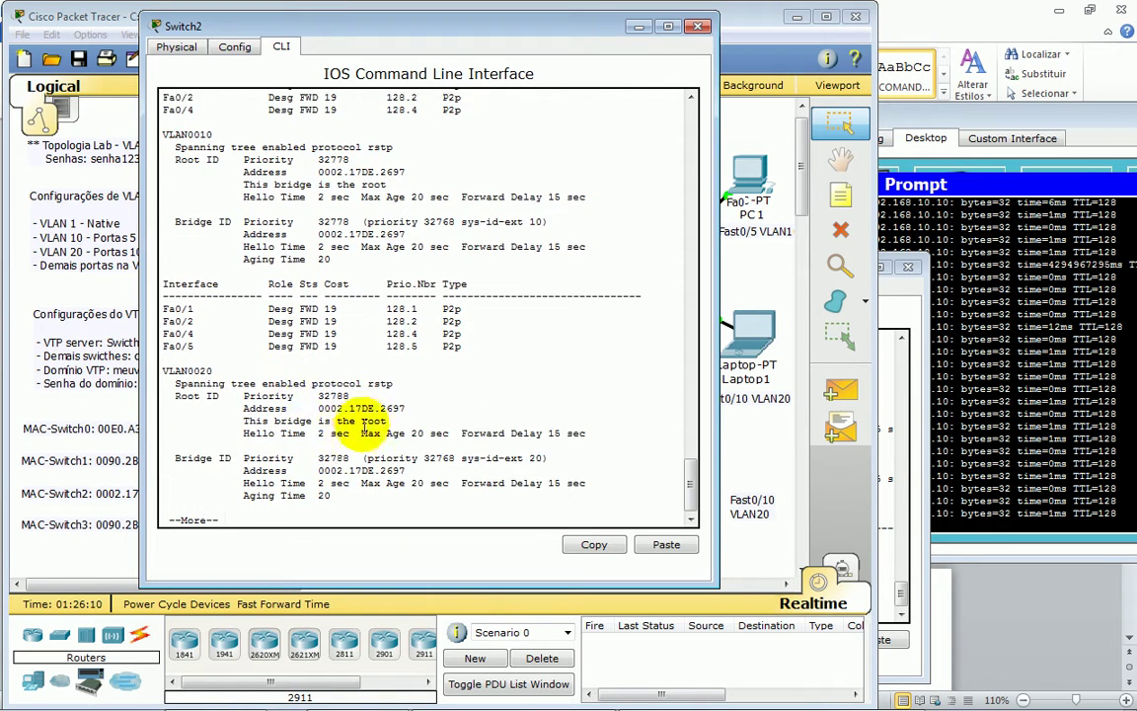
pyautogui.press('Return')
pyautogui.press('Return')
pyautogui.moveTo(243, 309); pyautogui.dragTo(398, 307)
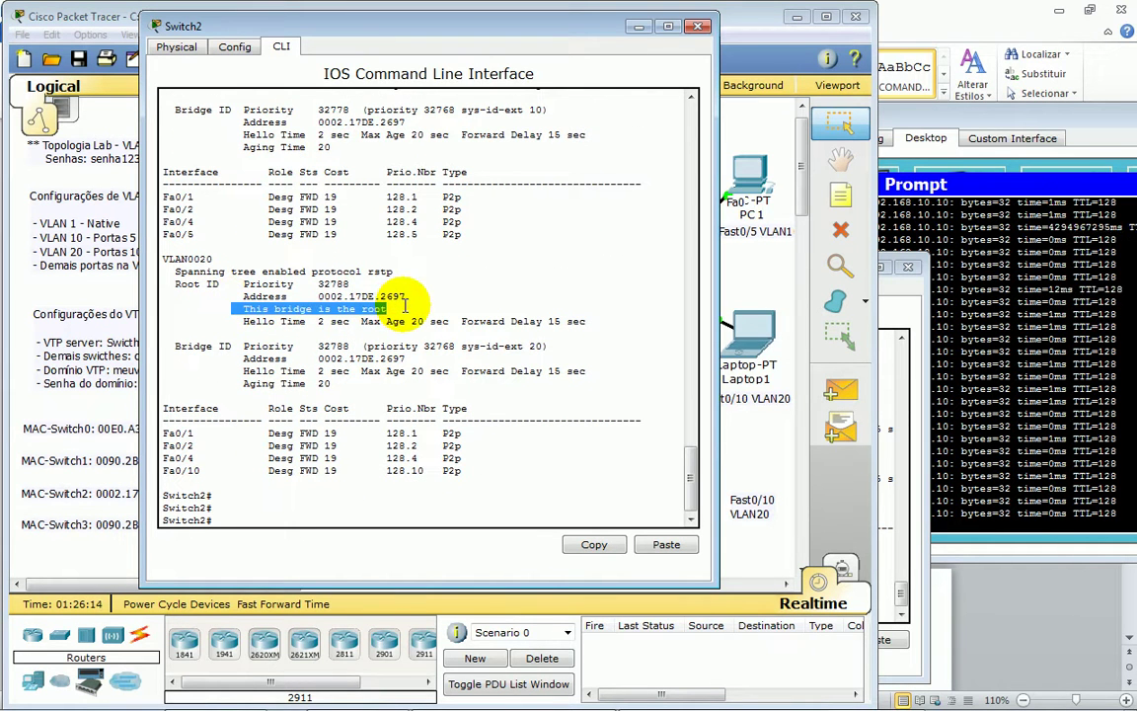
pyautogui.moveTo(501, 30); pyautogui.dragTo(717, 148)
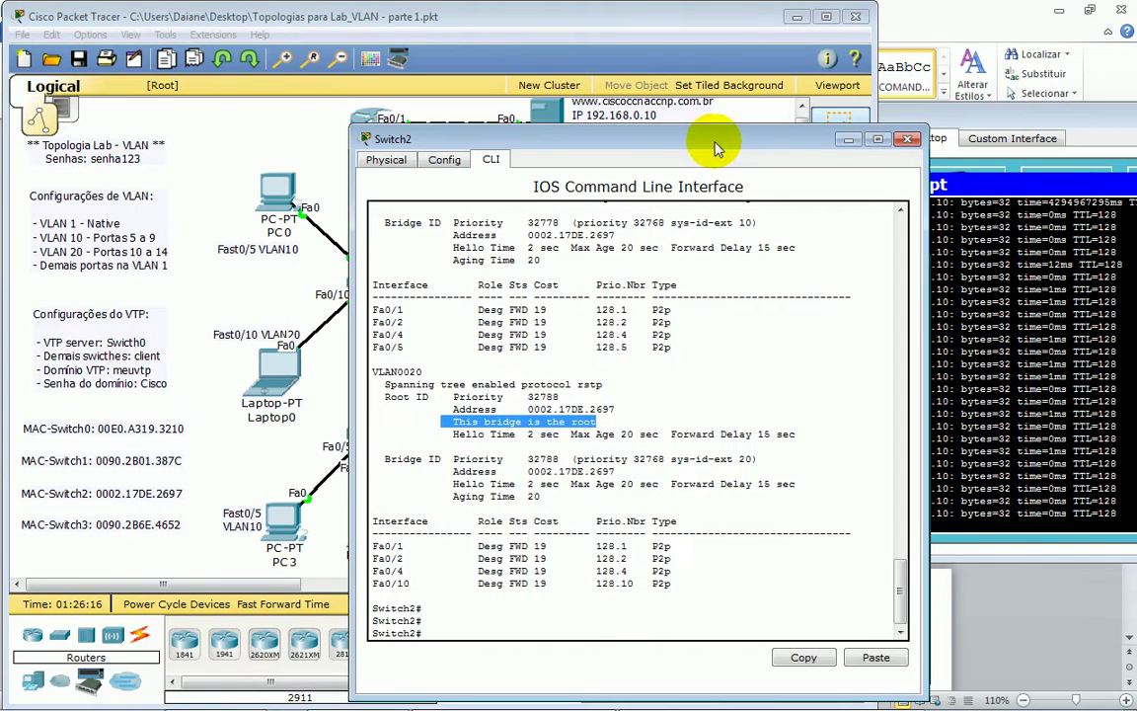
pyautogui.click(583, 14)
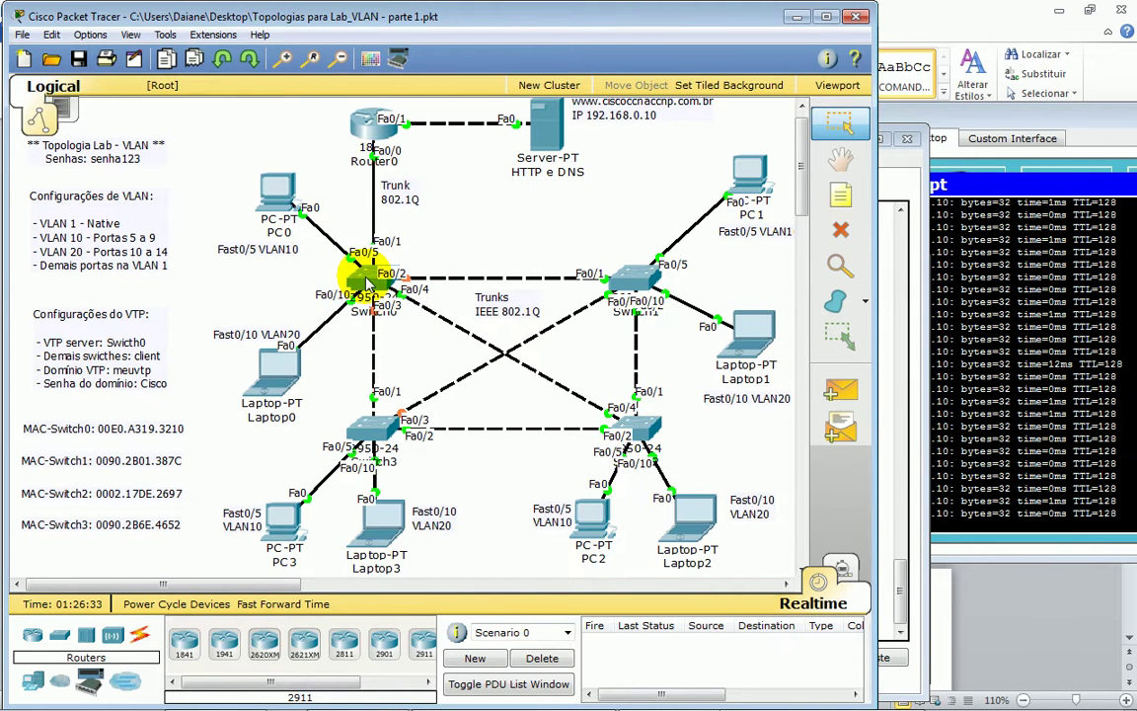
# - Enter global configuration mode on Switch0 with conf t
pyautogui.moveTo(367, 283)
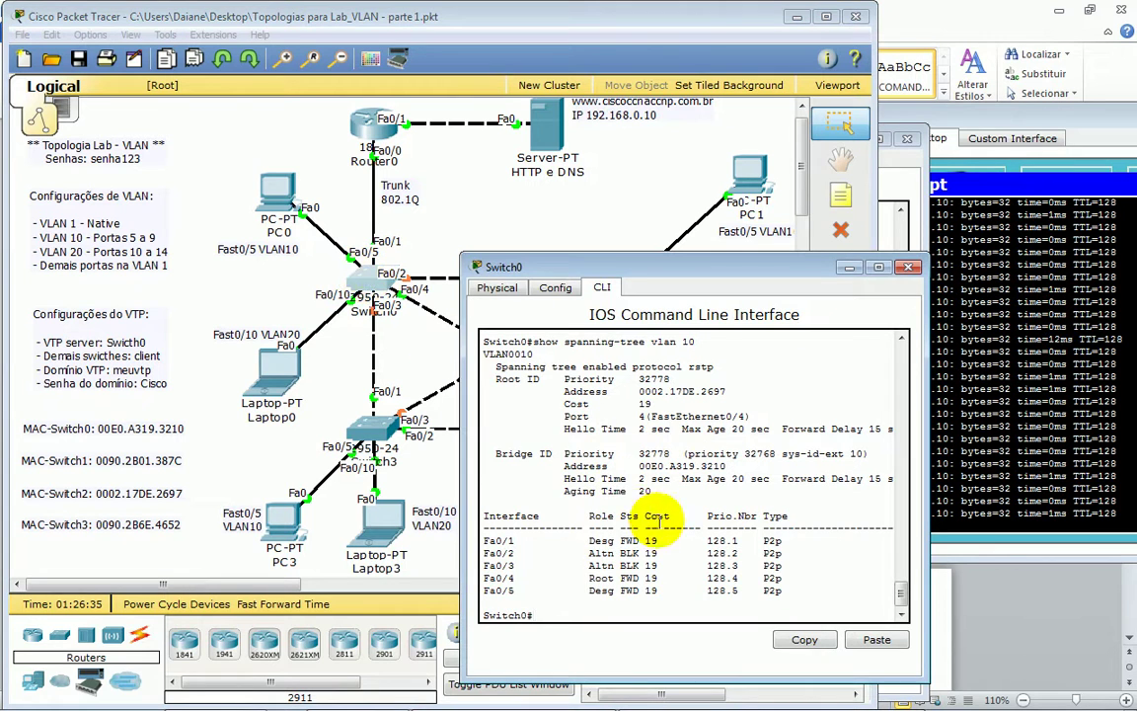
pyautogui.moveTo(528, 260); pyautogui.dragTo(546, 229)
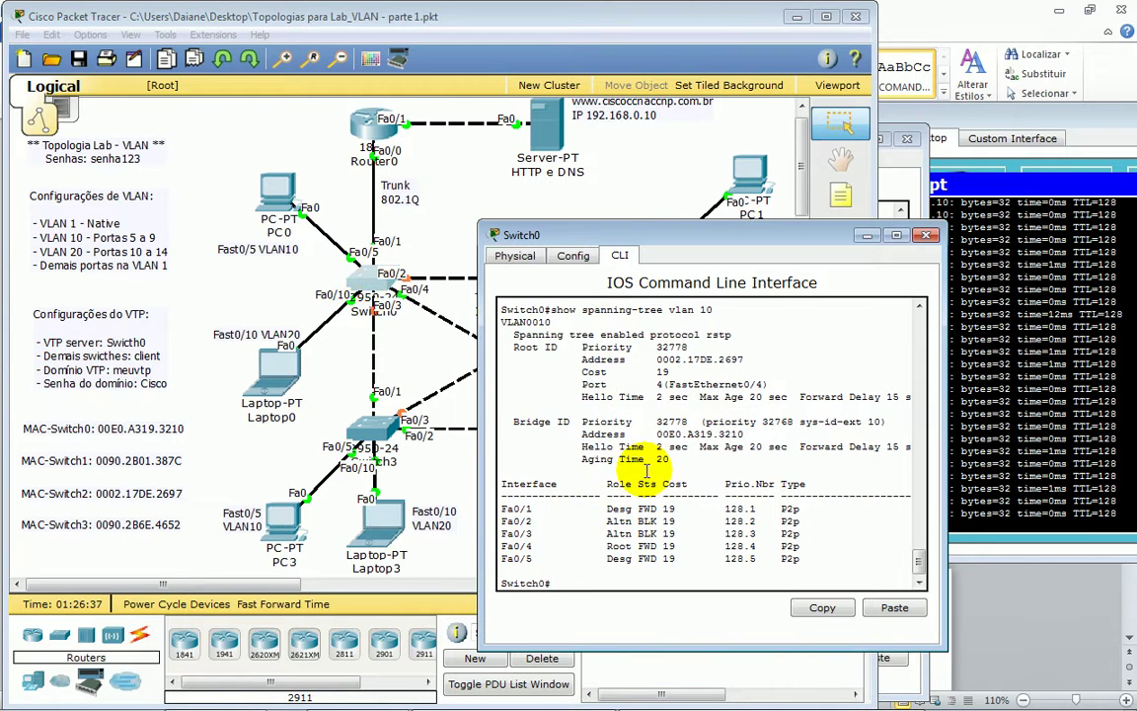
pyautogui.press('Return')
pyautogui.press('Return')
pyautogui.press('Return')
pyautogui.press('Return')
pyautogui.press('Return')
pyautogui.write('conf t')
pyautogui.press('Return')
pyautogui.press('Return')
pyautogui.press('Return')
pyautogui.press('Return')
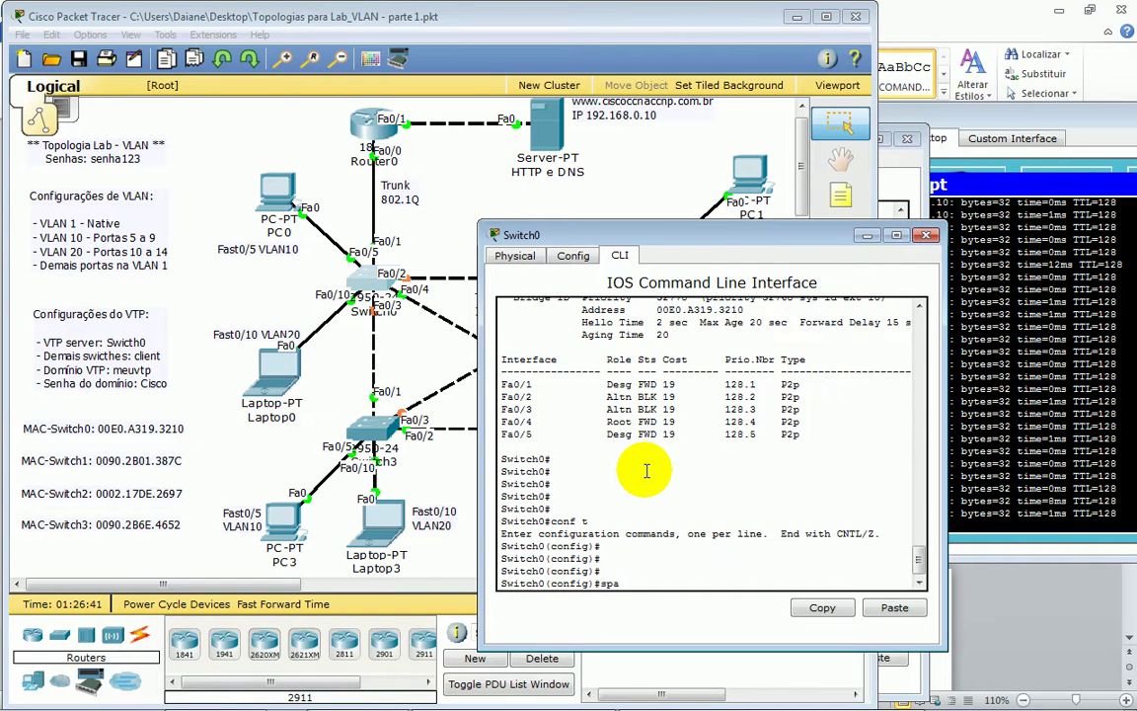
# - Apply spanning-tree vlan 10 root primary on Switch0
pyautogui.write('spa')
pyautogui.press('Tab')
pyautogui.write('?')
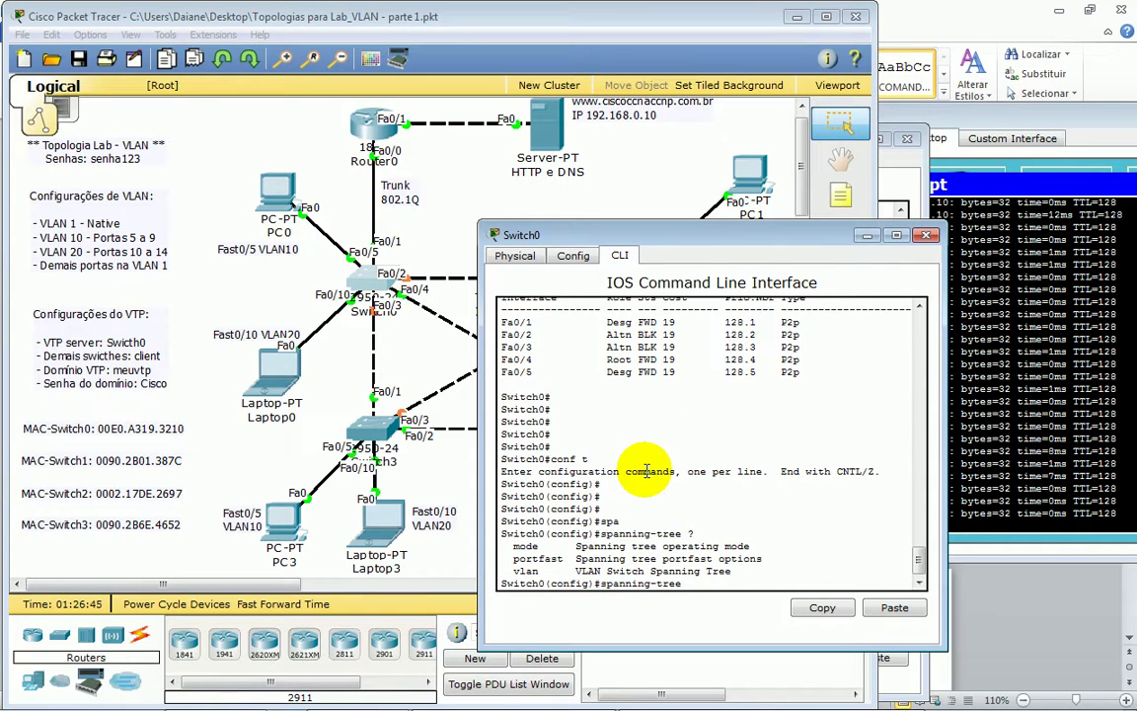
pyautogui.write('vl')
pyautogui.press('Tab')
pyautogui.write('10')
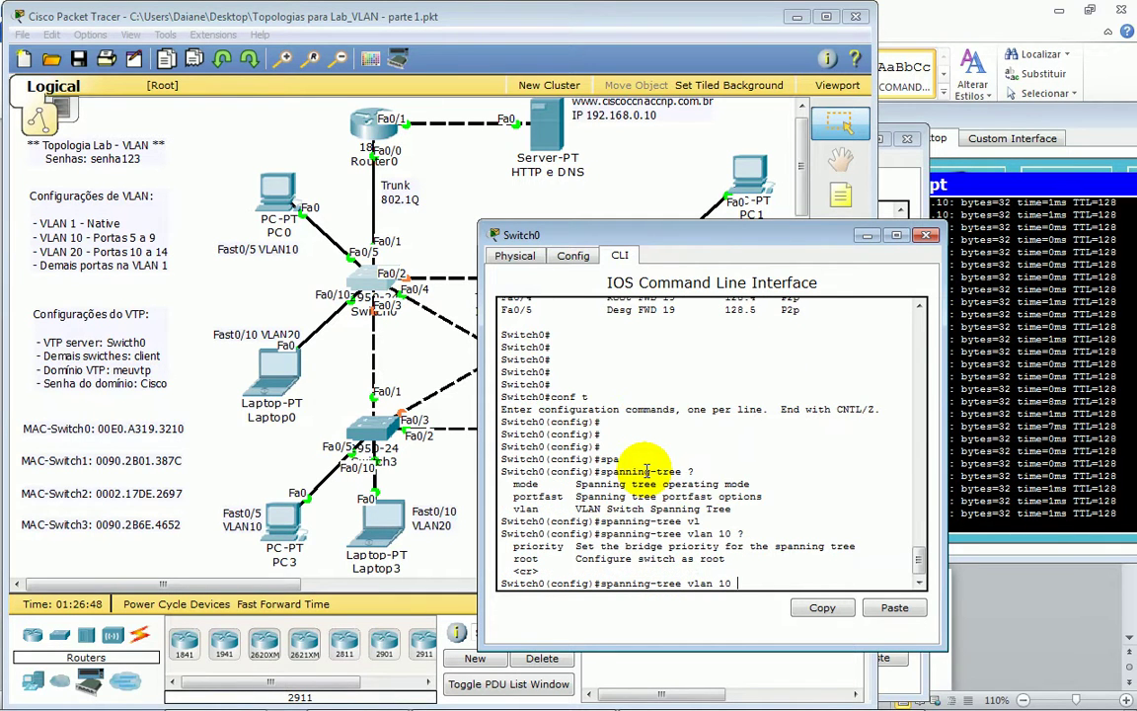
pyautogui.write(' ?ro')
pyautogui.press('Tab')
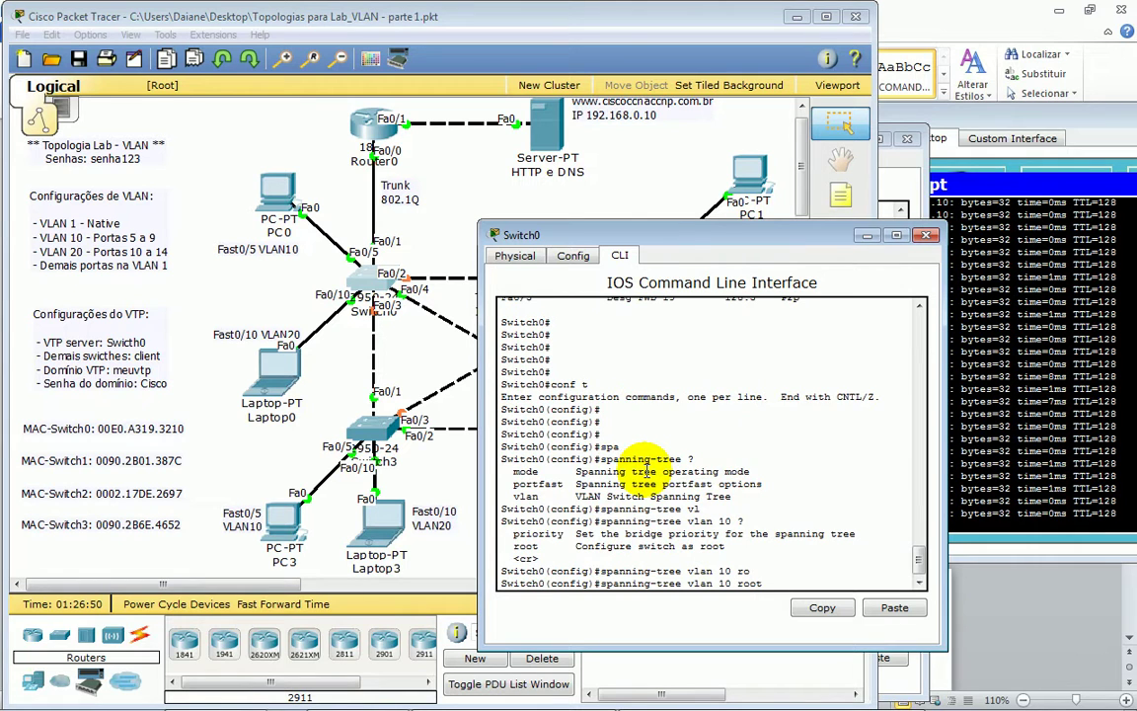
pyautogui.write('?')
pyautogui.write('pri')
pyautogui.press('Tab')
pyautogui.press('Tab')
pyautogui.press('Tab')
pyautogui.press('Tab')
pyautogui.press('Tab')
pyautogui.press('Tab')
pyautogui.press('Tab')
pyautogui.press('Tab')
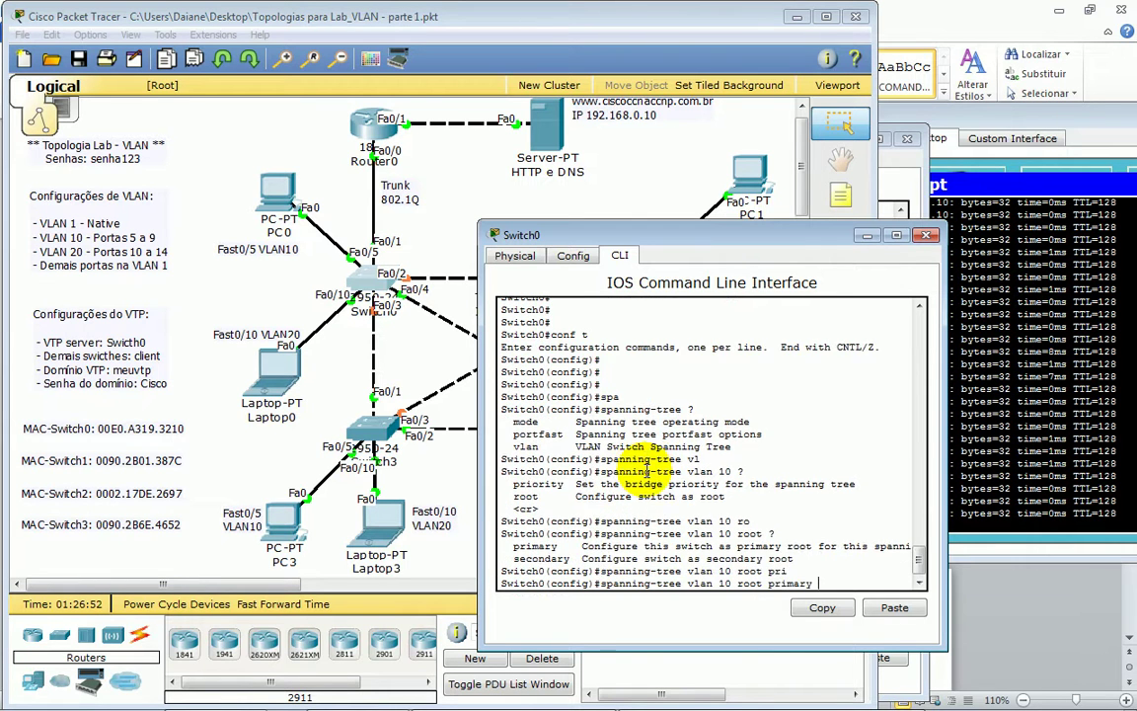
pyautogui.press('Tab')
pyautogui.press('Tab')
pyautogui.press('Tab')
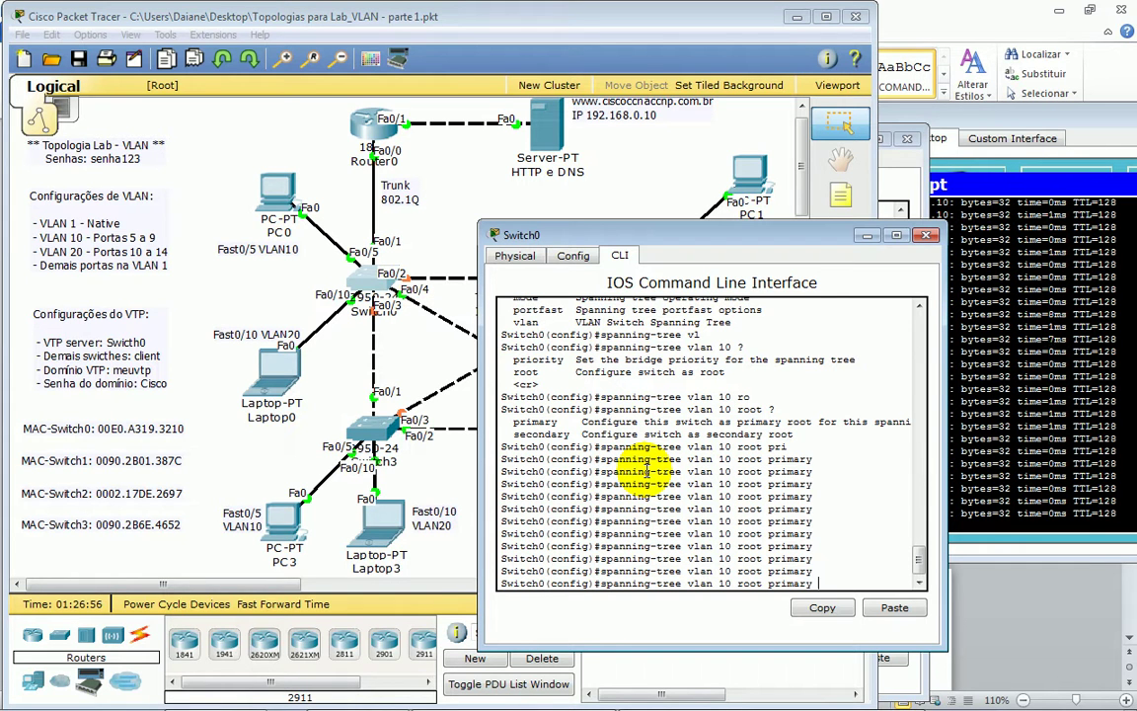
pyautogui.press('Return')
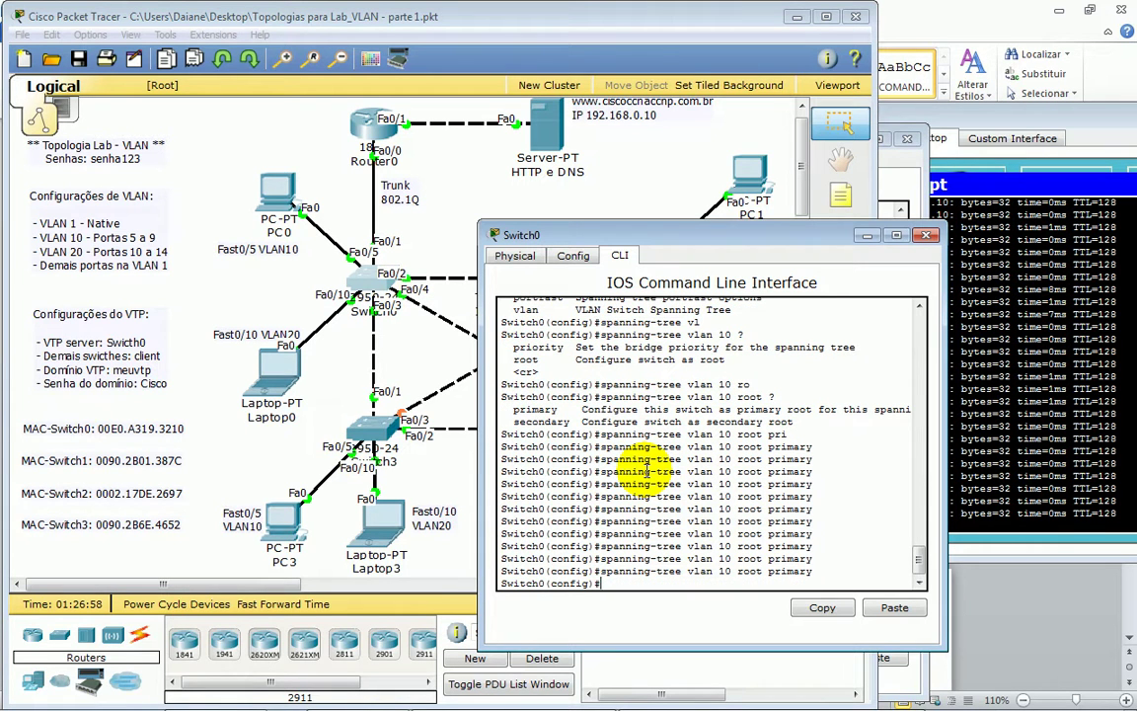
# - Rearrange the console windows so Switch0's command line is in front of Switch2's
pyautogui.moveTo(780, 243); pyautogui.dragTo(924, 492)
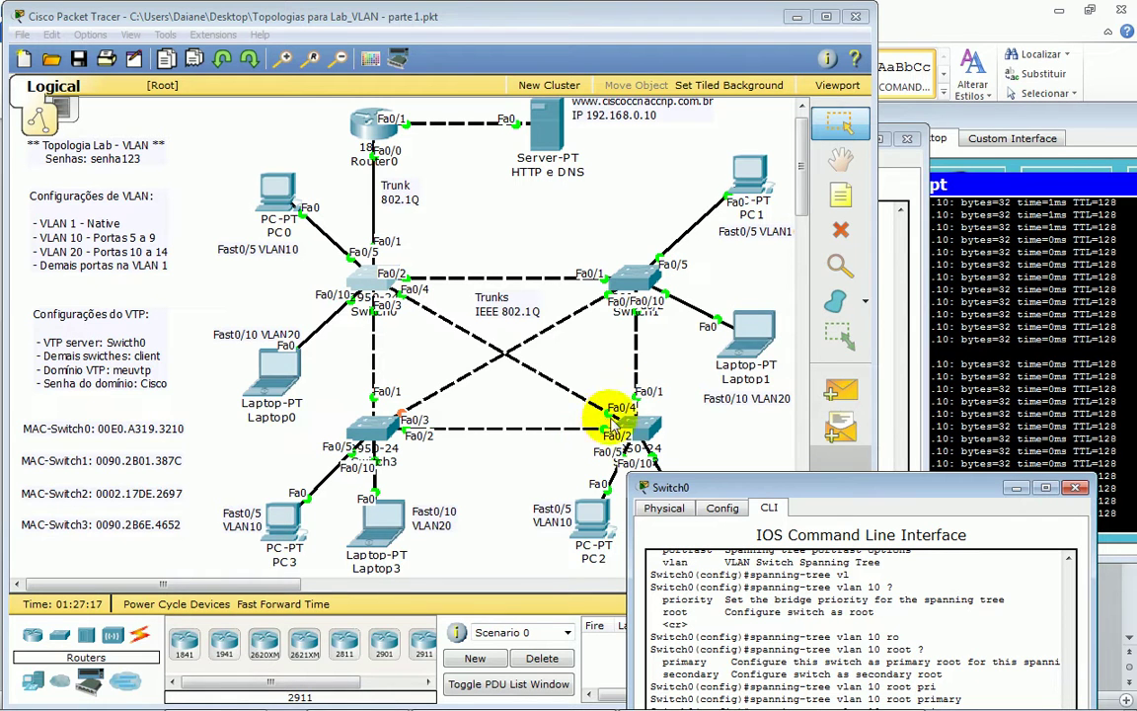
pyautogui.moveTo(718, 488); pyautogui.dragTo(109, 102)
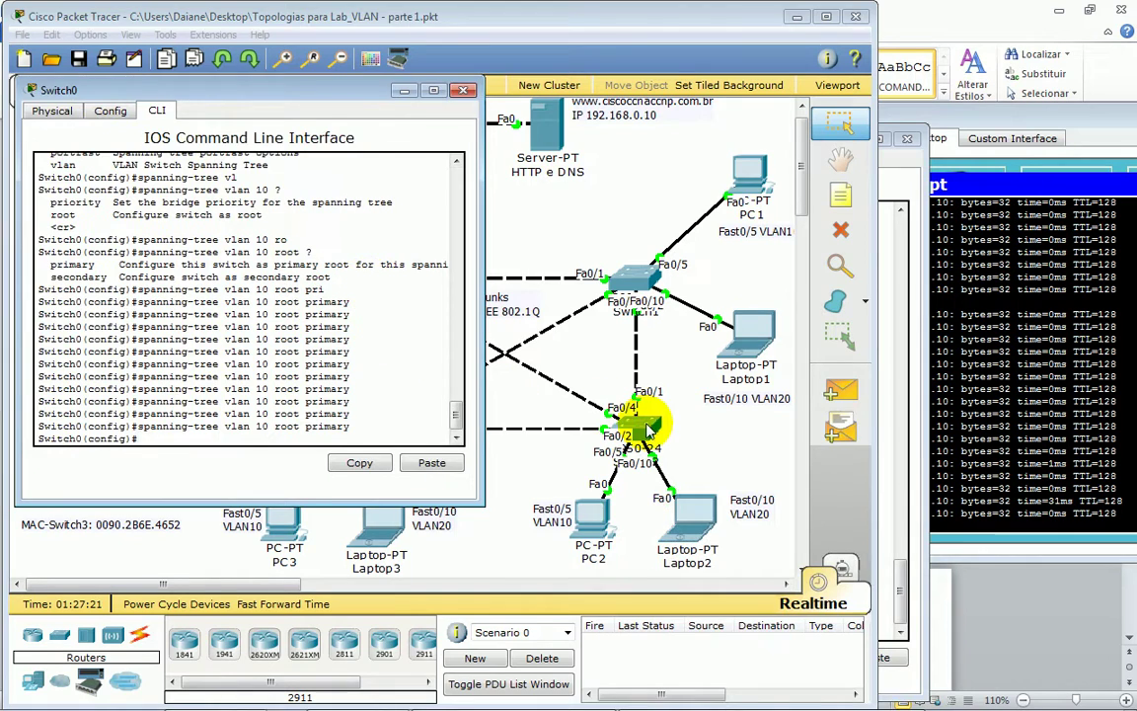
pyautogui.click(640, 423)
pyautogui.moveTo(426, 139); pyautogui.dragTo(446, 139)
pyautogui.click(361, 281)
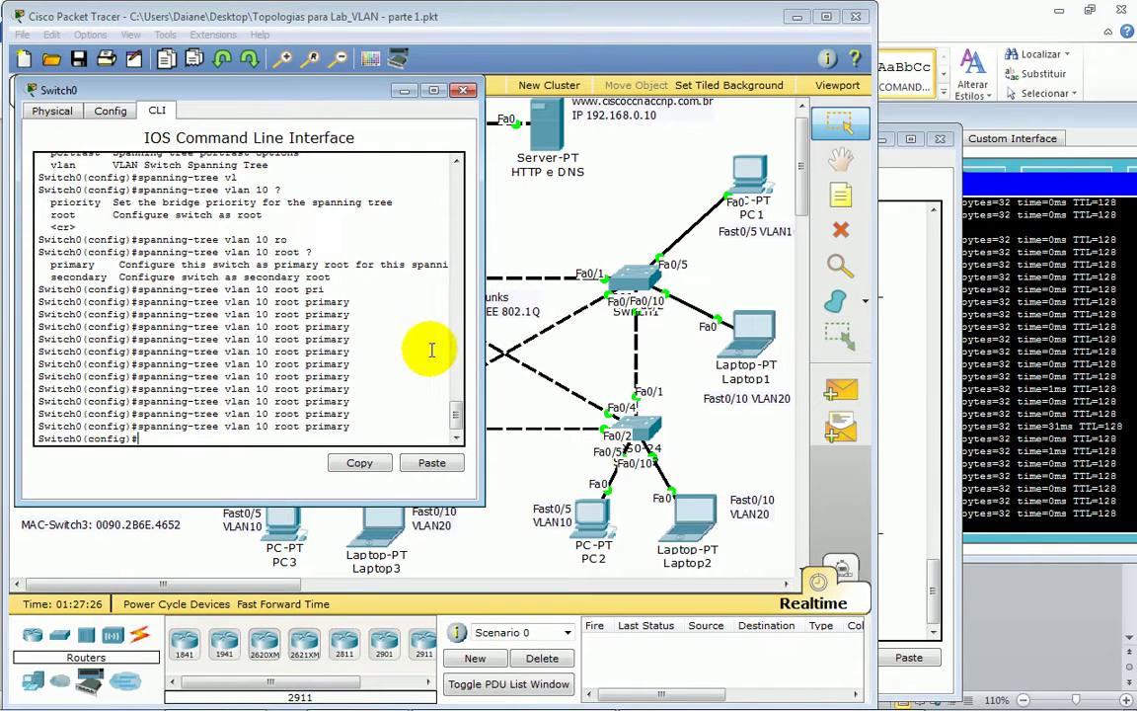
# - Leave config mode with Ctrl+Z and run show spanning-tree vlan 10, enlarging the console
pyautogui.hotkey('ctrl', 'z')
pyautogui.press('Return')
pyautogui.press('Return')
pyautogui.press('Return')
pyautogui.write('sh')
pyautogui.press('Tab')
pyautogui.write('s')
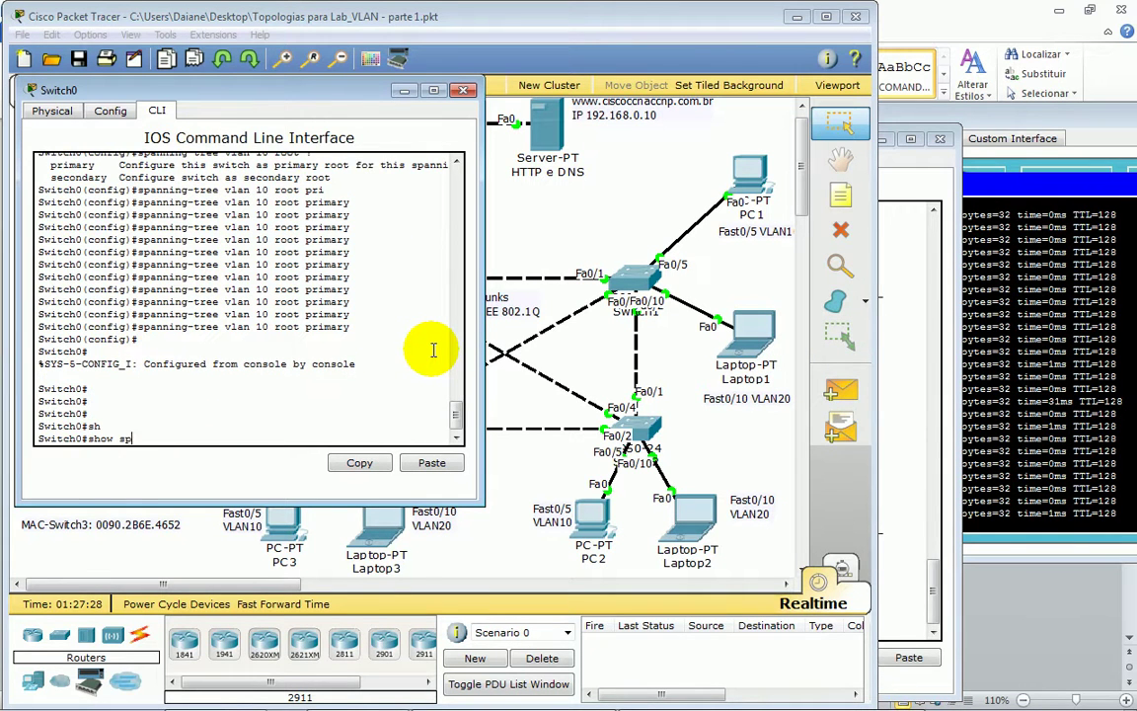
pyautogui.write('panning-tree')
pyautogui.press('Tab')
pyautogui.write('vl')
pyautogui.press('Tab')
pyautogui.write('1')
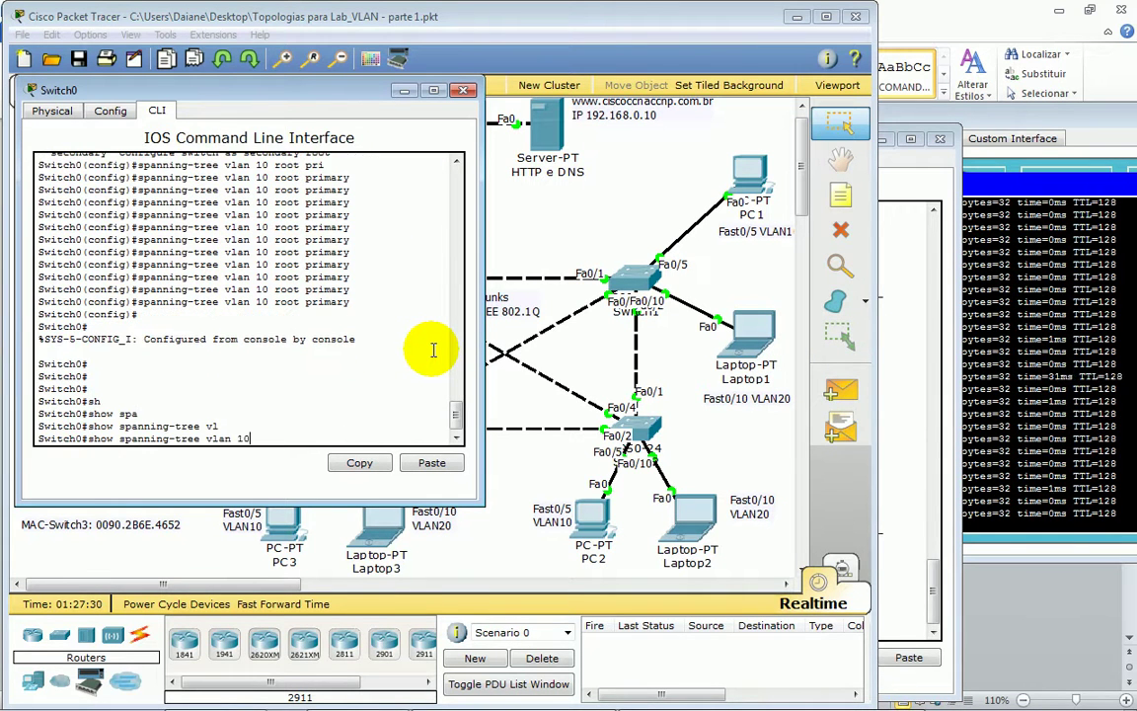
pyautogui.write('0')
pyautogui.press('Return')
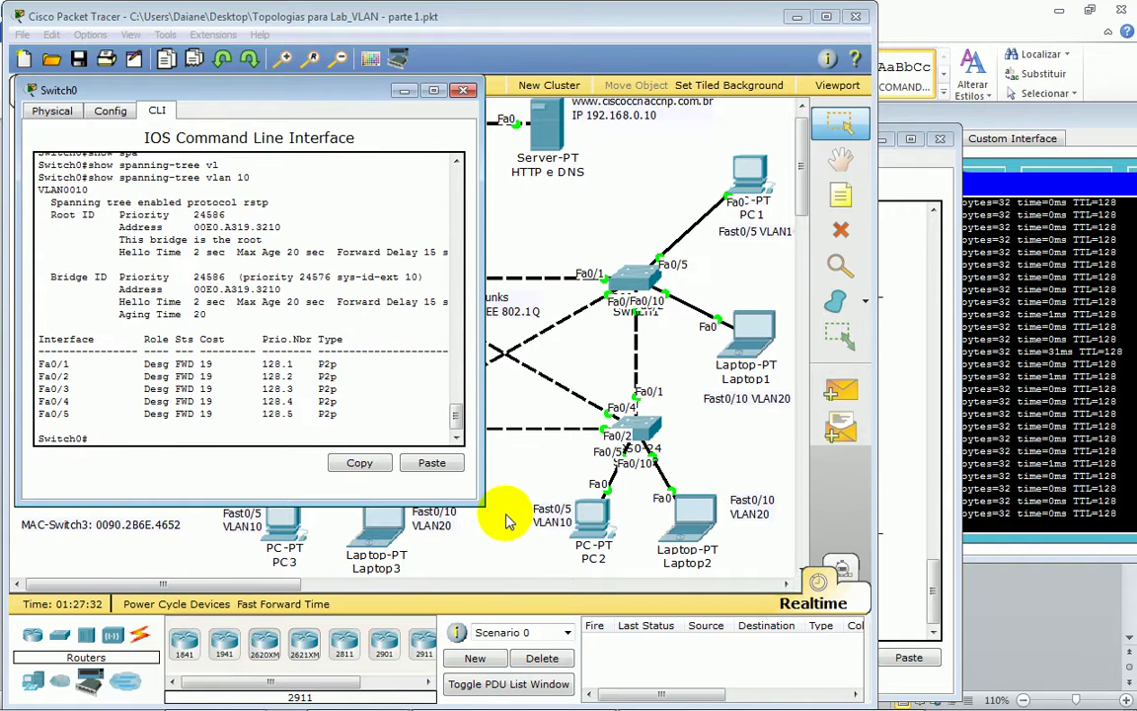
pyautogui.moveTo(484, 513); pyautogui.dragTo(617, 696)
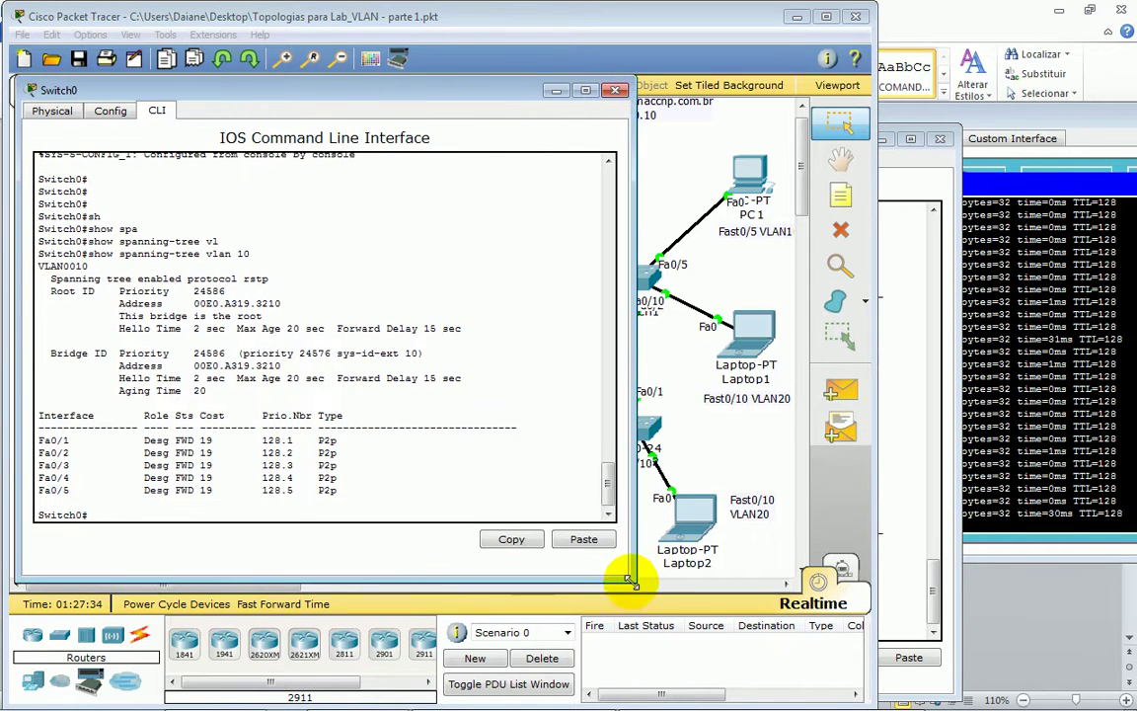
# - Highlight rstp, root priority 24586, the root address, and all ports designated forwarding
pyautogui.moveTo(87, 254); pyautogui.dragTo(309, 278)
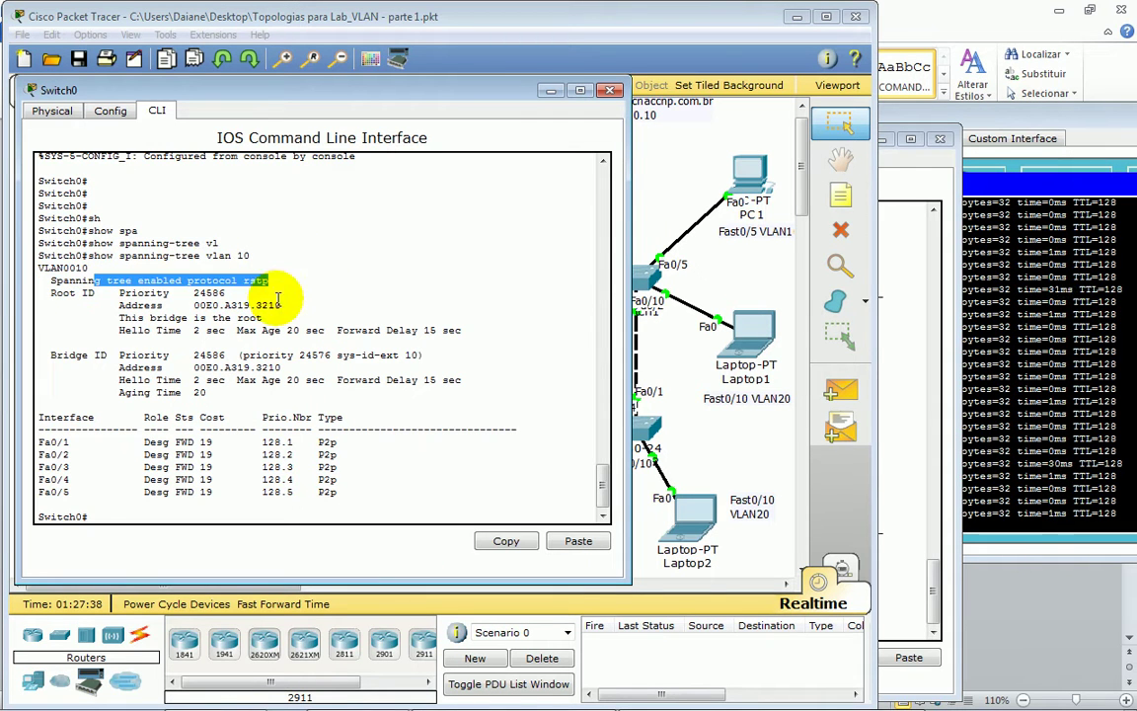
pyautogui.moveTo(121, 293); pyautogui.dragTo(225, 293)
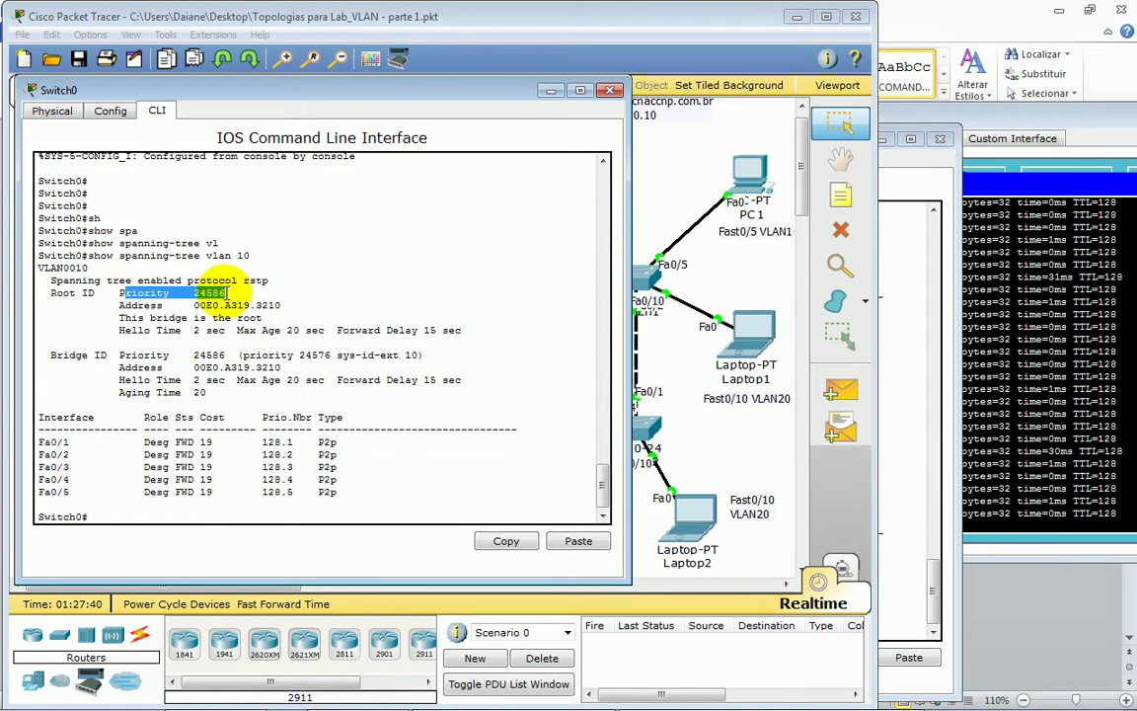
pyautogui.moveTo(233, 293); pyautogui.dragTo(151, 294)
pyautogui.moveTo(282, 306); pyautogui.dragTo(131, 306)
pyautogui.moveTo(225, 293); pyautogui.dragTo(254, 318)
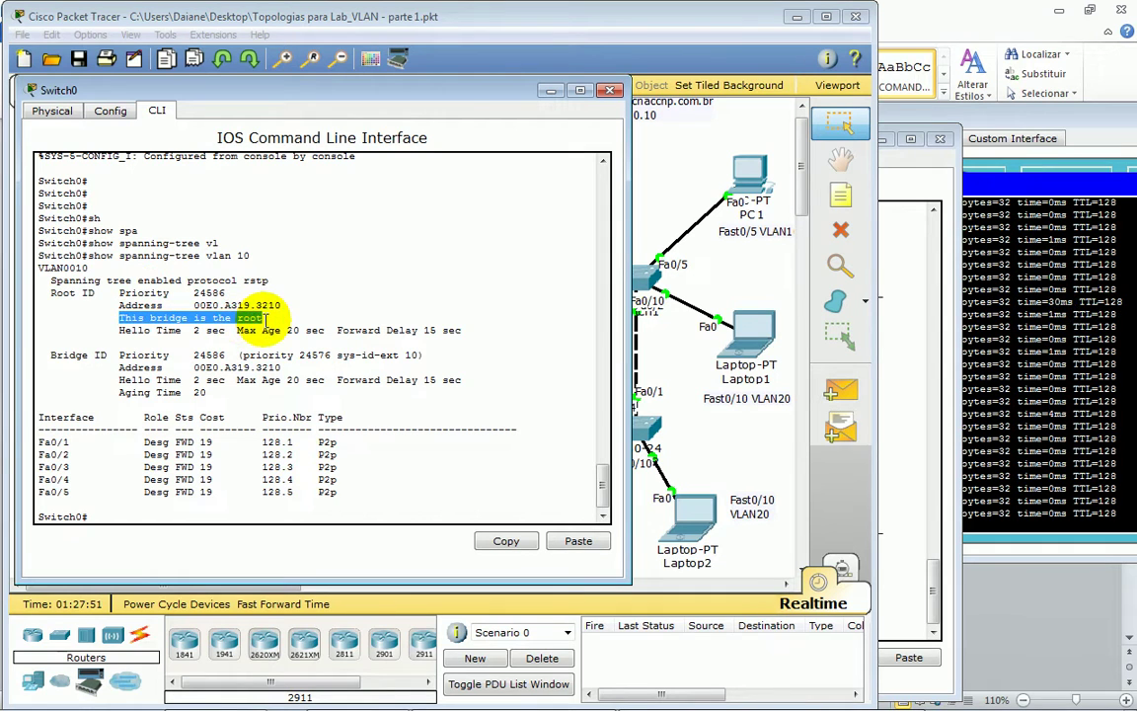
pyautogui.moveTo(39, 444); pyautogui.dragTo(241, 489)
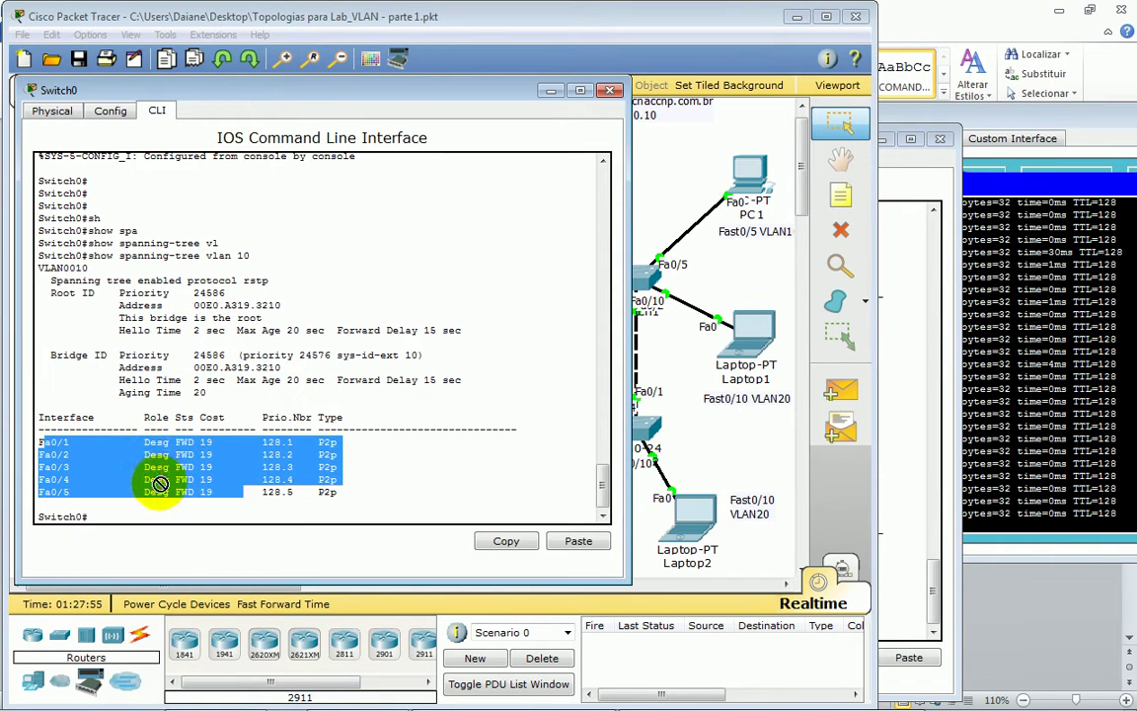
pyautogui.doubleClick(156, 441)
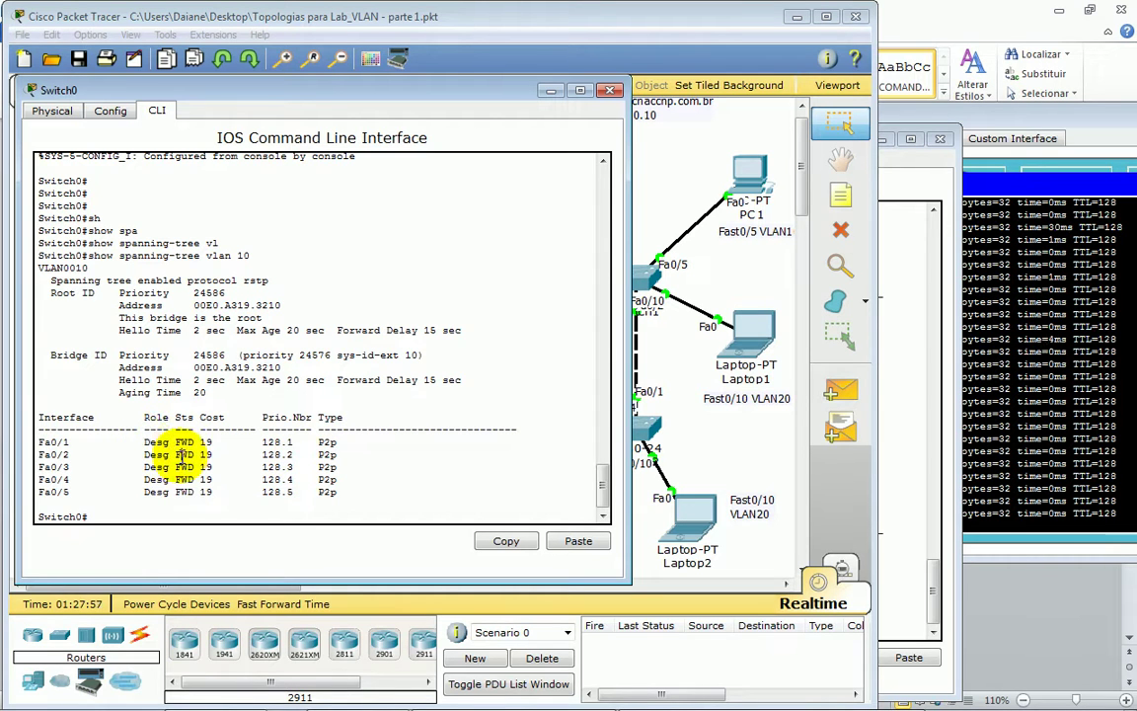
pyautogui.click(220, 506)
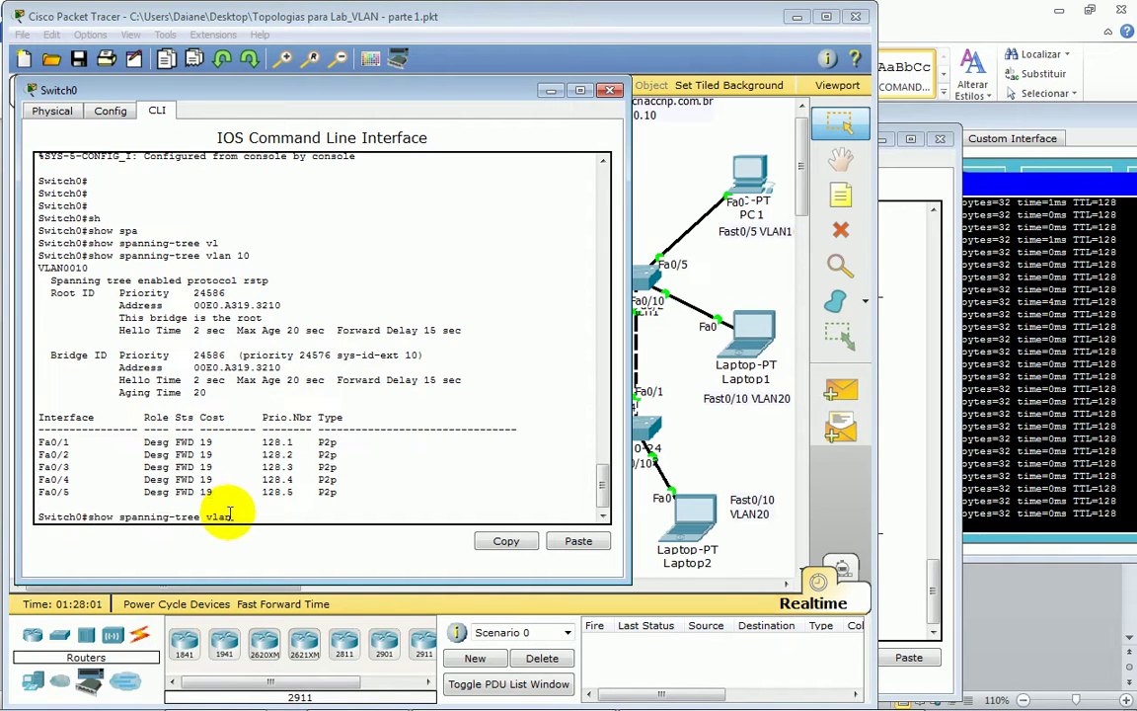
# - Show Switch0's VLAN 20 spanning tree: rstp, root via Fa0/4, Fa0/2 and Fa0/3 blocking
pyautogui.press('Return')
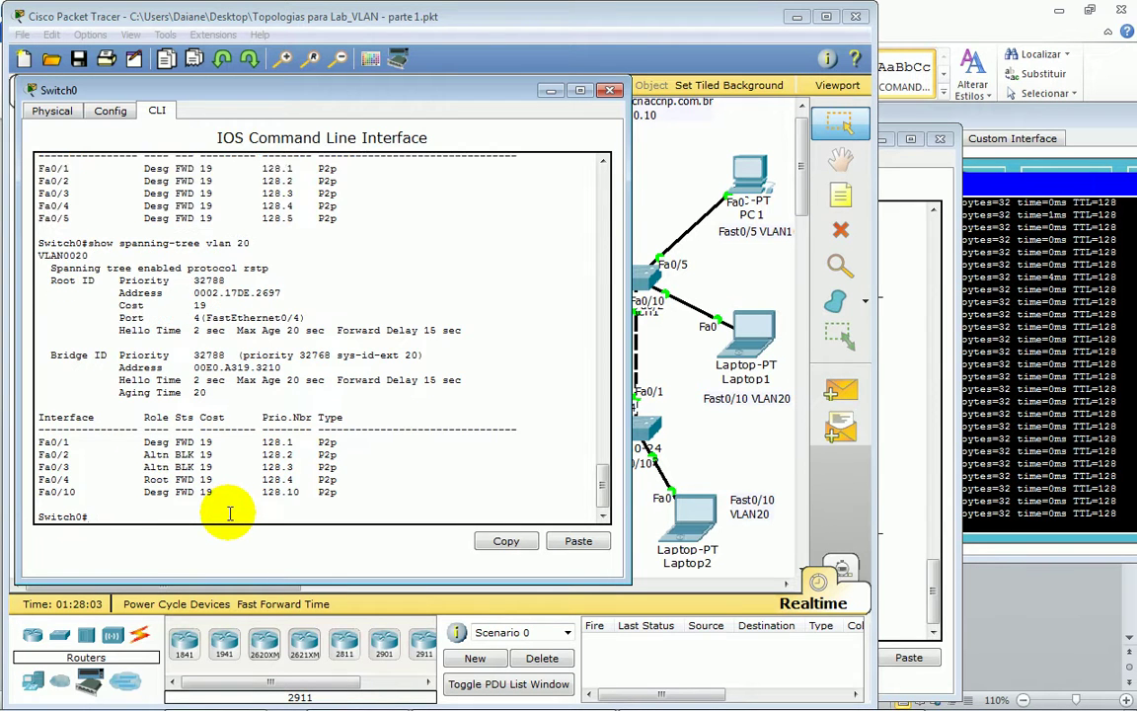
pyautogui.press('Return')
pyautogui.press('Return')
pyautogui.press('Return')
pyautogui.press('Return')
pyautogui.press('Return')
pyautogui.press('Return')
pyautogui.press('Return')
pyautogui.press('Return')
pyautogui.press('Return')
pyautogui.press('Return')
pyautogui.press('Return')
pyautogui.press('Return')
pyautogui.press('Return')
pyautogui.press('Return')
pyautogui.press('Return')
pyautogui.press('Return')
pyautogui.press('Return')
pyautogui.press('Return')
pyautogui.press('Return')
pyautogui.press('Return')
pyautogui.press('Up')
pyautogui.press('Return')
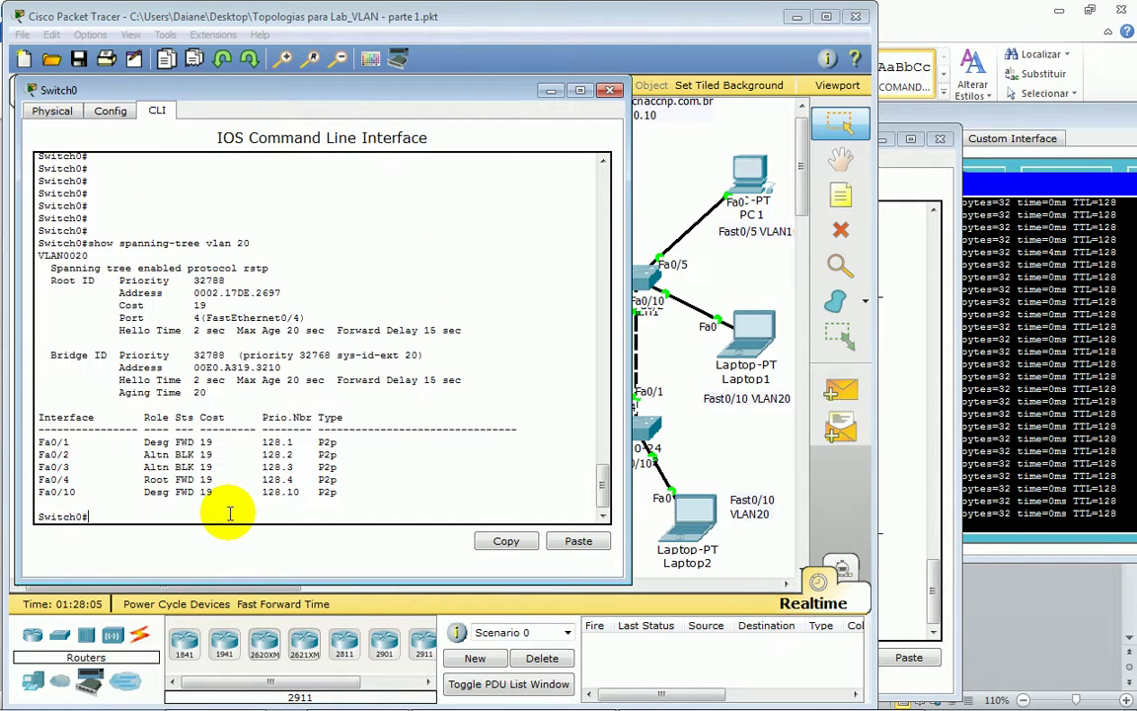
pyautogui.doubleClick(69, 255)
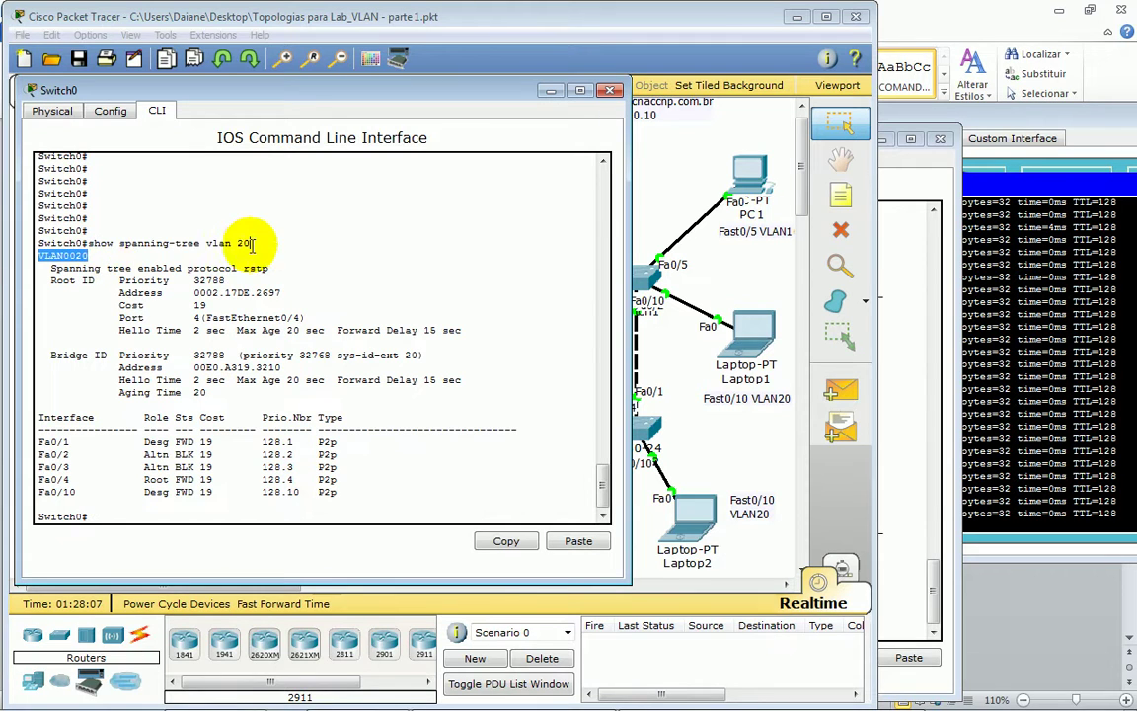
pyautogui.moveTo(137, 267); pyautogui.dragTo(470, 330)
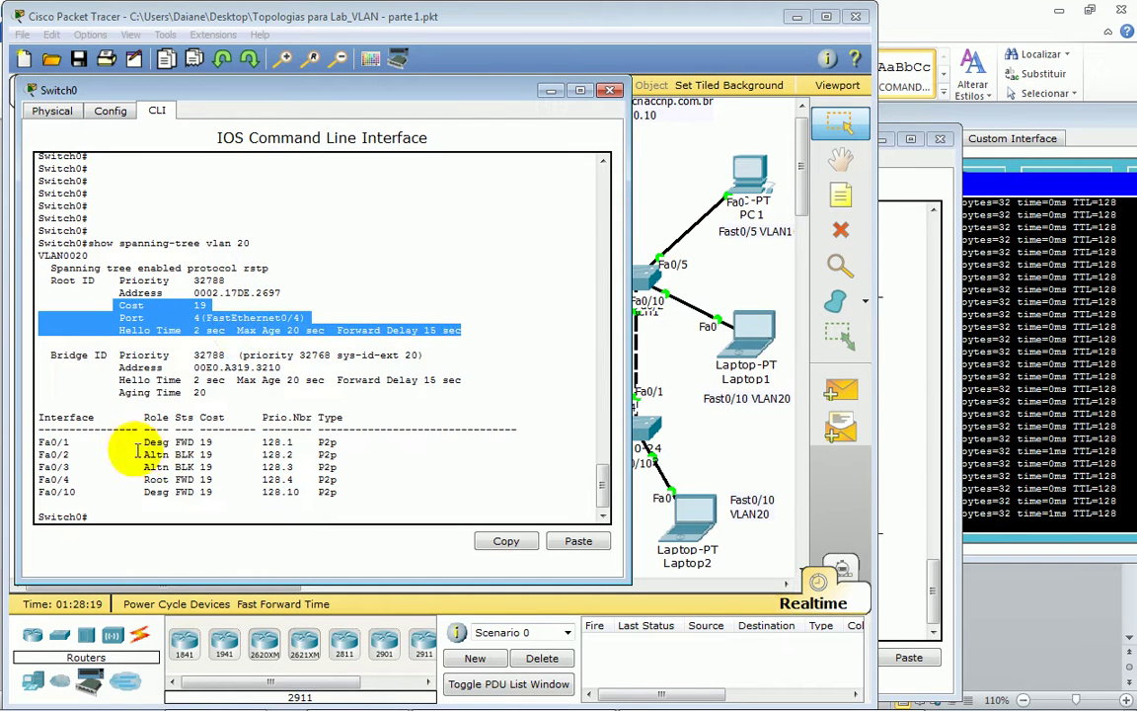
pyautogui.moveTo(41, 452); pyautogui.dragTo(411, 472)
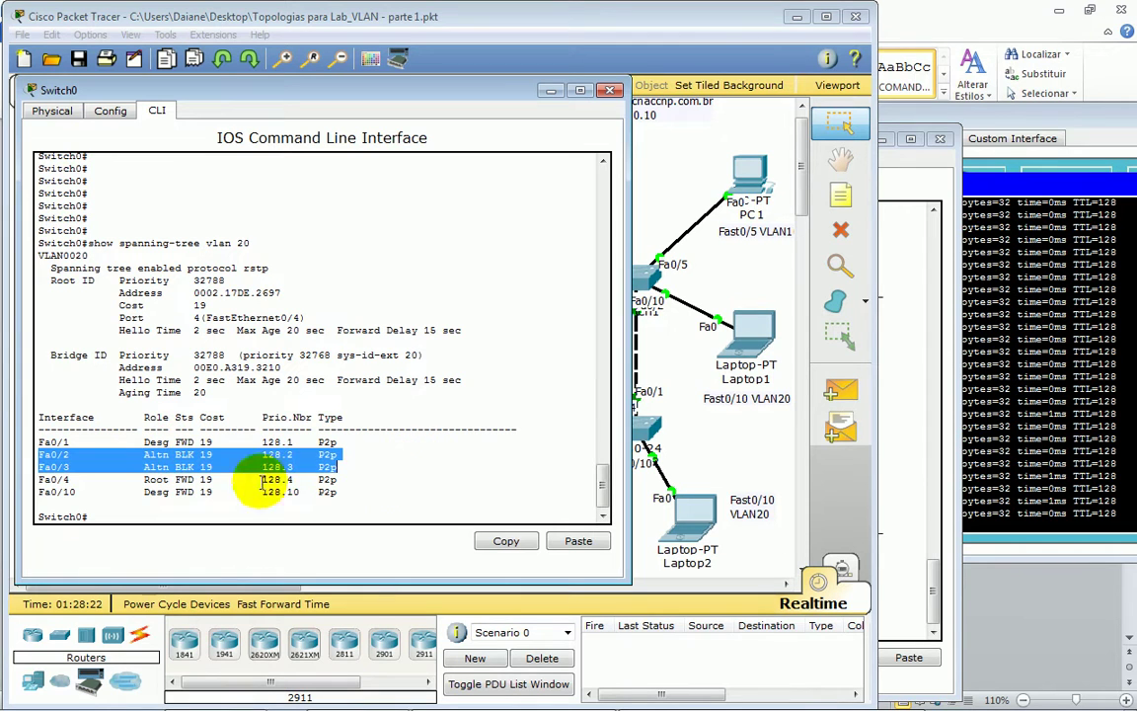
pyautogui.moveTo(43, 480); pyautogui.dragTo(342, 479)
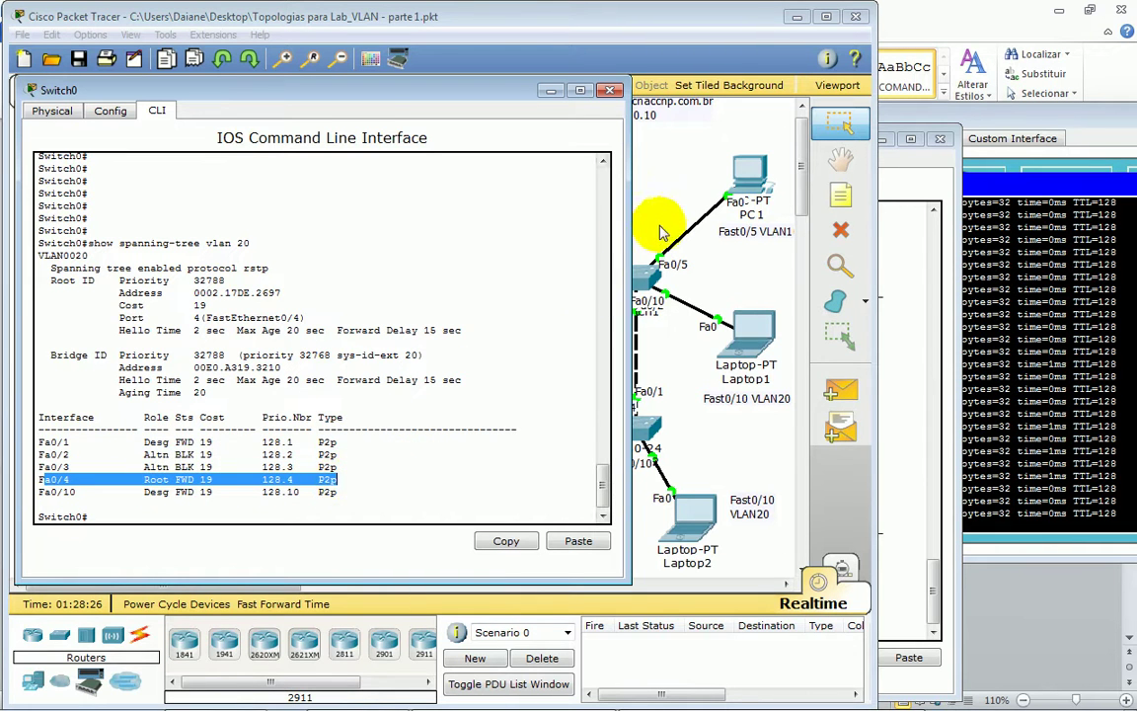
# - Rerun Switch0's VLAN 10 spanning-tree check, confirming it is root with priority 24586 and forwarding ports
pyautogui.click(608, 90)
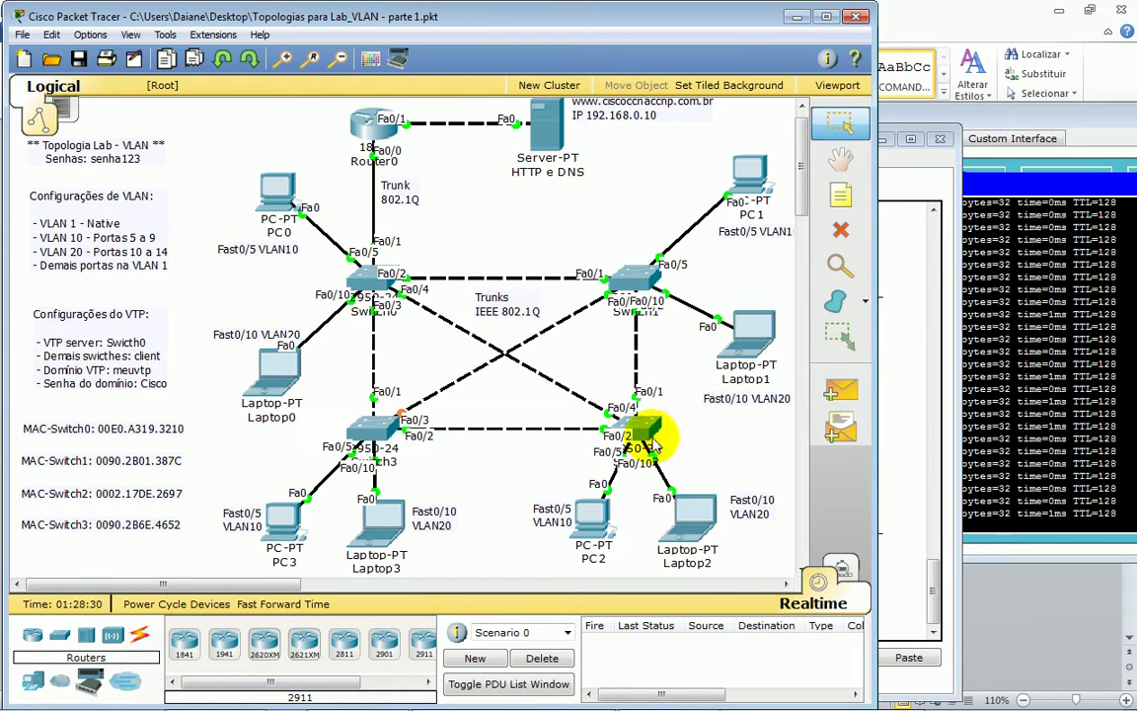
pyautogui.click(365, 301)
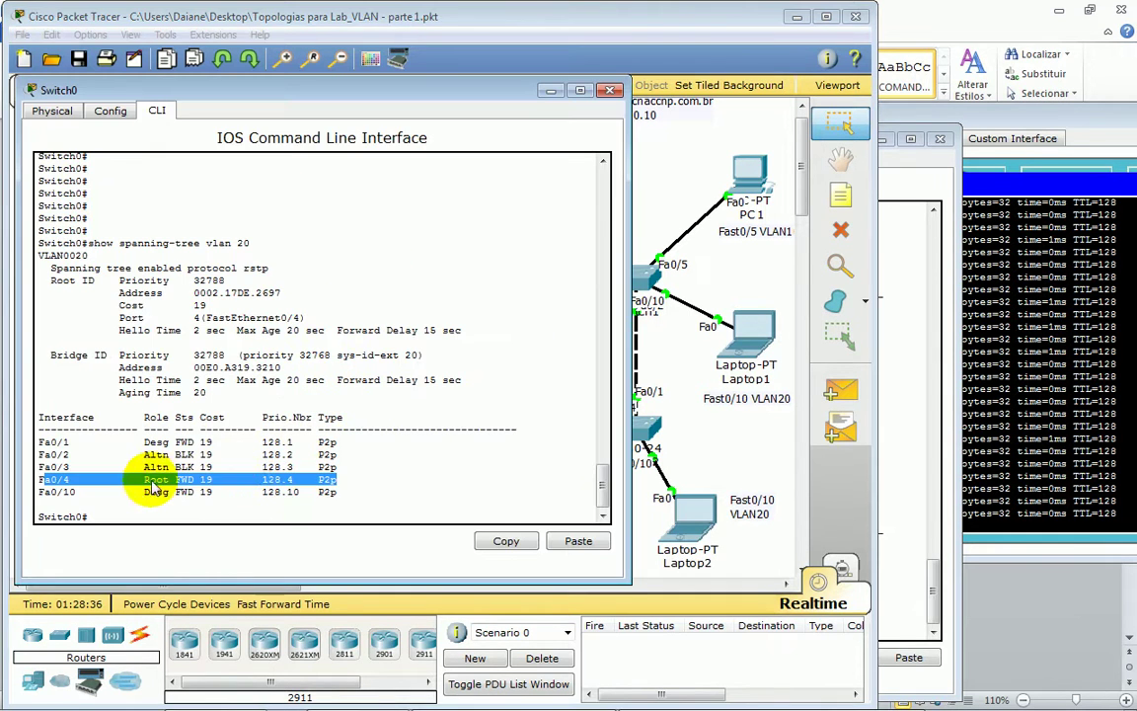
pyautogui.moveTo(62, 454); pyautogui.dragTo(202, 467)
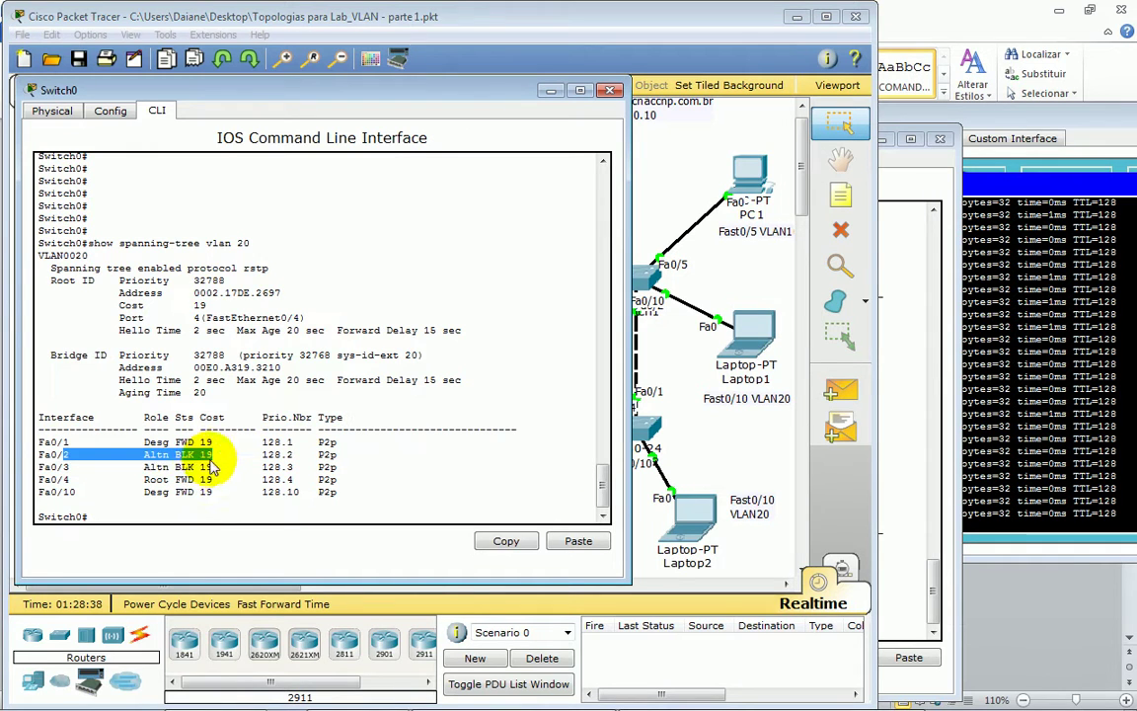
pyautogui.moveTo(216, 243); pyautogui.dragTo(252, 243)
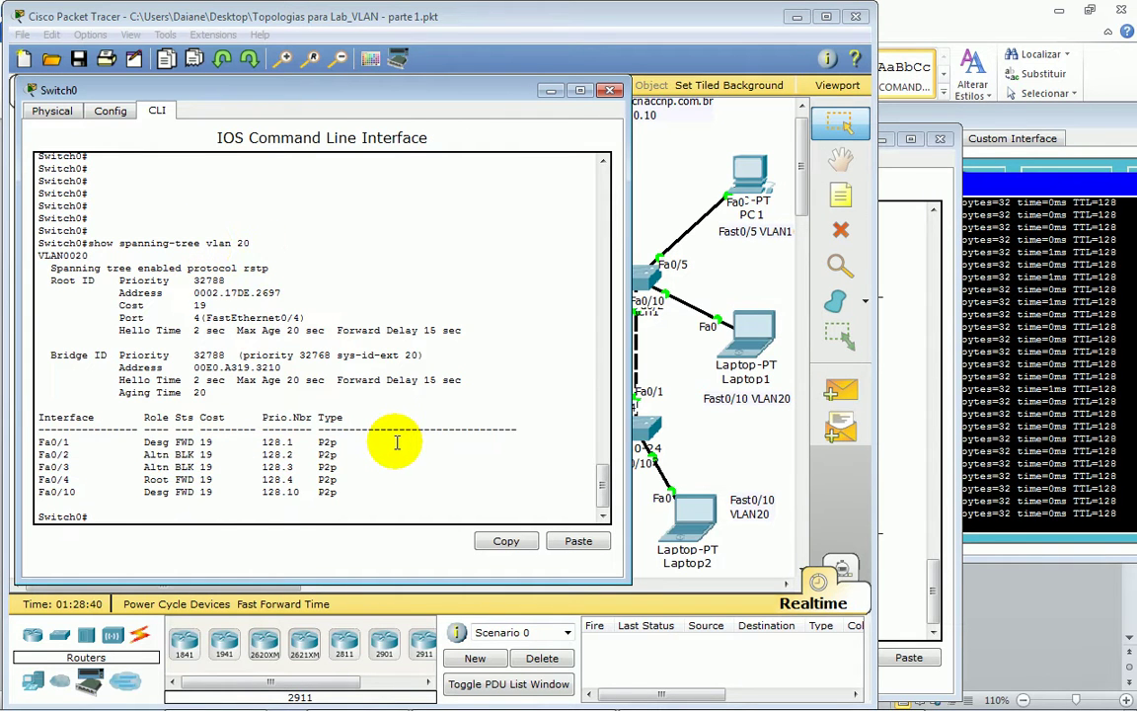
pyautogui.press('Return')
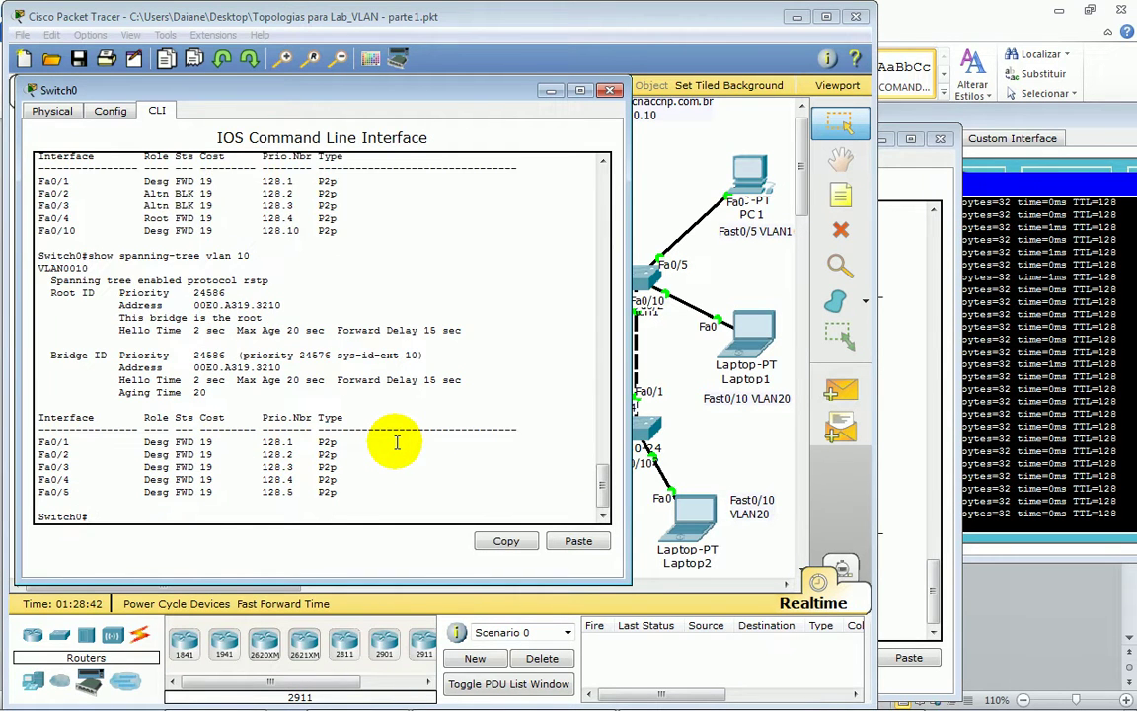
pyautogui.moveTo(52, 454); pyautogui.dragTo(229, 476)
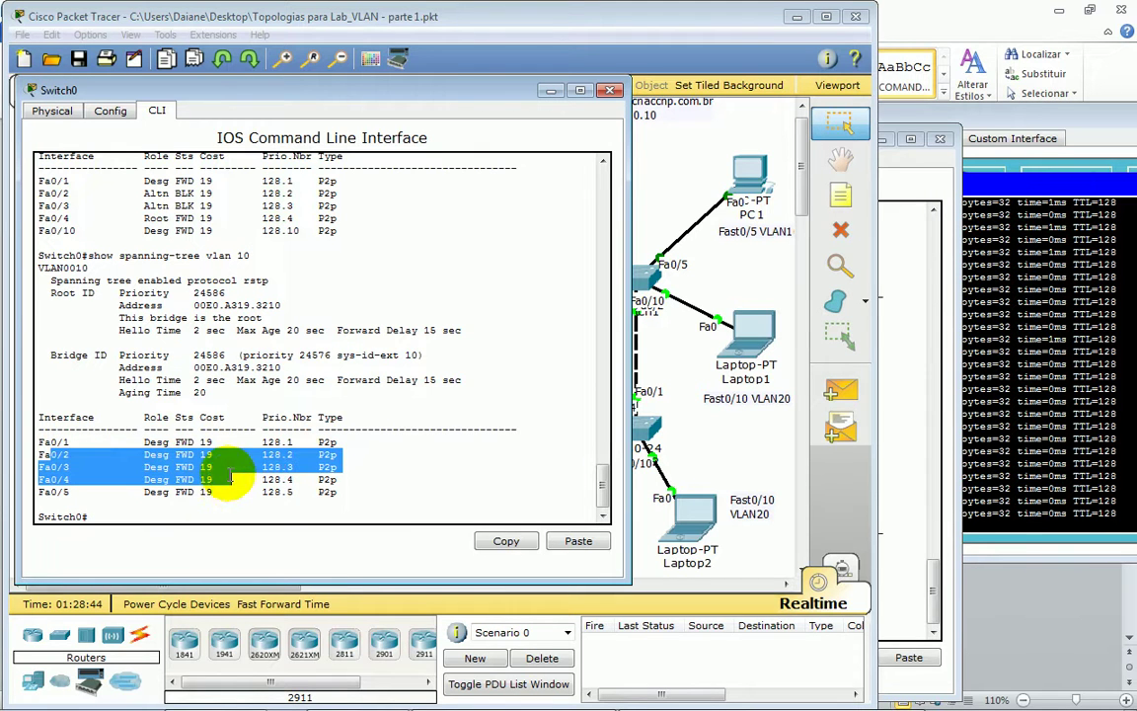
pyautogui.moveTo(117, 293); pyautogui.dragTo(253, 292)
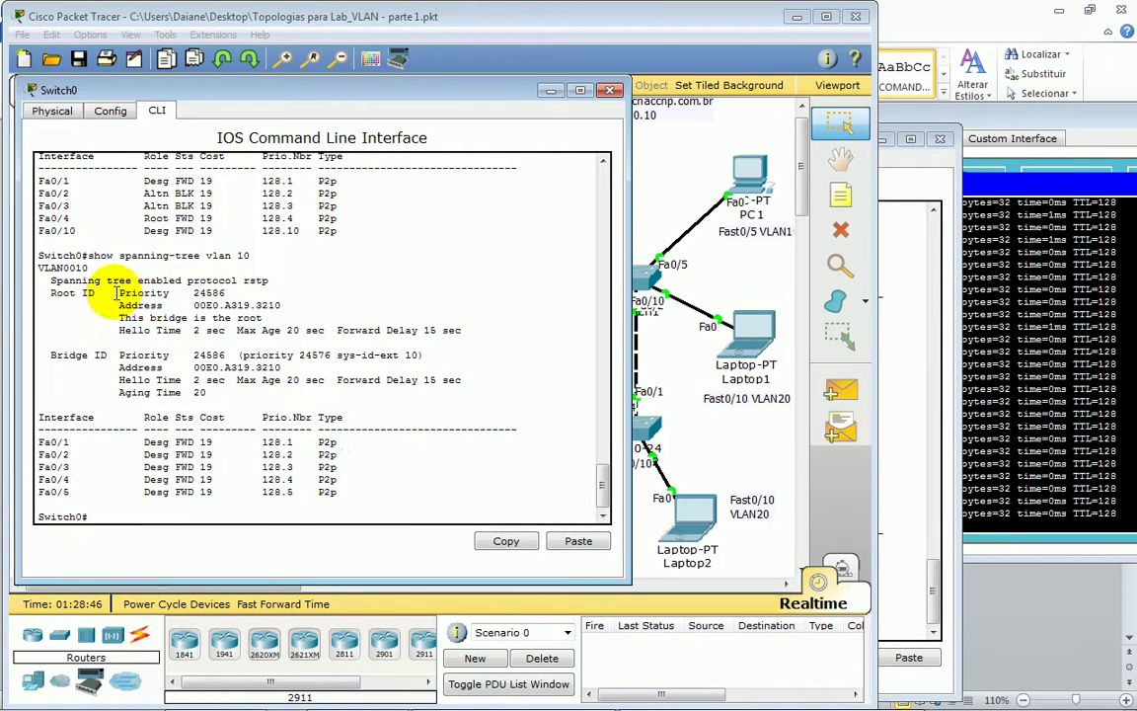
pyautogui.moveTo(118, 318); pyautogui.dragTo(271, 318)
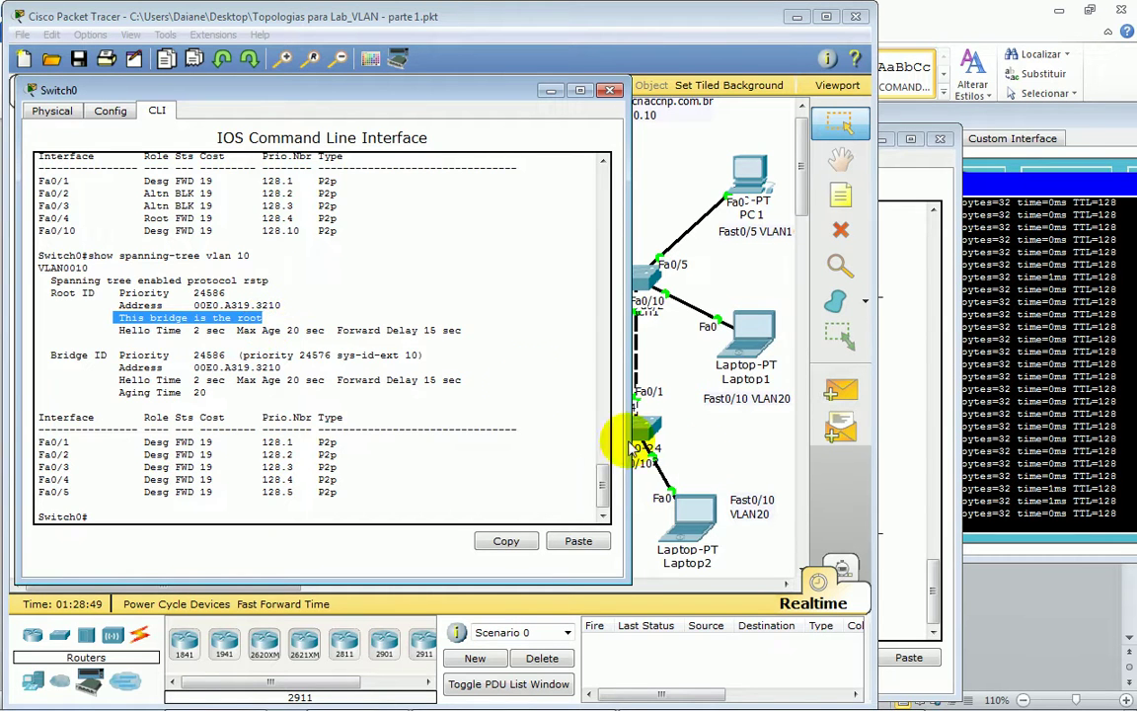
pyautogui.click(672, 402)
# - Show Switch2's VLAN 20 spanning tree, confirming rstp and Switch2 as the root
pyautogui.click(647, 426)
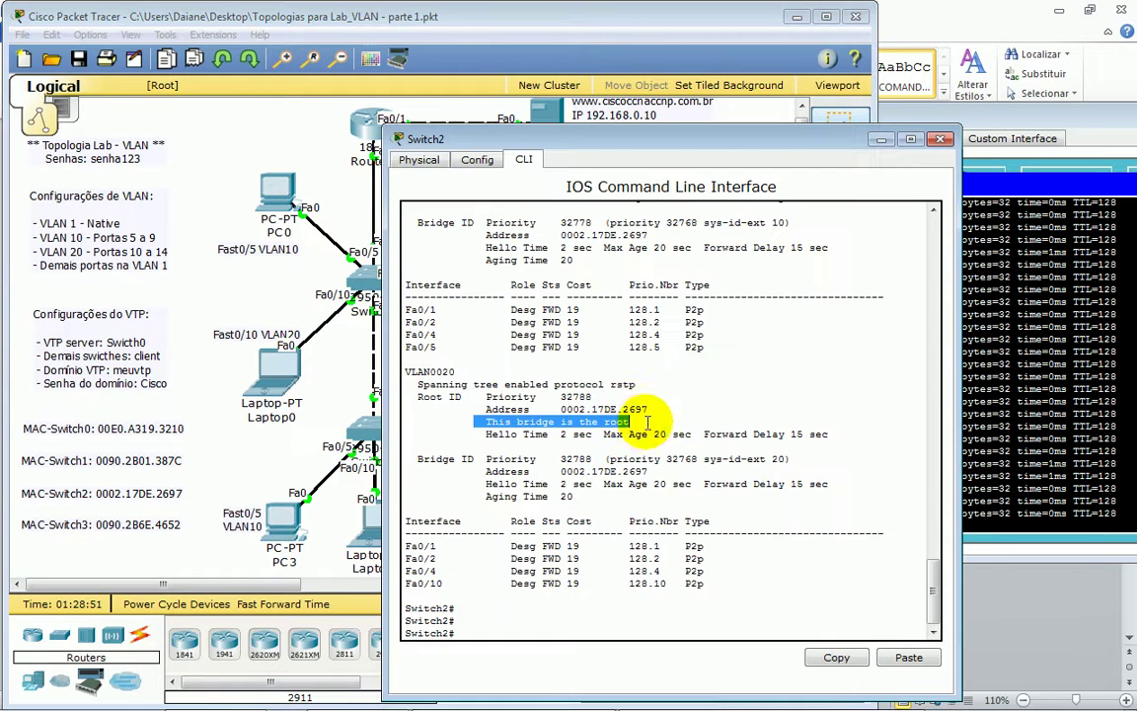
pyautogui.press('Return')
pyautogui.press('Return')
pyautogui.press('Return')
pyautogui.press('Return')
pyautogui.press('Return')
pyautogui.press('Return')
pyautogui.press('Return')
pyautogui.press('Return')
pyautogui.press('Return')
pyautogui.press('Return')
pyautogui.press('Return')
pyautogui.press('Return')
pyautogui.press('Return')
pyautogui.press('Return')
pyautogui.press('Return')
pyautogui.press('Return')
pyautogui.press('Return')
pyautogui.press('Return')
pyautogui.press('Return')
pyautogui.press('Return')
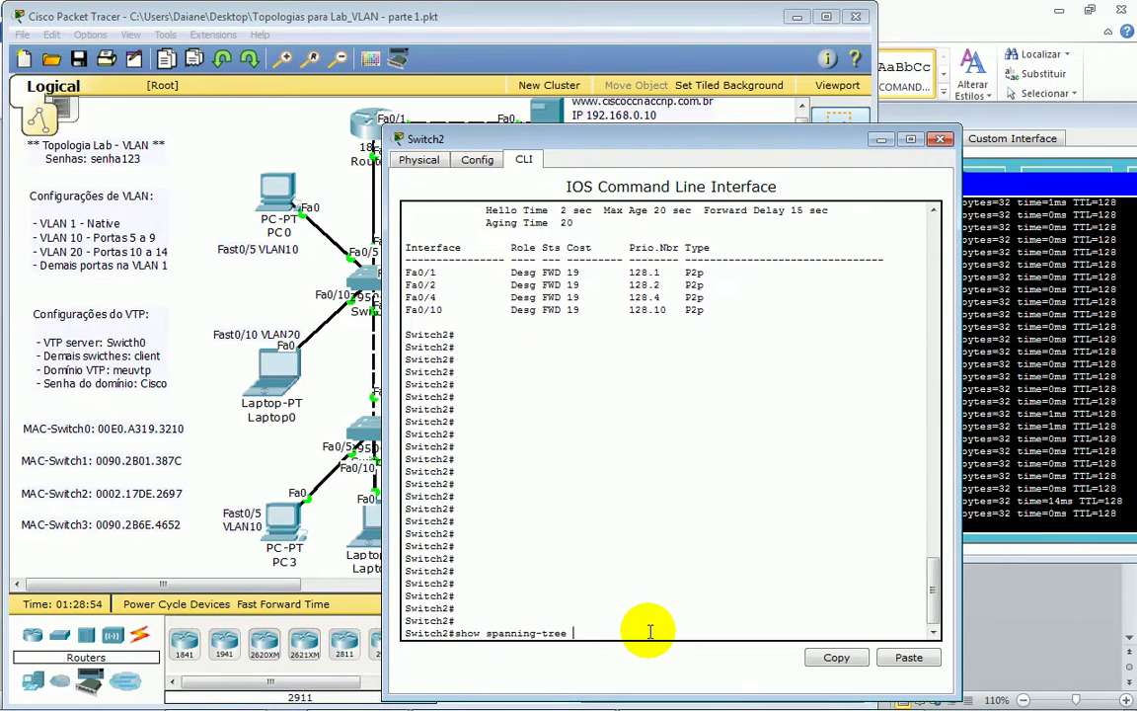
pyautogui.write('vl')
pyautogui.press('Tab')
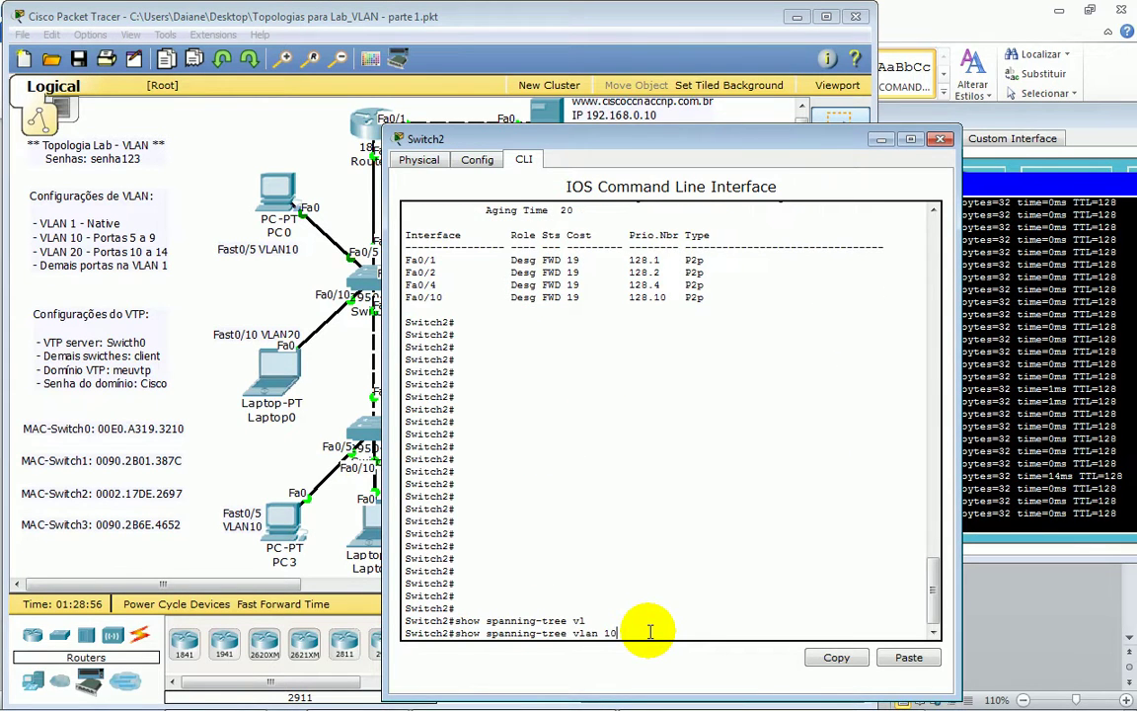
pyautogui.press('Return')
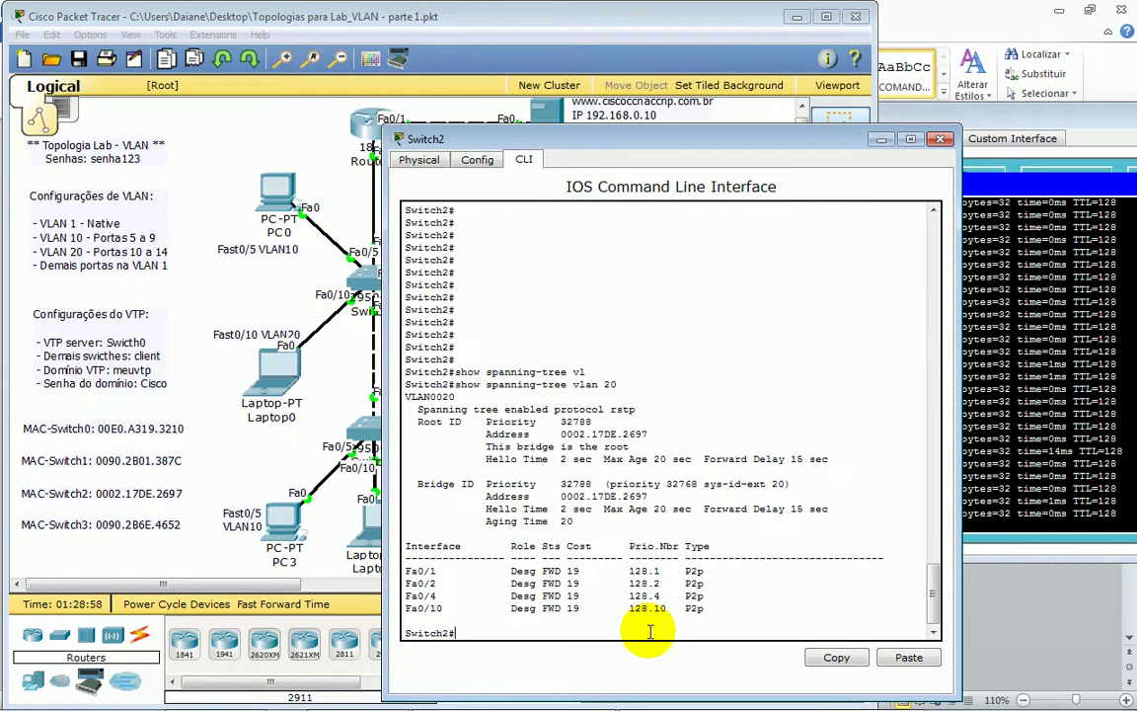
pyautogui.moveTo(484, 446); pyautogui.dragTo(629, 446)
pyautogui.moveTo(419, 570); pyautogui.dragTo(699, 617)
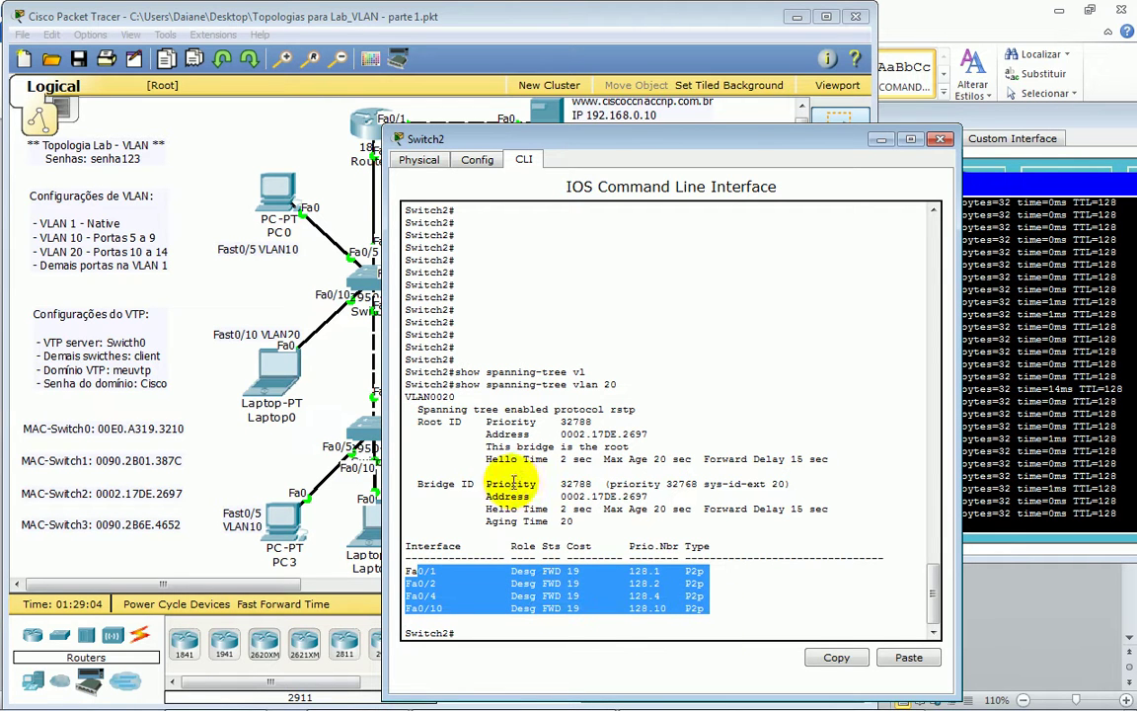
pyautogui.click(431, 402)
pyautogui.moveTo(565, 409); pyautogui.dragTo(637, 409)
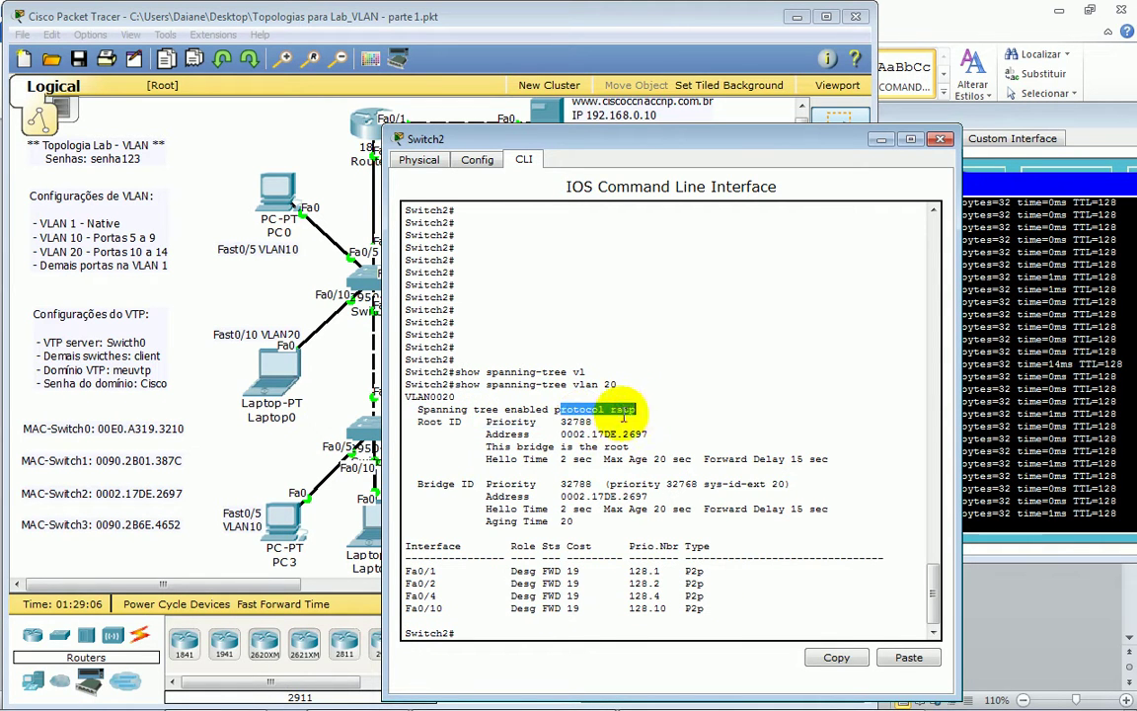
pyautogui.moveTo(485, 434); pyautogui.dragTo(624, 435)
# - Show Switch2's VLAN 10 spanning tree: Switch0 root at priority 24586, reached via root port Fa0/4
pyautogui.press('Return')
pyautogui.press('Return')
pyautogui.press('Return')
pyautogui.press('Up')
pyautogui.write('10')
pyautogui.press('Return')
pyautogui.press('Return')
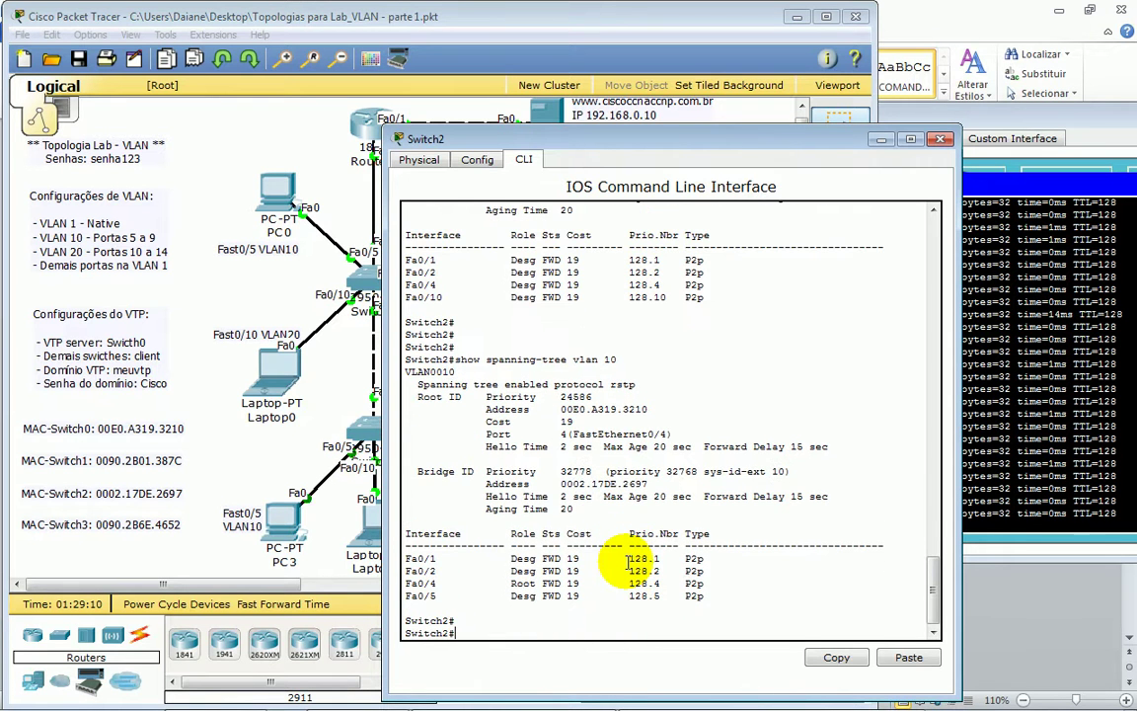
pyautogui.moveTo(456, 393); pyautogui.dragTo(592, 538)
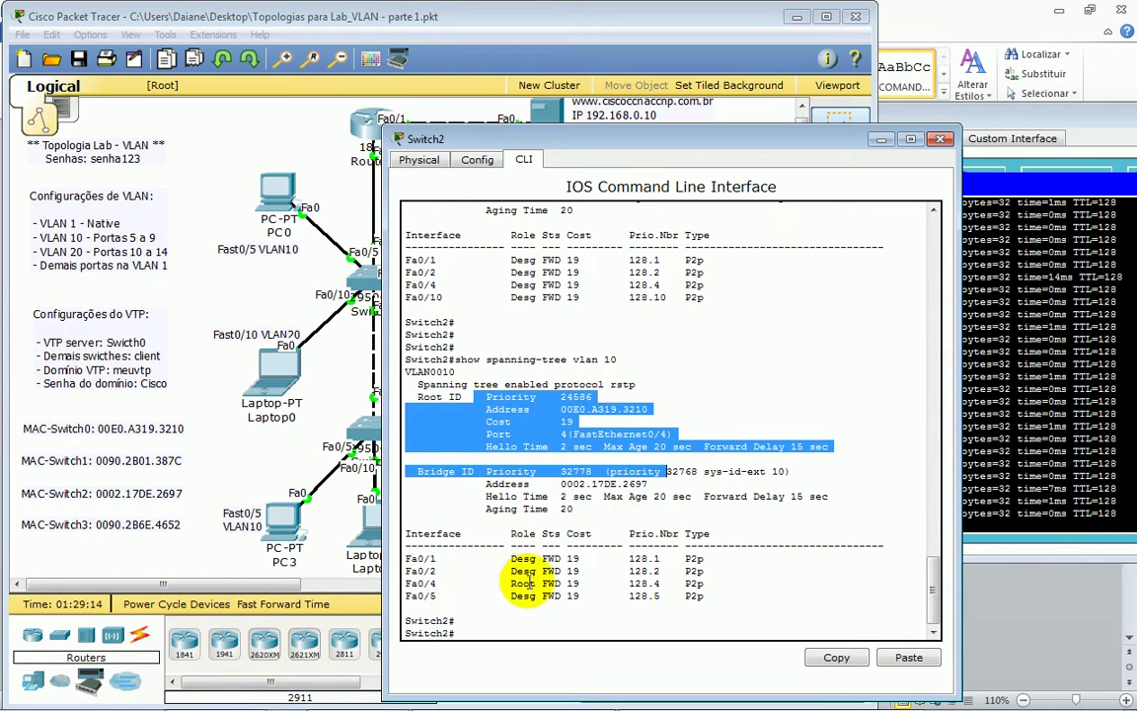
pyautogui.moveTo(404, 583); pyautogui.dragTo(722, 584)
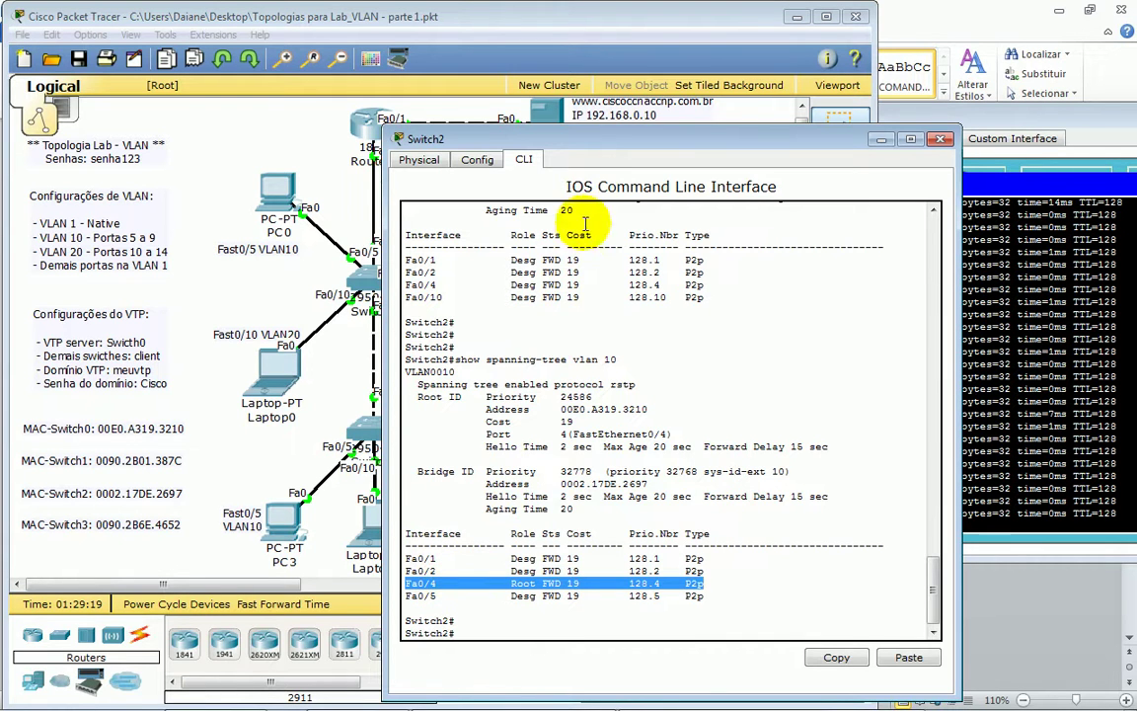
pyautogui.moveTo(599, 143); pyautogui.dragTo(892, 326)
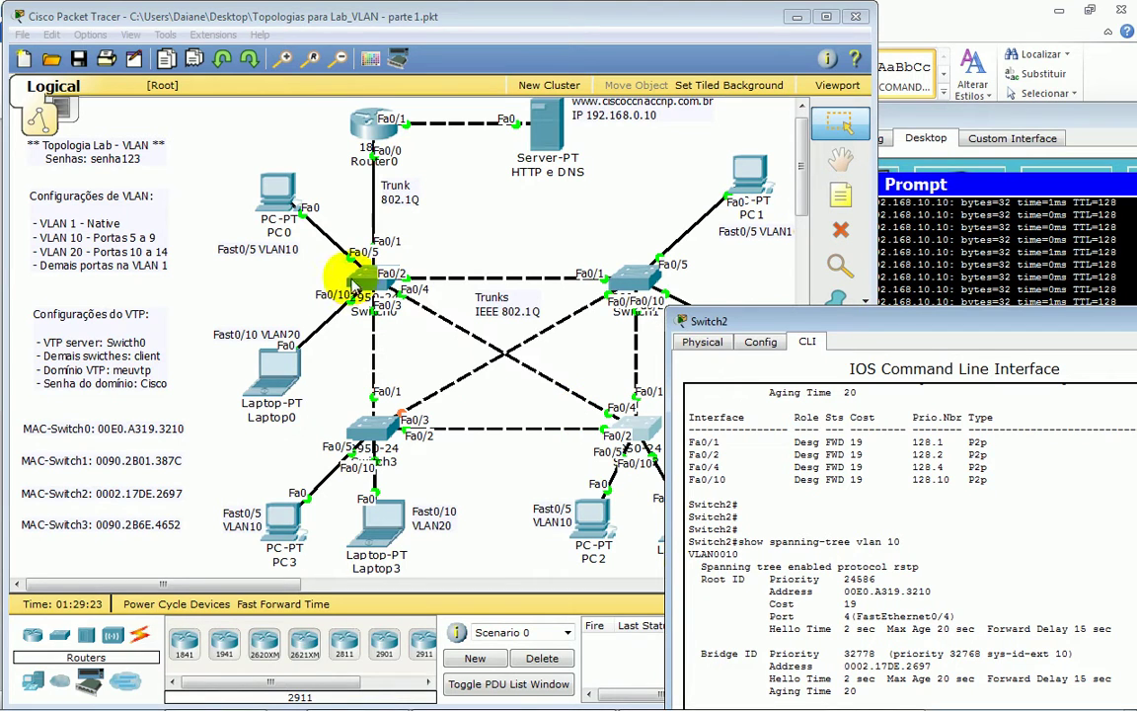
# - Save Switch2's running configuration with wr
pyautogui.moveTo(770, 335); pyautogui.dragTo(424, 85)
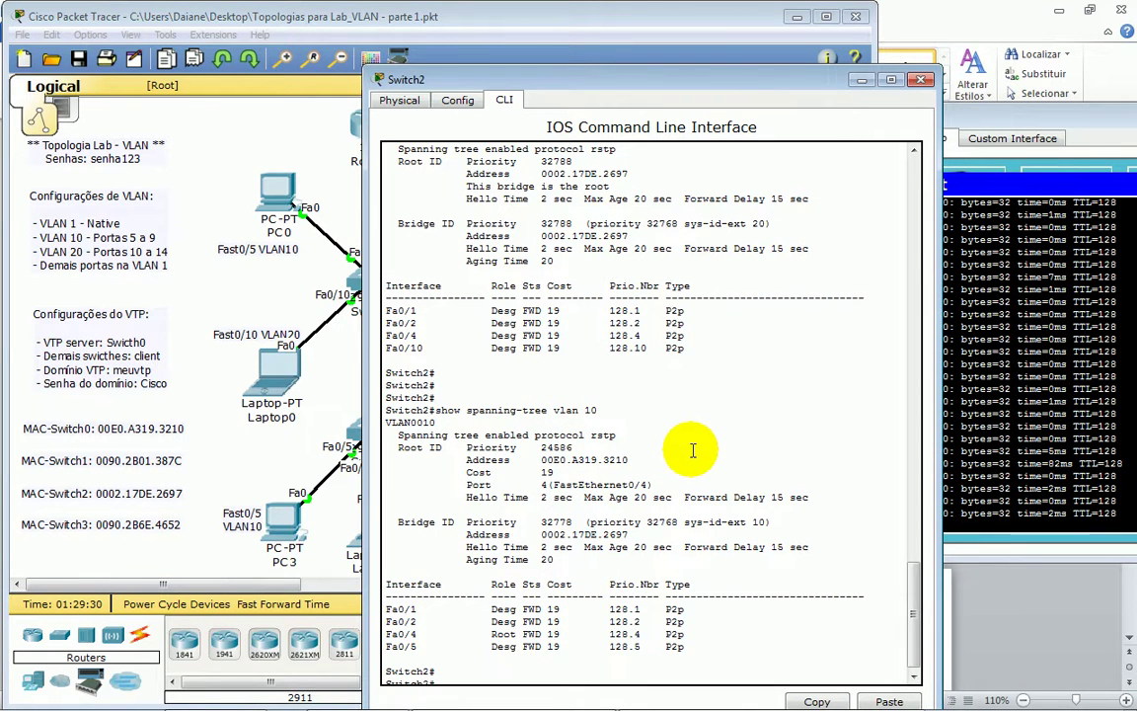
pyautogui.press('Return')
pyautogui.press('Return')
pyautogui.press('Return')
pyautogui.press('Return')
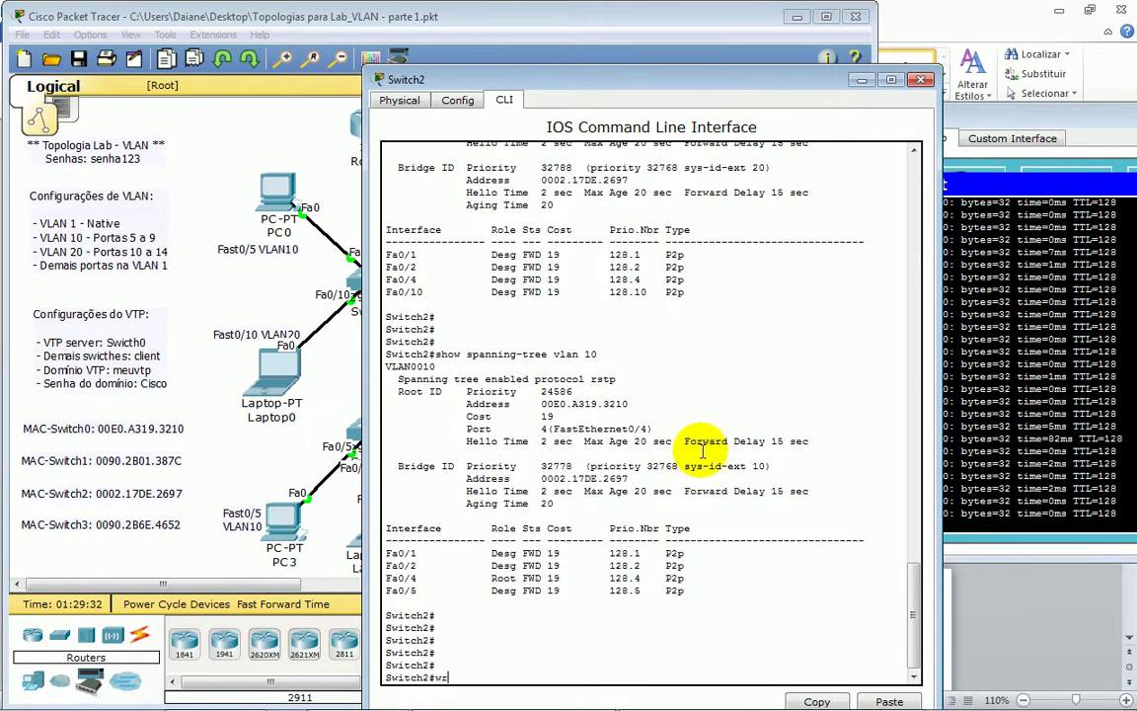
pyautogui.write('wr')
pyautogui.press('Return')
pyautogui.press('Return')
pyautogui.press('Return')
# - Save Switch0's running configuration with wr and bring the Word lab handout forward
pyautogui.click(353, 283)
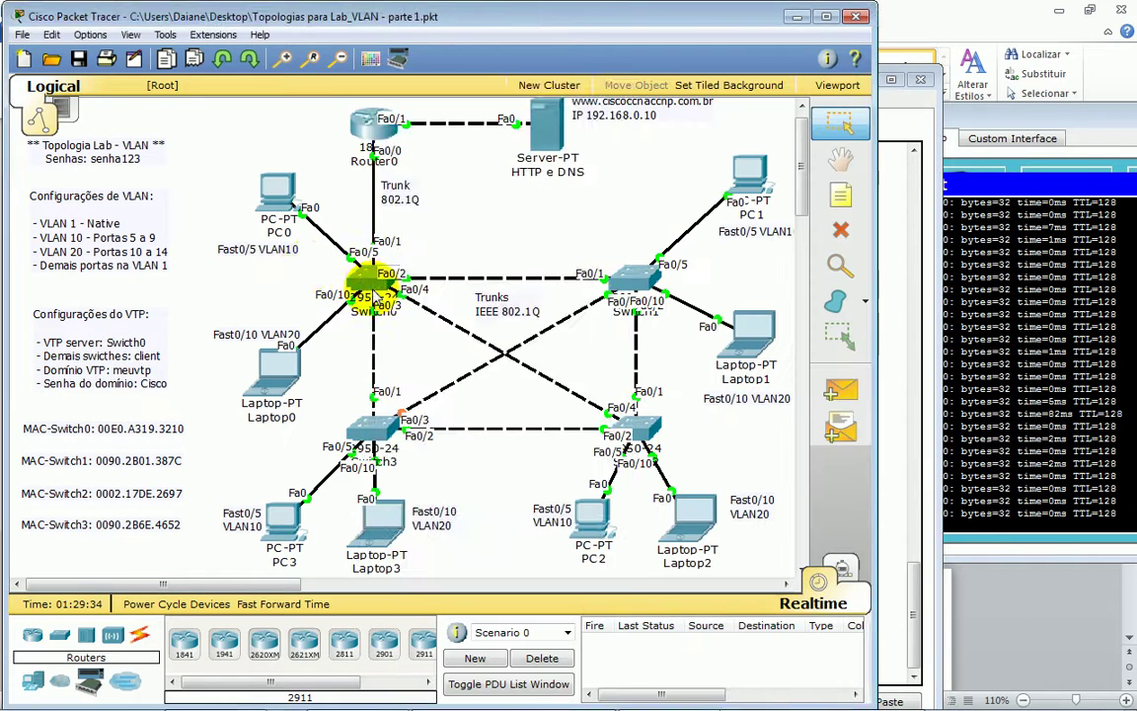
pyautogui.press('Return')
pyautogui.press('Return')
pyautogui.press('Return')
pyautogui.press('Return')
pyautogui.write('wr')
pyautogui.press('Return')
pyautogui.press('Return')
pyautogui.press('Return')
pyautogui.press('Return')
pyautogui.press('Return')
pyautogui.press('Return')
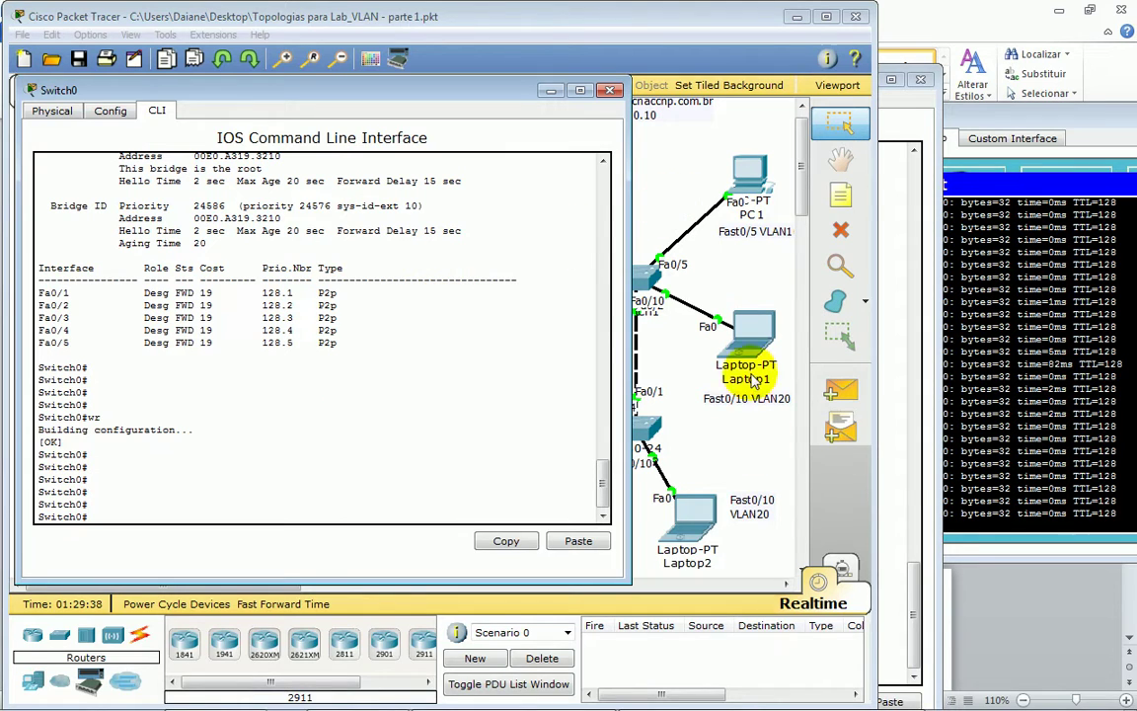
pyautogui.click(839, 696)
# - Review the handout's show spanning-tree command and its introductory sentence in section 6.3
pyautogui.scroll(-5, 458, 338)
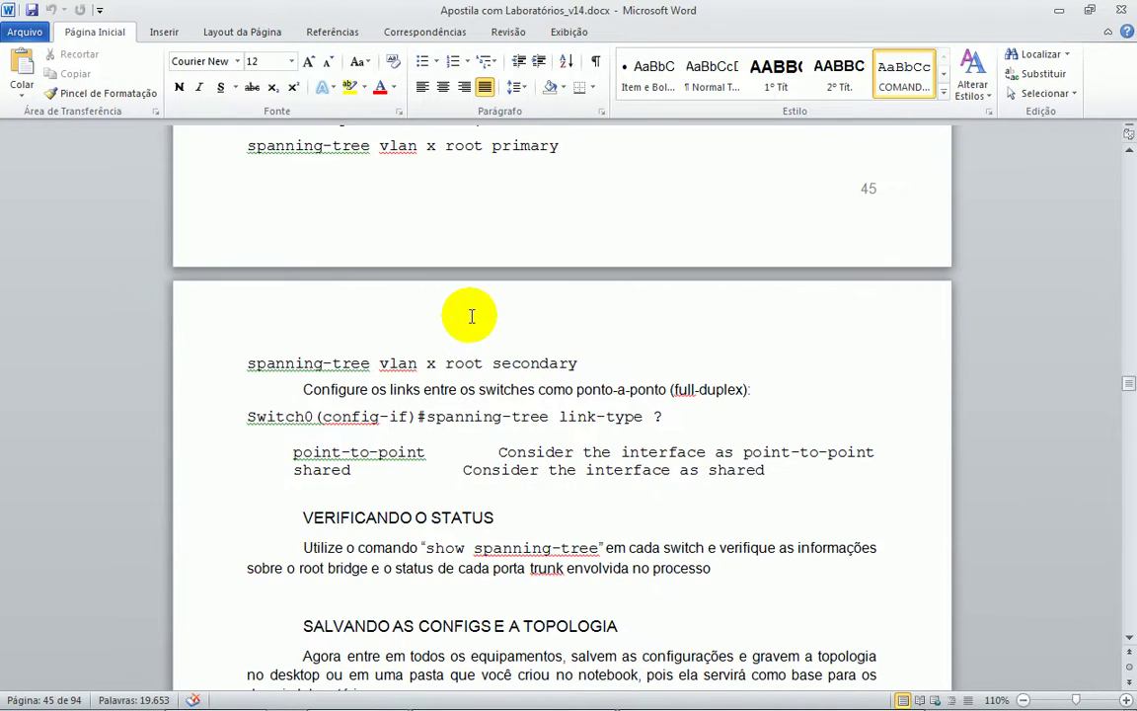
pyautogui.scroll(8, 457, 314)
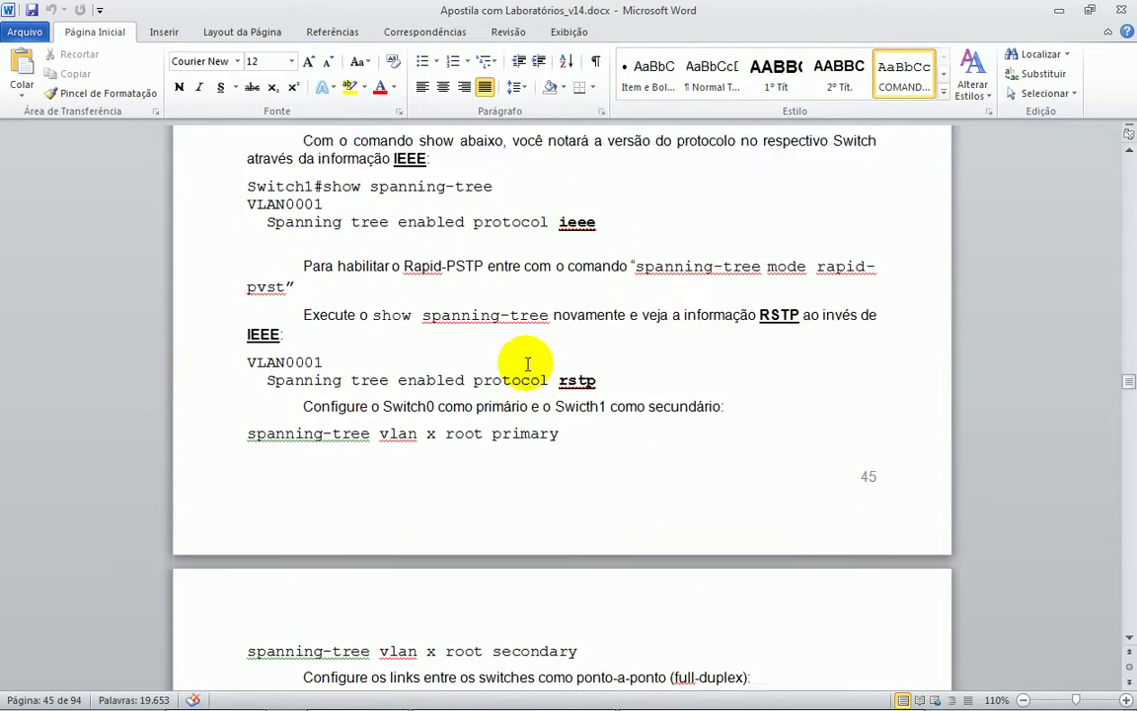
pyautogui.scroll(1, 526, 370)
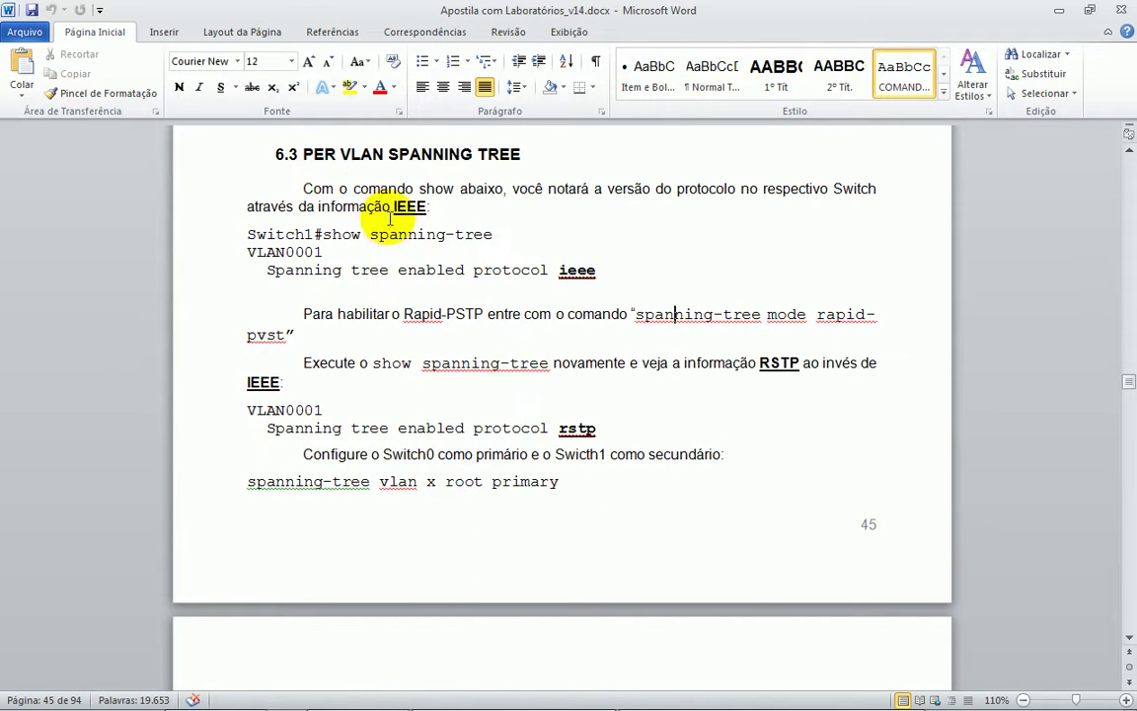
pyautogui.moveTo(330, 236); pyautogui.dragTo(461, 239)
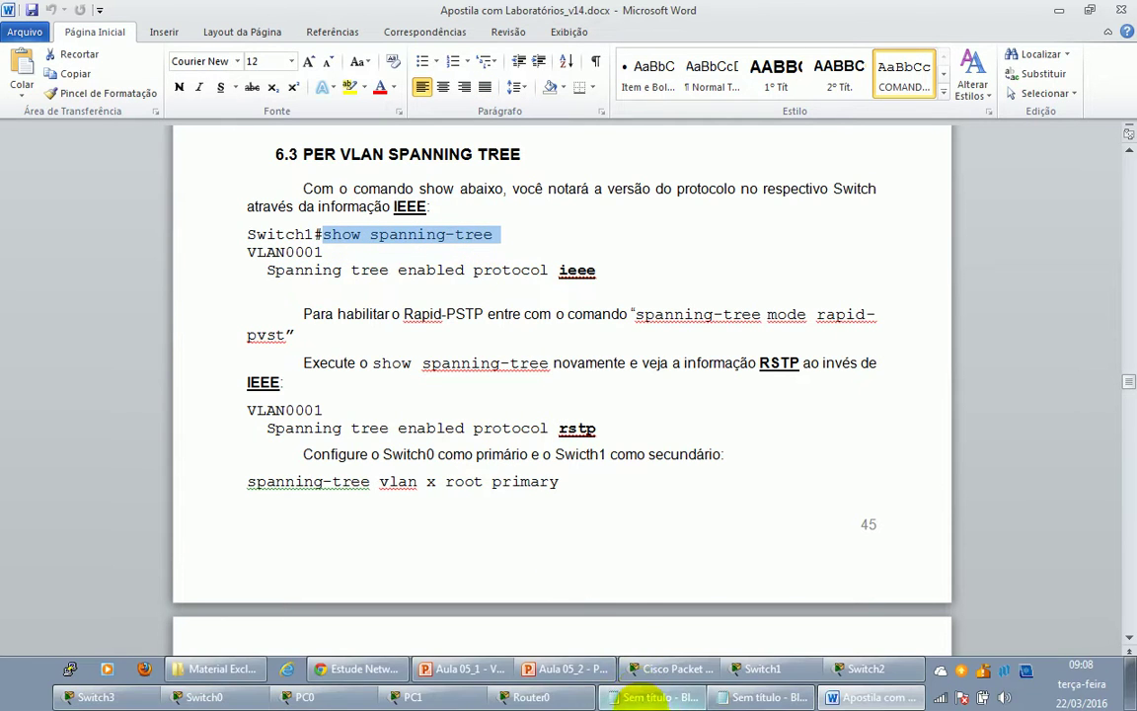
pyautogui.click(337, 231)
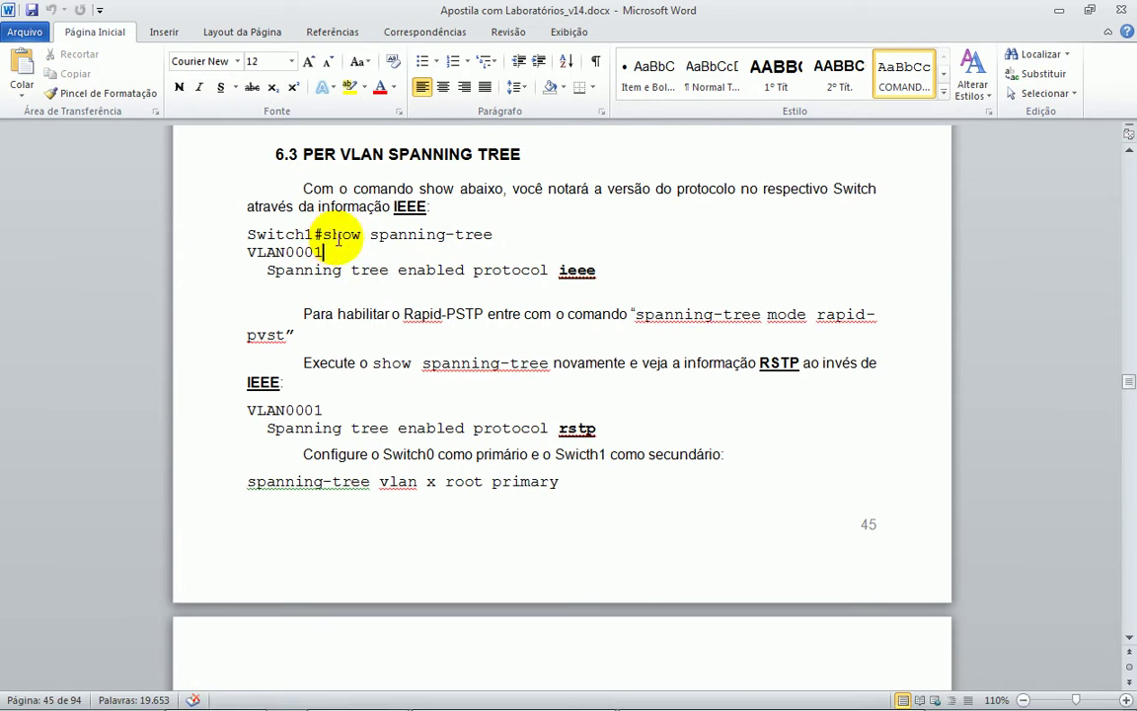
pyautogui.moveTo(323, 237); pyautogui.dragTo(444, 231)
pyautogui.scroll(-1, 481, 291)
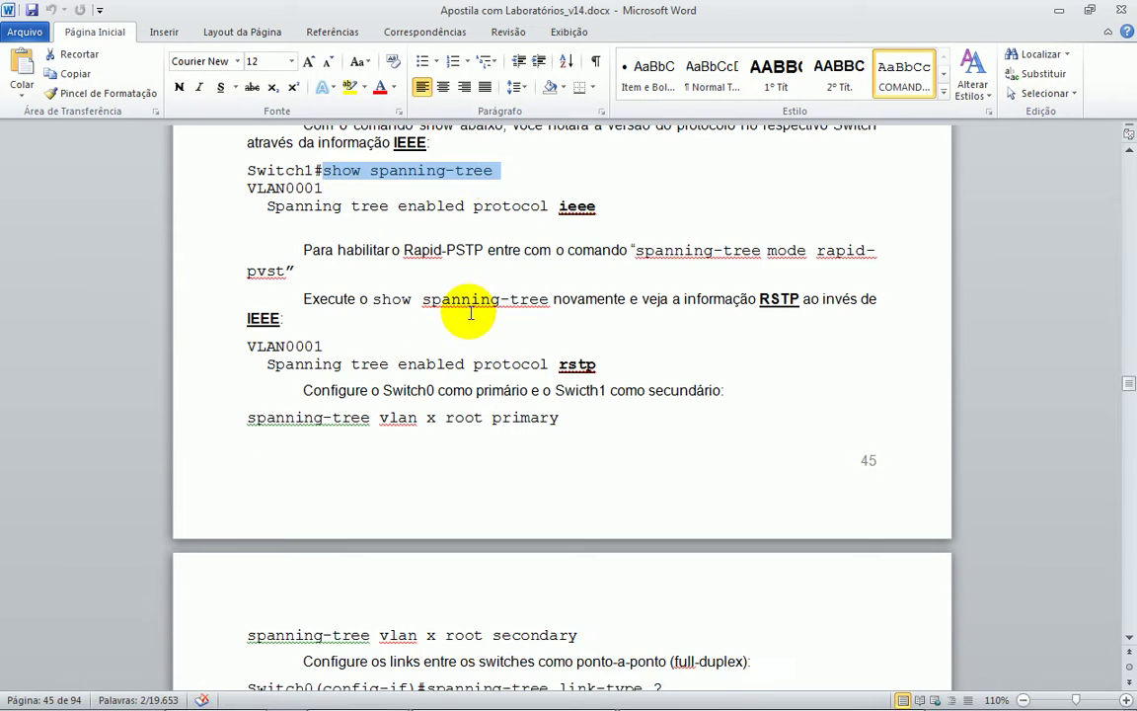
pyautogui.scroll(1, 467, 304)
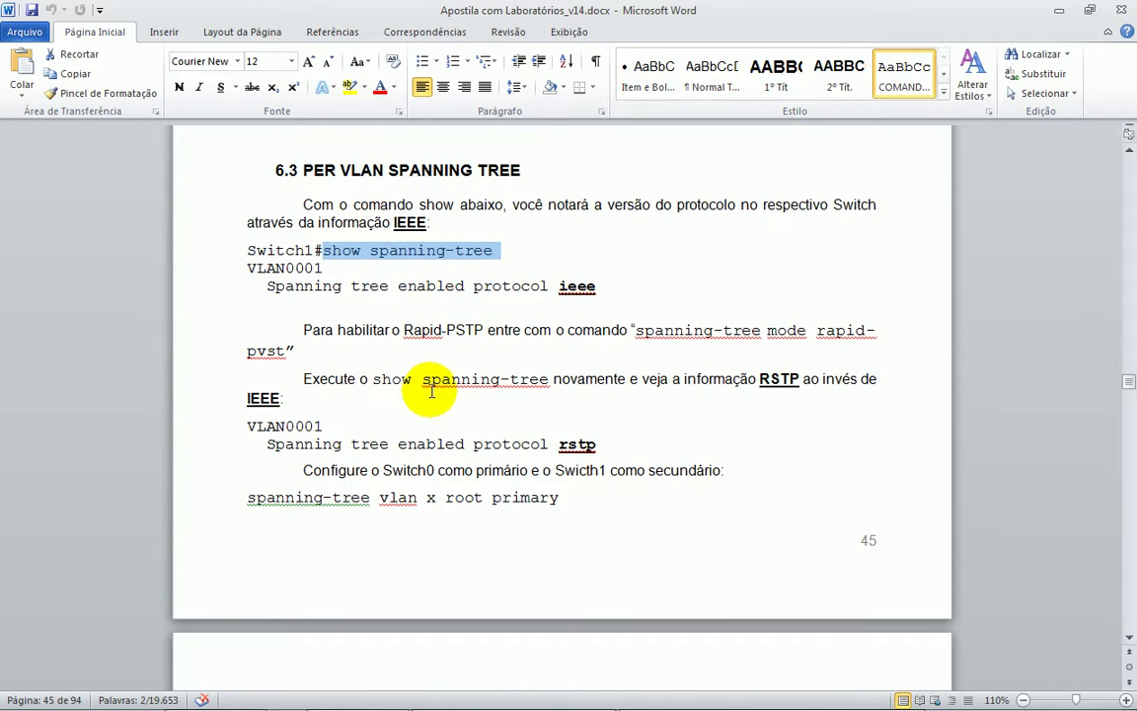
pyautogui.moveTo(303, 204); pyautogui.dragTo(502, 209)
pyautogui.moveTo(323, 251); pyautogui.dragTo(499, 251)
# - Highlight the spanning-tree mode rapid-pvst command in the handout
pyautogui.scroll(-1, 658, 286)
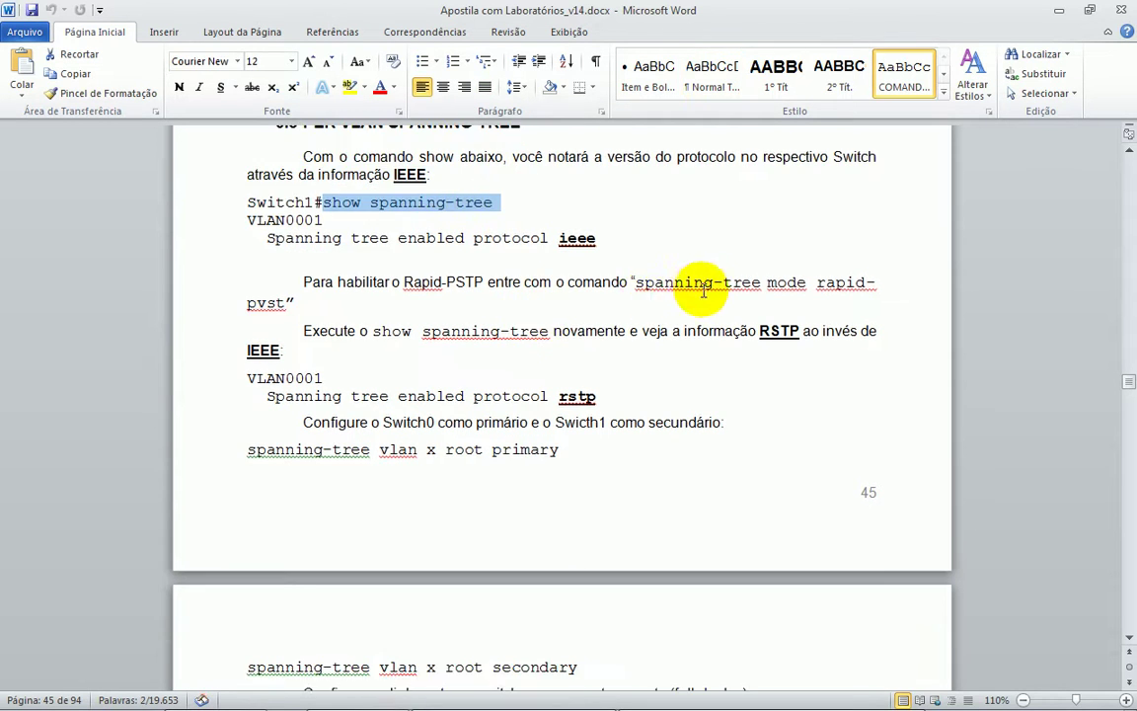
pyautogui.moveTo(633, 283); pyautogui.dragTo(310, 301)
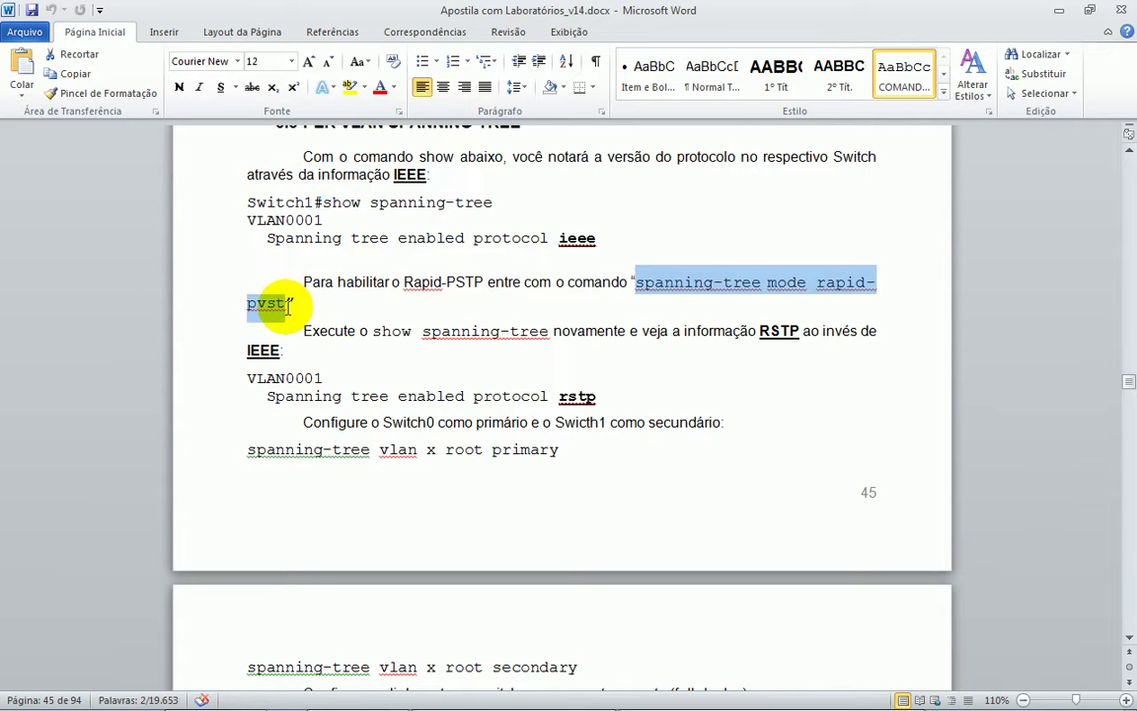
pyautogui.scroll(-3, 393, 338)
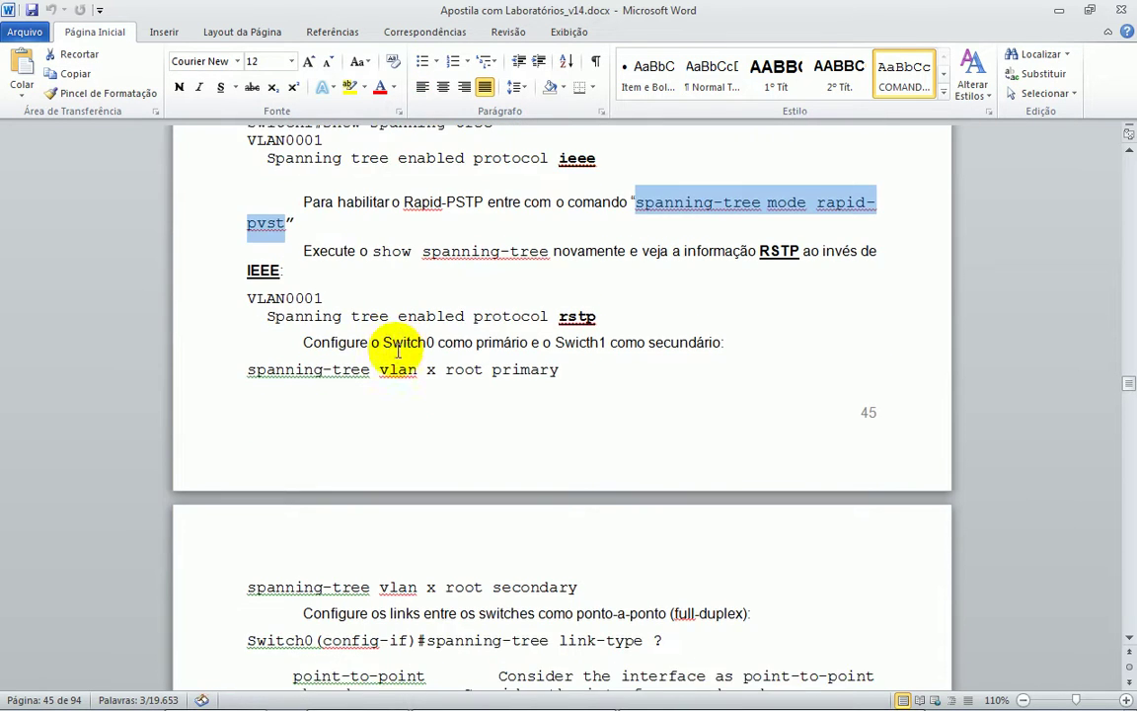
pyautogui.scroll(-1, 316, 237)
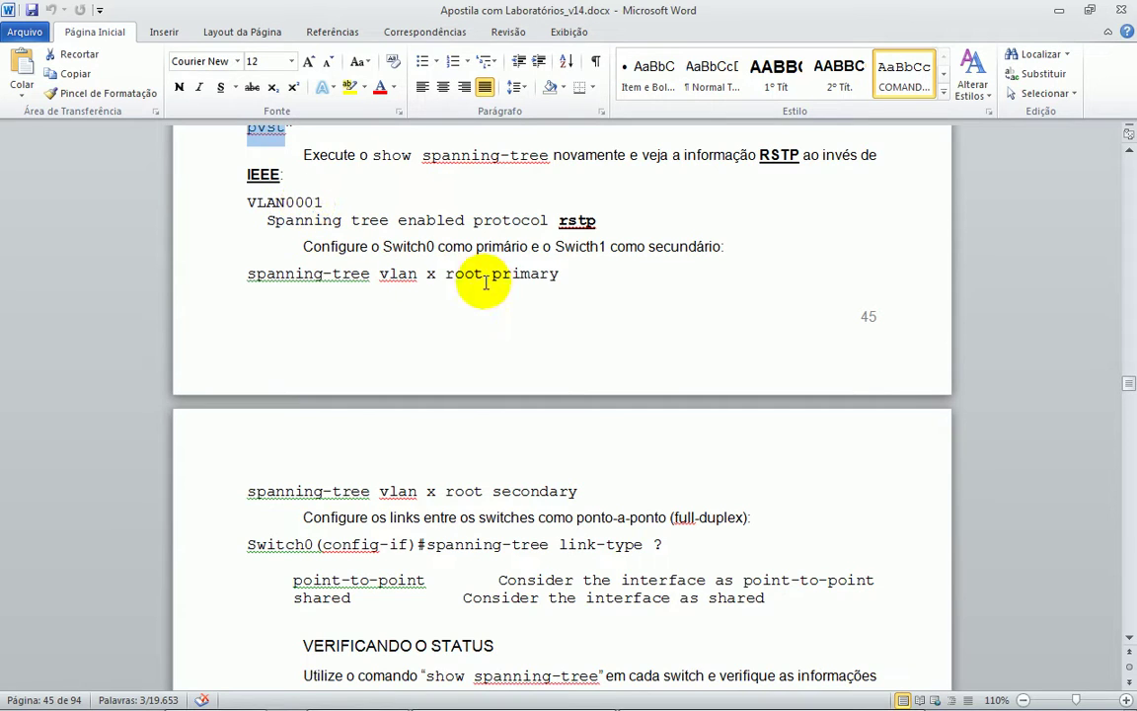
pyautogui.scroll(-1, 513, 258)
# - Review the spanning-tree vlan root primary and root secondary commands, then return to Packet Tracer
pyautogui.moveTo(305, 232); pyautogui.dragTo(538, 234)
pyautogui.click(398, 227)
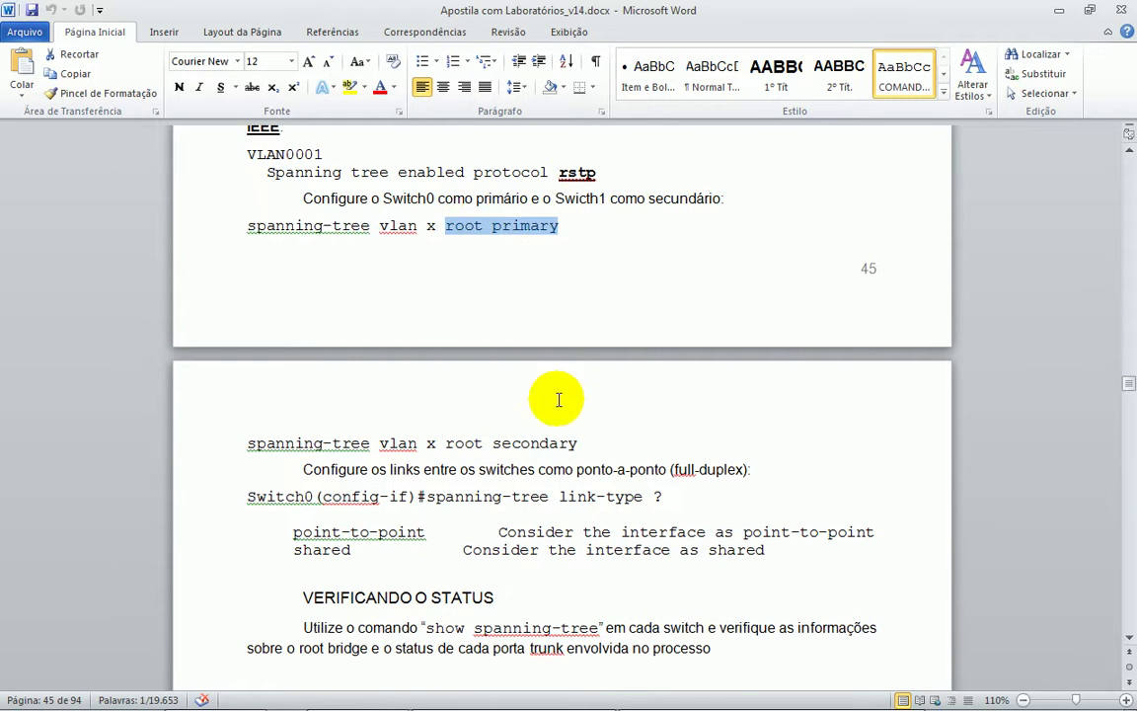
pyautogui.scroll(-1, 557, 405)
pyautogui.scroll(-1, 555, 426)
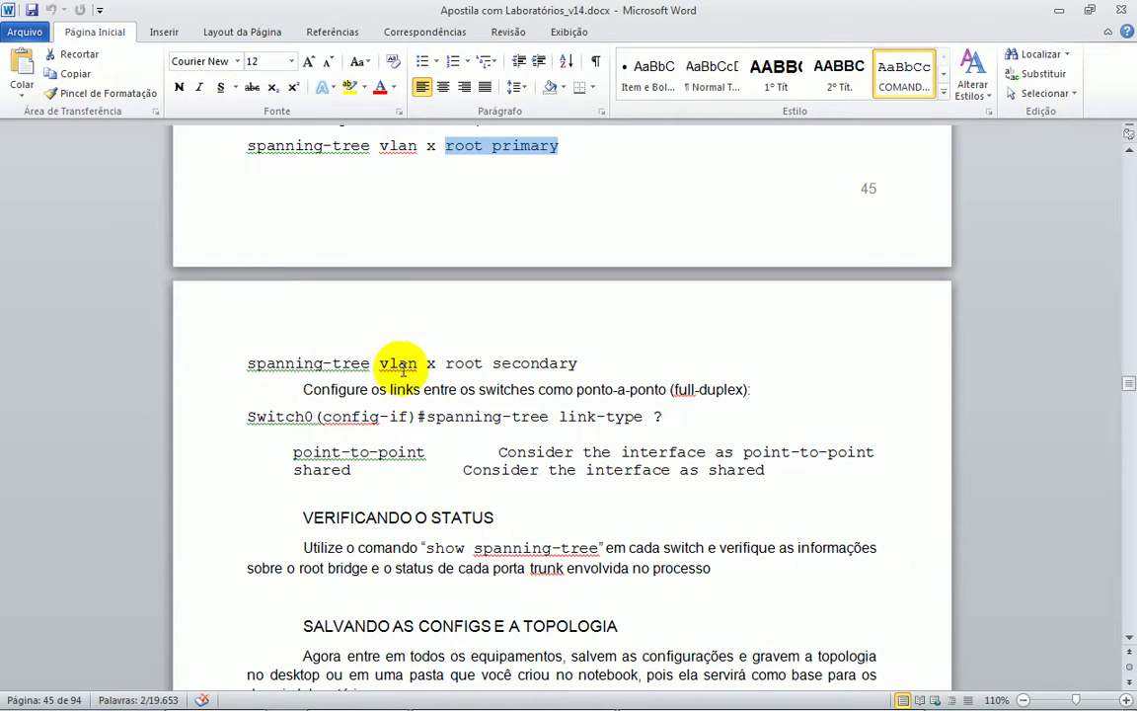
pyautogui.click(457, 364)
pyautogui.moveTo(457, 364); pyautogui.dragTo(564, 364)
pyautogui.moveTo(592, 702)
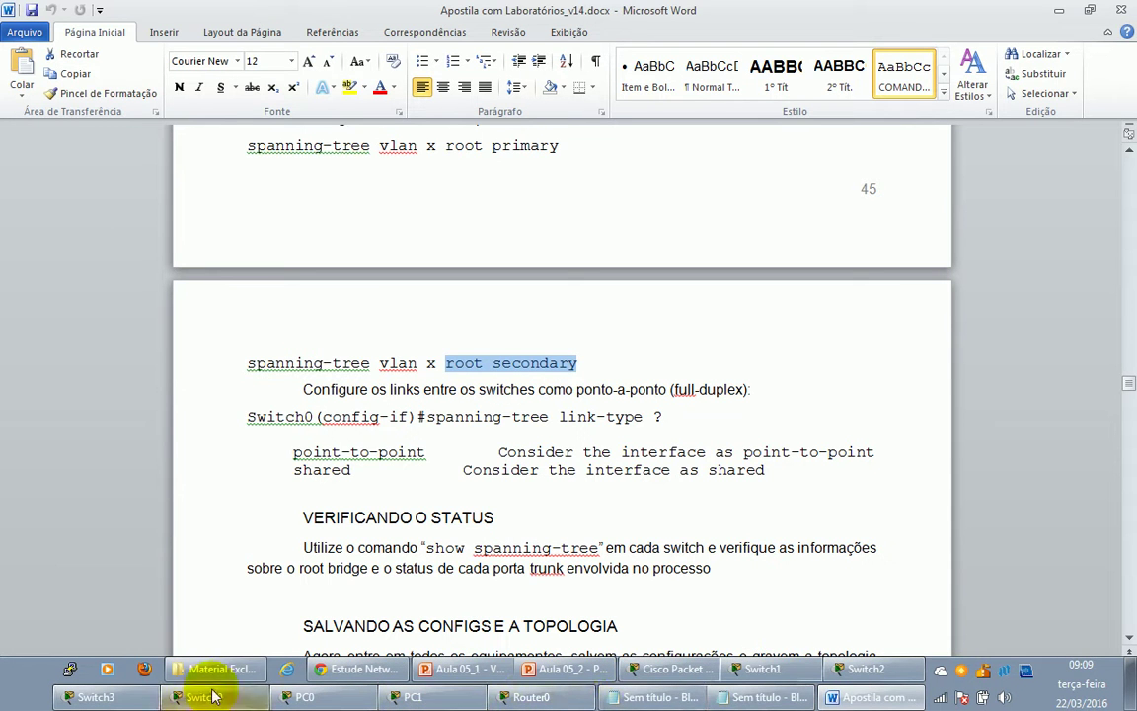
pyautogui.click(673, 668)
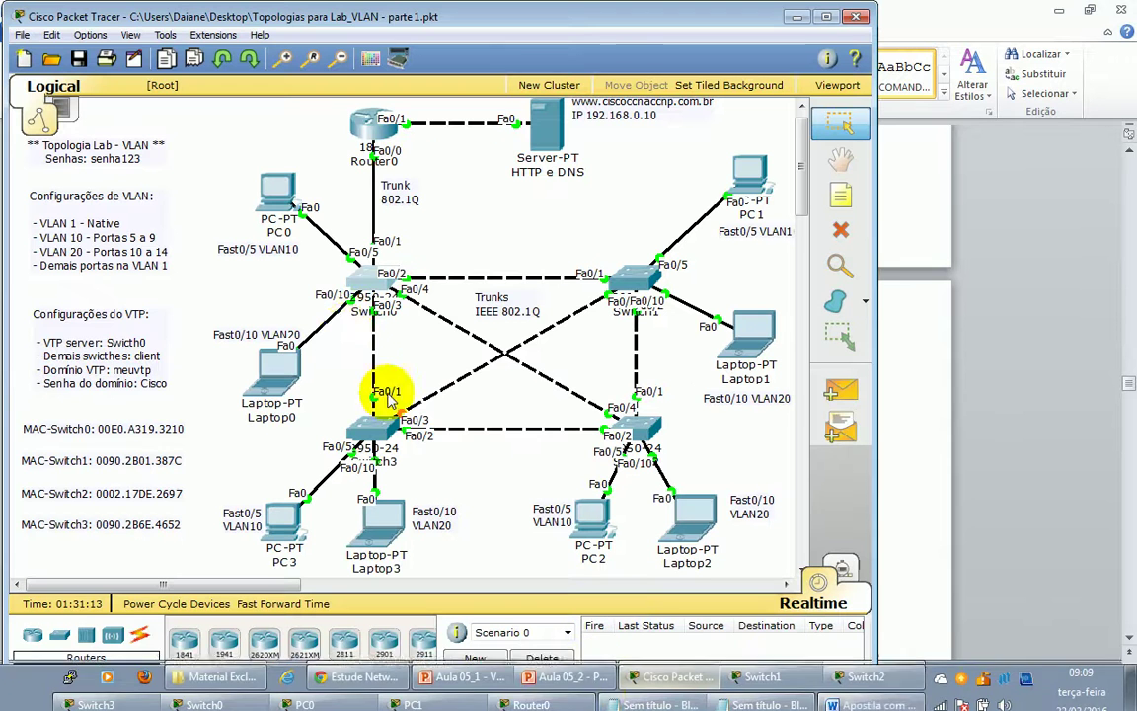
# - List Switch0's running configuration with show running-config
pyautogui.click(370, 281)
pyautogui.press('Return')
pyautogui.press('Return')
pyautogui.press('Return')
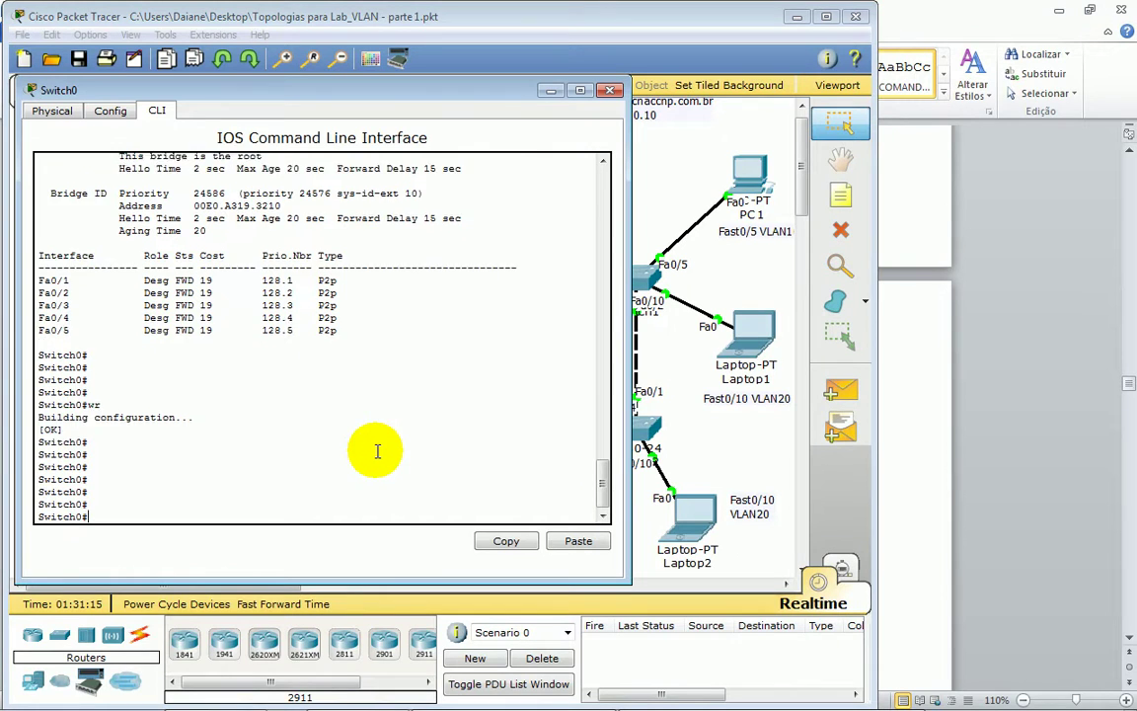
pyautogui.write('sh')
pyautogui.press('Tab')
pyautogui.write('run')
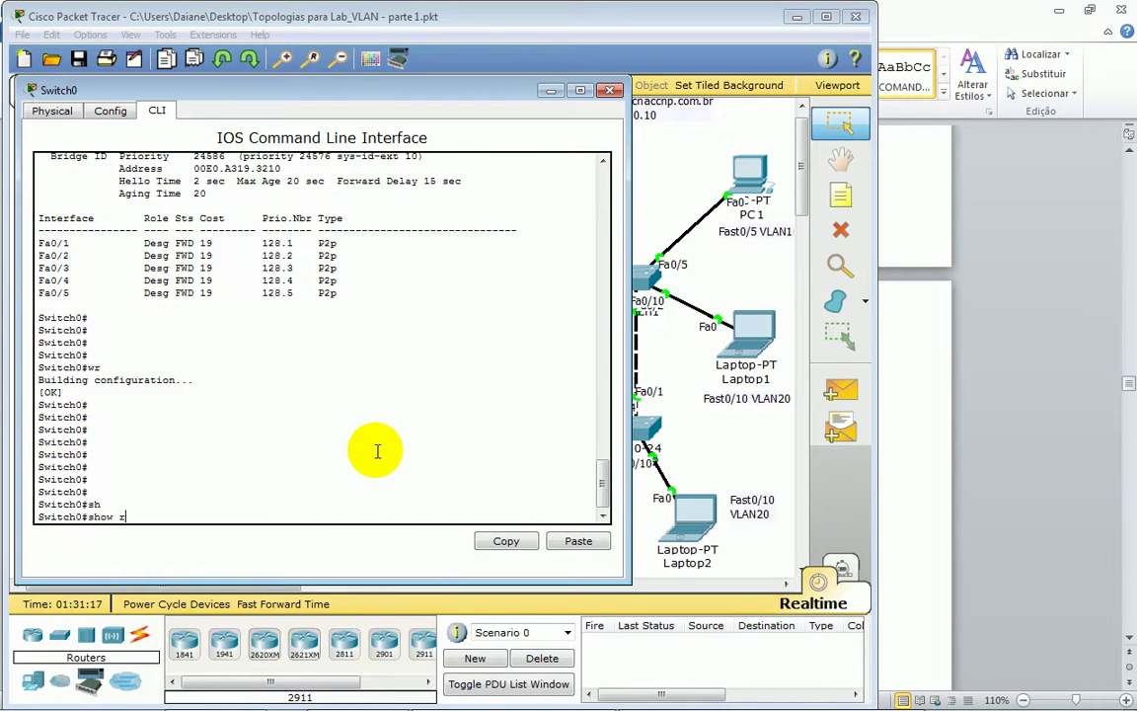
pyautogui.press('Tab')
pyautogui.press('Return')
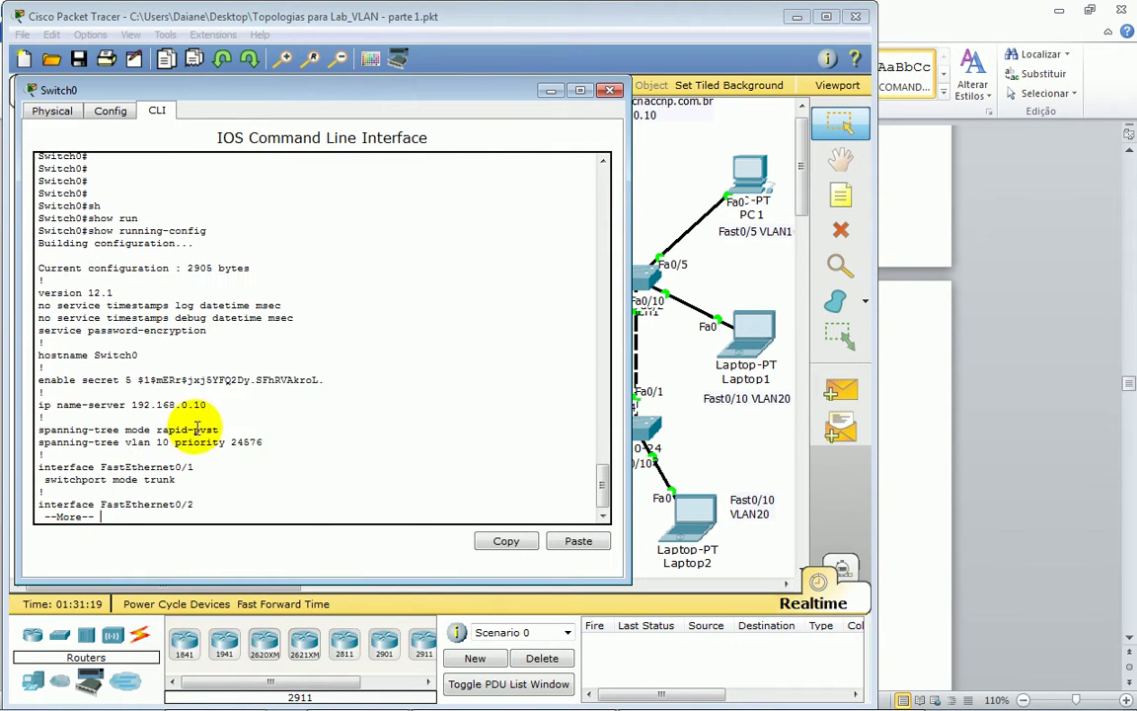
pyautogui.press('Return')
pyautogui.press('Return')
pyautogui.press('Return')
pyautogui.press('Return')
pyautogui.press('Return')
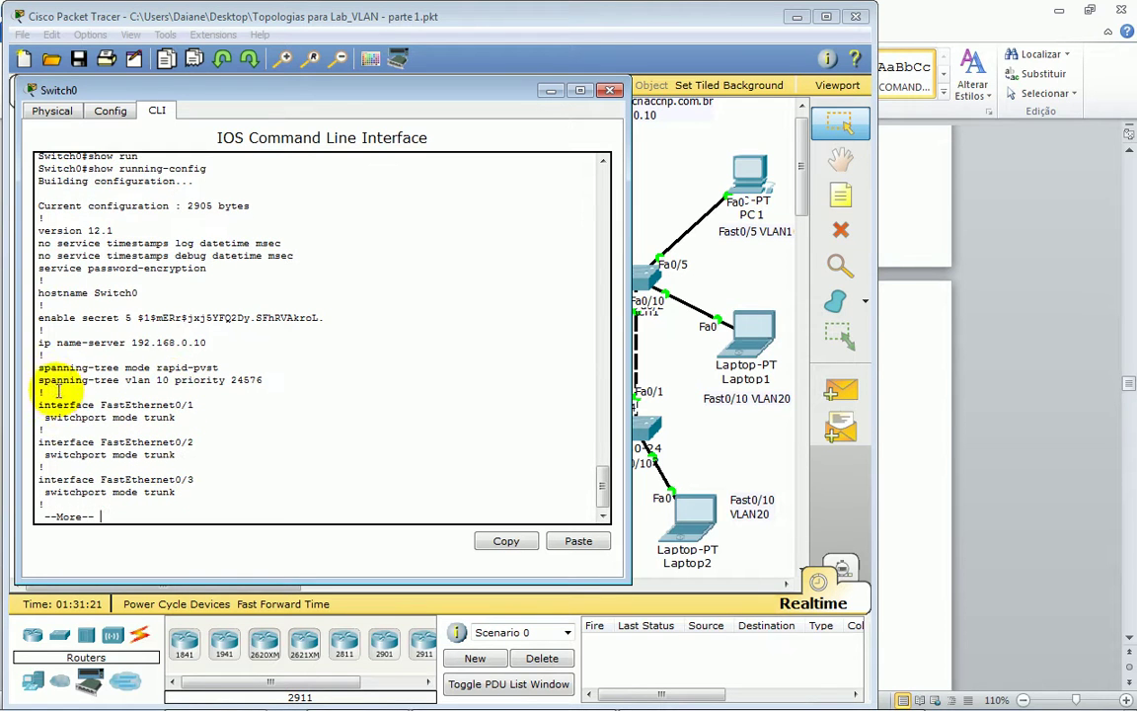
# - Highlight the spanning-tree mode rapid-pvst and vlan 10 priority 24576 lines
pyautogui.moveTo(43, 367); pyautogui.dragTo(188, 367)
pyautogui.moveTo(62, 380); pyautogui.dragTo(238, 374)
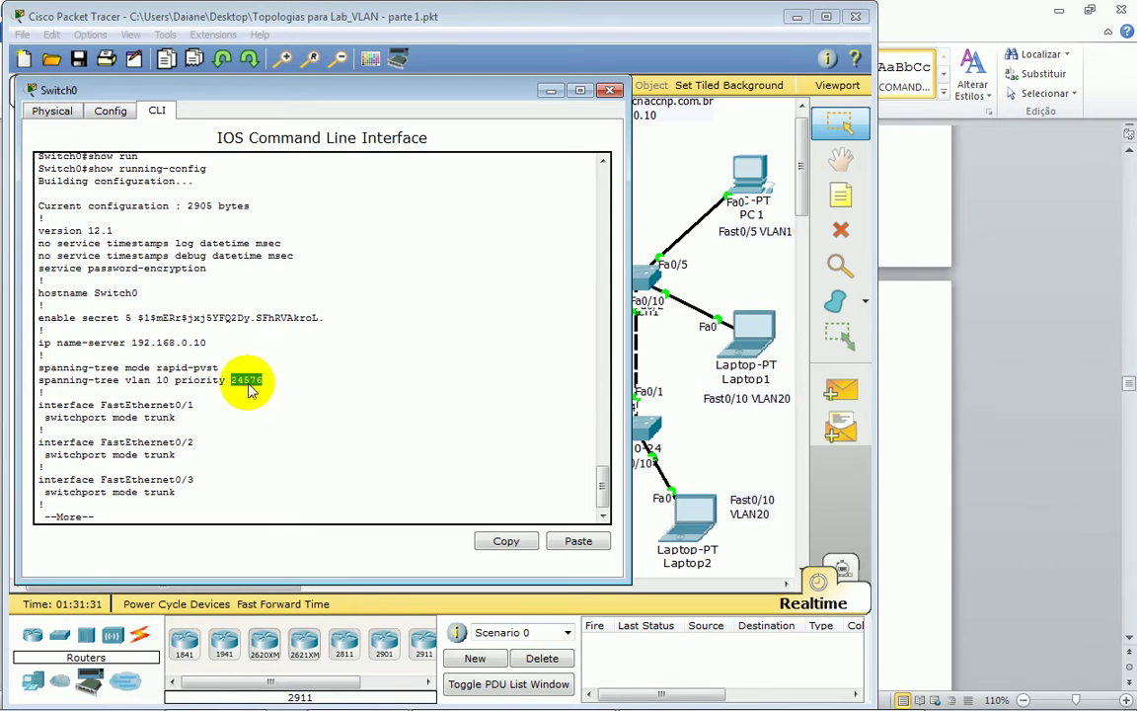
pyautogui.click(202, 380)
pyautogui.moveTo(50, 381); pyautogui.dragTo(163, 380)
pyautogui.click(207, 393)
# - Enter global configuration mode on Switch0, recovering from a mistyped conft
pyautogui.press('Return')
pyautogui.press('Return')
pyautogui.press('Return')
pyautogui.press('Return')
pyautogui.write('conft')
pyautogui.press('Return')
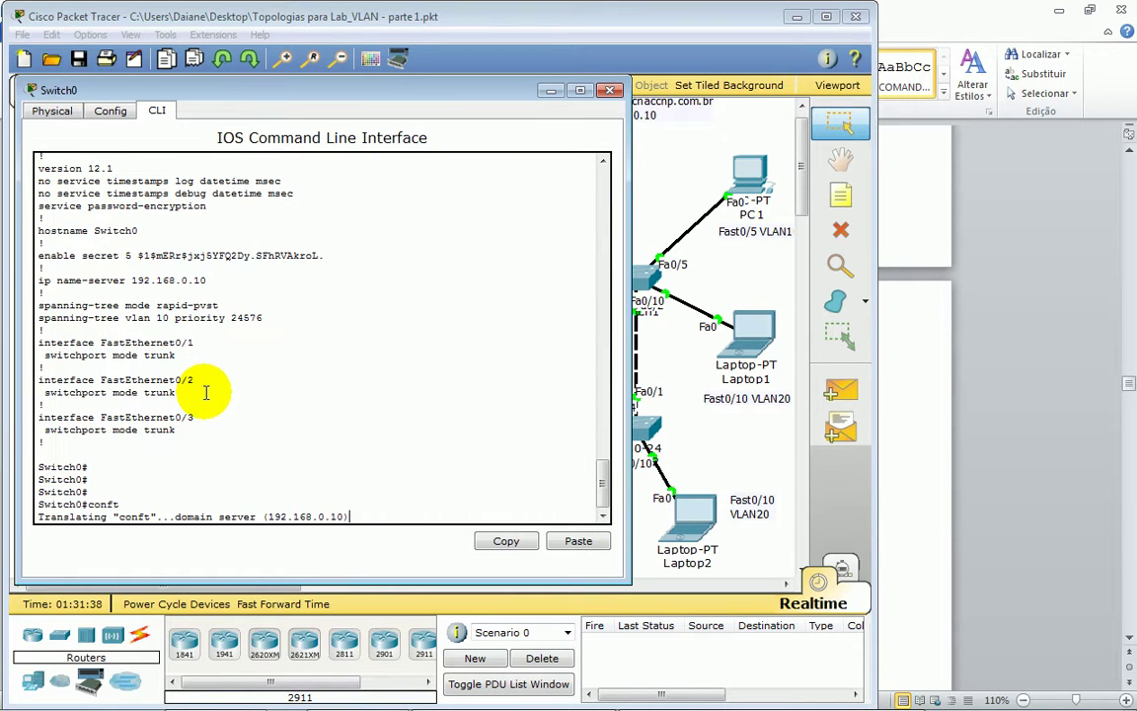
pyautogui.hotkey('ctrl', 'shift', '6')
pyautogui.press('Return')
pyautogui.write('conf t')
pyautogui.press('Return')
pyautogui.press('Return')
pyautogui.press('Return')
# - Apply spanning-tree vlan 10 root primary on Switch0
pyautogui.write('sp')
pyautogui.press('Tab')
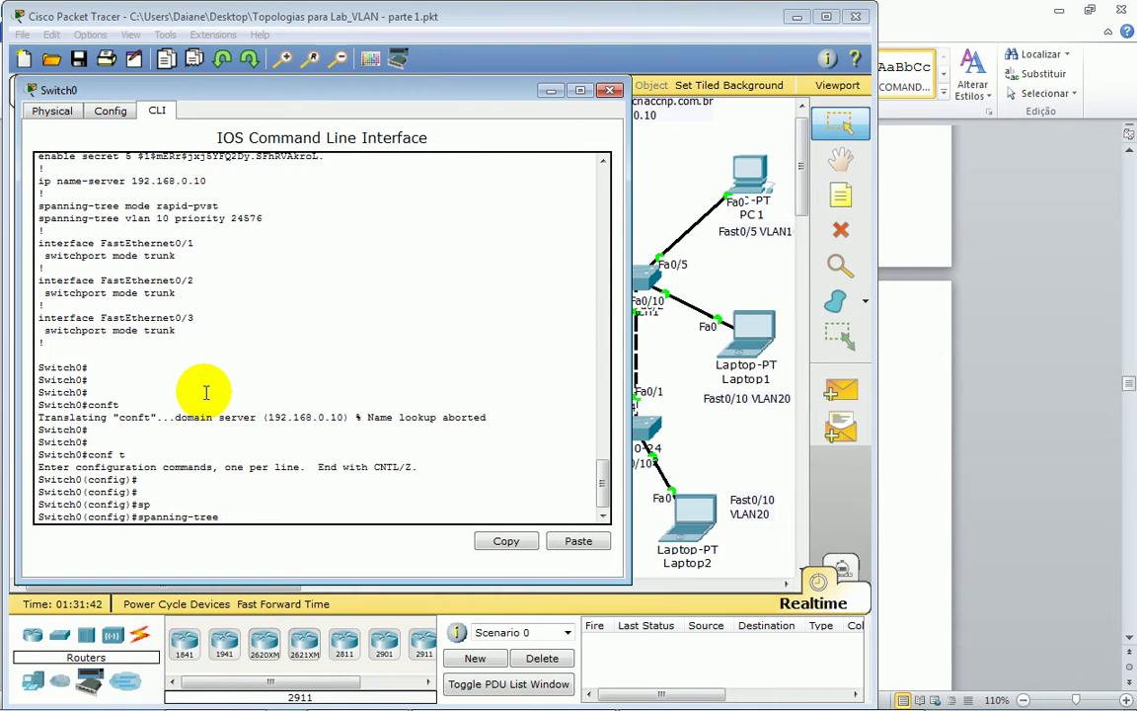
pyautogui.write('vl')
pyautogui.press('Tab')
pyautogui.write('10 ro')
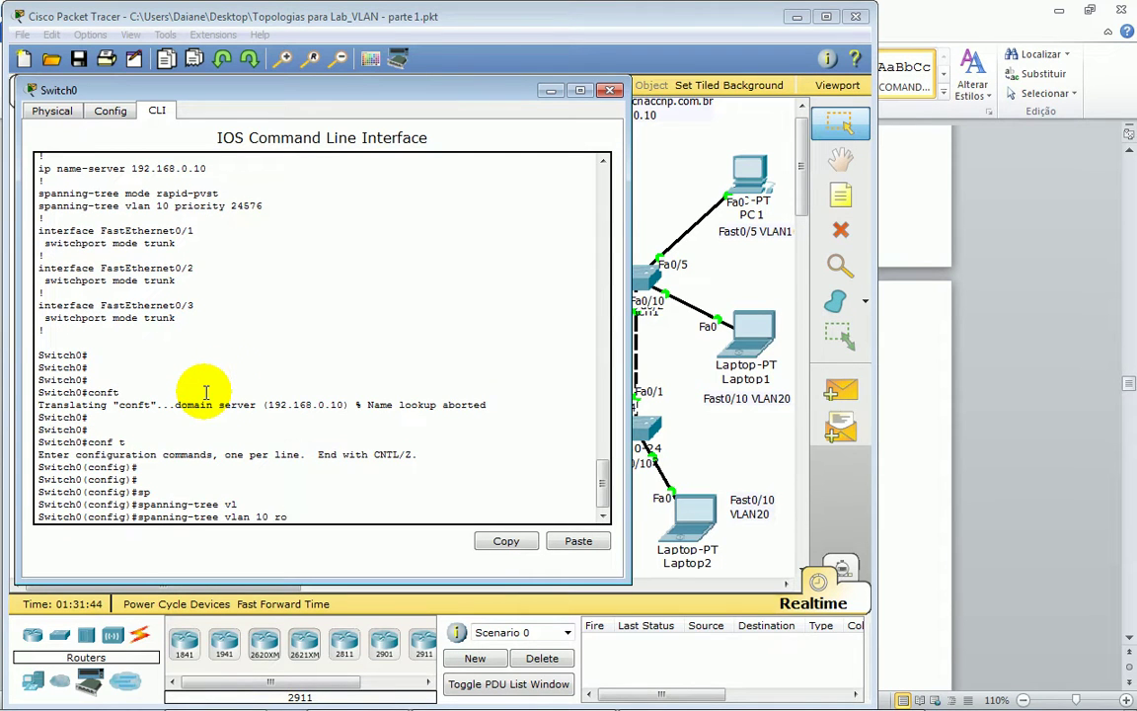
pyautogui.press('Tab')
pyautogui.write('pri')
pyautogui.press('Tab')
pyautogui.press('Return')
pyautogui.press('Return')
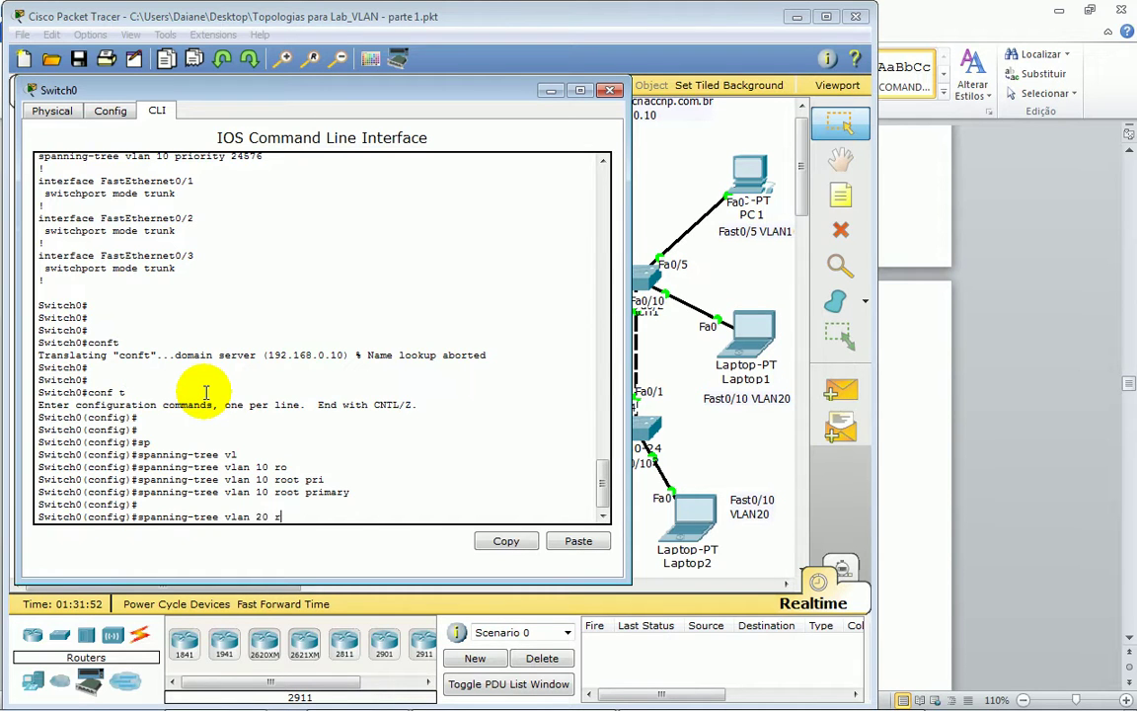
# - Apply spanning-tree vlan 20 root secondary and exit configuration mode
pyautogui.write('ro')
pyautogui.press('Tab')
pyautogui.write('secon')
pyautogui.press('Tab')
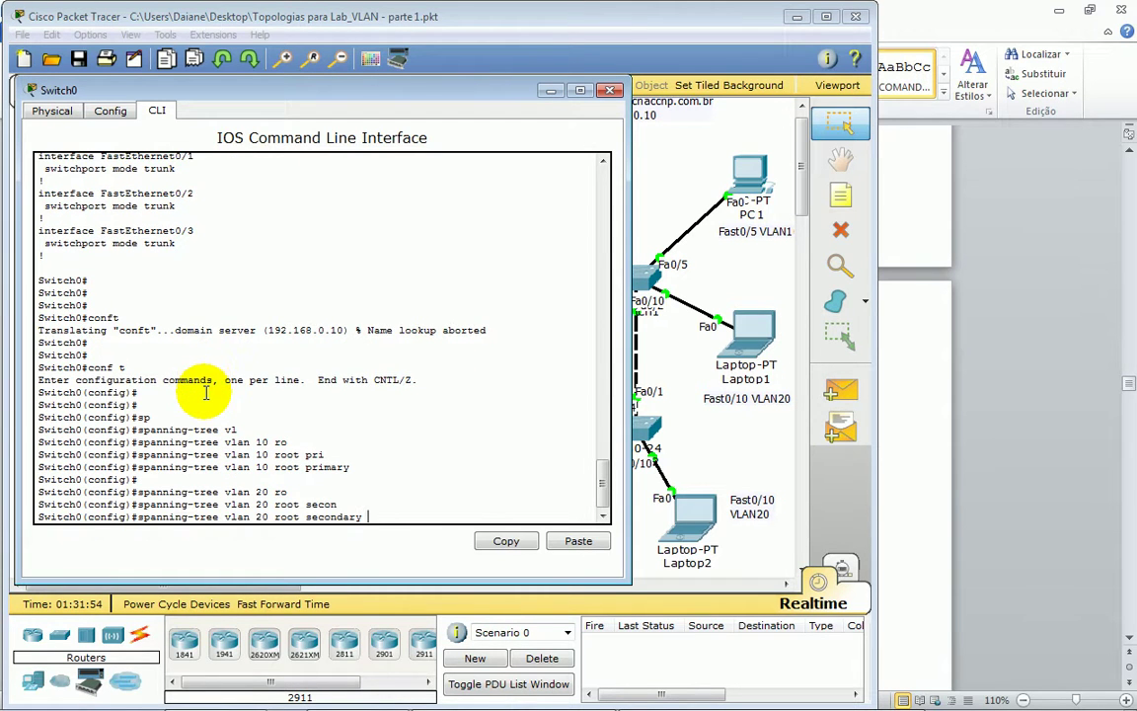
pyautogui.press('Return')
pyautogui.press('Return')
pyautogui.press('Return')
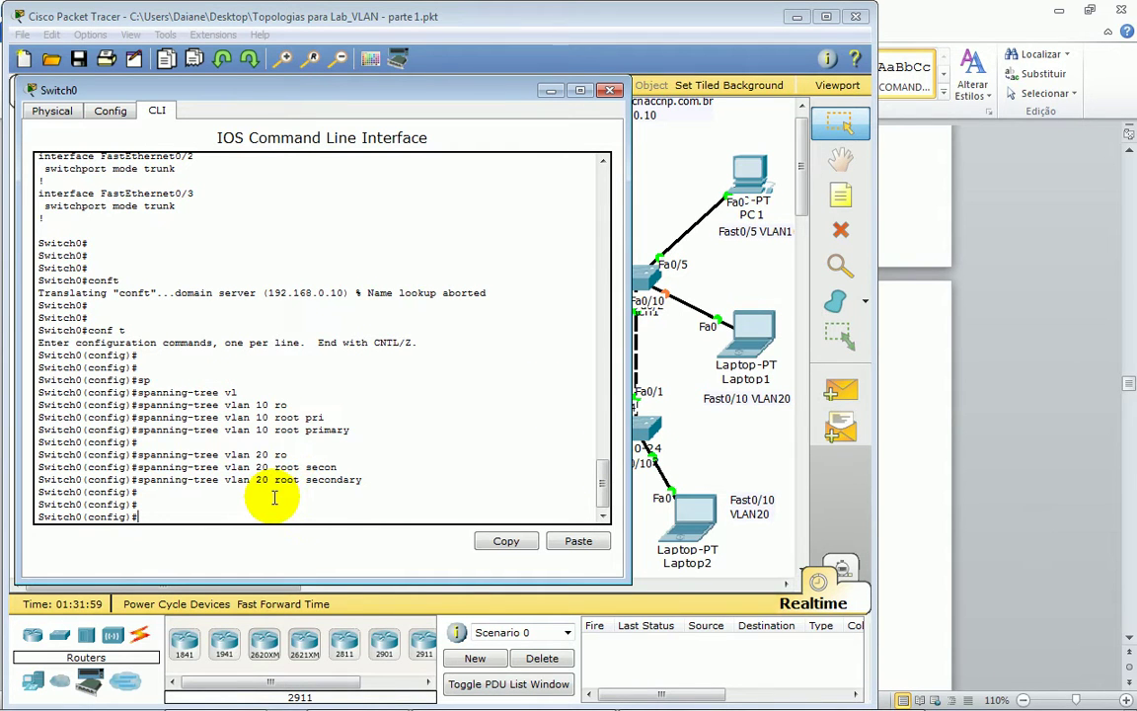
pyautogui.hotkey('ctrl', 'z')
pyautogui.press('Return')
pyautogui.write('sh')
pyautogui.press('Tab')
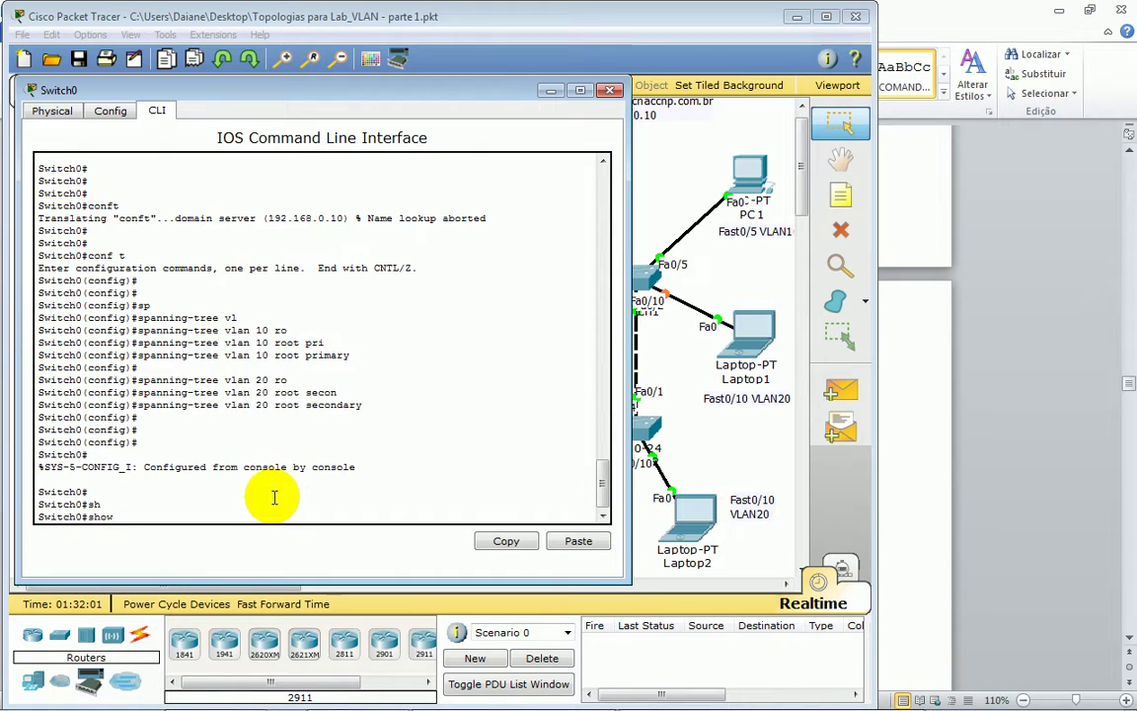
# - Show Switch0's VLAN 10 spanning tree, confirming 'This bridge is the root'
pyautogui.write('spa')
pyautogui.press('Tab')
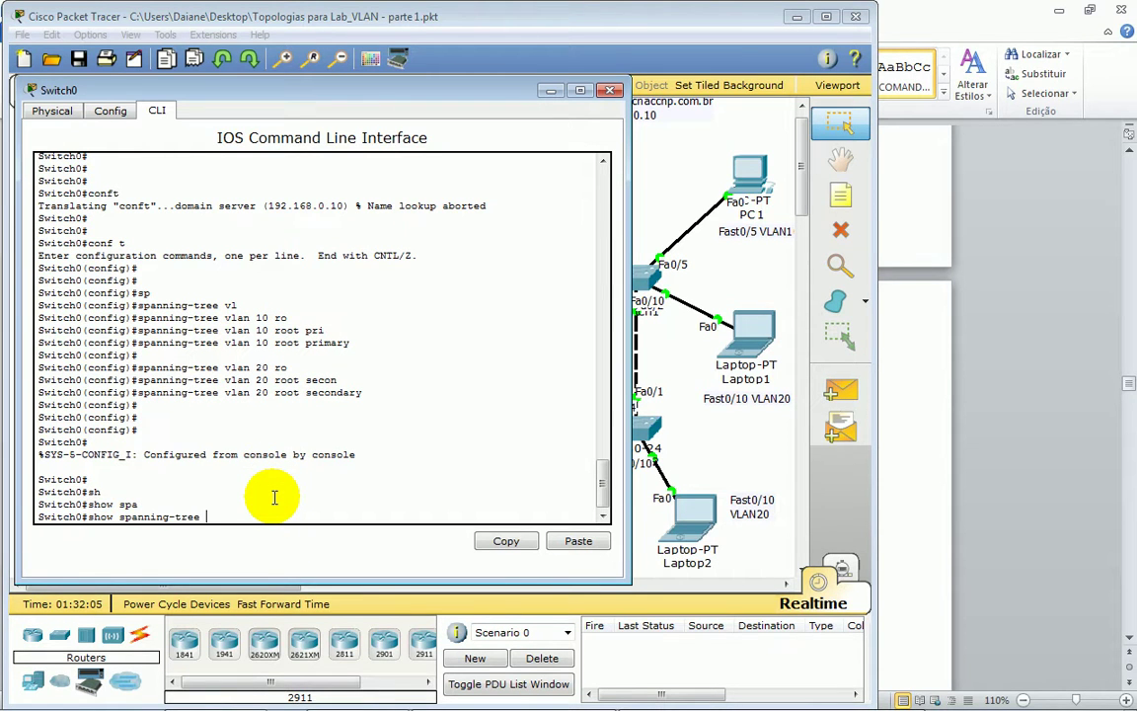
pyautogui.write('vl')
pyautogui.press('Tab')
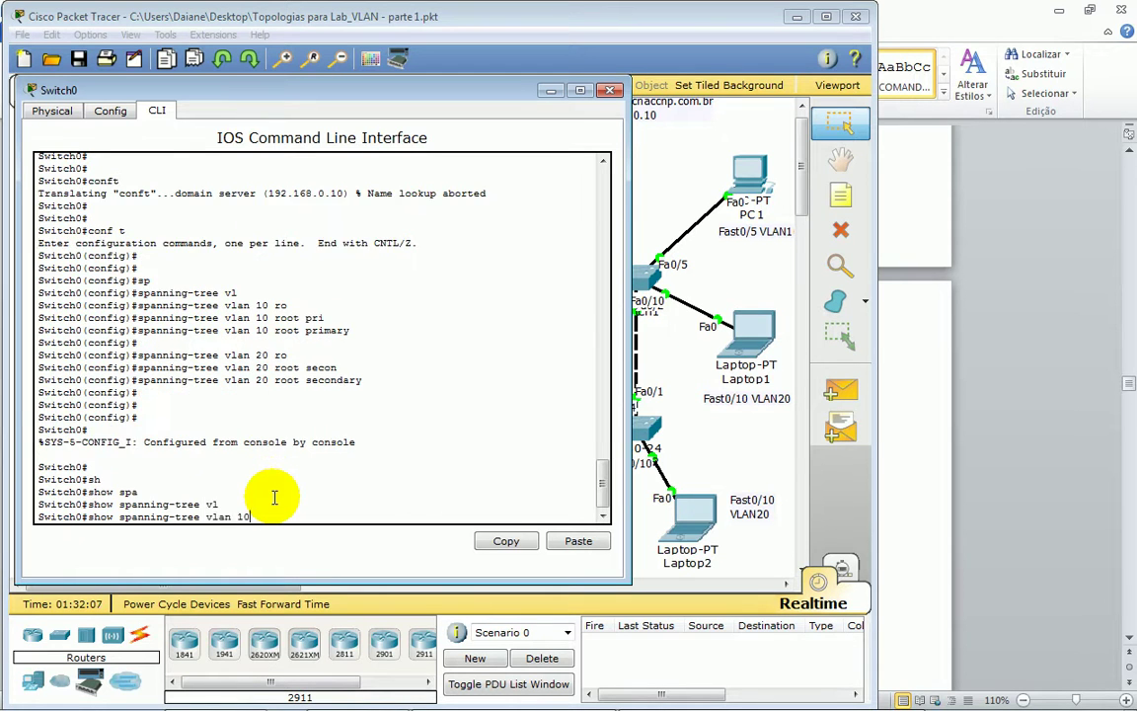
pyautogui.write('10')
pyautogui.press('Return')
pyautogui.moveTo(163, 316); pyautogui.dragTo(297, 310)
pyautogui.click(304, 373)
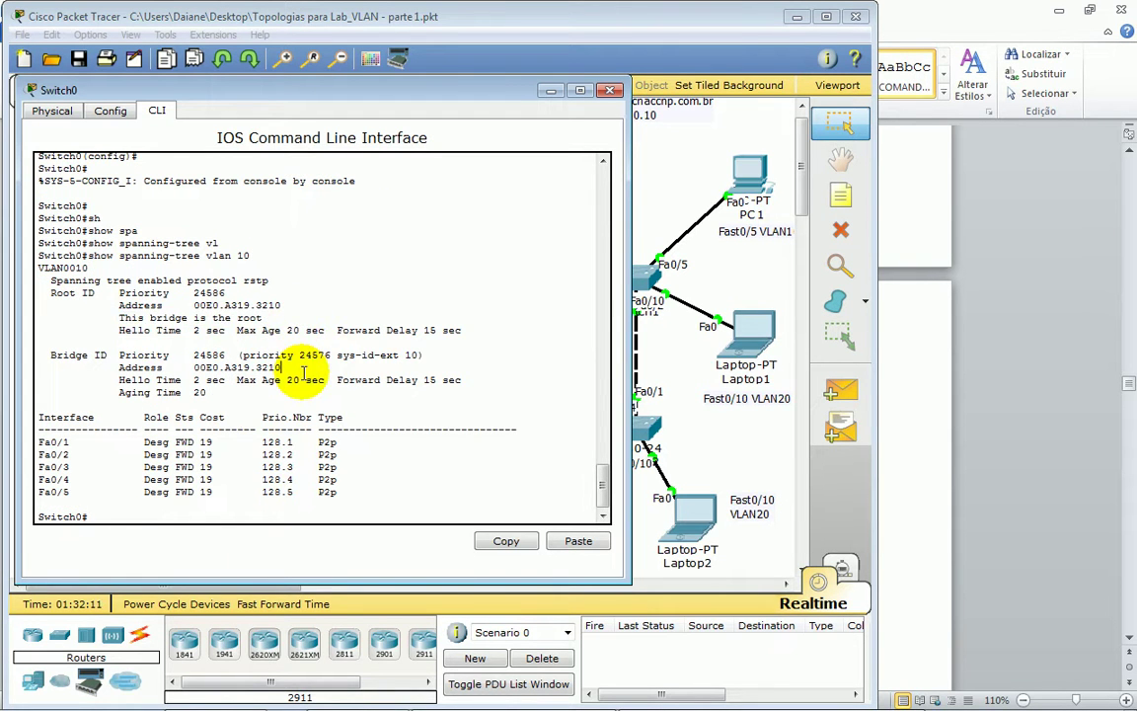
# - Show Switch0's VLAN 20 spanning tree, again confirming 'This bridge is the root'
pyautogui.write('0')
pyautogui.press('Return')
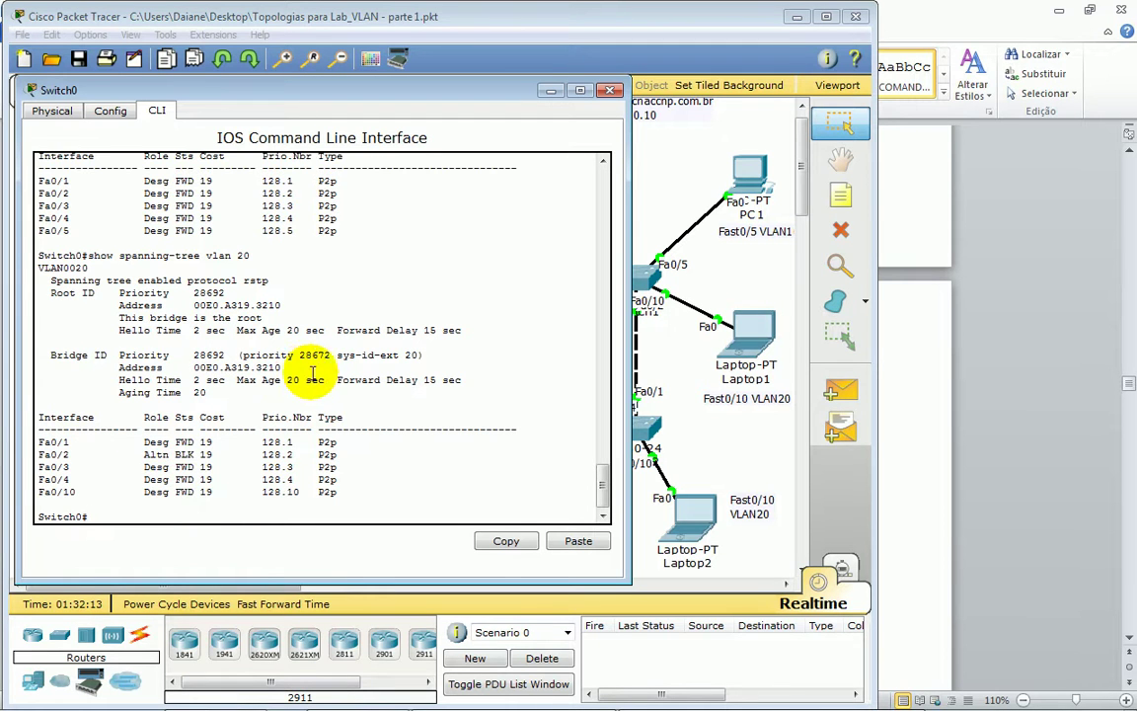
pyautogui.moveTo(116, 318); pyautogui.dragTo(262, 318)
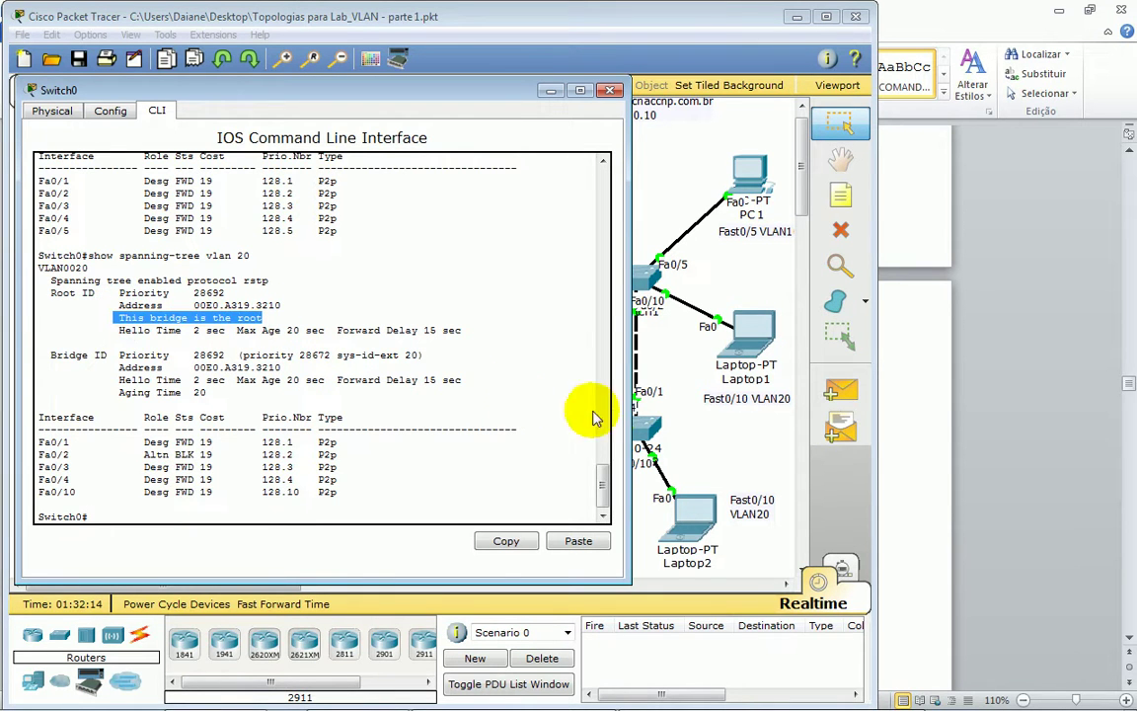
pyautogui.click(664, 390)
# - In Switch2's CLI, enter configuration mode and apply 'spanning-tree vlan 10 root secondary'
pyautogui.click(639, 430)
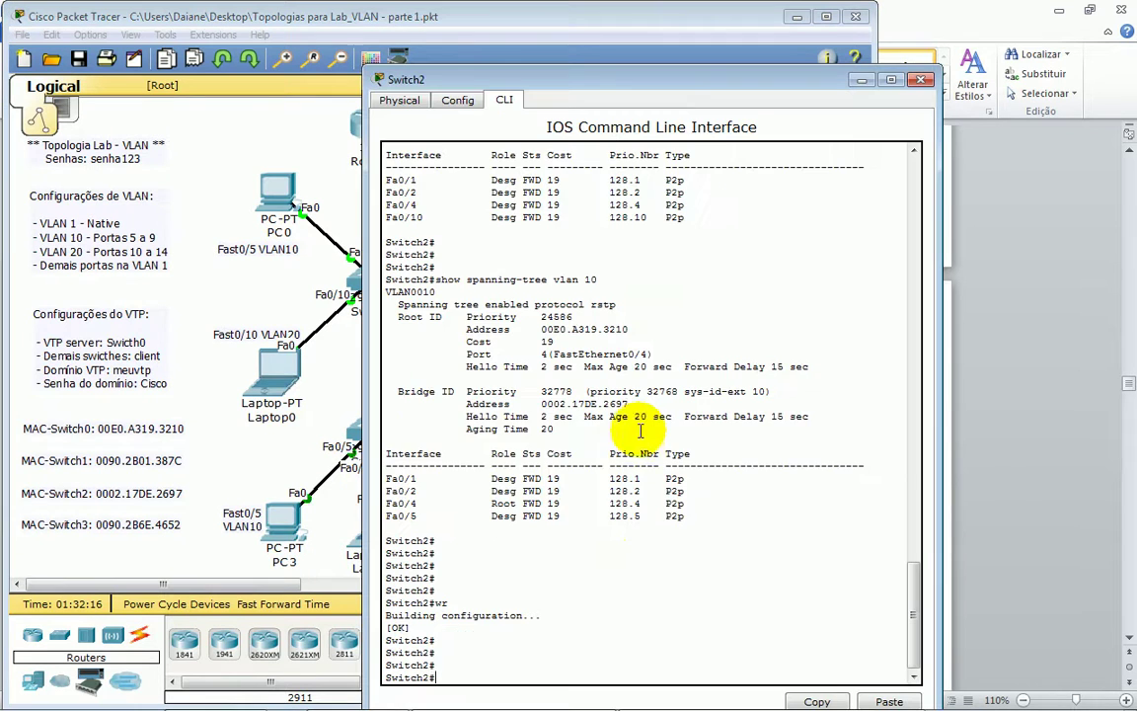
pyautogui.press('Return')
pyautogui.press('Return')
pyautogui.press('Return')
pyautogui.write('conf t')
pyautogui.press('Return')
pyautogui.press('Return')
pyautogui.press('Return')
pyautogui.press('Return')
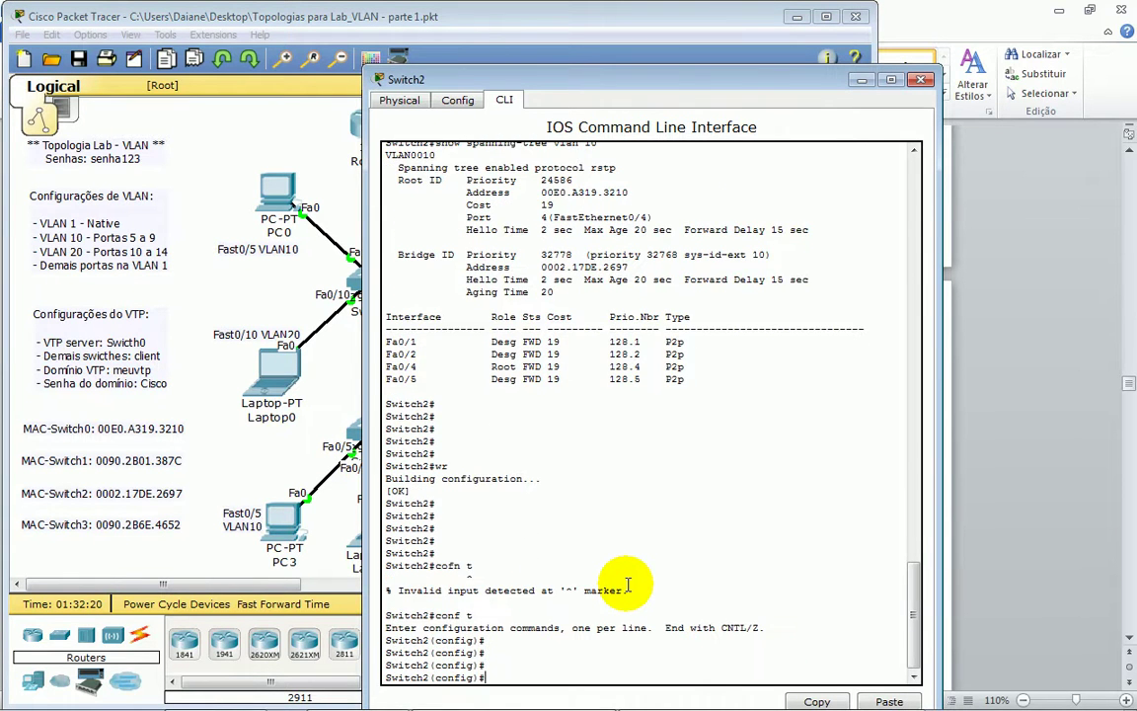
pyautogui.write('spa')
pyautogui.press('Tab')
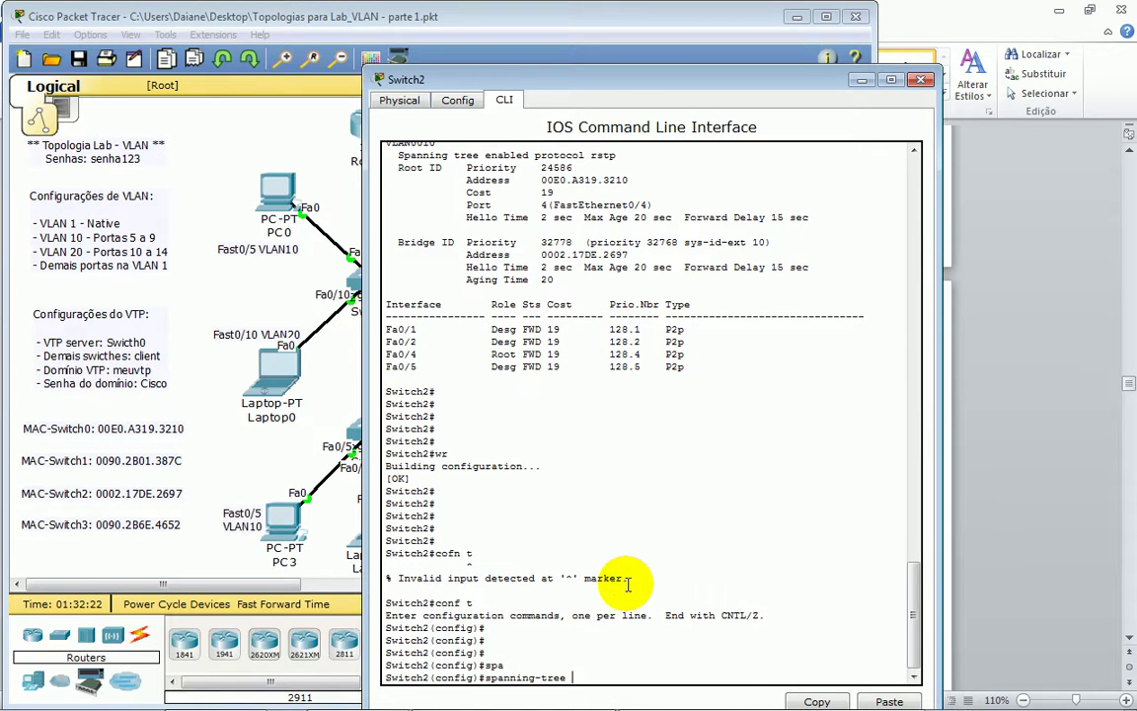
pyautogui.write('vl')
pyautogui.press('Tab')
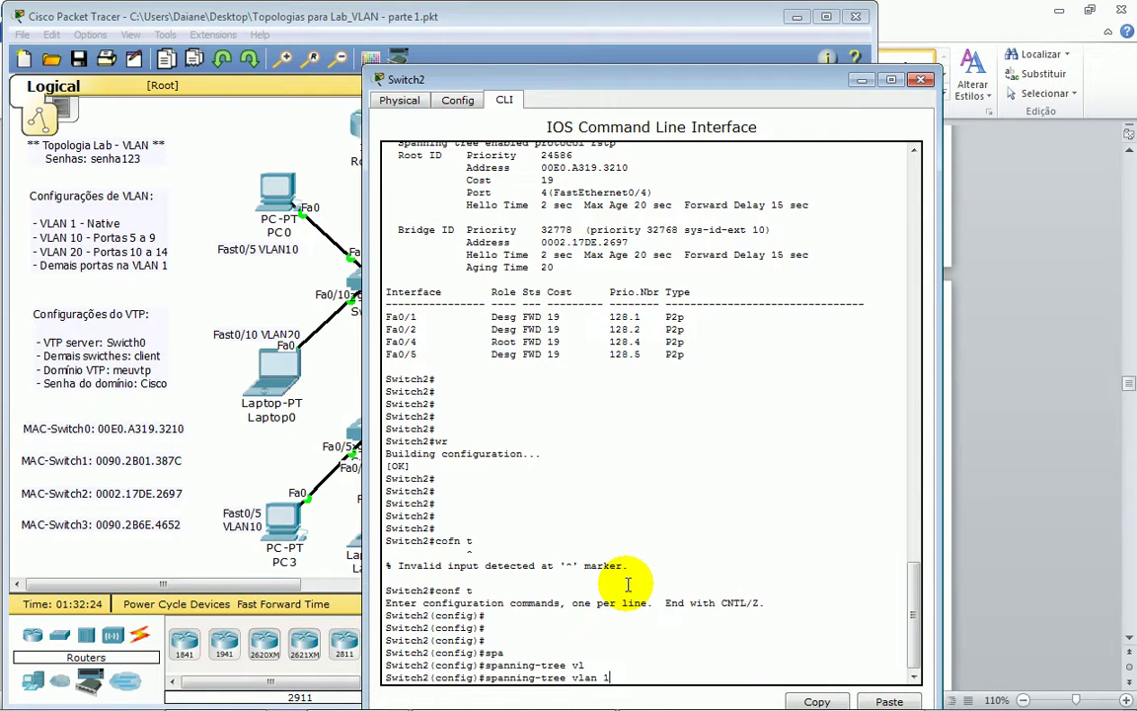
pyautogui.write('10 ro')
pyautogui.press('Tab')
pyautogui.write('s')
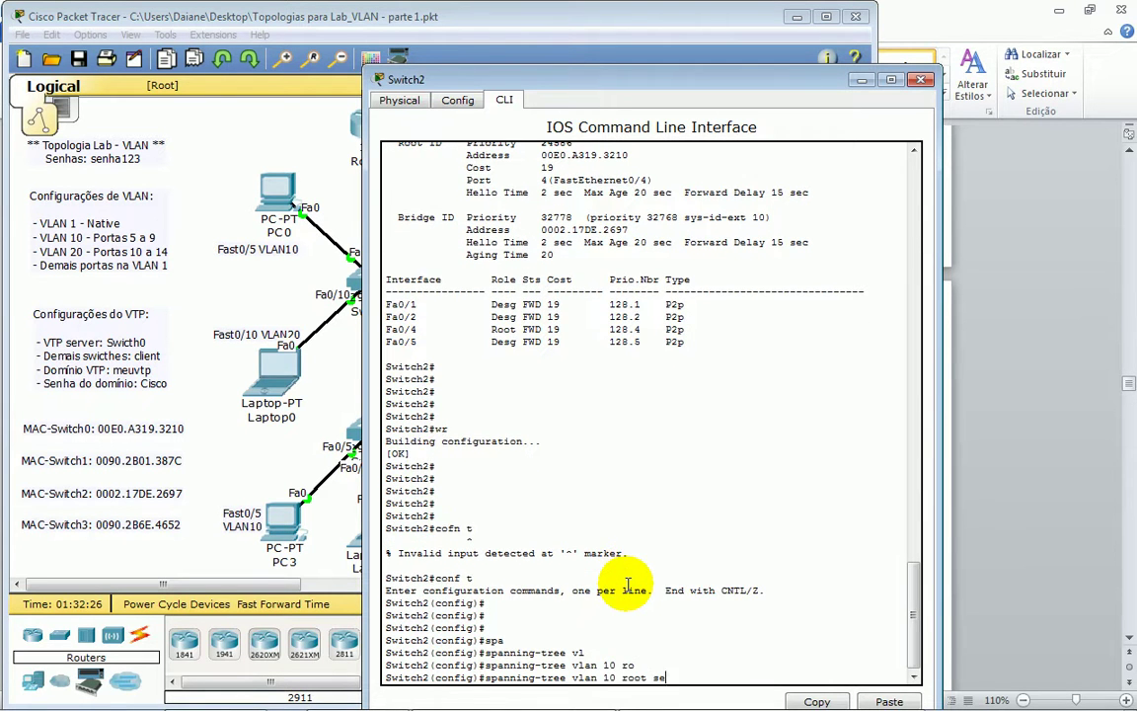
pyautogui.write('ec')
pyautogui.press('Tab')
pyautogui.press('Return')
pyautogui.press('Return')
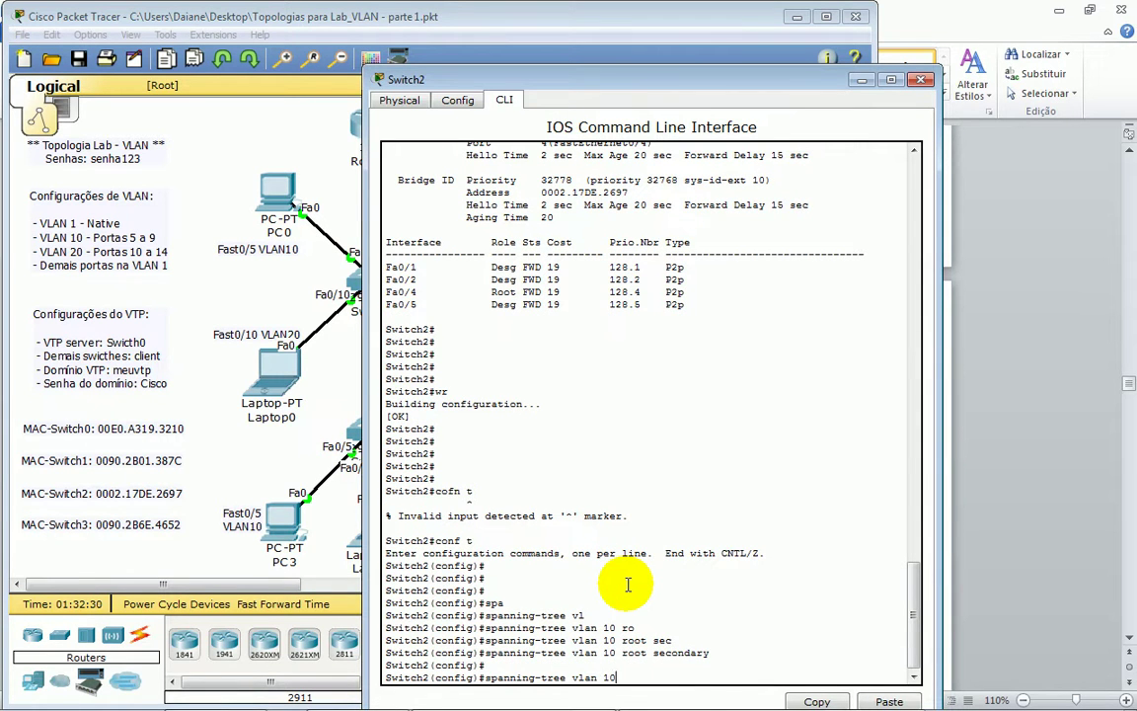
# - Apply 'spanning-tree vlan 20 root primary' on Switch2
pyautogui.press('Tab')
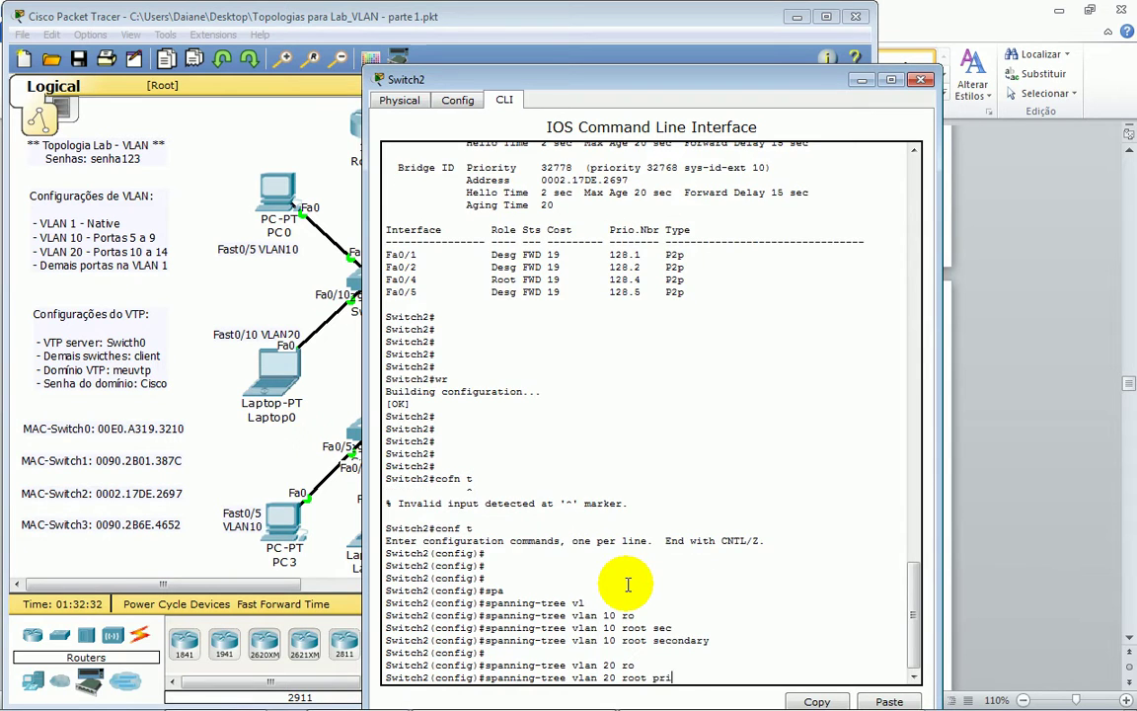
pyautogui.write('pri')
pyautogui.press('Tab')
pyautogui.press('Return')
pyautogui.press('Return')
pyautogui.press('Return')
pyautogui.press('Return')
# - Exit config mode and run 'show spanning-tree vlan 10', marking root details and the Fa0/4 root port
pyautogui.hotkey('ctrl', 'z')
pyautogui.press('Return')
pyautogui.press('Return')
pyautogui.press('Return')
pyautogui.press('Return')
pyautogui.press('Return')
pyautogui.press('Return')
pyautogui.press('Return')
pyautogui.write('sh')
pyautogui.press('Tab')
pyautogui.write('spa')
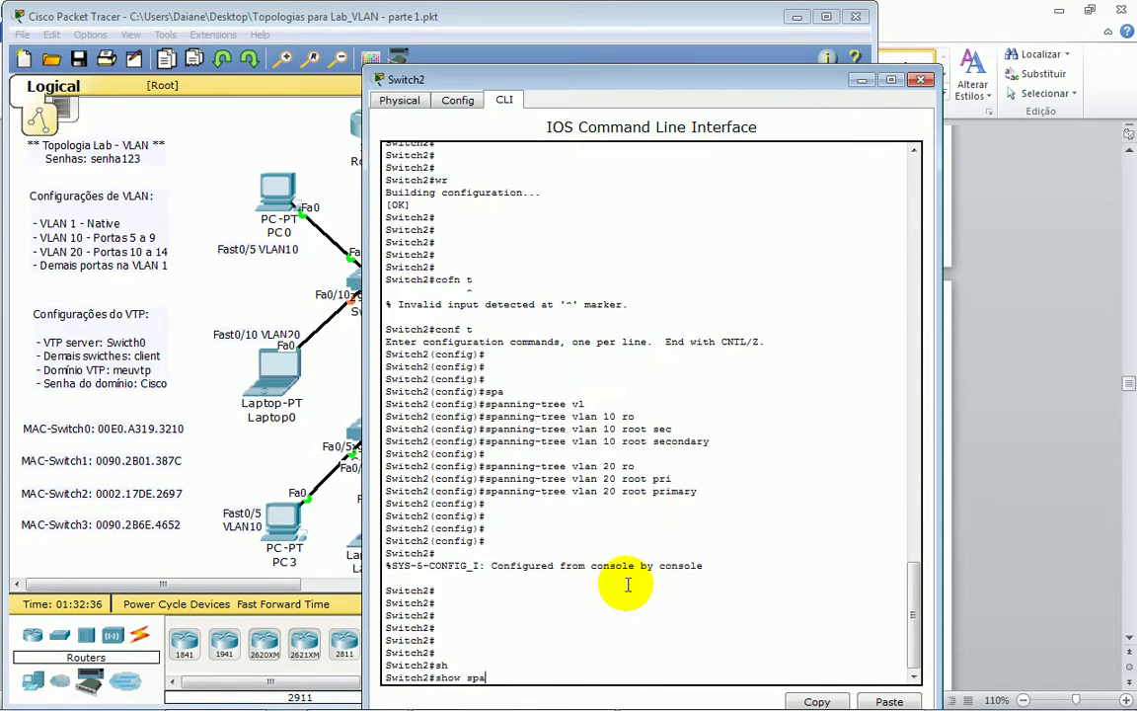
pyautogui.press('Tab')
pyautogui.write('vl')
pyautogui.press('Tab')
pyautogui.write('10')
pyautogui.press('Return')
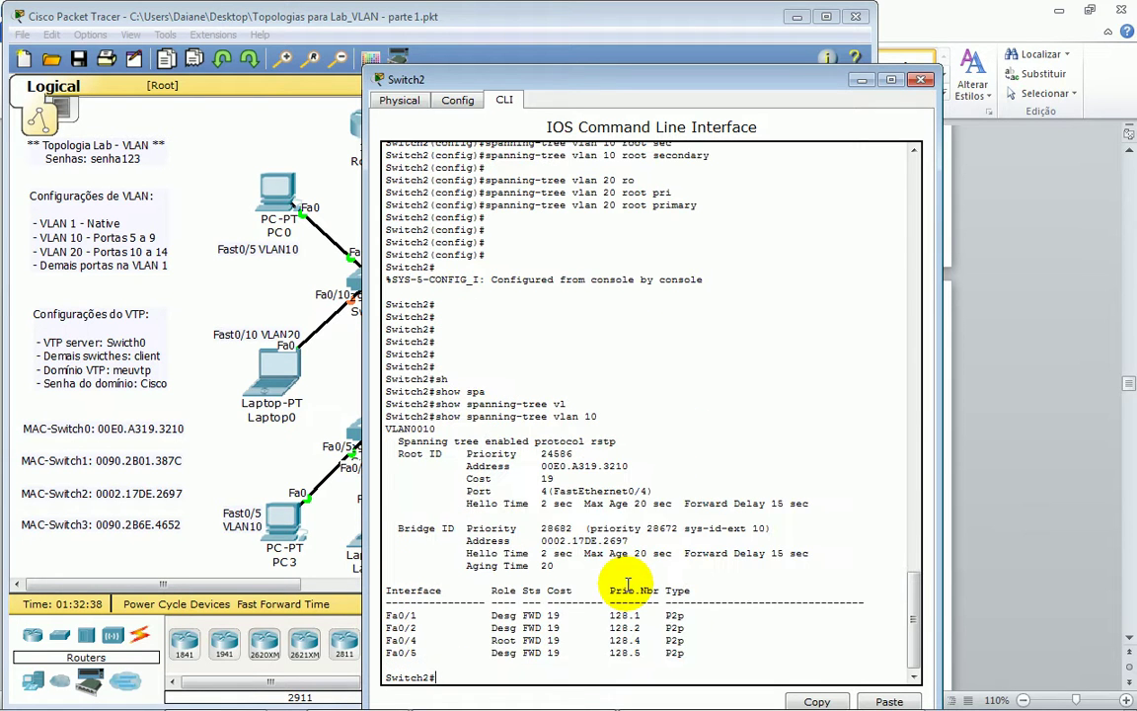
pyautogui.moveTo(449, 453); pyautogui.dragTo(706, 520)
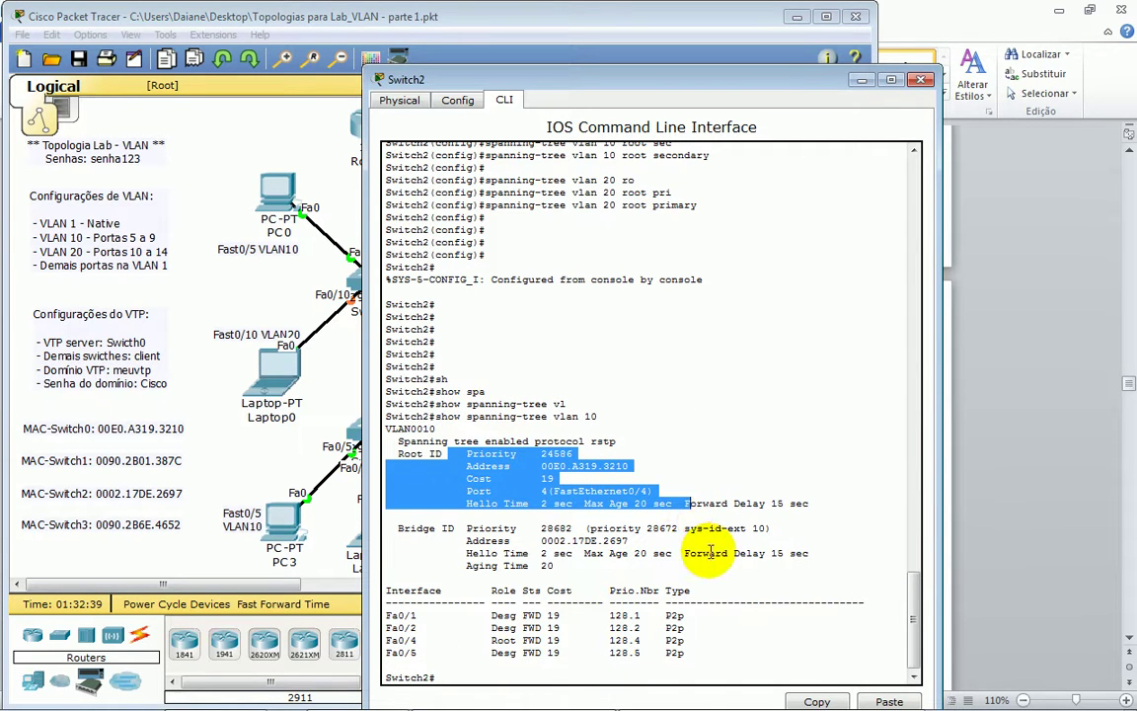
pyautogui.moveTo(408, 639); pyautogui.dragTo(559, 640)
pyautogui.click(564, 677)
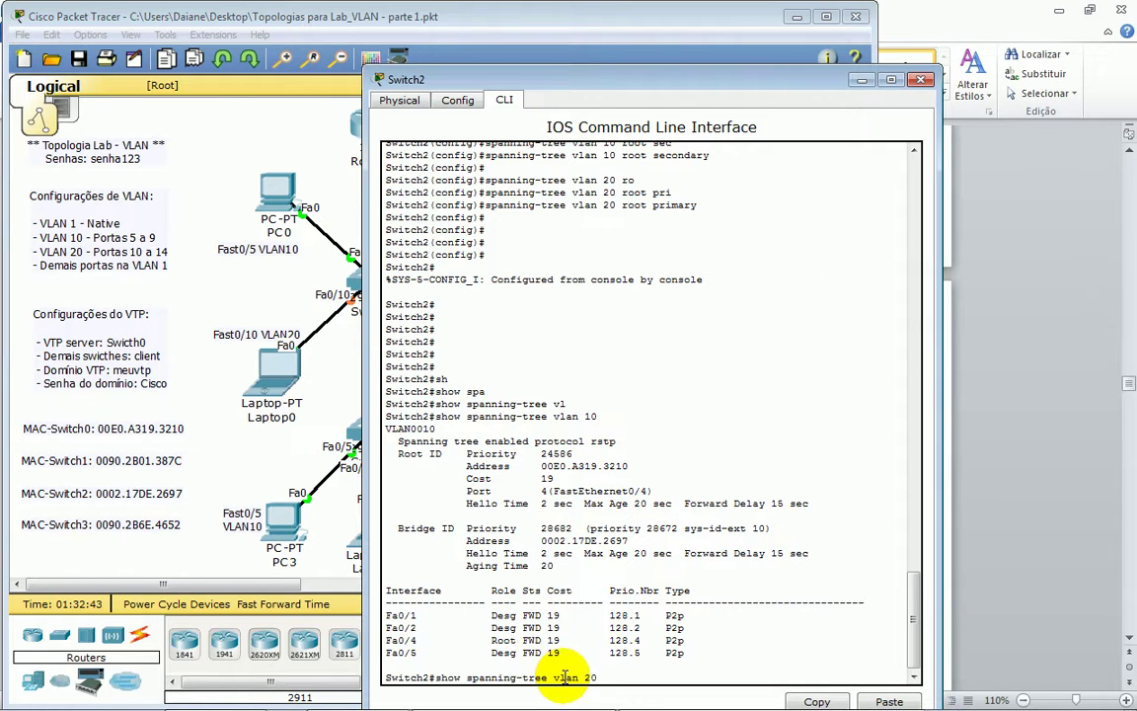
# - Run 'show spanning-tree vlan 20' to confirm Switch2 is the root bridge
pyautogui.press('Return')
pyautogui.moveTo(461, 489); pyautogui.dragTo(642, 497)
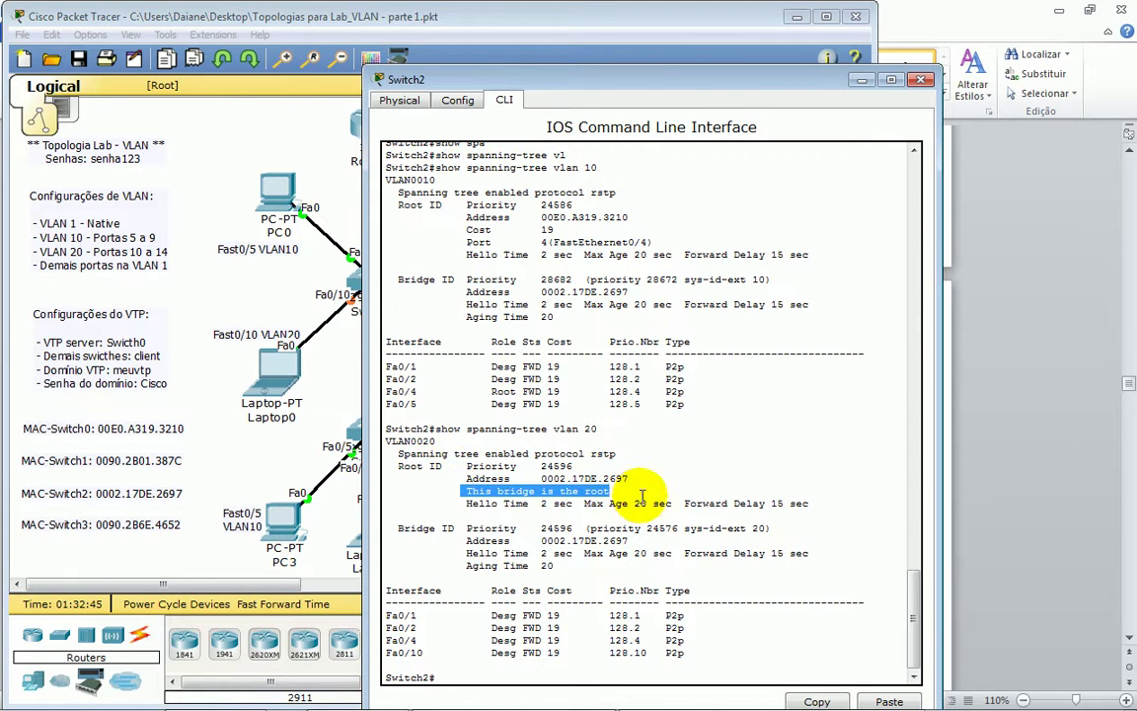
pyautogui.moveTo(388, 615); pyautogui.dragTo(550, 653)
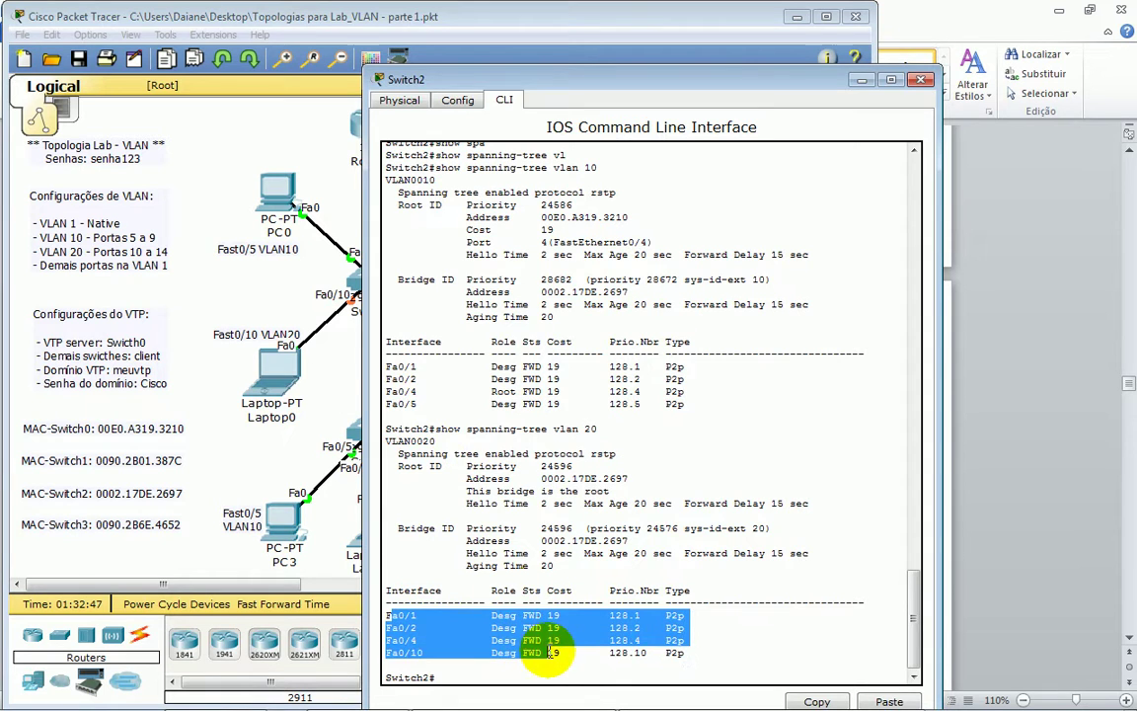
# - On Switch0, rerun 'show spanning-tree vlan 20' showing Switch2 as the new root
pyautogui.click(301, 251)
pyautogui.click(376, 281)
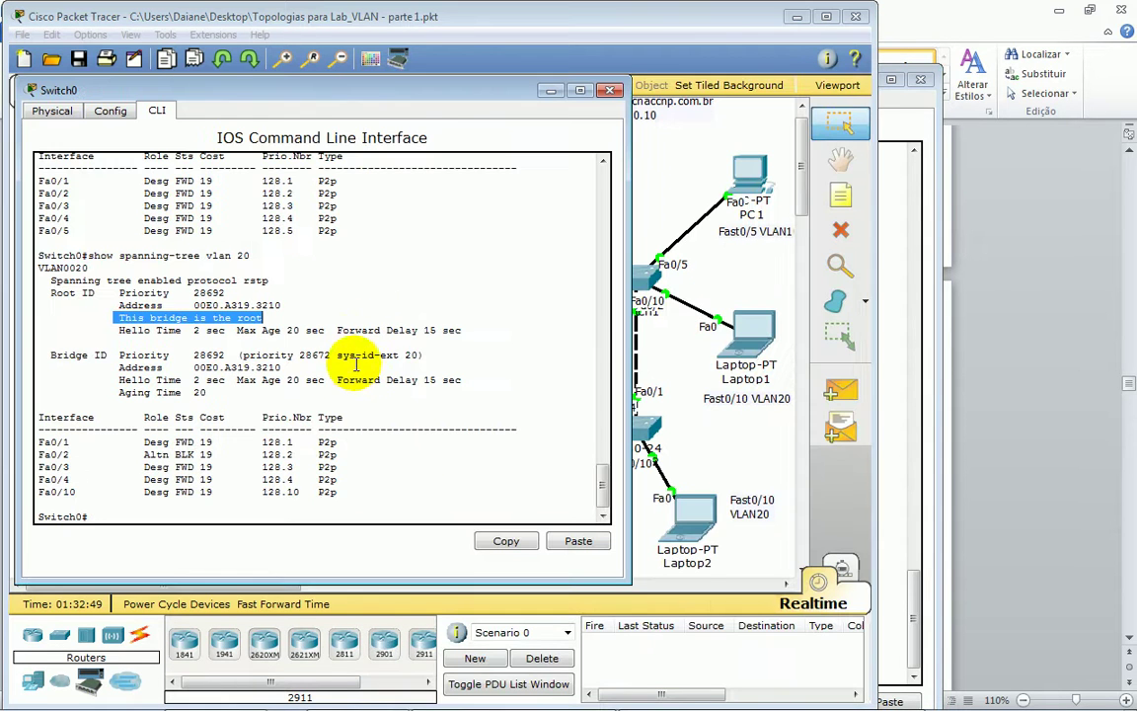
pyautogui.press('Up')
pyautogui.press('Return')
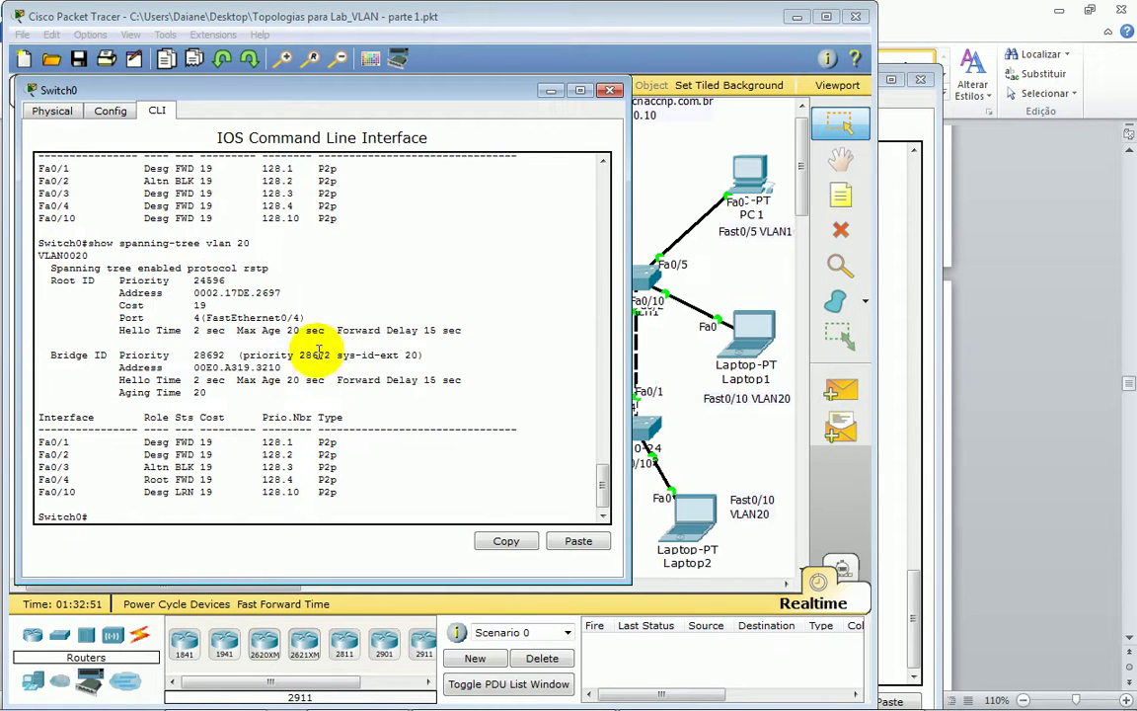
pyautogui.moveTo(123, 292); pyautogui.dragTo(261, 314)
pyautogui.click(291, 491)
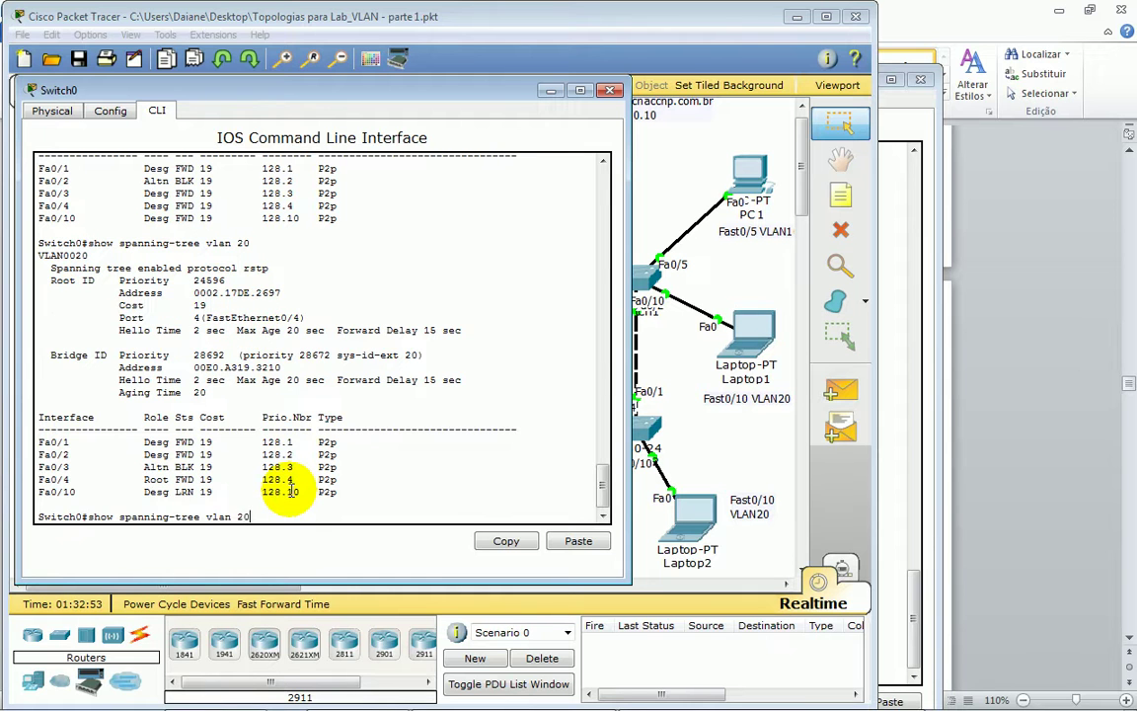
# - Rerun 'show spanning-tree vlan 10' on Switch0, confirming it remains VLAN 10 root
pyautogui.press('Return')
pyautogui.moveTo(118, 294); pyautogui.dragTo(306, 331)
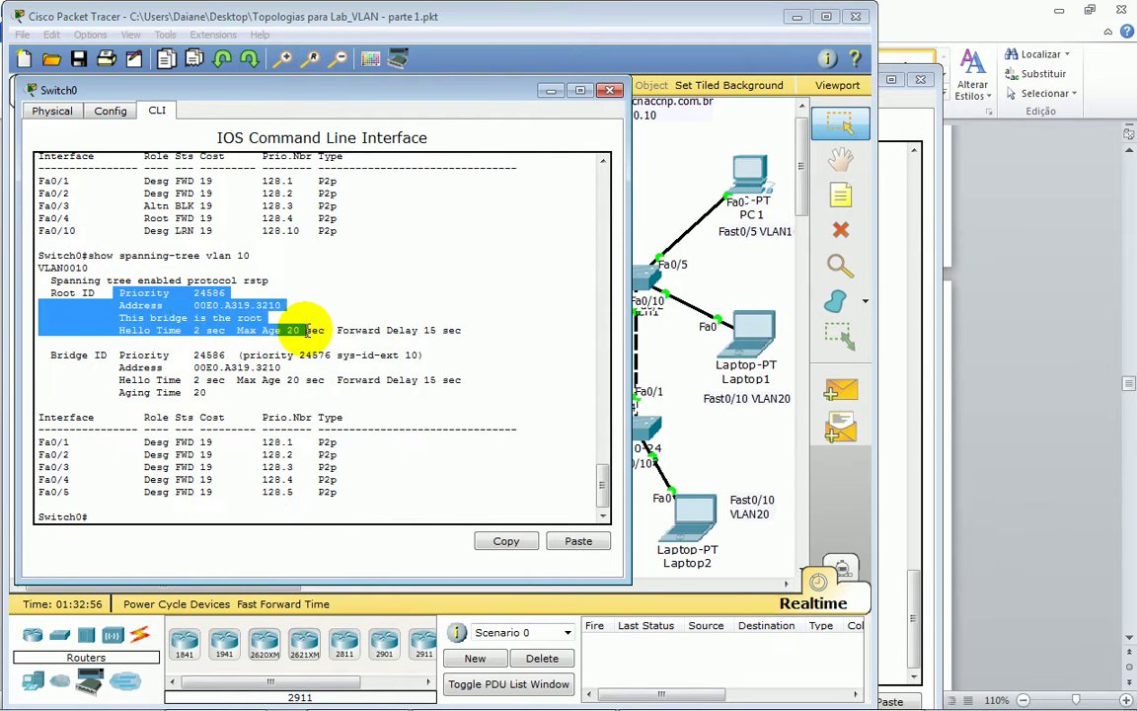
pyautogui.click(331, 508)
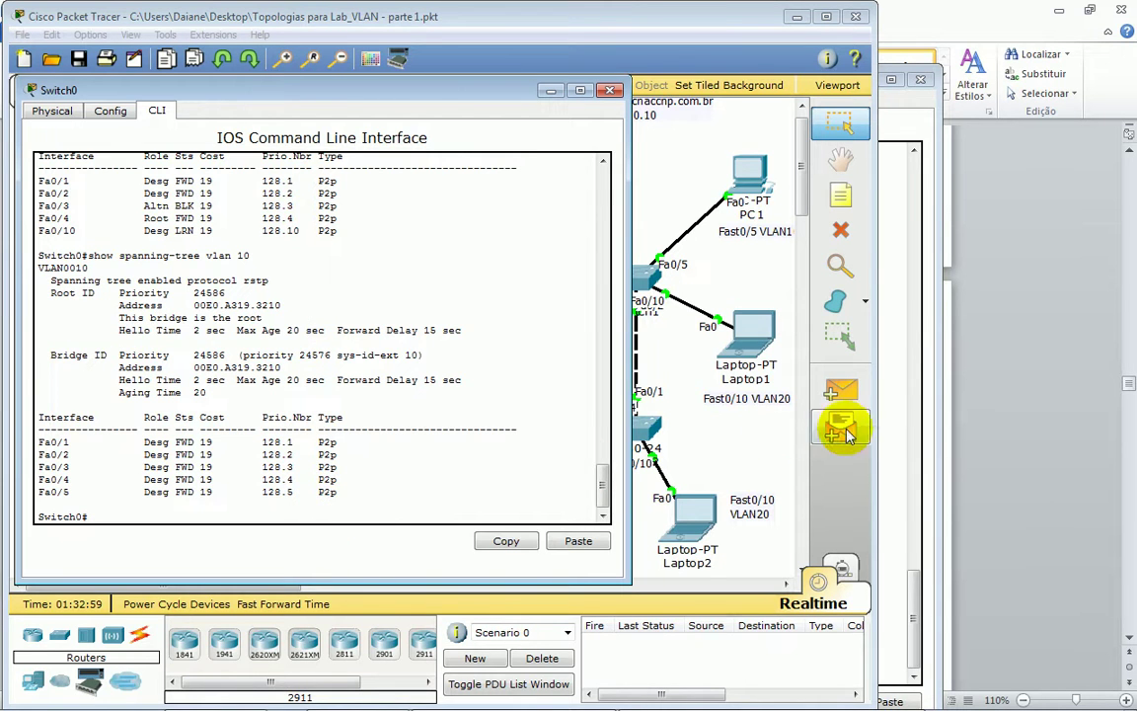
pyautogui.click(983, 419)
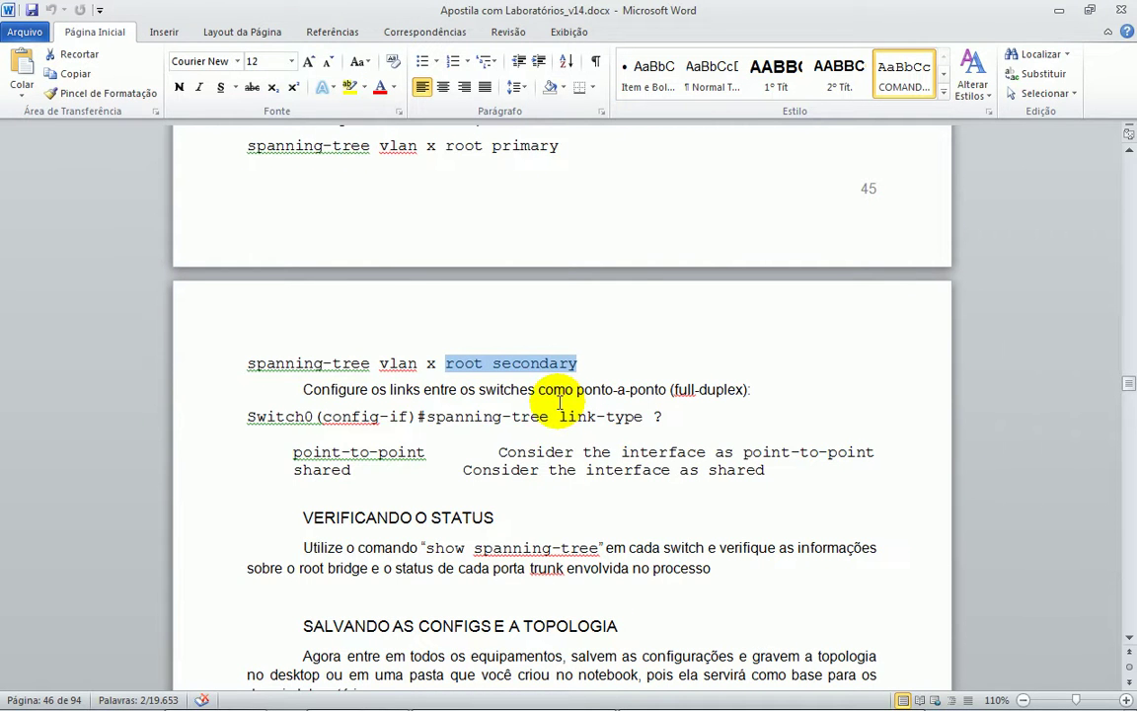
# - Display Switch0's running configuration with 'show running-config'
pyautogui.hotkey('alt', 'Tab')
pyautogui.write('sh')
pyautogui.press('Tab')
pyautogui.write('run')
pyautogui.press('Tab')
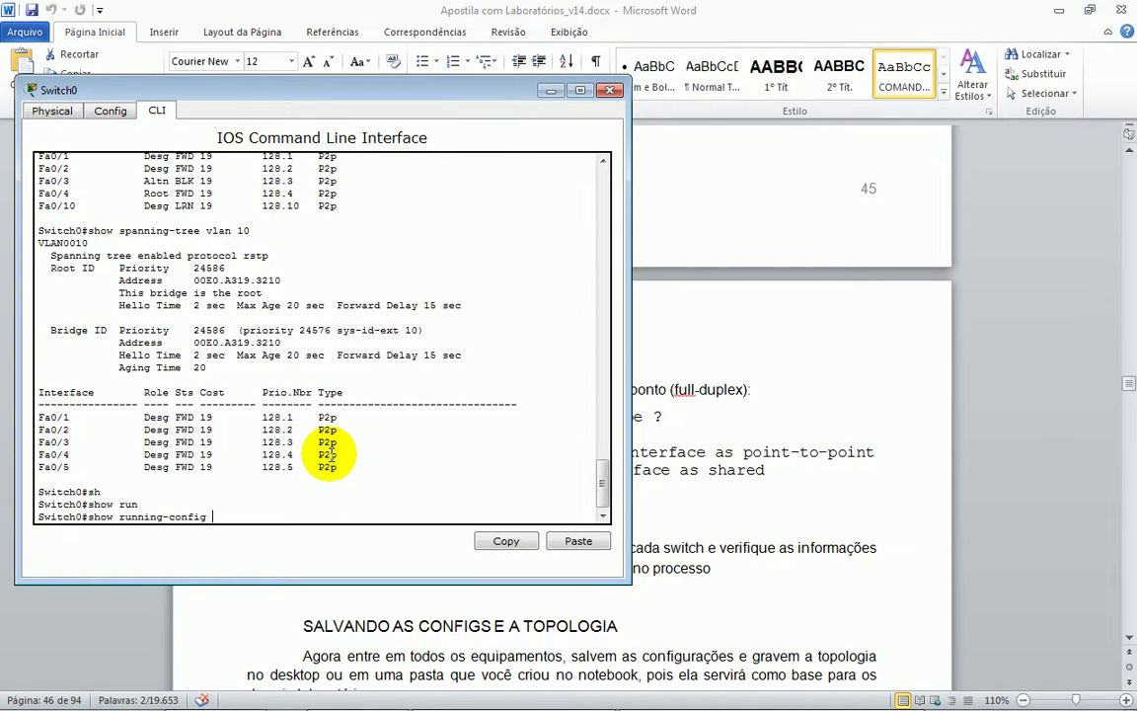
pyautogui.press('Return')
pyautogui.press('Return')
pyautogui.press('Return')
pyautogui.press('Return')
pyautogui.press('Return')
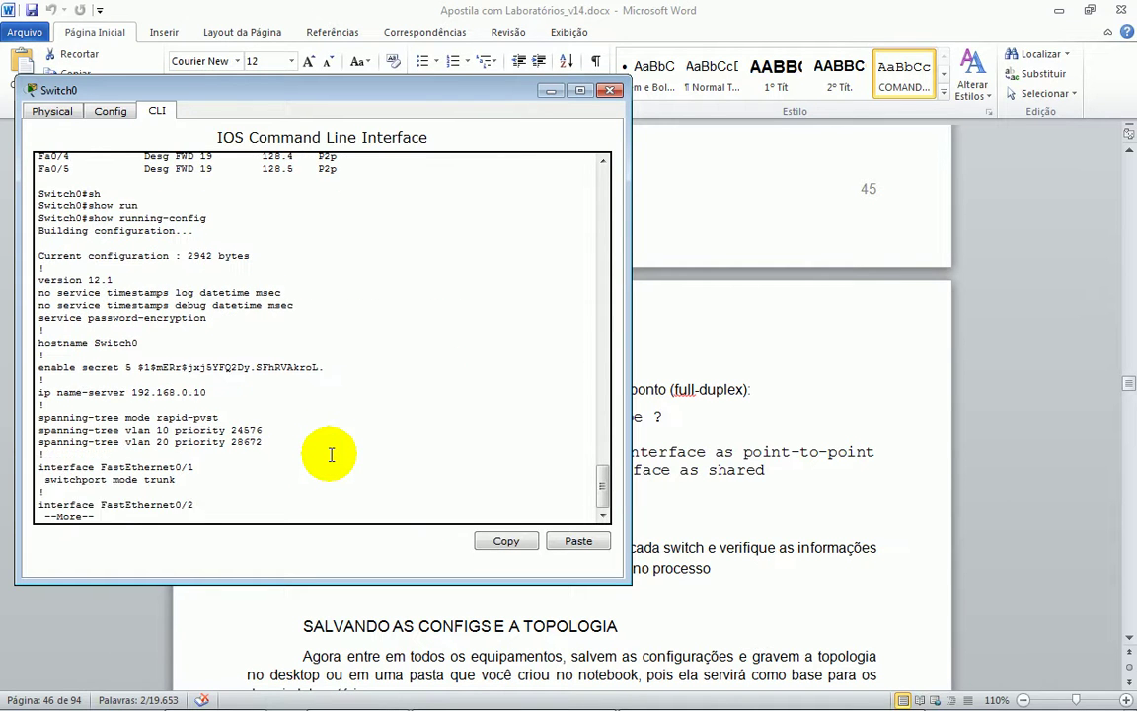
# - Highlight the spanning-tree priority lines: VLAN 10 priority 24576 and VLAN 20 priority 28672
pyautogui.moveTo(87, 392); pyautogui.dragTo(269, 390)
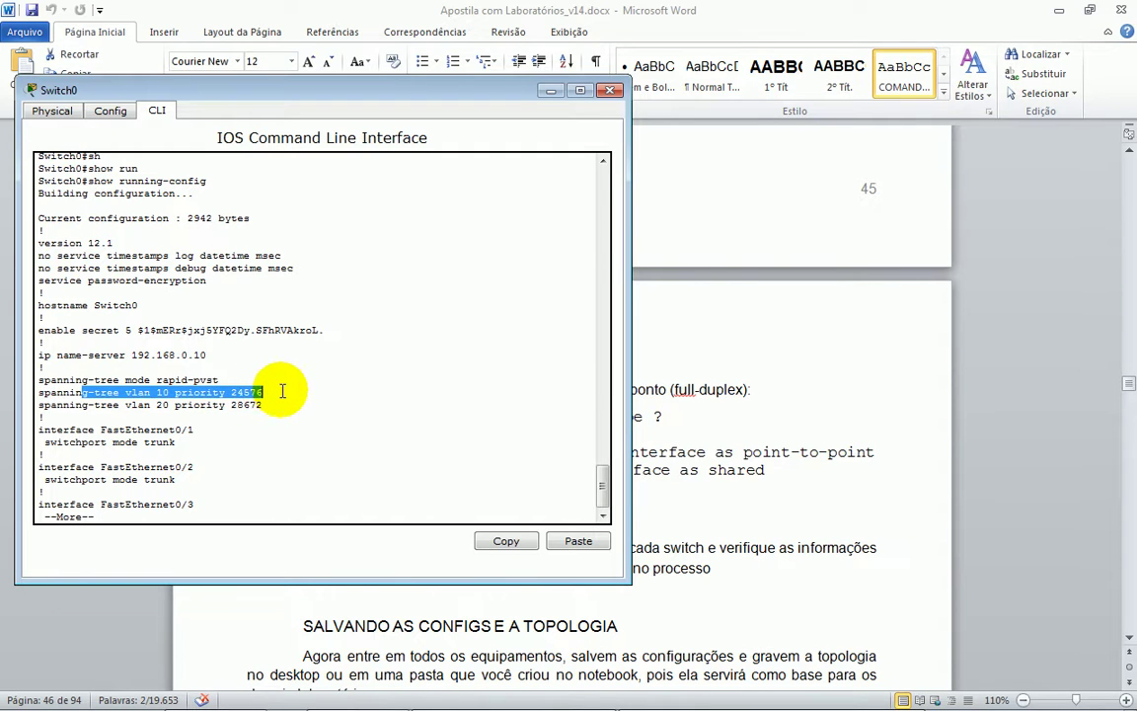
pyautogui.moveTo(113, 405); pyautogui.dragTo(272, 404)
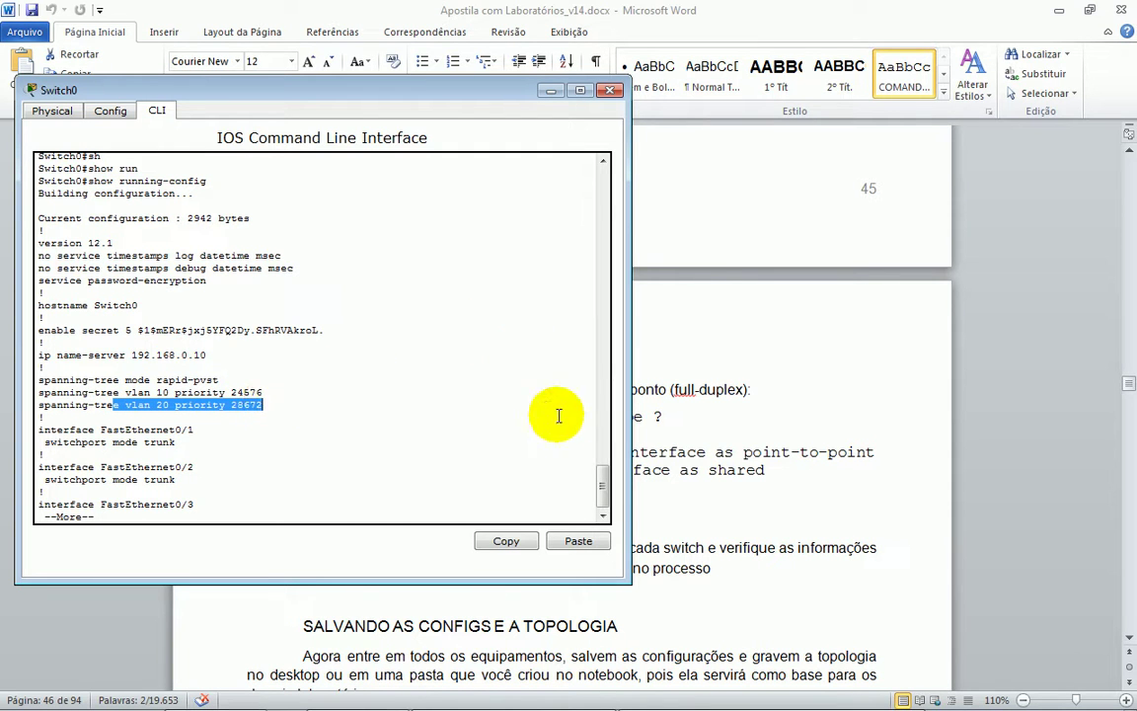
pyautogui.click(232, 411)
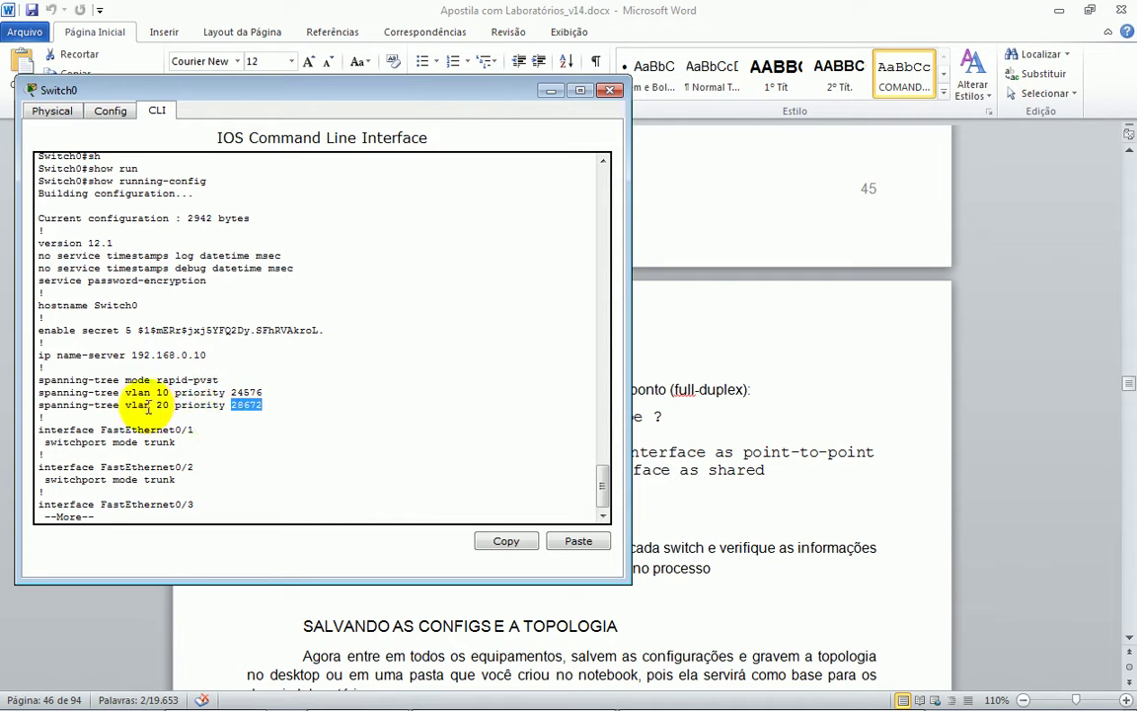
pyautogui.moveTo(143, 405); pyautogui.dragTo(174, 404)
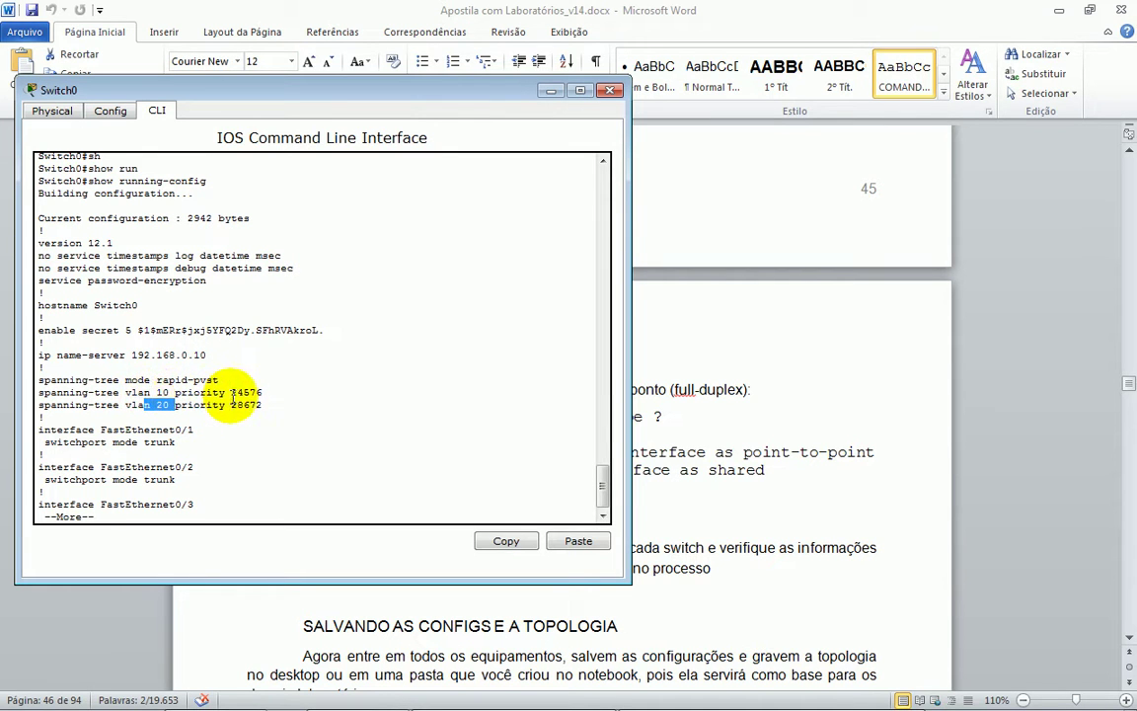
pyautogui.doubleClick(243, 393)
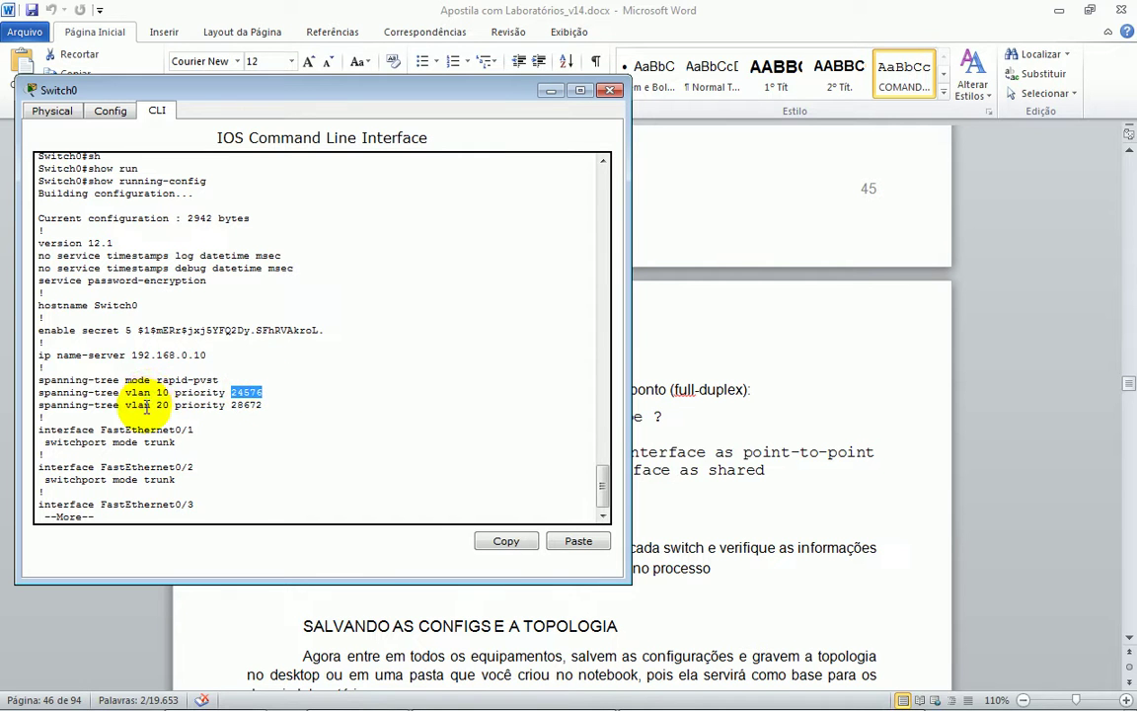
pyautogui.moveTo(144, 405); pyautogui.dragTo(210, 407)
pyautogui.click(484, 540)
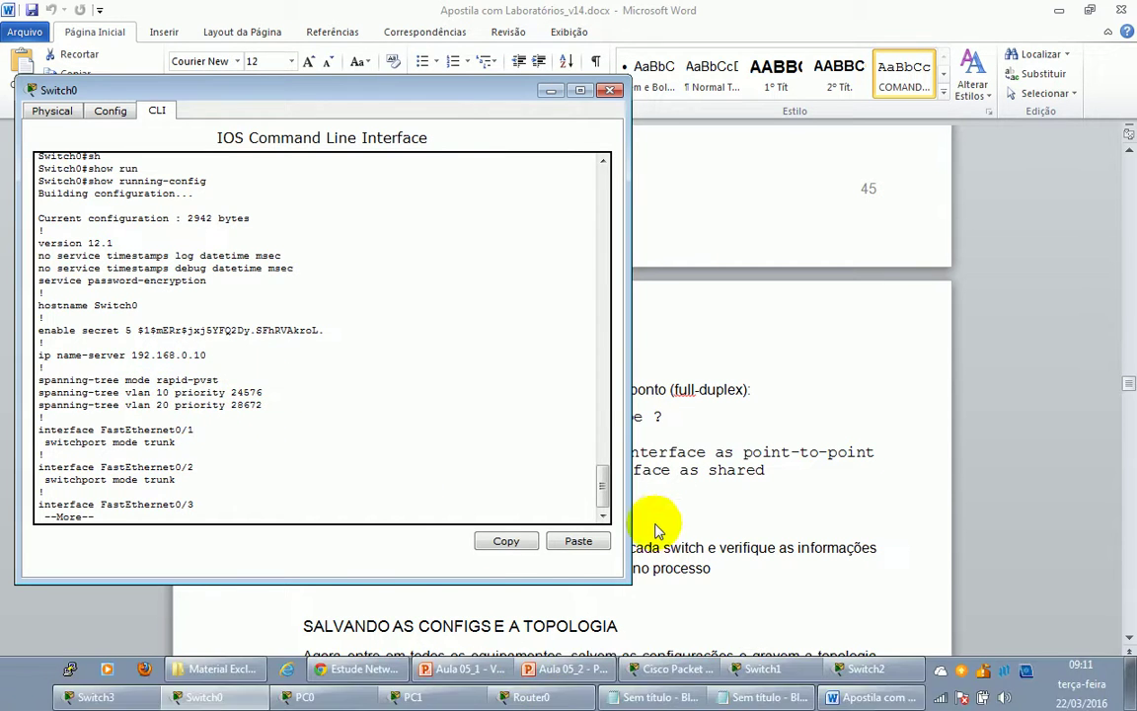
pyautogui.click(671, 675)
# - Scroll the handout to section 6.4 VTP and highlight the CONFIGURANDO O VTP command lines
pyautogui.scroll(-3, 454, 439)
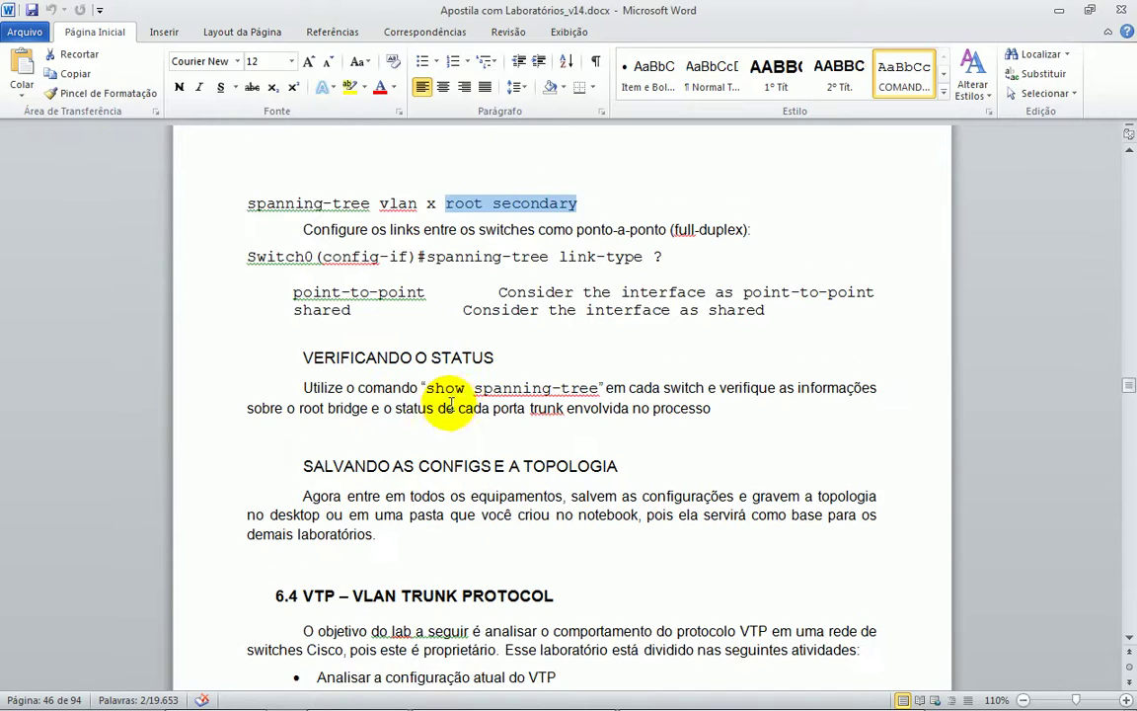
pyautogui.scroll(-3, 487, 452)
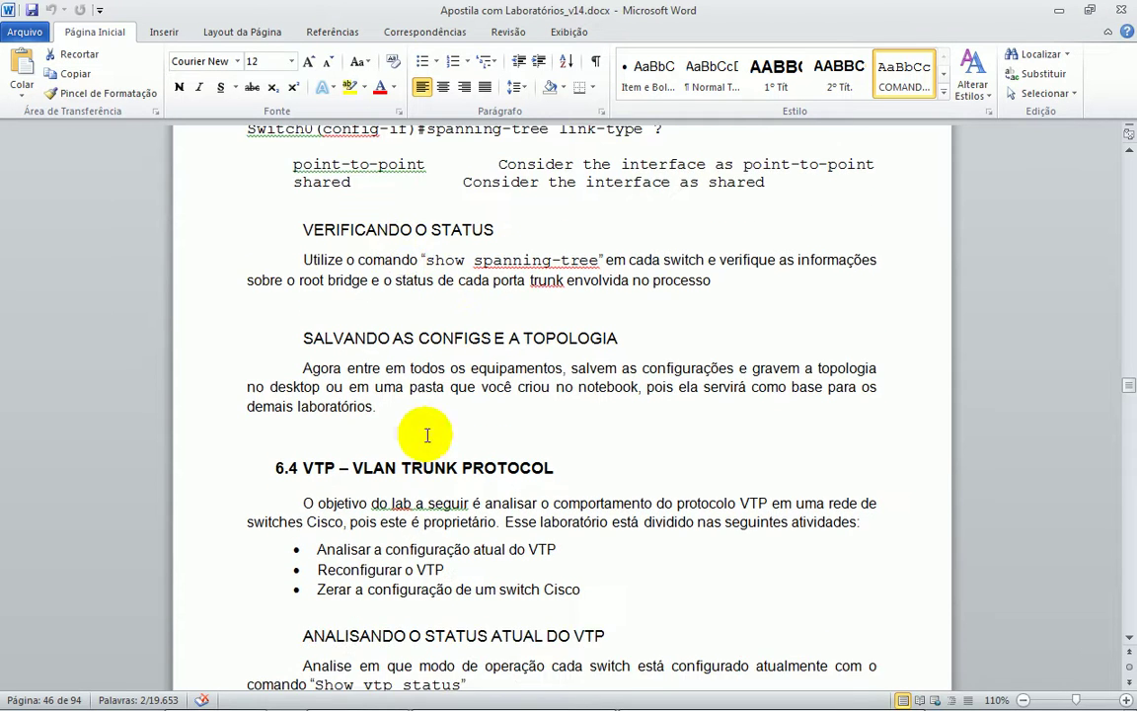
pyautogui.scroll(-5, 502, 348)
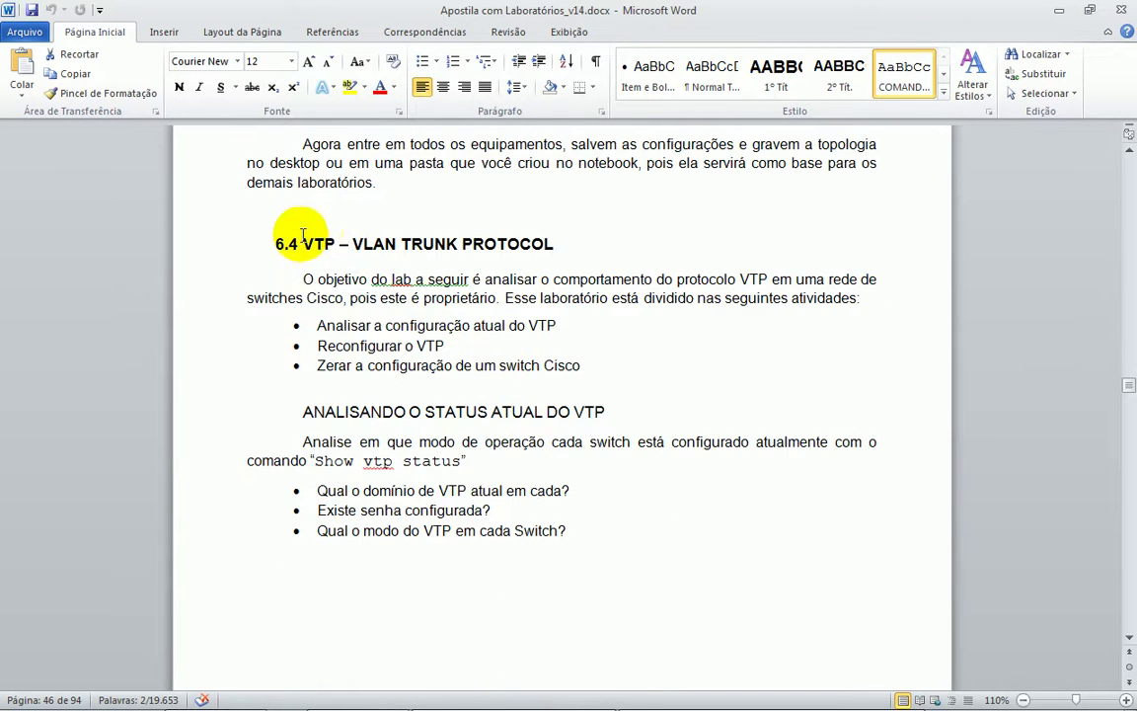
pyautogui.scroll(-1, 360, 326)
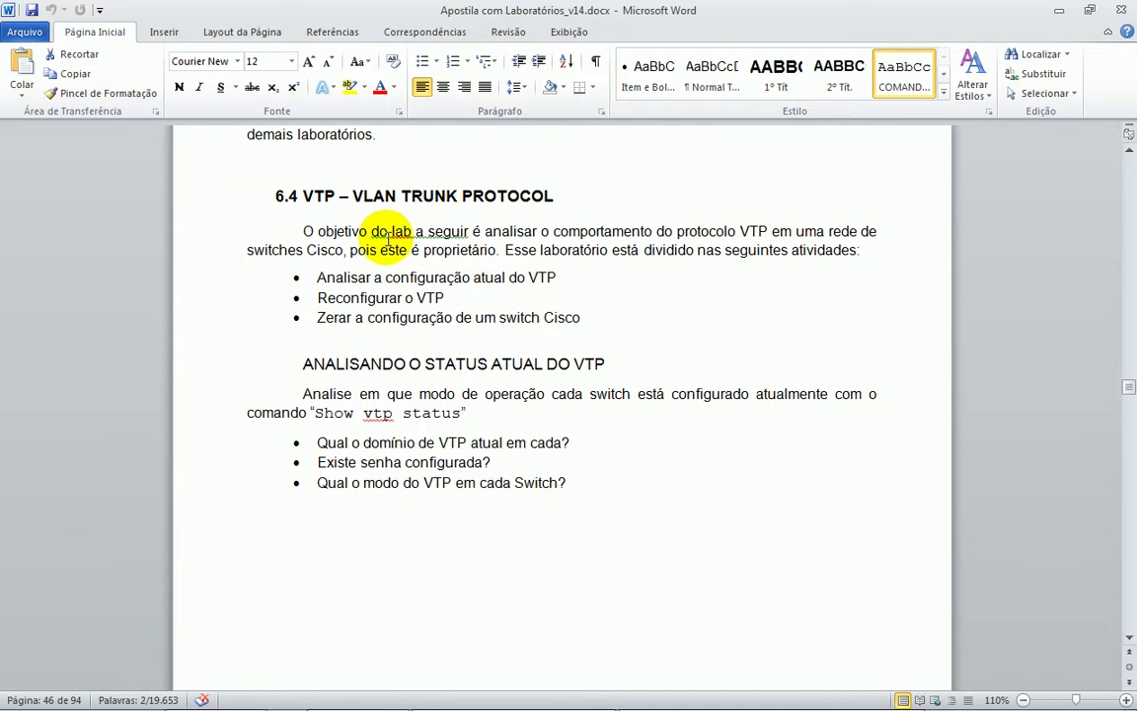
pyautogui.scroll(-12, 388, 237)
pyautogui.scroll(-3, 359, 274)
pyautogui.moveTo(355, 266); pyautogui.dragTo(457, 431)
pyautogui.click(646, 512)
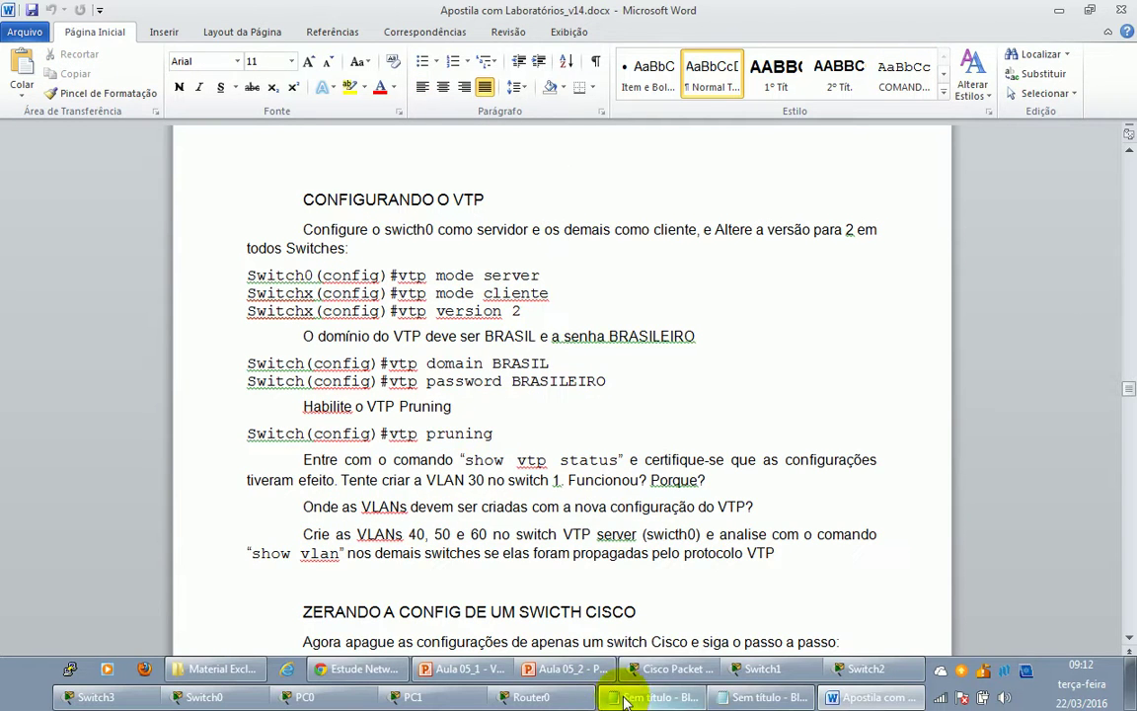
# - Show PowerPoint slide 13 on VTP Server, Client and Transparent modes and select its Trunks IEEE 802.1Q note
pyautogui.click(553, 670)
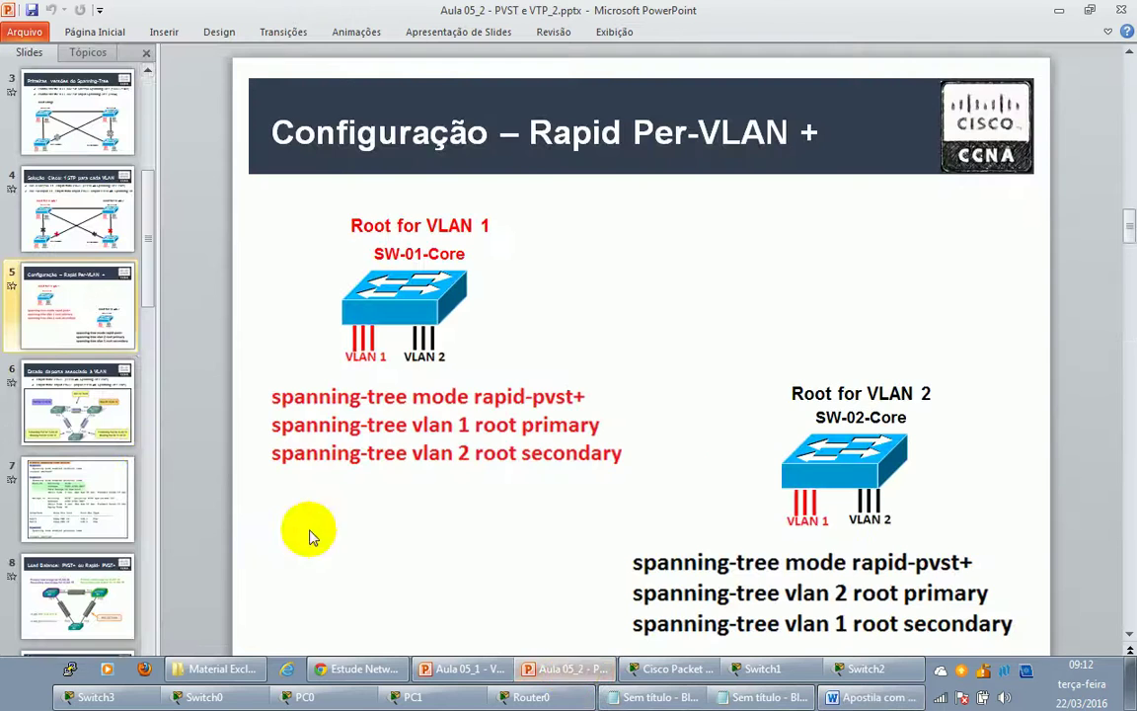
pyautogui.scroll(-7, 121, 436)
pyautogui.click(91, 403)
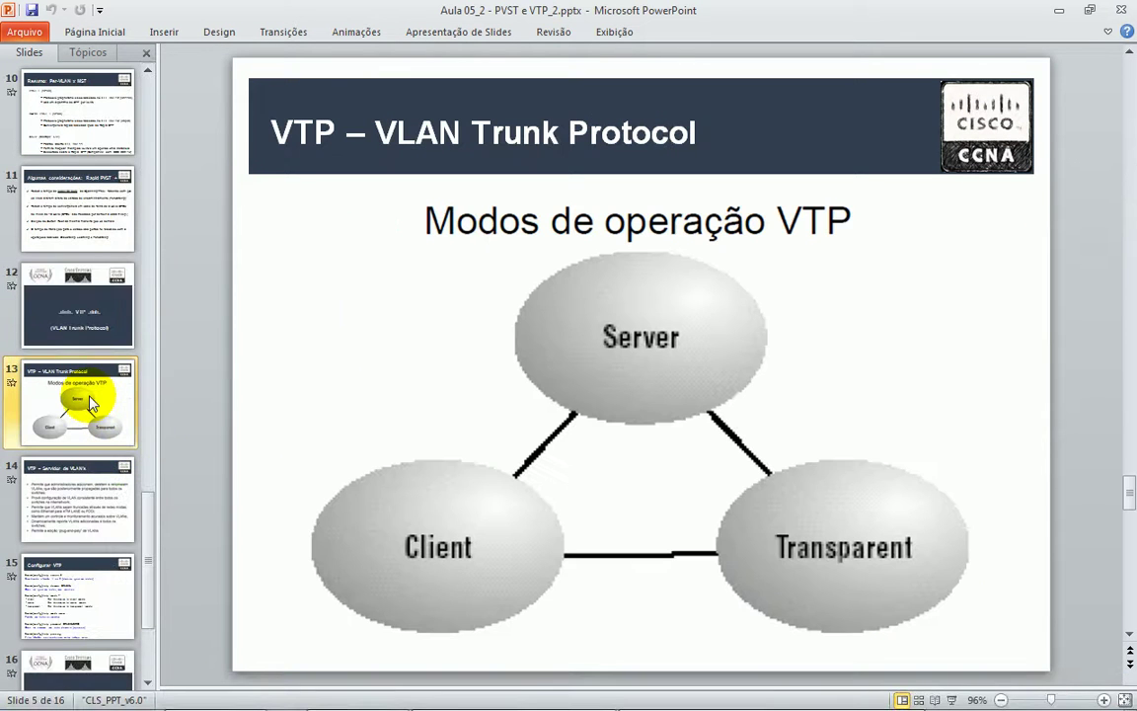
pyautogui.moveTo(631, 706)
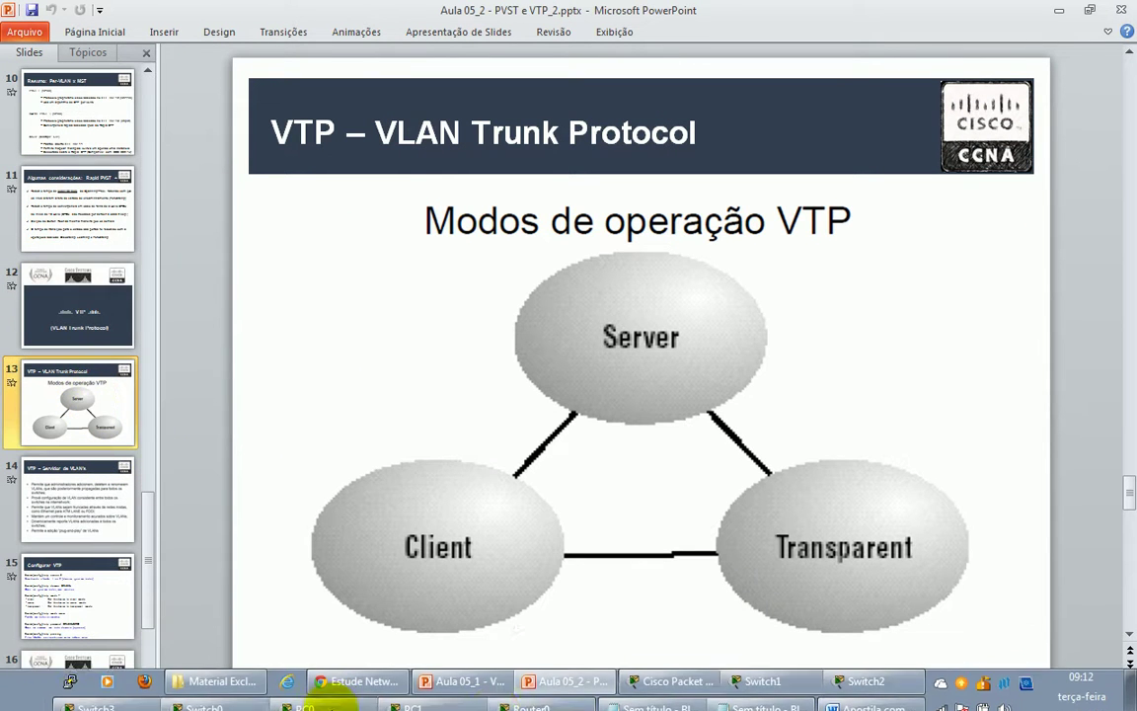
pyautogui.moveTo(316, 251); pyautogui.dragTo(663, 412)
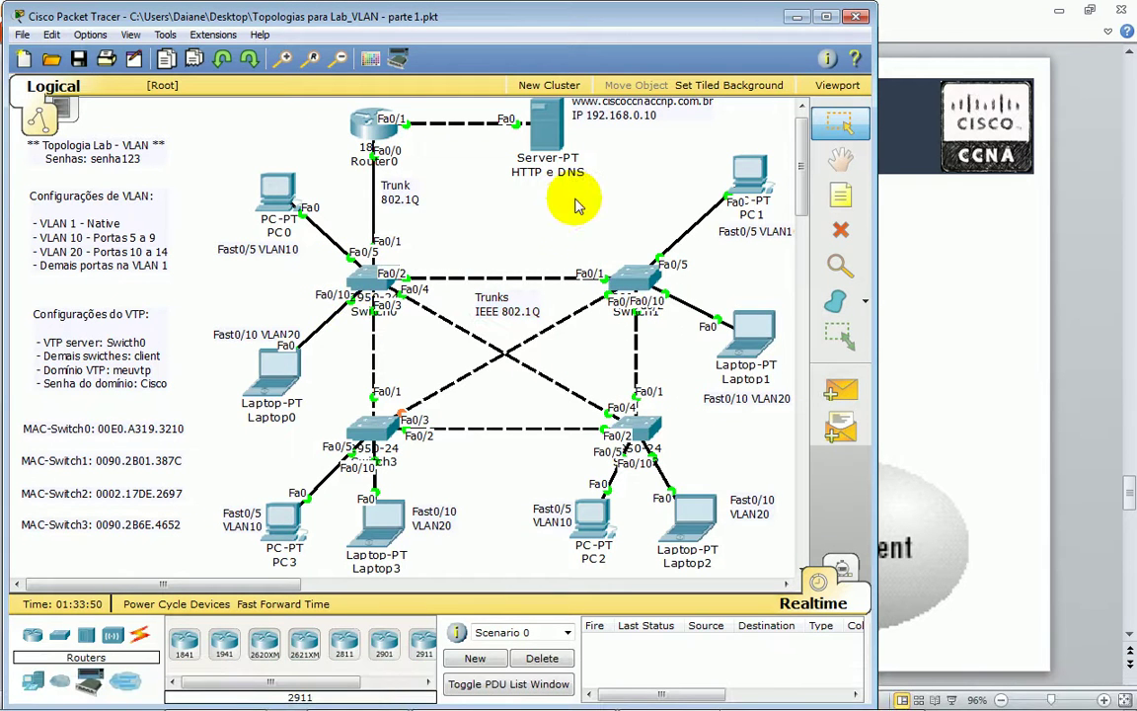
pyautogui.click(64, 234)
pyautogui.doubleClick(63, 235)
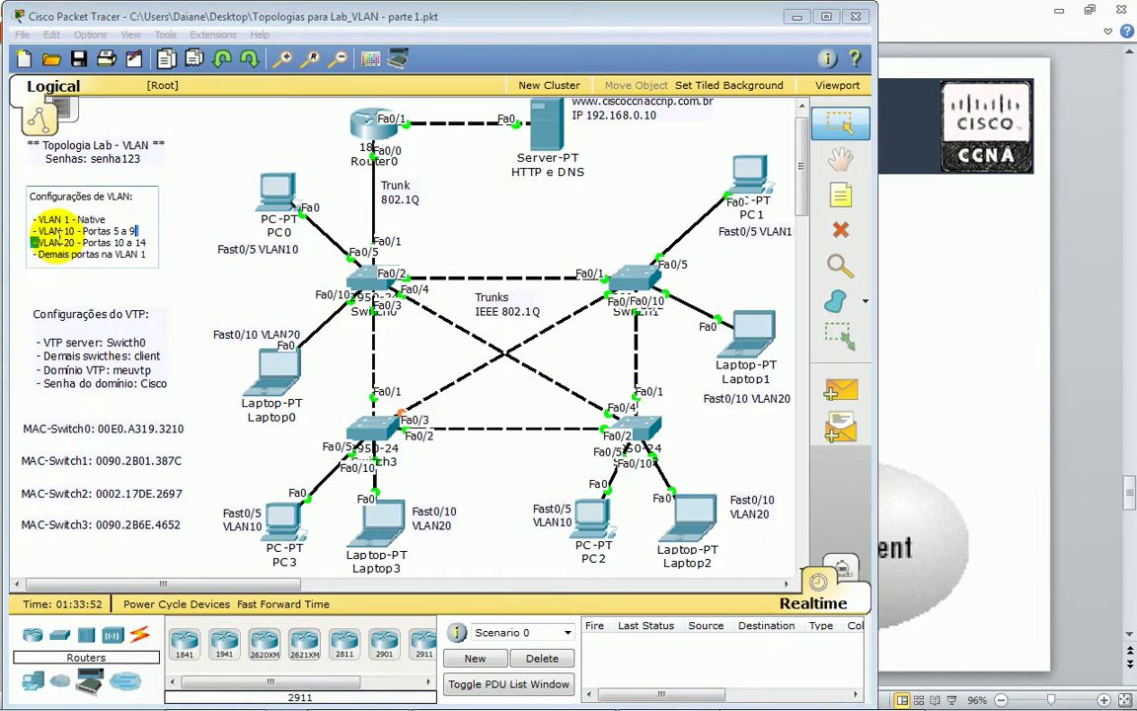
pyautogui.moveTo(144, 243); pyautogui.dragTo(42, 230)
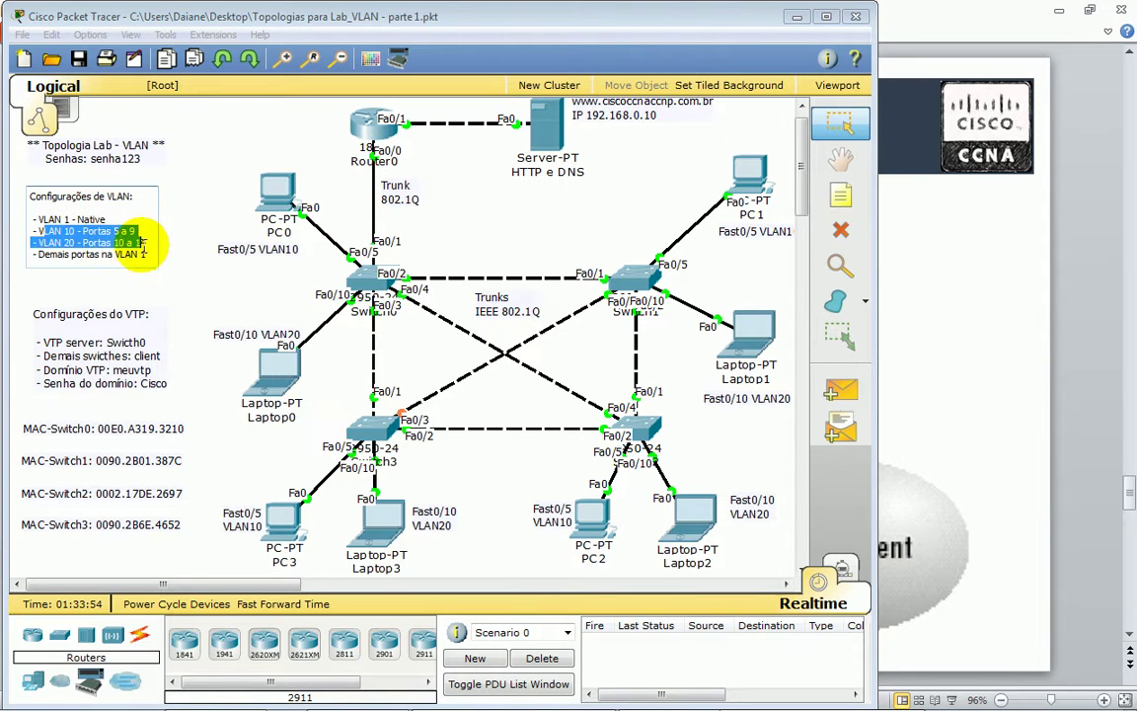
pyautogui.click(498, 240)
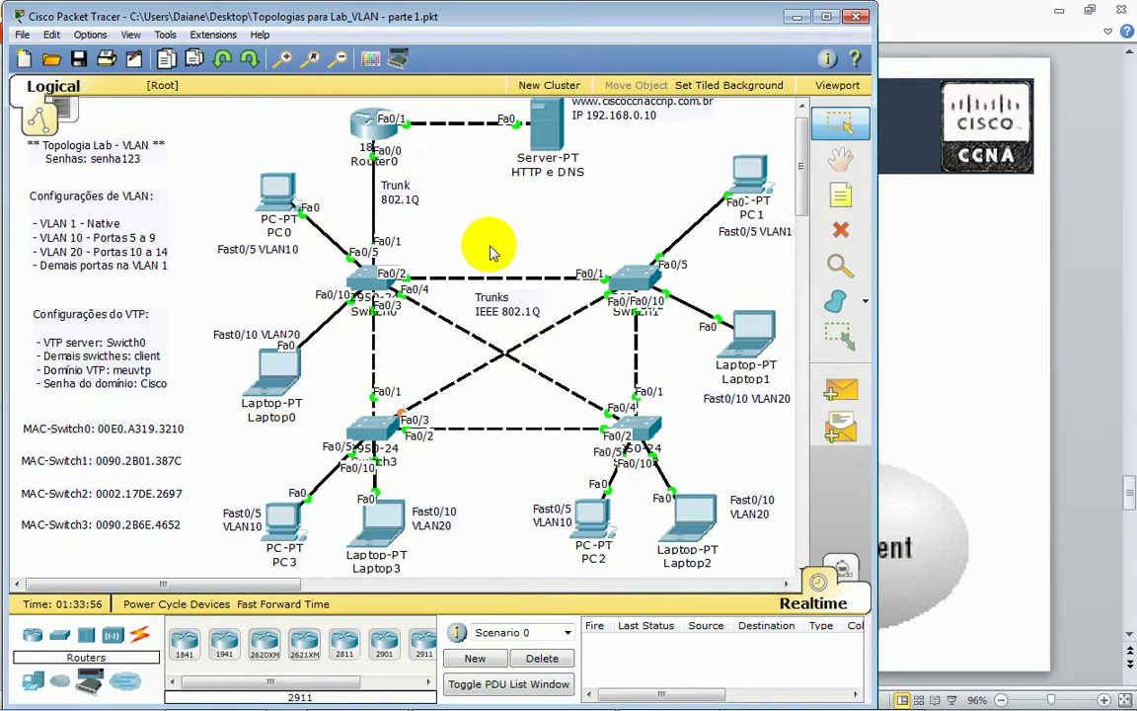
pyautogui.moveTo(624, 210); pyautogui.dragTo(512, 403)
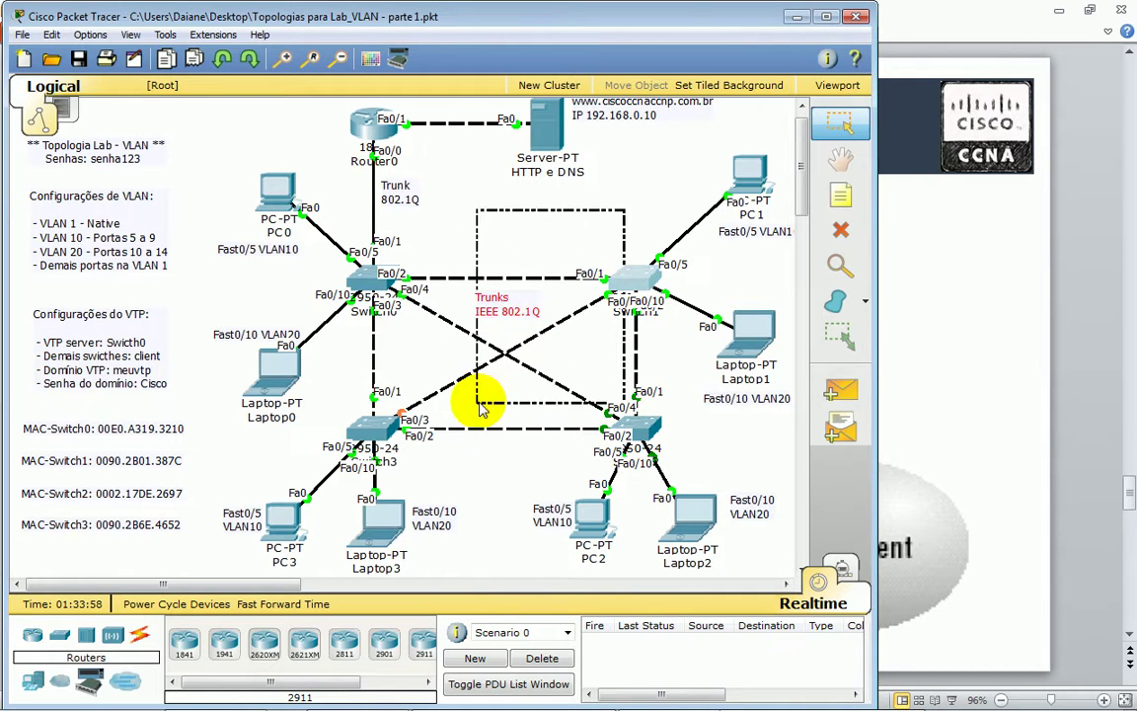
pyautogui.doubleClick(71, 237)
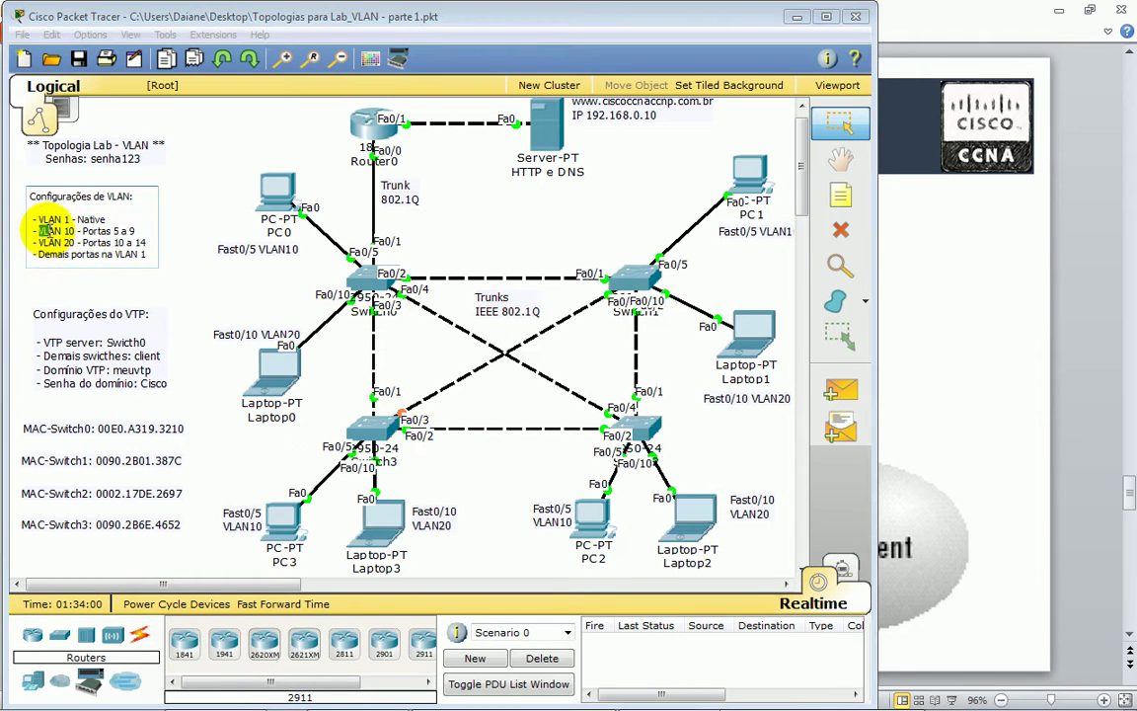
pyautogui.moveTo(38, 230); pyautogui.dragTo(139, 231)
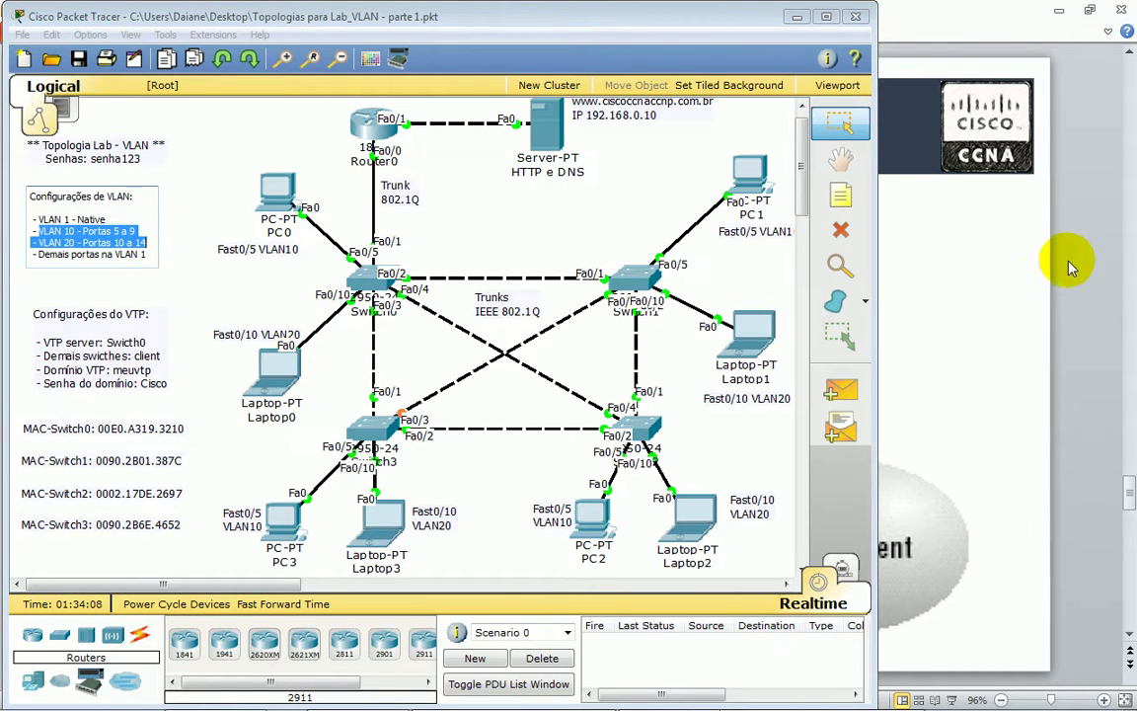
# - Return to PowerPoint slide 13 and select the VTP Server/Client/Transparent modes diagram
pyautogui.click(1084, 348)
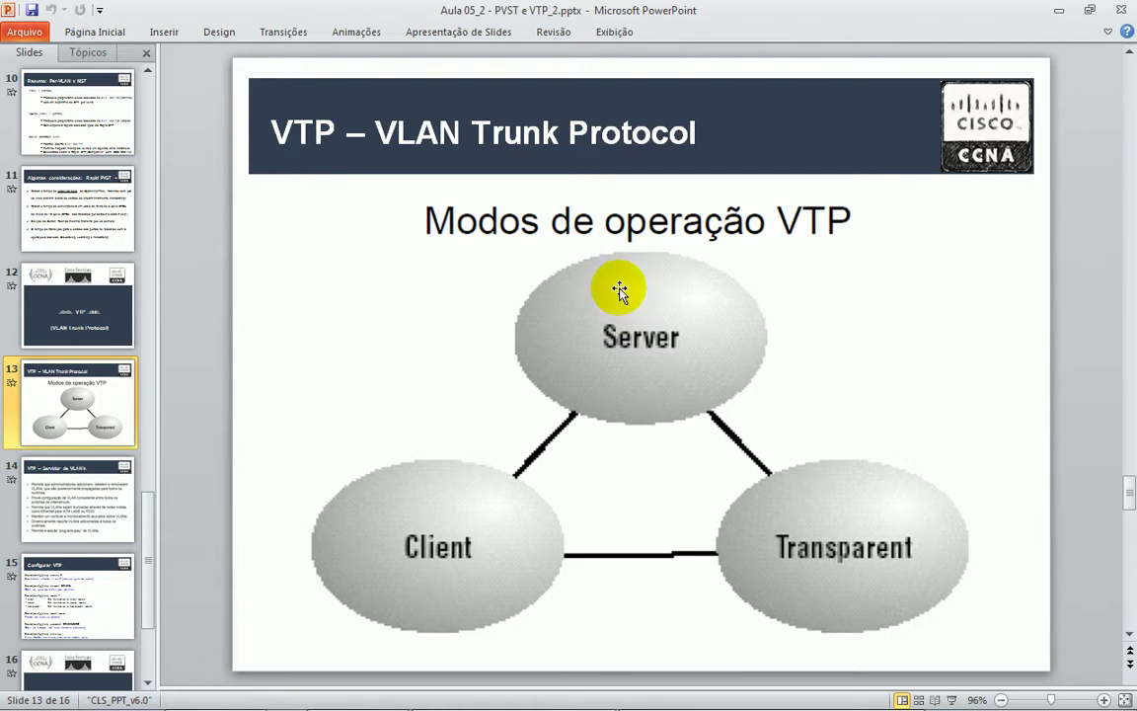
pyautogui.moveTo(735, 693)
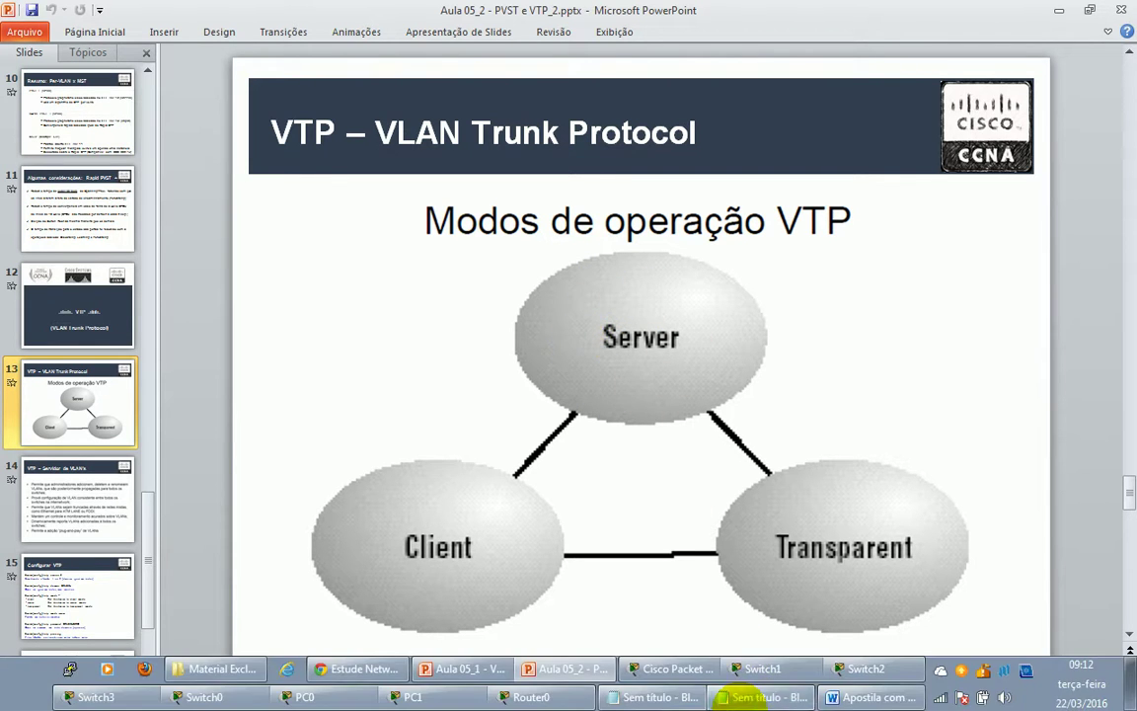
pyautogui.click(837, 309)
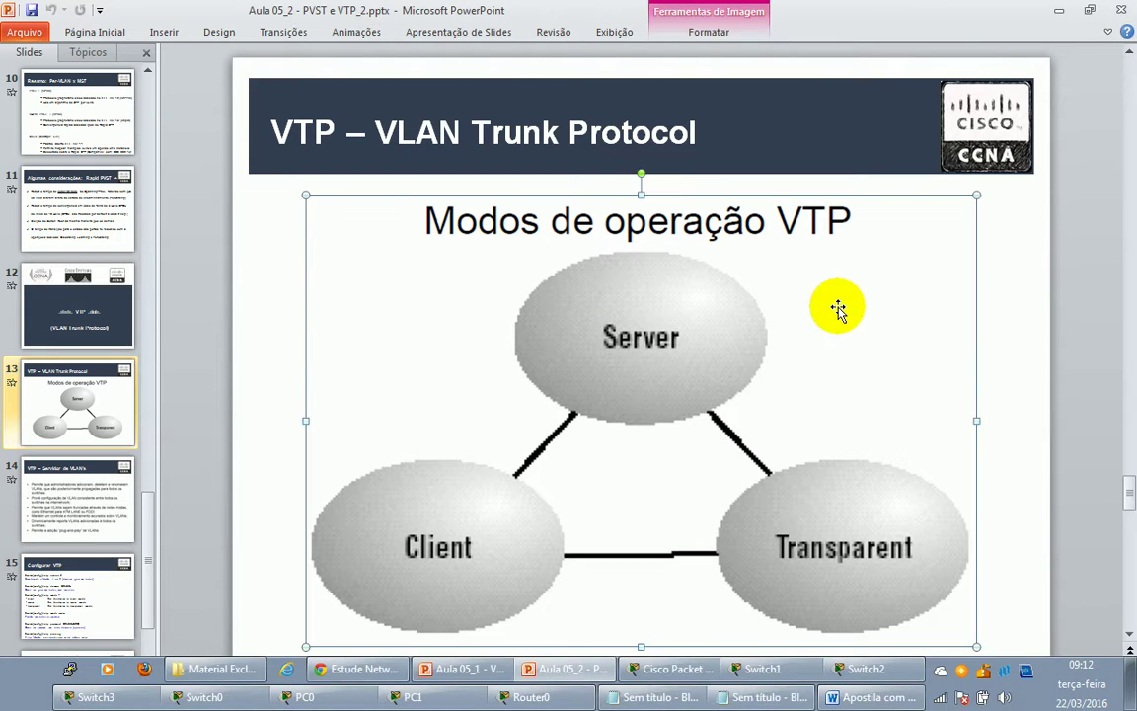
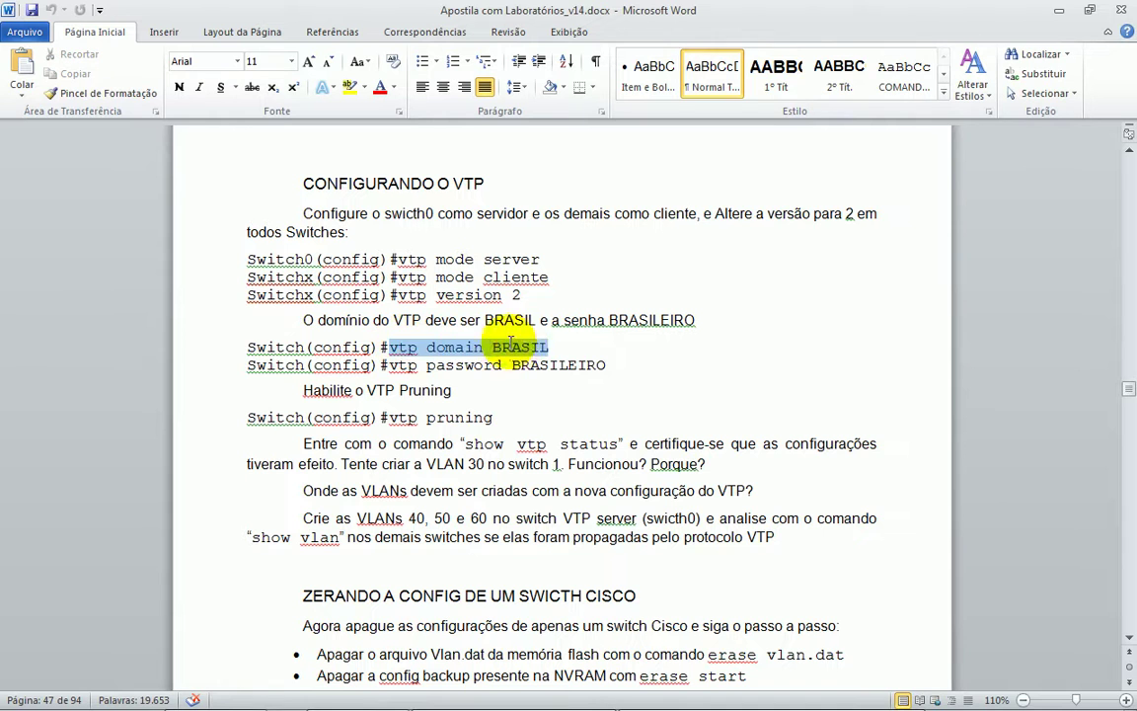
# - Highlight the handout's vtp domain, vtp password and pruning command lines
pyautogui.moveTo(405, 365); pyautogui.dragTo(254, 354)
pyautogui.click(620, 371)
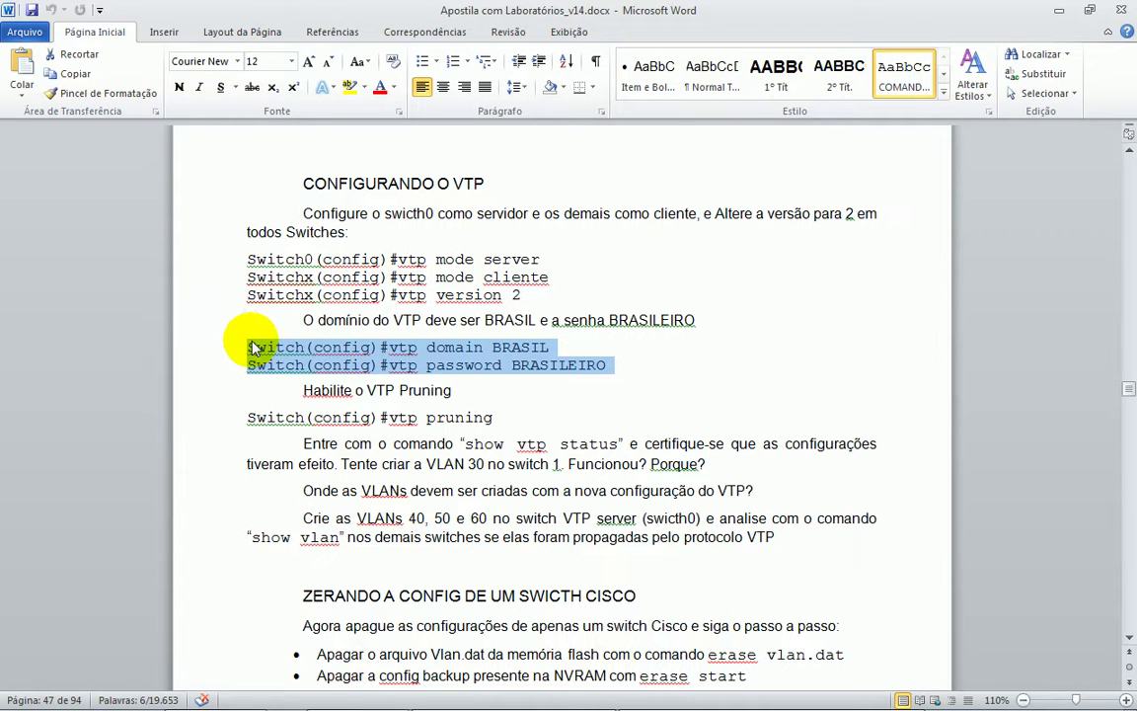
pyautogui.scroll(-1, 494, 380)
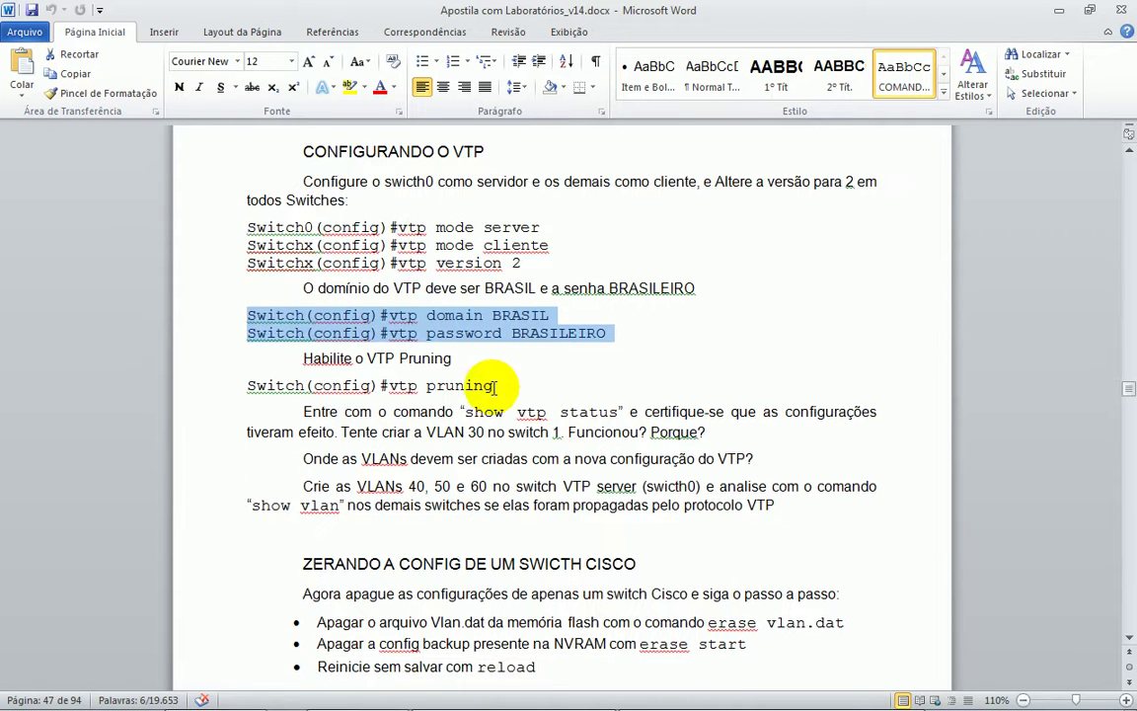
pyautogui.moveTo(520, 385); pyautogui.dragTo(393, 385)
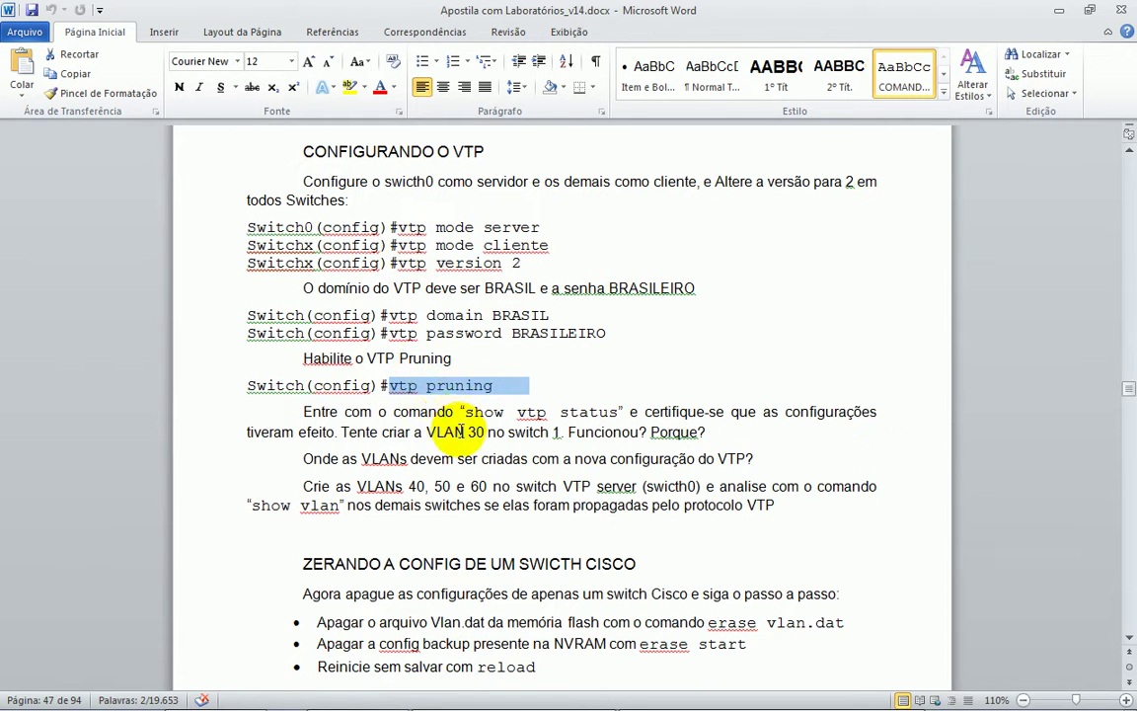
# - Highlight the VLANs 40, 50 and 60 and show vlan instructions, then minimize the handout
pyautogui.scroll(-2, 459, 417)
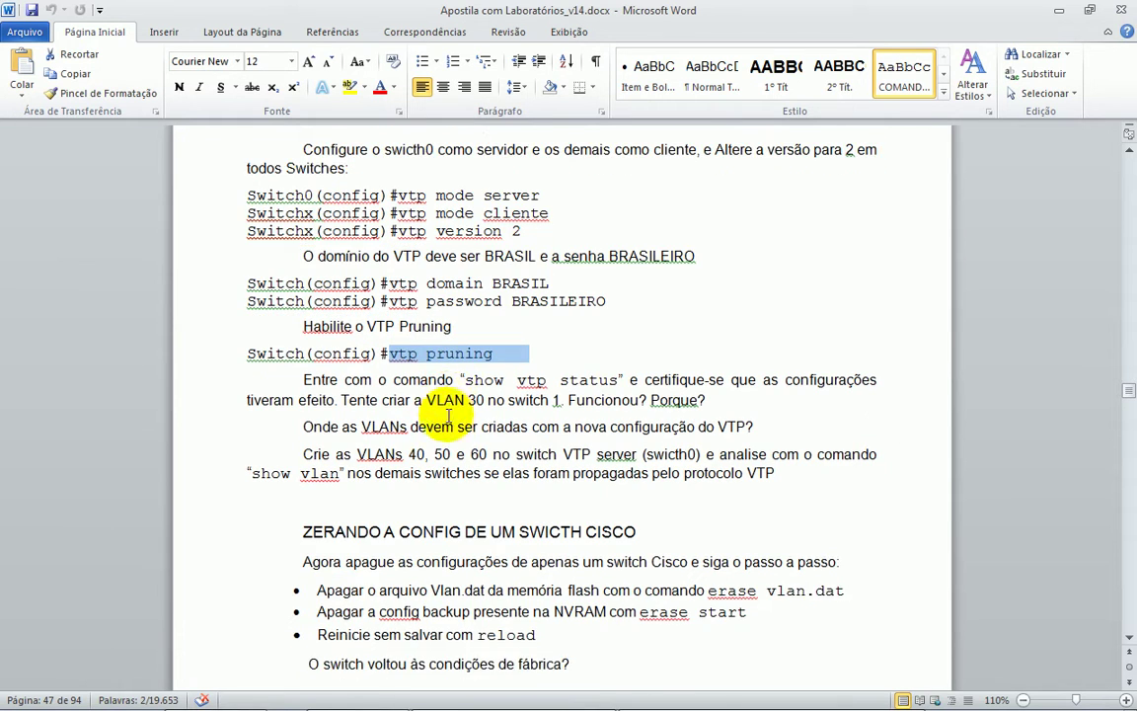
pyautogui.scroll(1, 441, 414)
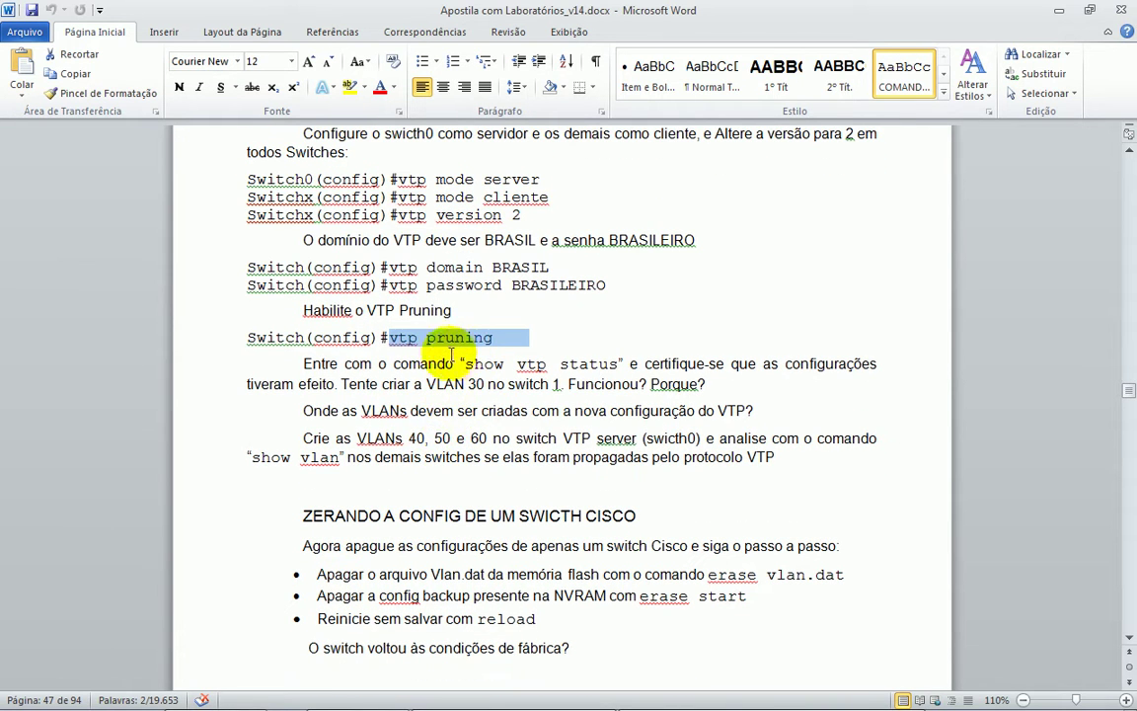
pyautogui.moveTo(408, 438); pyautogui.dragTo(624, 441)
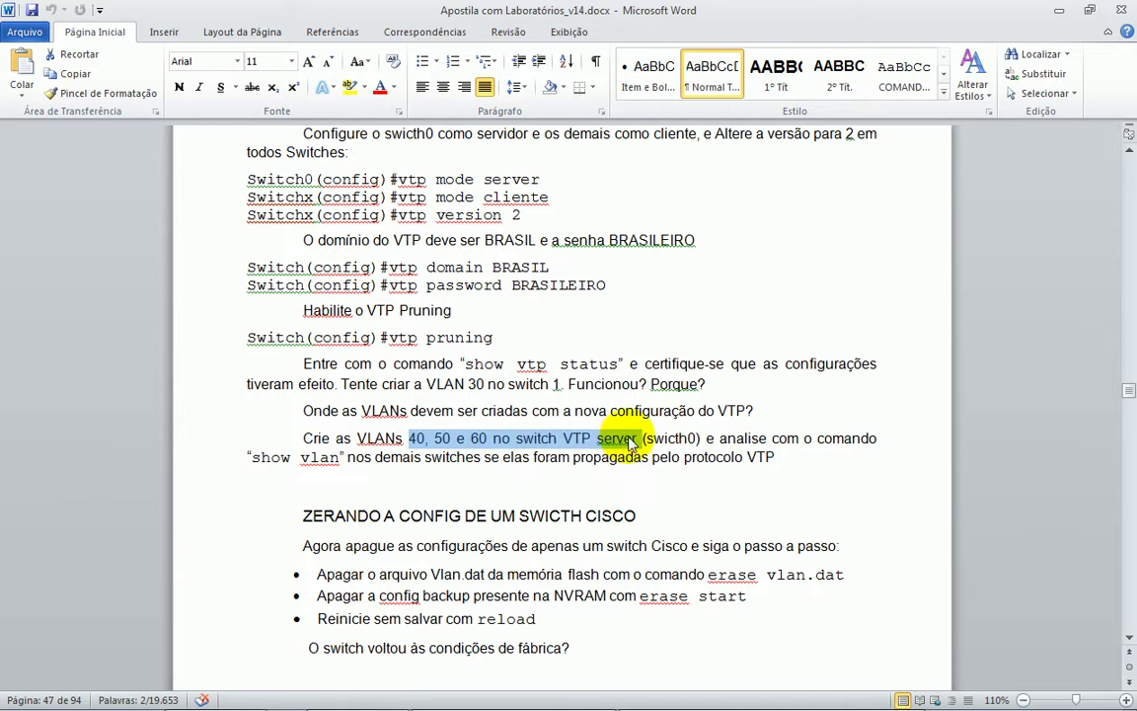
pyautogui.click(742, 437)
pyautogui.moveTo(736, 437); pyautogui.dragTo(505, 439)
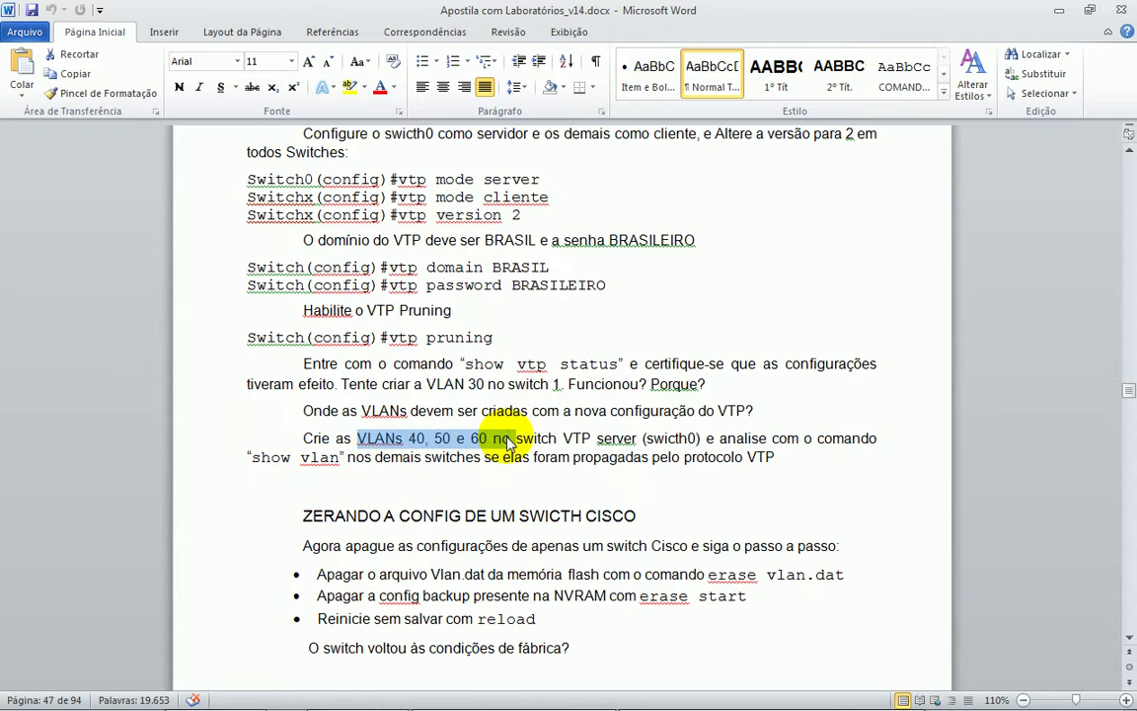
pyautogui.click(1056, 12)
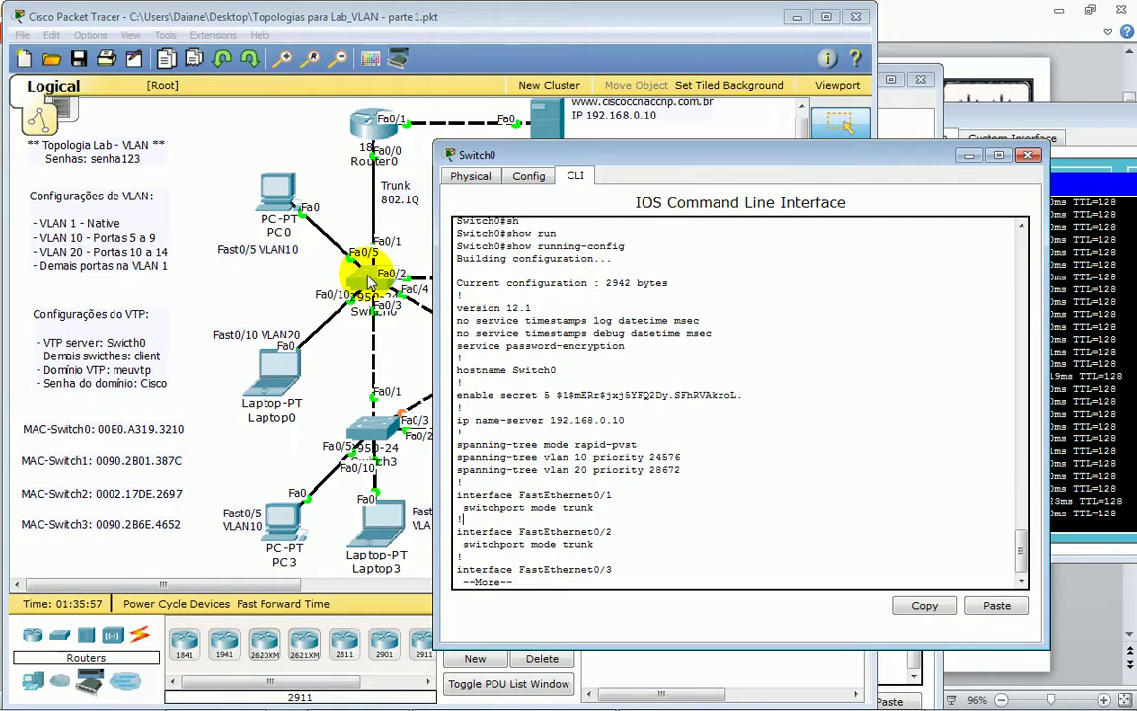
# - Enter conf t on Switch0 and run vtp mode server, confirming it is already a VTP server
pyautogui.hotkey('ctrl', 'c')
pyautogui.hotkey('ctrl', 'c')
pyautogui.hotkey('ctrl', 'c')
pyautogui.hotkey('ctrl', 'c')
pyautogui.hotkey('ctrl', 'c')
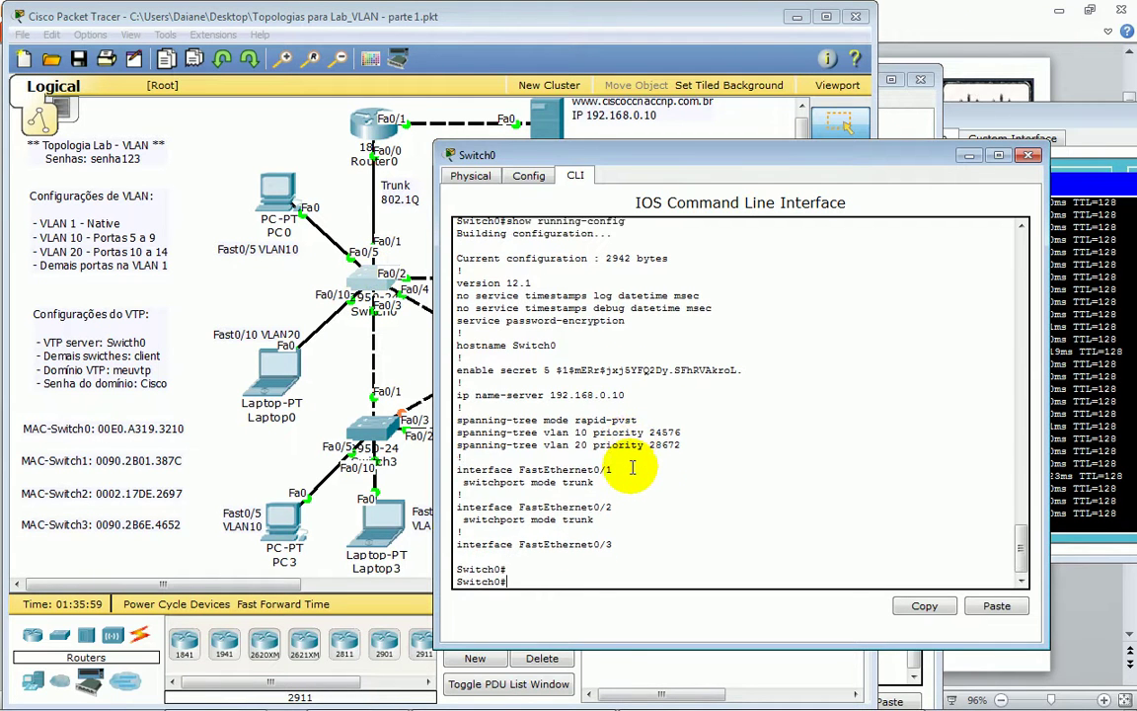
pyautogui.write('conf t')
pyautogui.press('Return')
pyautogui.press('Return')
pyautogui.press('Return')
pyautogui.press('Return')
pyautogui.press('Return')
pyautogui.press('Return')
pyautogui.press('Return')
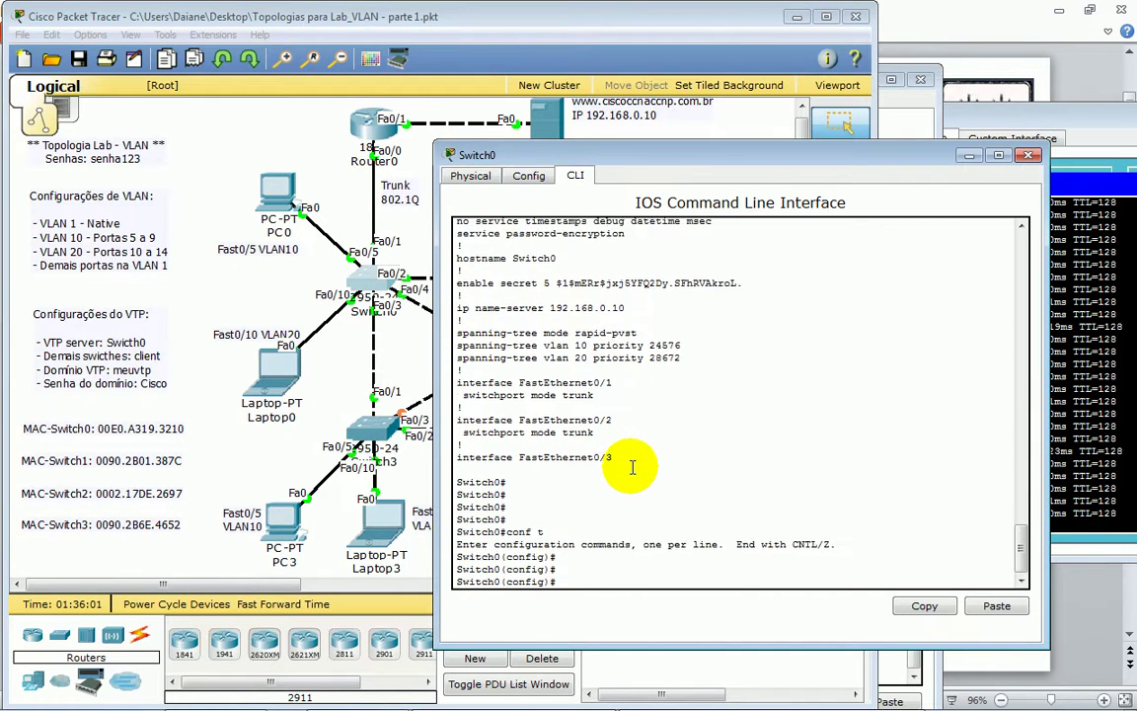
pyautogui.write('vtp')
pyautogui.press('Tab')
pyautogui.write('mo')
pyautogui.press('Tab')
pyautogui.write('ser')
pyautogui.press('Tab')
pyautogui.press('Return')
pyautogui.press('Return')
pyautogui.press('Return')
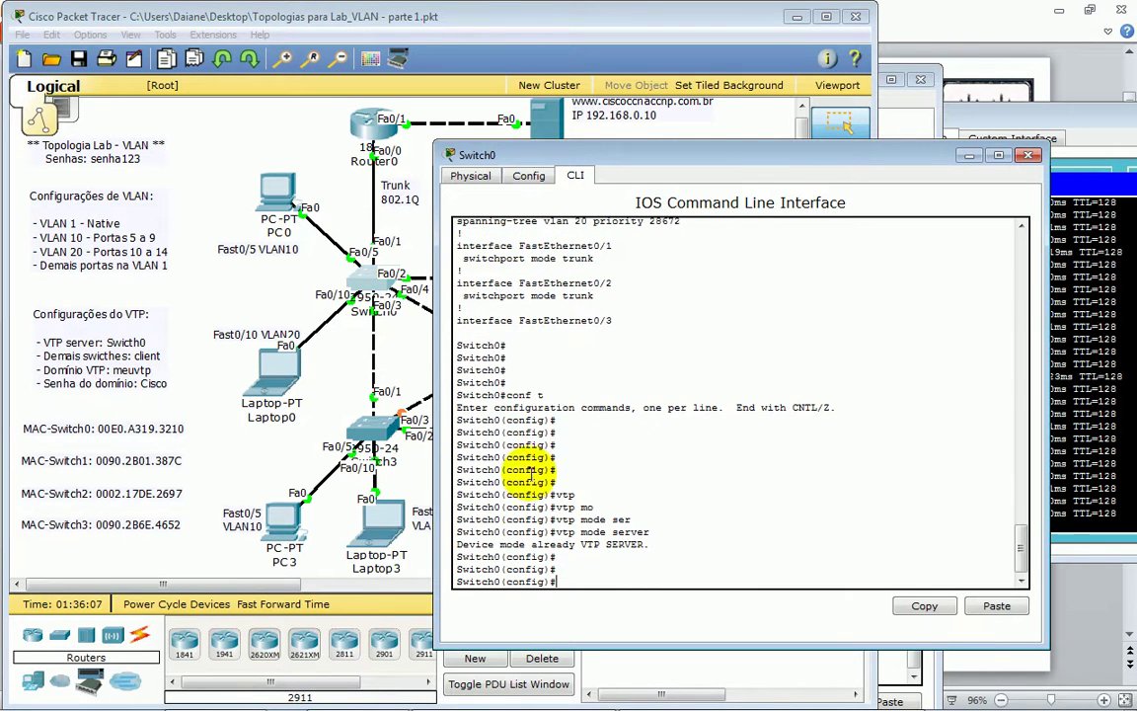
pyautogui.moveTo(470, 544); pyautogui.dragTo(652, 541)
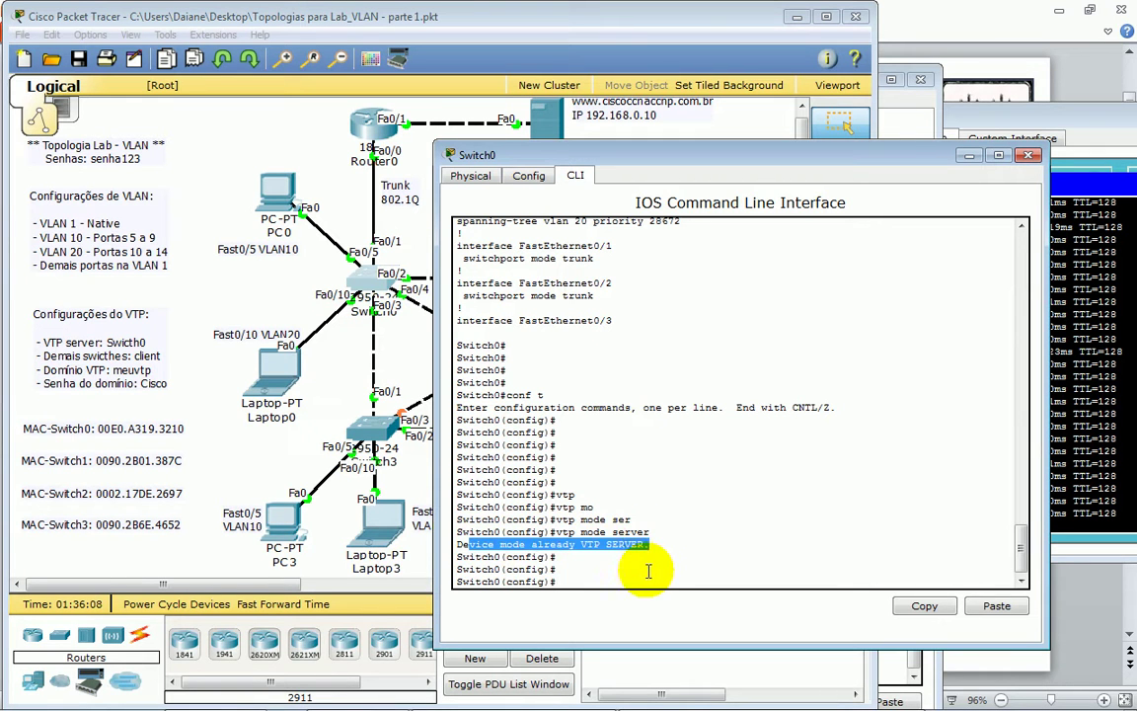
pyautogui.click(642, 581)
# - Set Switch0's VTP domain to estudenetwork.net and highlight the domain change confirmation
pyautogui.write('vtp')
pyautogui.press('Tab')
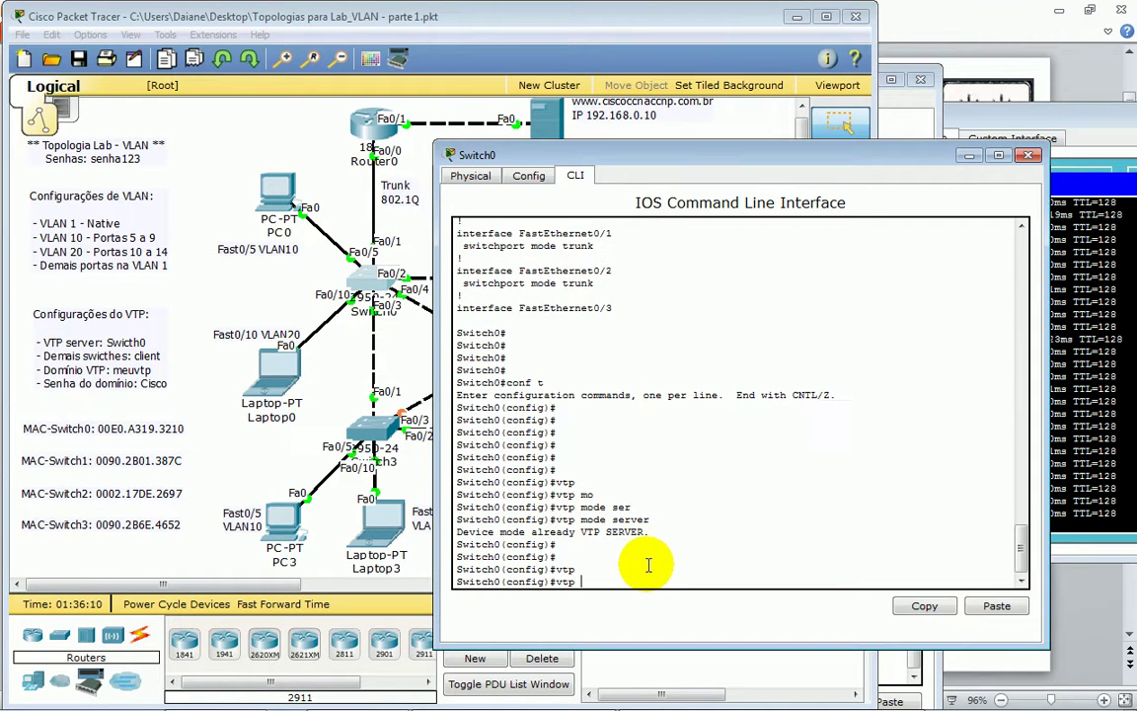
pyautogui.write('?')
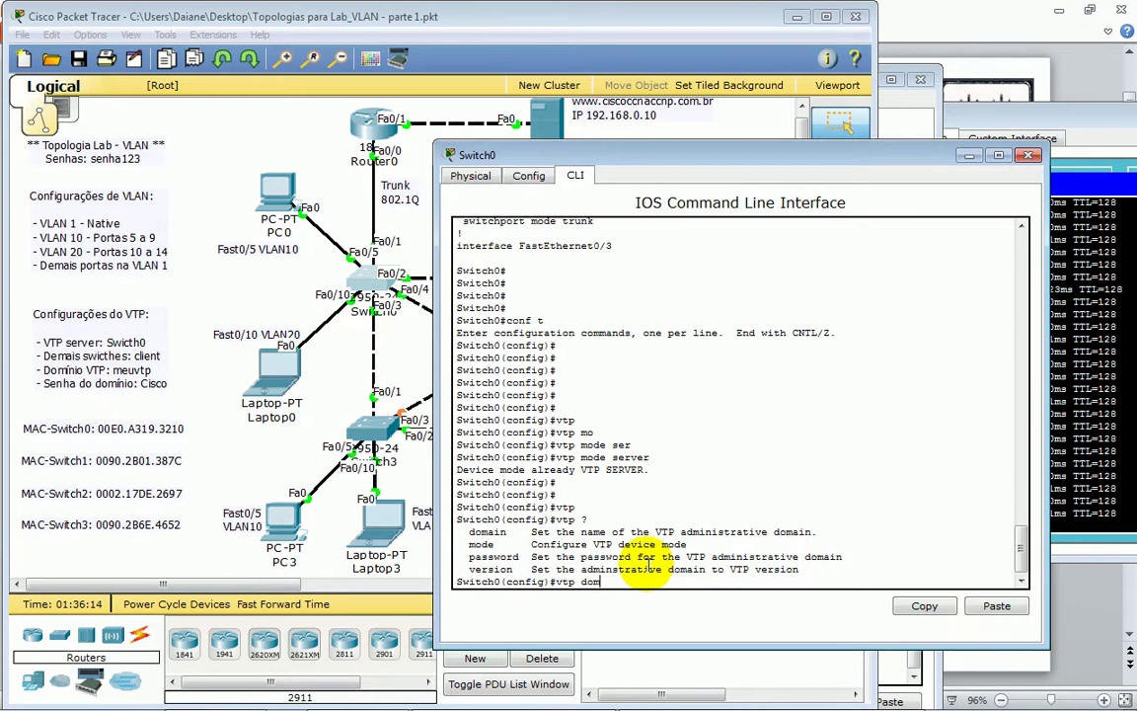
pyautogui.write('dom')
pyautogui.press('Tab')
pyautogui.write('?')
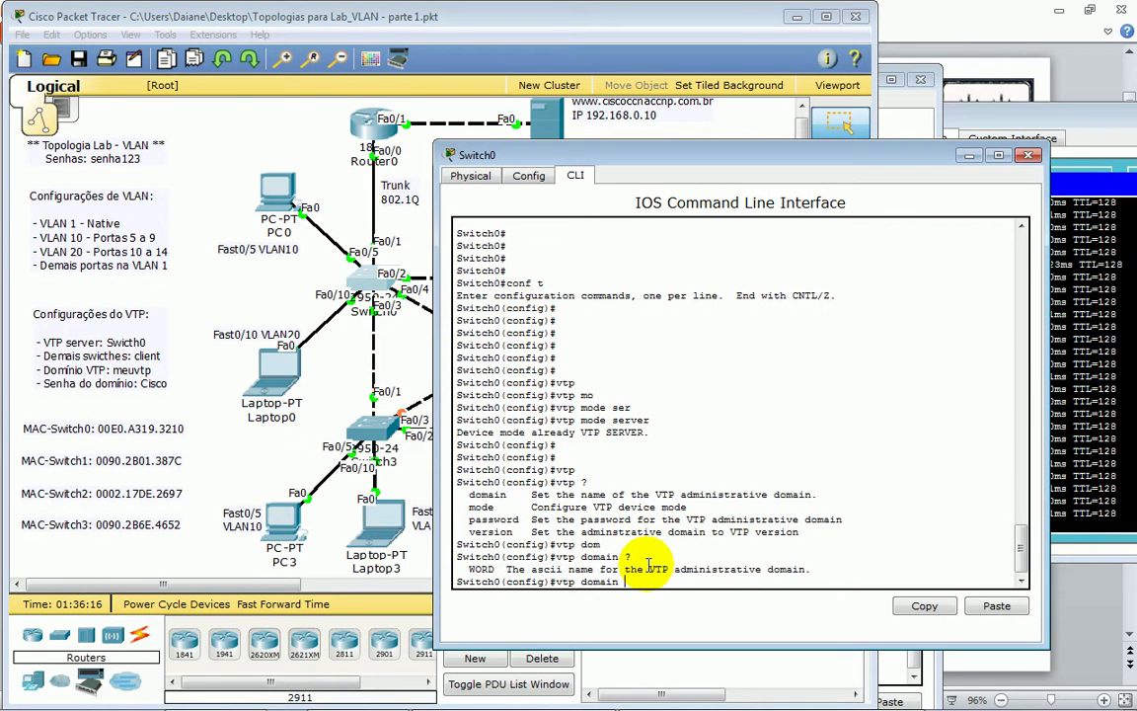
pyautogui.write('estu')
pyautogui.write('danttwor')
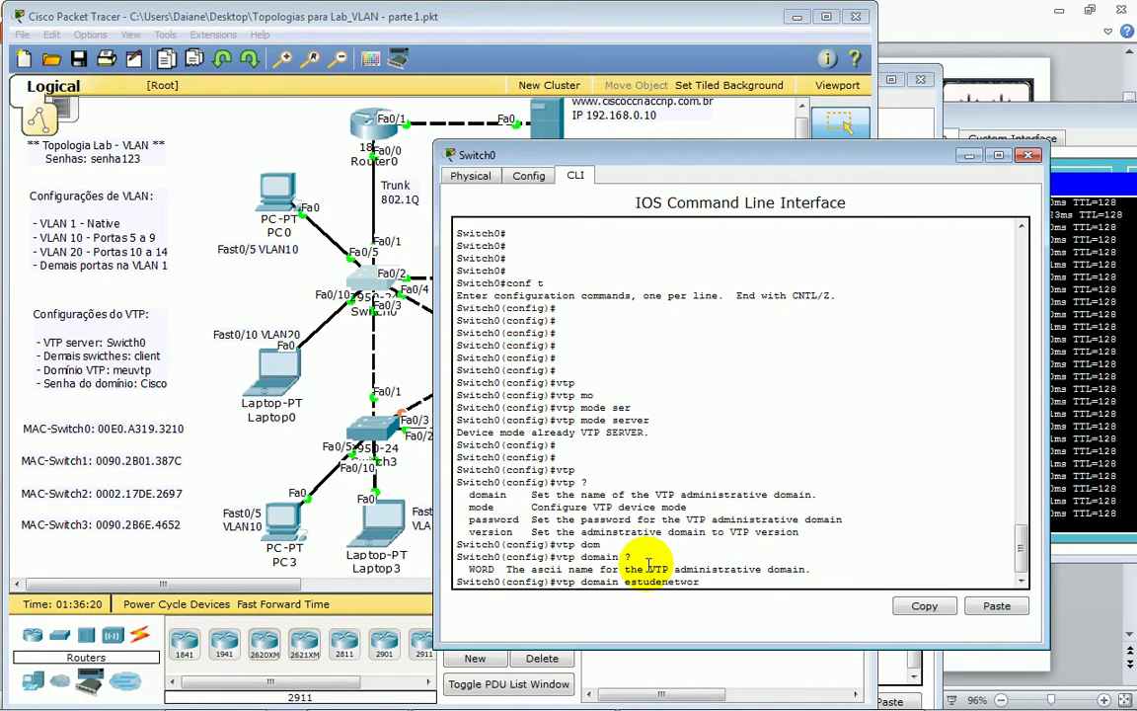
pyautogui.press('BackSpace')
pyautogui.press('BackSpace')
pyautogui.press('BackSpace')
pyautogui.write('ne')
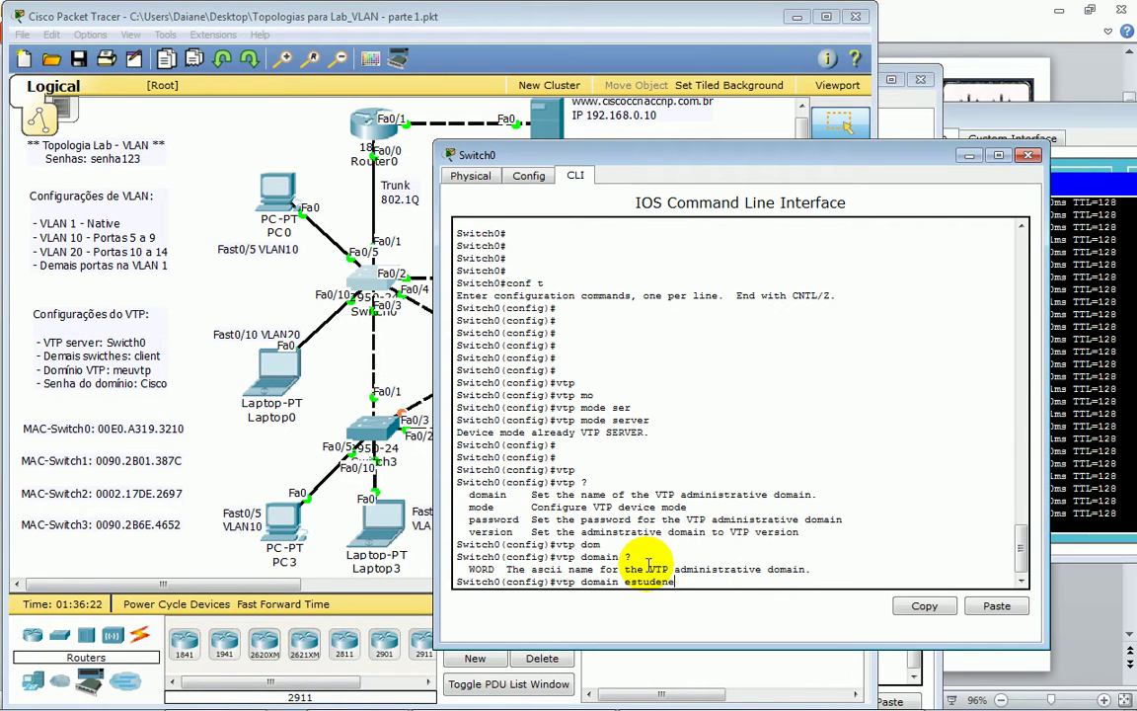
pyautogui.write('twork.net')
pyautogui.press('Return')
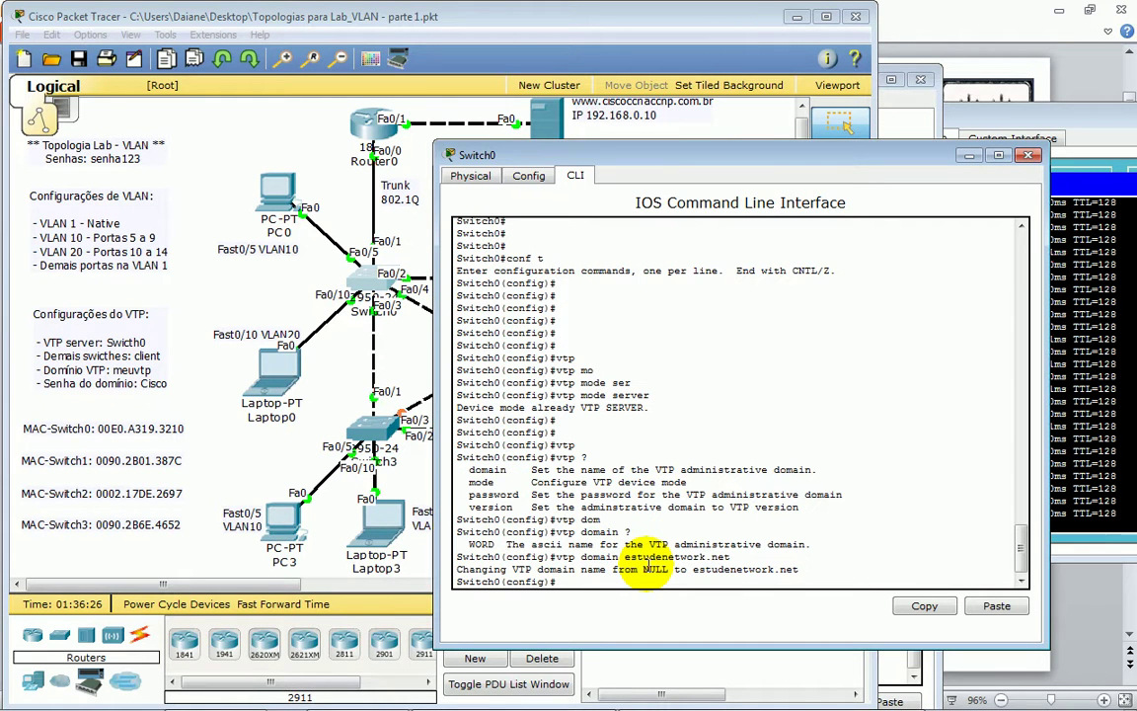
pyautogui.press('Return')
pyautogui.moveTo(576, 556); pyautogui.dragTo(834, 566)
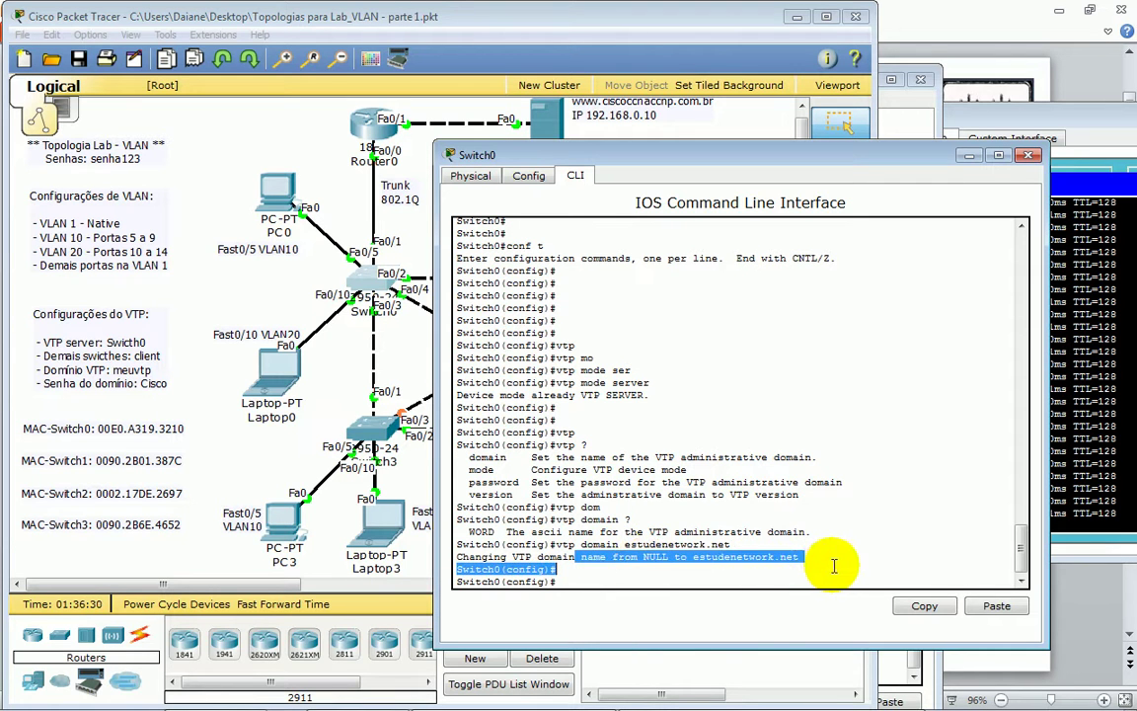
pyautogui.click(821, 573)
# - Set Switch0 to VTP version 2
pyautogui.write('vtp')
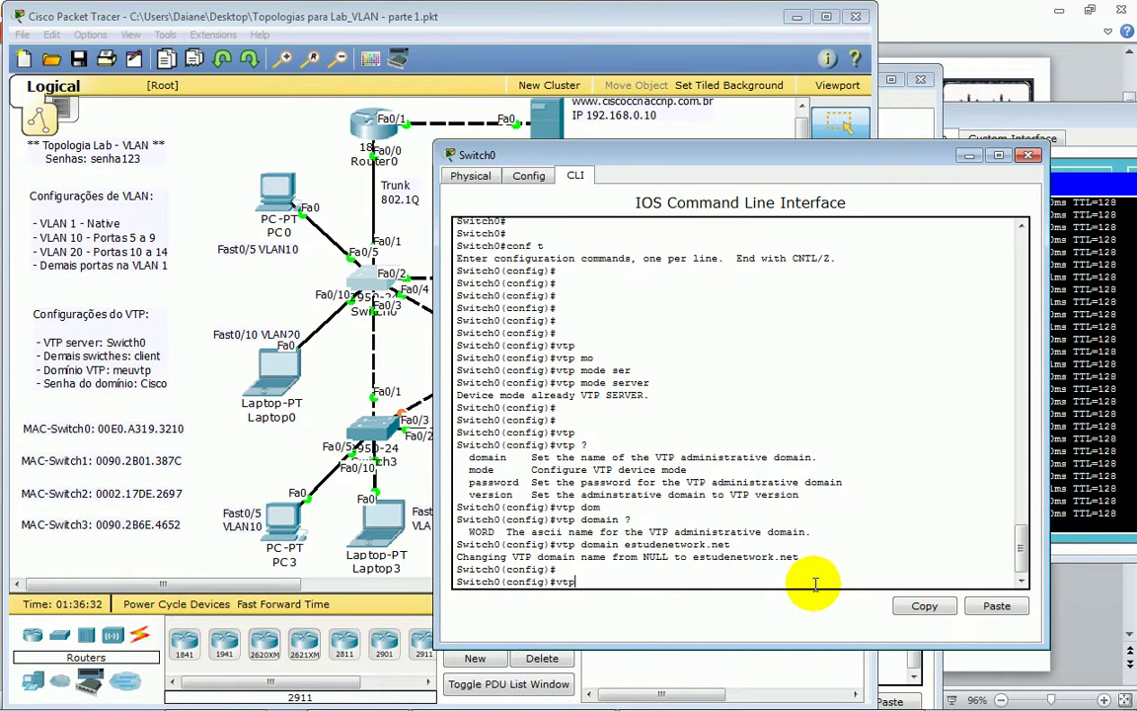
pyautogui.press('Tab')
pyautogui.write('?')
pyautogui.write('ver')
pyautogui.press('Tab')
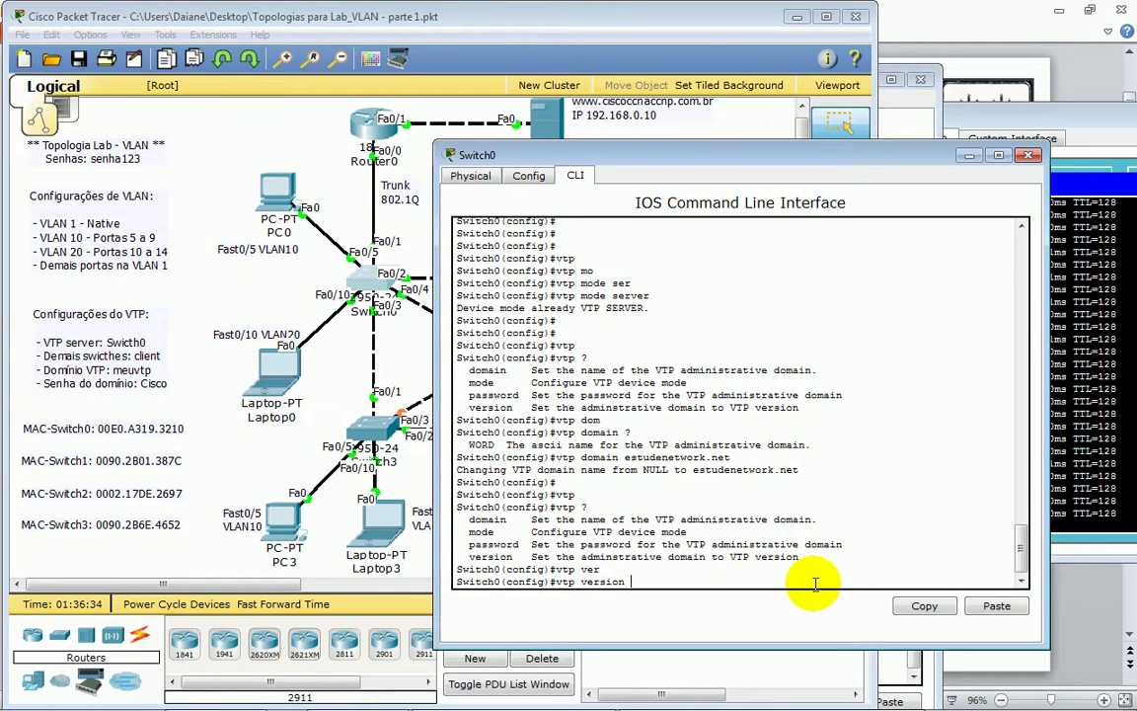
pyautogui.write('2')
pyautogui.press('Return')
pyautogui.press('Return')
pyautogui.press('Return')
pyautogui.press('Return')
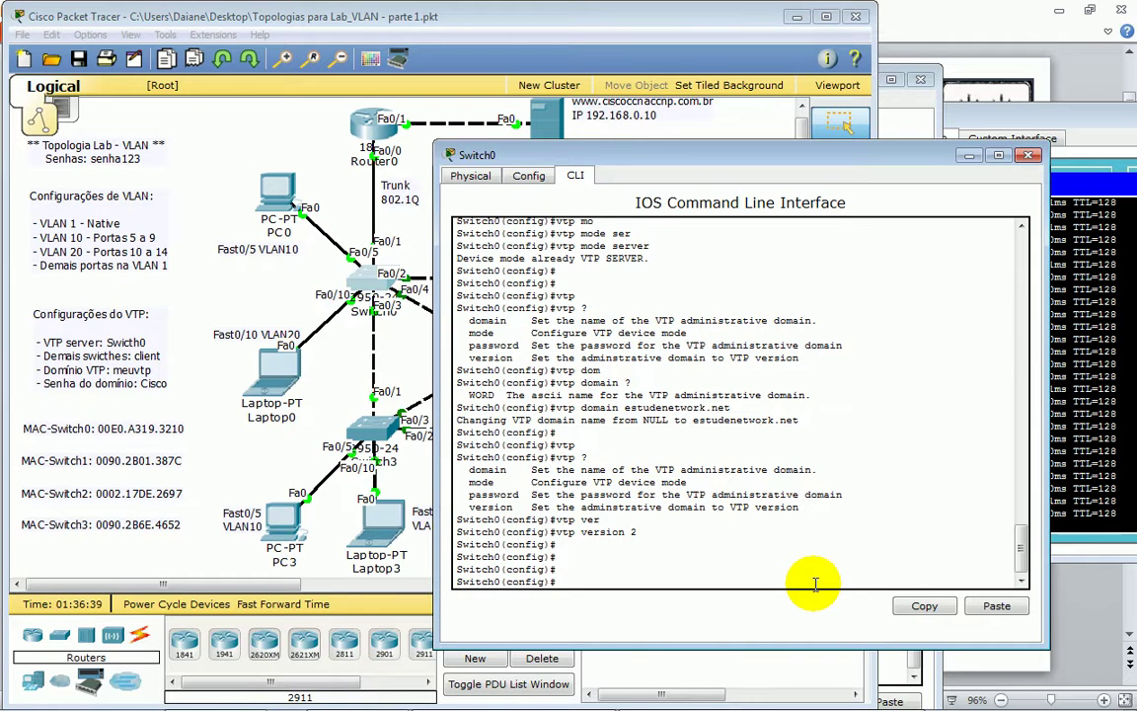
# - Give Switch0 a VTP password with the vtp password command
pyautogui.write('vtp ?pass')
pyautogui.press('Tab')
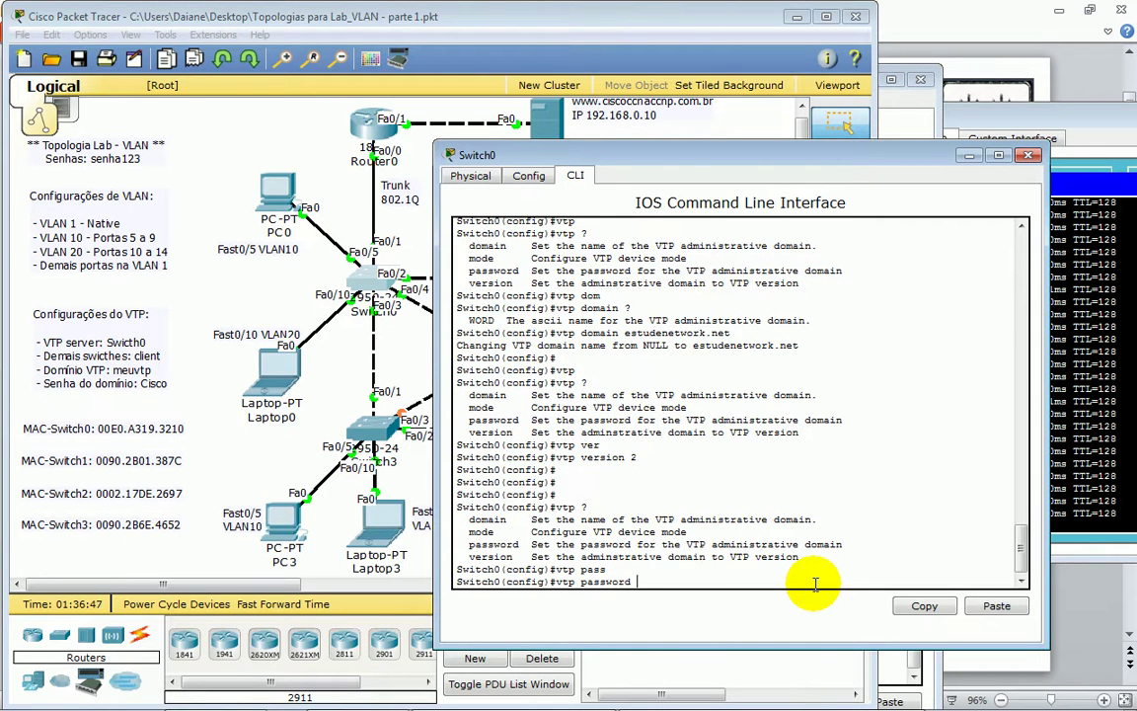
pyautogui.press('BackSpace')
pyautogui.press('BackSpace')
pyautogui.press('BackSpace')
pyautogui.press('BackSpace')
pyautogui.press('BackSpace')
pyautogui.press('BackSpace')
pyautogui.write('ESTUD')
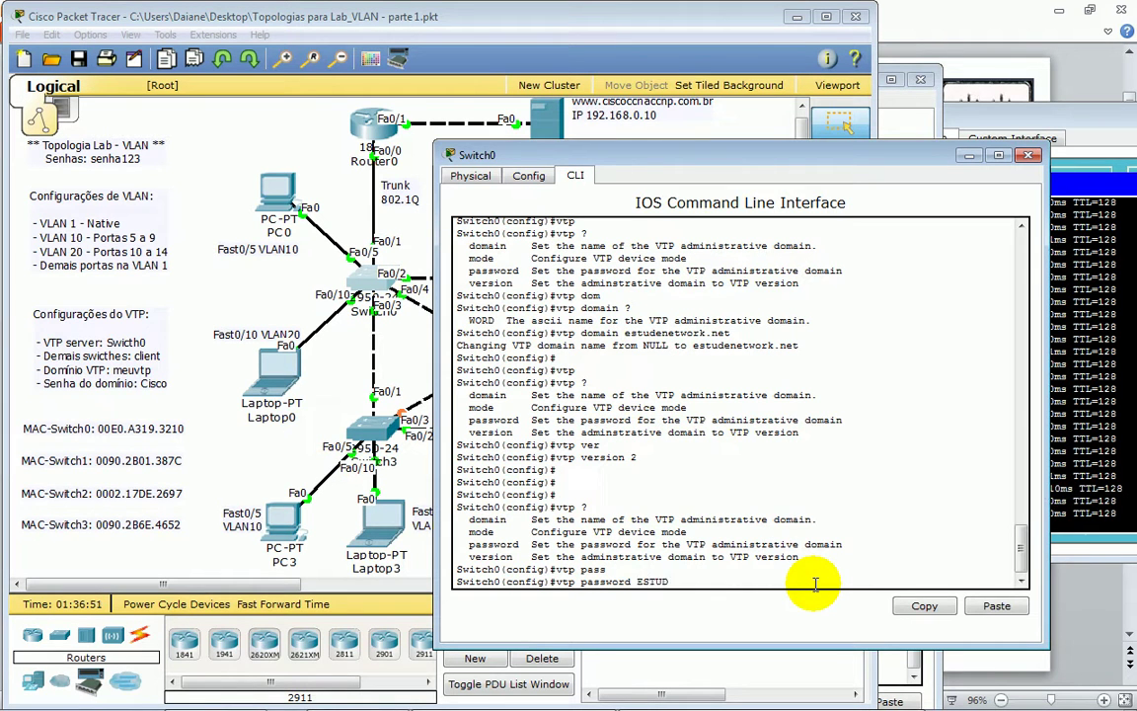
pyautogui.write('E')
pyautogui.press('Return')
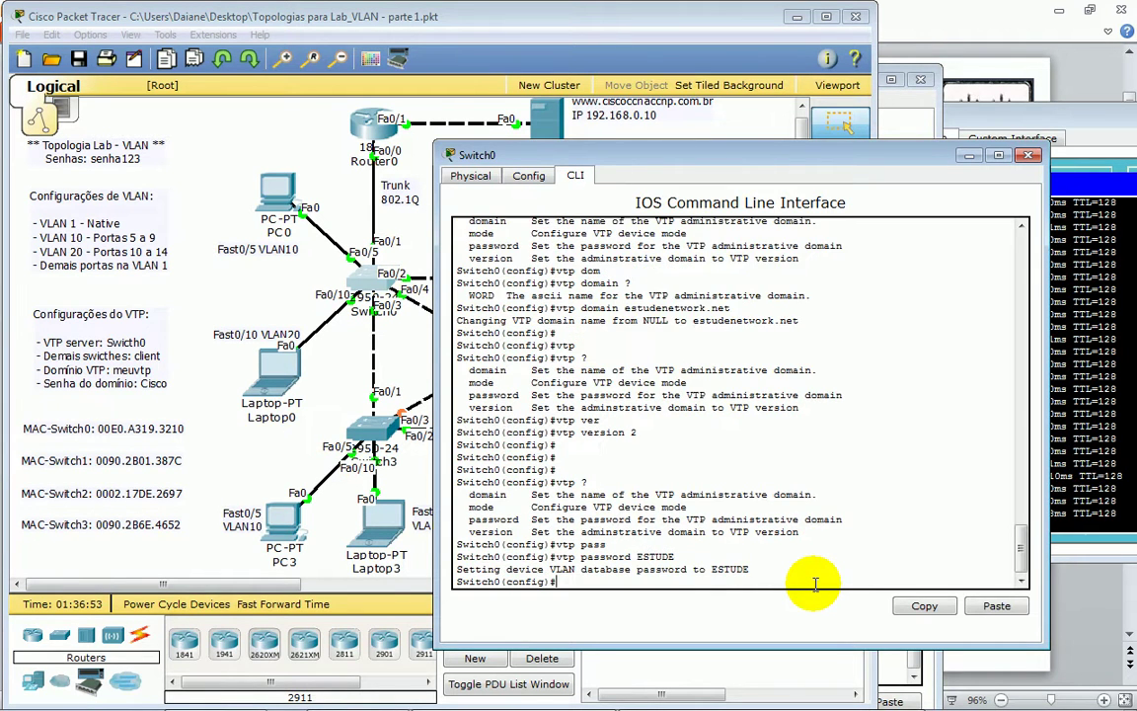
pyautogui.press('Return')
pyautogui.press('Return')
pyautogui.press('Return')
# - List the vtp command options with vtp ? and exit configuration mode
pyautogui.write('vTP ')
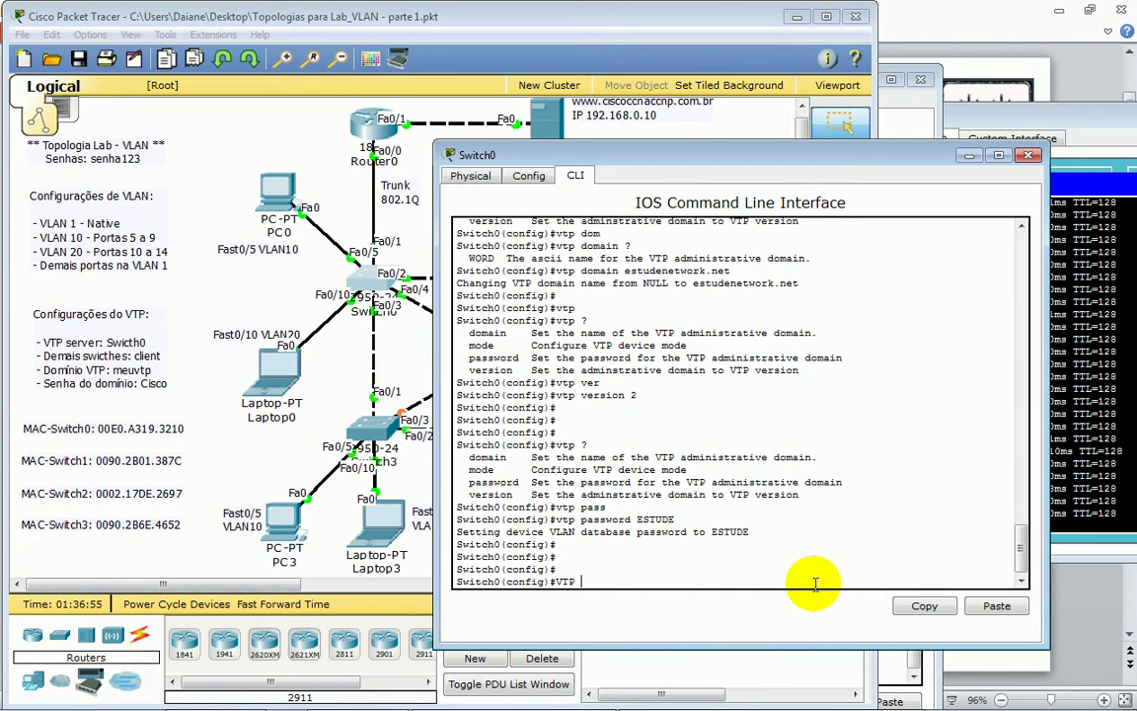
pyautogui.write('?')
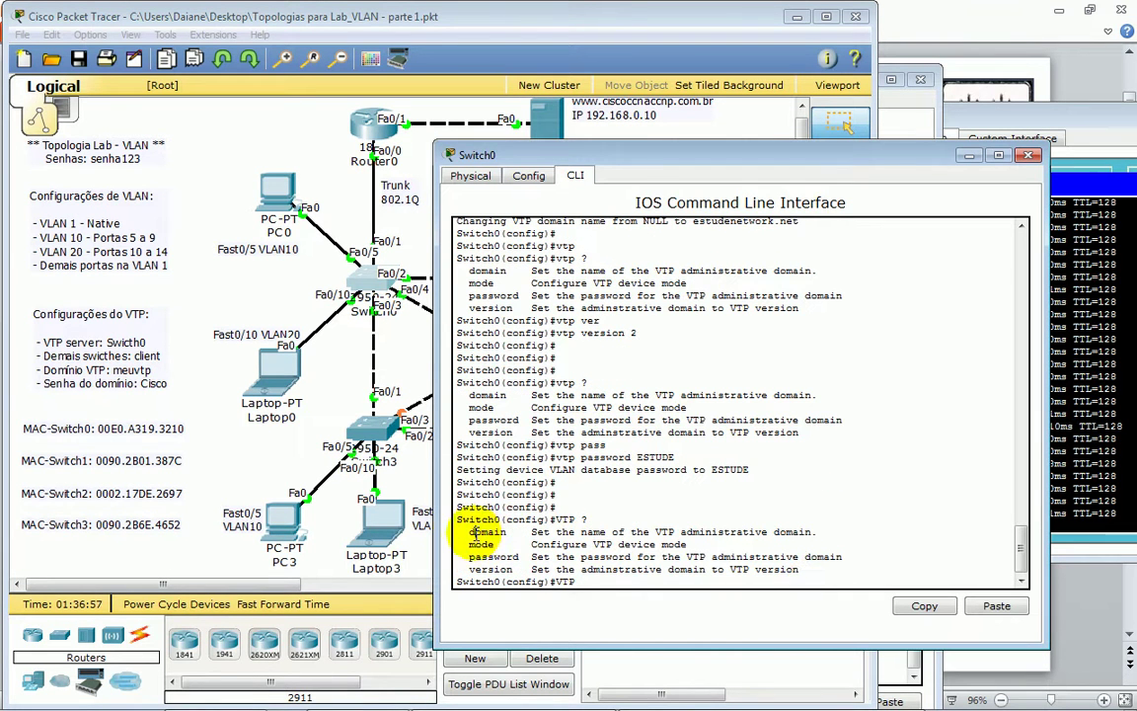
pyautogui.moveTo(469, 544); pyautogui.dragTo(512, 570)
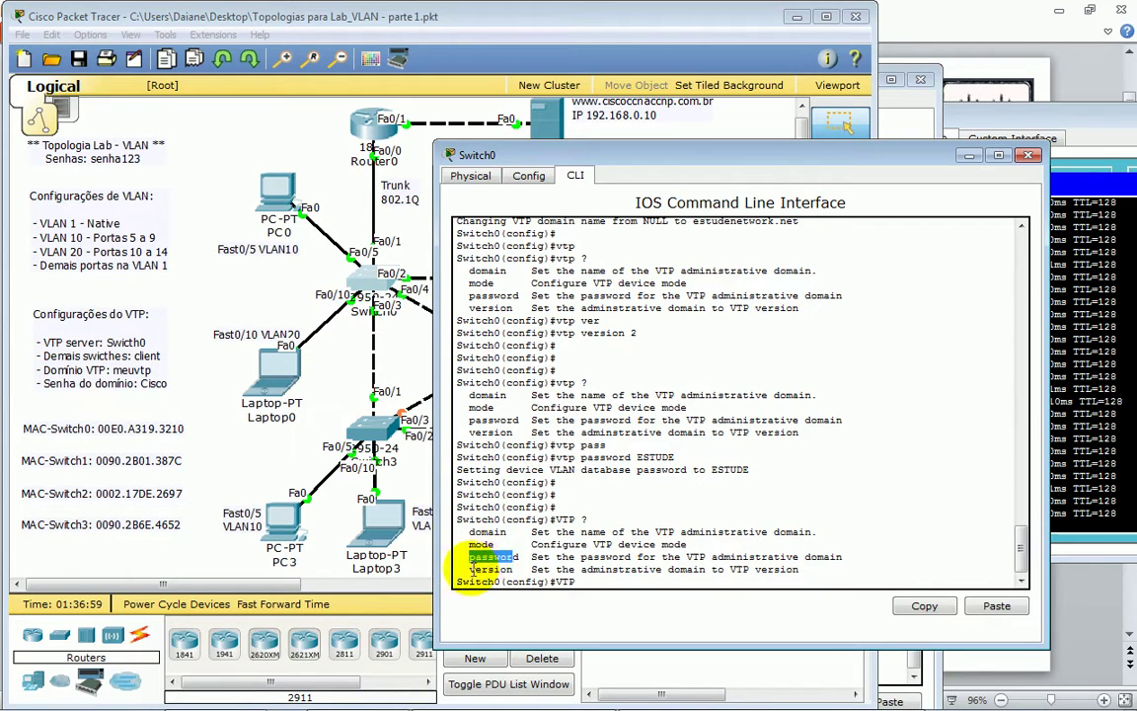
pyautogui.click(623, 572)
pyautogui.hotkey('ctrl', 'z')
pyautogui.press('Return')
pyautogui.press('Return')
pyautogui.press('Return')
pyautogui.press('Return')
pyautogui.press('Return')
pyautogui.press('Return')
pyautogui.press('Return')
pyautogui.press('Return')
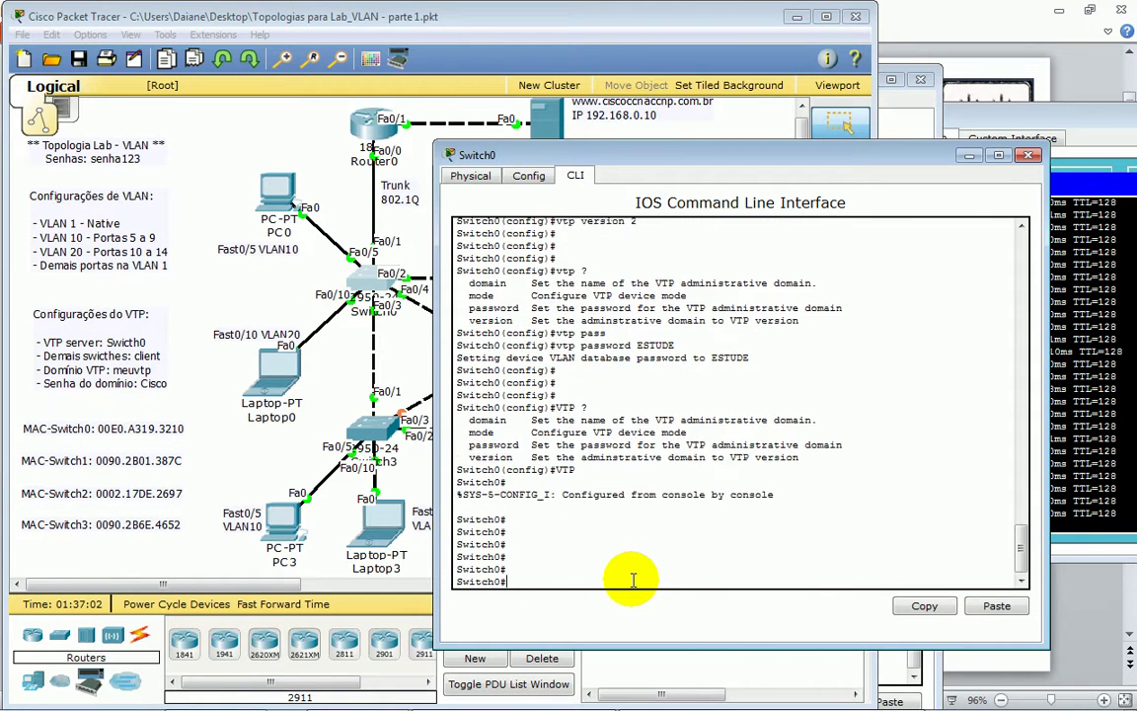
# - Enter conf t on Switch0 and create VLAN 40 named teste-40
pyautogui.write('CONF T')
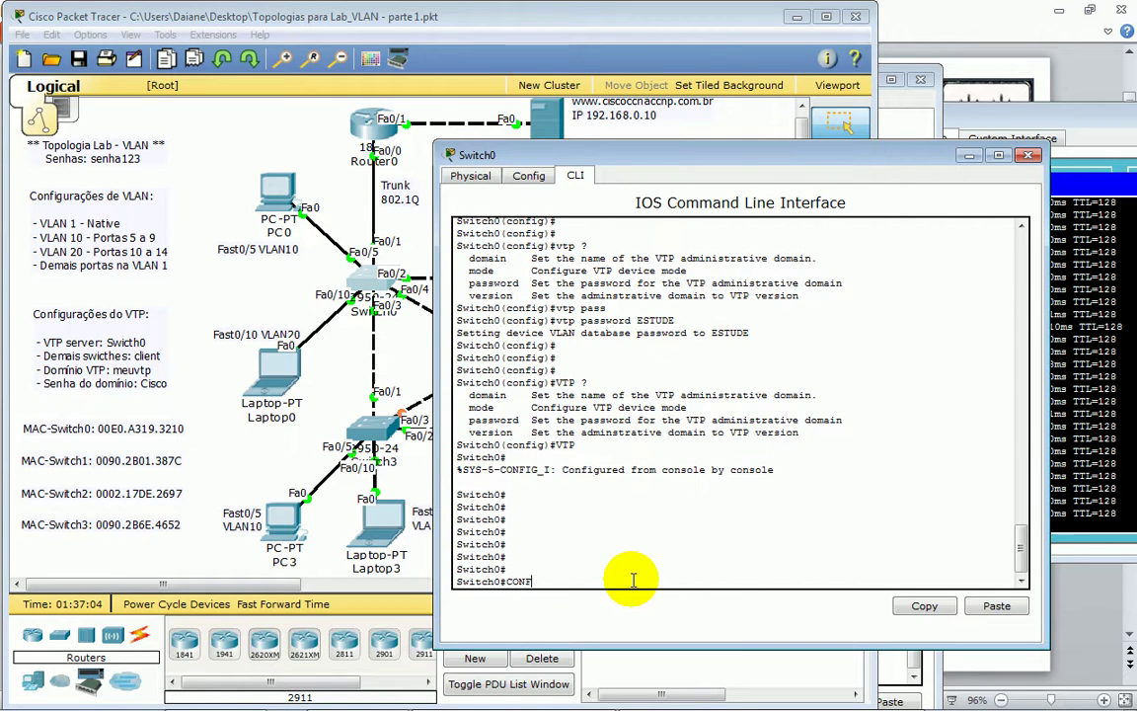
pyautogui.press('Return')
pyautogui.press('Return')
pyautogui.press('Return')
pyautogui.write('VLAN')
pyautogui.press('Tab')
pyautogui.write('40')
pyautogui.press('Return')
pyautogui.write('NA')
pyautogui.press('Tab')
pyautogui.write('teste 40')
pyautogui.press('Return')
pyautogui.press('Return')
pyautogui.press('Return')
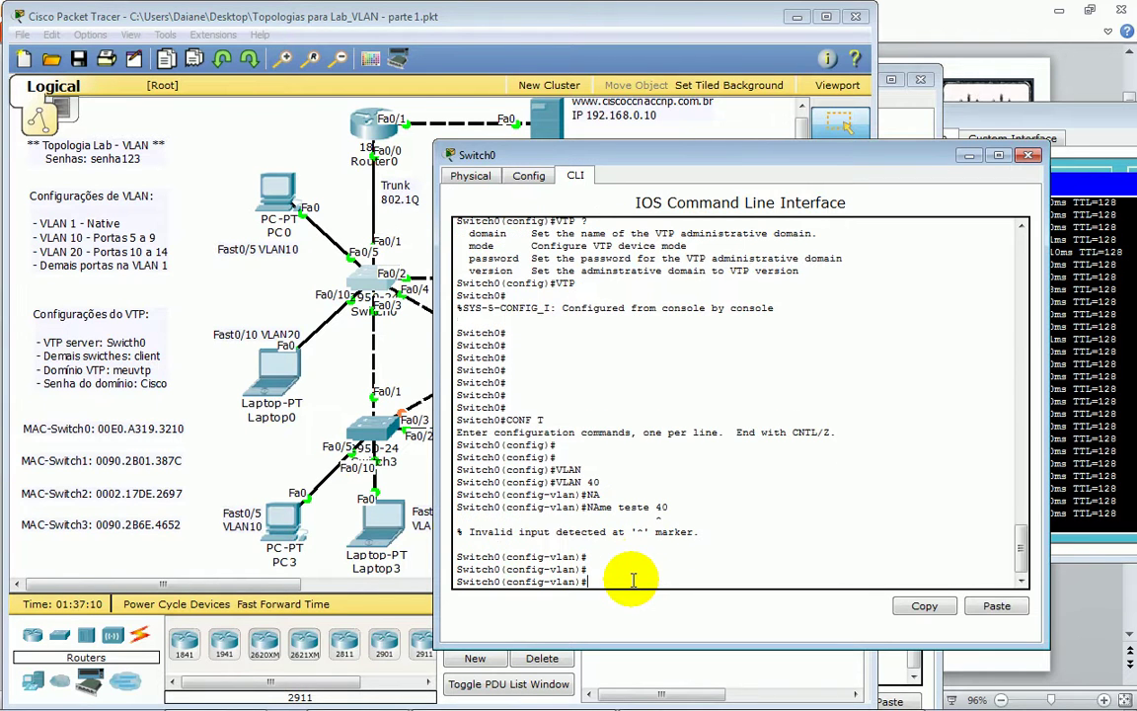
pyautogui.write('des')
pyautogui.press('Tab')
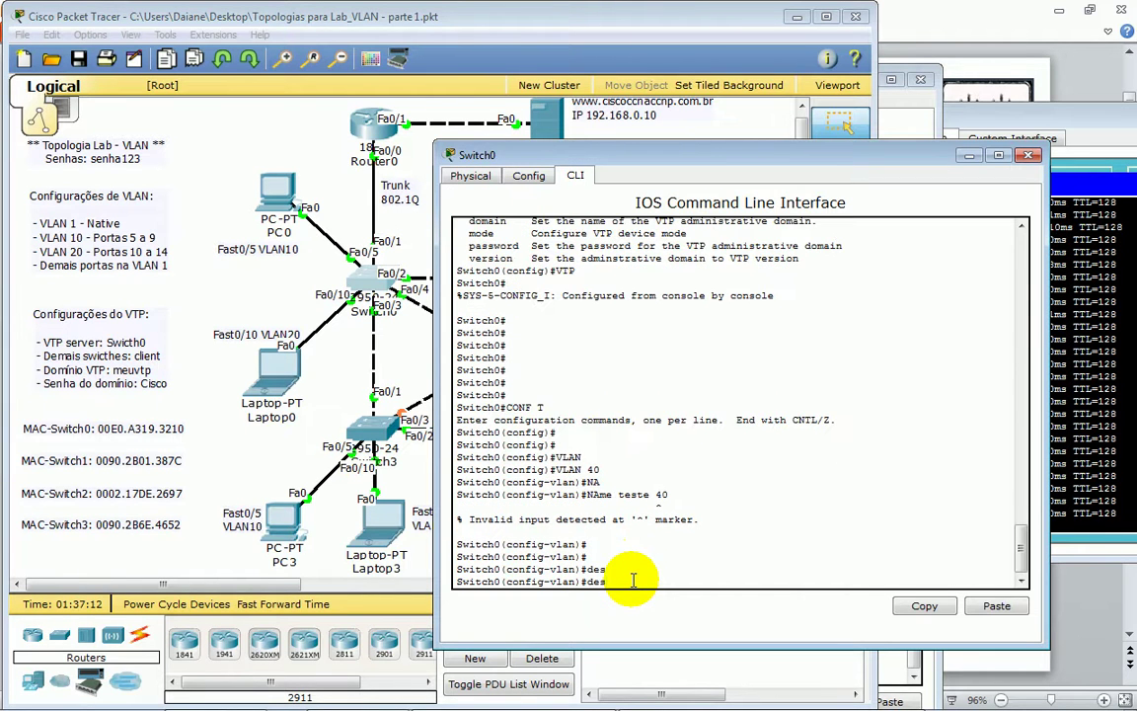
pyautogui.write('teste 40')
pyautogui.press('Return')
pyautogui.press('Return')
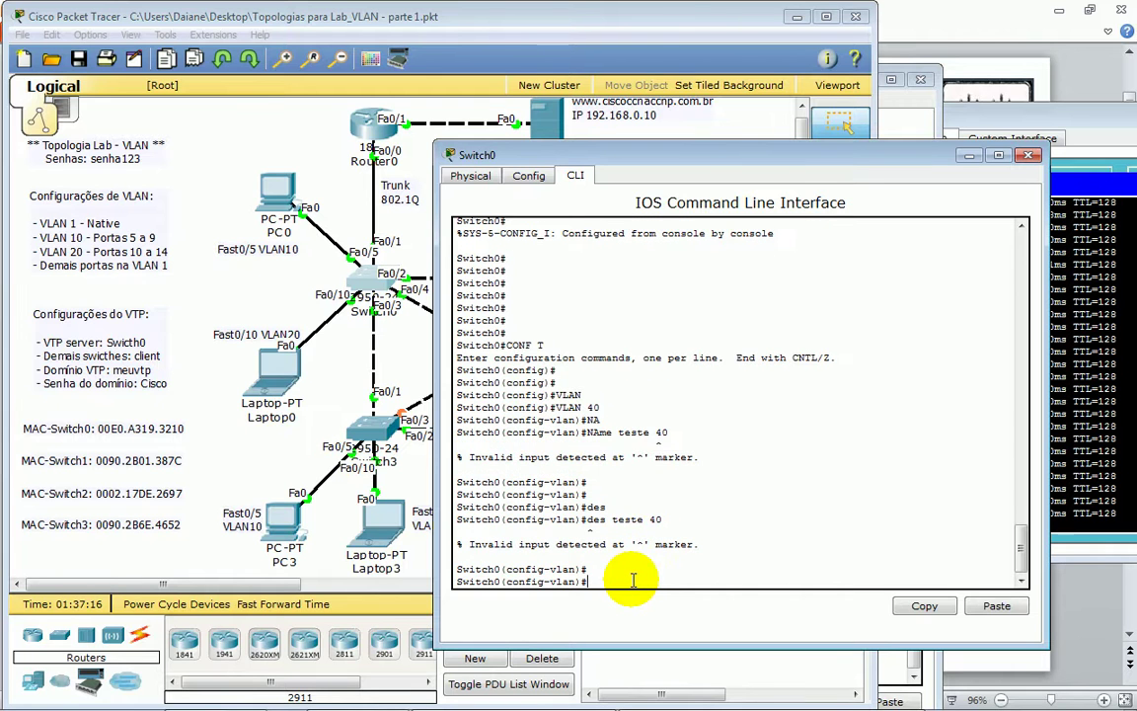
pyautogui.write('na')
pyautogui.press('Tab')
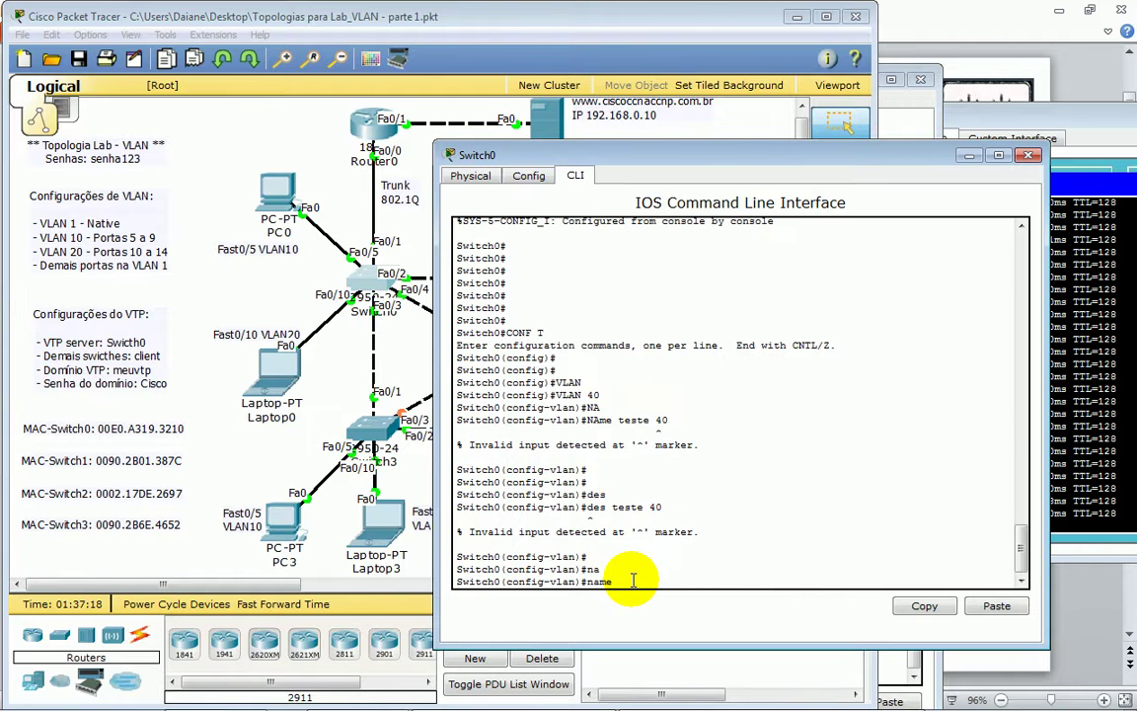
pyautogui.write('teste-40')
pyautogui.press('Return')
pyautogui.press('Return')
pyautogui.press('Return')
pyautogui.press('Return')
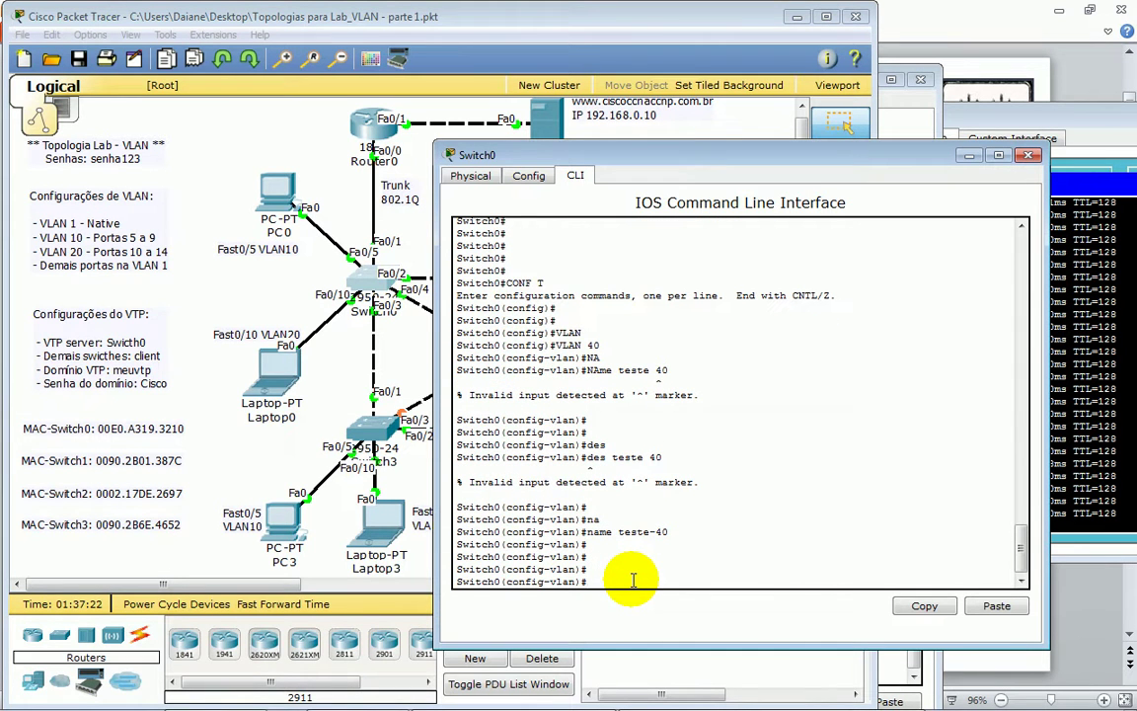
# - Create VLAN 50 named servidores and VLAN 60 named VOIP
pyautogui.write('vlan 50')
pyautogui.press('Return')
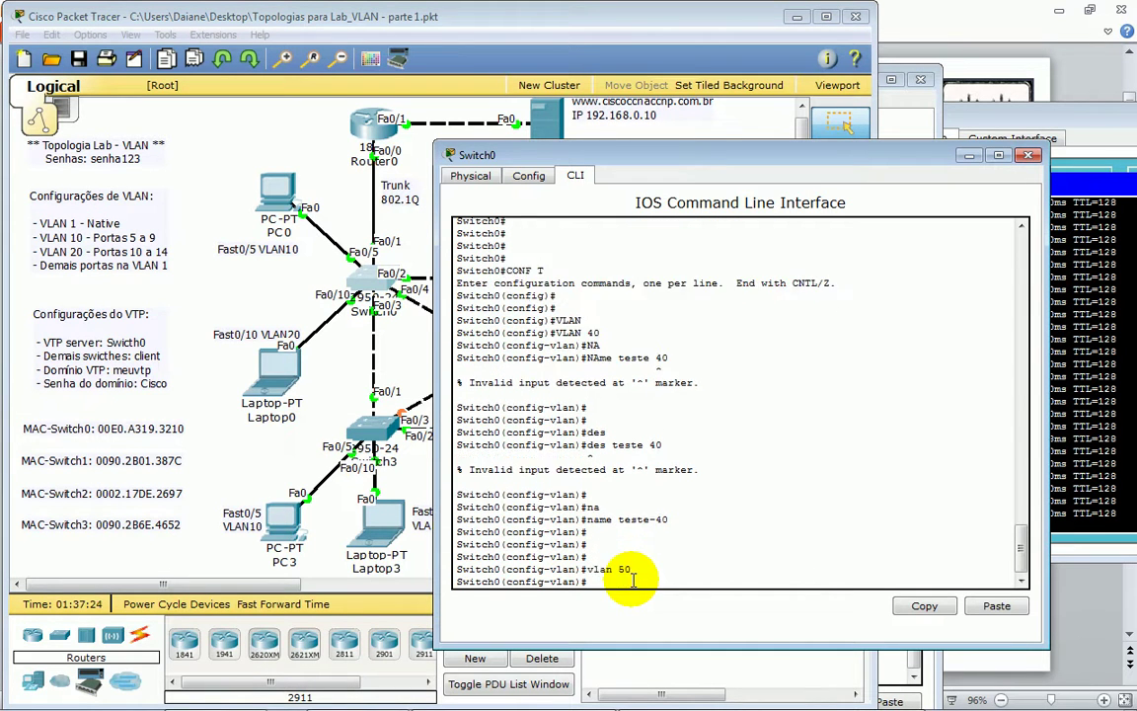
pyautogui.press('Return')
pyautogui.write('na')
pyautogui.press('Tab')
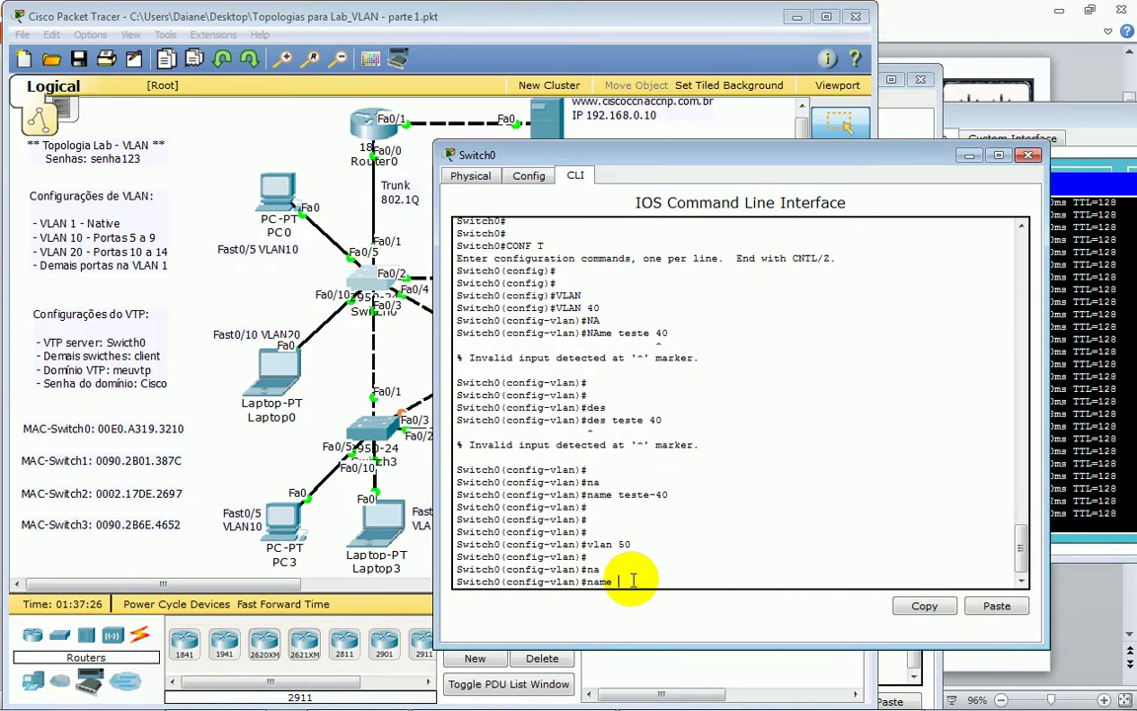
pyautogui.write('servidores')
pyautogui.press('Return')
pyautogui.press('Return')
pyautogui.press('Return')
pyautogui.write('vlan)#vlan')
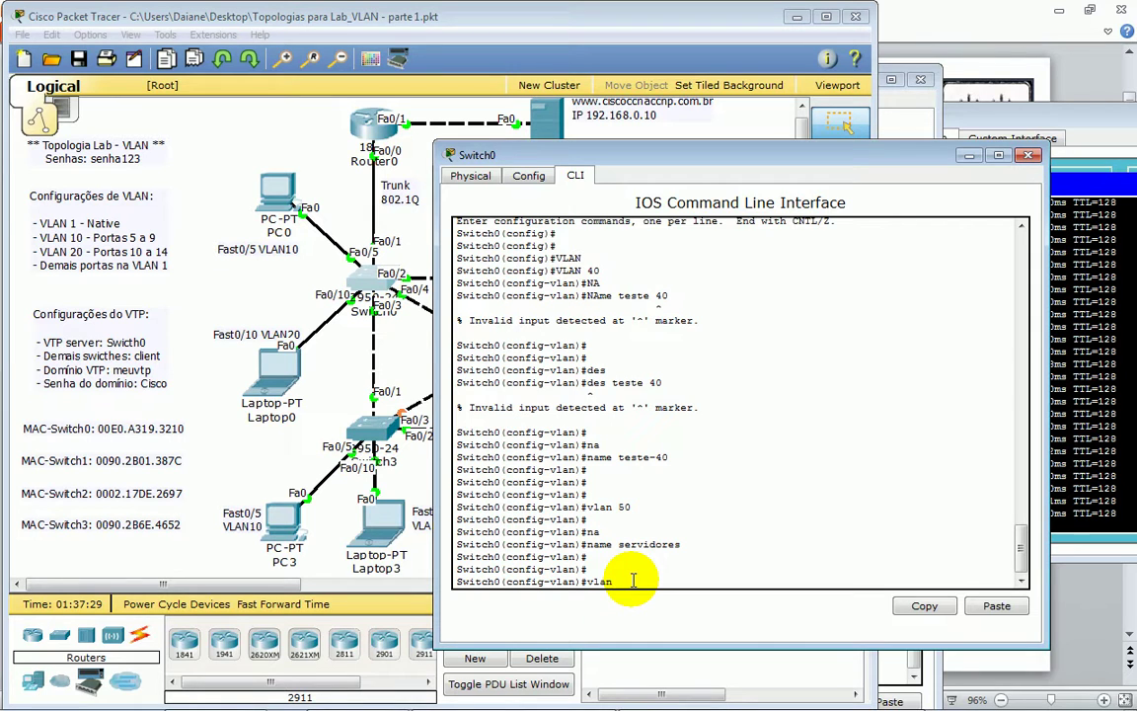
pyautogui.write(' 60')
pyautogui.press('Return')
pyautogui.press('Return')
pyautogui.write('nfig-vlan)#n')
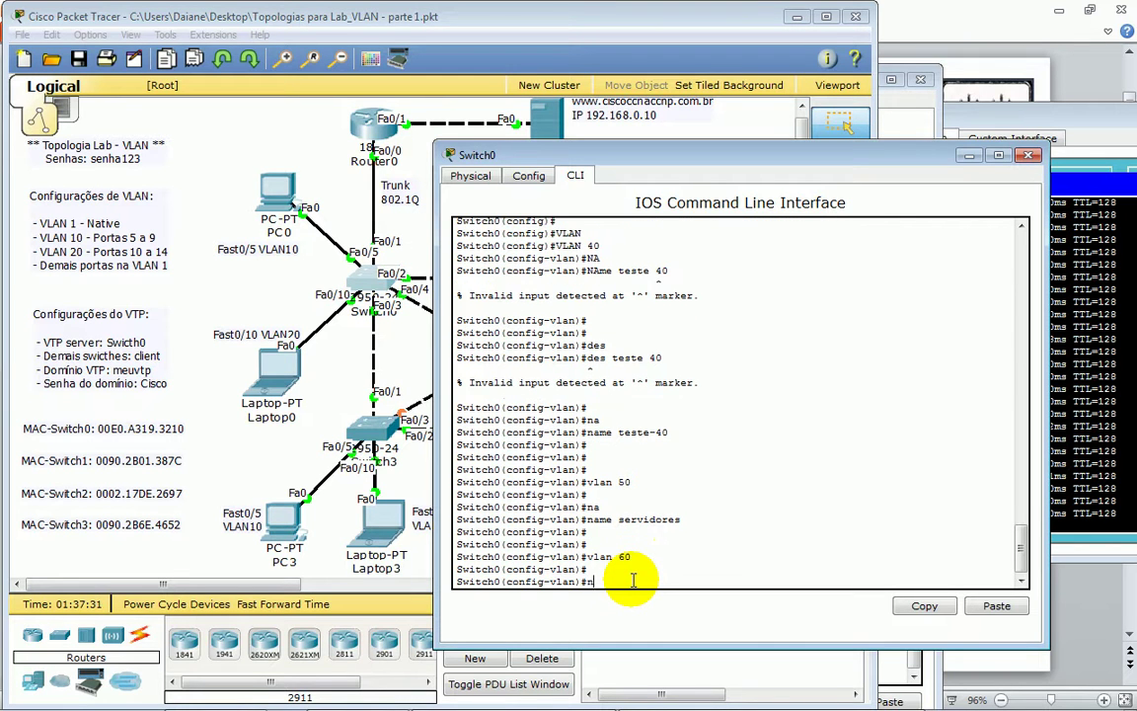
pyautogui.write('a')
pyautogui.press('Return')
pyautogui.write('name VOIP')
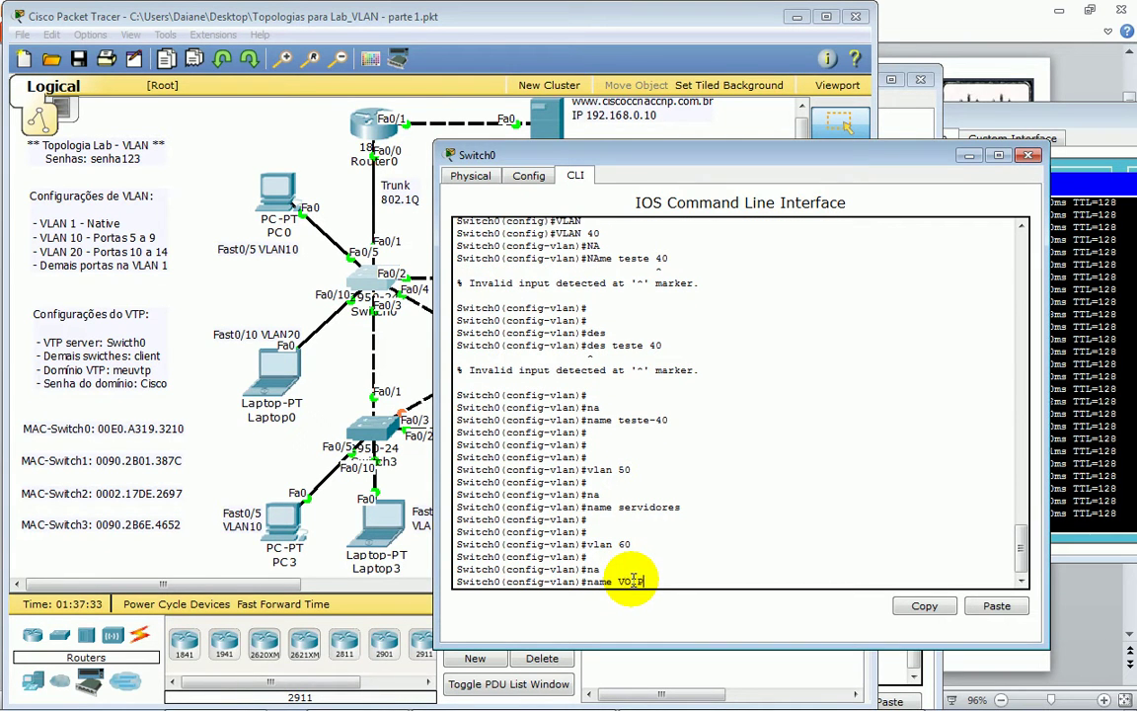
pyautogui.press('Return')
pyautogui.press('Return')
pyautogui.press('Return')
# - Create VLAN 70 named DIRETORIA and VLAN 80 named TI-ANALISTAS, then exit to the topology
pyautogui.write('vlan)#vlan')
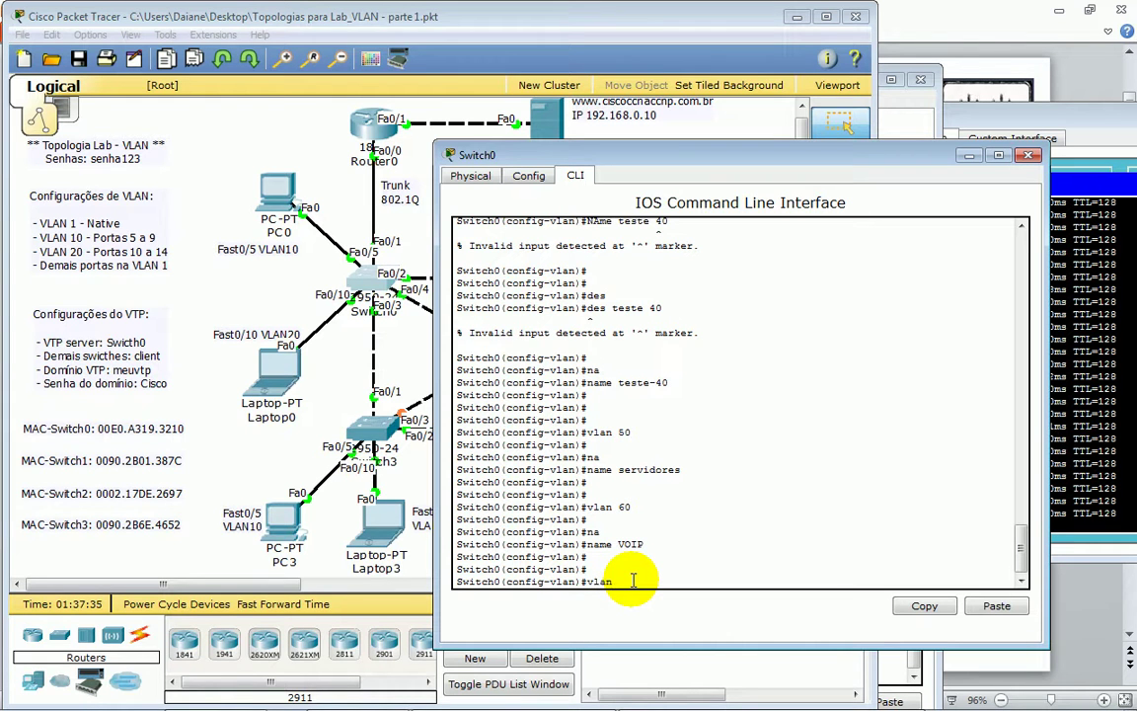
pyautogui.write(' 70')
pyautogui.press('Return')
pyautogui.press('Return')
pyautogui.press('Return')
pyautogui.press('Return')
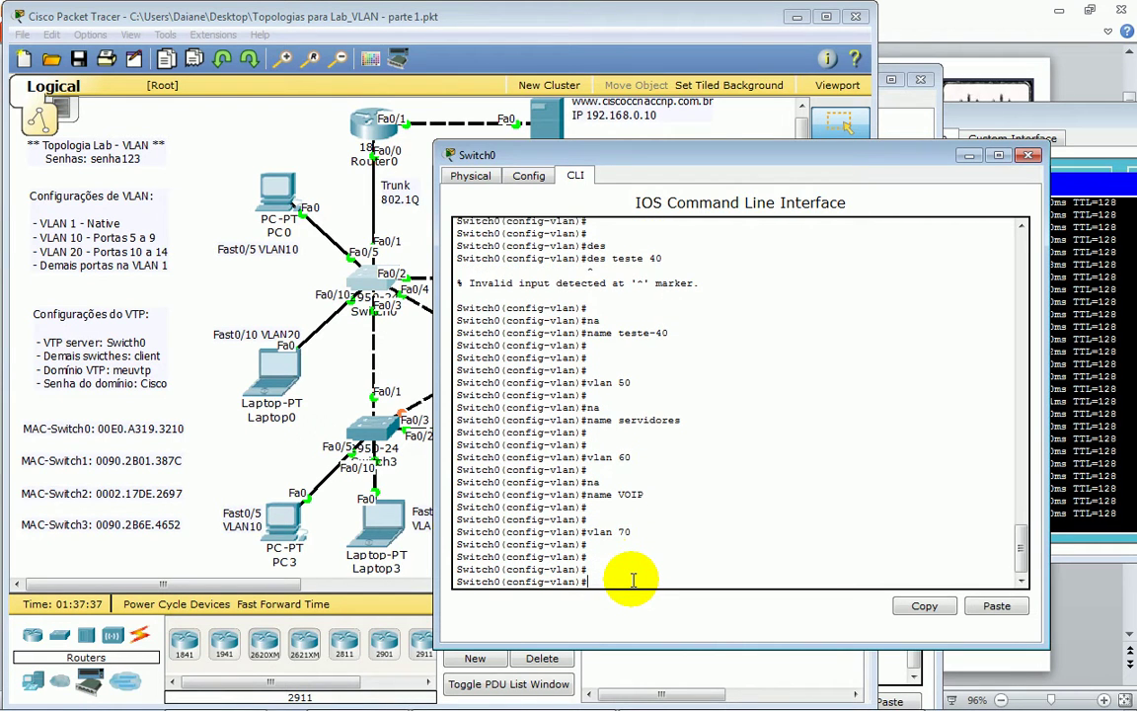
pyautogui.write('na')
pyautogui.press('Return')
pyautogui.write('name V')
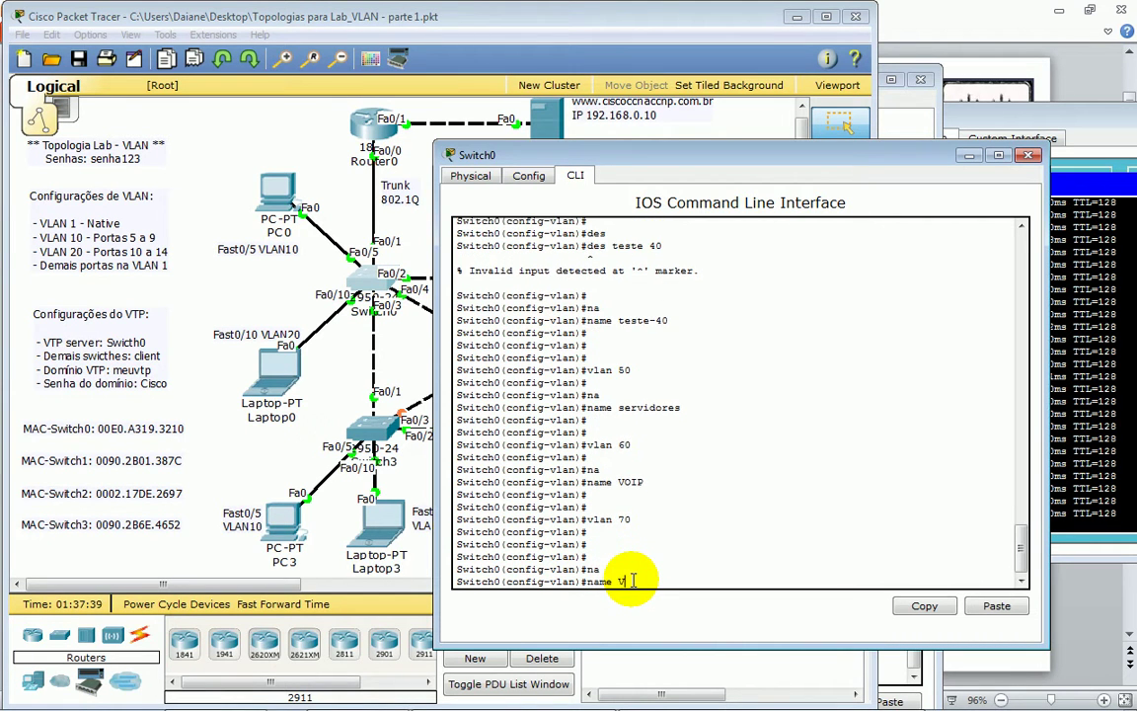
pyautogui.press('BackSpace')
pyautogui.write('DIRETORIA')
pyautogui.press('Return')
pyautogui.press('Return')
pyautogui.press('Return')
pyautogui.press('Return')
pyautogui.write('VLAN 80')
pyautogui.press('Return')
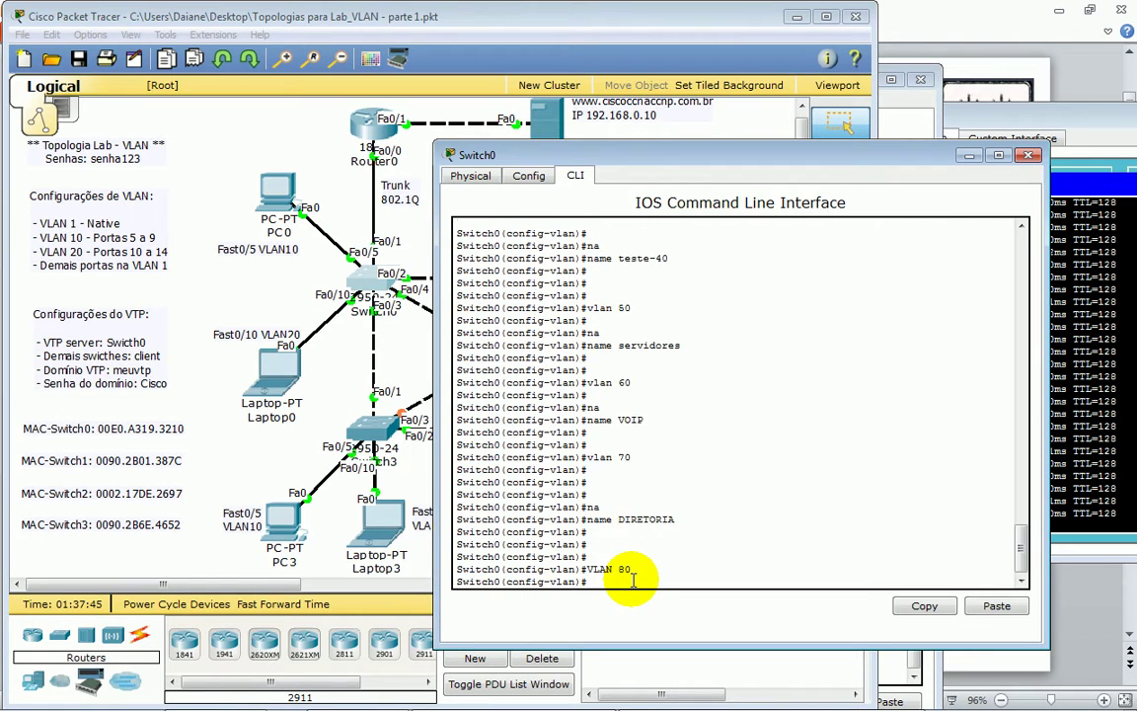
pyautogui.press('Return')
pyautogui.write('na')
pyautogui.press('Return')
pyautogui.write('name TI')
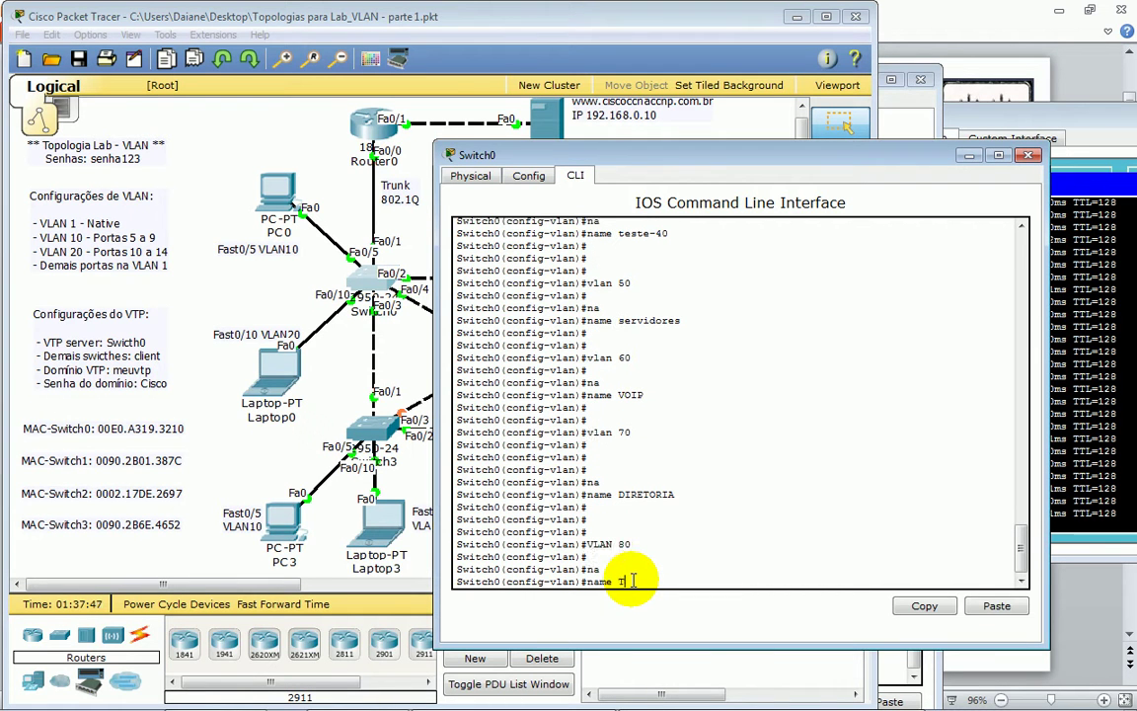
pyautogui.write('-ANALISTAS')
pyautogui.press('Return')
pyautogui.press('Return')
pyautogui.press('Return')
pyautogui.press('Return')
pyautogui.hotkey('ctrl', 'z')
pyautogui.press('Return')
pyautogui.press('Return')
pyautogui.press('Return')
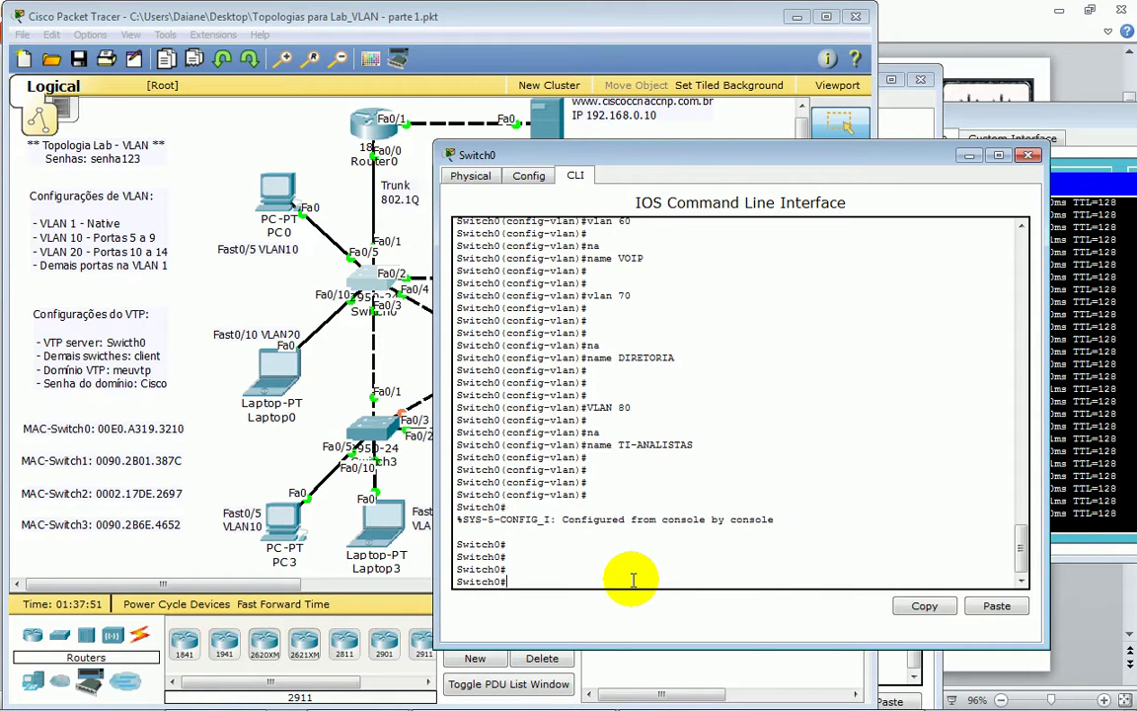
pyautogui.click(303, 304)
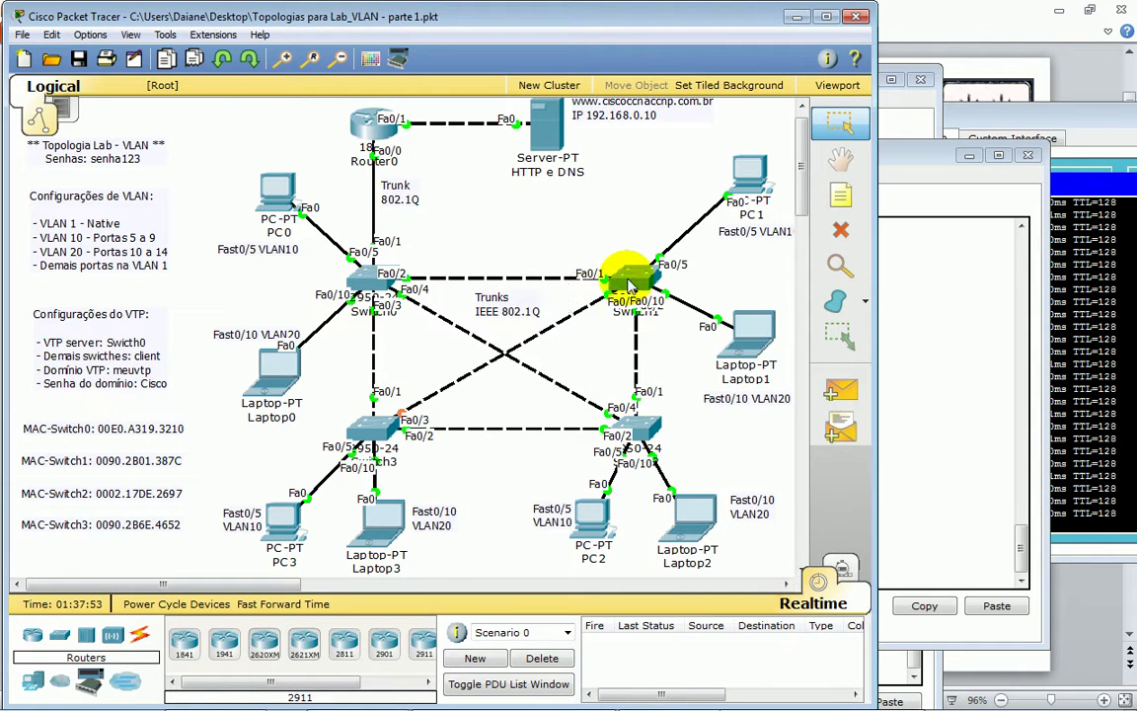
# - Open Switch1's console, log in with the console password and request privileged mode
pyautogui.click(683, 237)
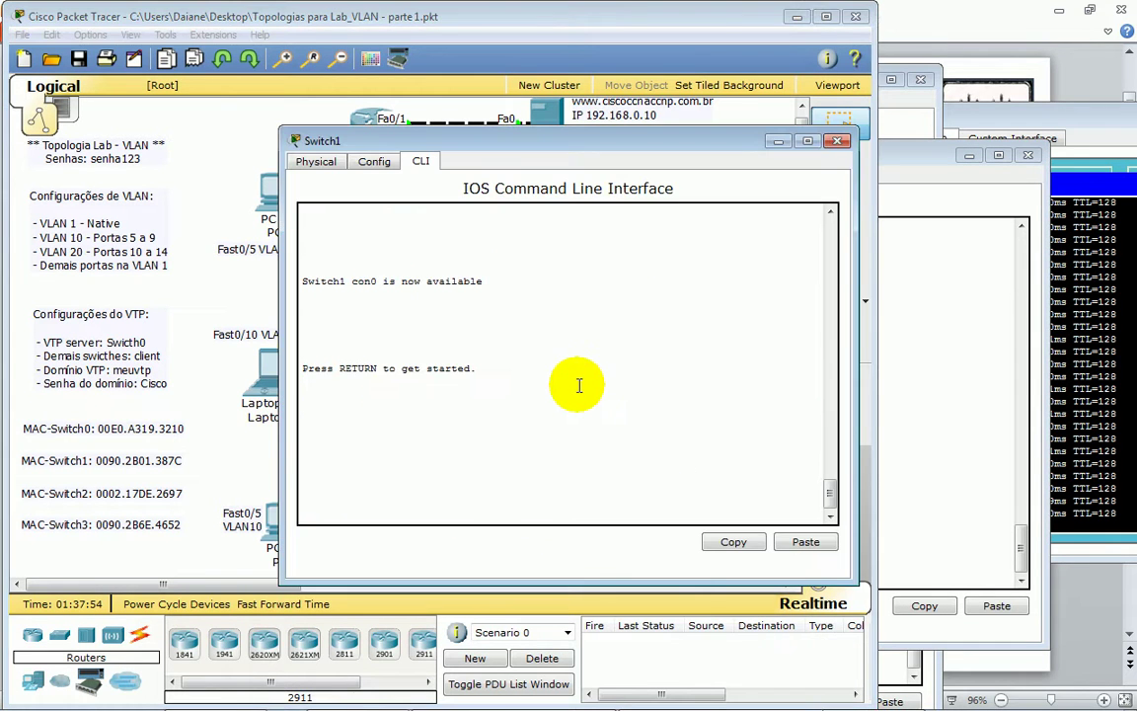
pyautogui.press('Return')
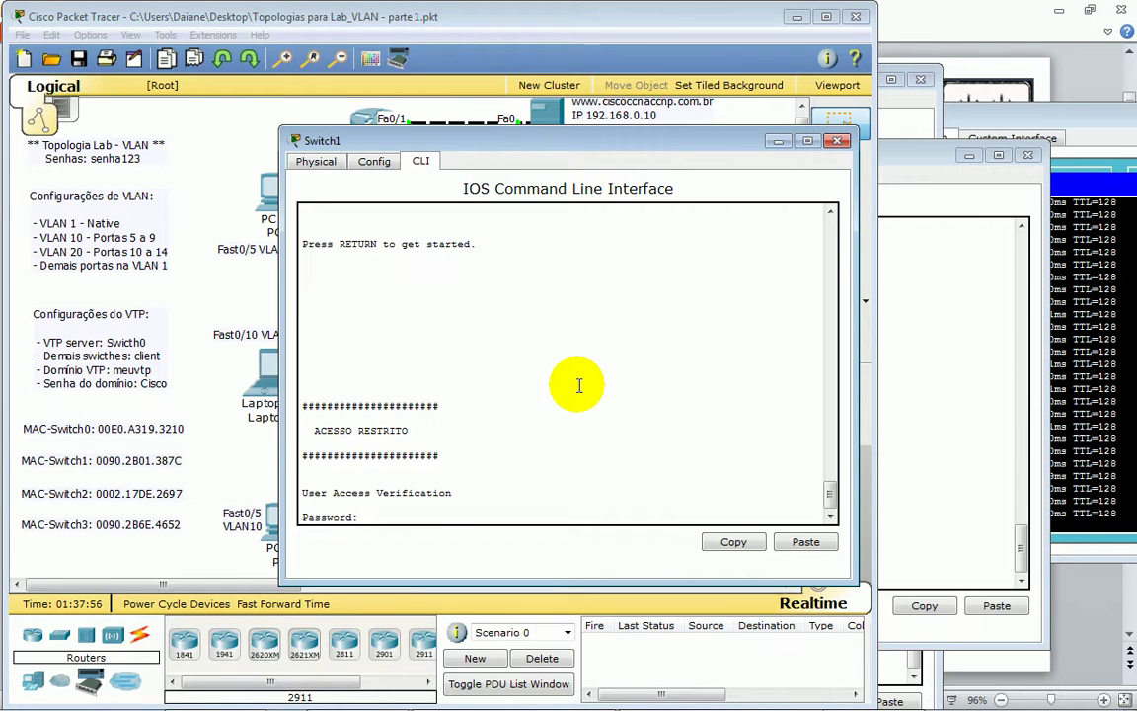
pyautogui.press('Return')
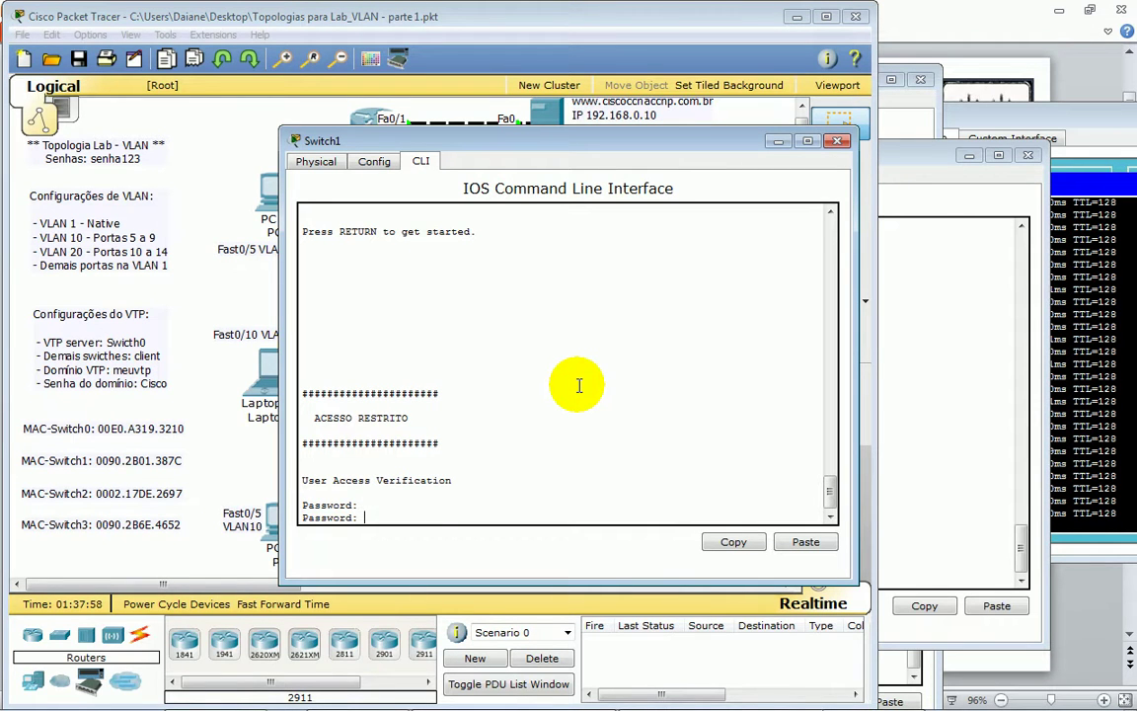
pyautogui.press('Return')
pyautogui.press('Return')
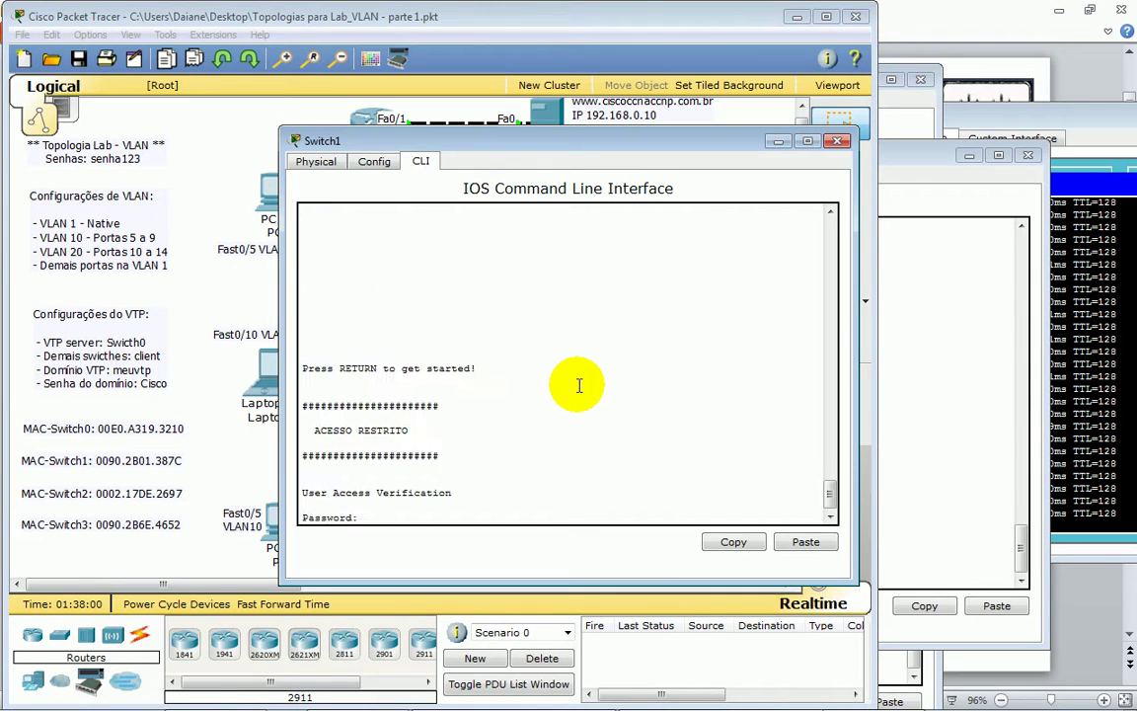
pyautogui.press('Return')
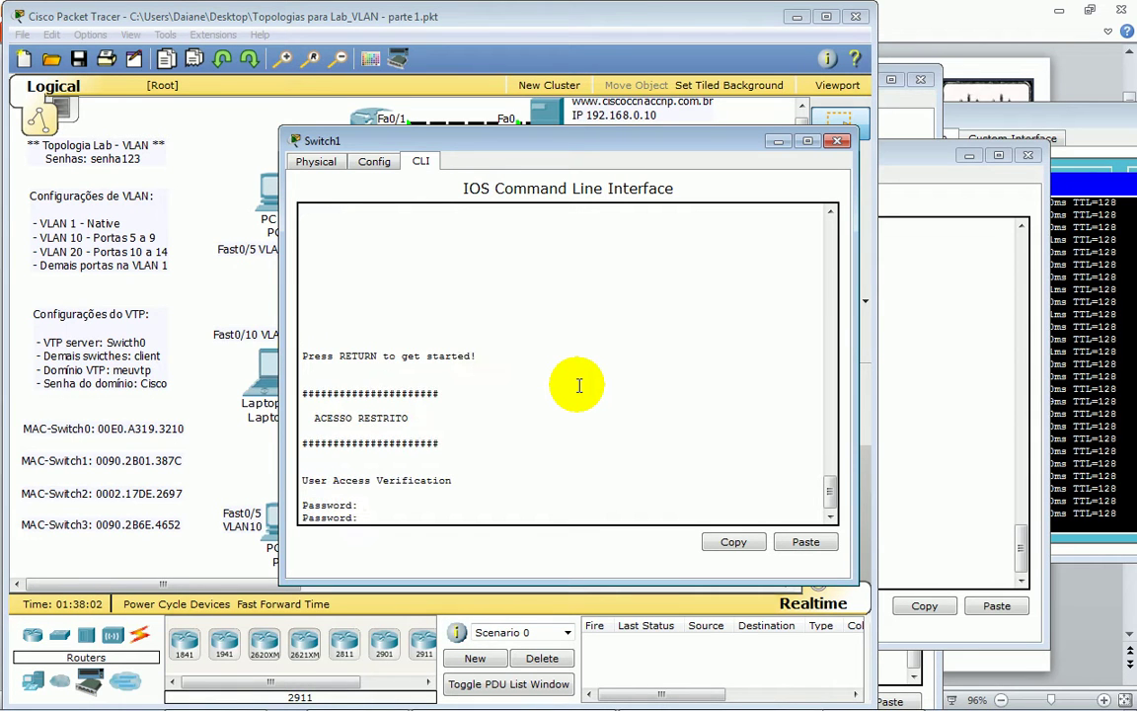
pyautogui.press('Return')
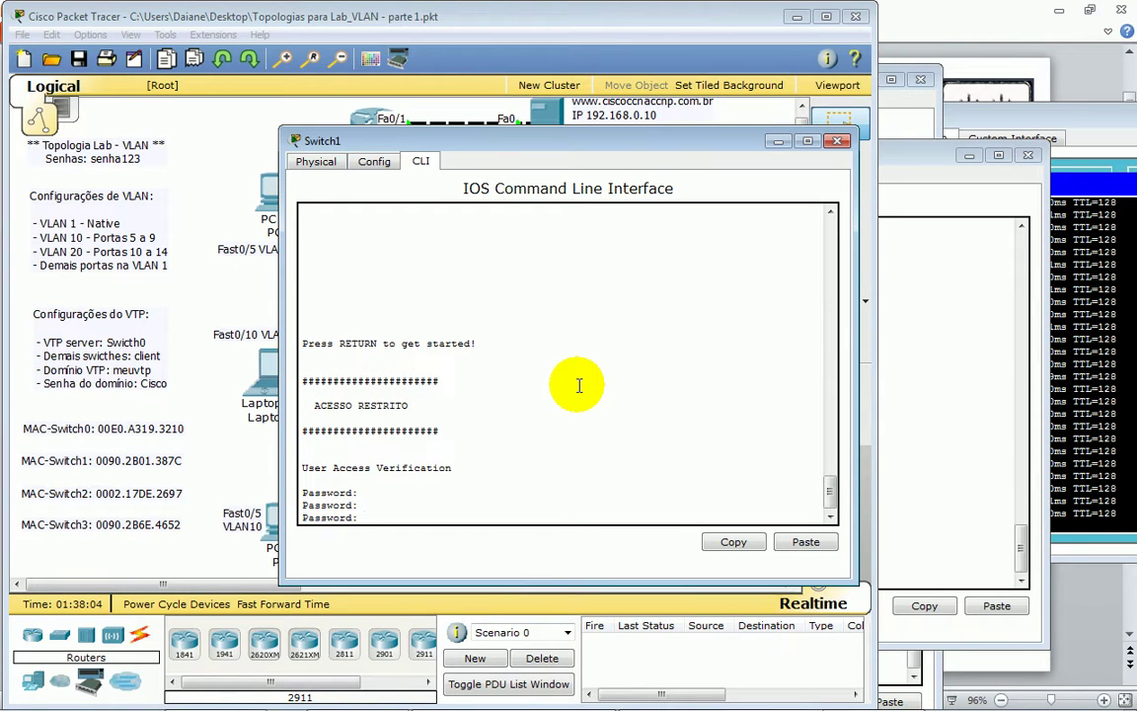
pyautogui.write('senha123')
pyautogui.press('Return')
pyautogui.press('Return')
pyautogui.write('en')
pyautogui.press('Tab')
pyautogui.press('Return')
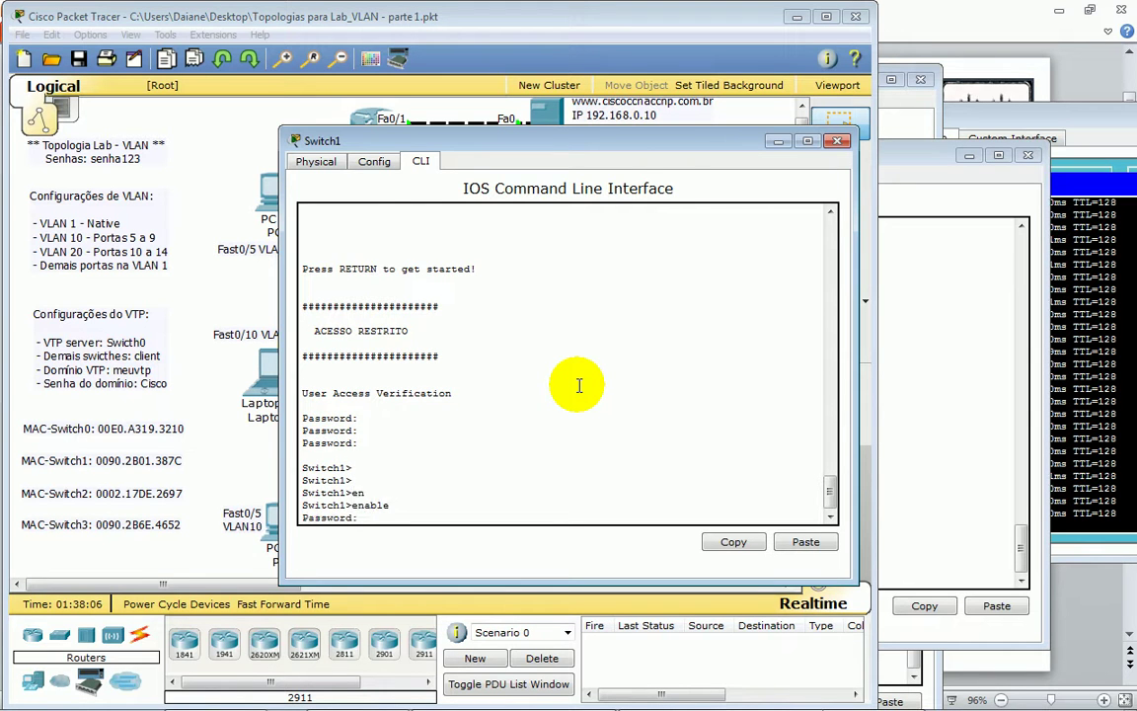
# - Run show vlan on Switch1 and mark the VLAN 1, 10 and 20 rows
pyautogui.press('Return')
pyautogui.press('Return')
pyautogui.press('Return')
pyautogui.press('Return')
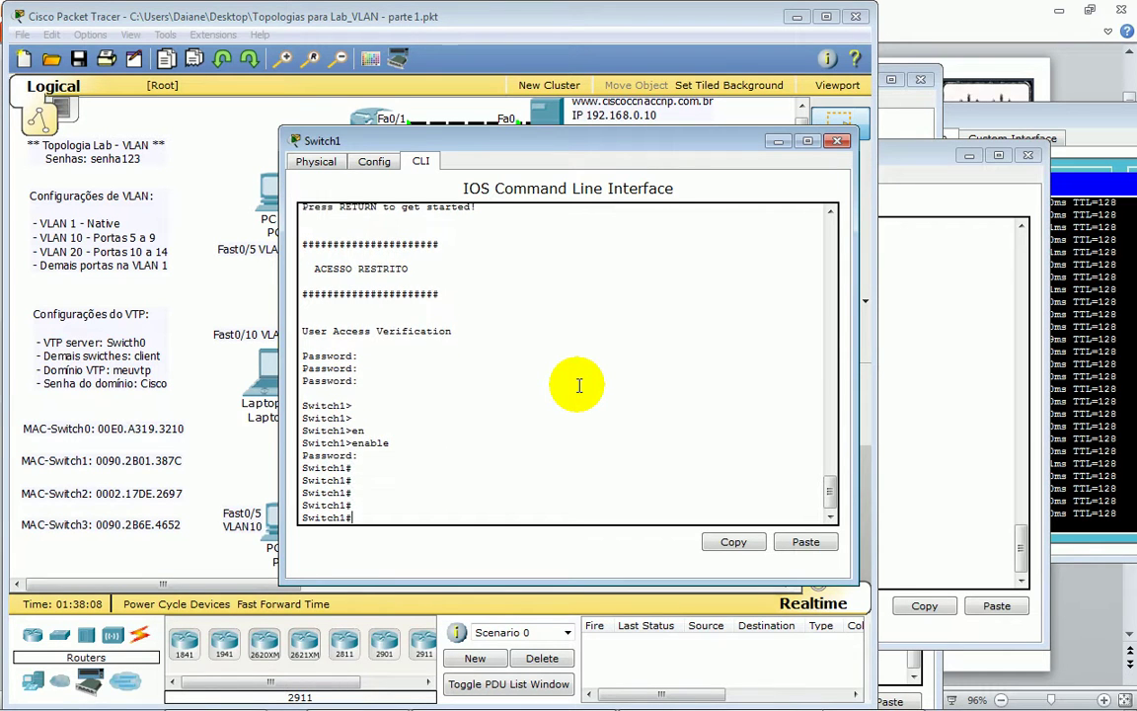
pyautogui.write('sh')
pyautogui.press('Tab')
pyautogui.write('vl')
pyautogui.press('Tab')
pyautogui.press('Return')
pyautogui.press('Return')
pyautogui.press('Return')
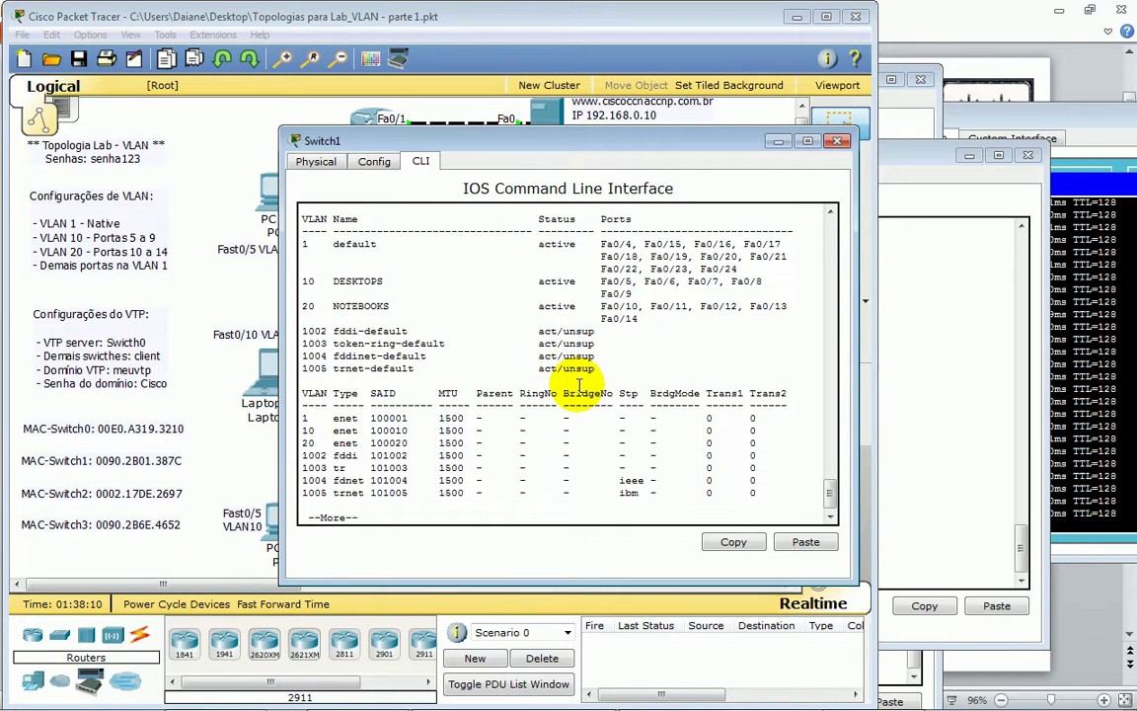
pyautogui.moveTo(302, 241); pyautogui.dragTo(648, 320)
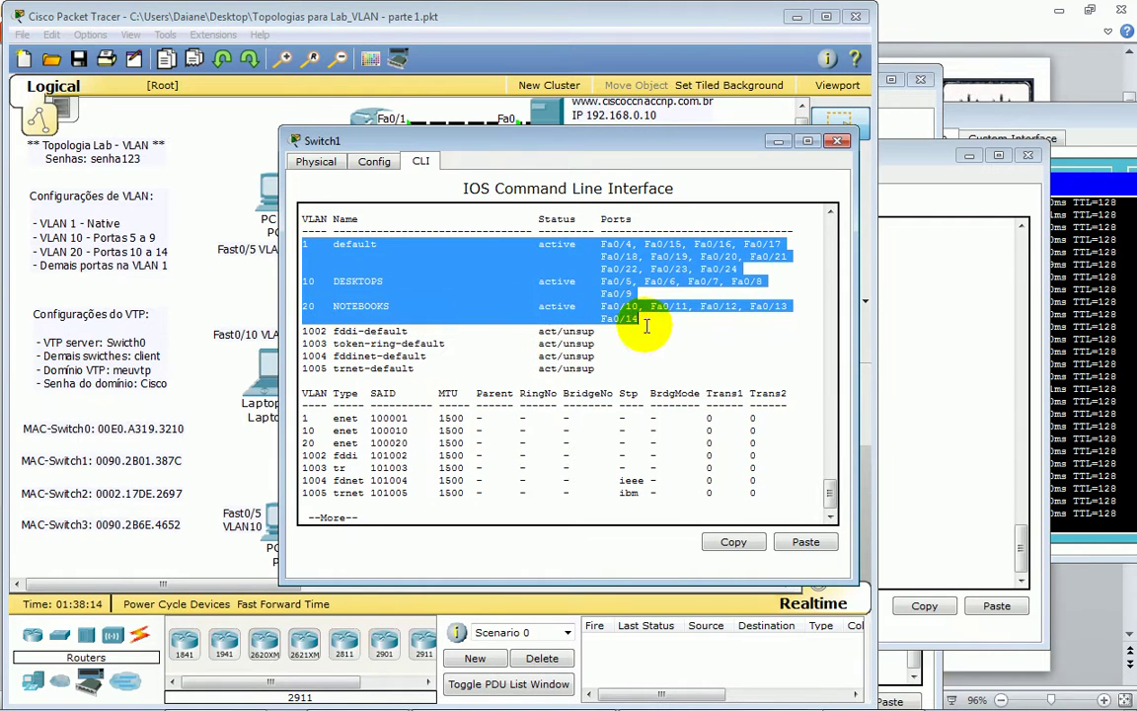
pyautogui.click(659, 383)
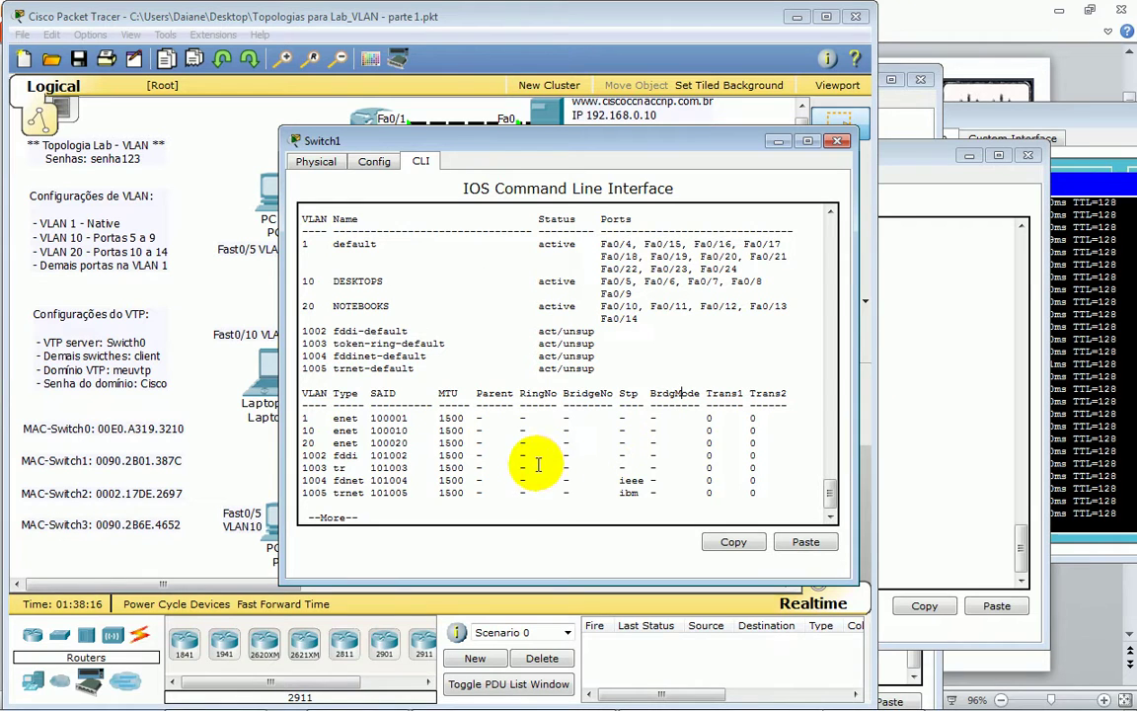
# - Finish the VLAN listing on Switch1 and enter global configuration mode with conf t
pyautogui.press('space')
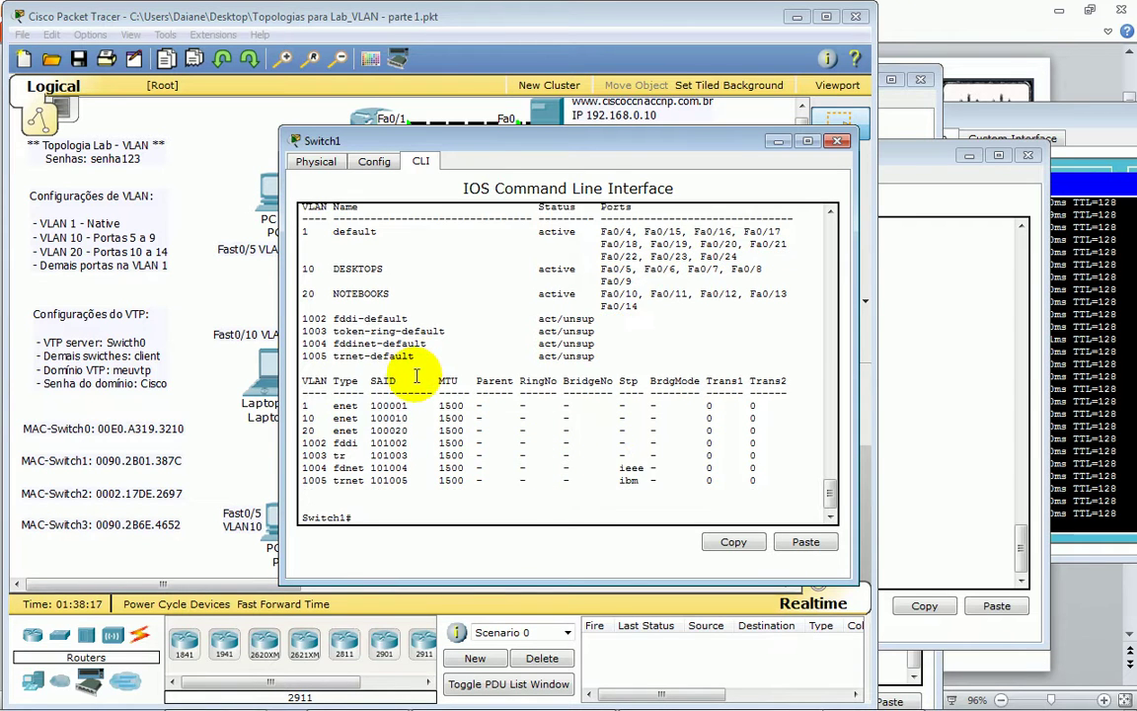
pyautogui.press('Return')
pyautogui.press('Return')
pyautogui.press('Return')
pyautogui.write('conf t')
pyautogui.press('Return')
pyautogui.press('Return')
pyautogui.press('Return')
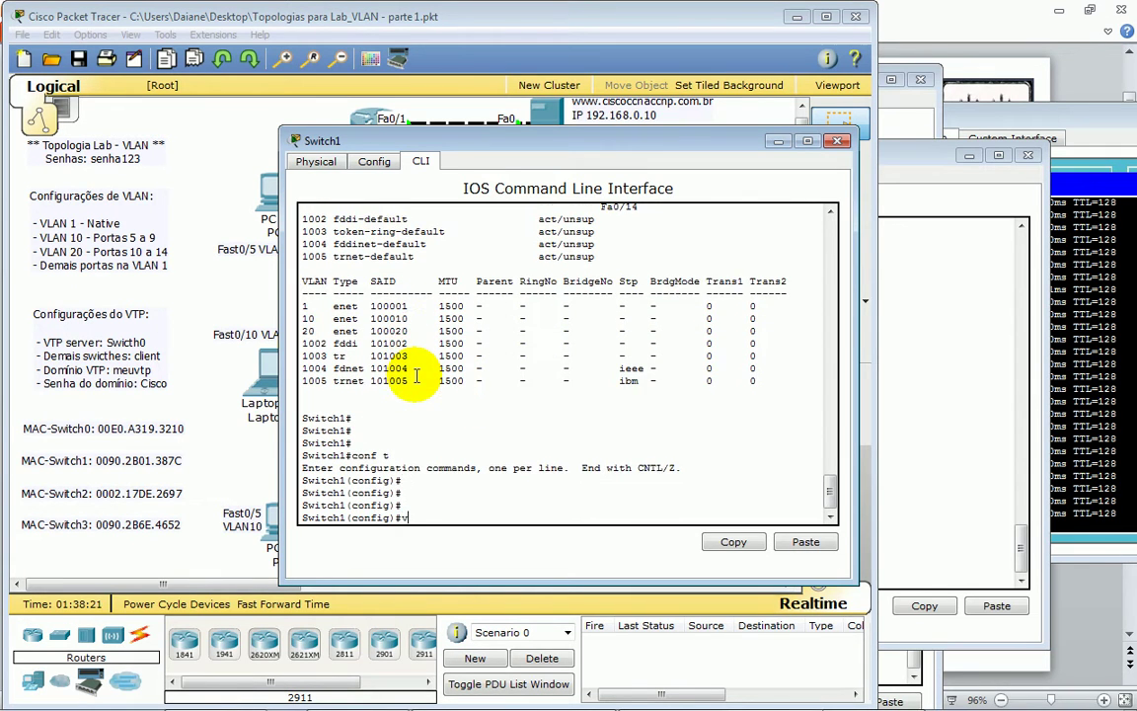
pyautogui.press('Return')
# - Set VTP version 2 on Switch1, noting that version 2 is already in effect
pyautogui.write('vp')
pyautogui.press('Tab')
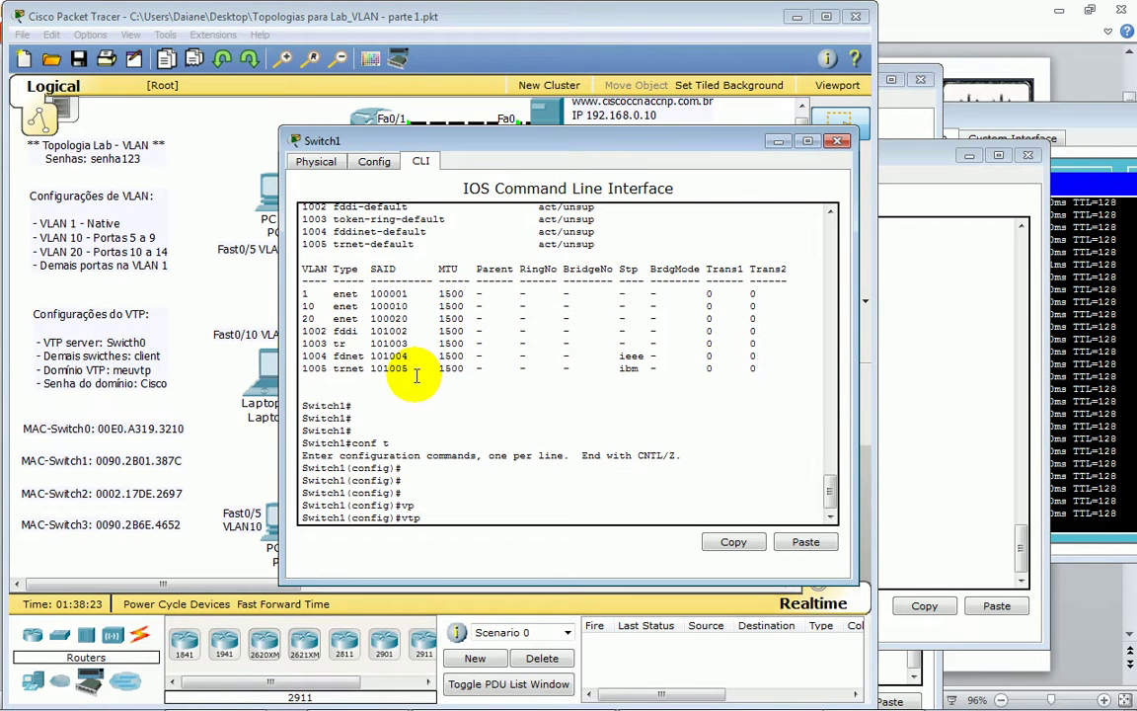
pyautogui.write('vtp vers')
pyautogui.press('Tab')
pyautogui.write('2')
pyautogui.press('Return')
pyautogui.press('Return')
pyautogui.press('Return')
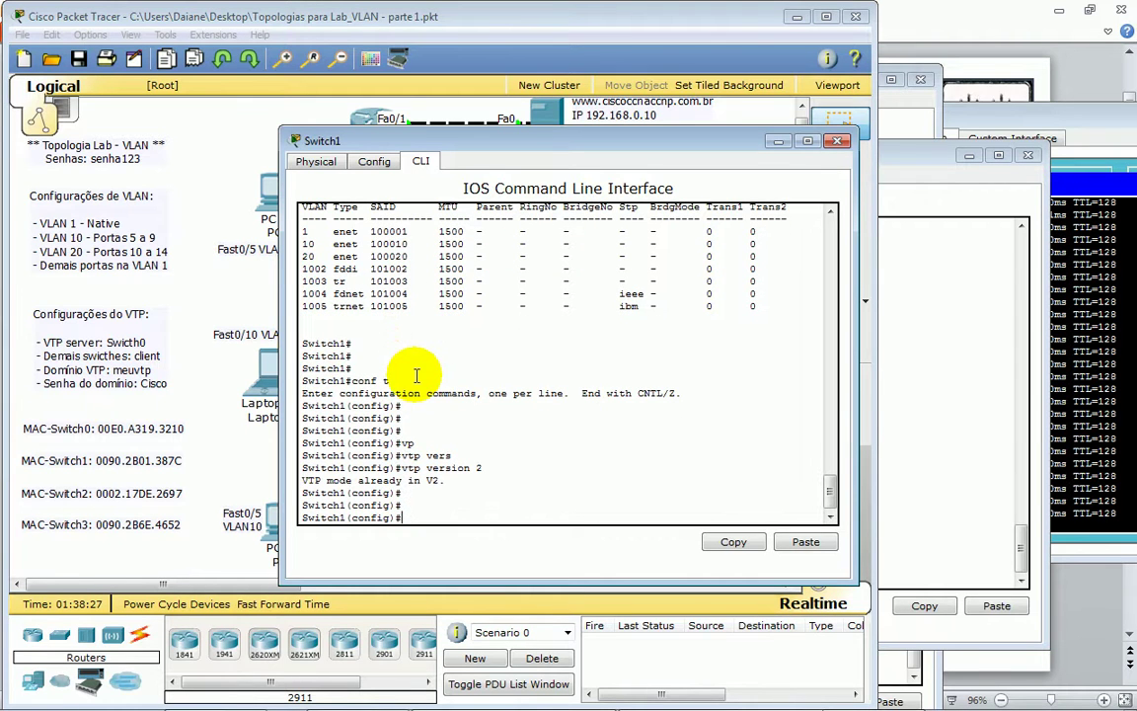
pyautogui.moveTo(327, 480); pyautogui.dragTo(447, 481)
pyautogui.click(465, 517)
# - Put Switch1 in VTP domain estudenetwork.net and set its VTP mode to client
pyautogui.write('vtp')
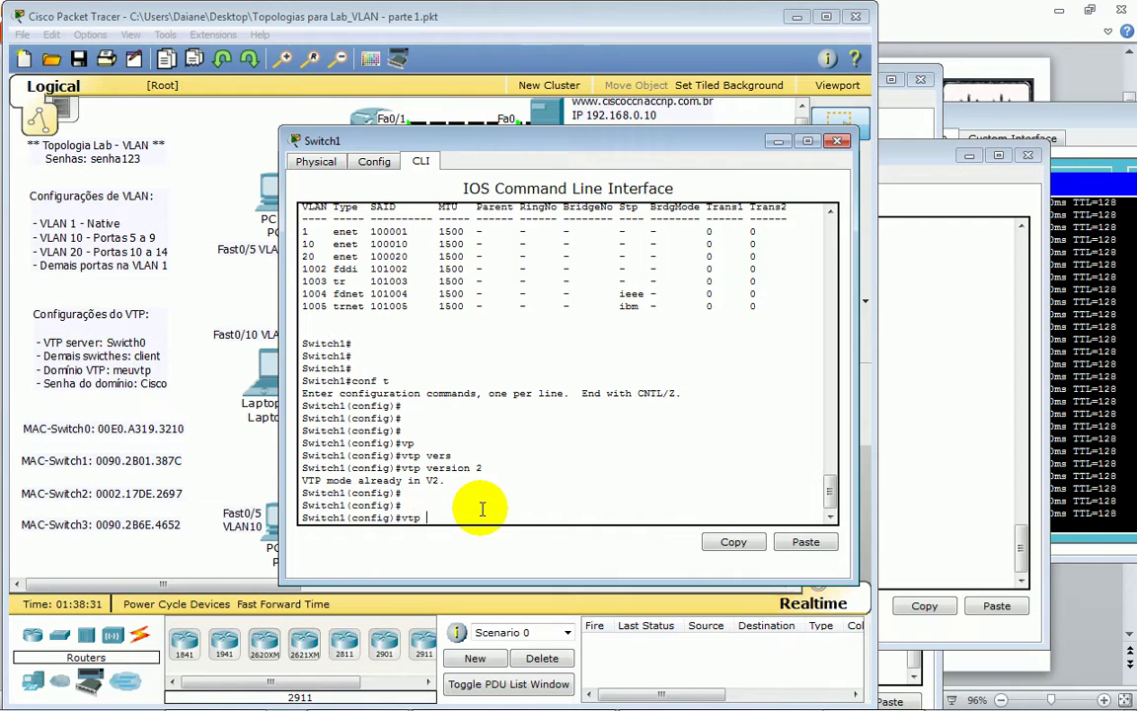
pyautogui.write(' dom')
pyautogui.press('Tab')
pyautogui.write('me')
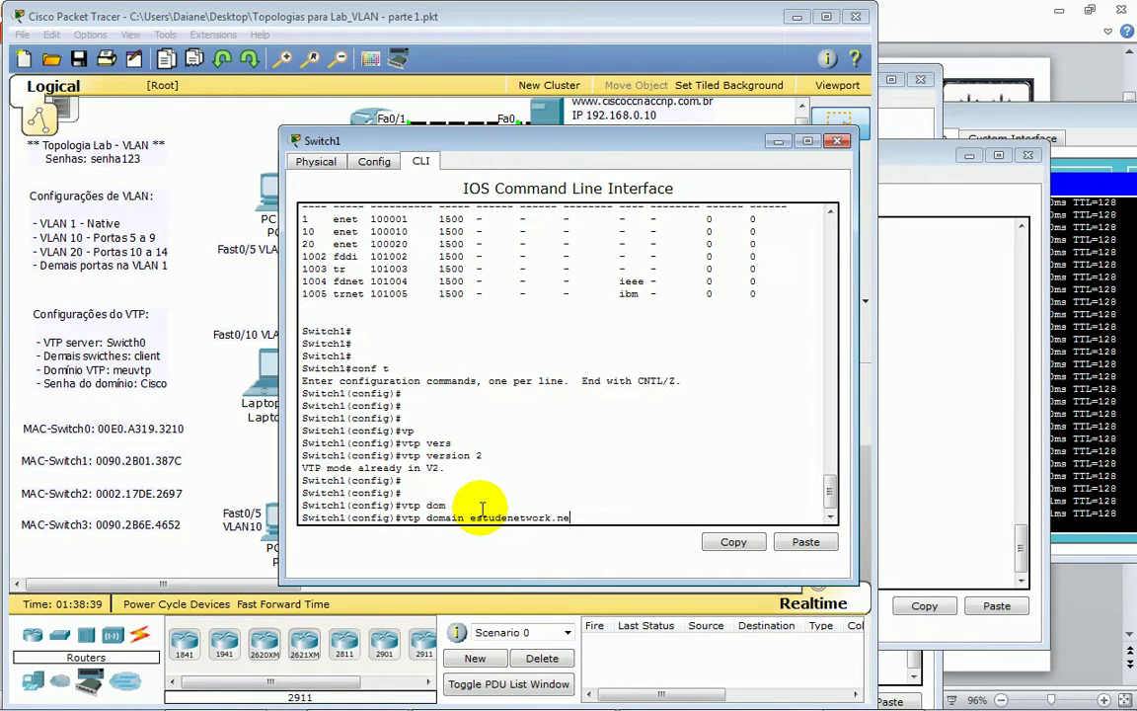
pyautogui.press('Return')
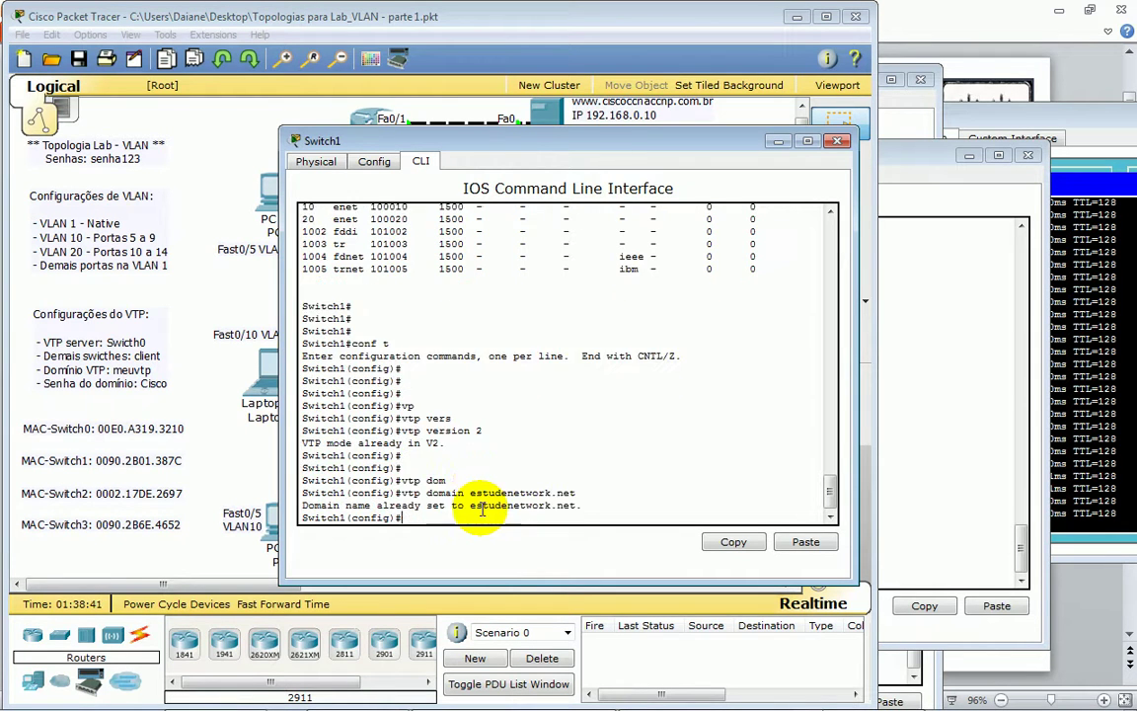
pyautogui.press('Return')
pyautogui.press('Return')
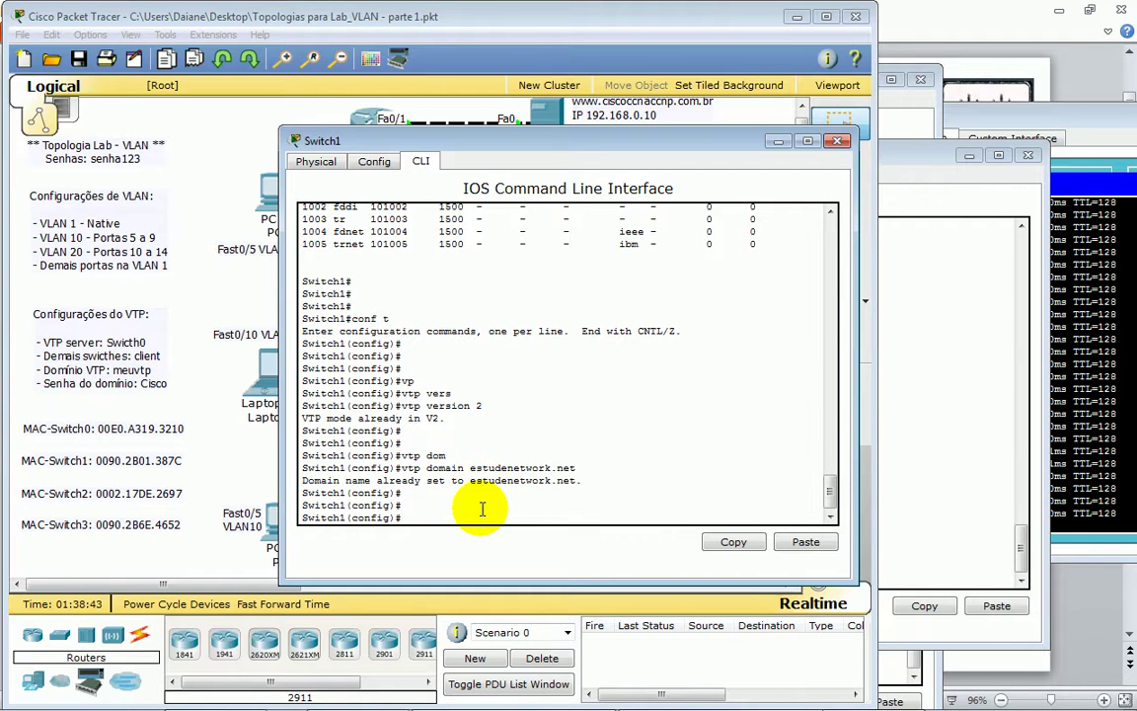
pyautogui.write('vtp')
pyautogui.press('Tab')
pyautogui.write('mo')
pyautogui.press('Tab')
pyautogui.write('cli')
pyautogui.press('Tab')
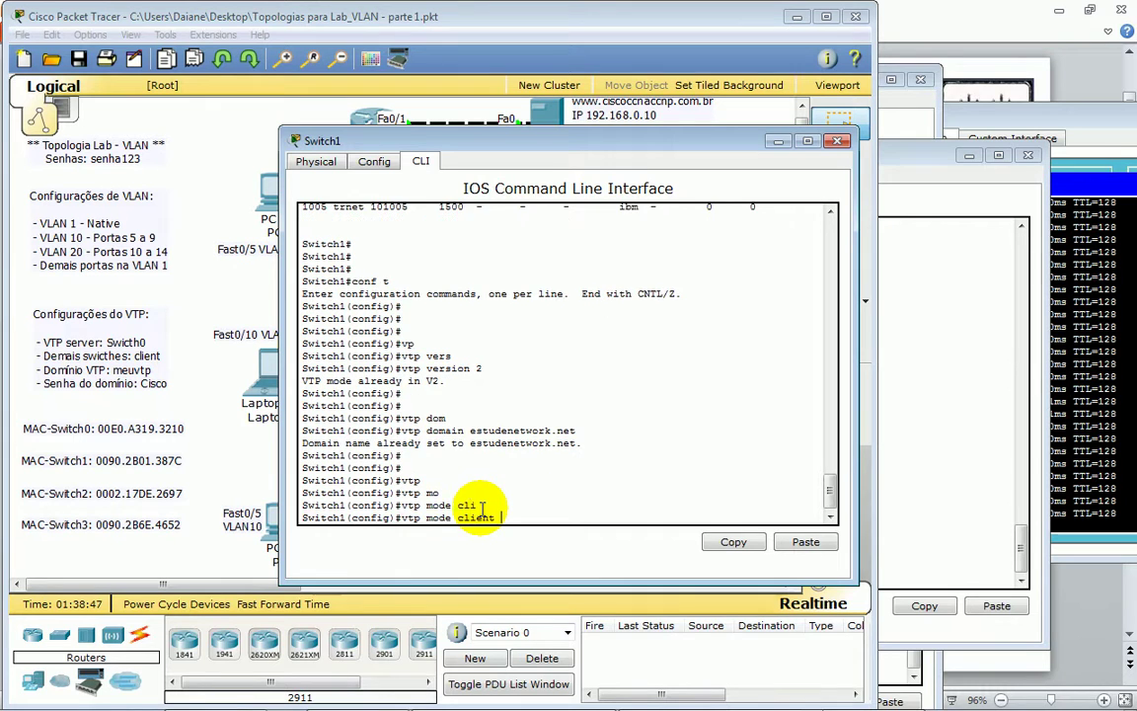
pyautogui.press('Return')
pyautogui.press('Return')
pyautogui.press('Return')
pyautogui.press('Return')
pyautogui.press('Return')
pyautogui.press('Return')
pyautogui.press('Return')
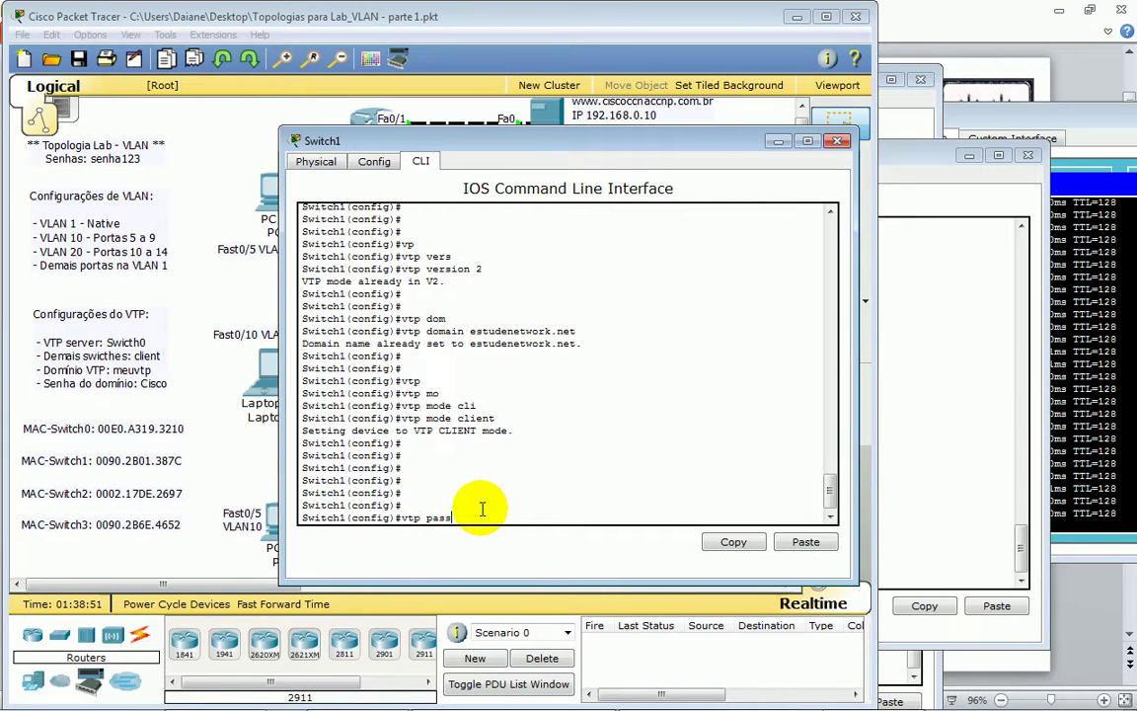
# - Set the VTP domain password on Switch1 and leave configuration mode
pyautogui.write('vtp pass')
pyautogui.press('Tab')
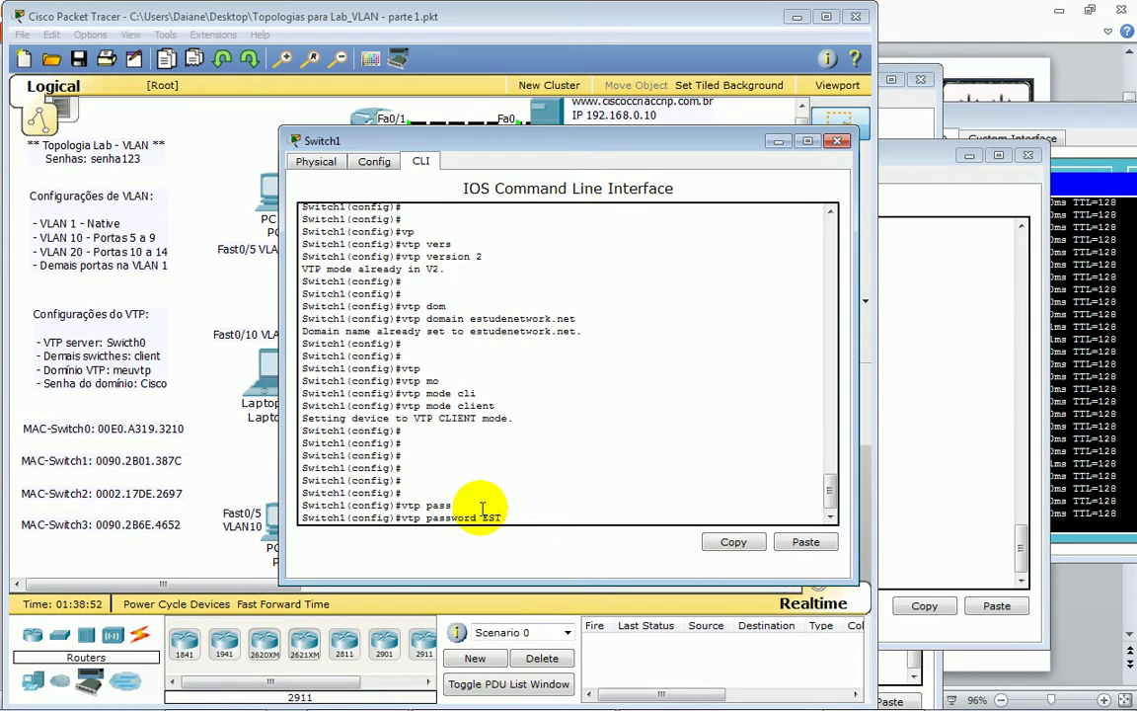
pyautogui.press('Return')
pyautogui.press('Return')
pyautogui.press('Return')
pyautogui.press('Return')
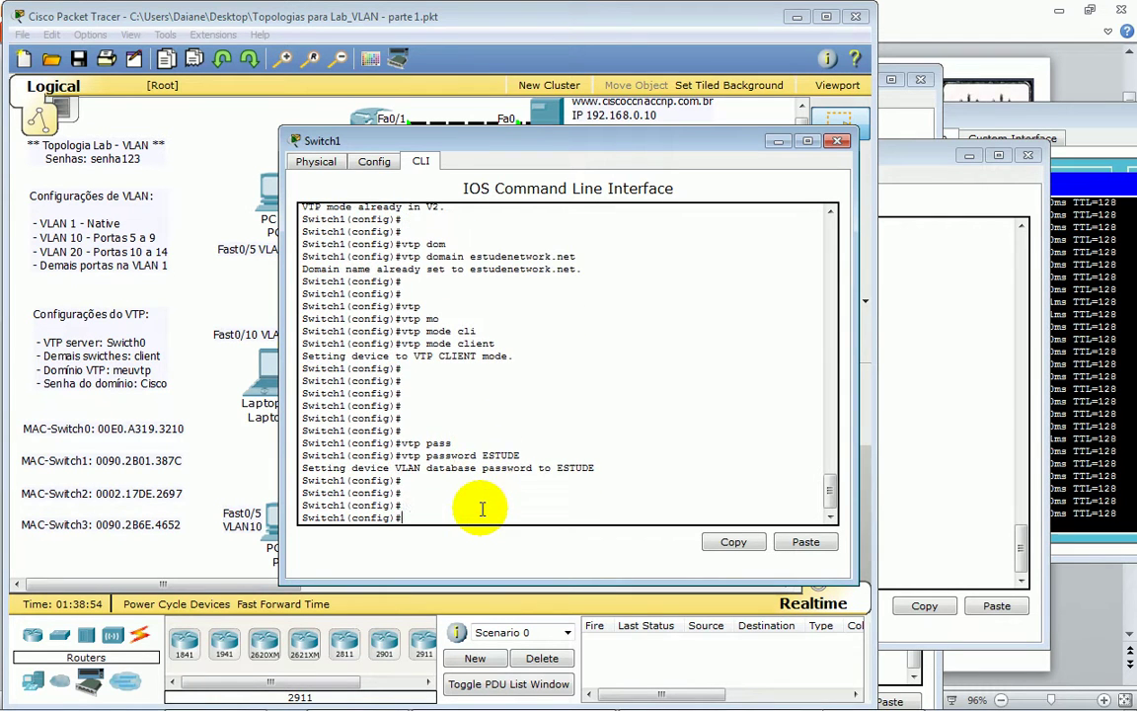
pyautogui.hotkey('ctrl', 'z')
# - Run show vlan and point out the newly learned VLANs 40 through 80
pyautogui.press('Return')
pyautogui.press('Return')
pyautogui.press('Return')
pyautogui.press('Return')
pyautogui.write('SHow V')
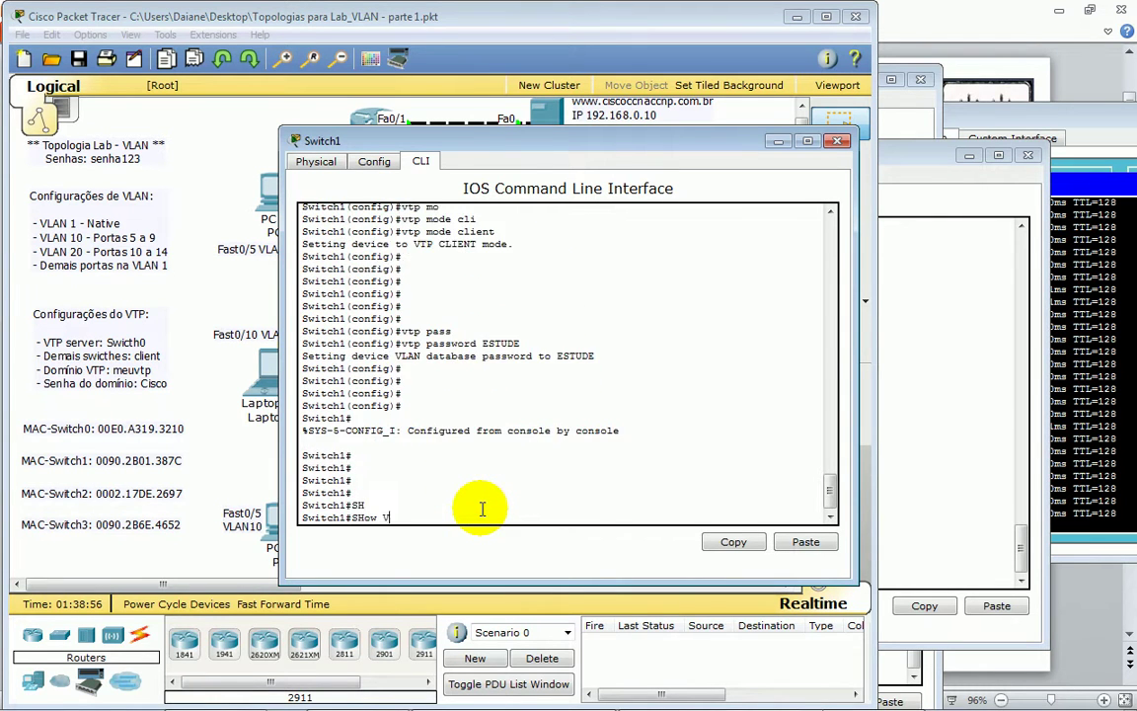
pyautogui.press('Tab')
pyautogui.write('VL')
pyautogui.press('Tab')
pyautogui.press('Return')
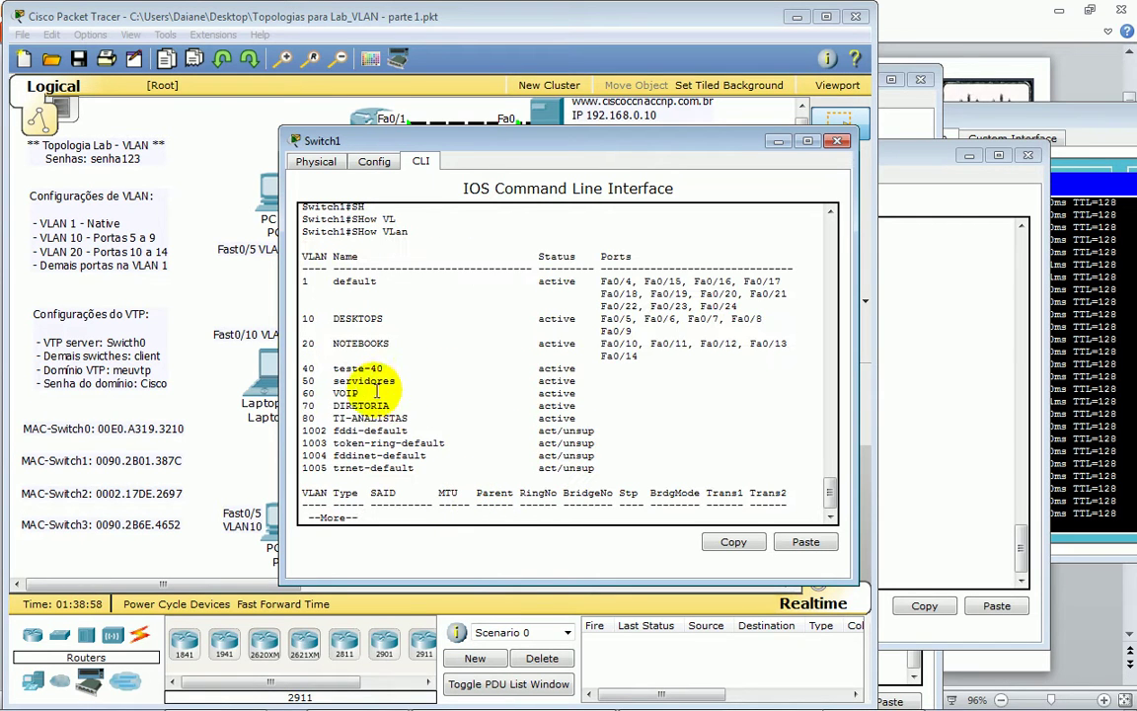
pyautogui.moveTo(307, 367); pyautogui.dragTo(600, 423)
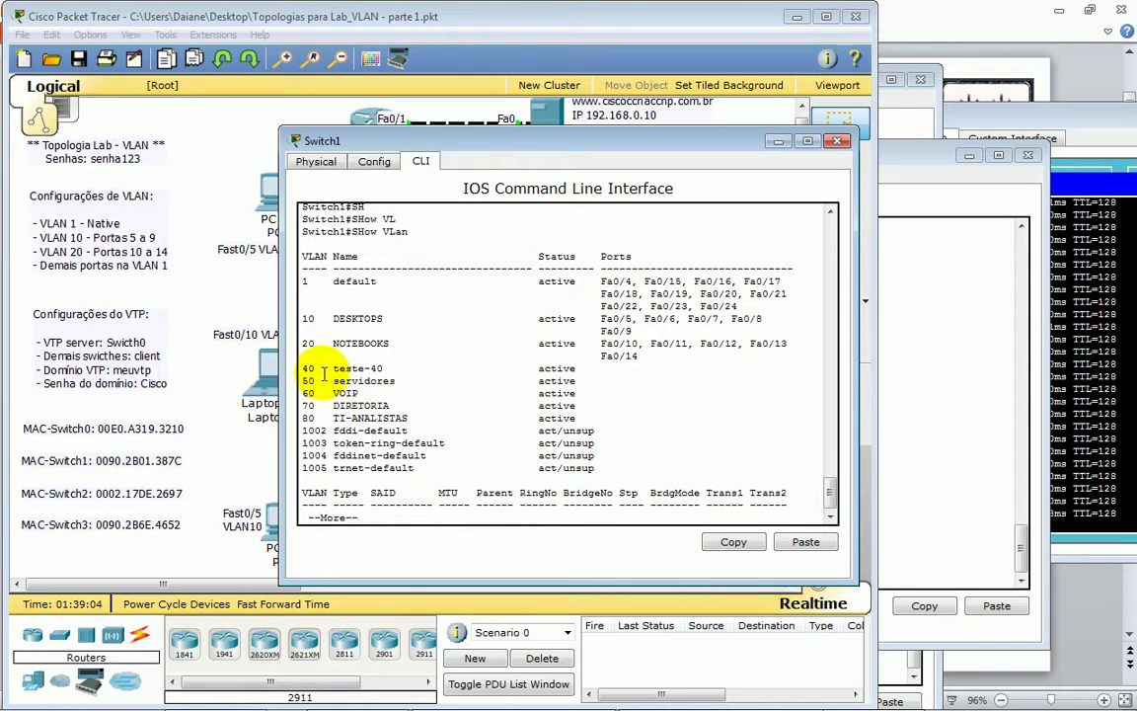
# - Open Switch2's command line and bring up a fresh prompt
pyautogui.click(237, 293)
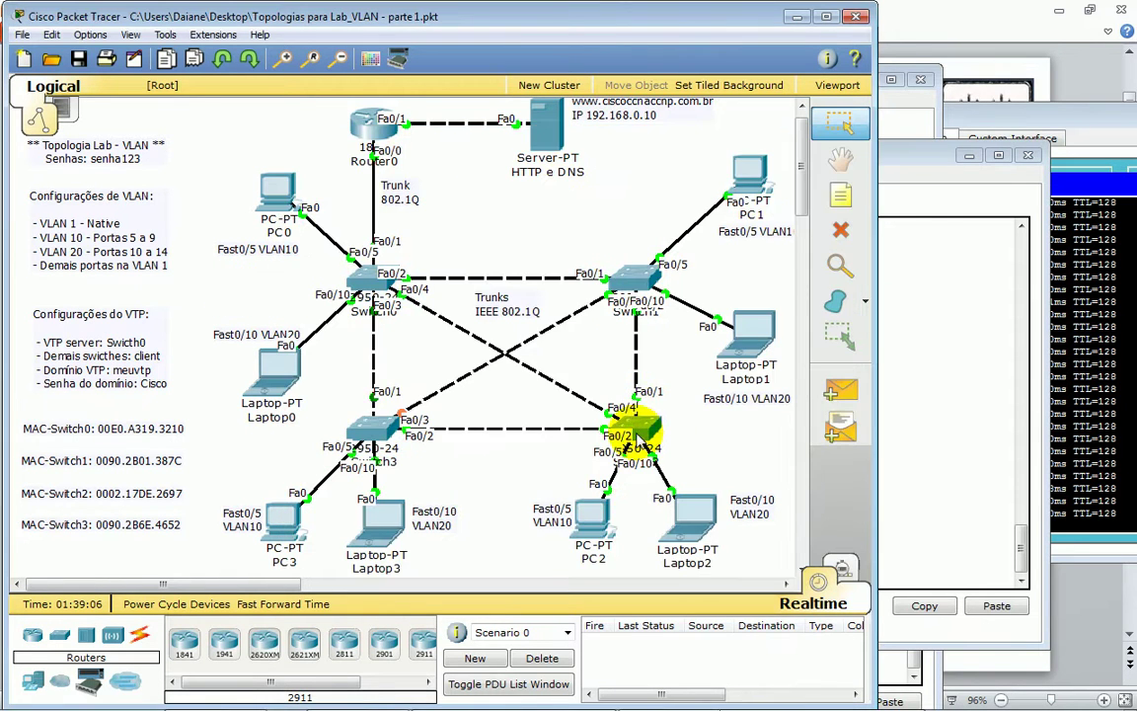
pyautogui.click(635, 427)
pyautogui.click(619, 582)
pyautogui.press('Return')
pyautogui.press('Return')
pyautogui.press('Return')
pyautogui.press('Return')
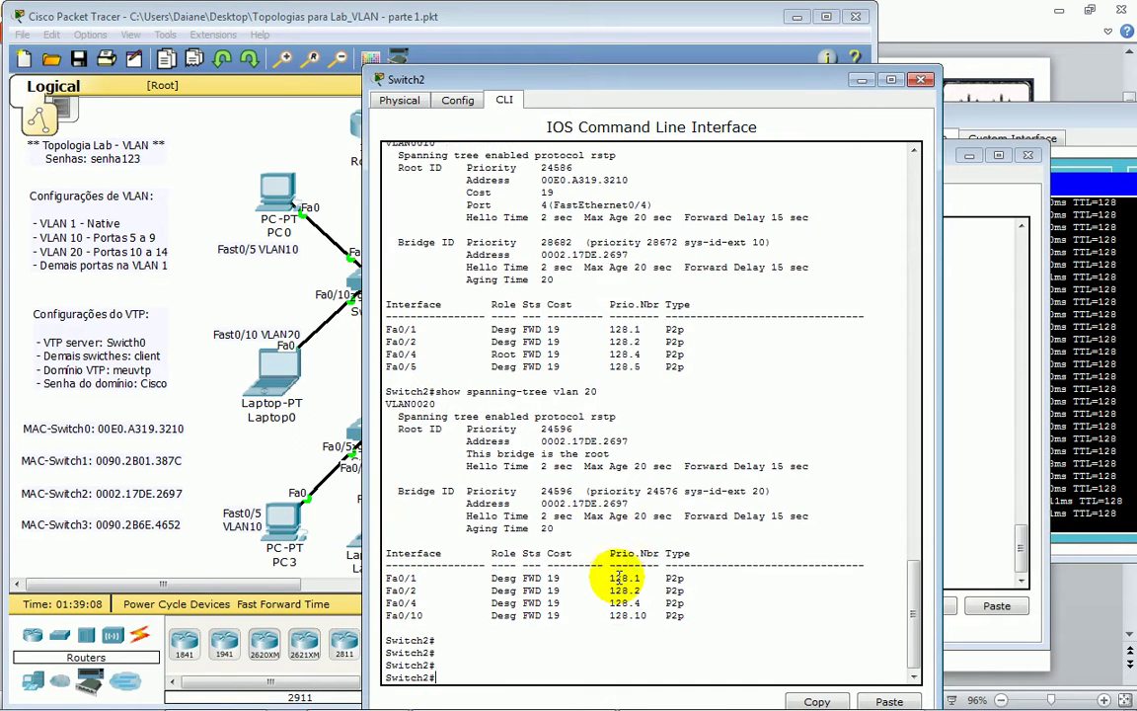
# - Add a CONF T line below desc NOTEBOOKS in the Notepad command notes
pyautogui.hotkey('alt', 'Tab')
pyautogui.hotkey('alt', 'Tab')
pyautogui.moveTo(635, 702)
pyautogui.click(745, 701)
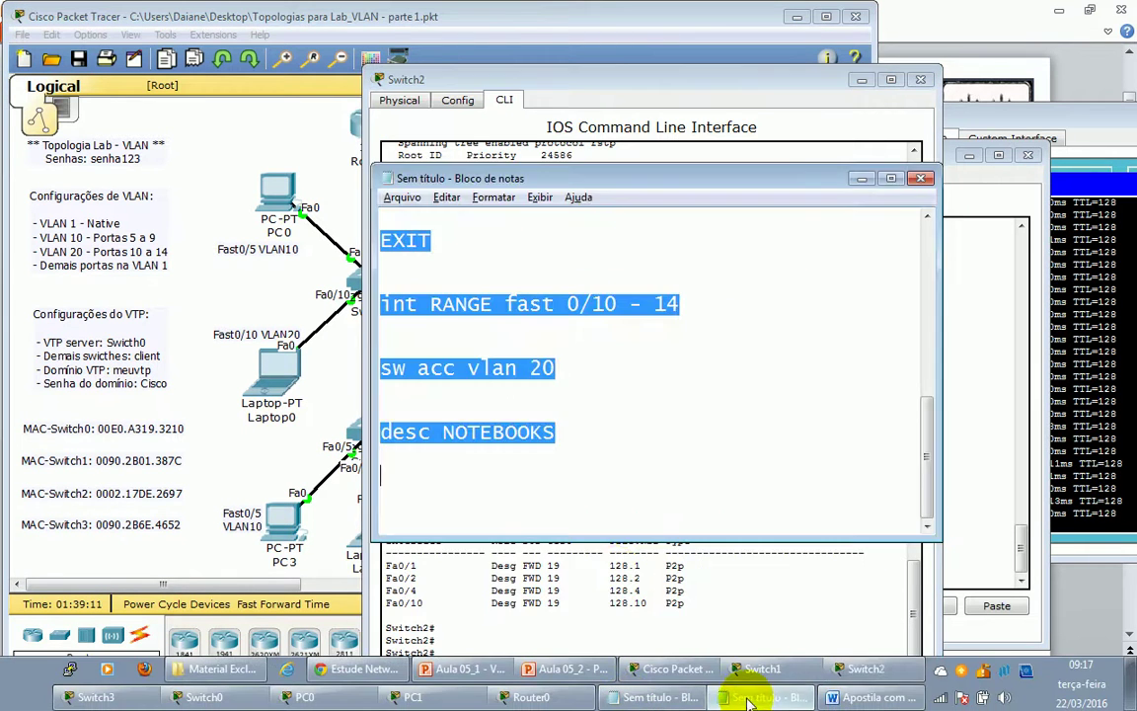
pyautogui.click(525, 464)
pyautogui.press('Return')
pyautogui.press('Return')
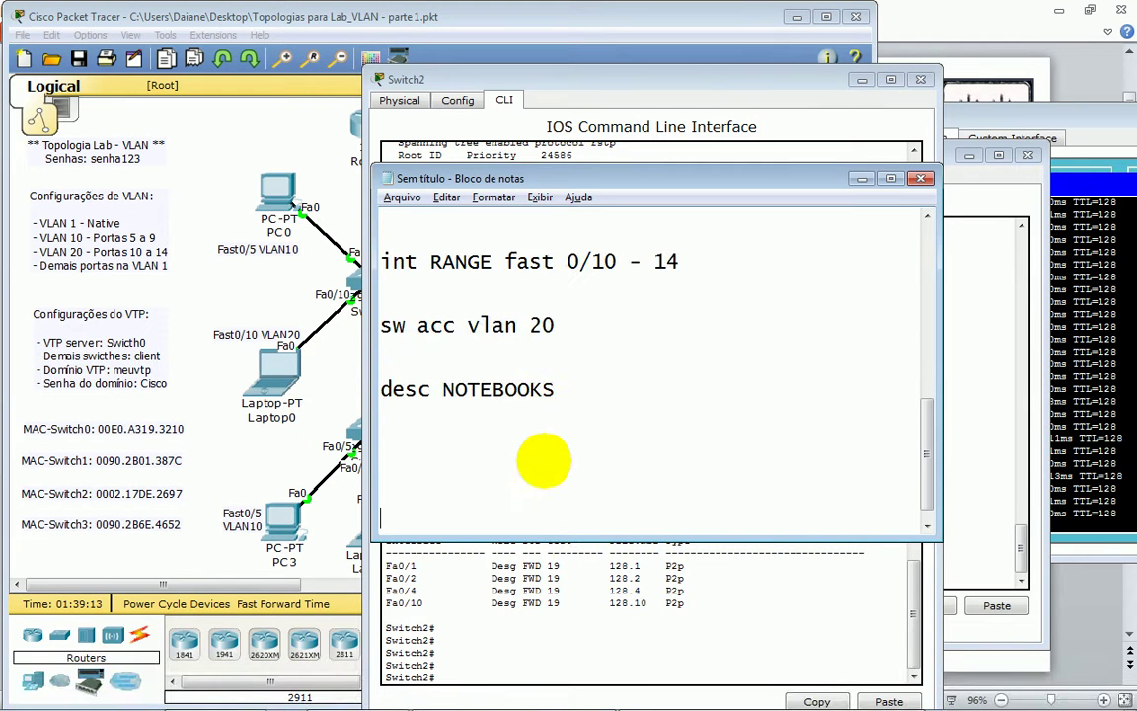
pyautogui.write('co')
pyautogui.press('BackSpace')
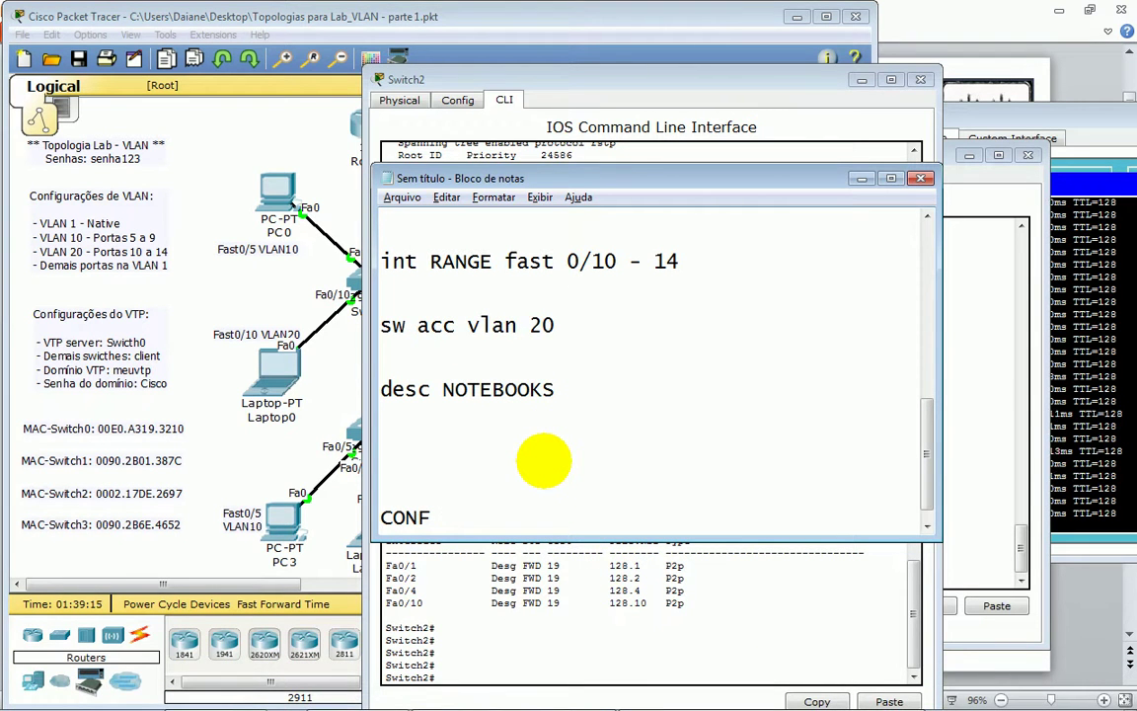
pyautogui.write('t')
pyautogui.press('BackSpace')
pyautogui.press('BackSpace')
pyautogui.press('BackSpace')
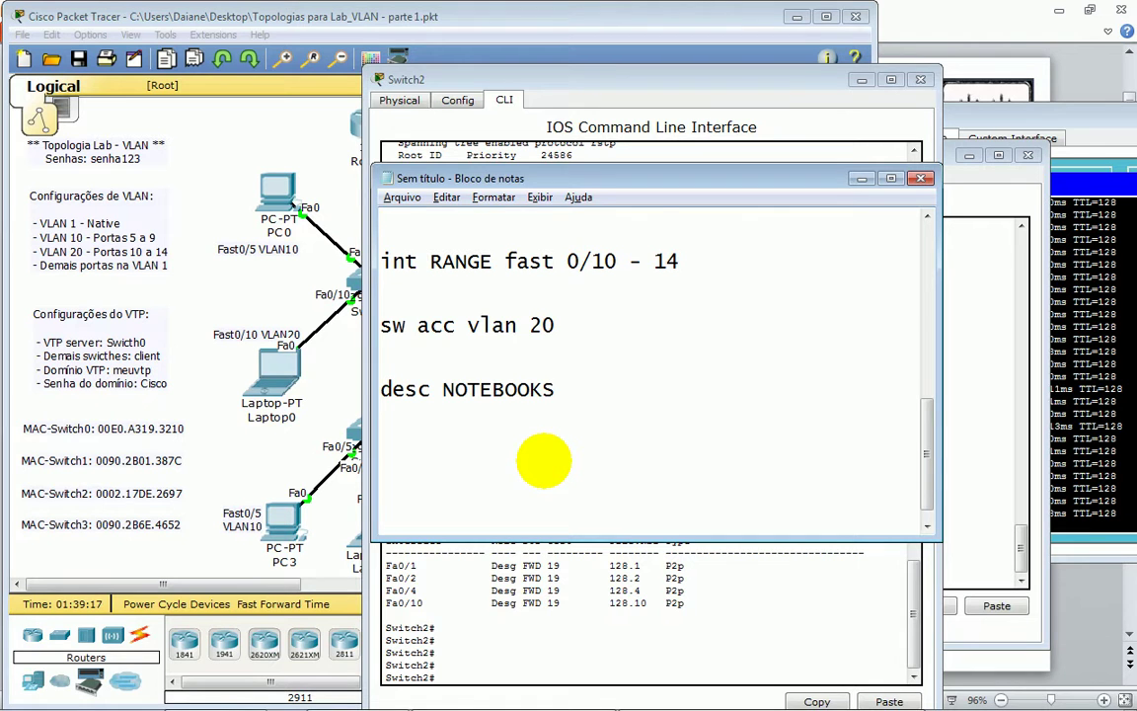
pyautogui.write('CONF T')
pyautogui.hotkey('alt', 'Tab')
# - Run show running-config in the console window currently in front
pyautogui.click(334, 284)
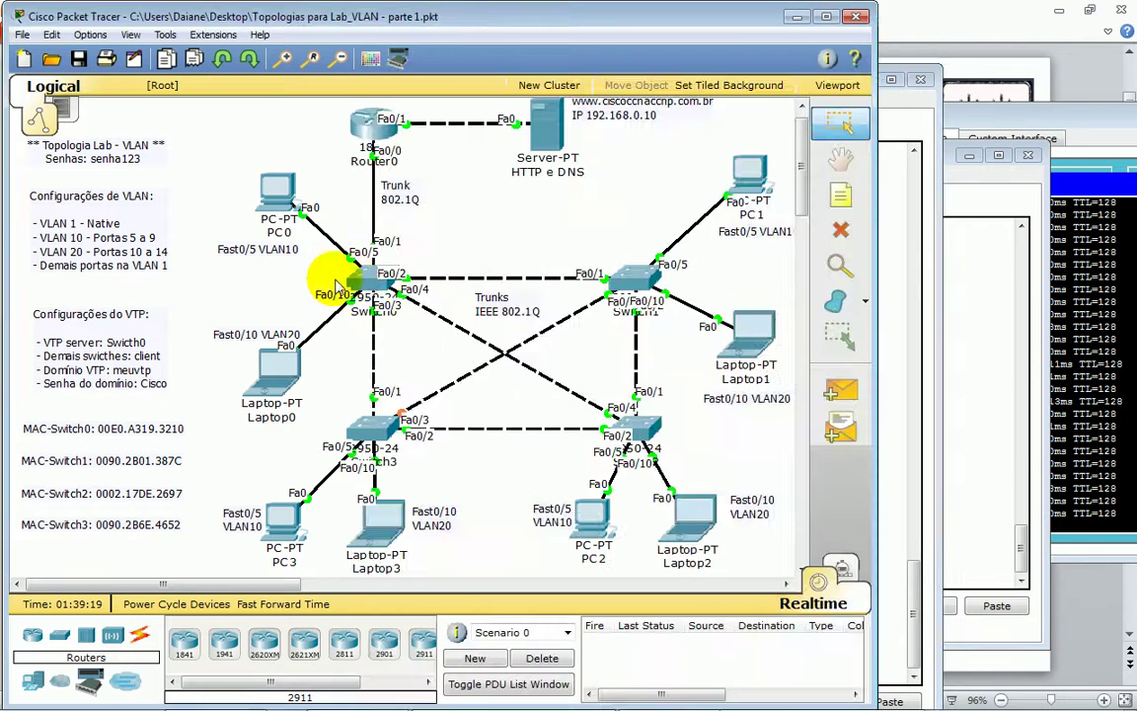
pyautogui.write('SH')
pyautogui.press('Tab')
pyautogui.write('RUN')
pyautogui.press('Tab')
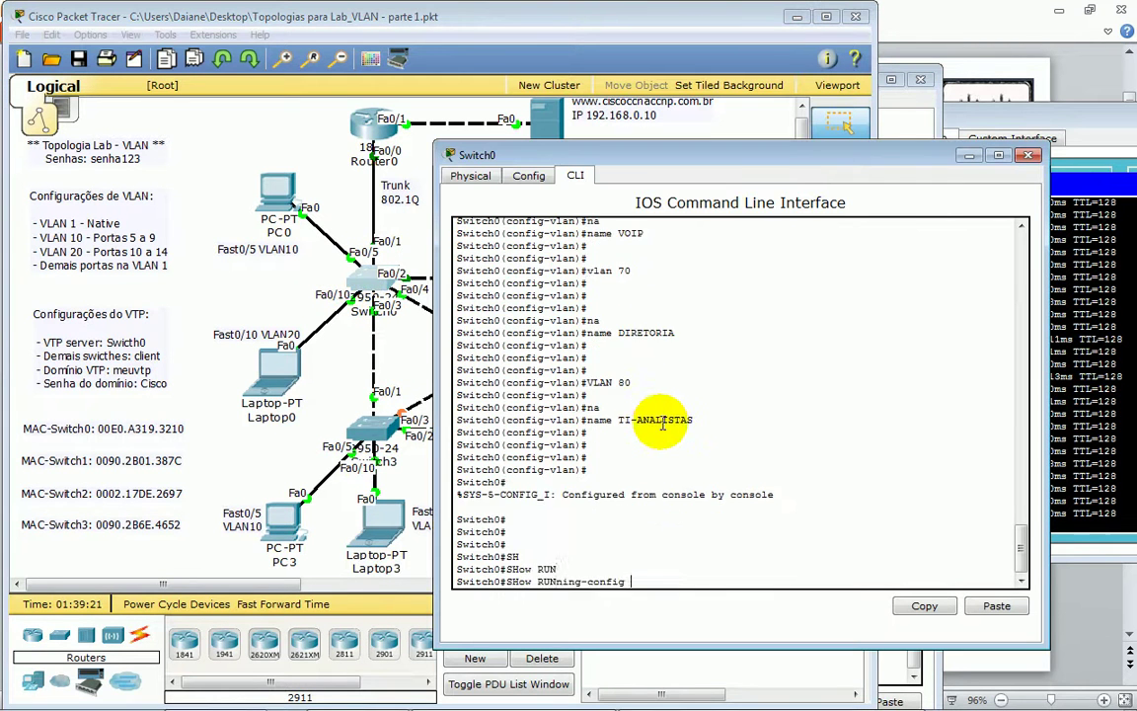
pyautogui.press('Return')
pyautogui.hotkey('alt', 'Tab')
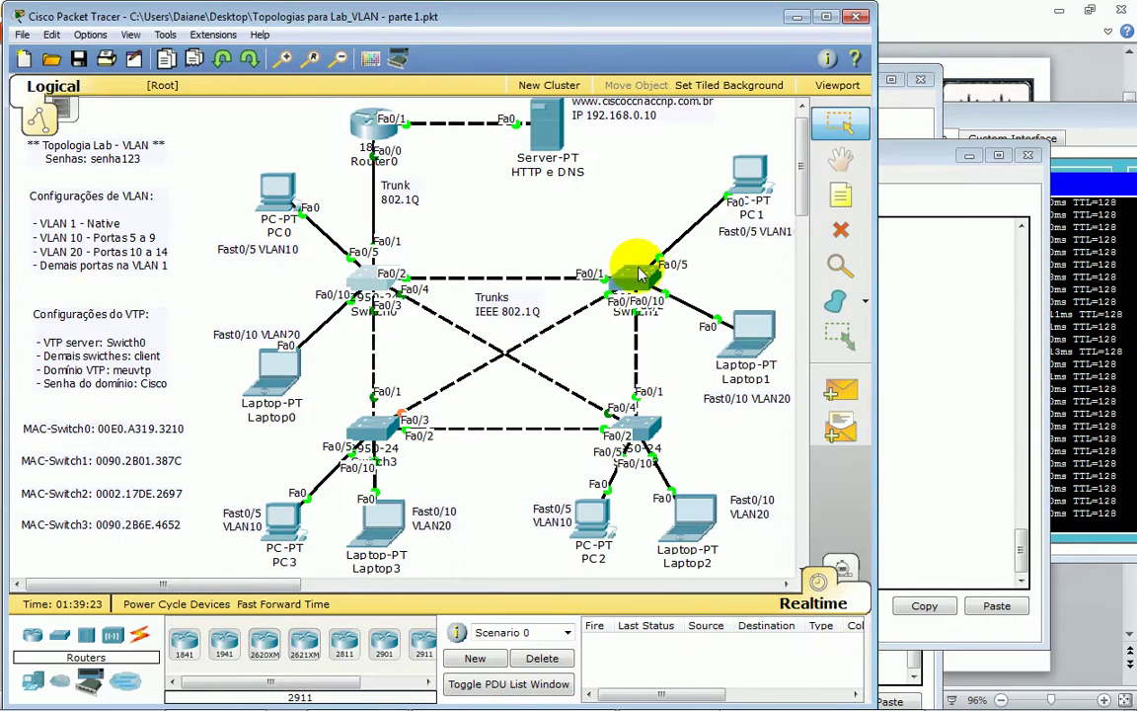
# - Open Switch1's command line and correct a mistyped show run attempt
pyautogui.click(640, 274)
pyautogui.write('SH')
pyautogui.press('Tab')
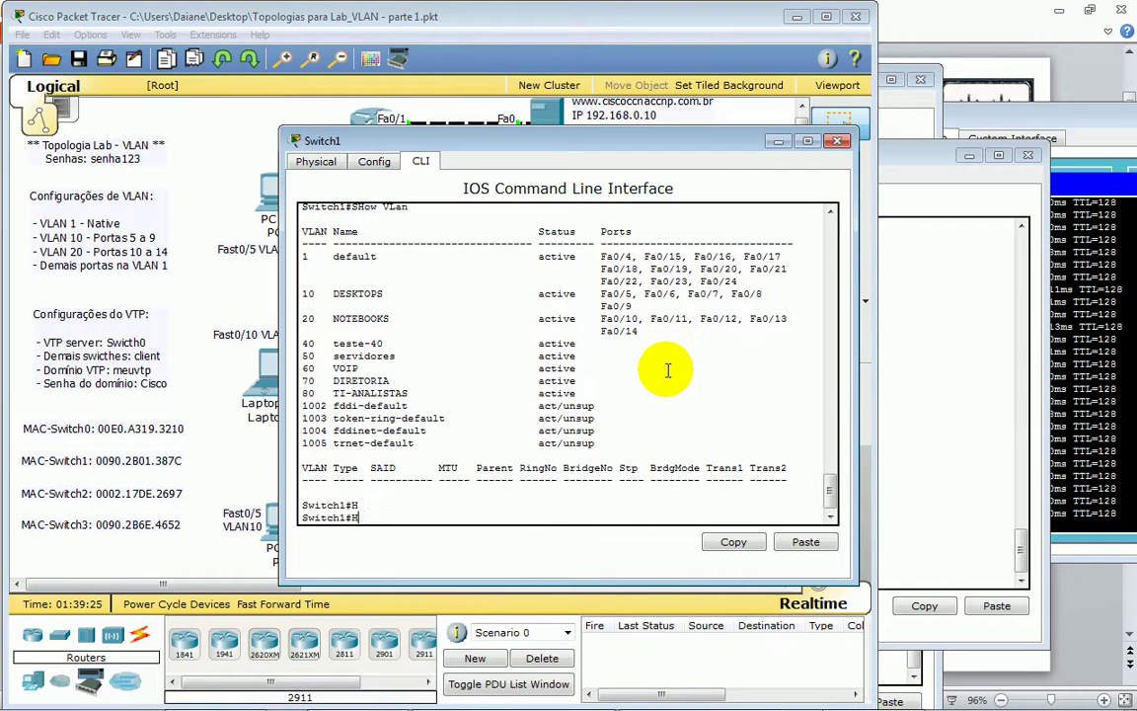
pyautogui.write('RUN')
pyautogui.press('Tab')
pyautogui.press('BackSpace')
pyautogui.press('BackSpace')
# - Run show running-config on Switch1 after trying out an include filter
pyautogui.write('sh')
pyautogui.press('Tab')
pyautogui.write('run')
pyautogui.press('Tab')
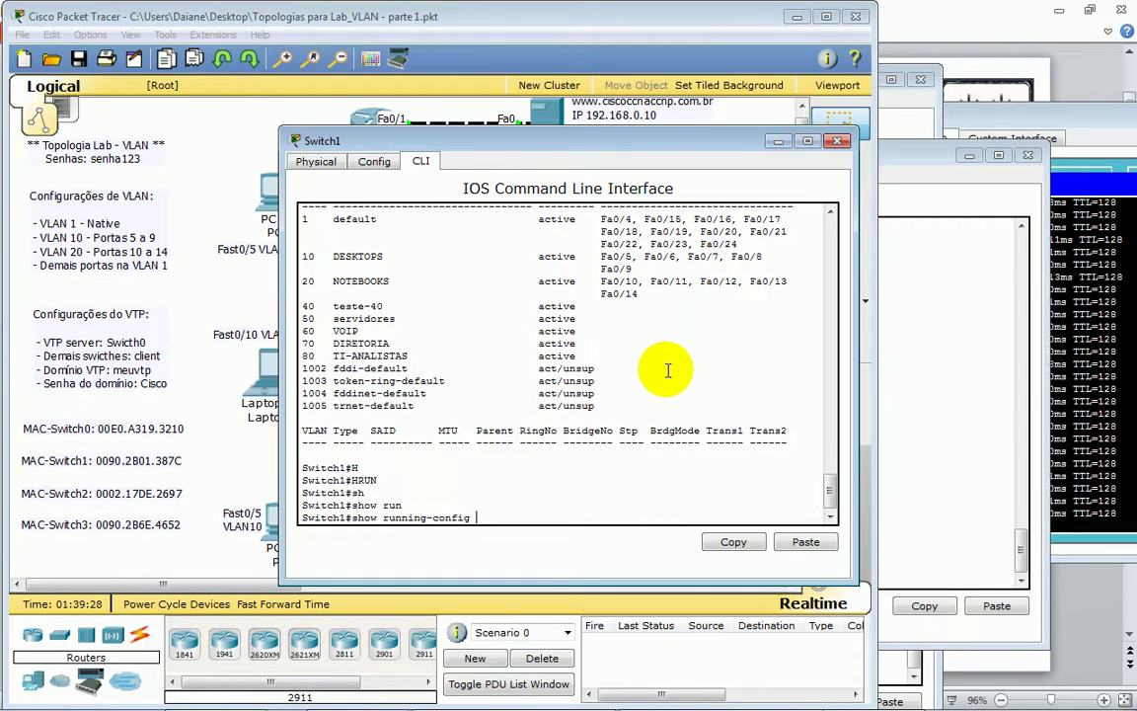
pyautogui.write('| inc')
pyautogui.press('Tab')
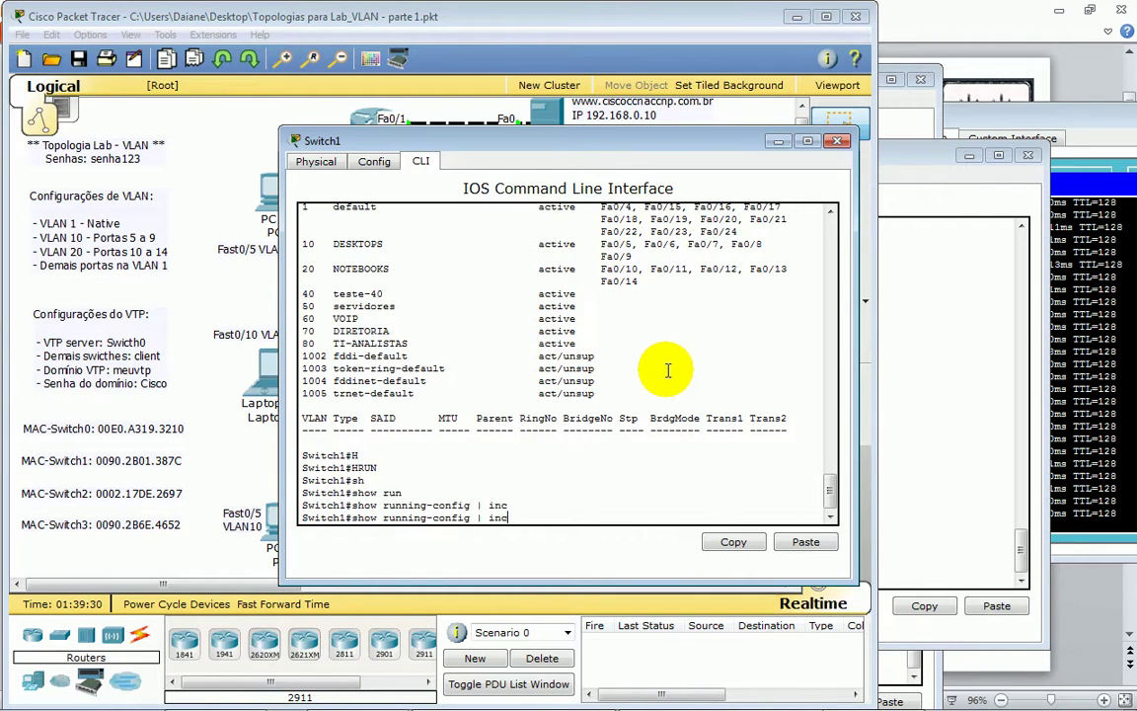
pyautogui.press('BackSpace')
pyautogui.write('?')
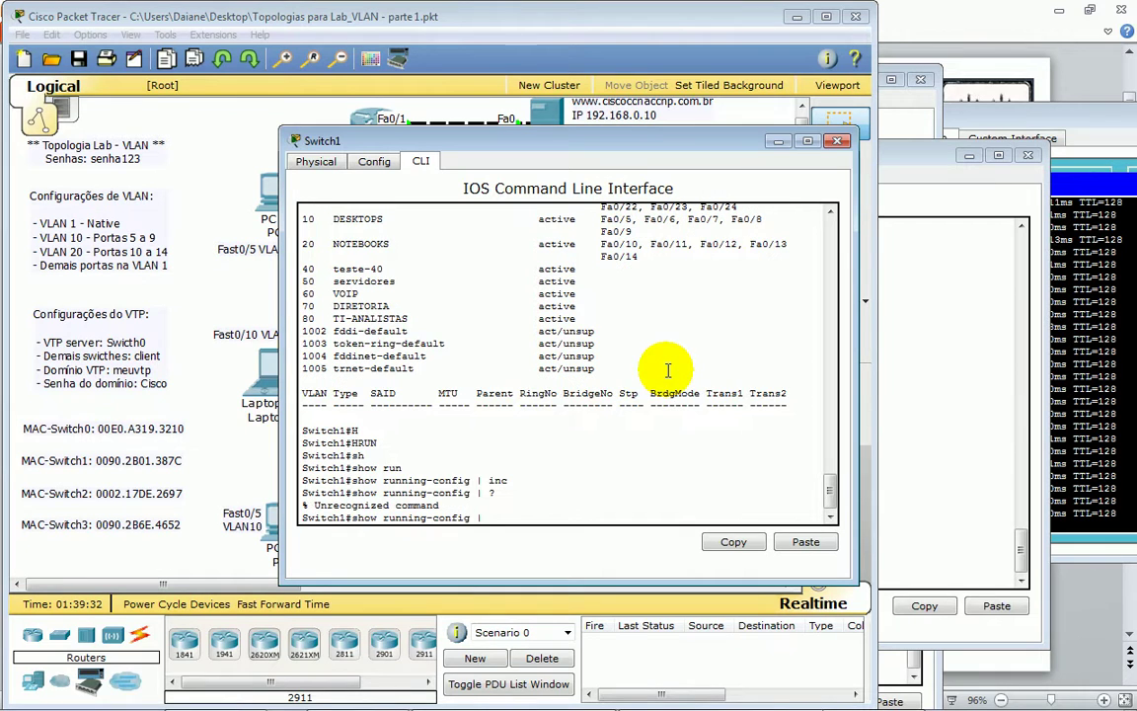
pyautogui.press('Tab')
pyautogui.press('Tab')
pyautogui.press('Tab')
pyautogui.press('Tab')
pyautogui.press('Tab')
pyautogui.press('Tab')
pyautogui.press('Tab')
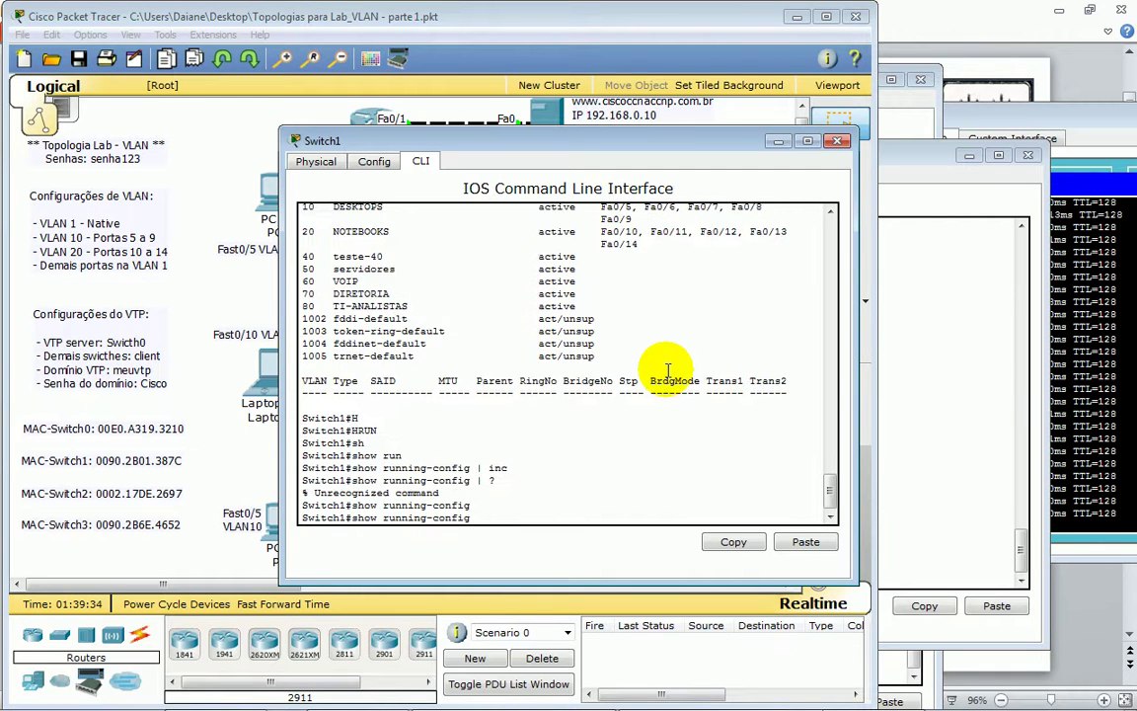
pyautogui.press('Tab')
pyautogui.press('Tab')
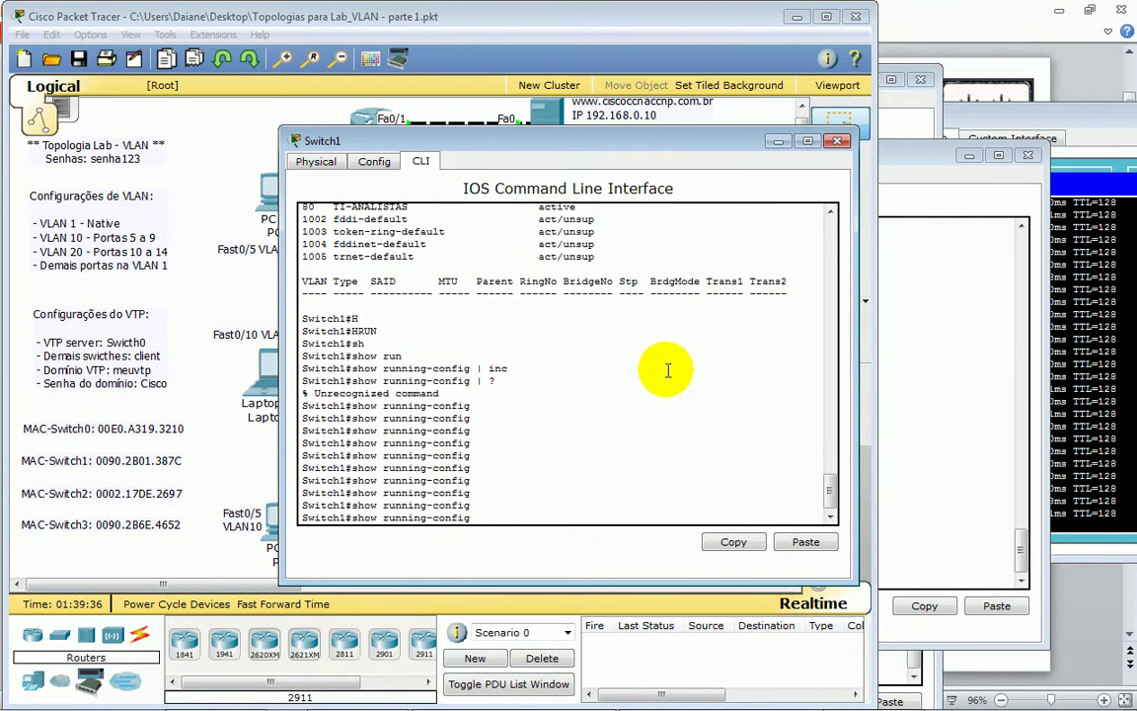
pyautogui.press('Return')
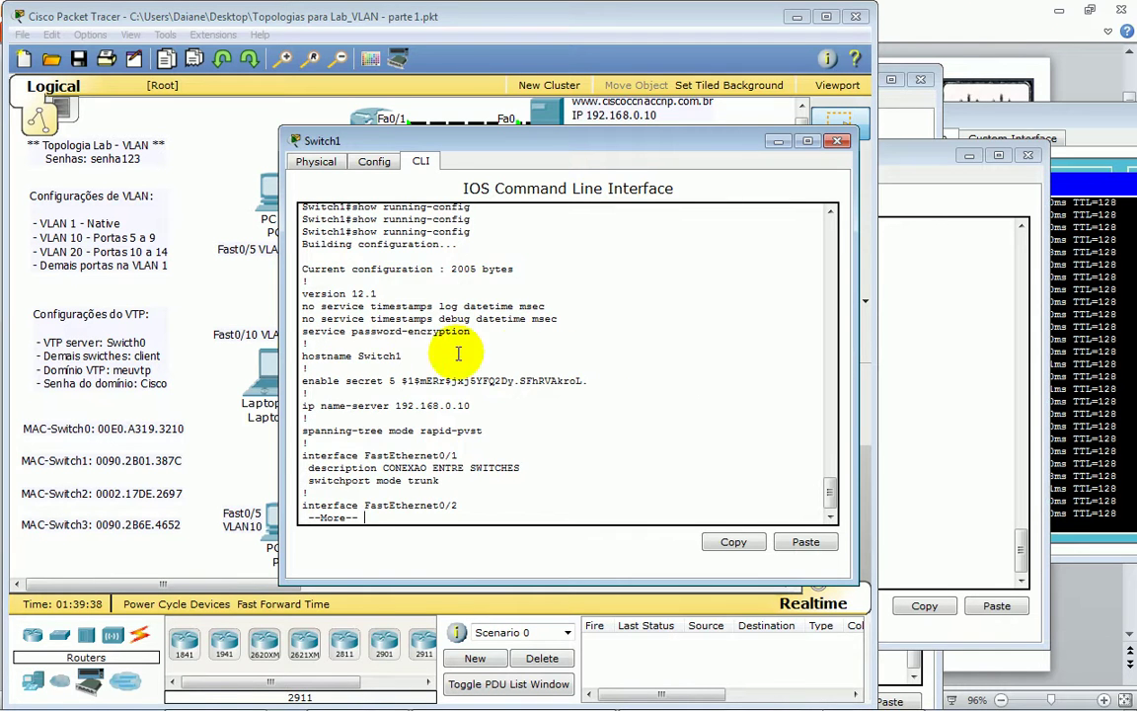
# - Page through Switch1's configuration to the end, then rerun and page through it again
pyautogui.press('Return')
pyautogui.press('Return')
pyautogui.press('Return')
pyautogui.press('Return')
pyautogui.press('Return')
pyautogui.press('Return')
pyautogui.press('Return')
pyautogui.press('Return')
pyautogui.press('Return')
pyautogui.press('Return')
pyautogui.press('Return')
pyautogui.press('Return')
pyautogui.press('Return')
pyautogui.press('Return')
pyautogui.press('Return')
pyautogui.press('Return')
pyautogui.press('Return')
pyautogui.press('Return')
pyautogui.press('Return')
pyautogui.press('Return')
pyautogui.press('Return')
pyautogui.press('Return')
pyautogui.press('Return')
pyautogui.press('Return')
pyautogui.press('Return')
pyautogui.press('Return')
pyautogui.press('Return')
pyautogui.press('Return')
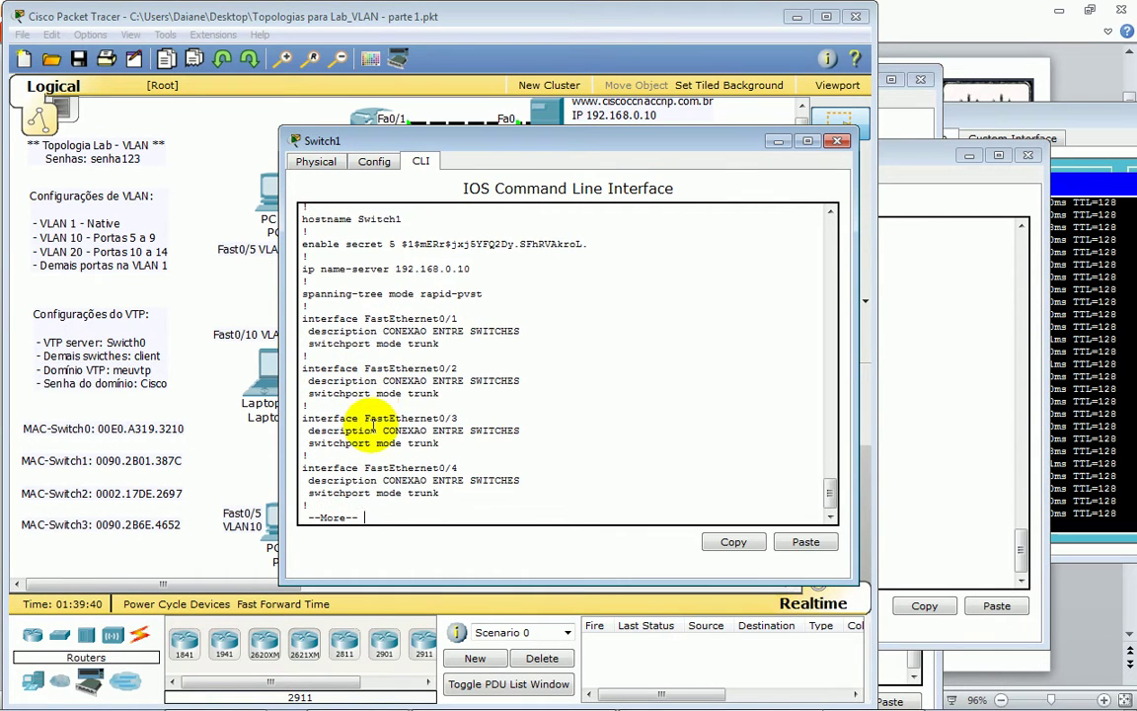
pyautogui.press('Return')
pyautogui.press('Return')
pyautogui.press('Return')
pyautogui.press('Return')
pyautogui.press('Return')
pyautogui.press('Return')
pyautogui.press('Return')
pyautogui.press('Return')
pyautogui.press('Return')
pyautogui.press('Return')
pyautogui.press('Return')
pyautogui.press('Return')
pyautogui.press('Return')
pyautogui.press('Return')
pyautogui.press('Return')
pyautogui.press('Return')
pyautogui.press('Return')
pyautogui.press('Return')
pyautogui.press('Return')
pyautogui.press('Return')
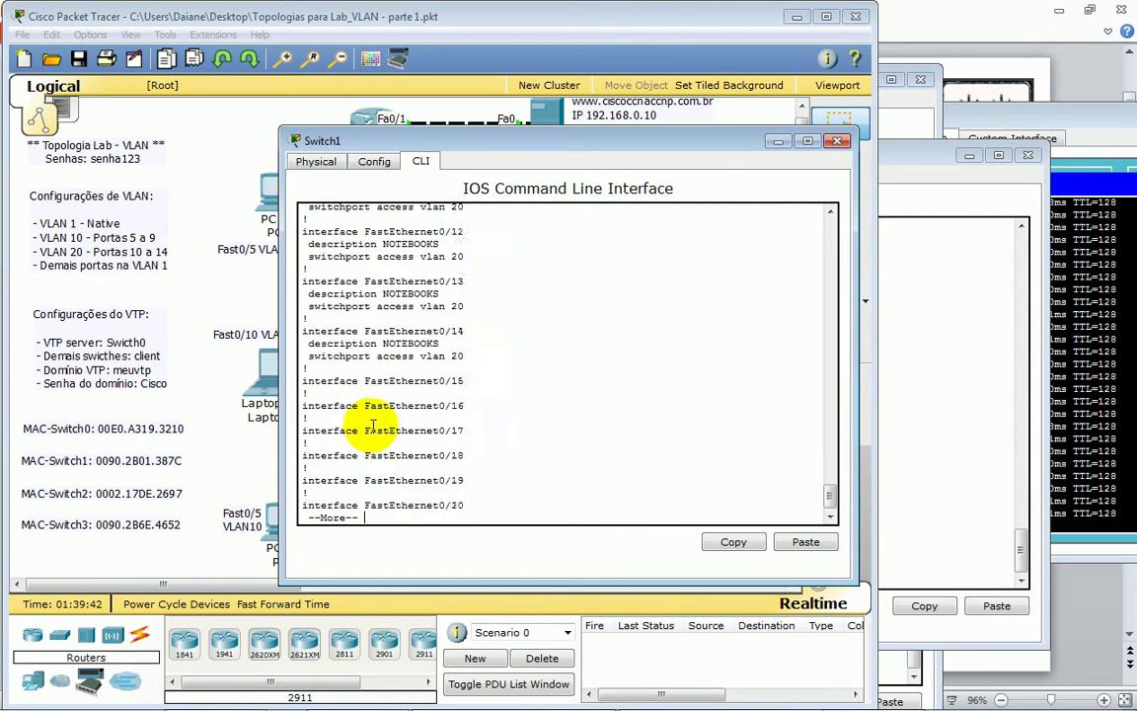
pyautogui.press('Return')
pyautogui.press('Return')
pyautogui.press('Return')
pyautogui.press('Return')
pyautogui.press('Return')
pyautogui.press('Return')
pyautogui.press('Return')
pyautogui.press('Return')
pyautogui.press('Return')
pyautogui.press('Return')
pyautogui.press('Return')
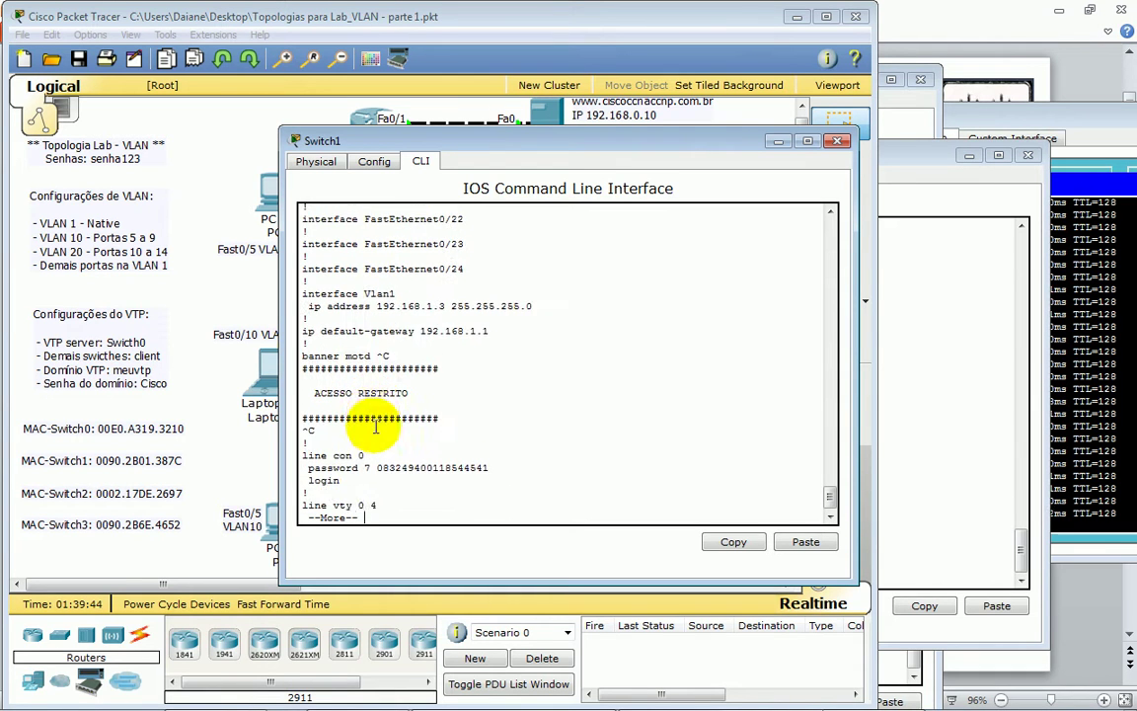
pyautogui.press('Return')
pyautogui.press('Return')
pyautogui.press('Return')
pyautogui.press('Return')
pyautogui.press('Return')
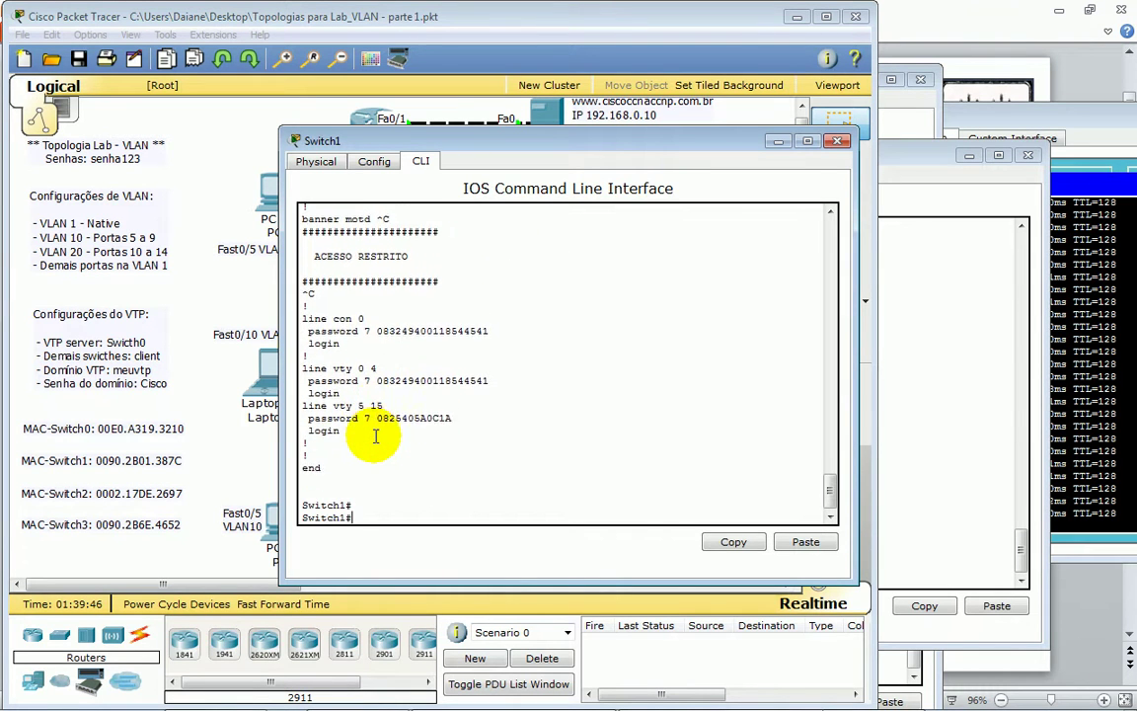
pyautogui.press('Up')
pyautogui.press('Return')
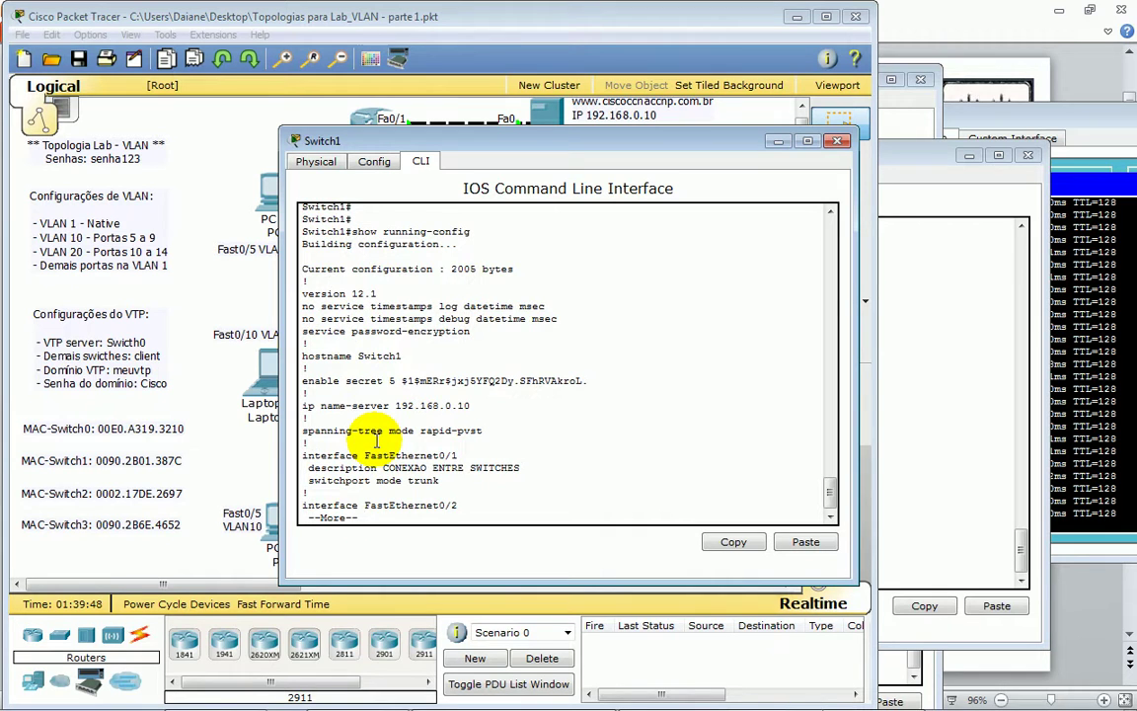
pyautogui.press('space')
pyautogui.press('space')
pyautogui.press('space')
pyautogui.press('space')
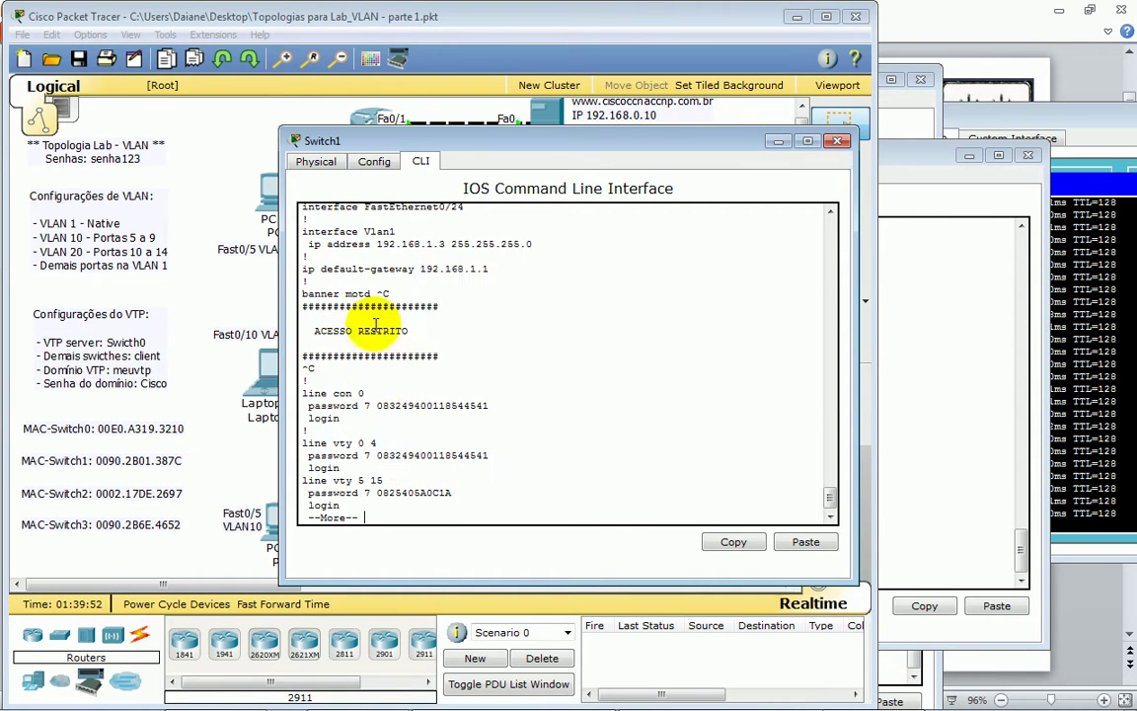
pyautogui.press('space')
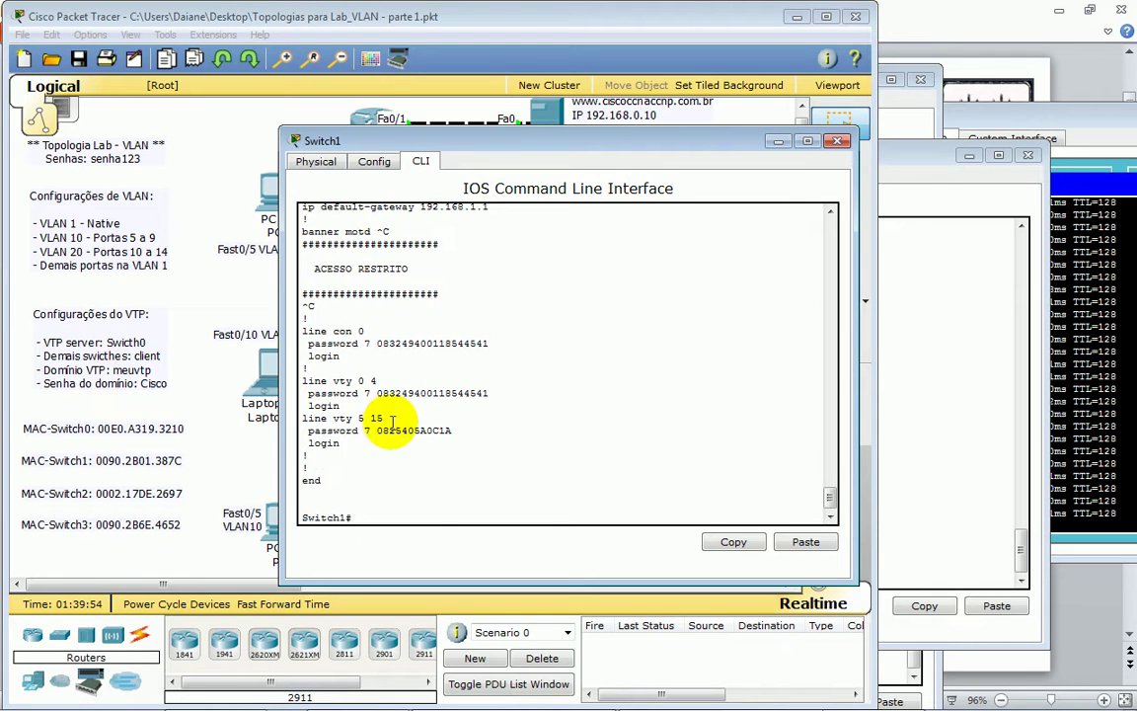
pyautogui.press('Return')
pyautogui.press('Return')
pyautogui.press('Return')
pyautogui.press('Return')
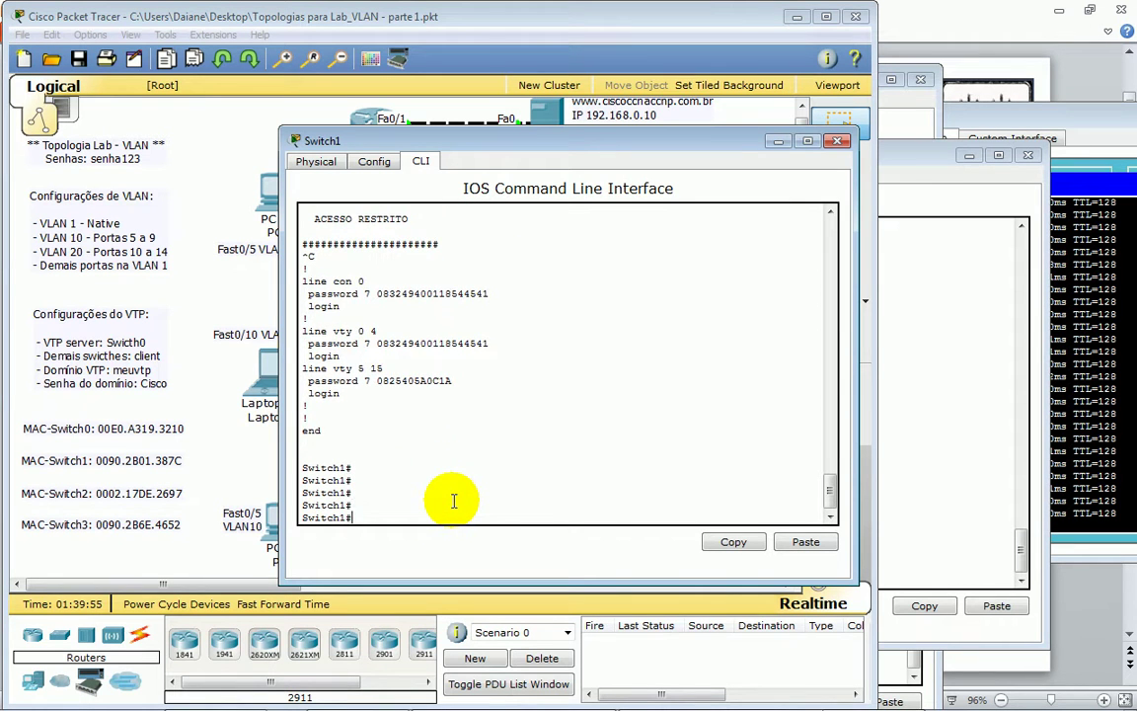
pyautogui.write('sh')
pyautogui.press('Tab')
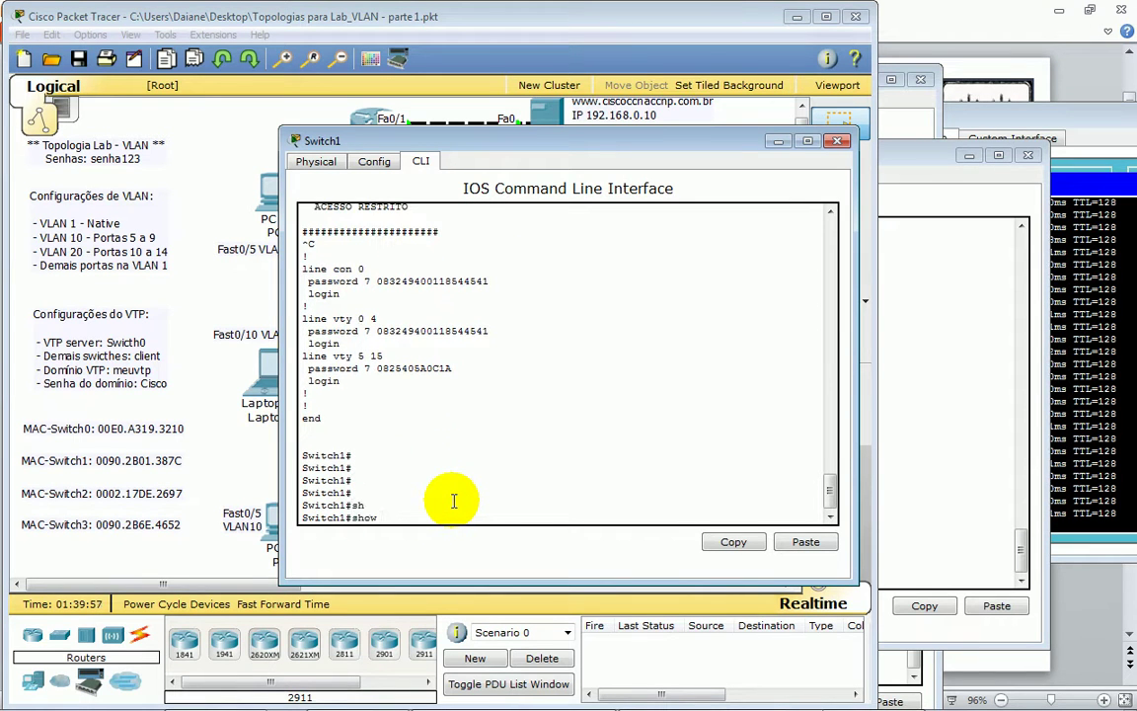
# - Write vtp vers 2, vtp domain estudenetwork.net and a vtp password line in the notes
pyautogui.hotkey('alt', 'Tab')
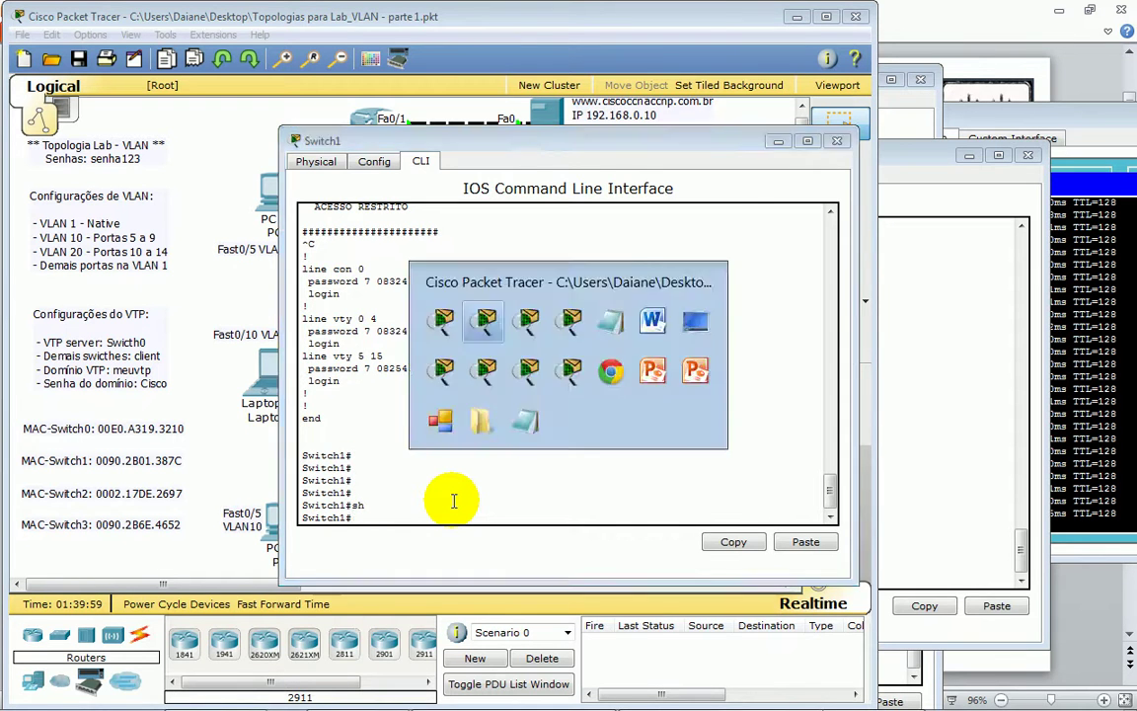
pyautogui.hotkey('alt', 'Tab')
pyautogui.hotkey('alt', 'Tab')
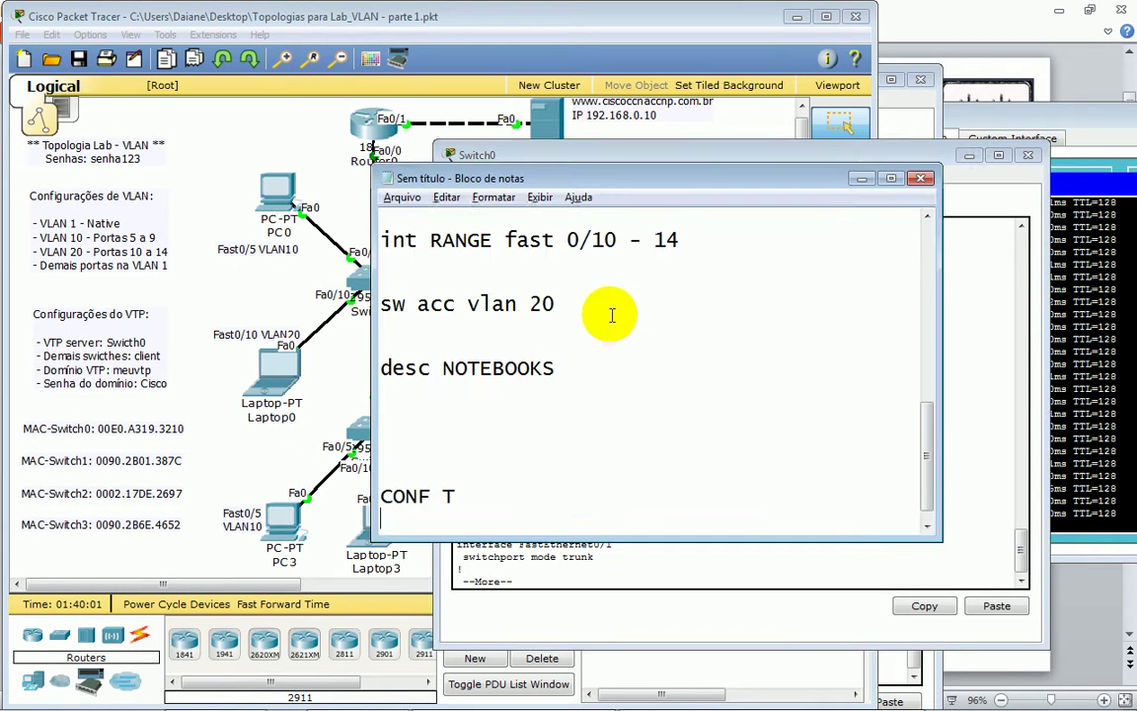
pyautogui.write('p vers 2')
pyautogui.press('Return')
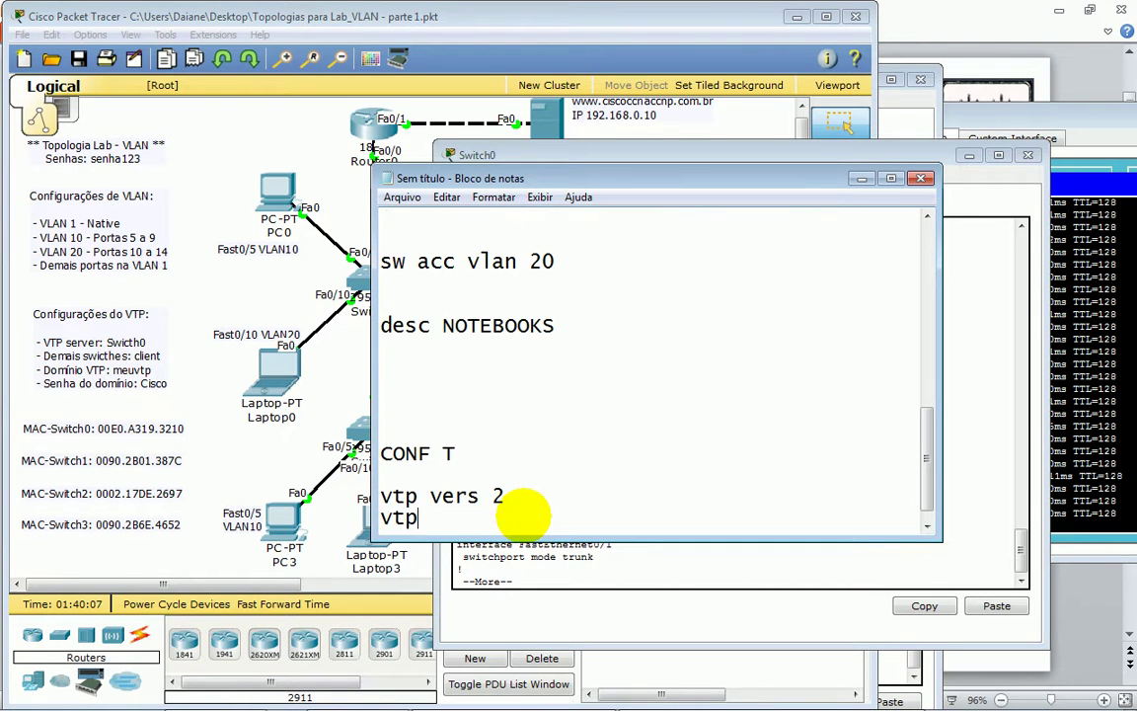
pyautogui.write('vtp domain')
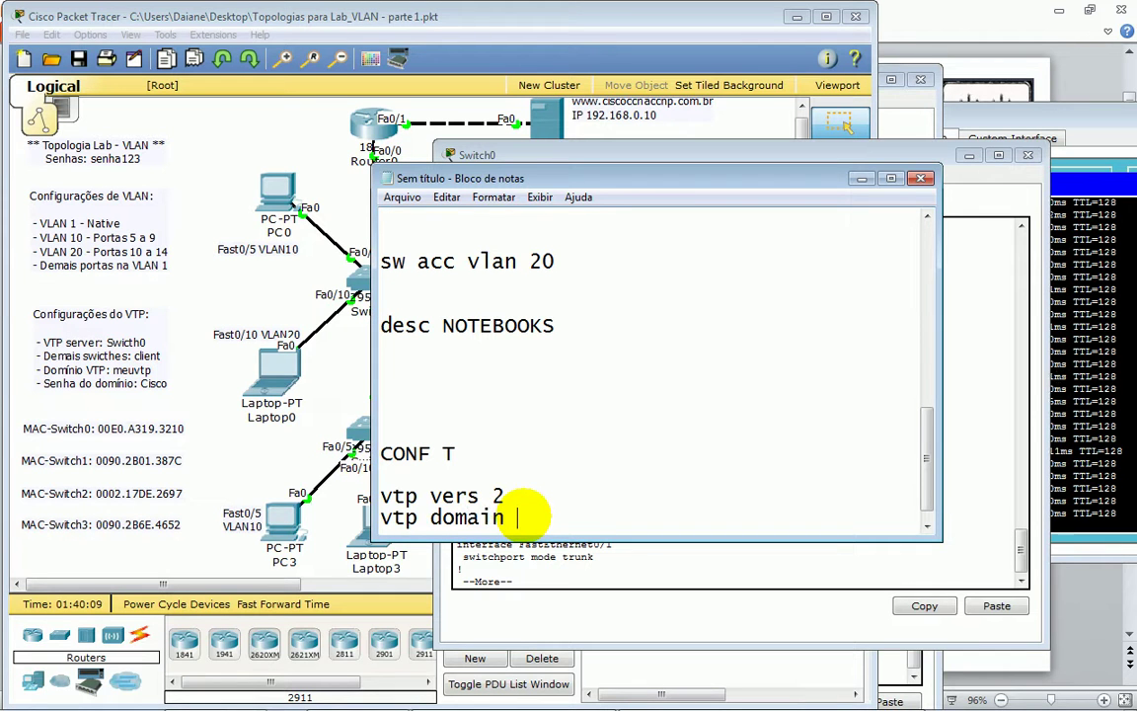
pyautogui.write(' estuden')
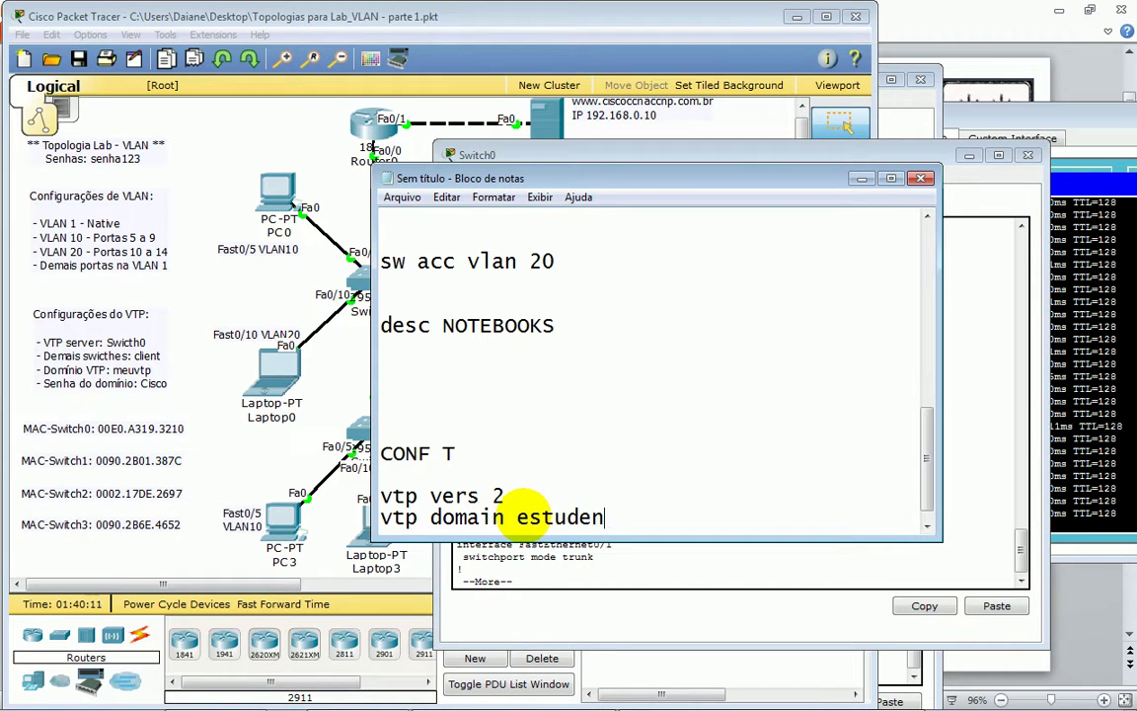
pyautogui.write('etwork.net')
pyautogui.press('Return')
pyautogui.write('vtp pass ES')
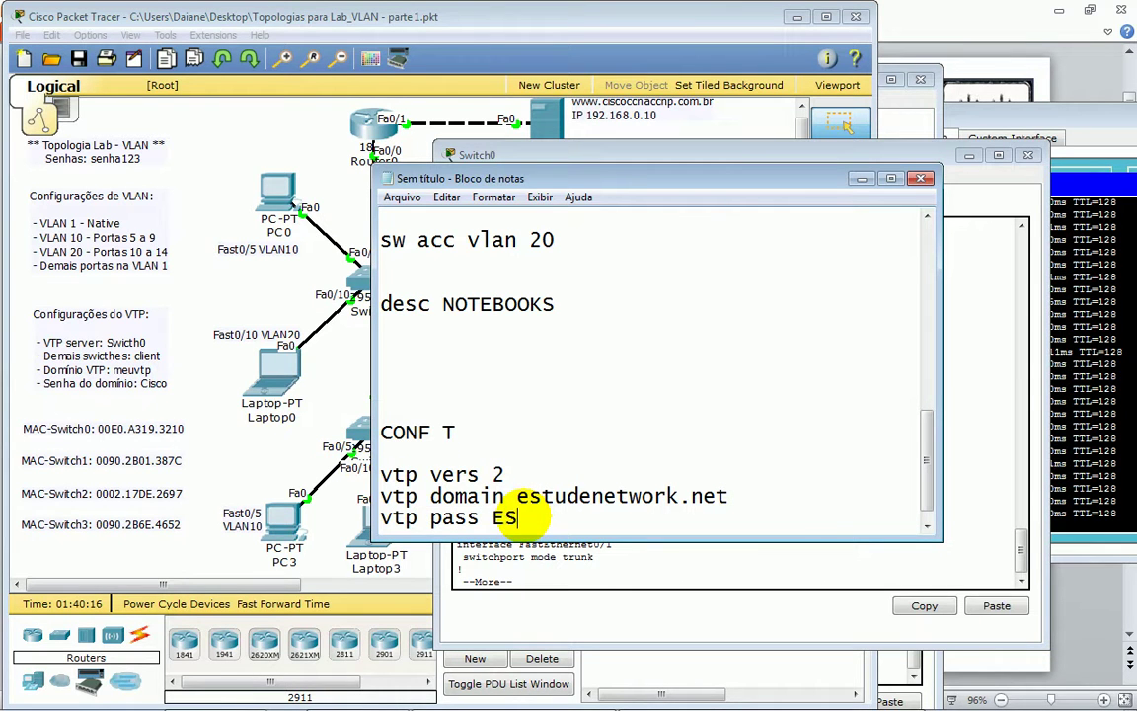
pyautogui.write('TUDE')
pyautogui.press('Return')
# - Add vtp mode cli, exi and sh vlan lines, then select the block up to CONF T
pyautogui.write('vtp mode')
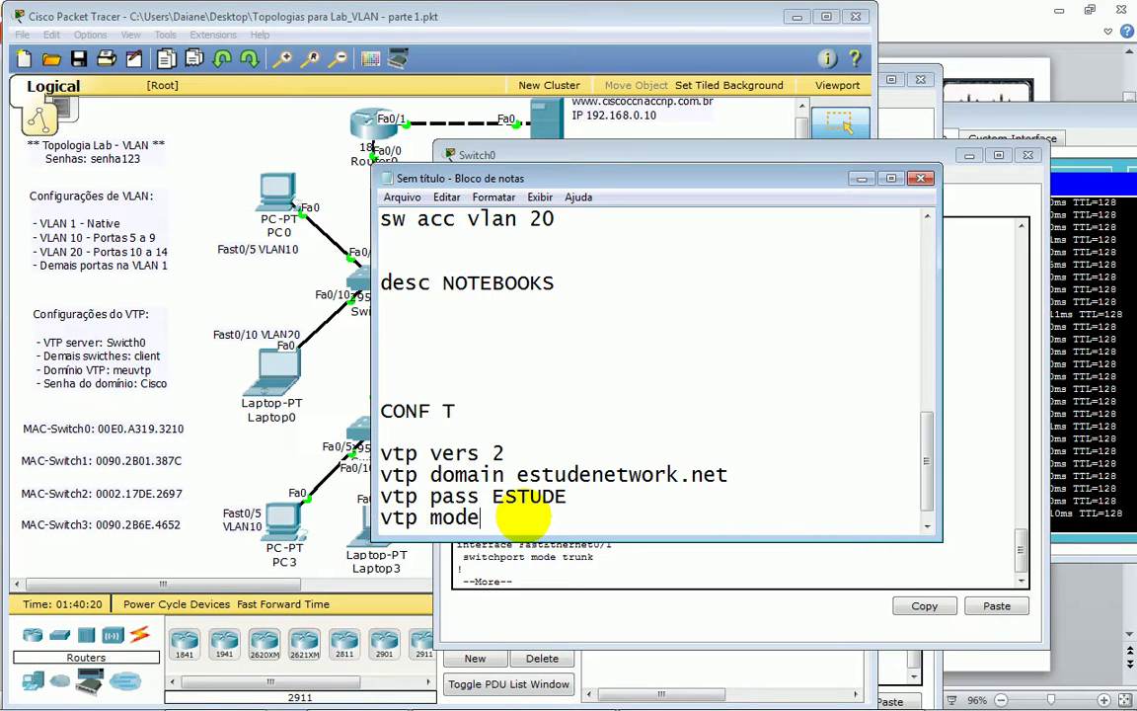
pyautogui.write(' clien')
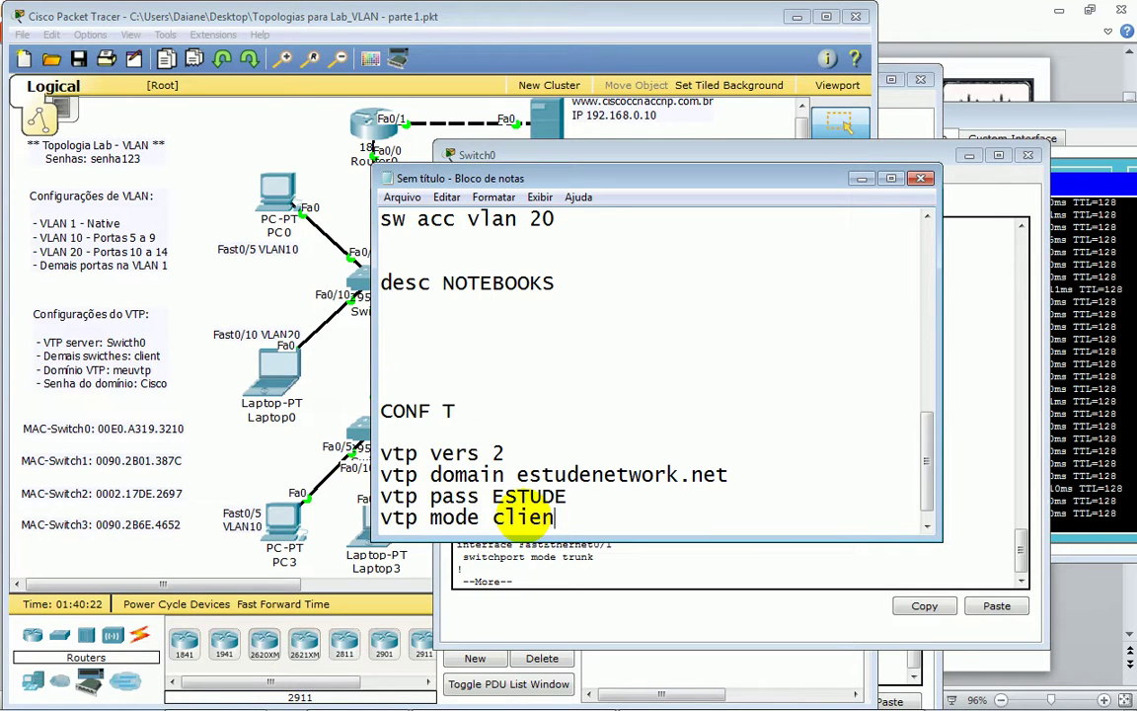
pyautogui.press('Return')
pyautogui.write('ex')
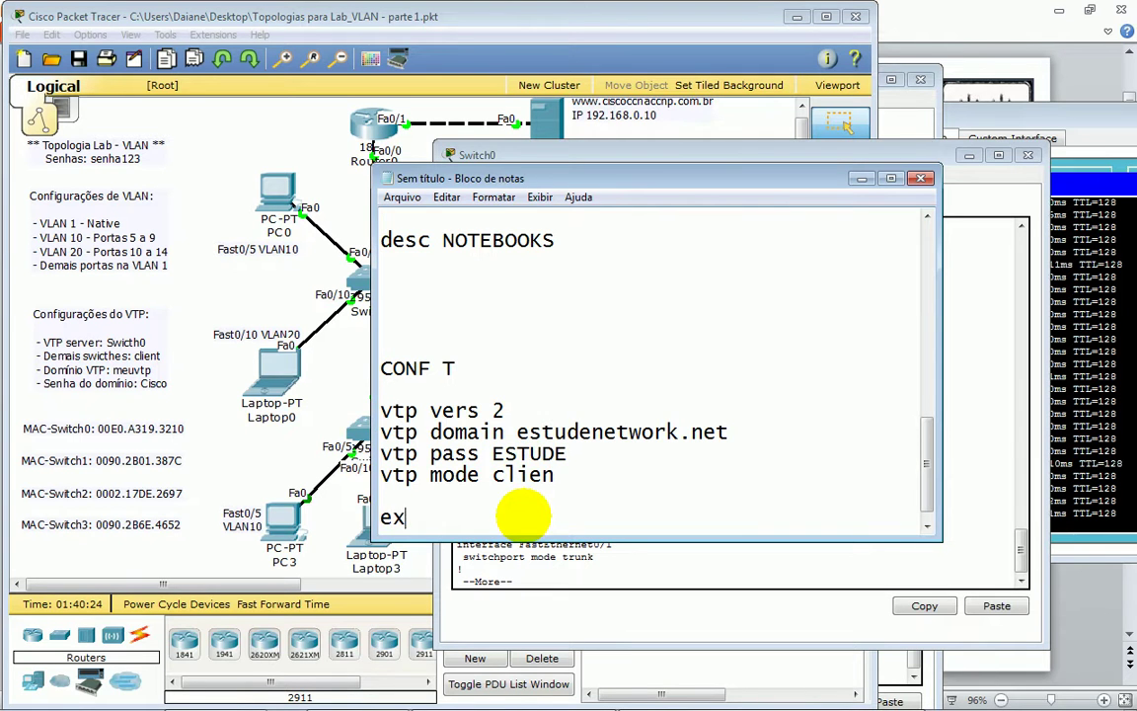
pyautogui.write('i')
pyautogui.press('Return')
pyautogui.press('Return')
pyautogui.press('Return')
pyautogui.write('sh')
pyautogui.press('Tab')
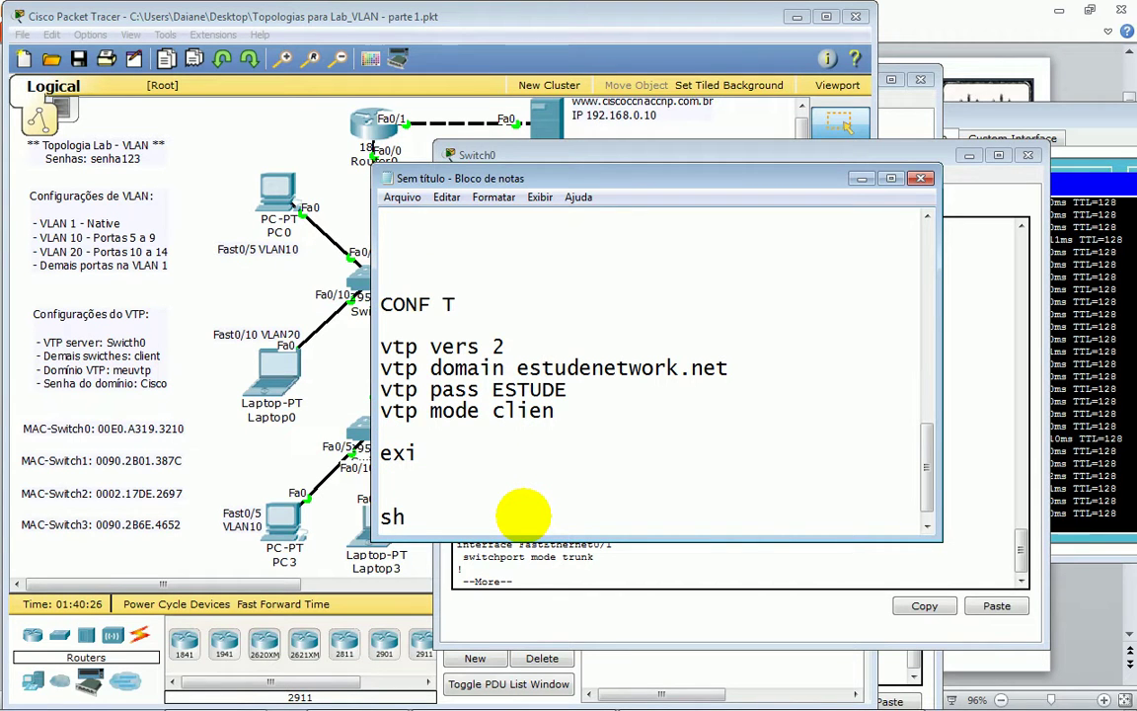
pyautogui.write('vlan')
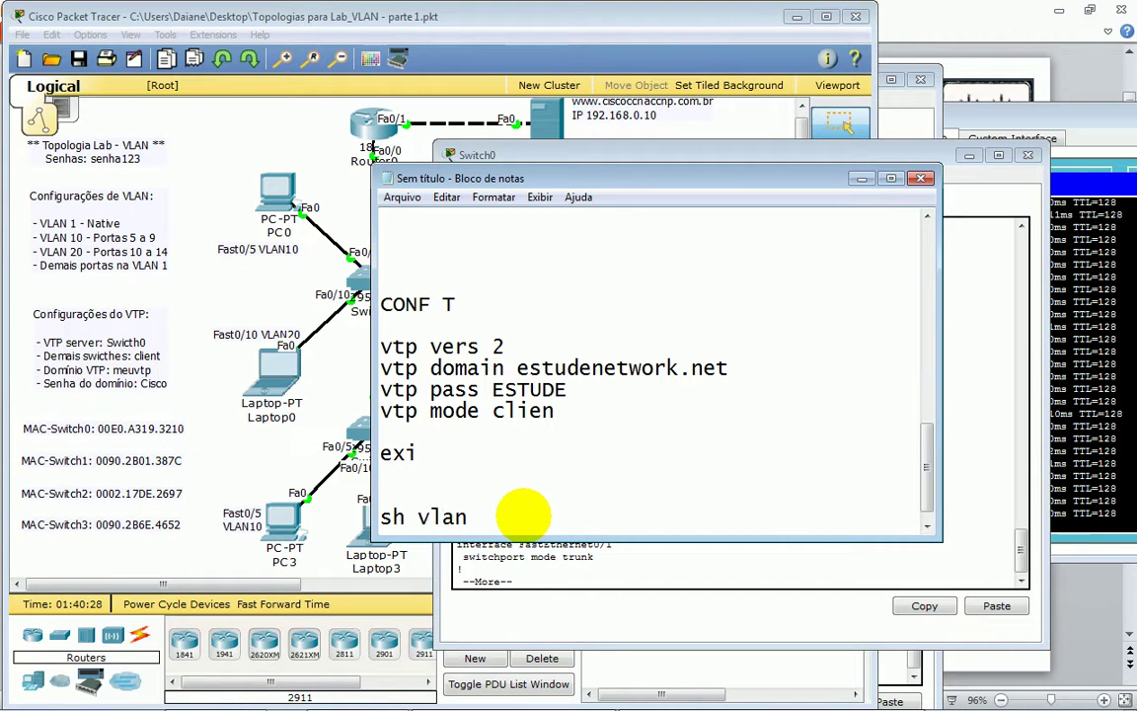
pyautogui.hotkey('shift', 'Home')
pyautogui.hotkey('shift', 'Up')
pyautogui.hotkey('shift', 'Up')
pyautogui.hotkey('shift', 'Up')
pyautogui.hotkey('shift', 'Up')
pyautogui.hotkey('shift', 'Up')
pyautogui.hotkey('shift', 'Up')
pyautogui.hotkey('shift', 'Up')
pyautogui.hotkey('shift', 'Up')
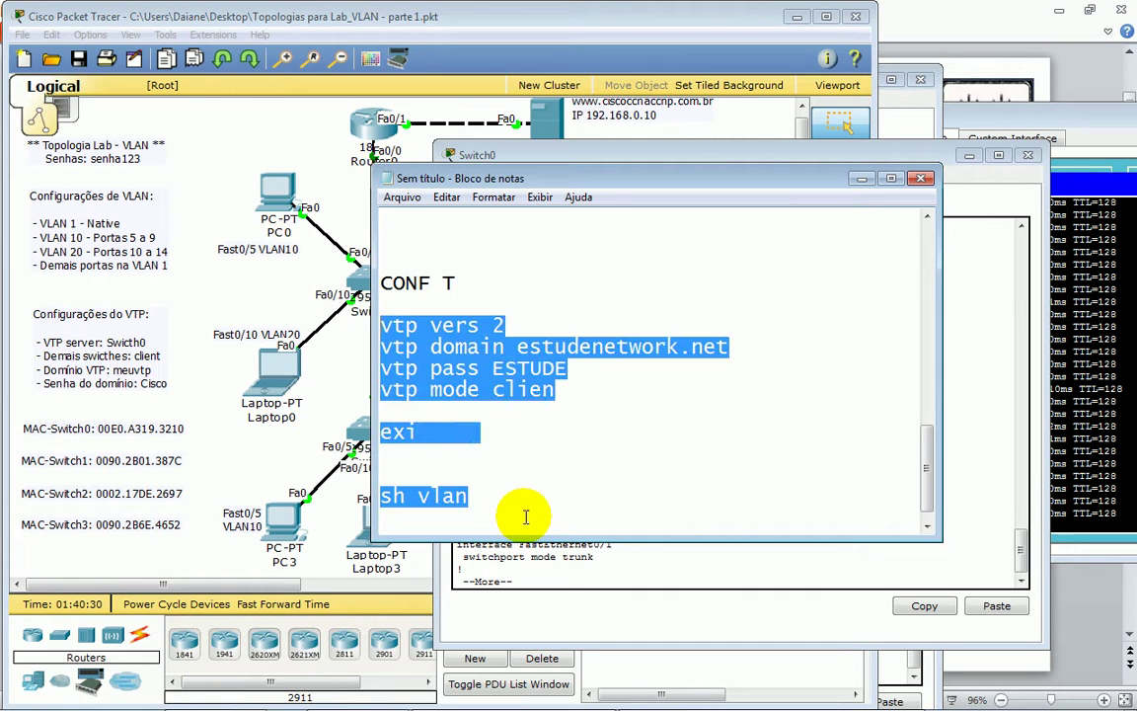
pyautogui.hotkey('shift', 'Up')
pyautogui.hotkey('shift', 'Up')
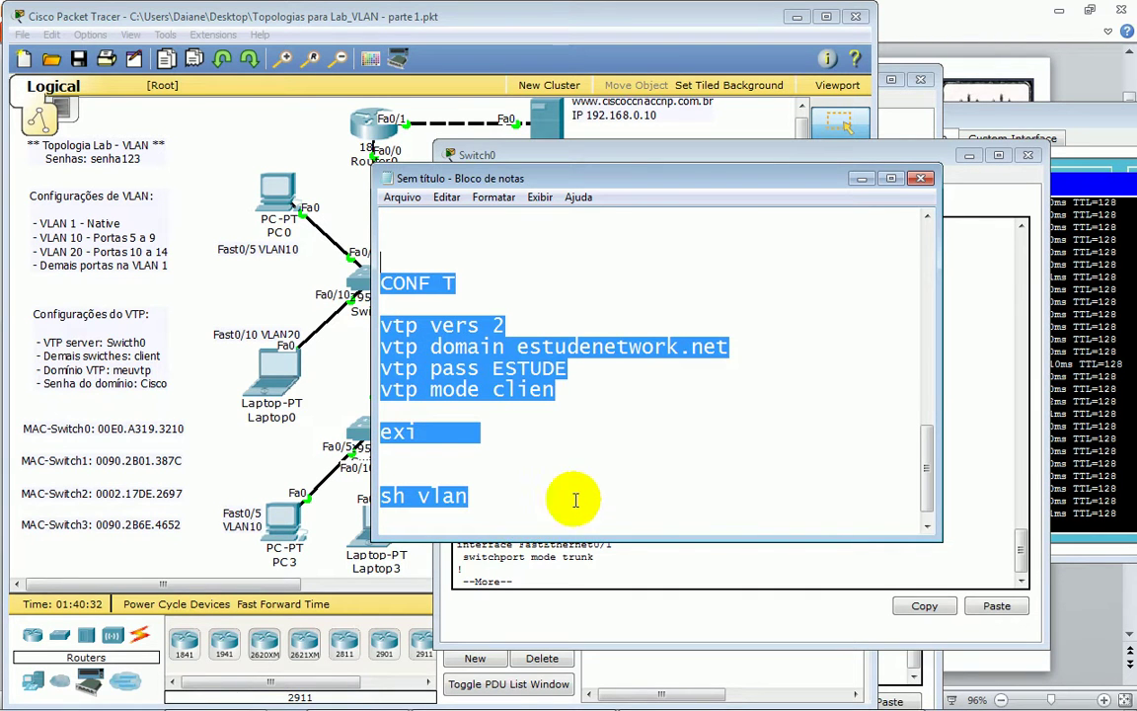
# - Paste the VTP client commands into Switch2, confirm VLANs 40–80, then open Switch3's console
pyautogui.click(551, 72)
pyautogui.click(635, 423)
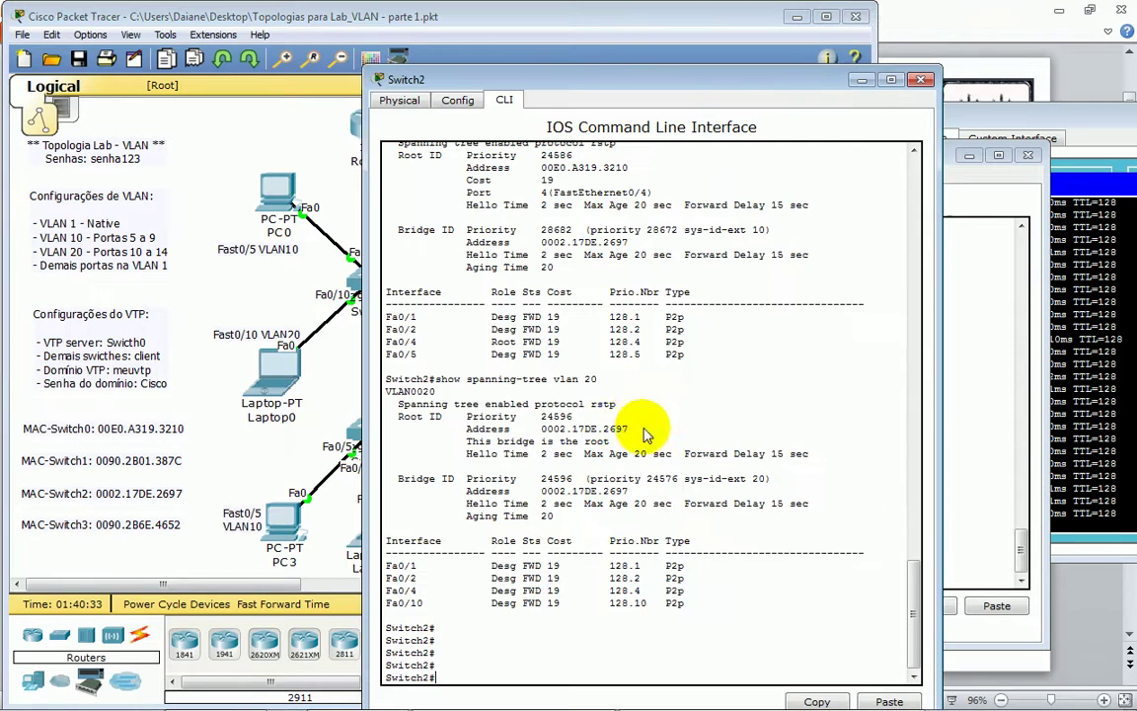
pyautogui.click(888, 701)
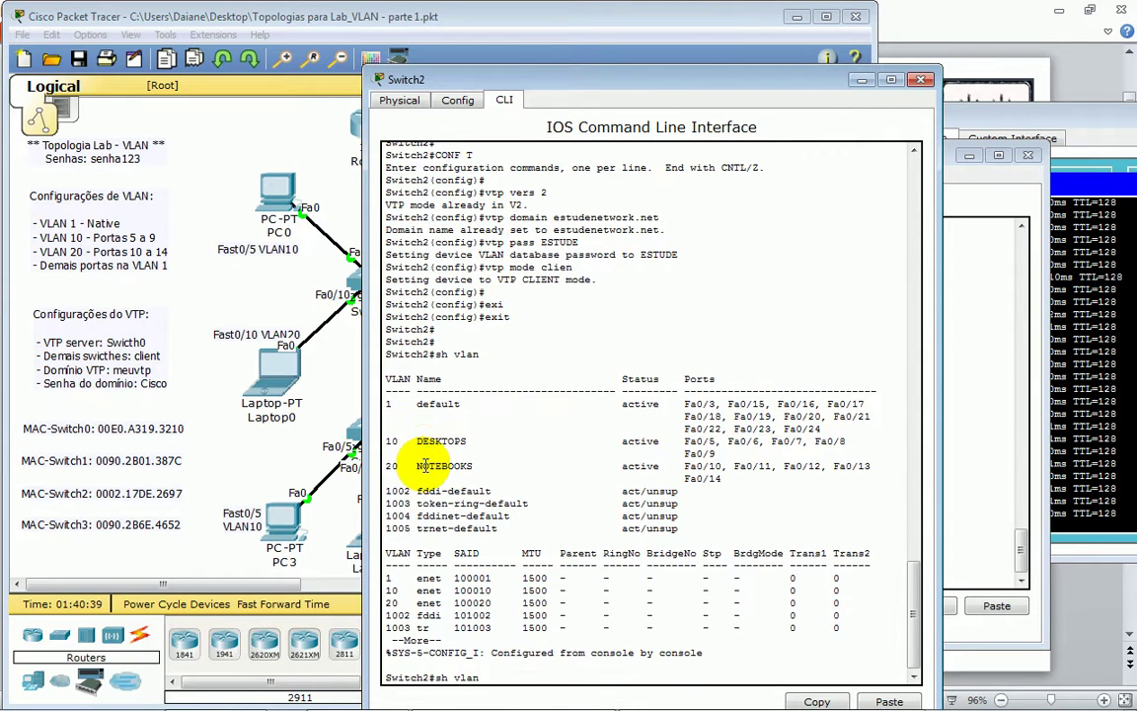
pyautogui.press('Return')
pyautogui.moveTo(424, 464); pyautogui.dragTo(665, 590)
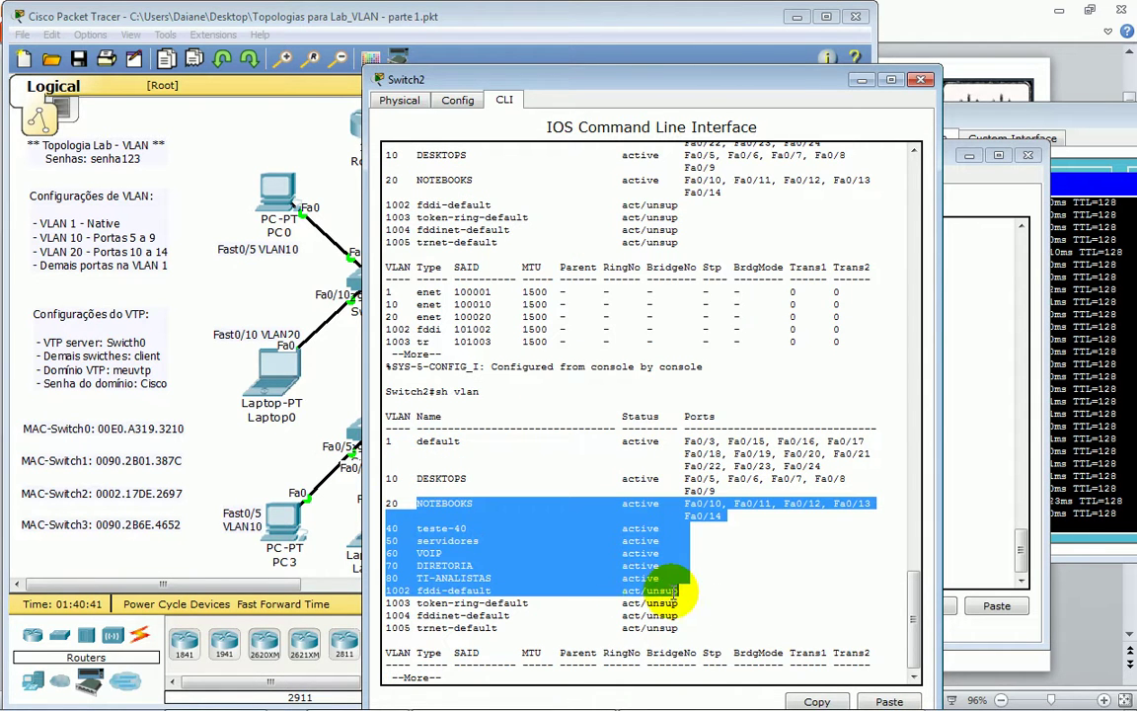
pyautogui.click(282, 456)
pyautogui.click(375, 426)
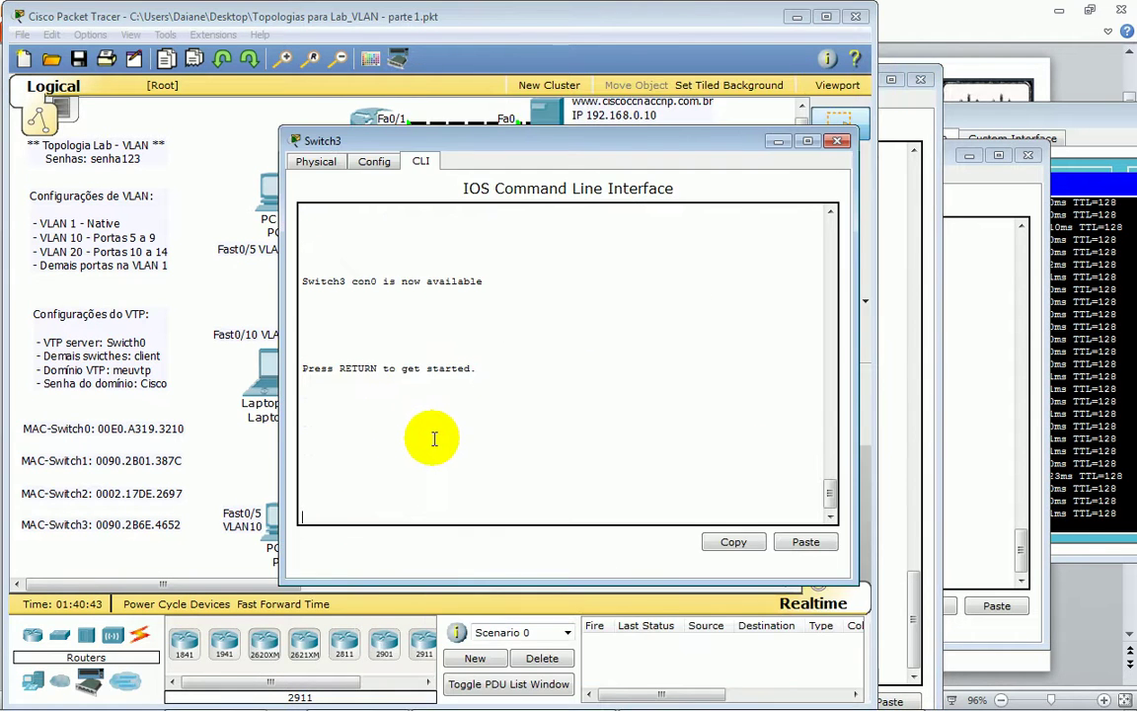
# - Log into Switch3 with the console password and enter privileged mode with the enable password
pyautogui.press('Return')
pyautogui.write('senha123')
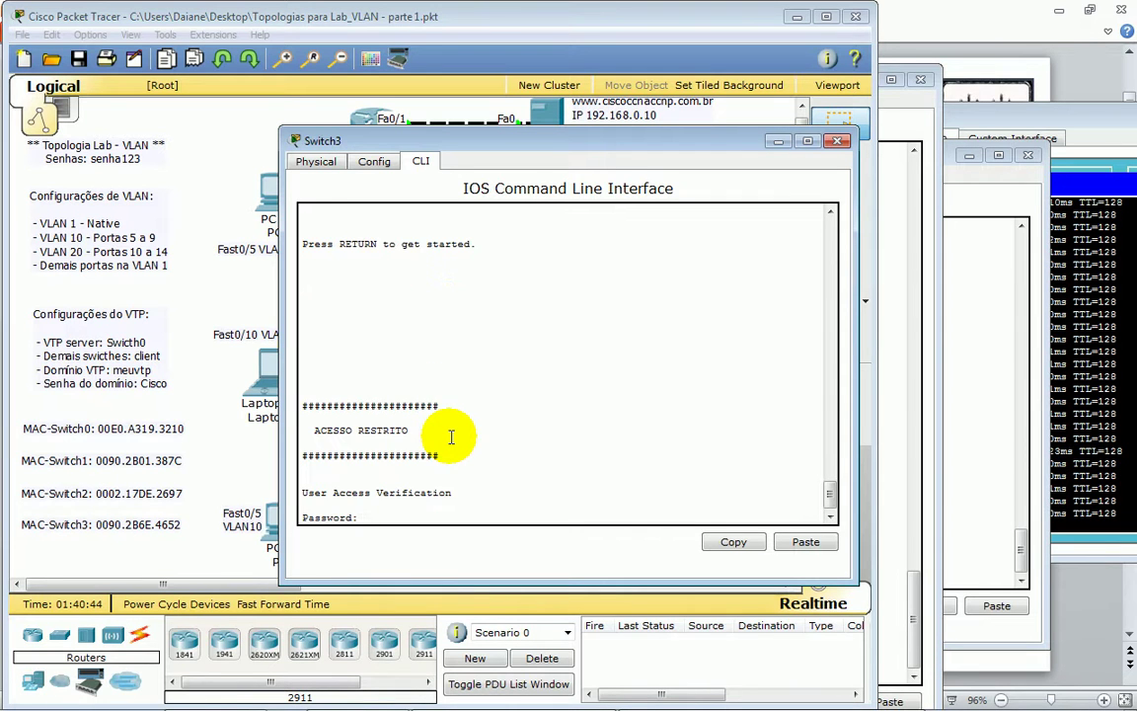
pyautogui.press('Return')
pyautogui.write('en')
pyautogui.press('Tab')
pyautogui.press('Return')
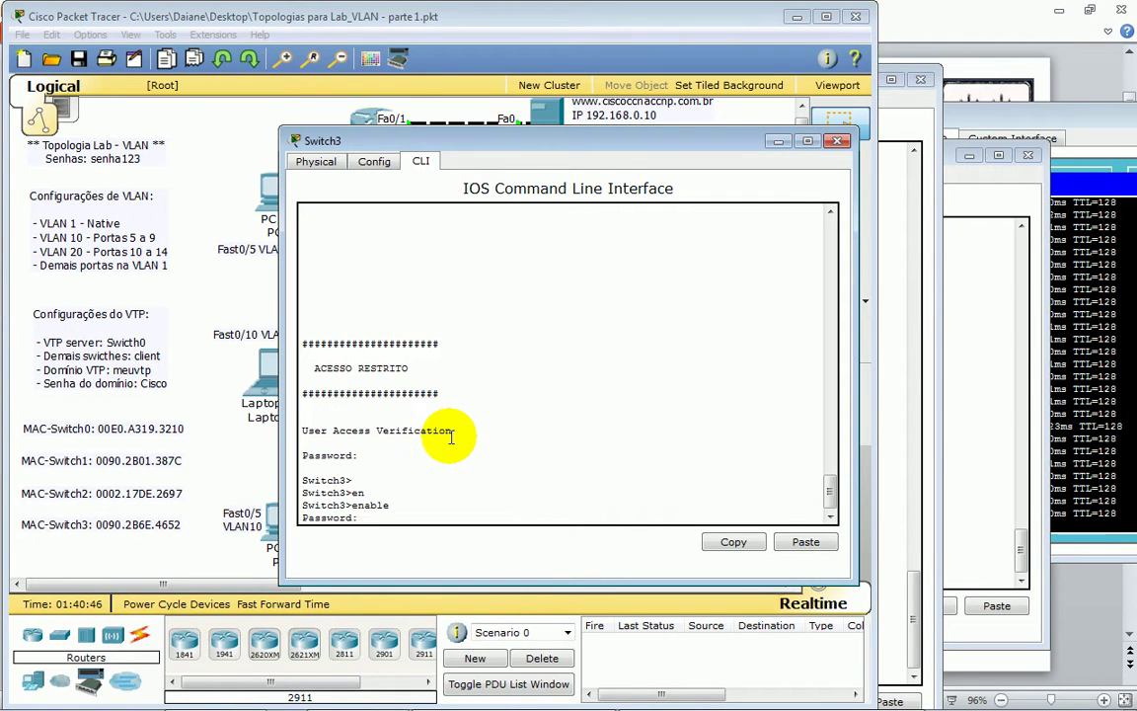
pyautogui.write('senha123')
pyautogui.press('Return')
pyautogui.press('Return')
pyautogui.press('Return')
# - Run show vlan on Switch3 and highlight the VLAN table rows
pyautogui.write('sh')
pyautogui.press('Tab')
pyautogui.write('vl')
pyautogui.press('Tab')
pyautogui.press('Return')
pyautogui.moveTo(315, 269); pyautogui.dragTo(670, 359)
pyautogui.press('space')
pyautogui.write('v')
# - Paste the copied text into Switch3's console and clear the output with blank prompts
pyautogui.click(806, 542)
pyautogui.click(806, 542)
pyautogui.click(806, 542)
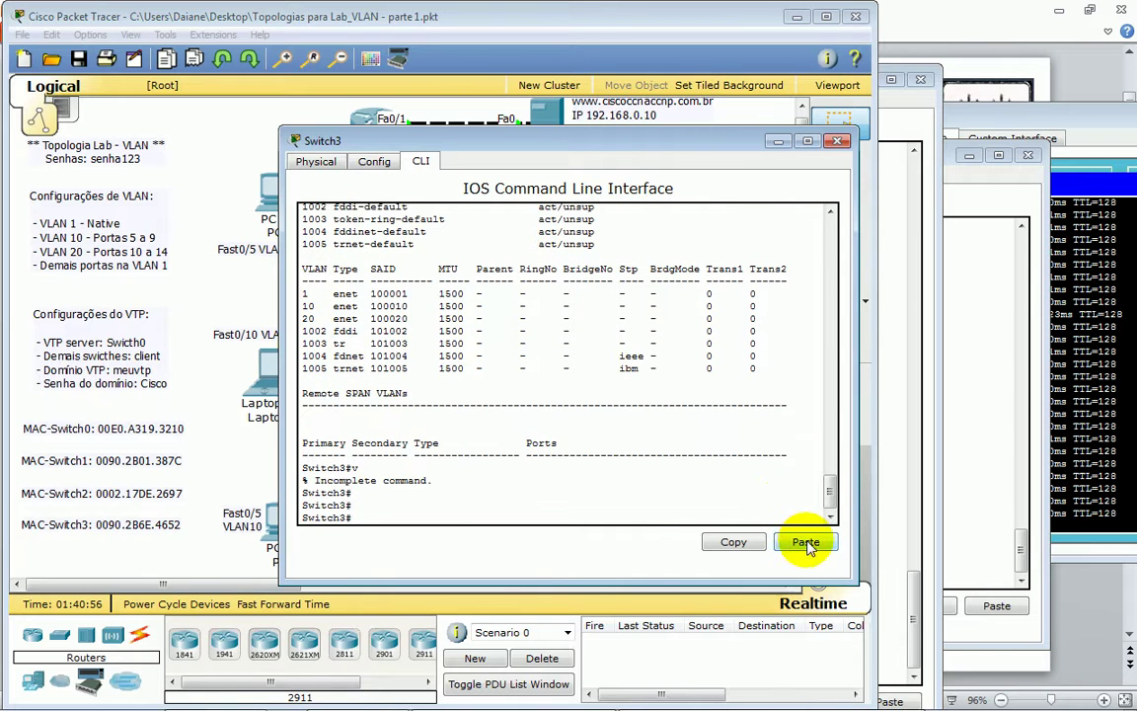
pyautogui.rightClick(574, 463)
pyautogui.click(616, 490)
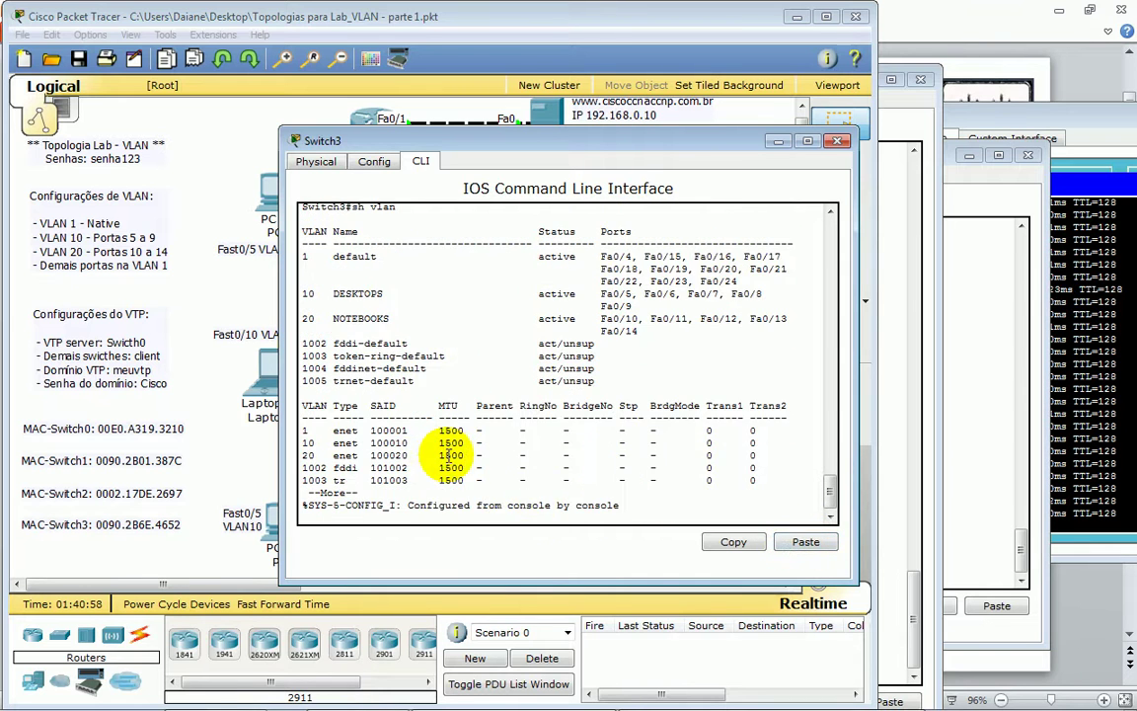
pyautogui.press('Return')
pyautogui.press('Return')
pyautogui.press('Return')
pyautogui.press('Return')
pyautogui.press('Return')
pyautogui.press('Return')
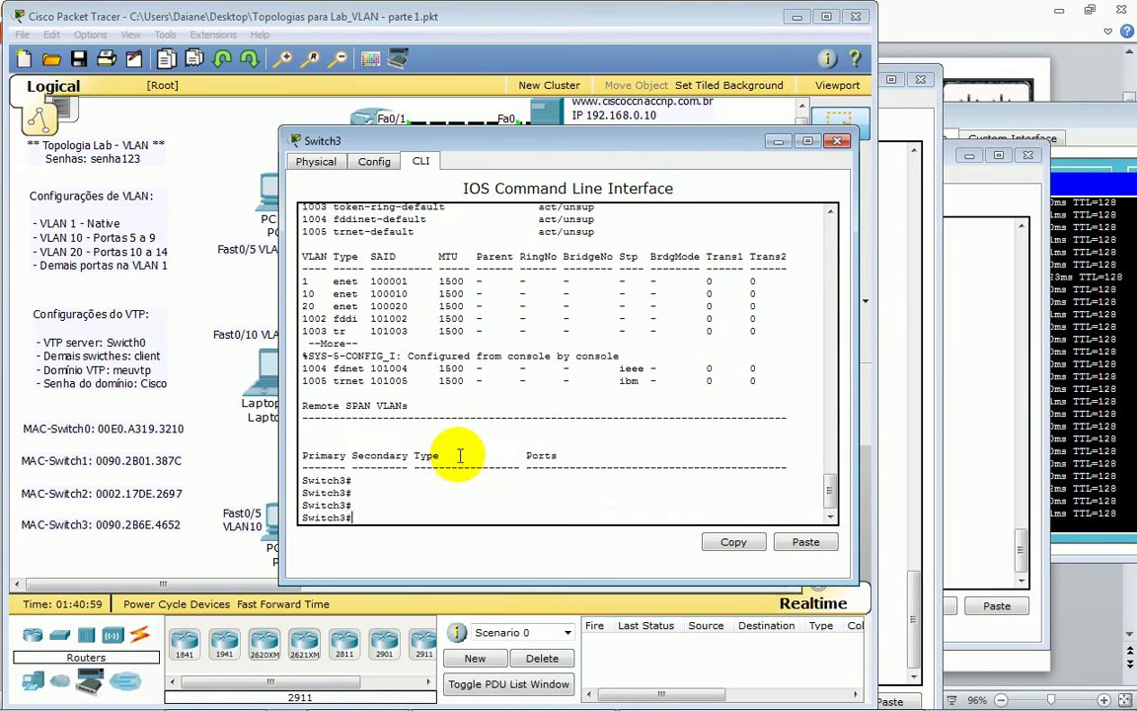
pyautogui.press('Return')
pyautogui.press('Return')
pyautogui.press('Return')
pyautogui.press('Return')
pyautogui.press('Return')
pyautogui.press('Return')
pyautogui.press('Return')
pyautogui.press('Return')
pyautogui.press('Return')
pyautogui.press('Return')
pyautogui.press('Return')
pyautogui.press('Return')
pyautogui.press('Return')
pyautogui.press('Return')
pyautogui.press('Return')
pyautogui.press('Return')
pyautogui.press('Return')
pyautogui.press('Return')
# - Rerun sh vlan and highlight the VLAN 40 to 80 lines received from Switch0
pyautogui.write('sh vlan')
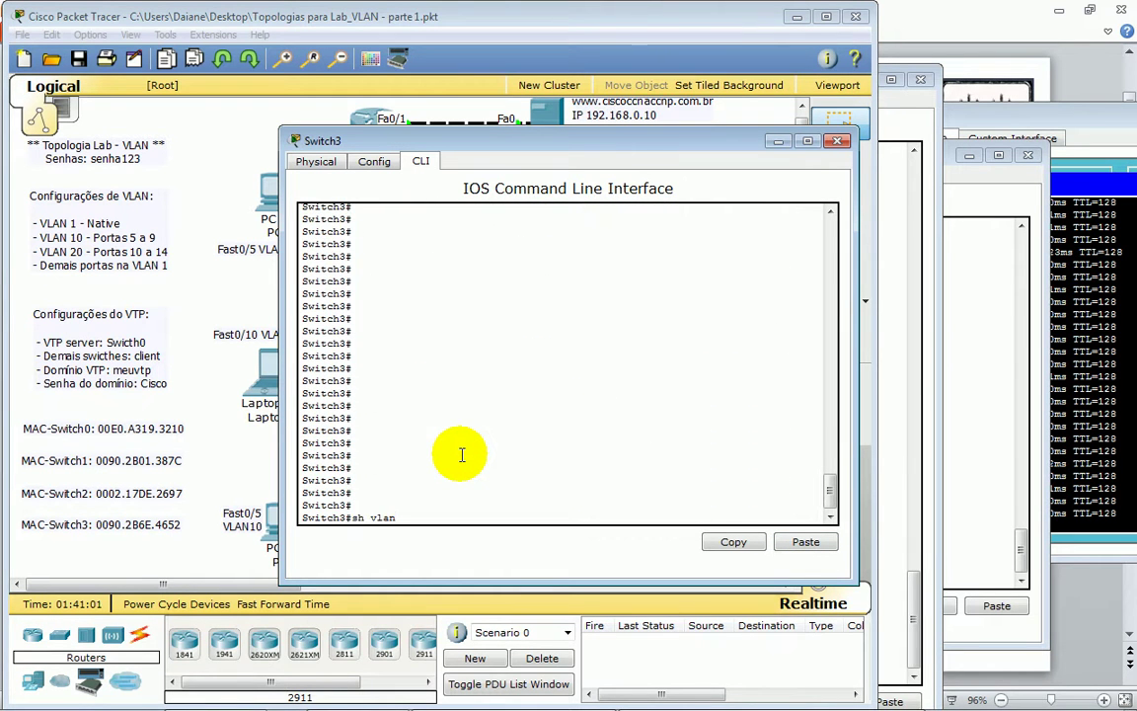
pyautogui.press('Return')
pyautogui.moveTo(305, 368); pyautogui.dragTo(659, 426)
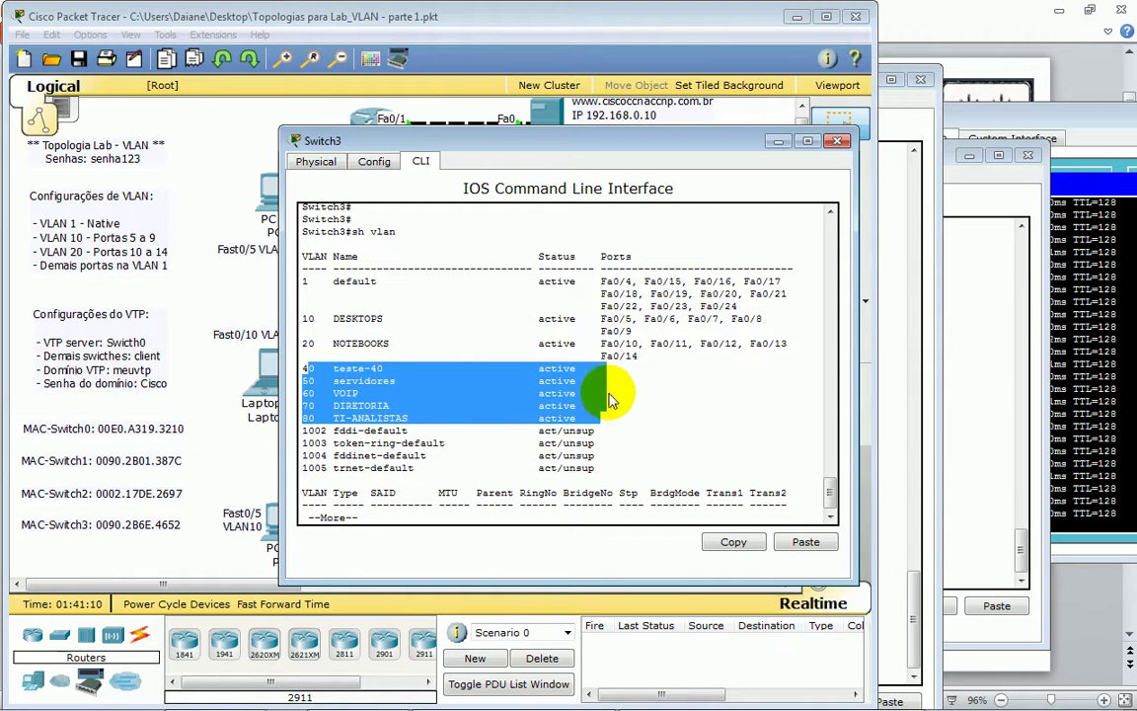
pyautogui.click(306, 359)
pyautogui.moveTo(306, 367); pyautogui.dragTo(606, 415)
pyautogui.click(605, 413)
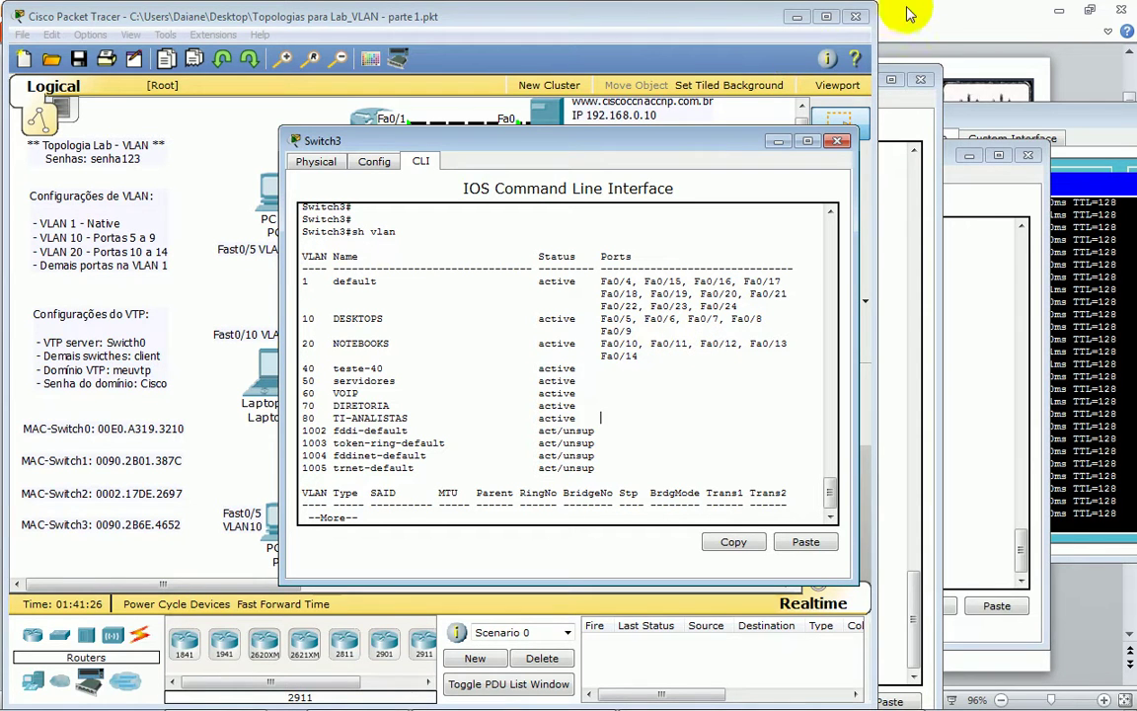
pyautogui.click(943, 24)
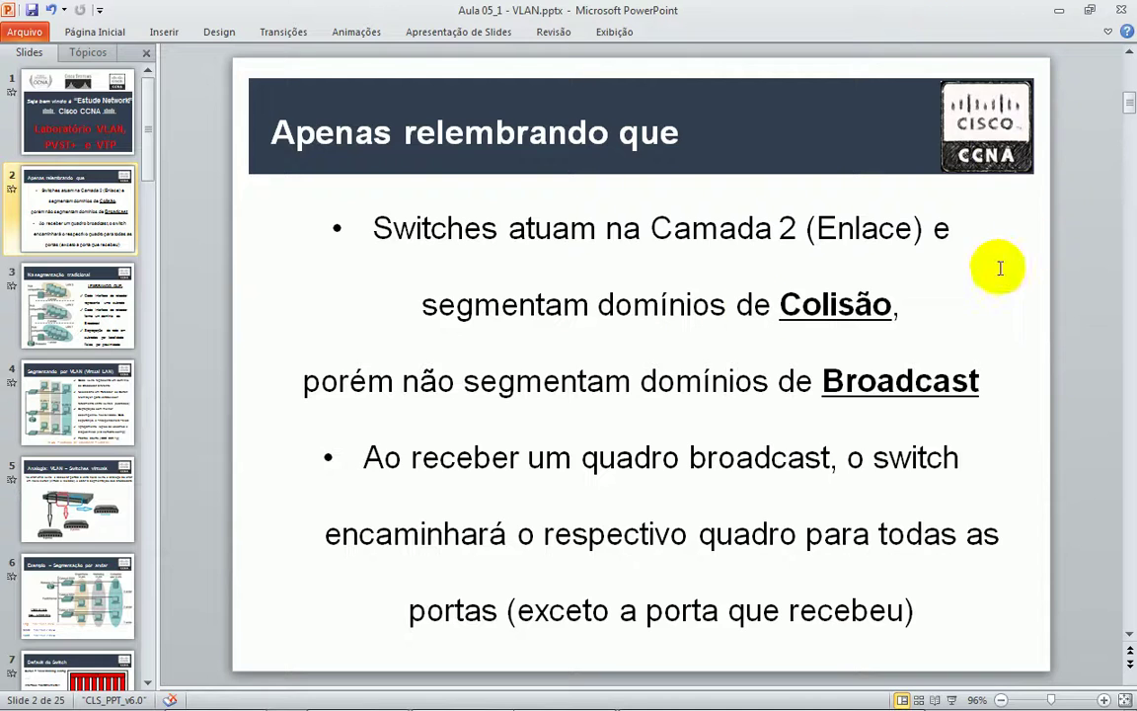
pyautogui.click(1054, 17)
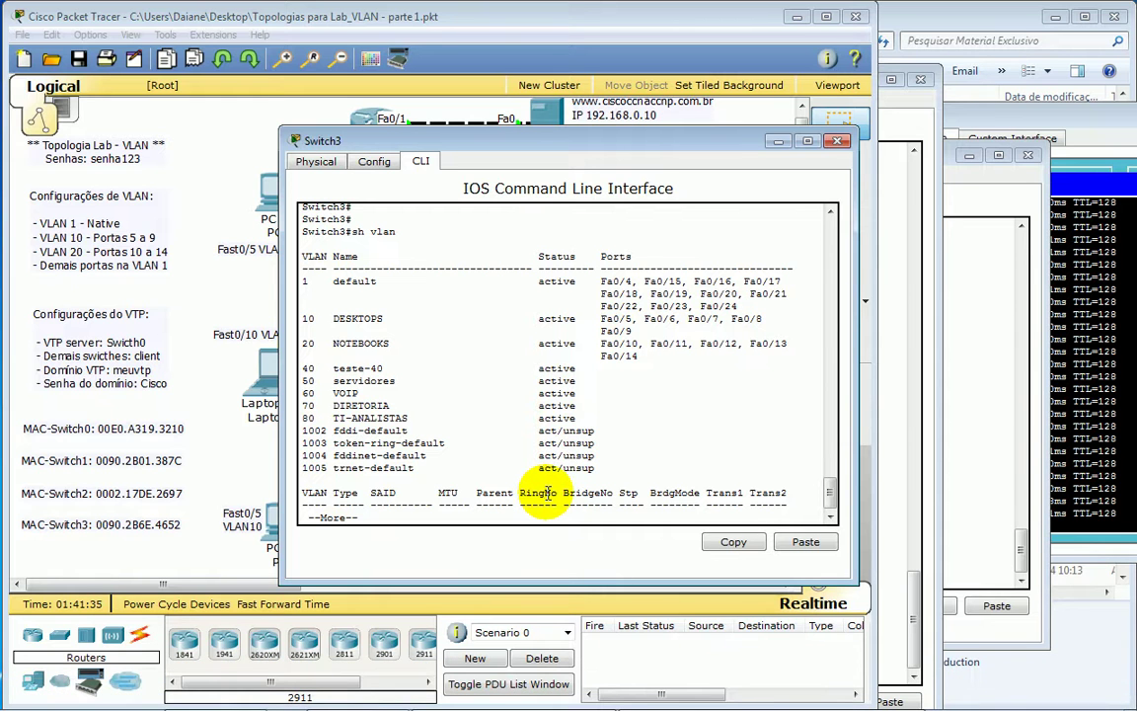
# - Put Switch3 into global configuration mode with conf t
pyautogui.press('Return')
pyautogui.press('Return')
pyautogui.press('Return')
pyautogui.press('Return')
pyautogui.write('conf t')
pyautogui.press('Return')
pyautogui.press('Return')
pyautogui.press('Return')
pyautogui.press('Return')
pyautogui.press('Return')
pyautogui.write('vtp')
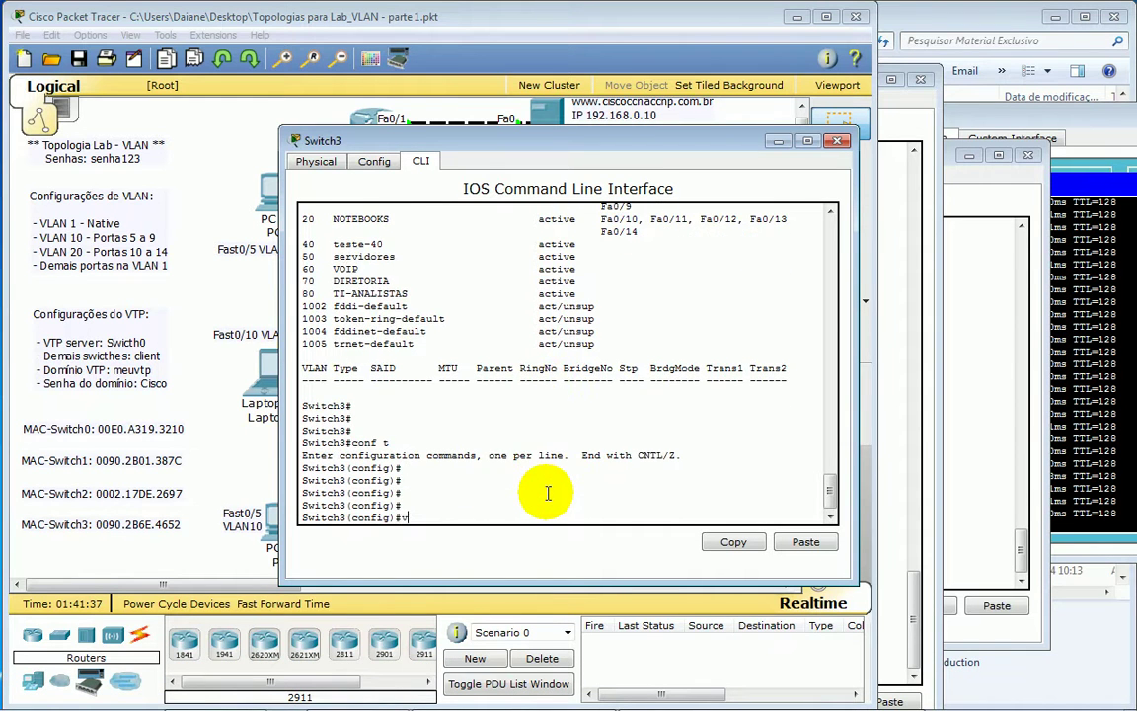
pyautogui.press('Return')
# - List Switch3's VTP modes (client, server, transparent), highlight transparent, and return to the topology
pyautogui.write('mo')
pyautogui.press('Tab')
pyautogui.write('?')
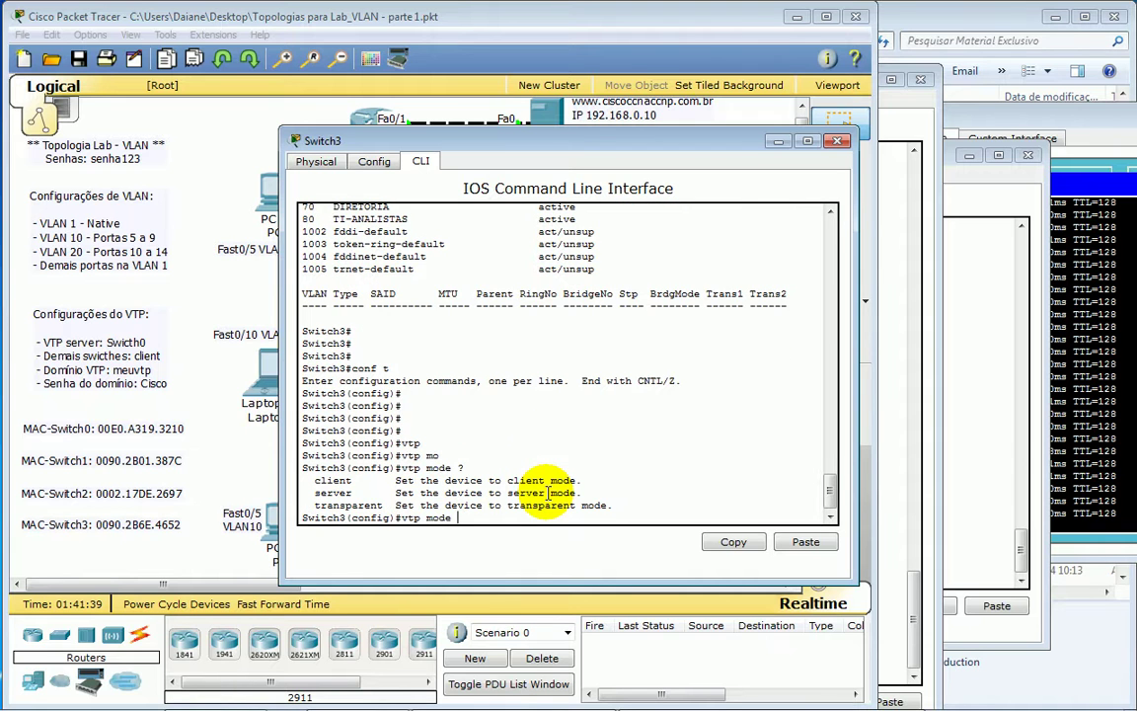
pyautogui.moveTo(312, 504); pyautogui.dragTo(413, 505)
pyautogui.moveTo(761, 690)
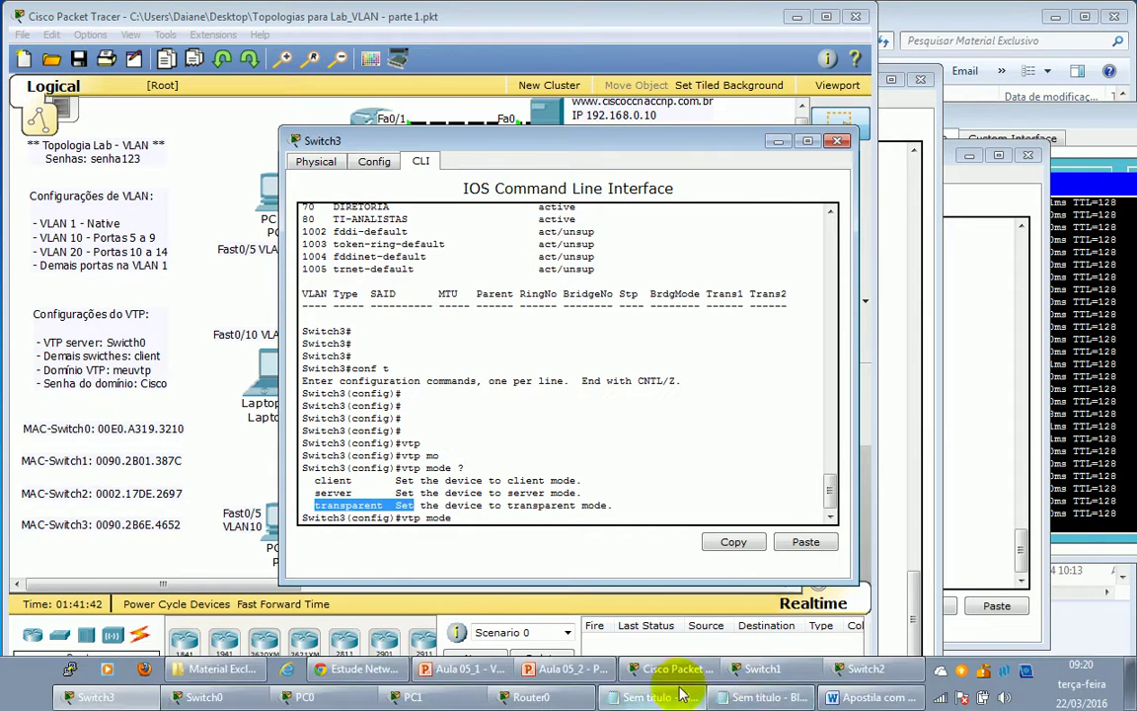
pyautogui.click(721, 20)
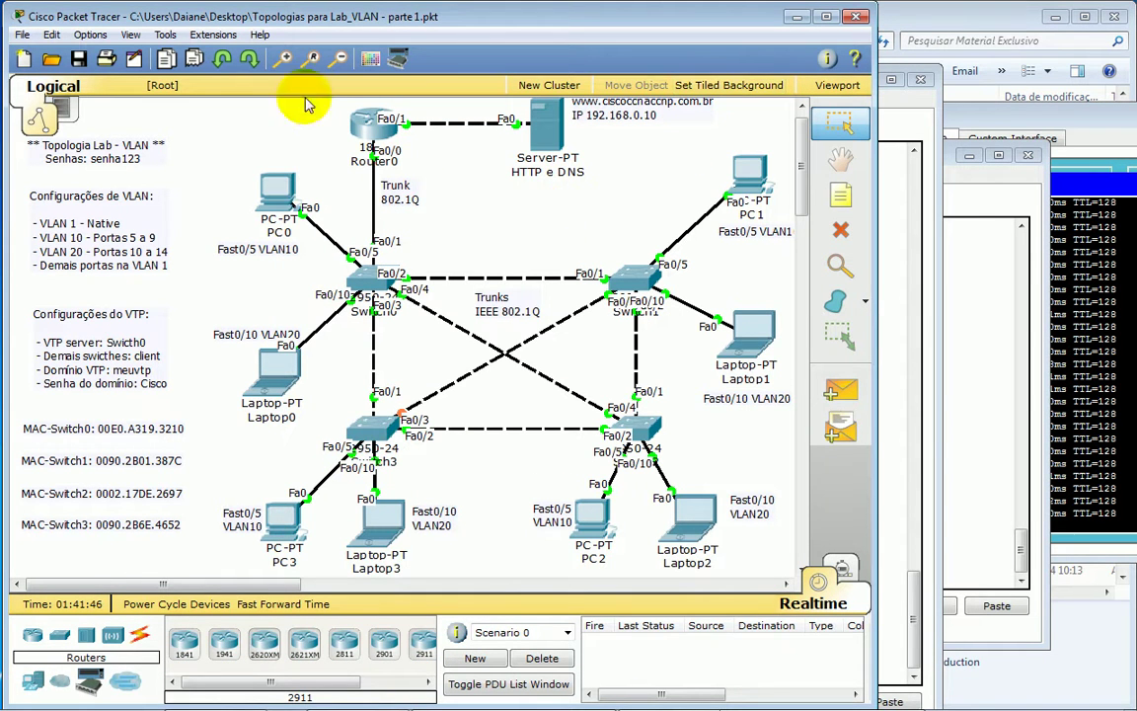
# - Save the topology file
pyautogui.click(820, 241)
pyautogui.click(21, 36)
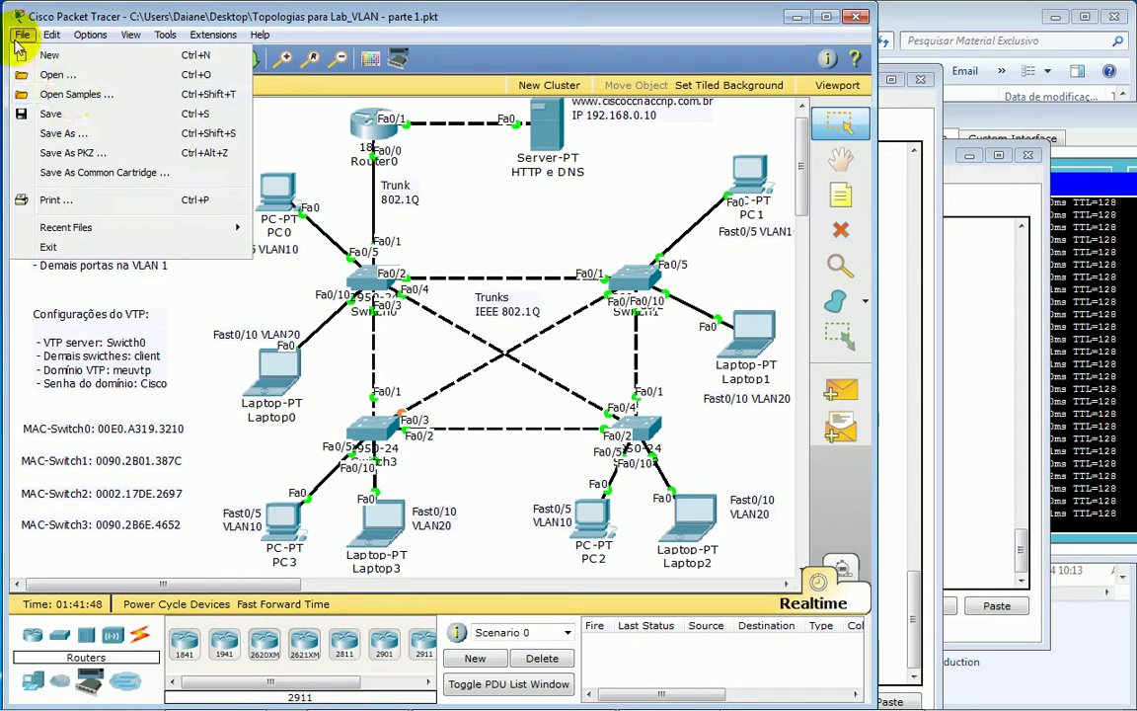
pyautogui.click(59, 114)
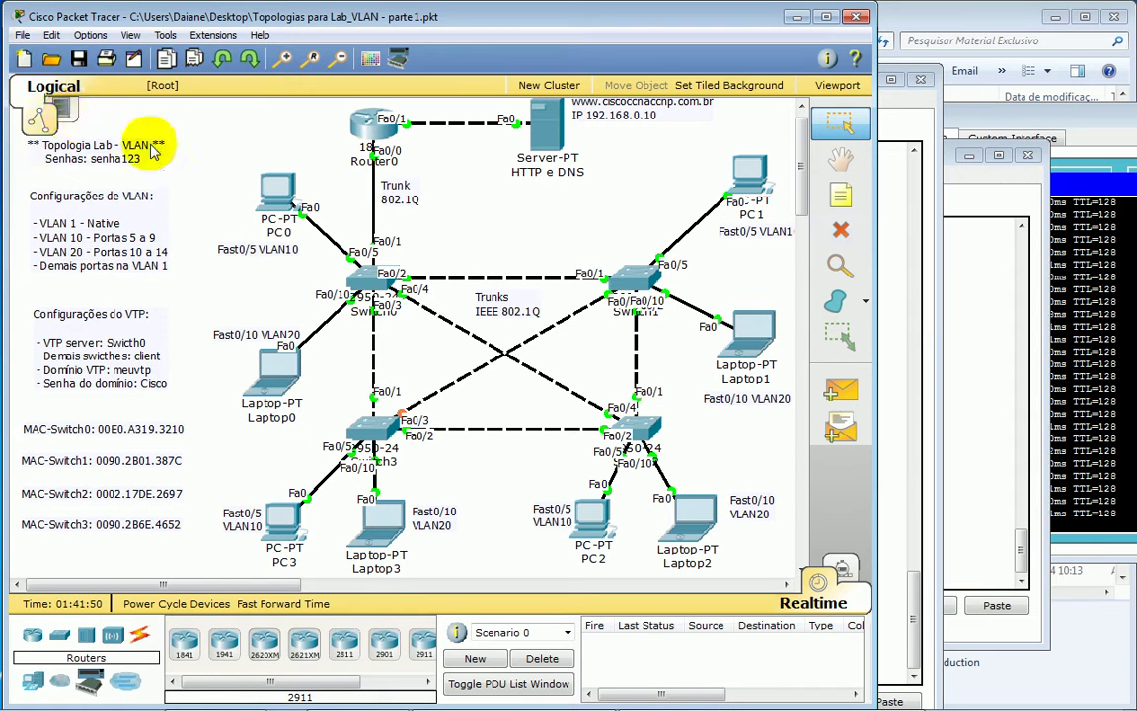
# - Delete the trunk link between Switch0 and Switch2, then outline Switch0 and Laptop0
pyautogui.click(842, 232)
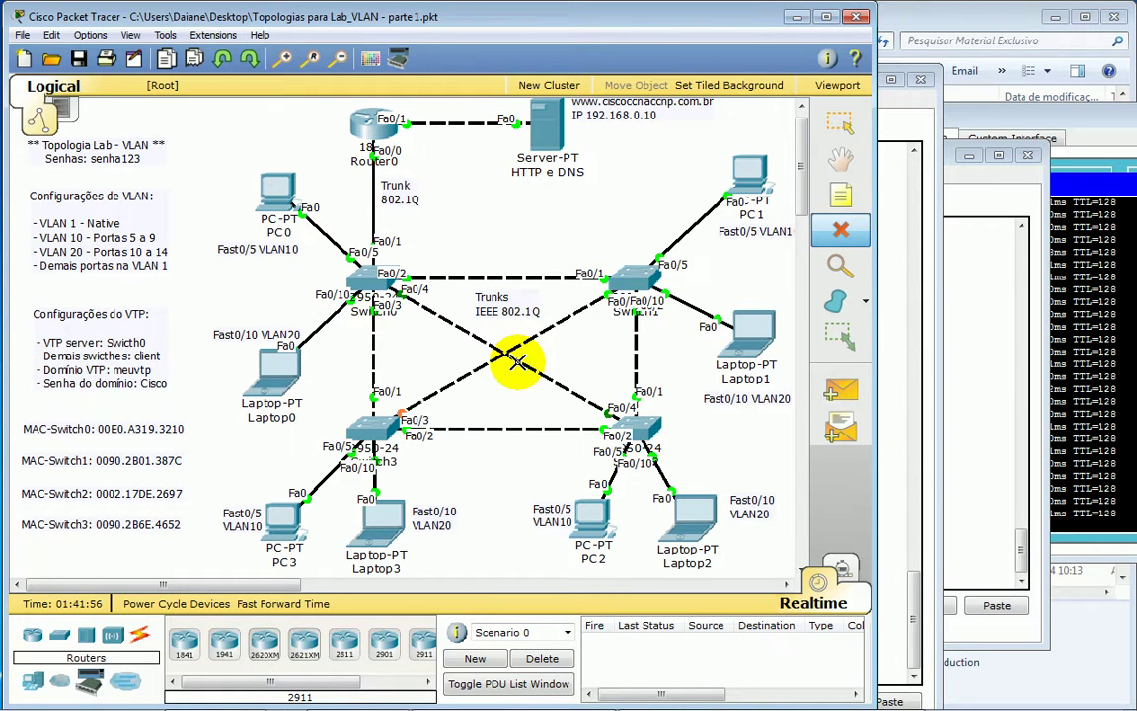
pyautogui.click(515, 361)
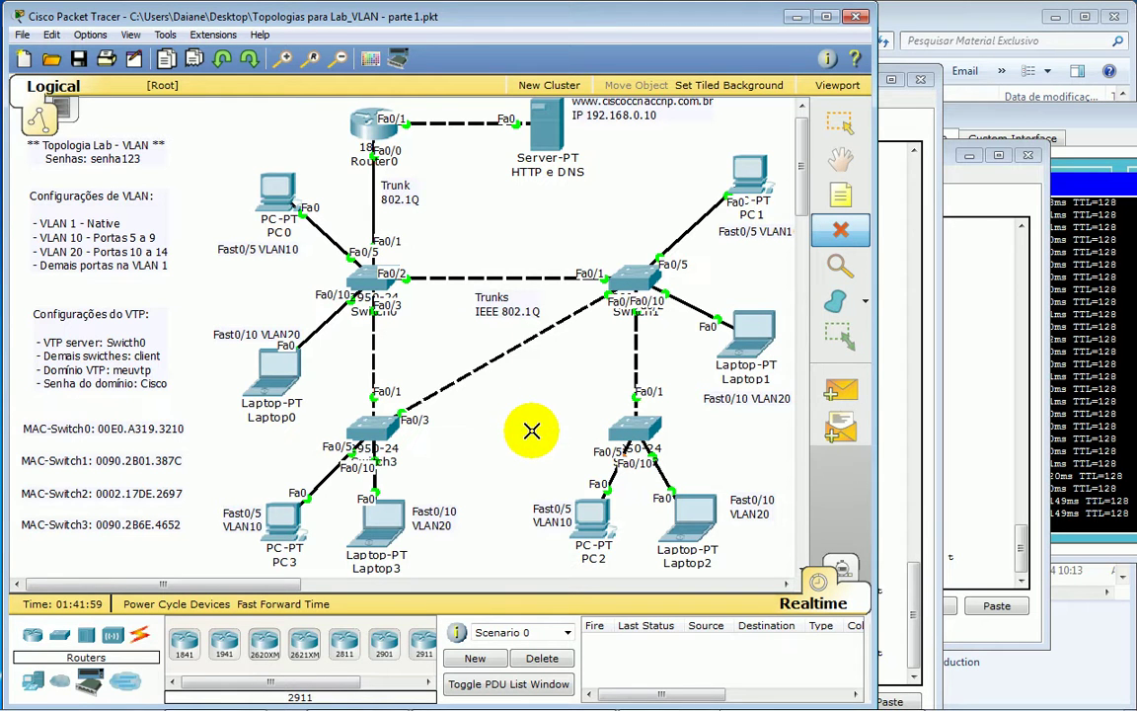
pyautogui.press('Escape')
pyautogui.moveTo(454, 232); pyautogui.dragTo(314, 334)
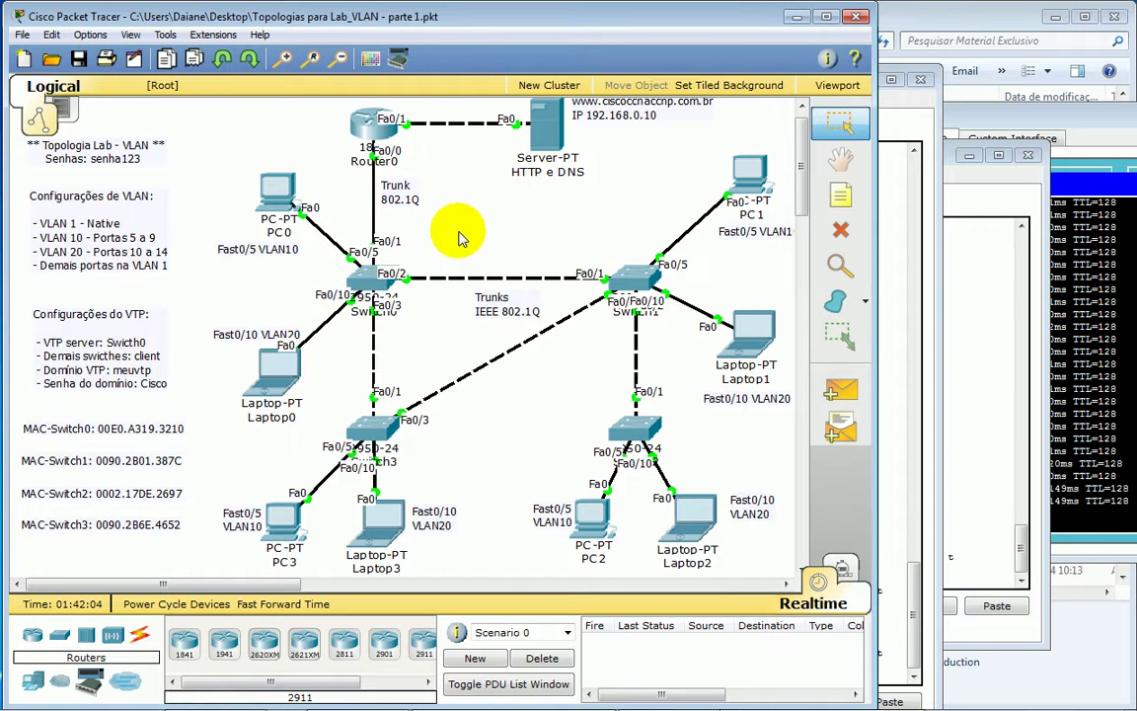
pyautogui.moveTo(486, 243); pyautogui.dragTo(296, 333)
pyautogui.click(962, 400)
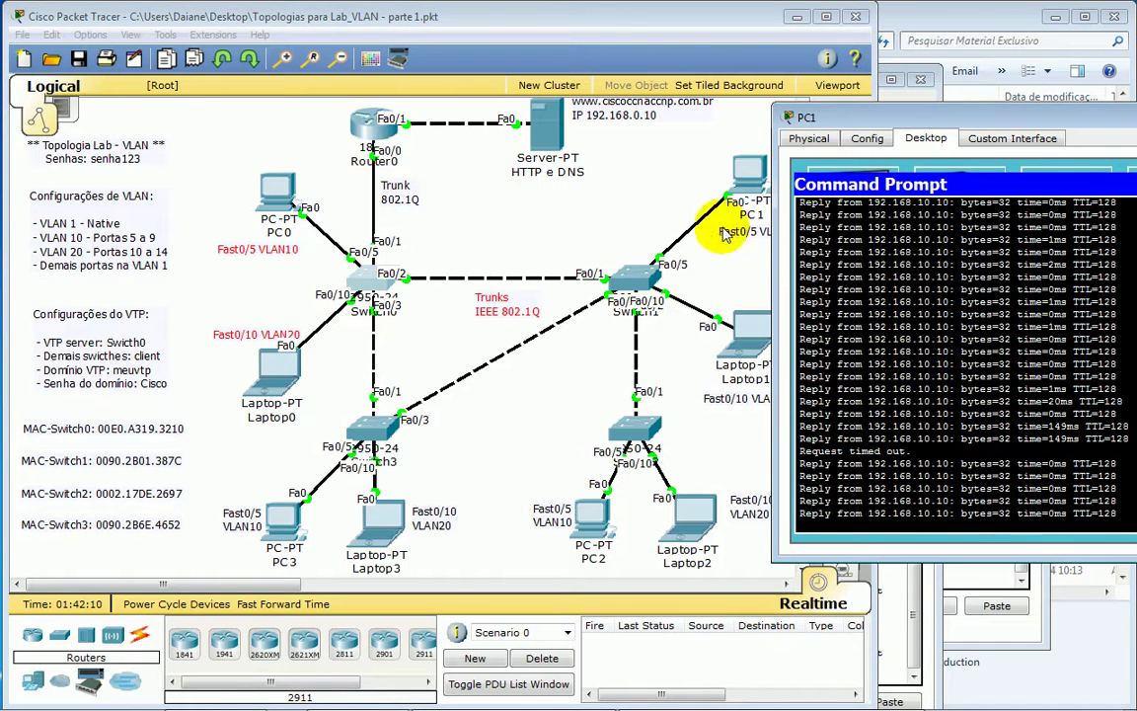
pyautogui.click(556, 284)
pyautogui.moveTo(922, 120); pyautogui.dragTo(933, 117)
pyautogui.click(592, 218)
pyautogui.click(376, 275)
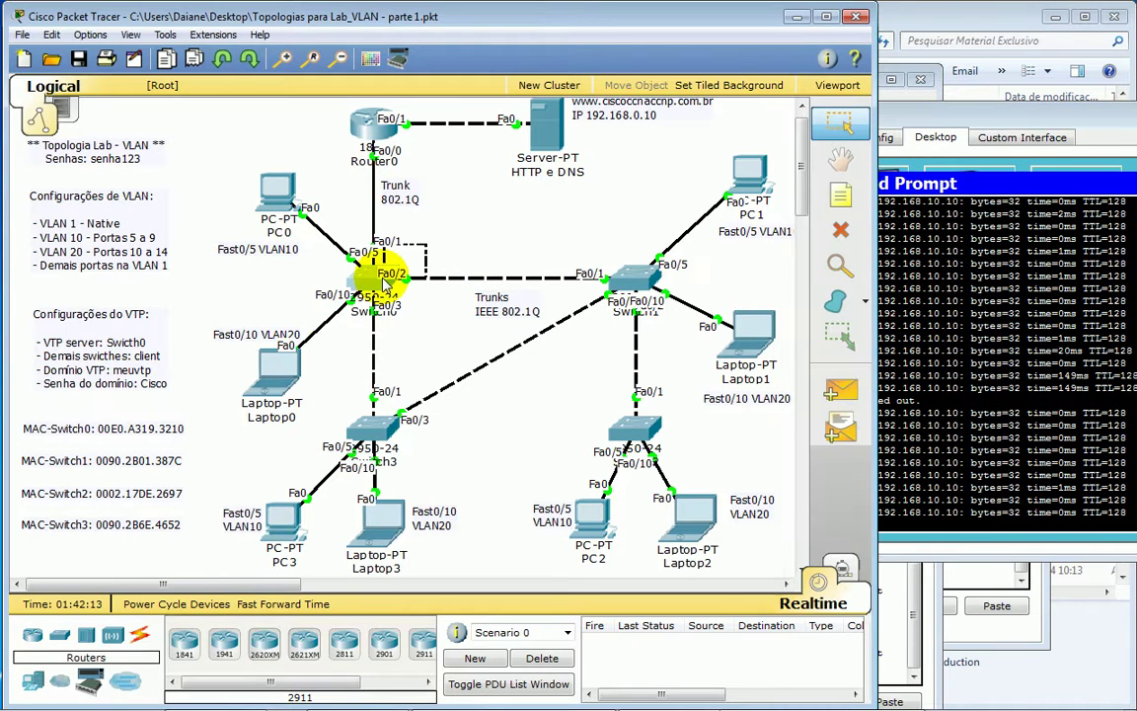
pyautogui.moveTo(564, 398); pyautogui.dragTo(667, 464)
pyautogui.moveTo(455, 235); pyautogui.dragTo(306, 316)
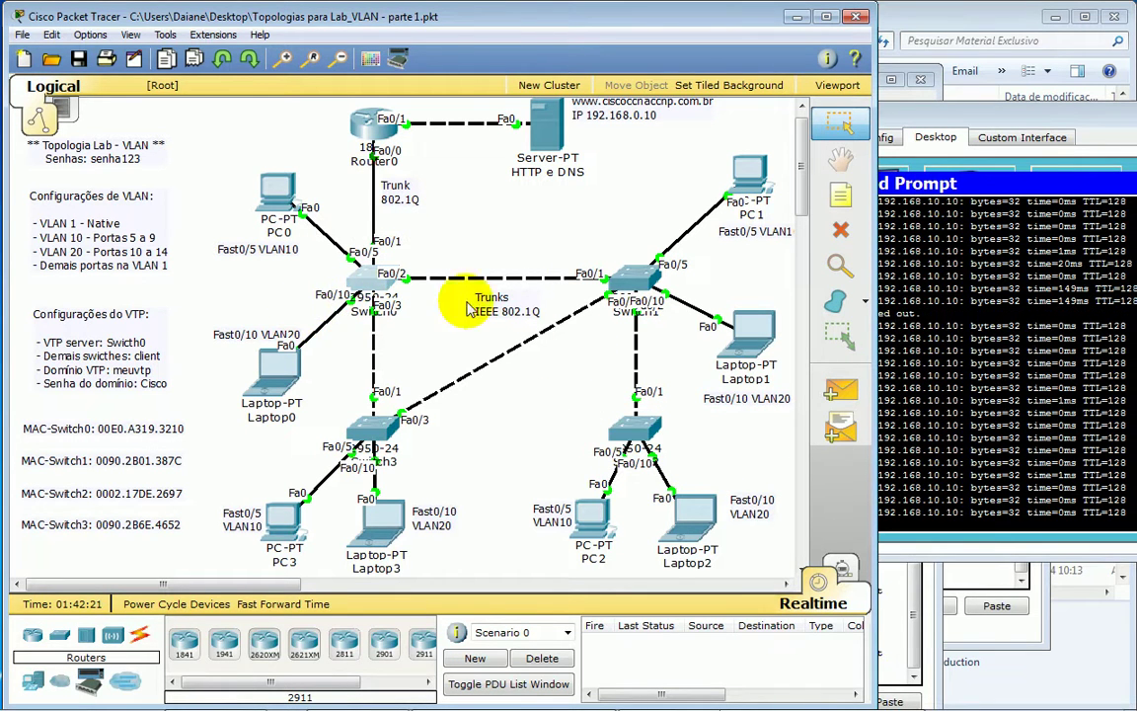
pyautogui.moveTo(565, 226); pyautogui.dragTo(691, 327)
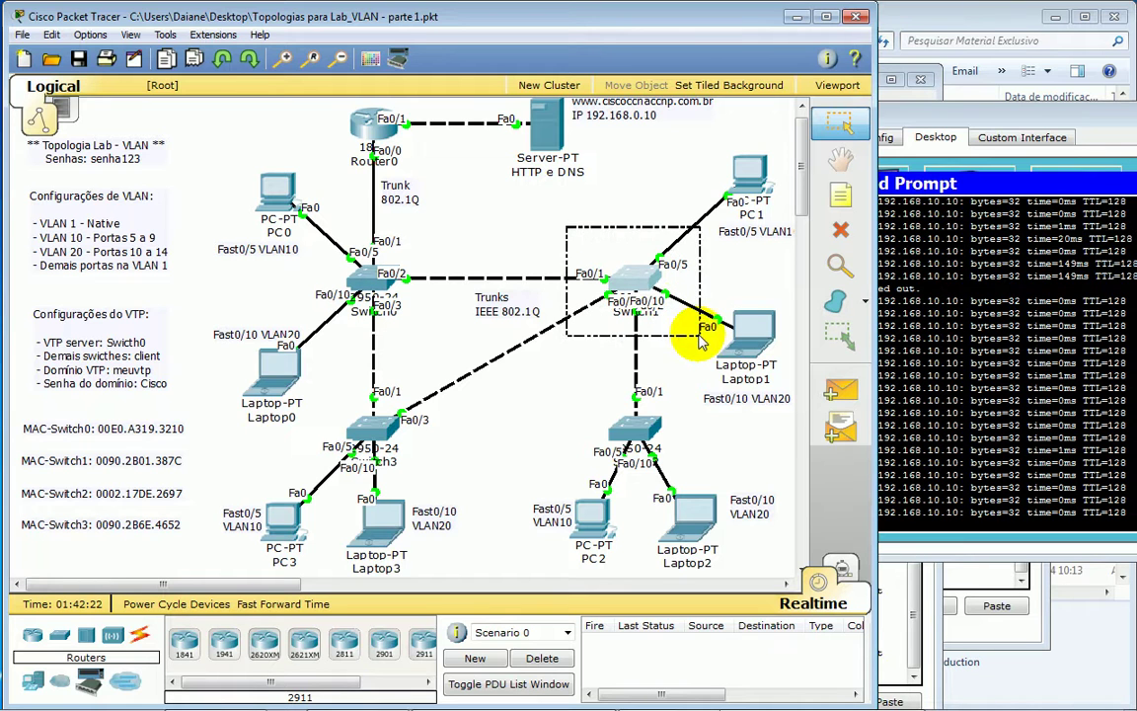
# - Outline Switch2, Switch1, Switch0 and Switch3 in turn to point them out in the topology
pyautogui.click(676, 367)
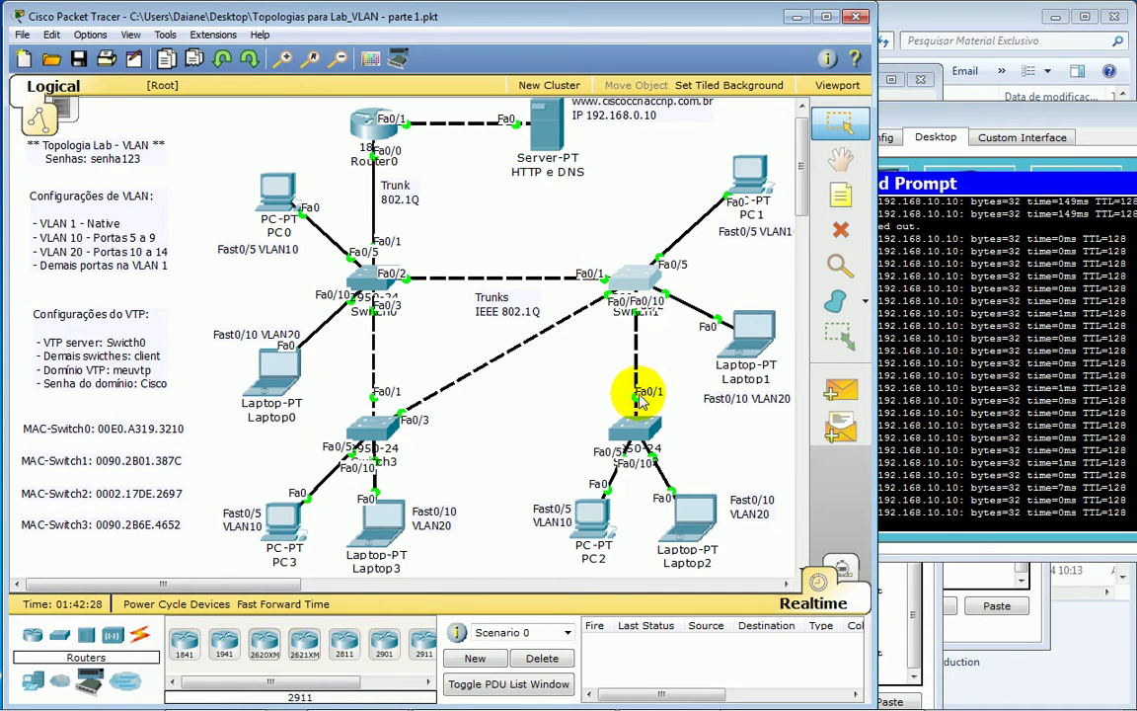
pyautogui.moveTo(556, 401); pyautogui.dragTo(719, 479)
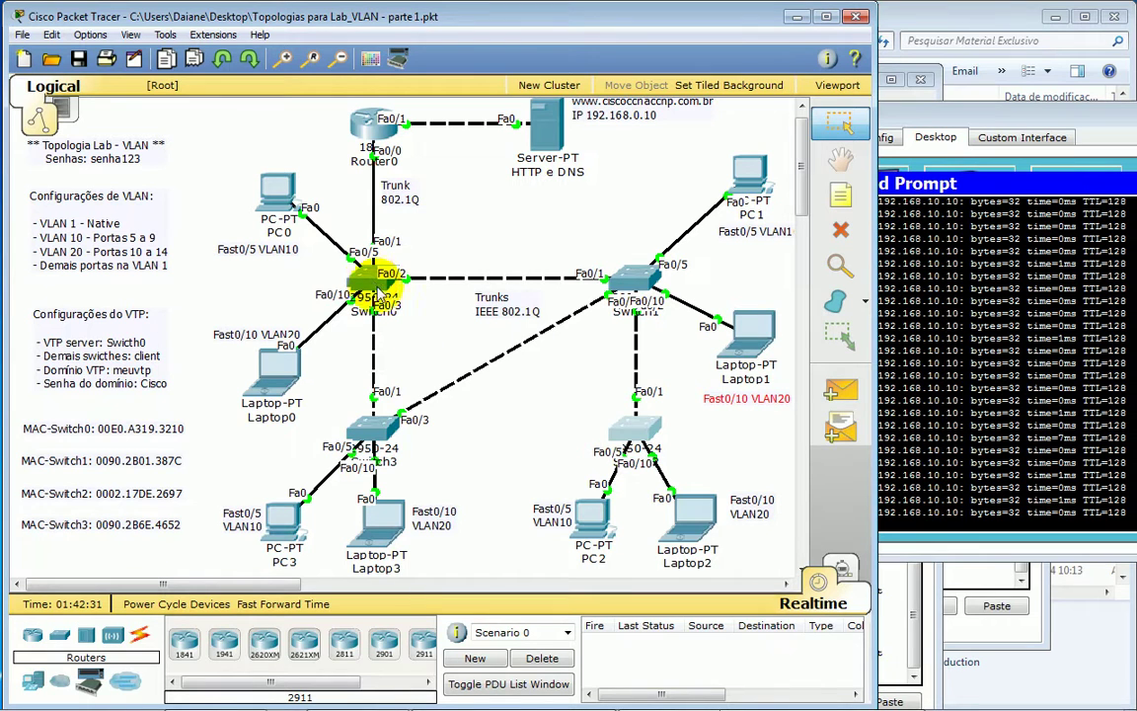
pyautogui.moveTo(564, 399); pyautogui.dragTo(690, 462)
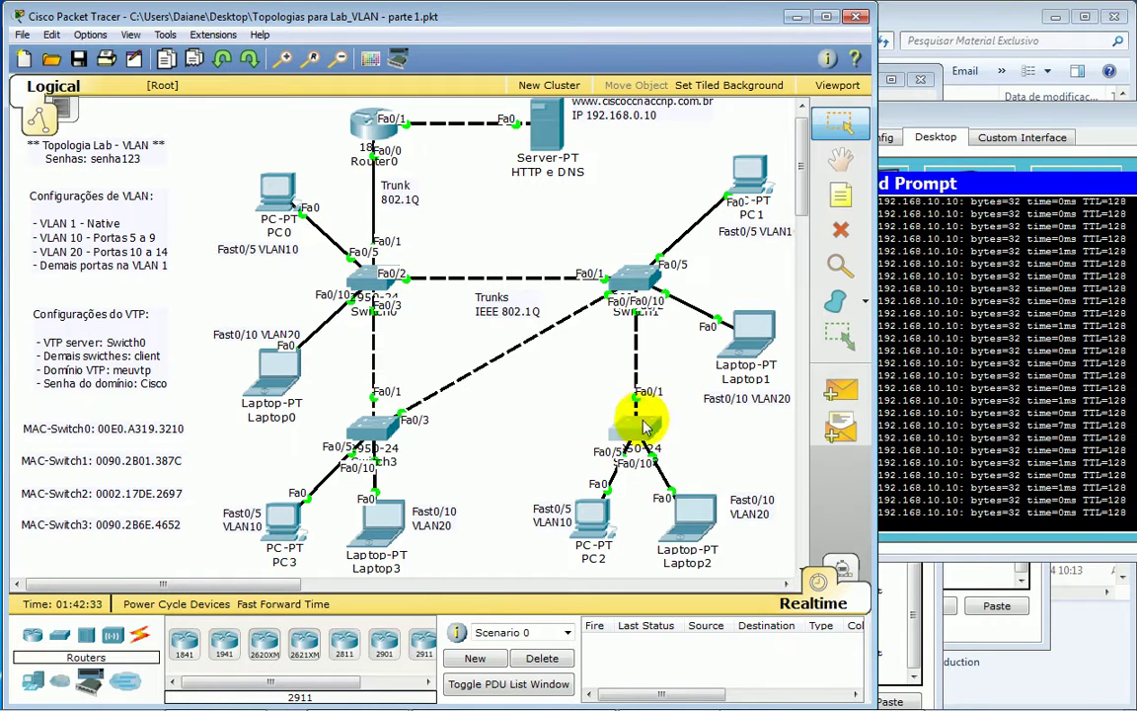
pyautogui.click(642, 279)
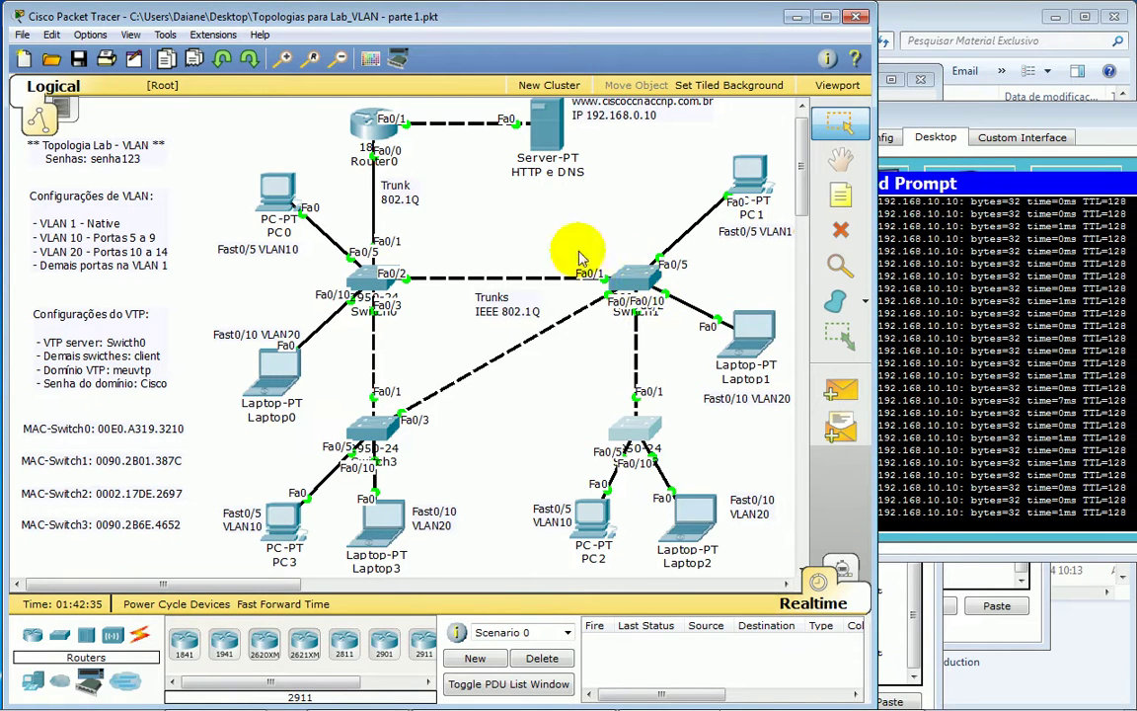
pyautogui.moveTo(450, 224); pyautogui.dragTo(317, 317)
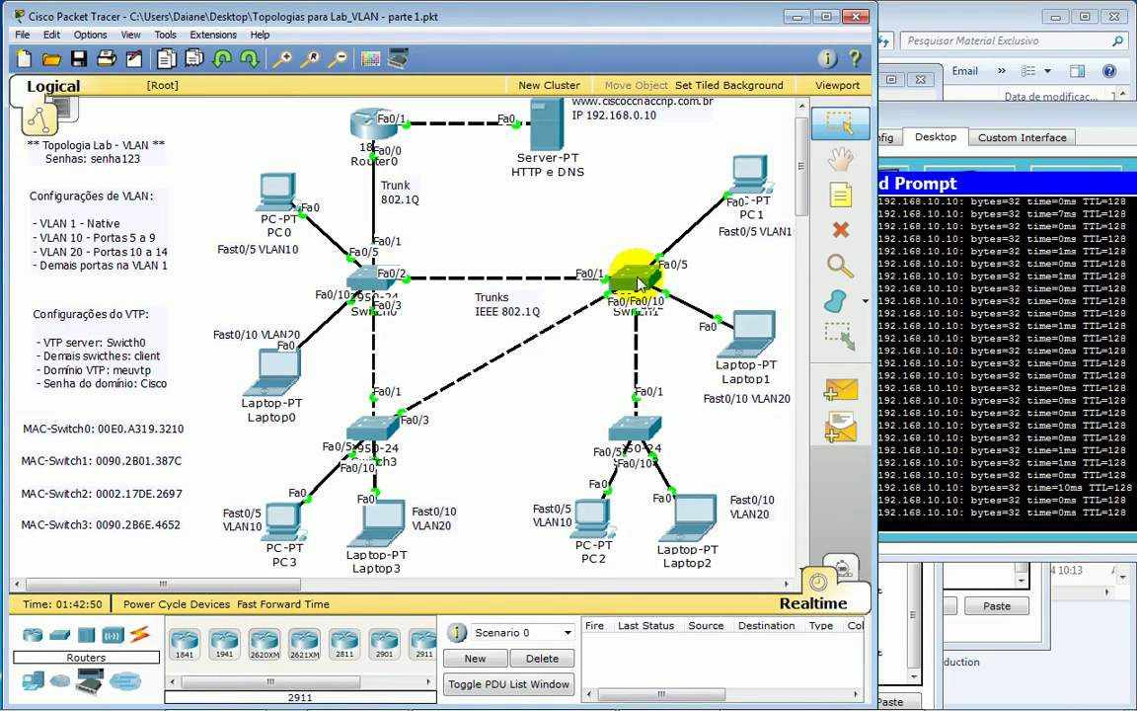
pyautogui.moveTo(642, 283)
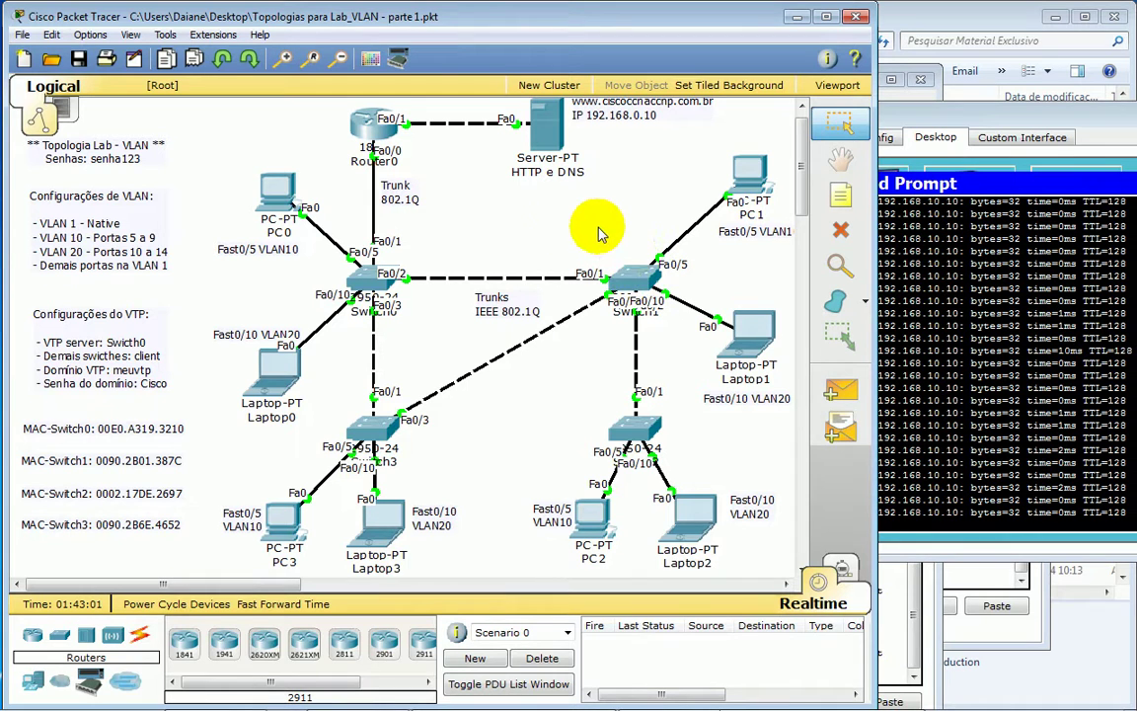
pyautogui.moveTo(553, 395); pyautogui.dragTo(703, 477)
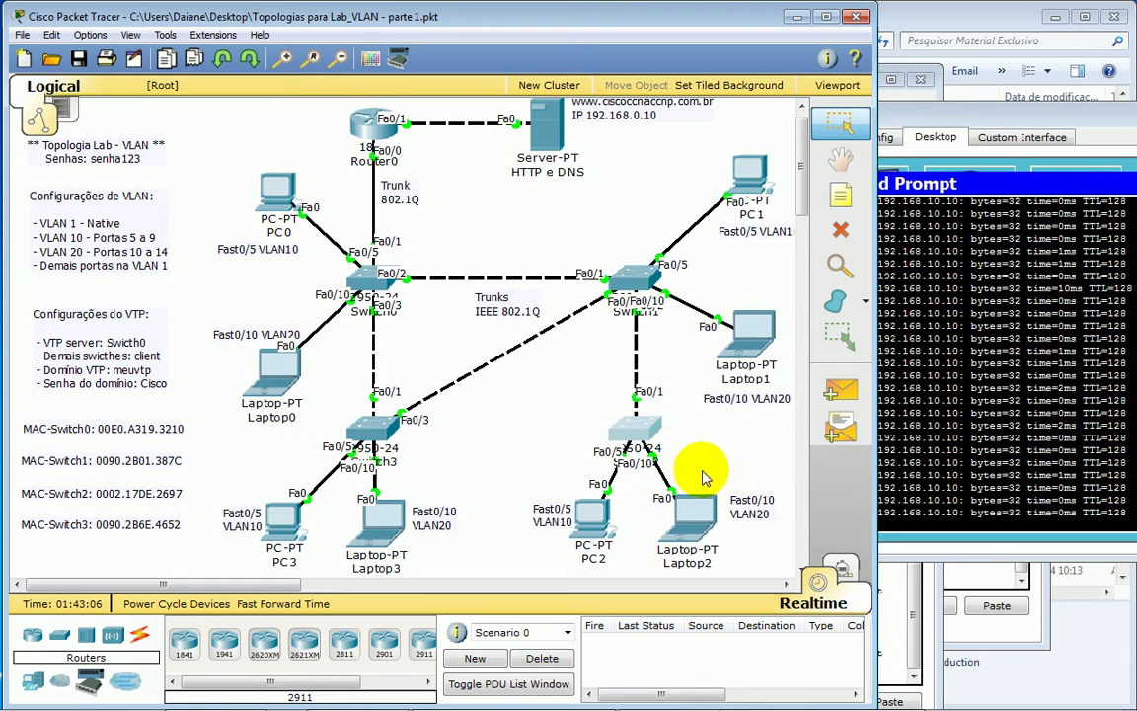
pyautogui.moveTo(563, 225); pyautogui.dragTo(697, 340)
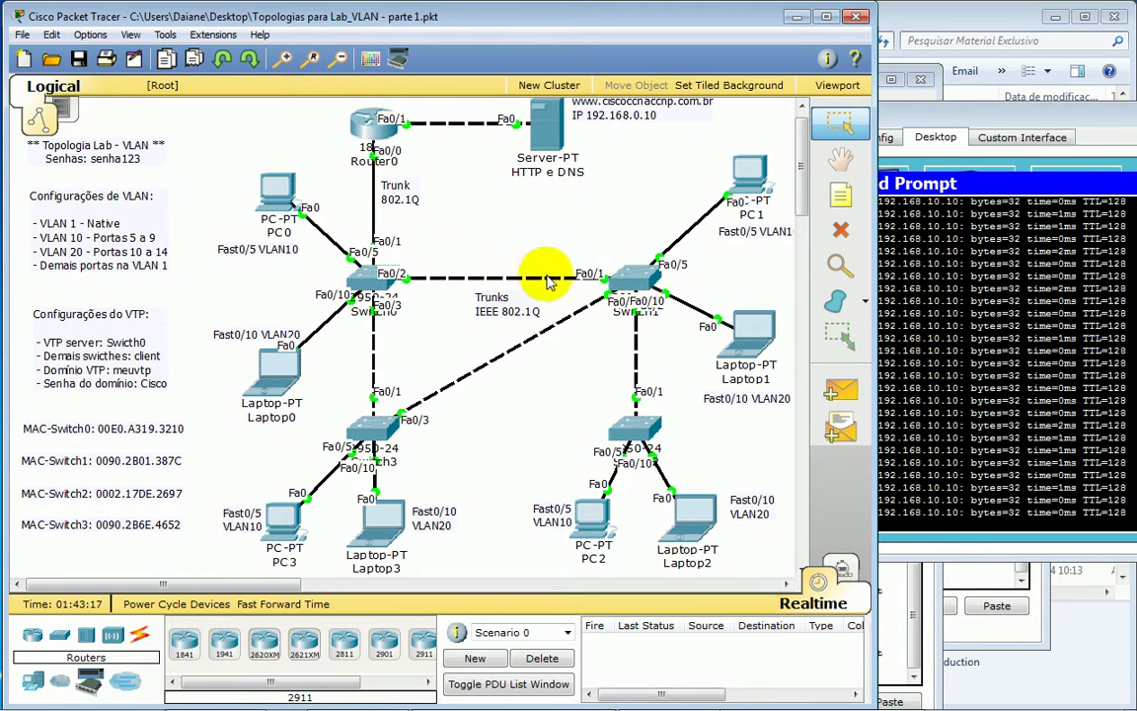
pyautogui.moveTo(444, 217); pyautogui.dragTo(348, 298)
pyautogui.moveTo(564, 417); pyautogui.dragTo(681, 474)
# - Open Switch1's command line and enter global configuration mode
pyautogui.click(637, 281)
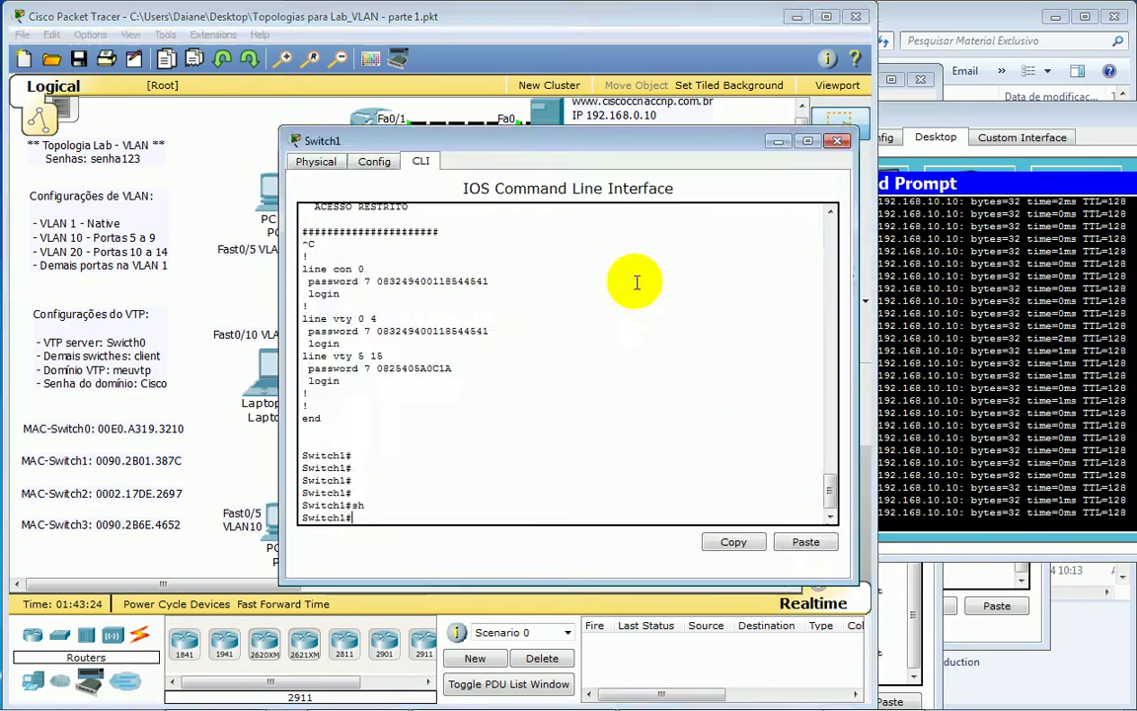
pyautogui.press('Return')
pyautogui.press('Return')
pyautogui.press('Return')
pyautogui.press('Return')
pyautogui.write('c')
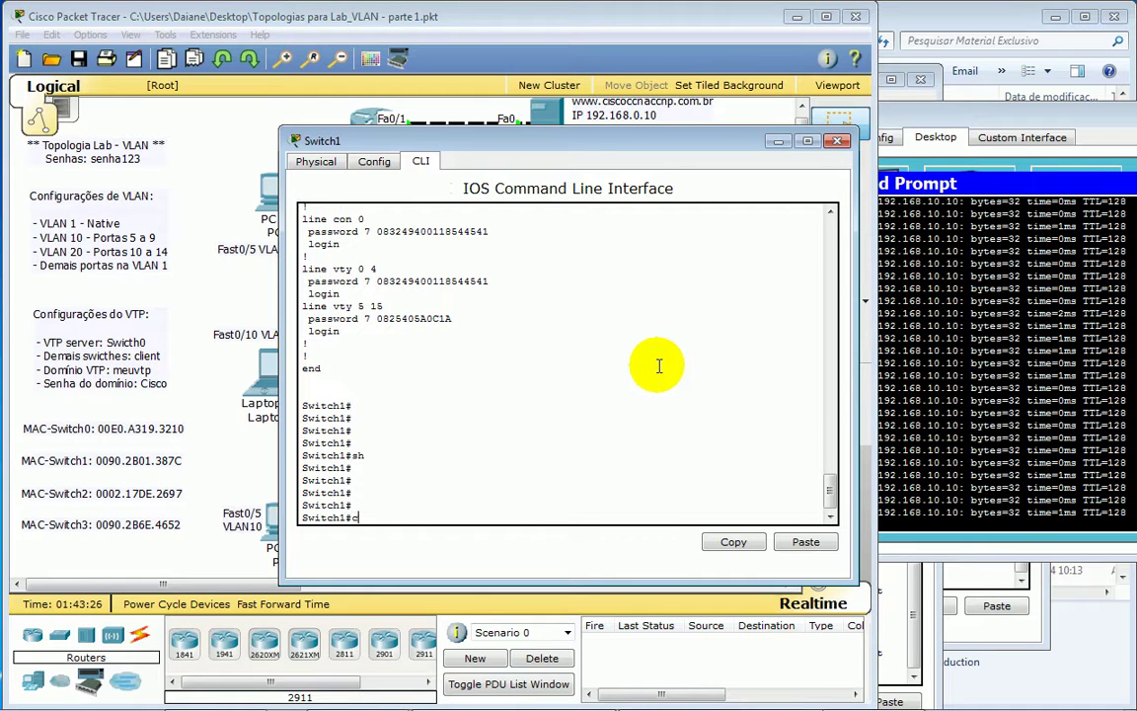
pyautogui.write('onf t')
pyautogui.press('Return')
pyautogui.press('Return')
pyautogui.press('Return')
pyautogui.press('Return')
pyautogui.press('Return')
pyautogui.press('Return')
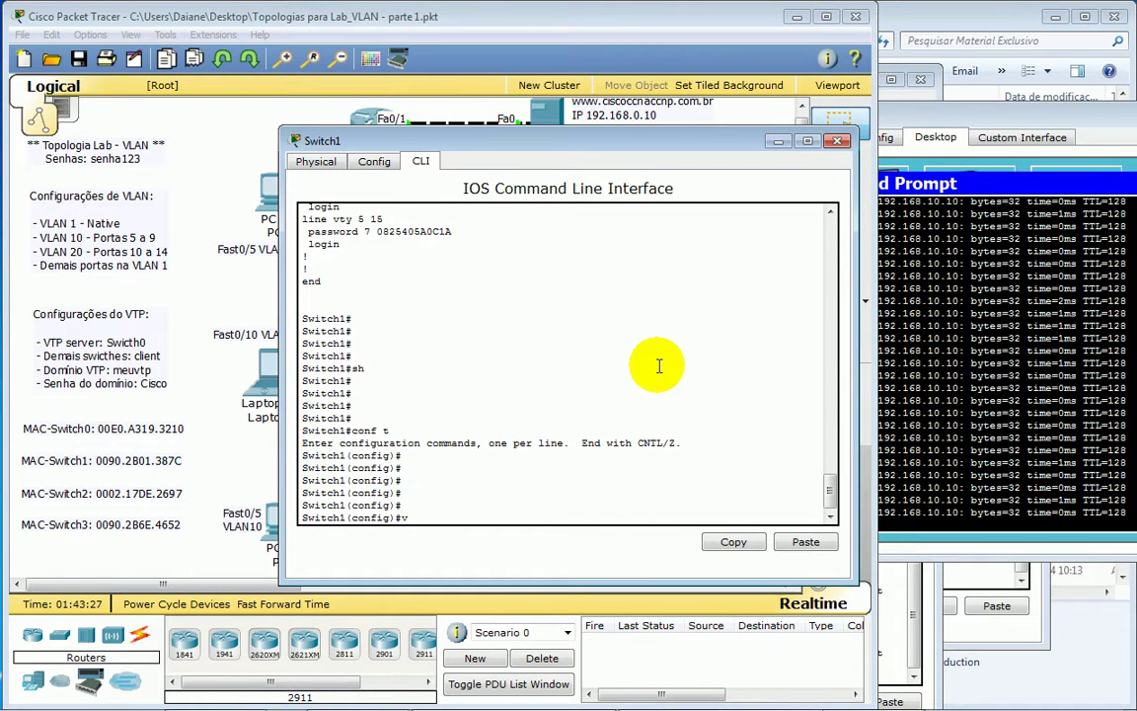
# - Try to create VLAN 100 on Switch1
pyautogui.write('vt')
pyautogui.press('Tab')
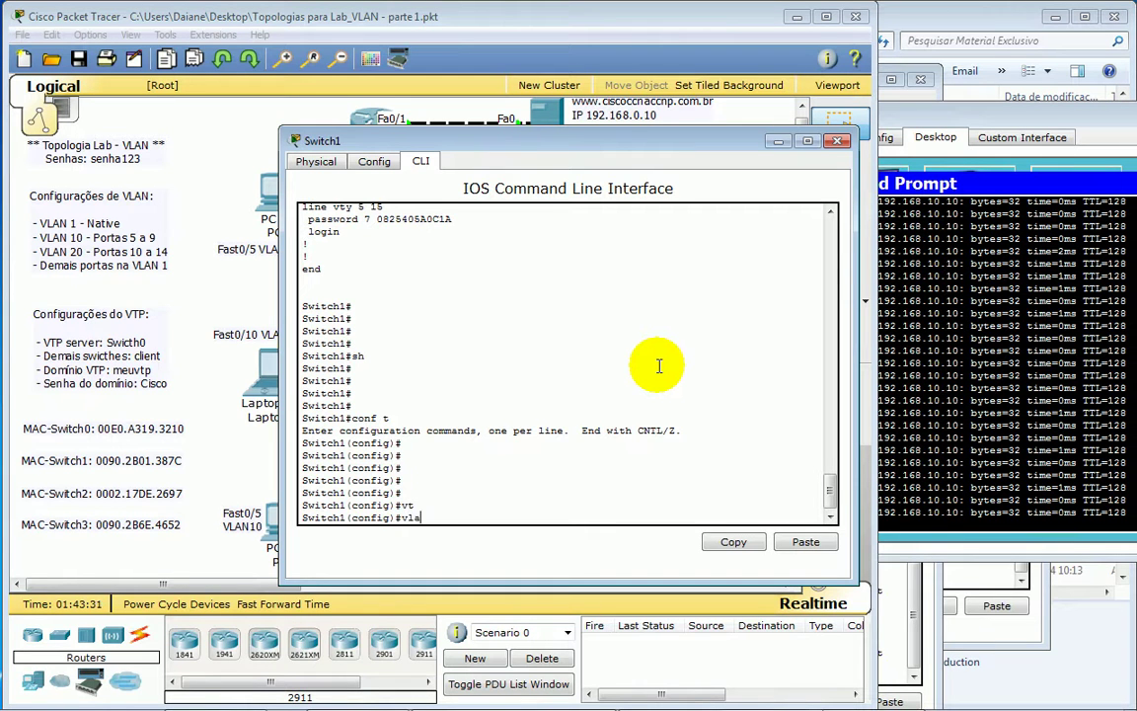
pyautogui.write('n')
pyautogui.press('Tab')
pyautogui.write('100')
pyautogui.press('Return')
pyautogui.press('Return')
pyautogui.press('Return')
pyautogui.press('Return')
pyautogui.press('Return')
pyautogui.press('Return')
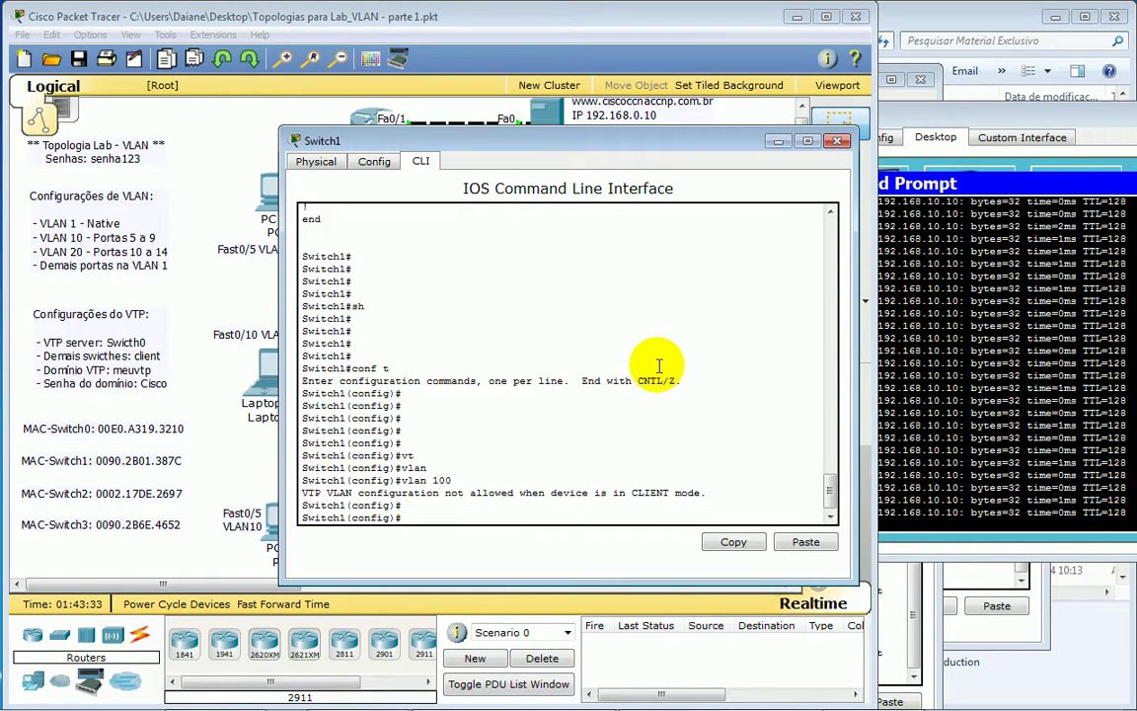
# - Try to create VLAN 200 and highlight the CLIENT mode error refusing it
pyautogui.write('vl')
pyautogui.press('Tab')
pyautogui.write('1')
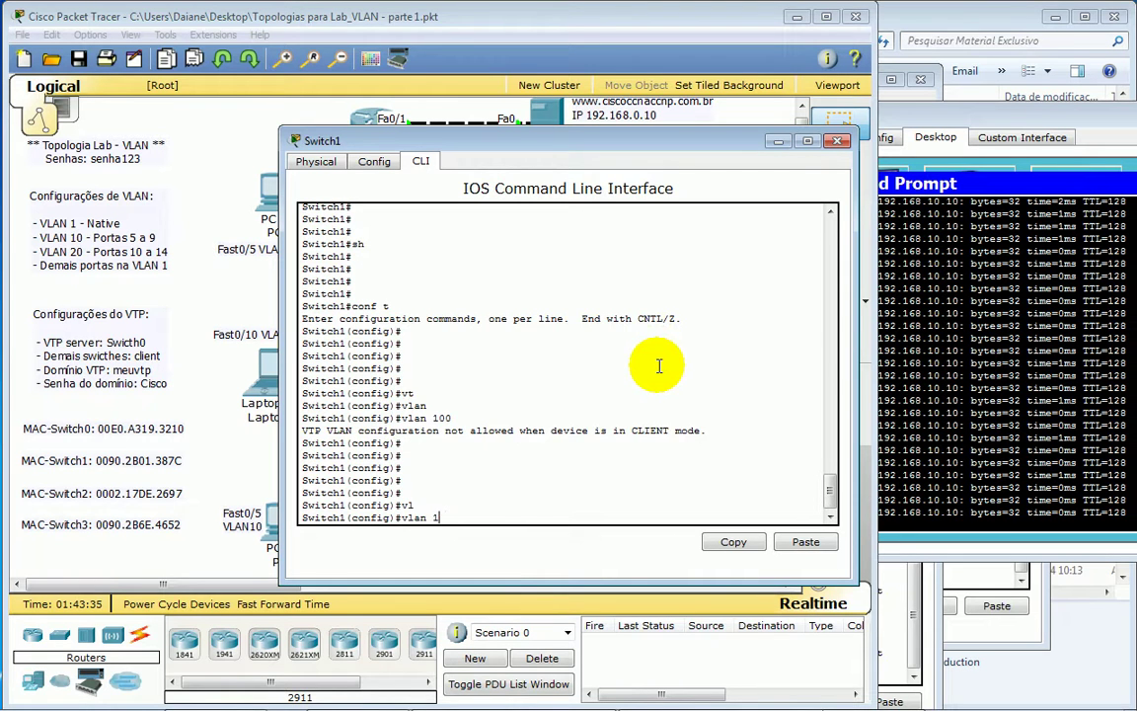
pyautogui.press('Return')
pyautogui.press('Return')
pyautogui.press('Return')
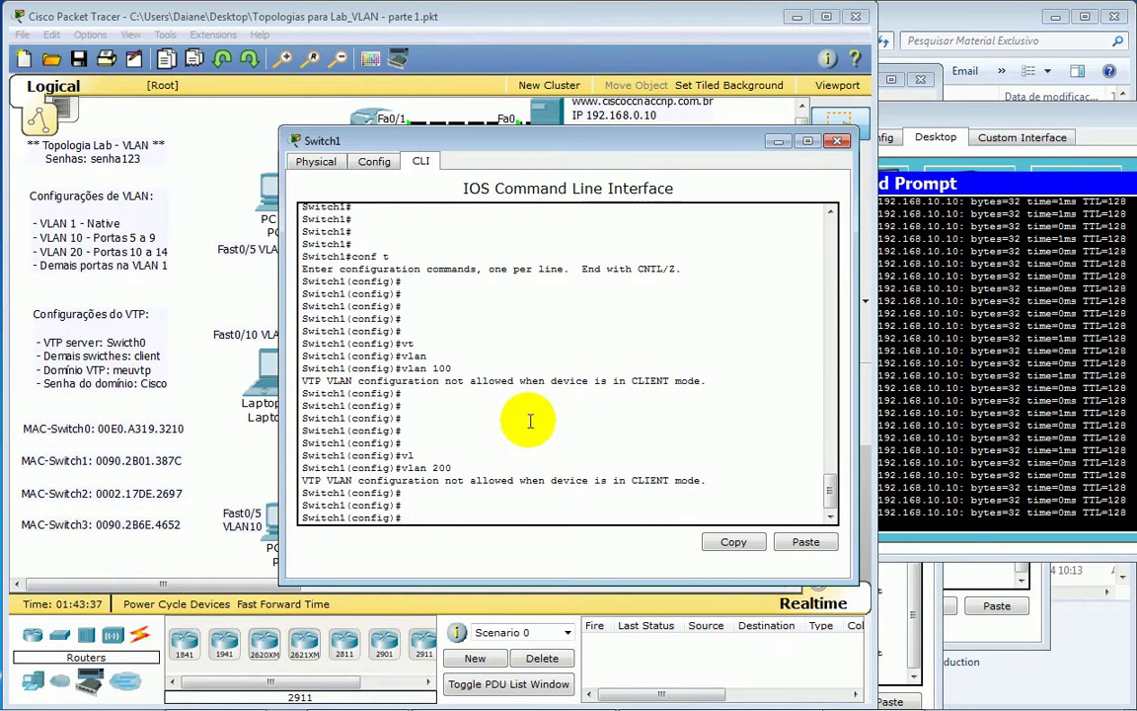
pyautogui.moveTo(322, 481)
pyautogui.mouseDown()
pyautogui.moveTo(736, 483)
pyautogui.moveTo(332, 486)
pyautogui.mouseUp()
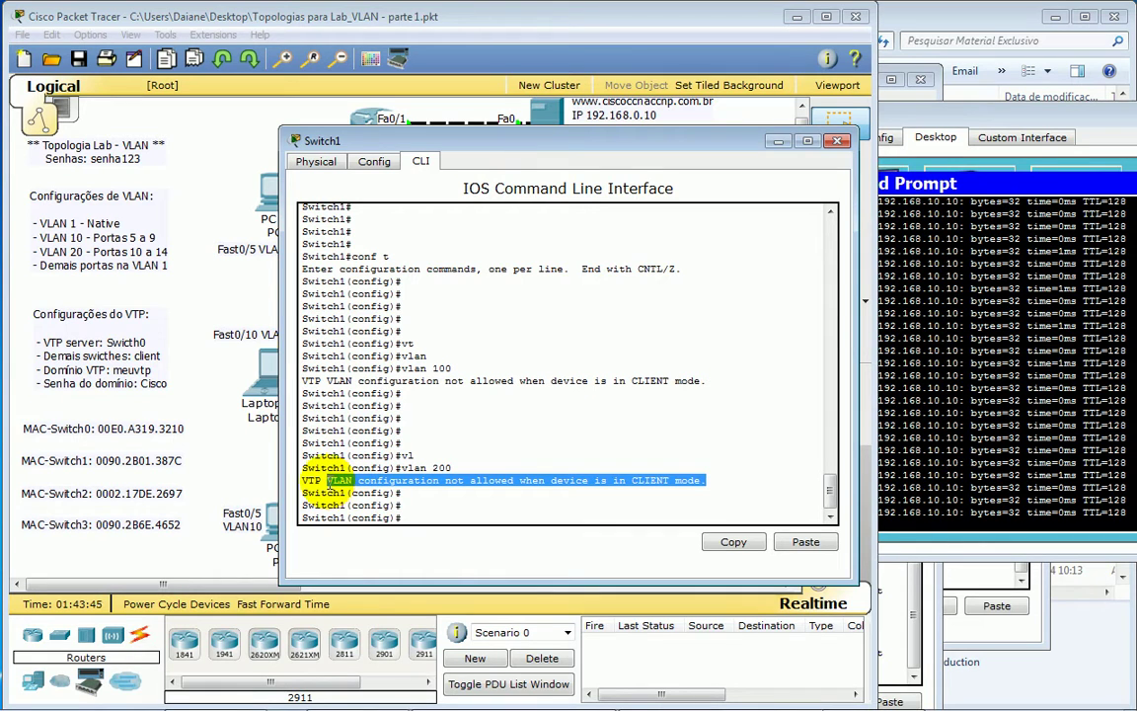
pyautogui.click(419, 518)
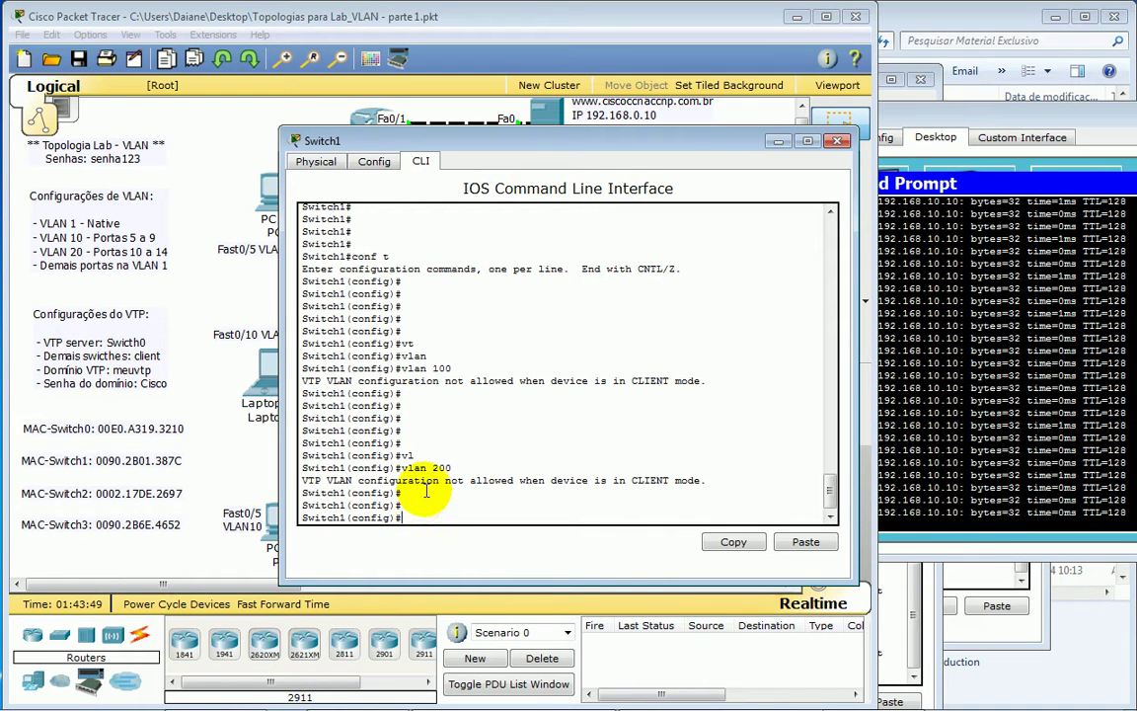
pyautogui.press('Return')
pyautogui.press('Return')
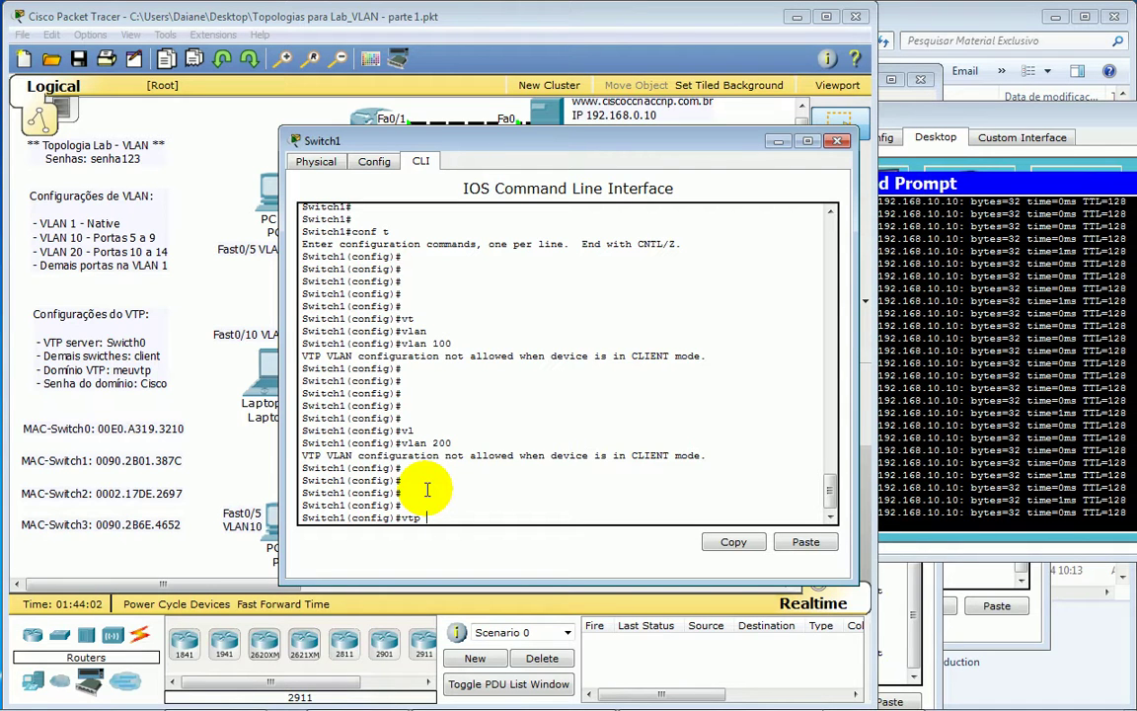
# - Set Switch1 to VTP transparent mode
pyautogui.write('mode')
pyautogui.press('Tab')
pyautogui.write('tra')
pyautogui.press('Tab')
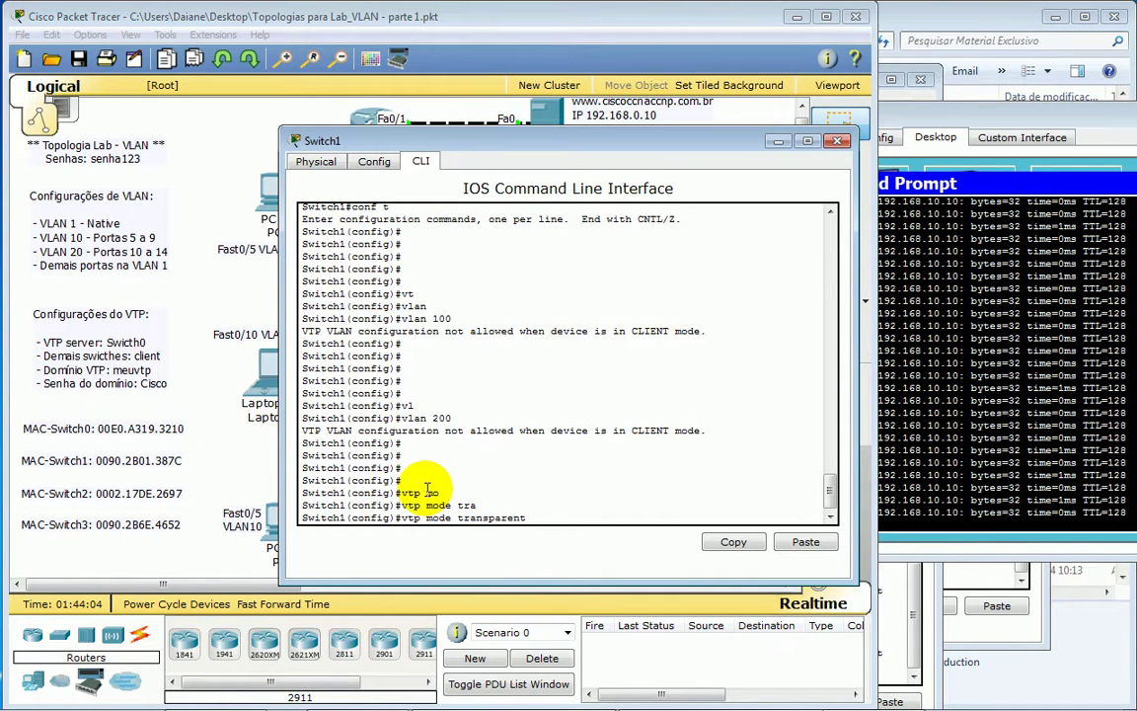
pyautogui.press('Return')
# - Create VLAN 100 named teste-100
pyautogui.press('Return')
pyautogui.press('Return')
pyautogui.press('Return')
pyautogui.press('Return')
pyautogui.press('Return')
pyautogui.press('Return')
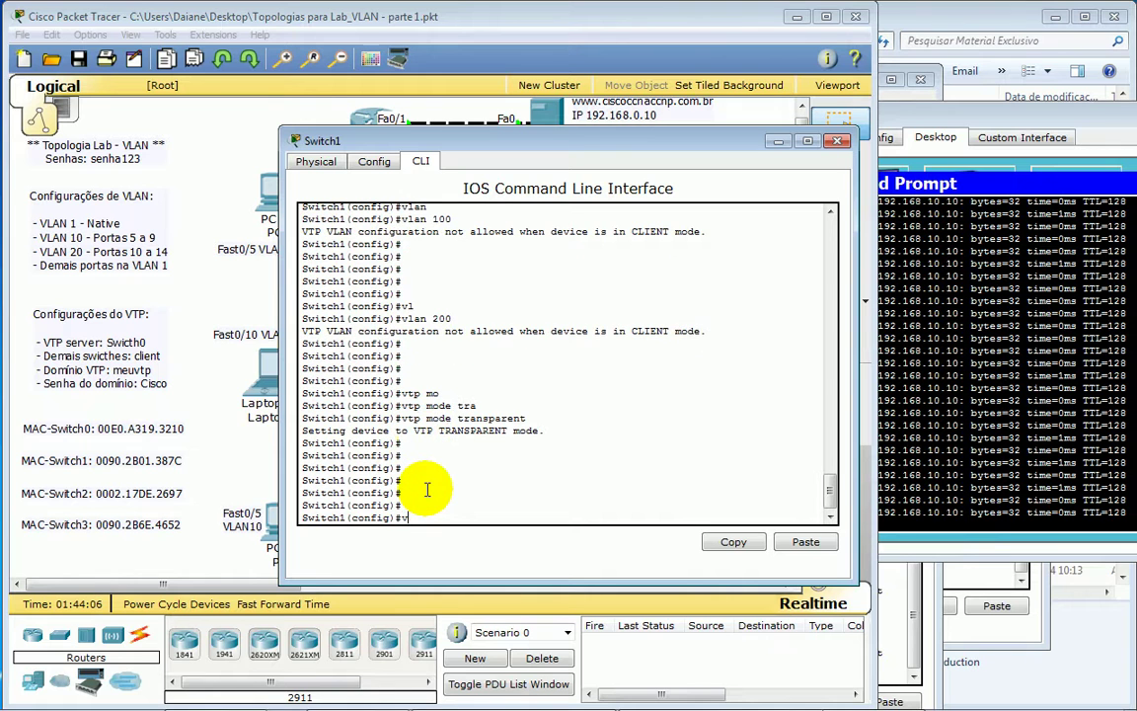
pyautogui.write('vlan 100')
pyautogui.press('Return')
pyautogui.press('Return')
pyautogui.press('Return')
pyautogui.press('Return')
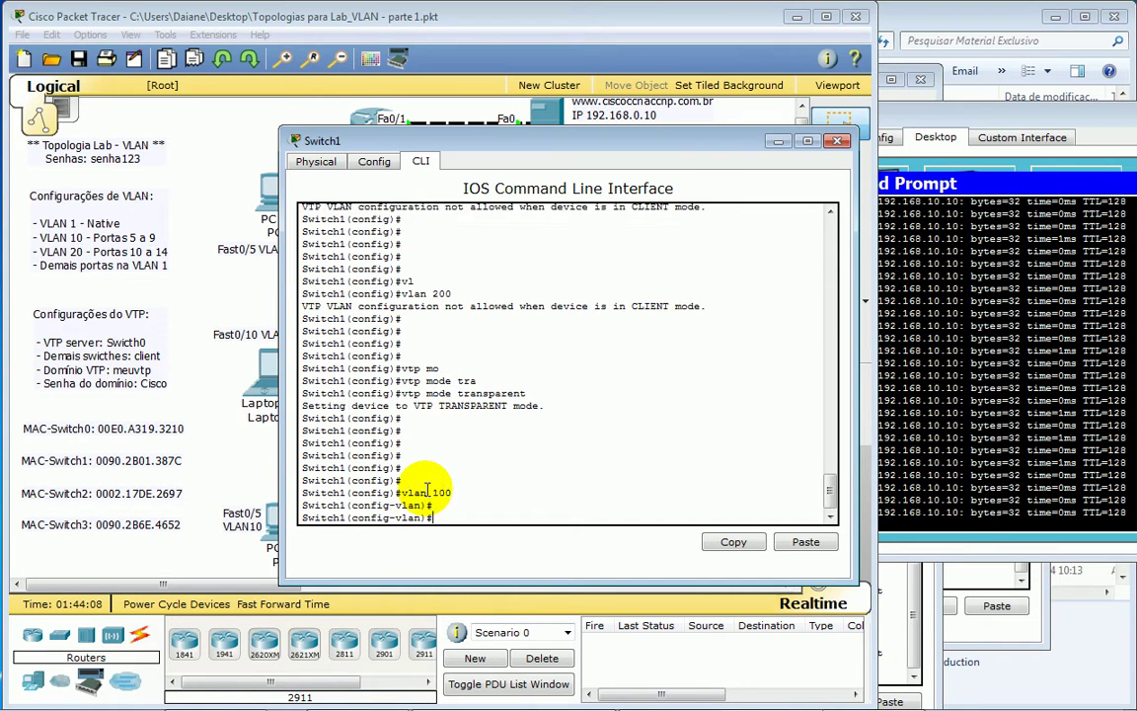
pyautogui.write('na')
pyautogui.press('Tab')
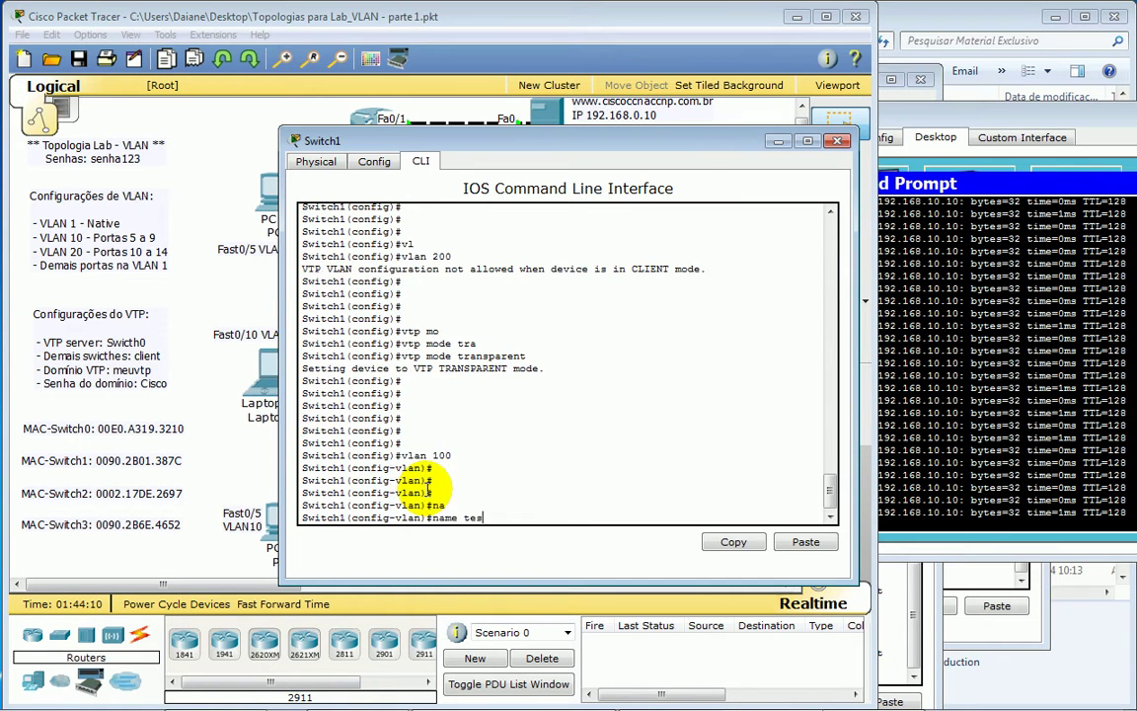
pyautogui.write('teste-100')
pyautogui.press('Return')
pyautogui.press('Return')
pyautogui.press('Return')
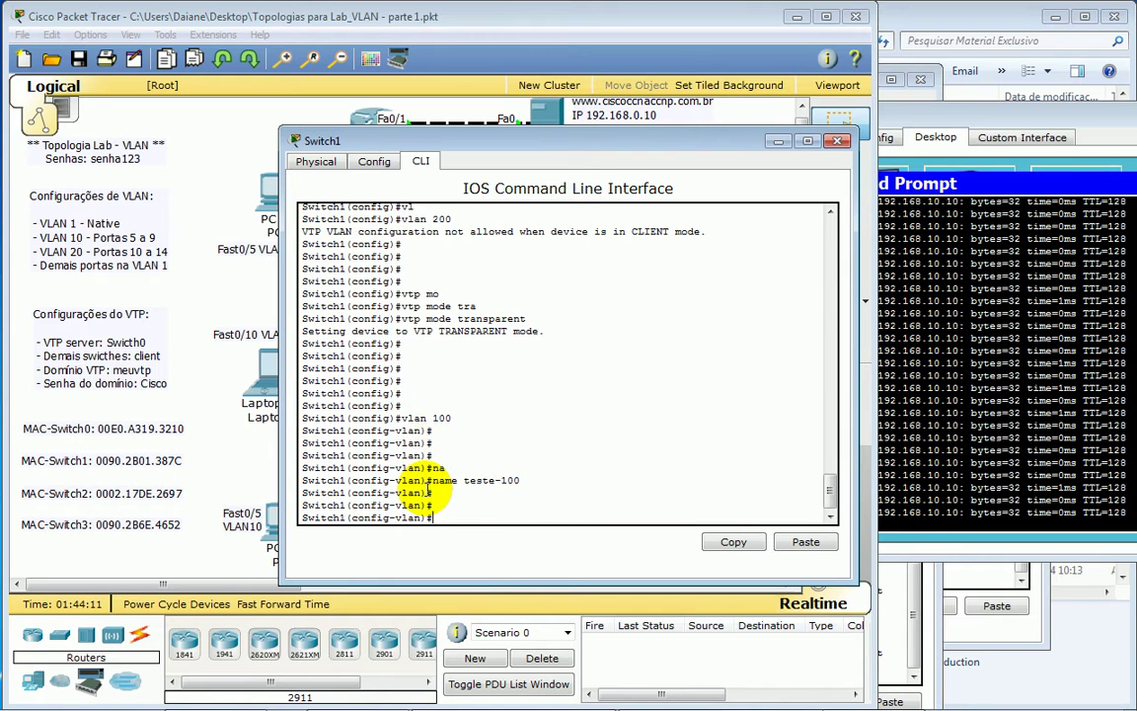
# - Create VLAN 200 named teste-200 and return to privileged mode
pyautogui.press('Return')
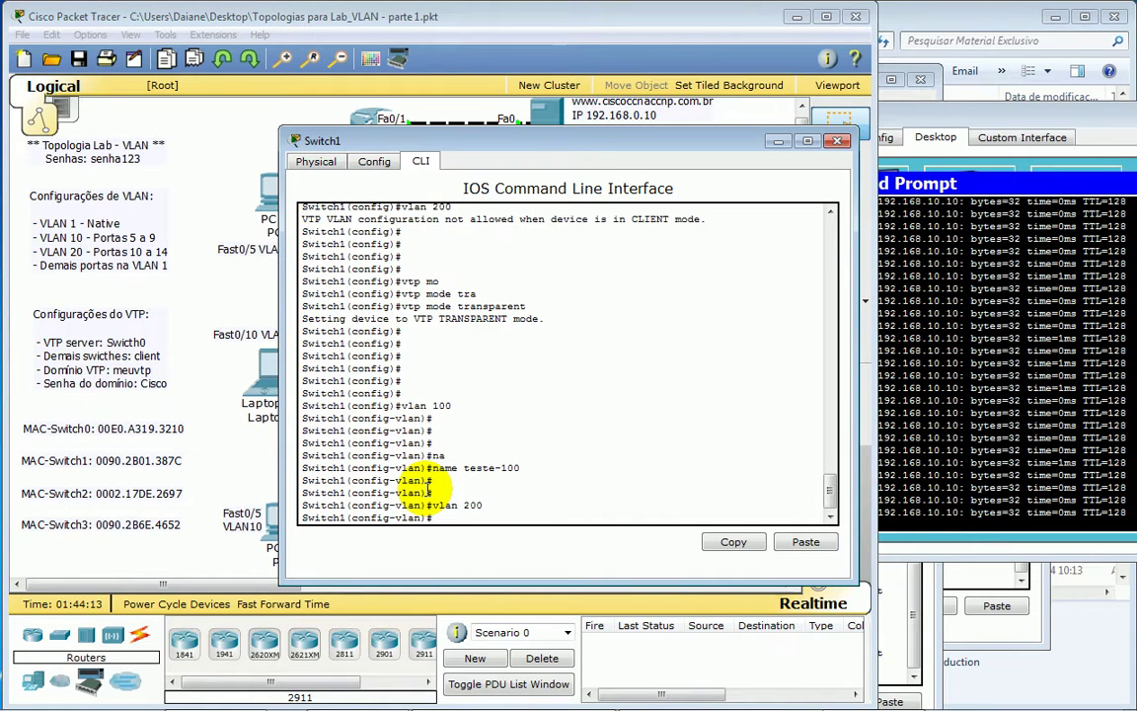
pyautogui.write('na')
pyautogui.press('Tab')
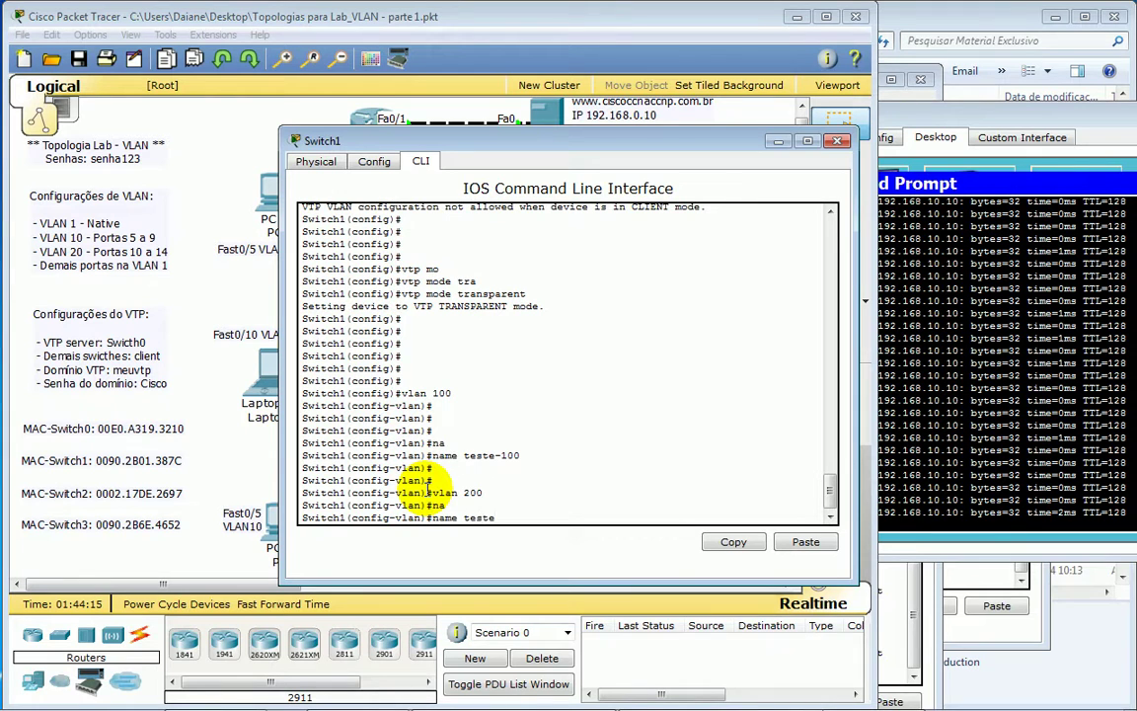
pyautogui.press('Return')
pyautogui.press('Return')
pyautogui.press('Return')
pyautogui.write('exi')
pyautogui.press('Tab')
# - Run show vlan and highlight the new VLANs 100 and 200 in the list
pyautogui.press('Return')
pyautogui.hotkey('ctrl', 'z')
pyautogui.press('Return')
pyautogui.write('sh')
pyautogui.press('Tab')
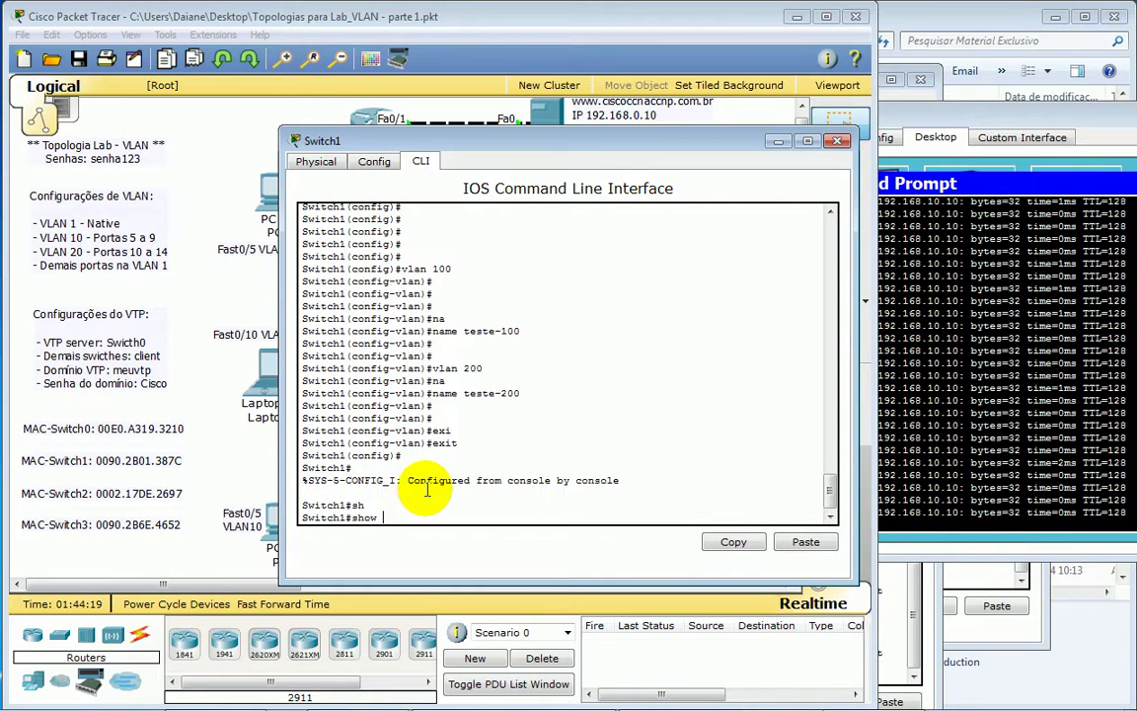
pyautogui.write('vl')
pyautogui.press('Tab')
pyautogui.press('Return')
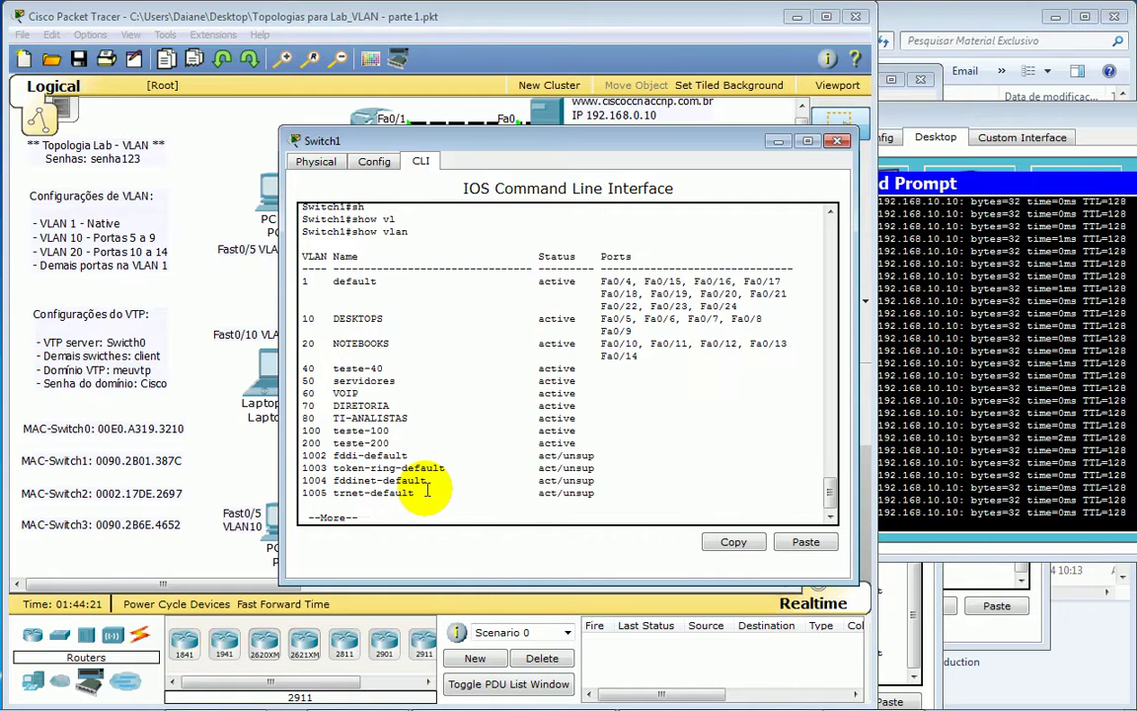
pyautogui.moveTo(274, 294); pyautogui.dragTo(636, 449)
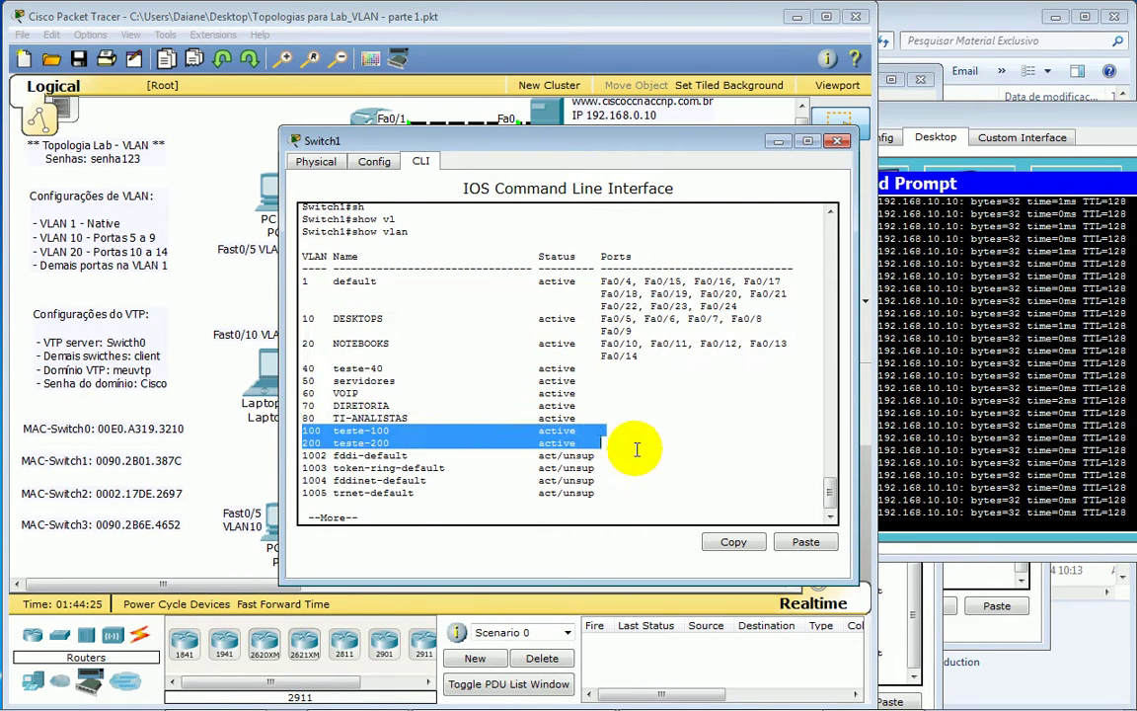
# - Run show vlan on Switch2 and highlight VLANs 70 and 80 in its list
pyautogui.click(635, 13)
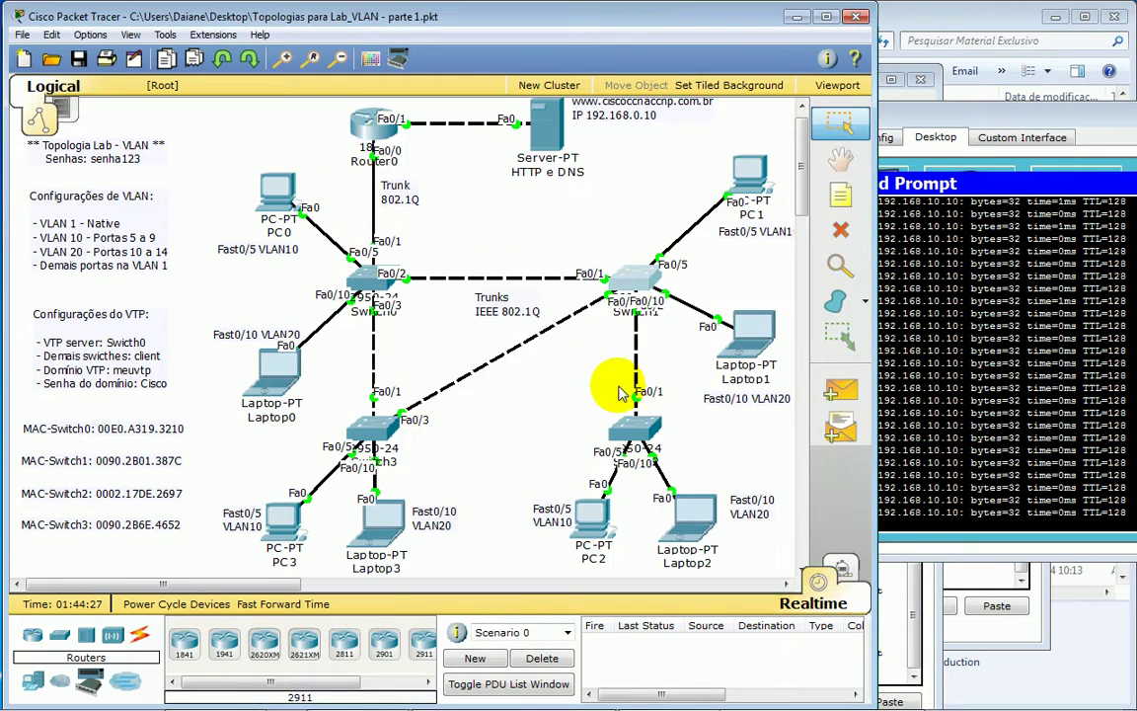
pyautogui.click(621, 386)
pyautogui.press('space')
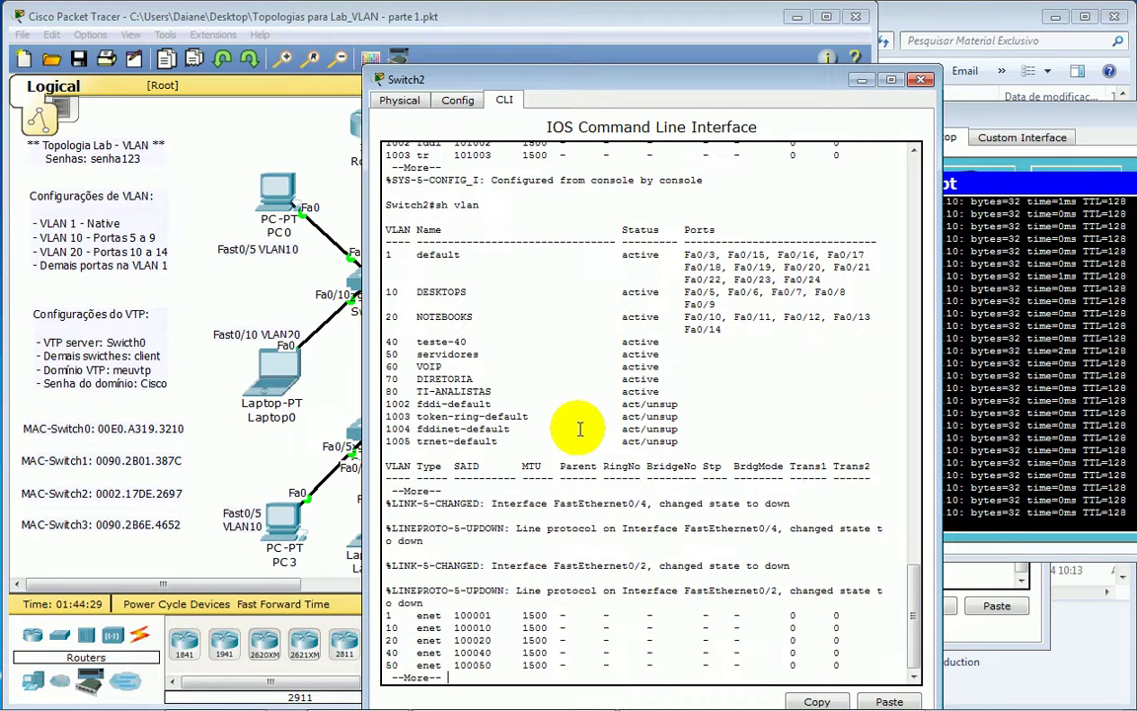
pyautogui.press('Return')
pyautogui.press('Return')
pyautogui.press('Return')
pyautogui.write('sh')
pyautogui.press('Tab')
pyautogui.write('vl')
pyautogui.press('Tab')
pyautogui.press('Return')
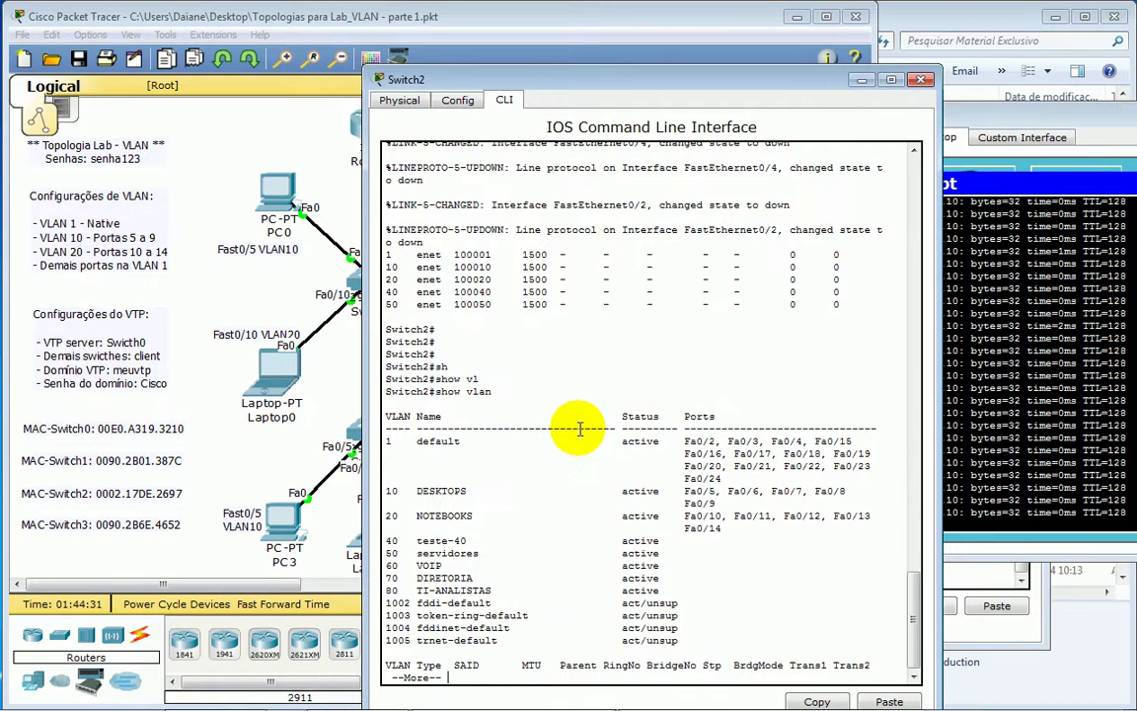
pyautogui.press('Return')
pyautogui.moveTo(388, 545); pyautogui.dragTo(709, 573)
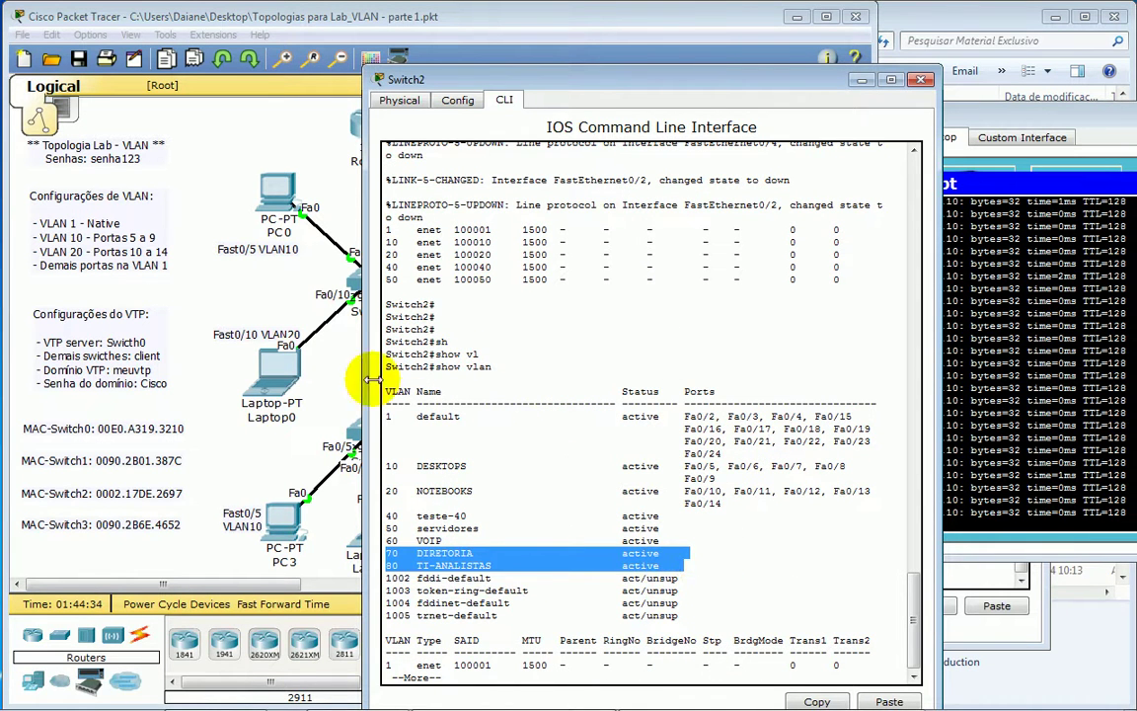
# - In Switch0's console, try creating VLAN 999 outside configuration mode
pyautogui.click(375, 284)
pyautogui.click(365, 285)
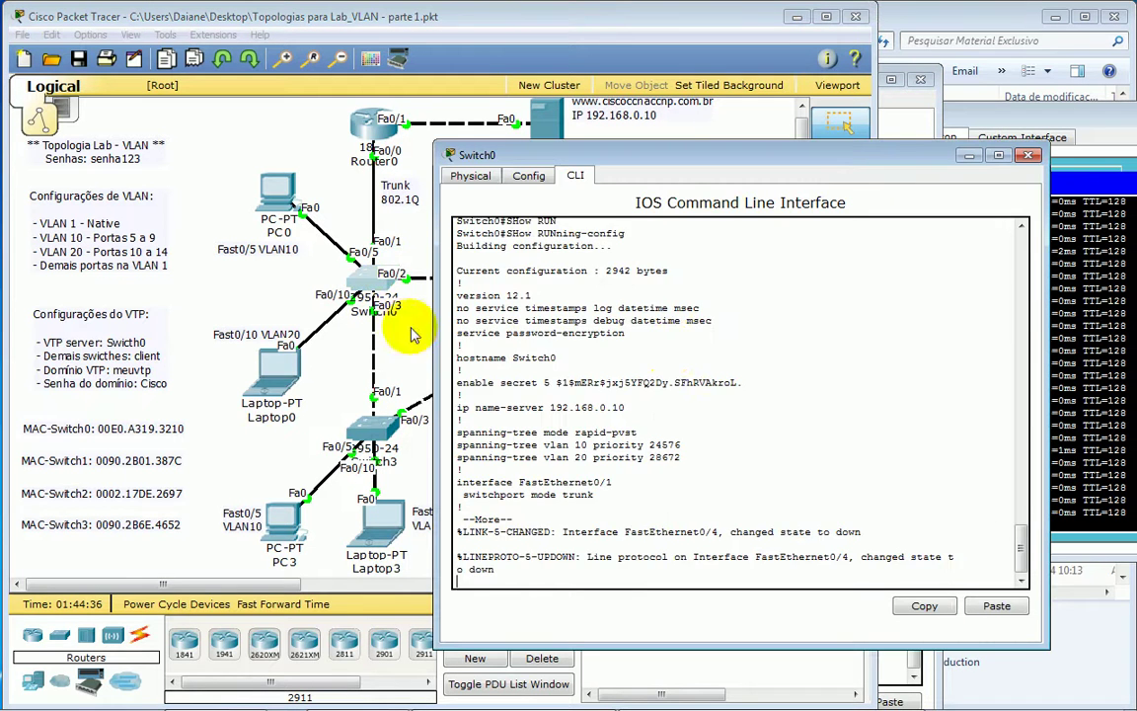
pyautogui.press('Return')
pyautogui.press('Return')
pyautogui.press('Return')
pyautogui.press('Return')
pyautogui.press('Return')
pyautogui.write('vlan')
pyautogui.press('Tab')
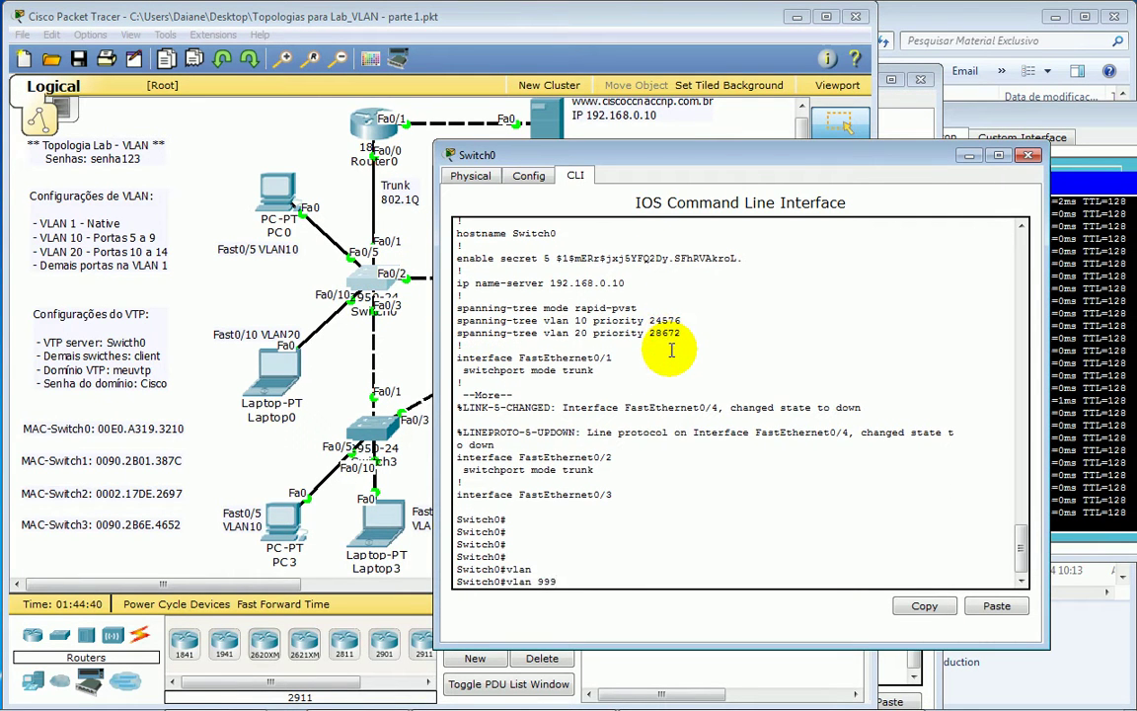
pyautogui.write('999')
pyautogui.press('Return')
# - Enter conf t and create VLAN 999 with the name MAIS-UM-TESTE
pyautogui.write('conf t')
pyautogui.press('Return')
pyautogui.press('Return')
pyautogui.write('vla')
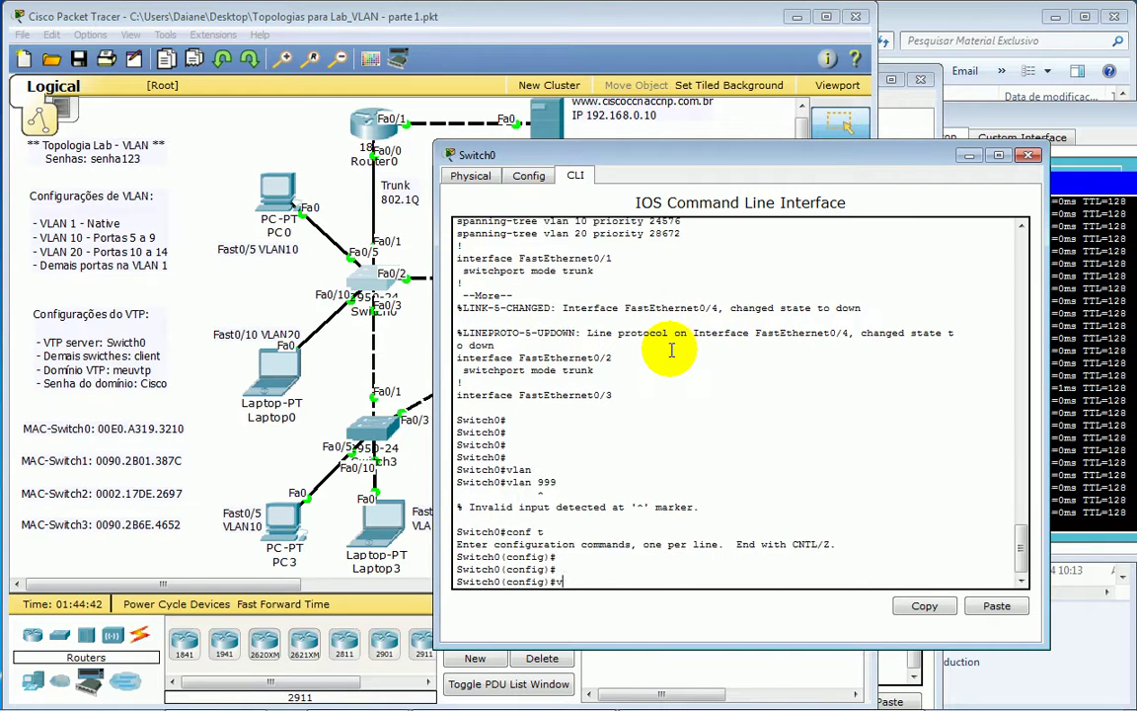
pyautogui.press('Tab')
pyautogui.write('999')
pyautogui.press('Return')
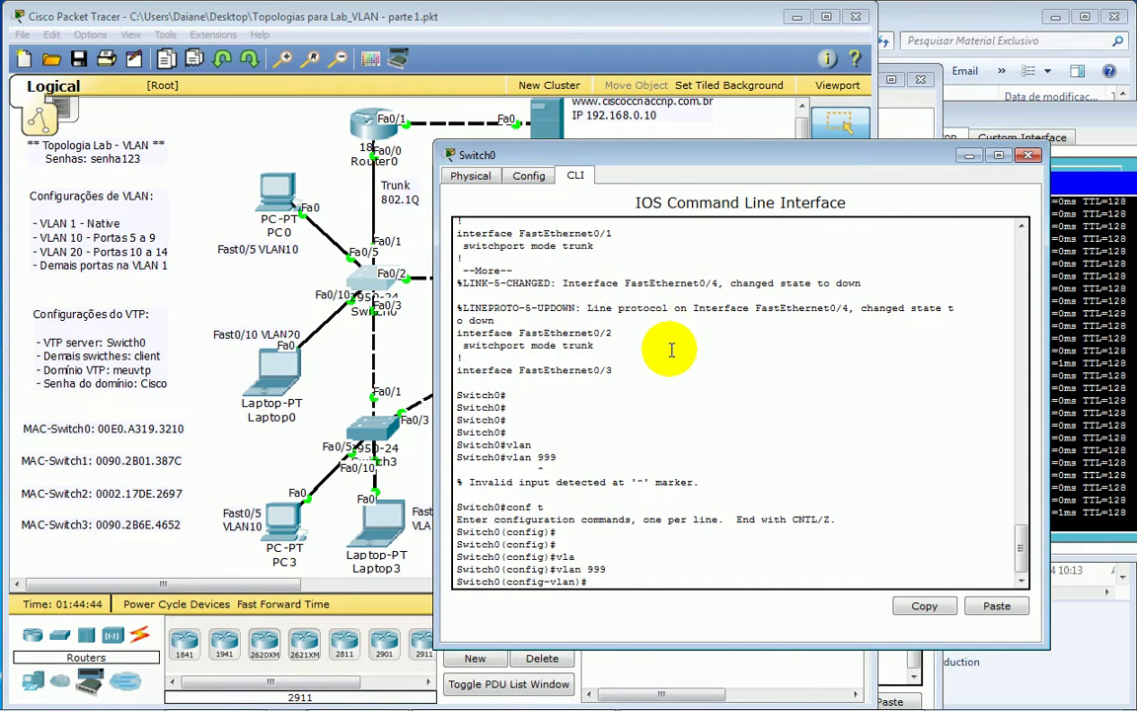
pyautogui.write('na')
pyautogui.press('Tab')
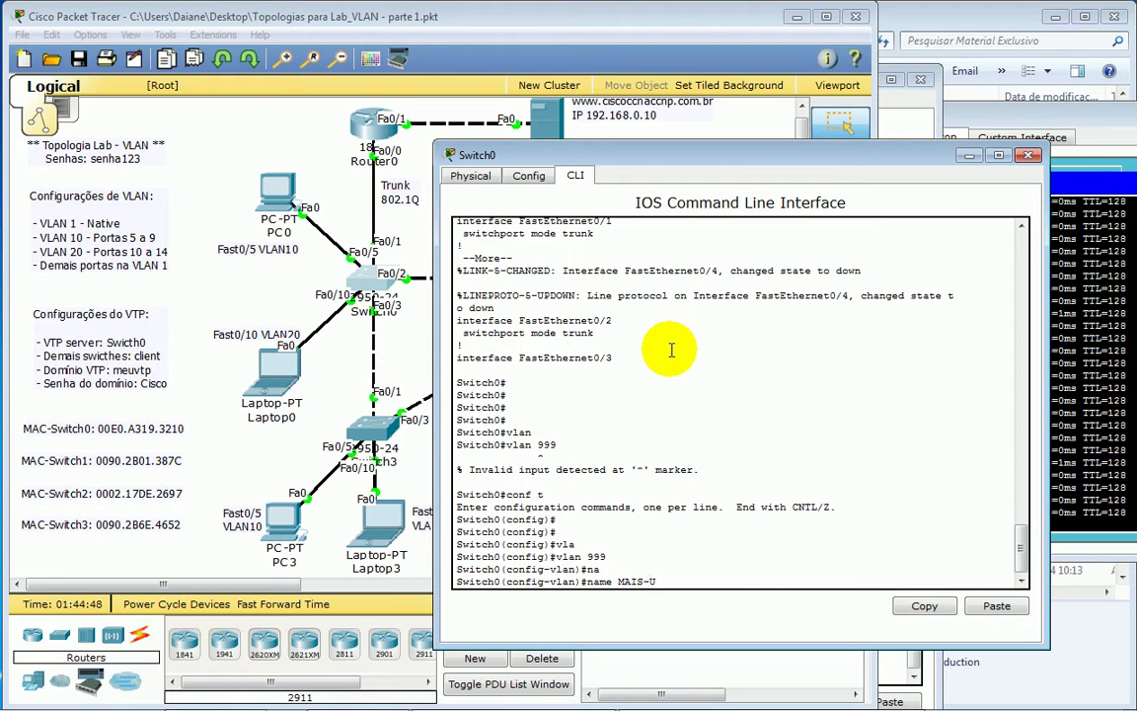
pyautogui.write('MAIS-UM-TESTE')
pyautogui.press('Return')
pyautogui.press('Return')
pyautogui.press('Return')
pyautogui.press('Return')
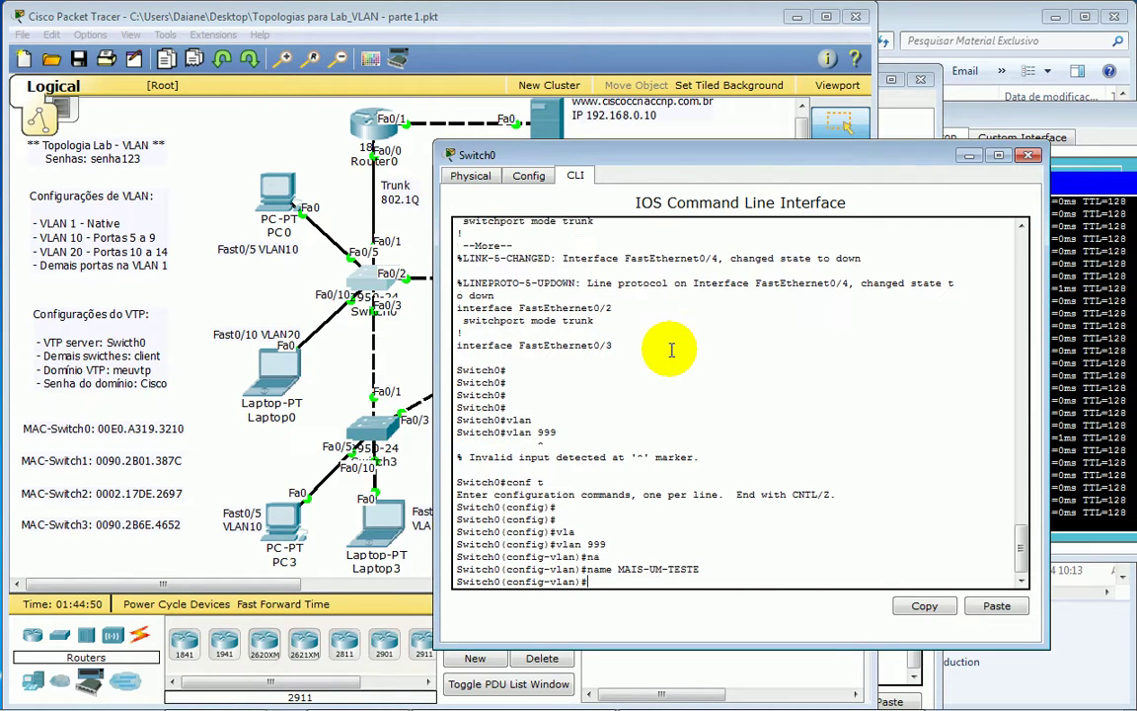
# - Run show vlan on Switch1 and highlight the VLAN 80 to 200 rows
pyautogui.click(745, 20)
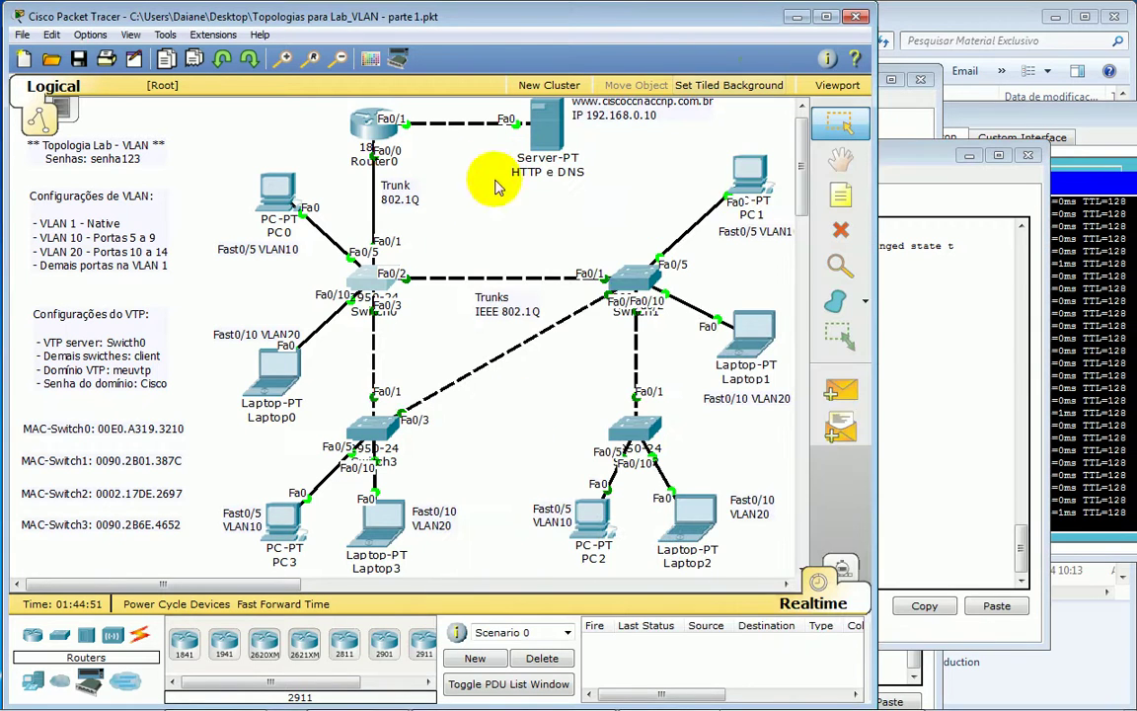
pyautogui.moveTo(564, 399); pyautogui.dragTo(702, 472)
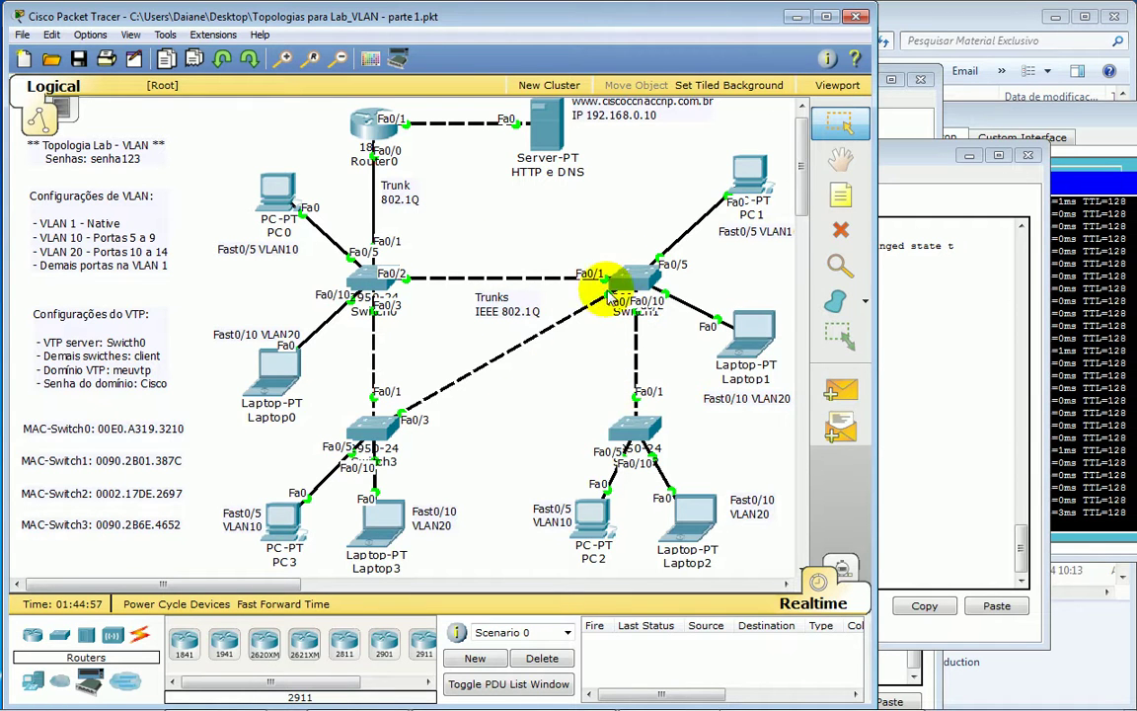
pyautogui.click(633, 275)
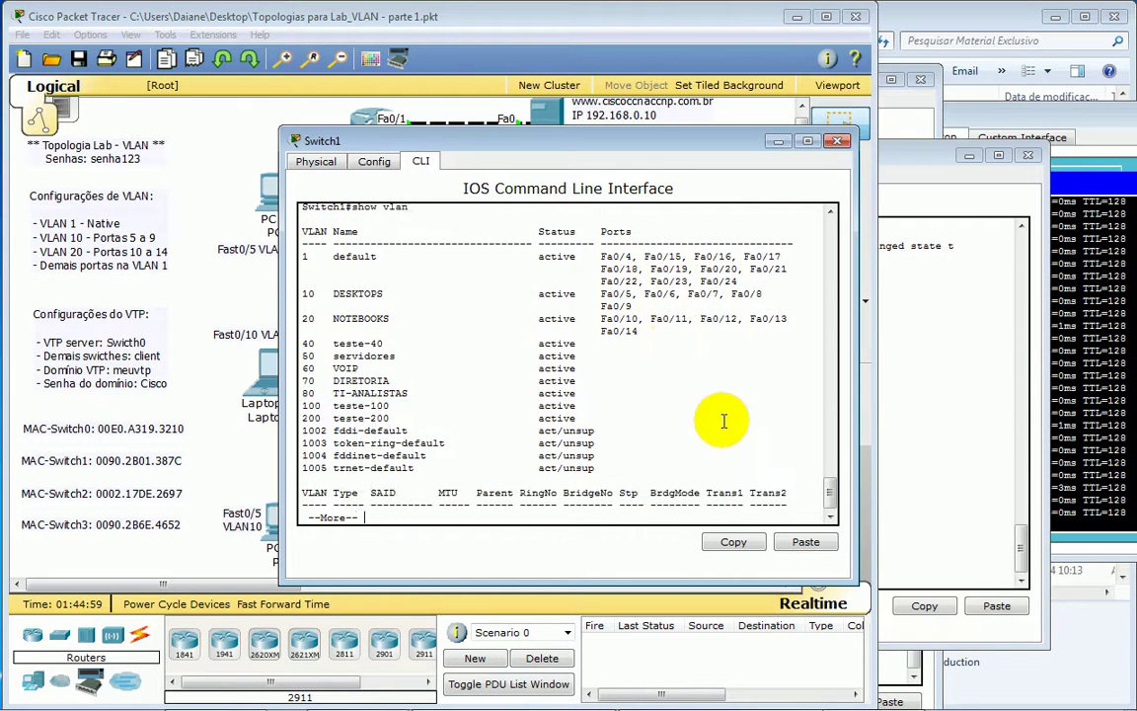
pyautogui.hotkey('ctrl', 'c')
pyautogui.write('show vlan')
pyautogui.press('Return')
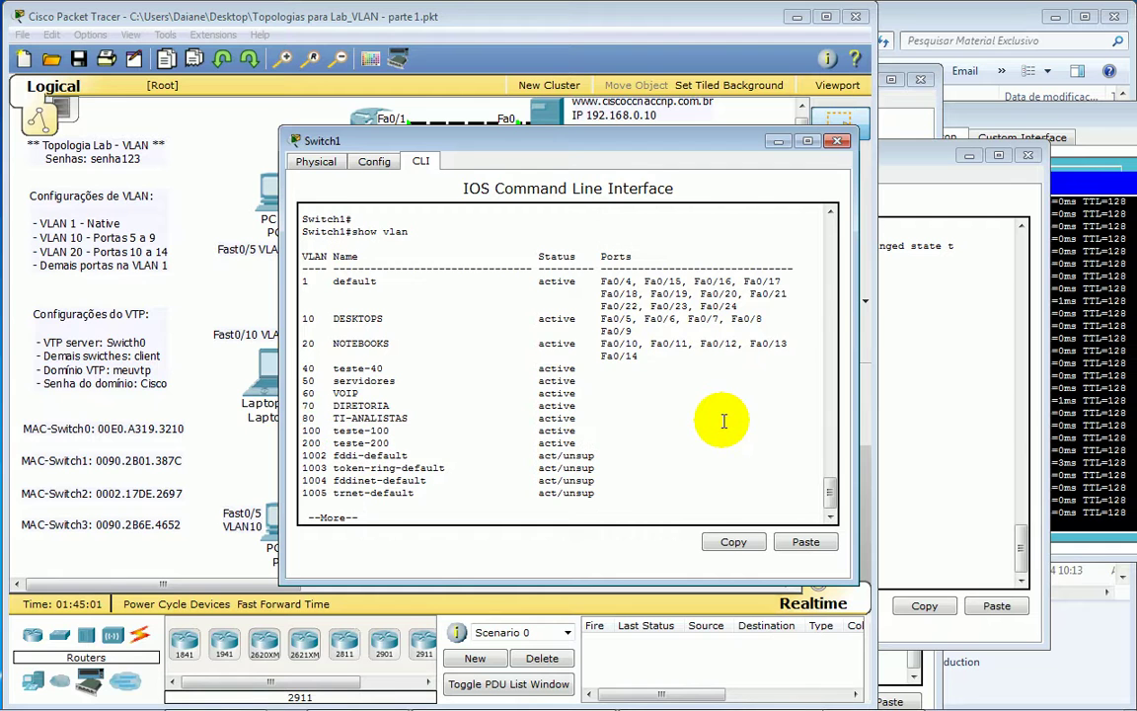
pyautogui.press('Return')
pyautogui.moveTo(308, 406); pyautogui.dragTo(436, 426)
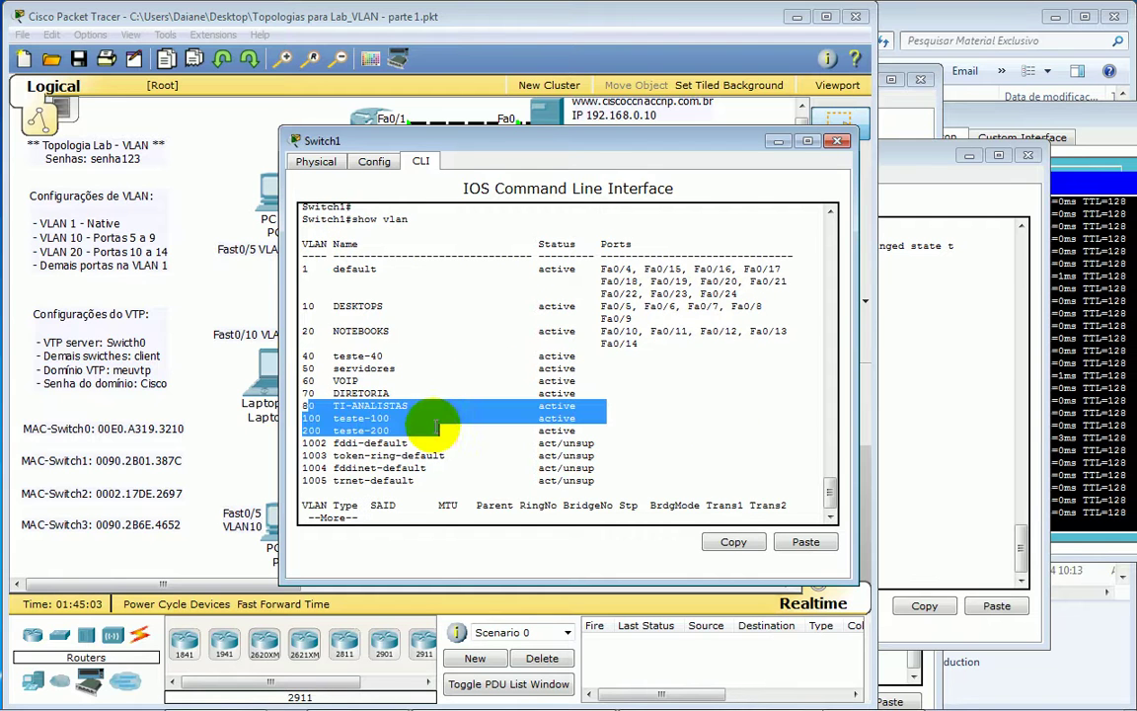
# - Run show vlan on Switch2 and highlight the new 999 MAIS-UM-TESTE row
pyautogui.click(640, 27)
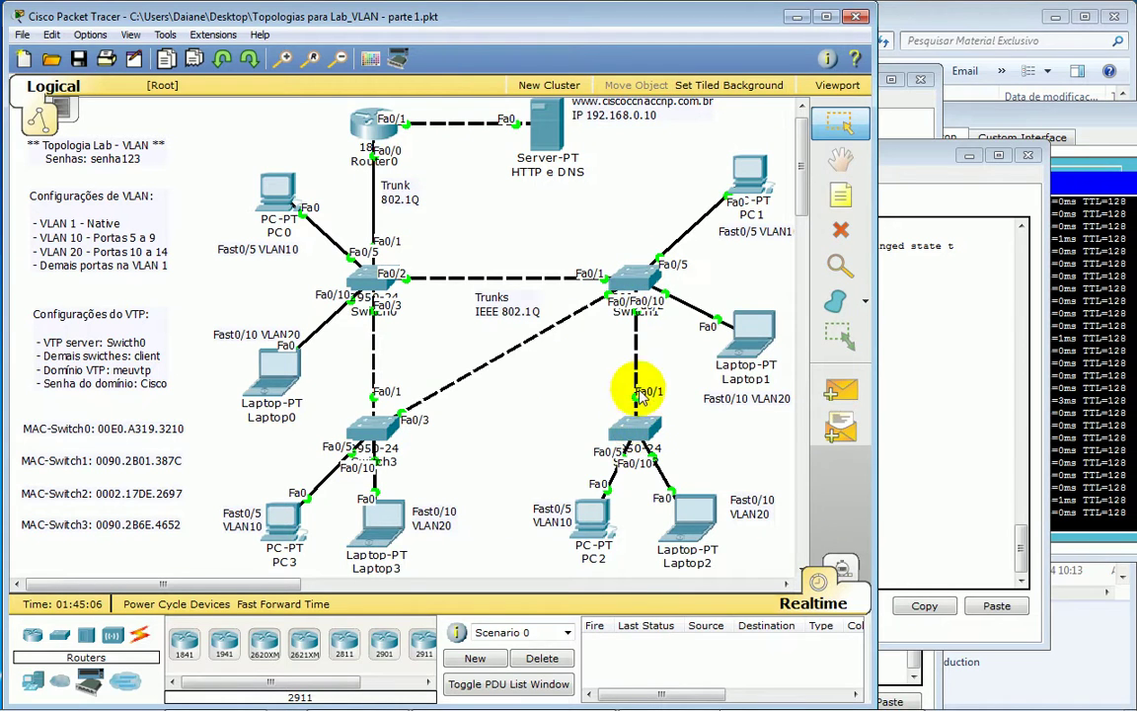
pyautogui.click(636, 432)
pyautogui.click(589, 507)
pyautogui.scroll(-2, 612, 506)
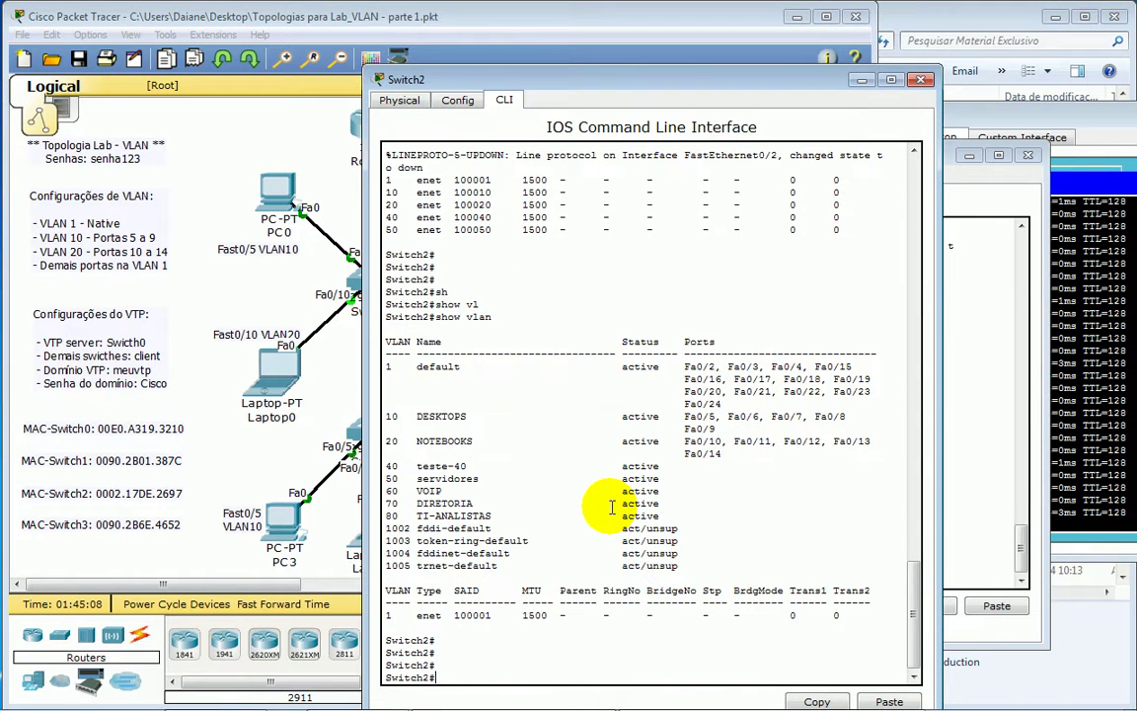
pyautogui.write('SH')
pyautogui.press('Tab')
pyautogui.write('VL')
pyautogui.press('Tab')
pyautogui.press('Return')
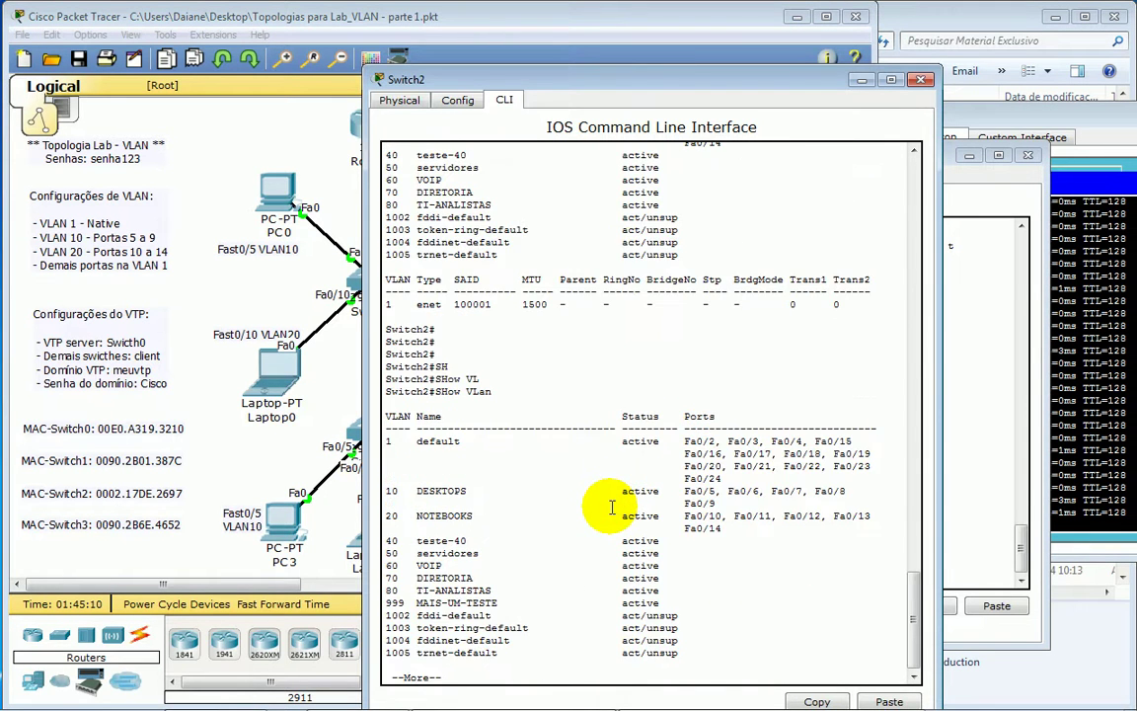
pyautogui.press('Return')
pyautogui.press('Return')
pyautogui.press('Return')
pyautogui.moveTo(391, 568); pyautogui.dragTo(703, 571)
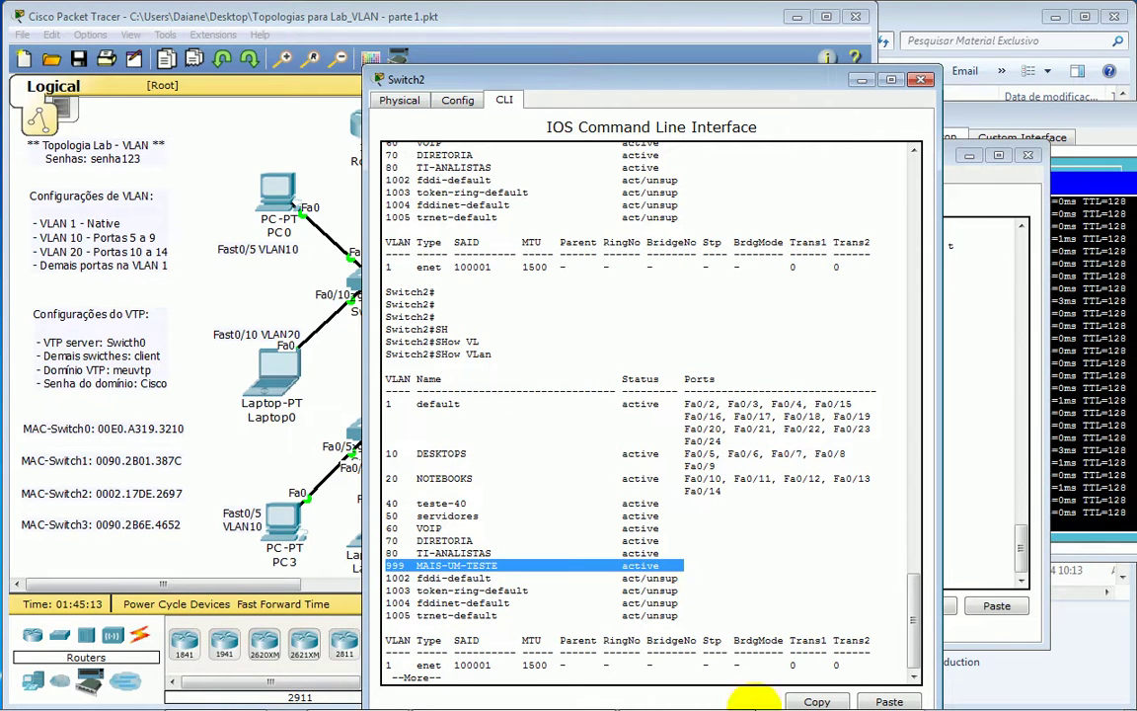
pyautogui.moveTo(725, 696)
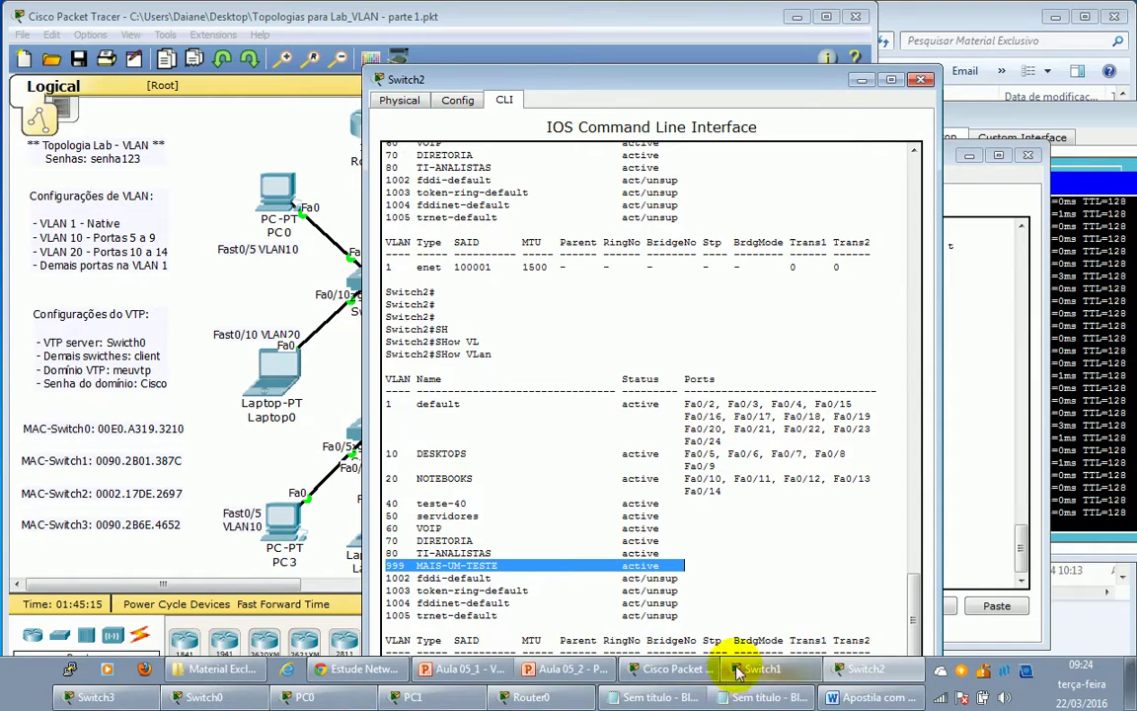
pyautogui.click(568, 670)
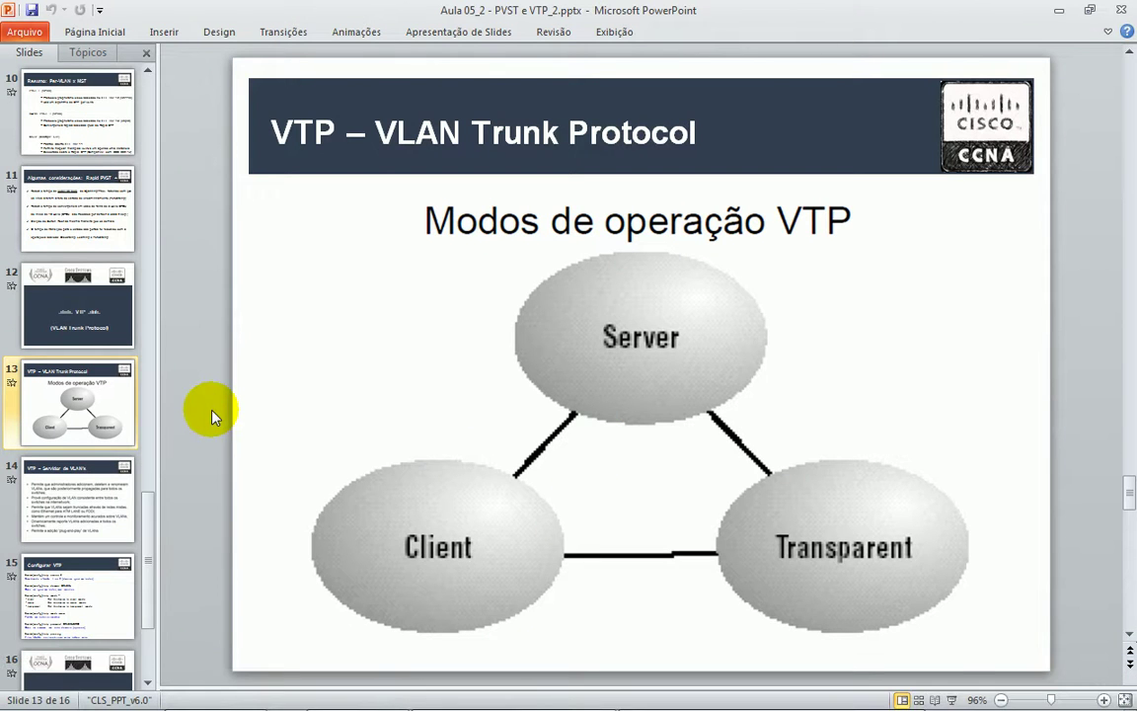
# - Select slide 14, 'VTP – Servidor de VLAN's', in the Slides pane
pyautogui.click(89, 470)
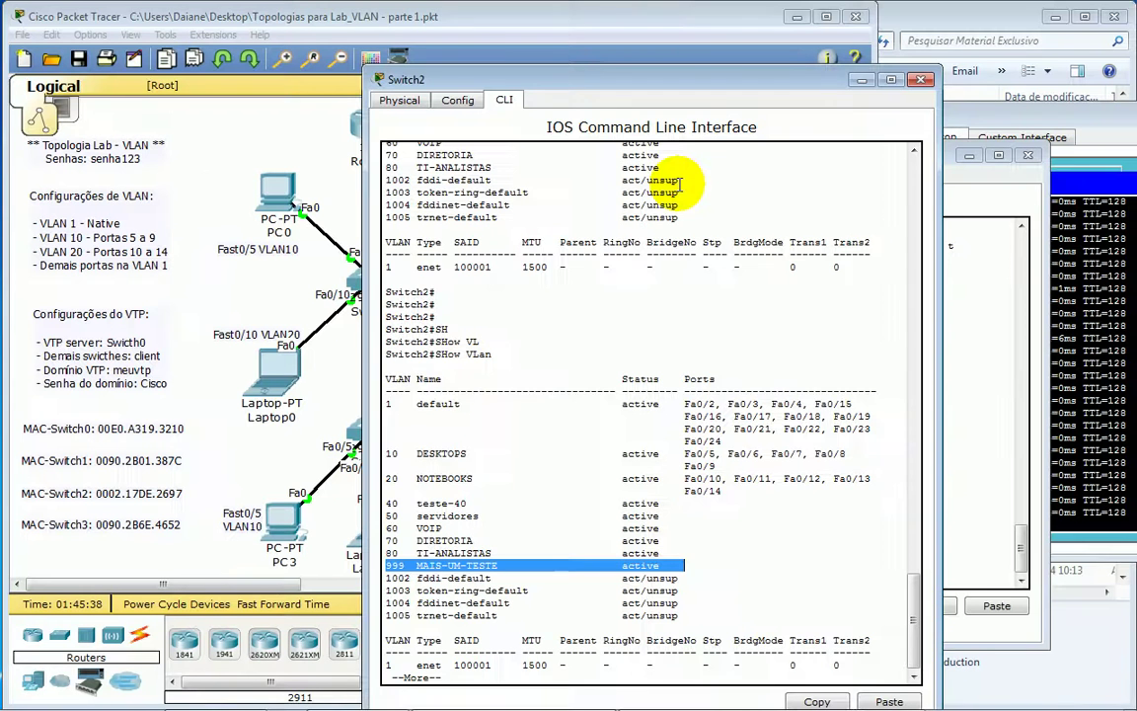
# - In Switch0's CLI, leave VLAN configuration and delete VLAN 10 with no vlan 10
pyautogui.click(1058, 10)
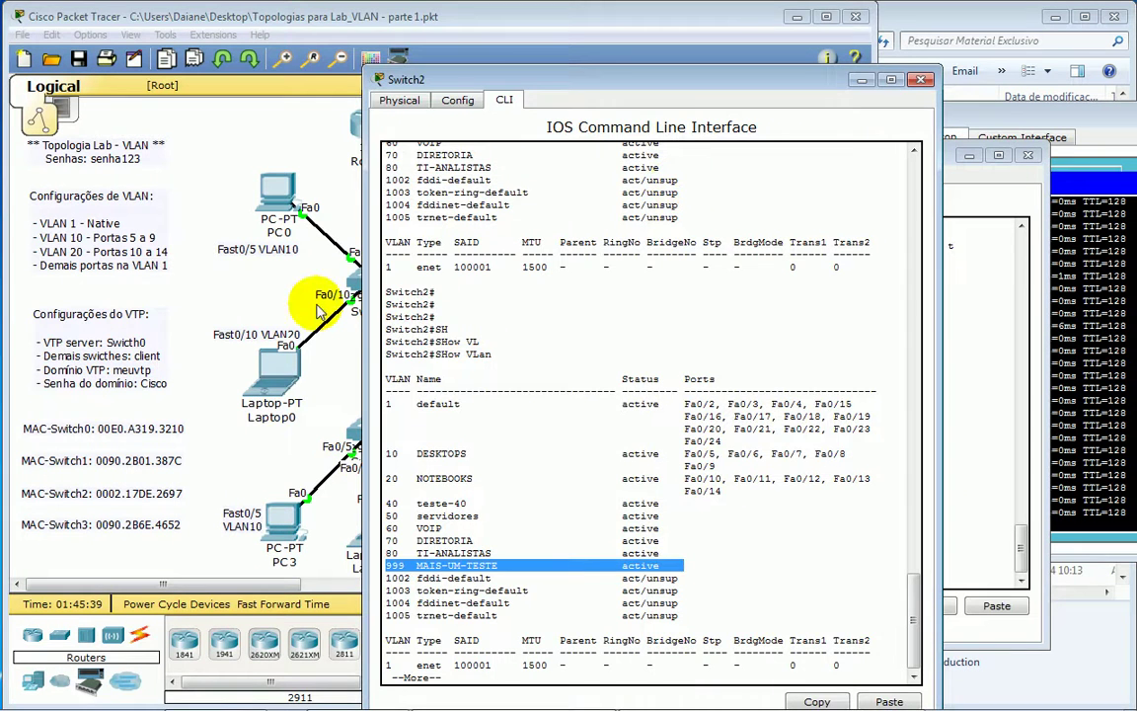
pyautogui.click(318, 310)
pyautogui.click(367, 278)
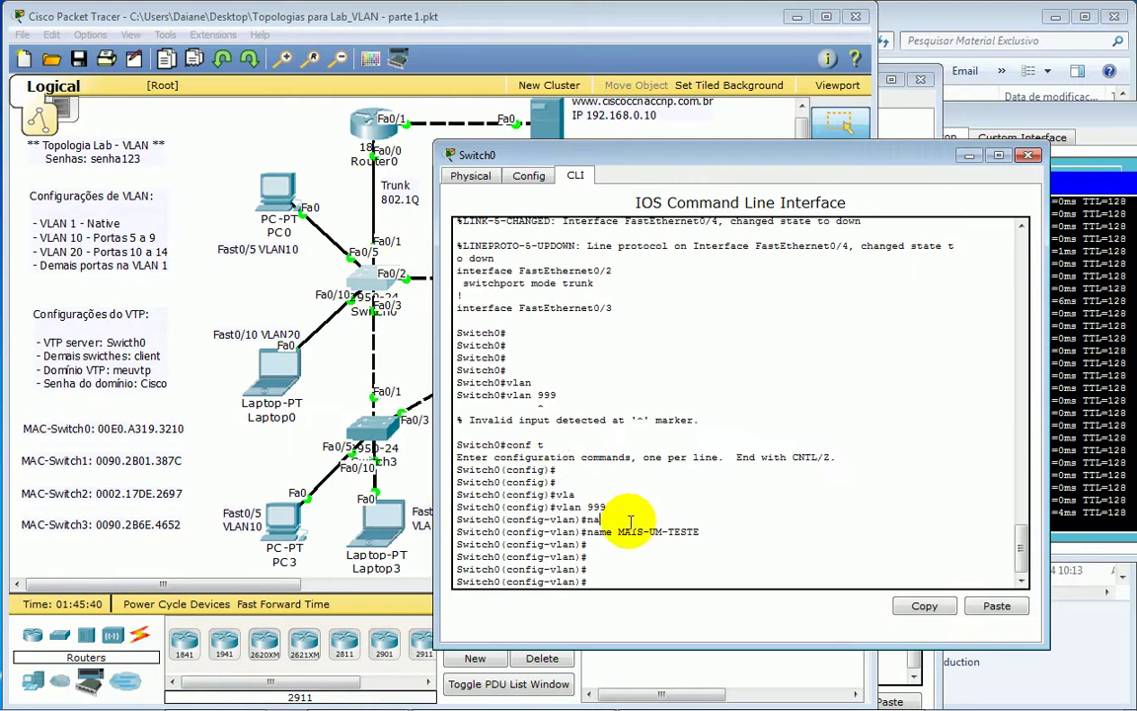
pyautogui.write('EXI')
pyautogui.press('Tab')
pyautogui.press('Return')
pyautogui.press('Return')
pyautogui.press('Return')
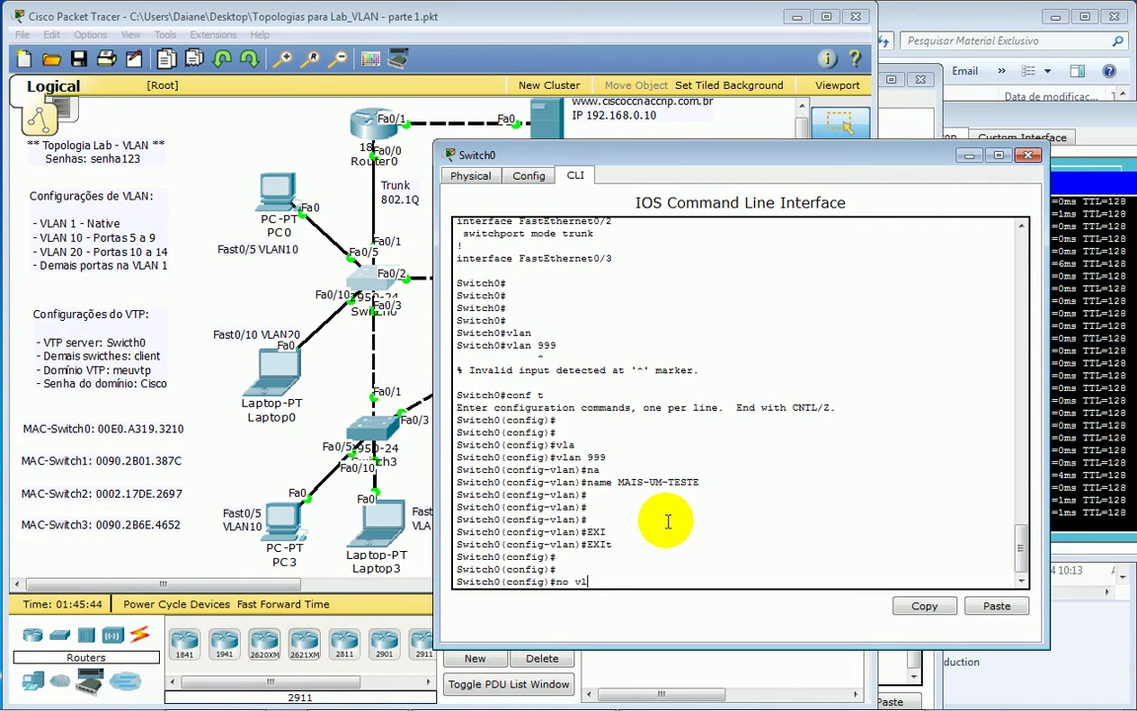
pyautogui.write('no vl')
pyautogui.press('Tab')
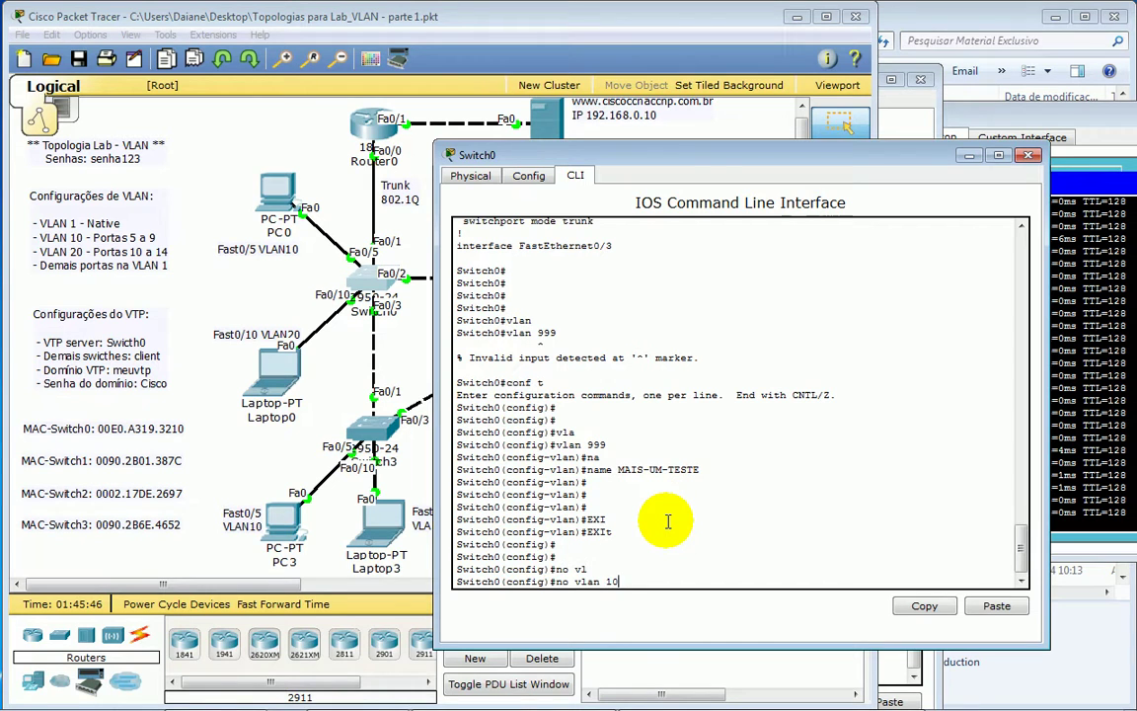
pyautogui.press('Return')
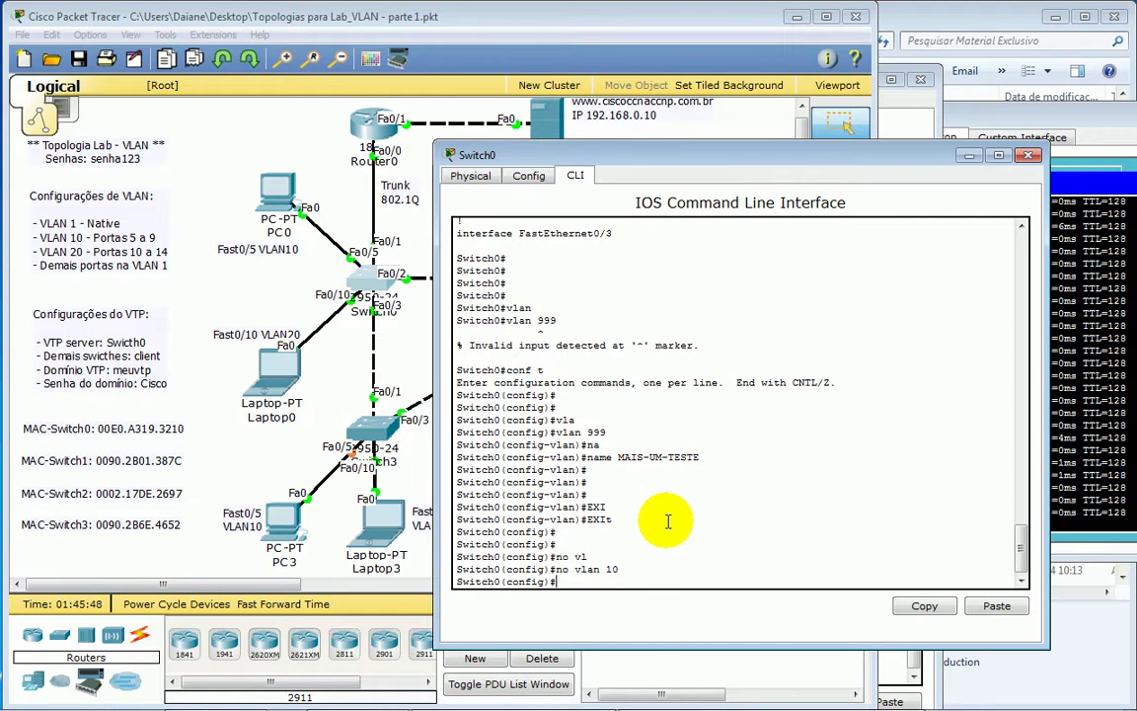
pyautogui.press('Return')
pyautogui.press('Return')
pyautogui.press('Return')
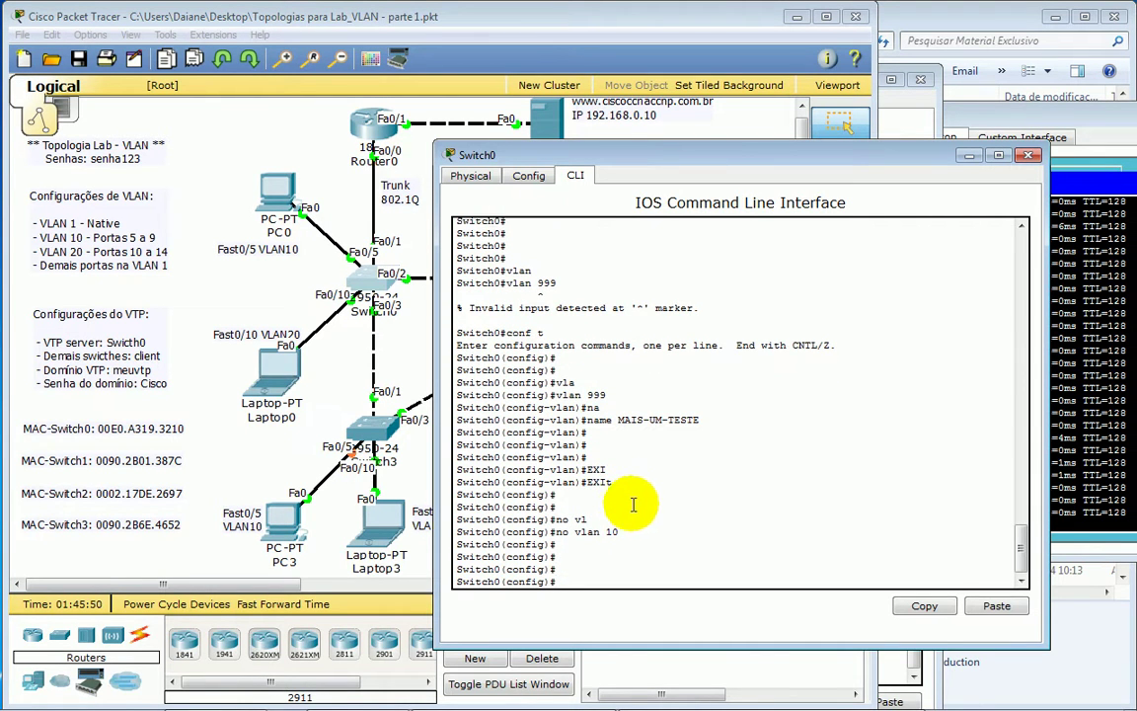
# - Enter VLAN 20 and rename it RENOMEAR
pyautogui.write('vlan')
pyautogui.press('Tab')
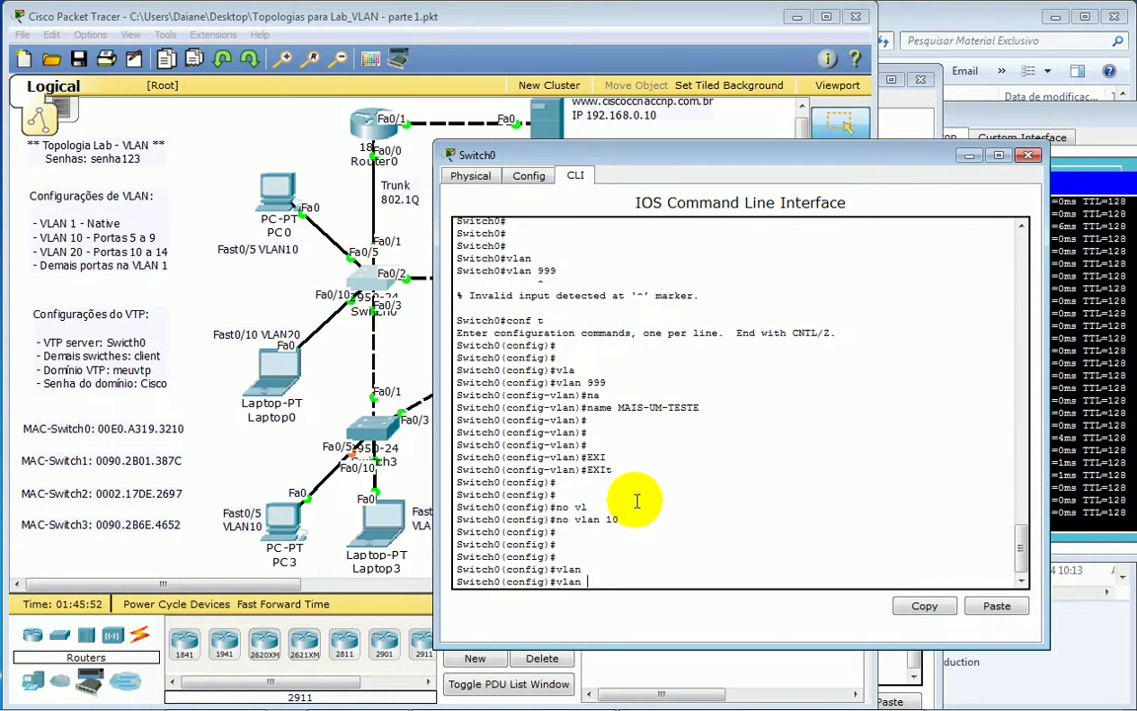
pyautogui.write('20')
pyautogui.press('Return')
pyautogui.write('na')
pyautogui.press('Tab')
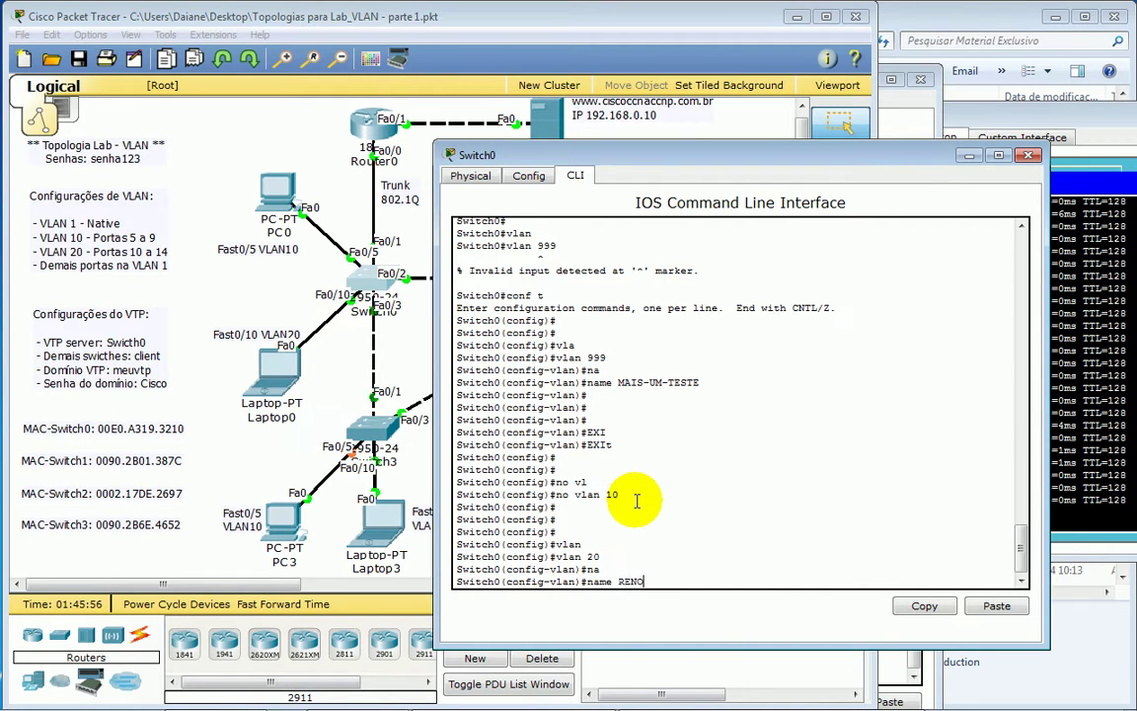
pyautogui.press('Return')
pyautogui.press('Return')
pyautogui.press('Return')
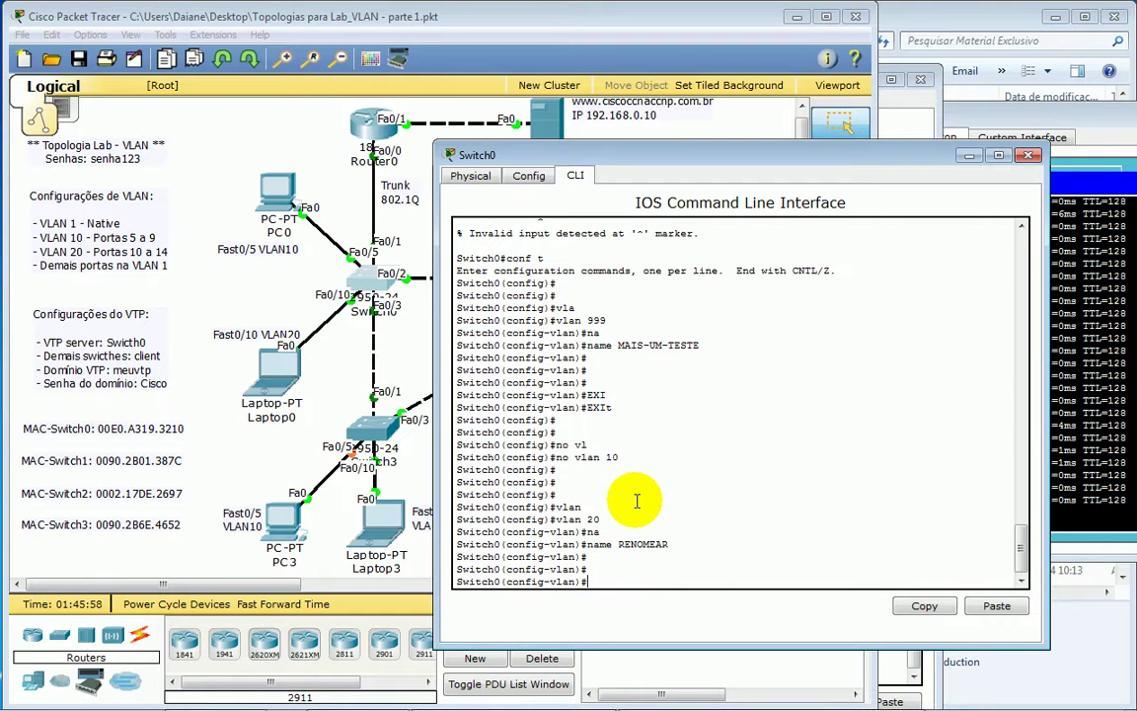
# - Re-run 'show vlan' in Switch2's CLI to list its current VLANs
pyautogui.click(303, 132)
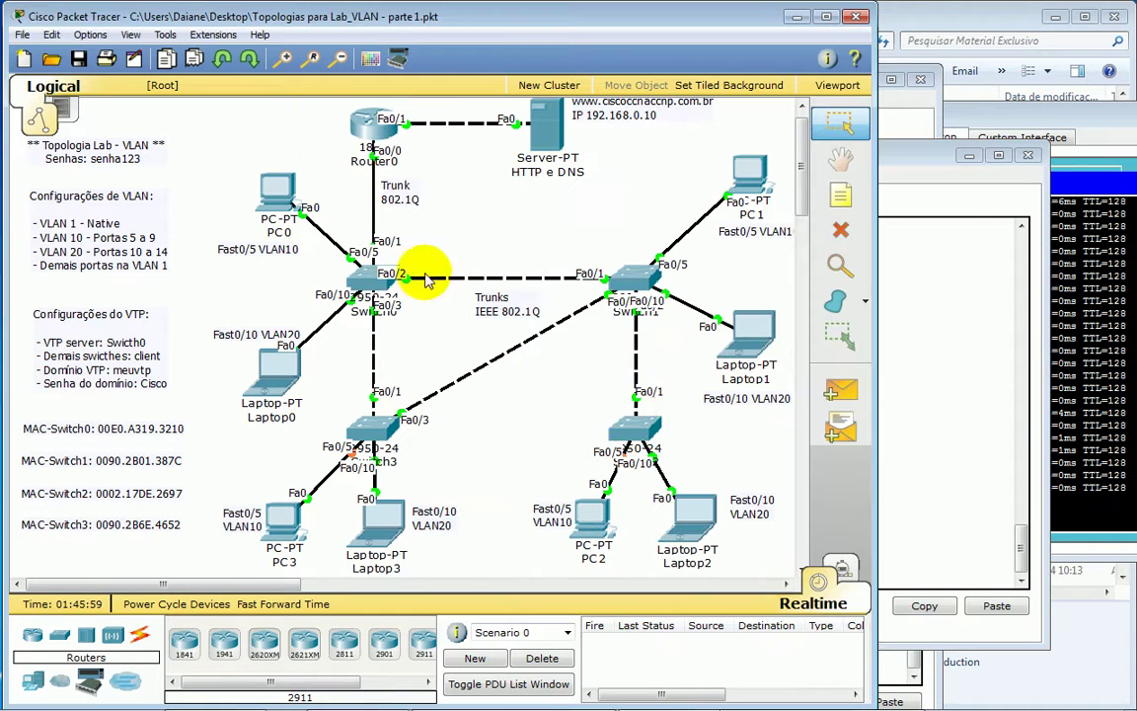
pyautogui.click(924, 443)
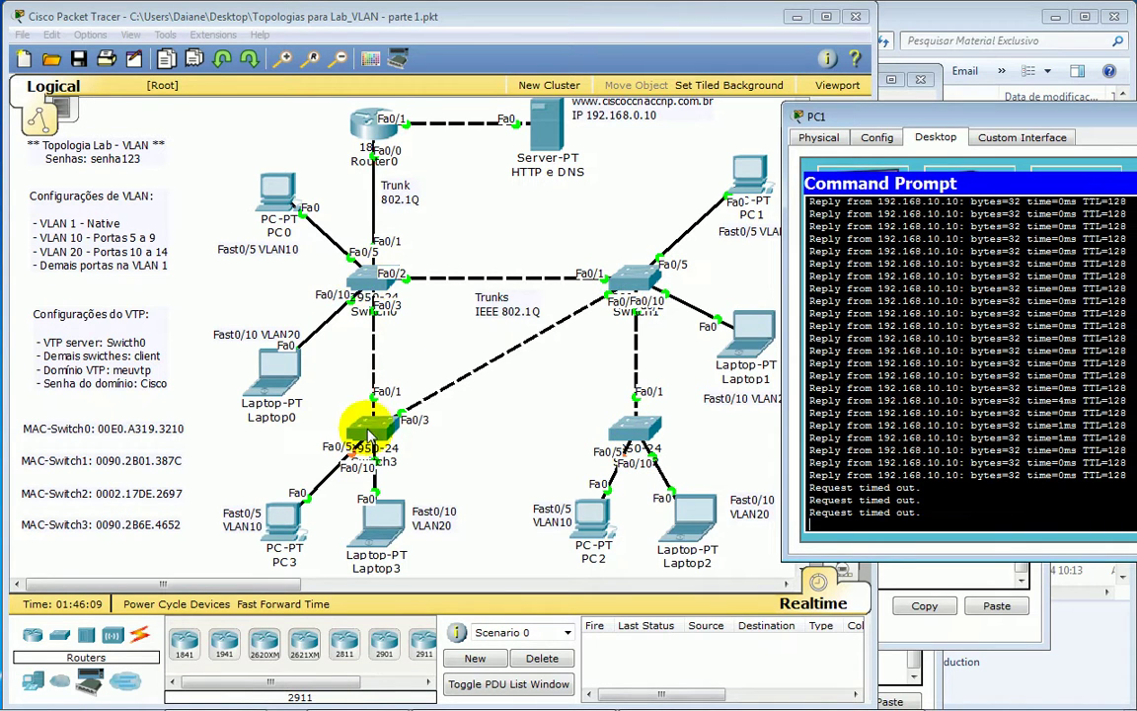
pyautogui.click(636, 430)
pyautogui.click(711, 556)
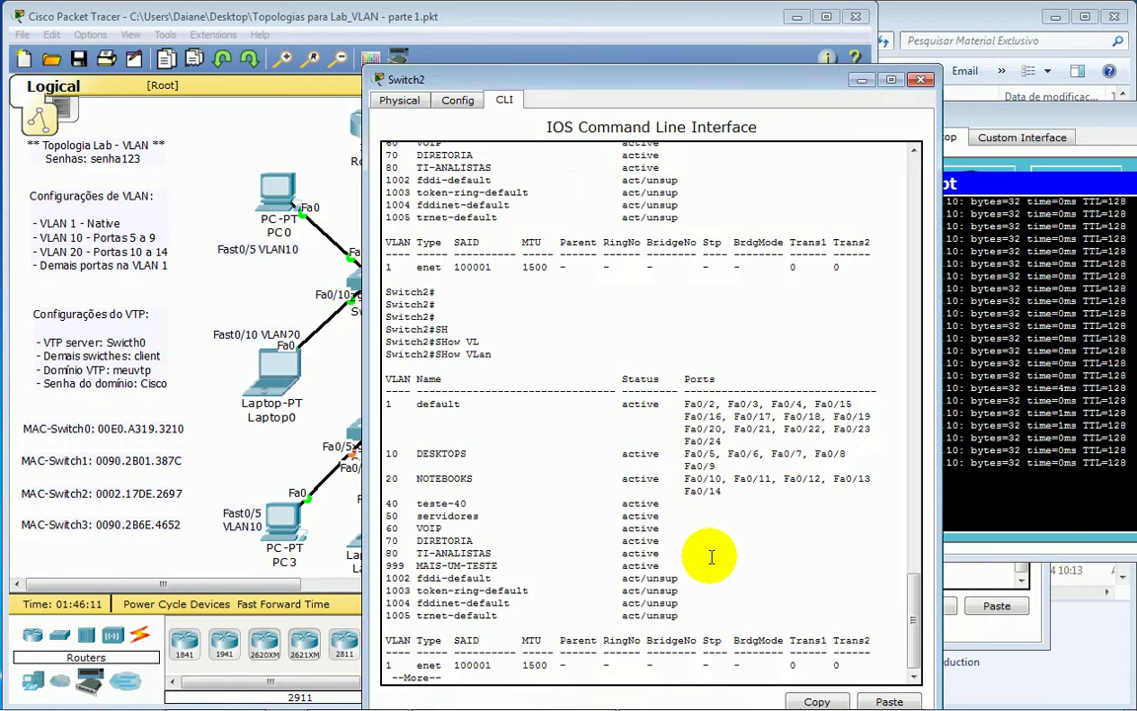
pyautogui.press('space')
pyautogui.press('Return')
pyautogui.press('Return')
pyautogui.press('Return')
pyautogui.write('sh')
pyautogui.press('Tab')
pyautogui.write('vl')
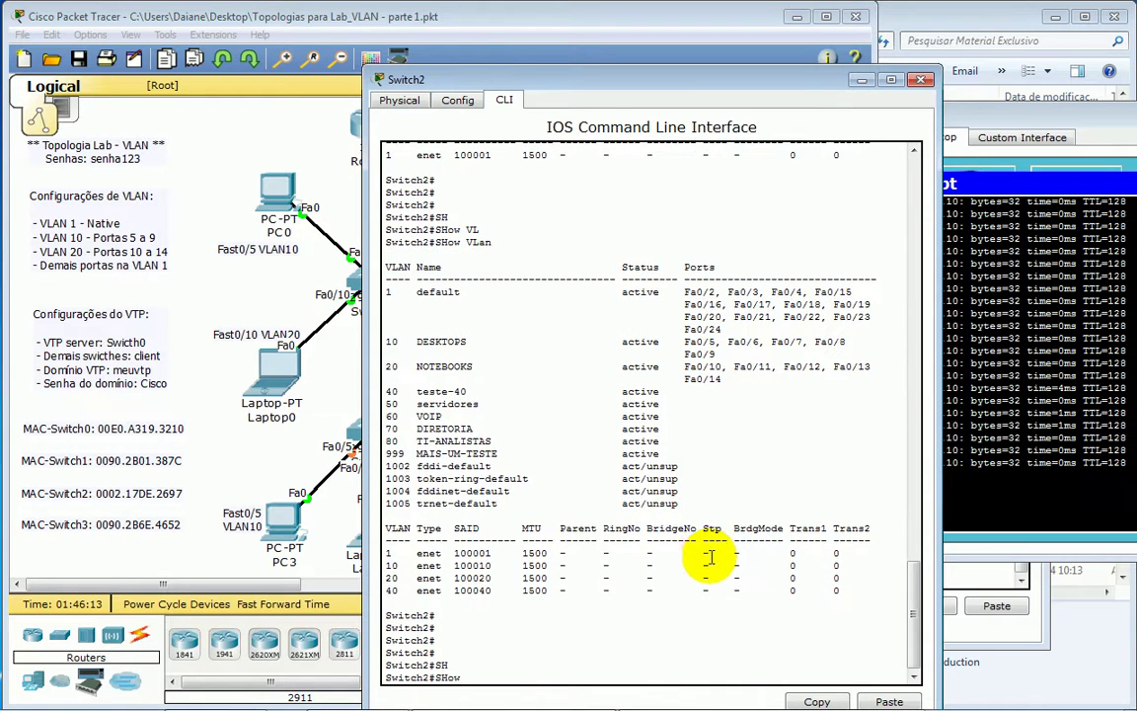
pyautogui.press('Tab')
pyautogui.press('Return')
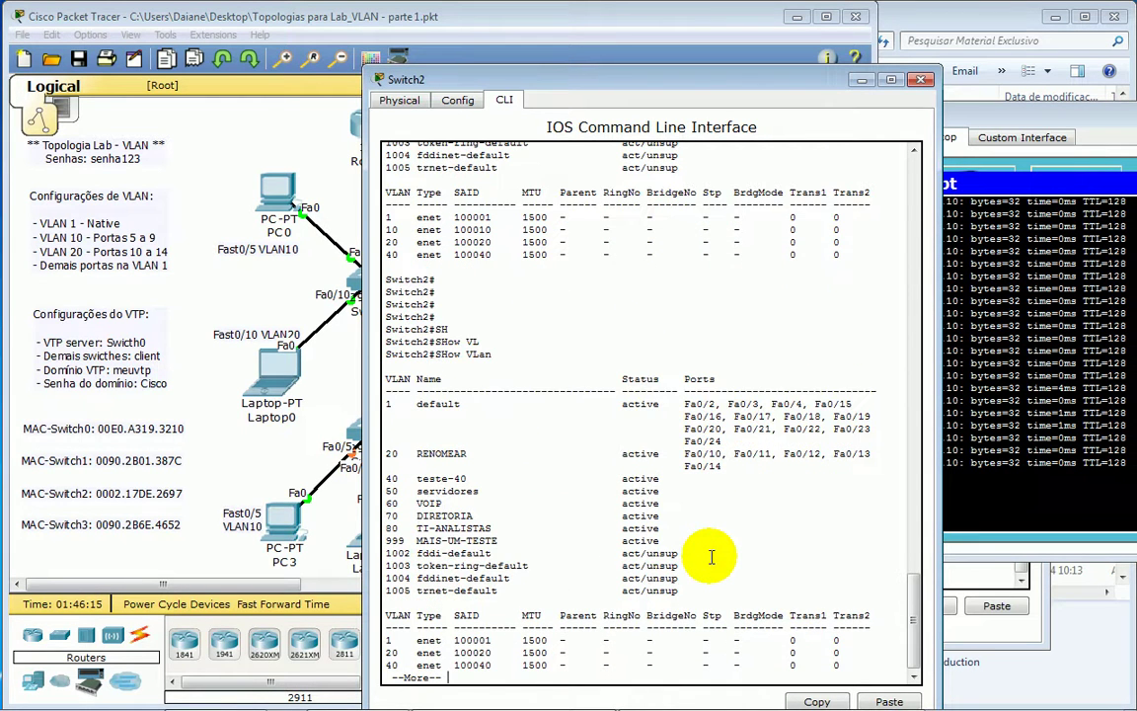
# - Highlight the '20 RENOMEAR' row in Switch2's VLAN output
pyautogui.moveTo(389, 404); pyautogui.dragTo(735, 456)
pyautogui.click(449, 404)
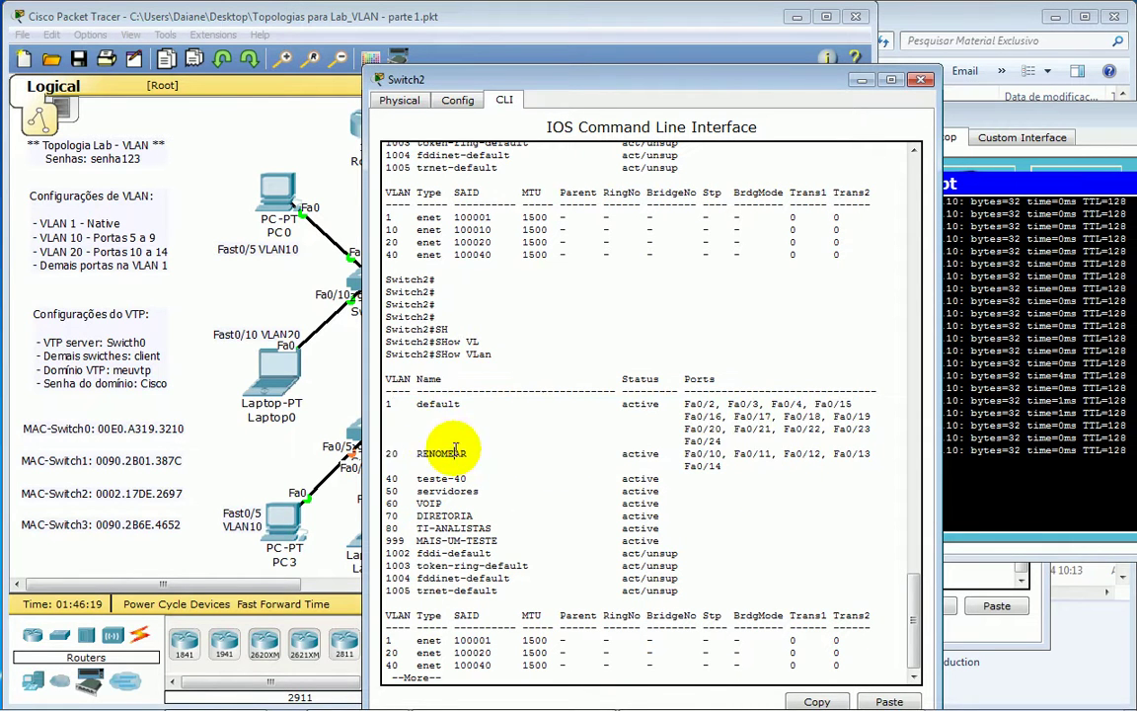
pyautogui.moveTo(415, 454); pyautogui.dragTo(464, 454)
pyautogui.click(380, 454)
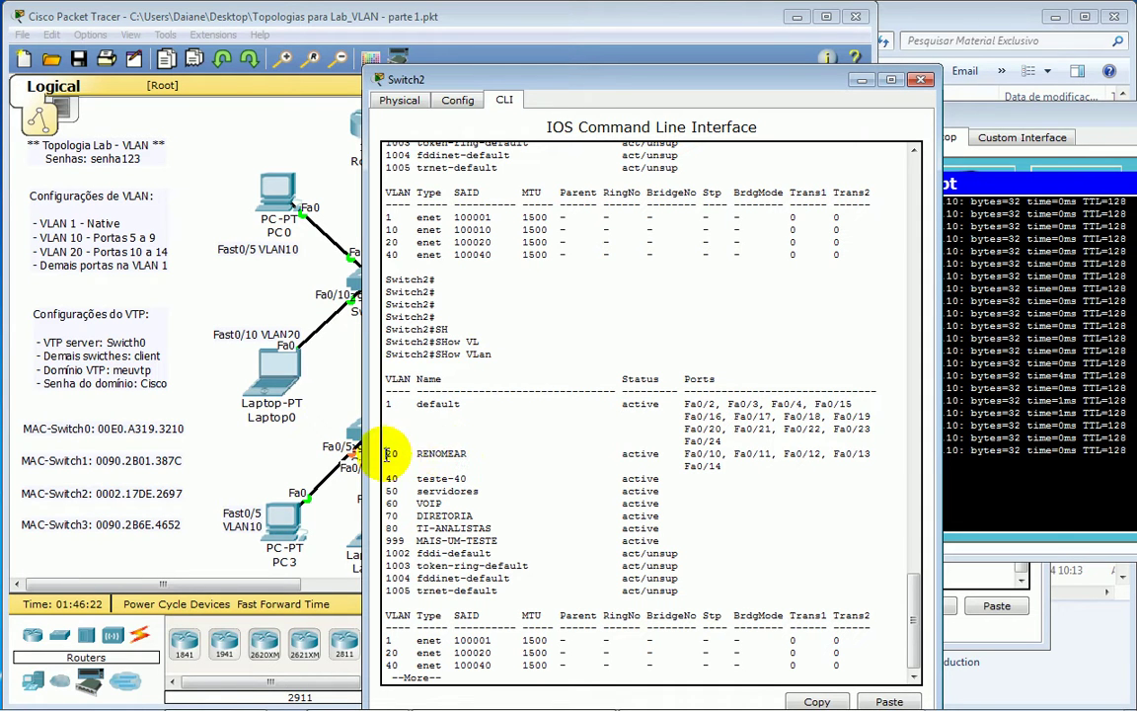
pyautogui.moveTo(387, 454); pyautogui.dragTo(478, 454)
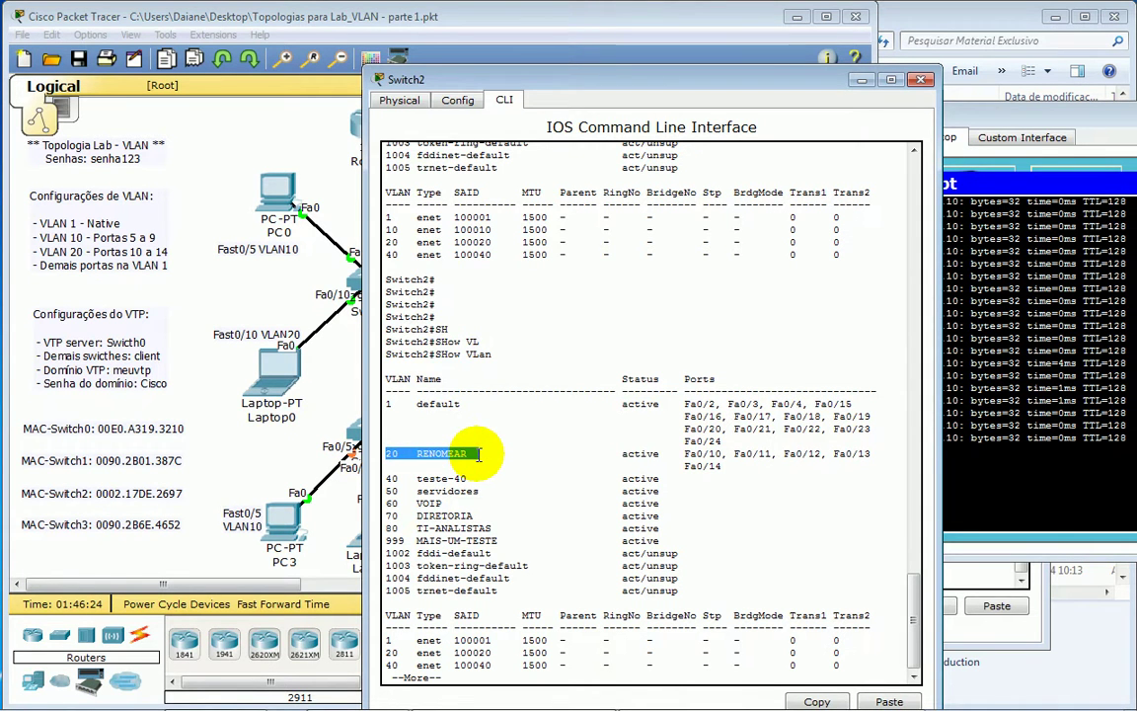
# - Return to Switch0's CLI and begin a vlan command with VL and Tab
pyautogui.click(356, 282)
pyautogui.write('VL')
pyautogui.press('Tab')
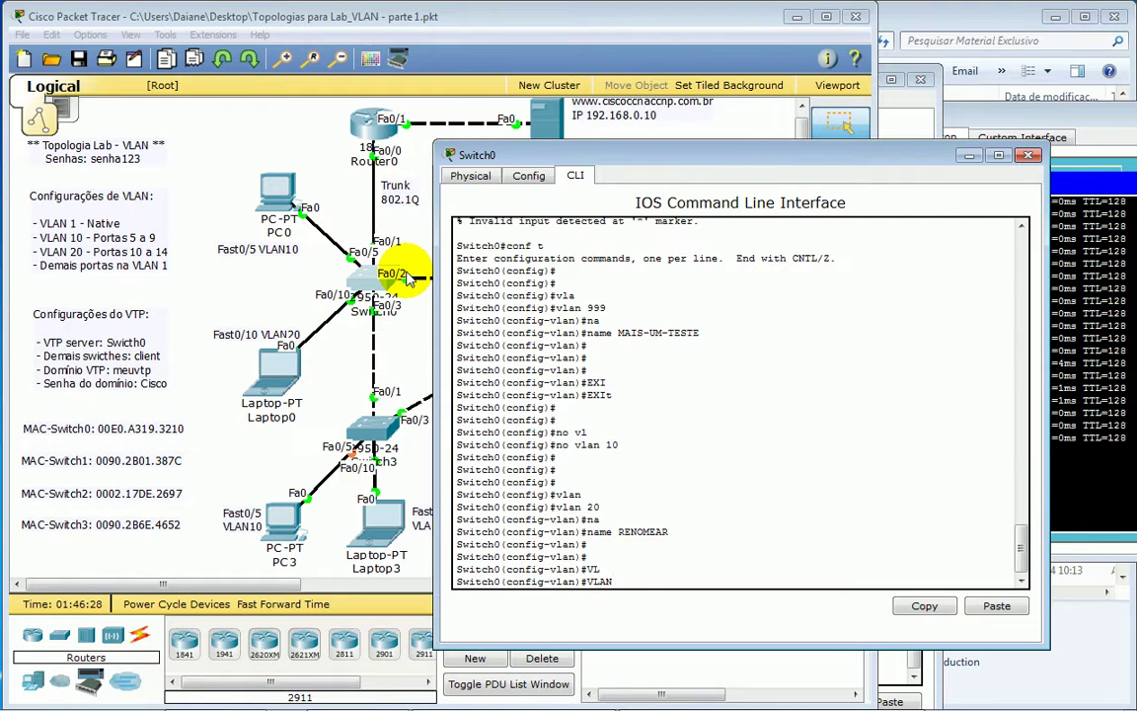
# - On Switch0, enter 'vlan 10' and name it desktop-usuarios
pyautogui.write('AN 10')
pyautogui.press('Return')
pyautogui.press('Return')
pyautogui.press('Return')
pyautogui.press('Return')
pyautogui.press('Return')
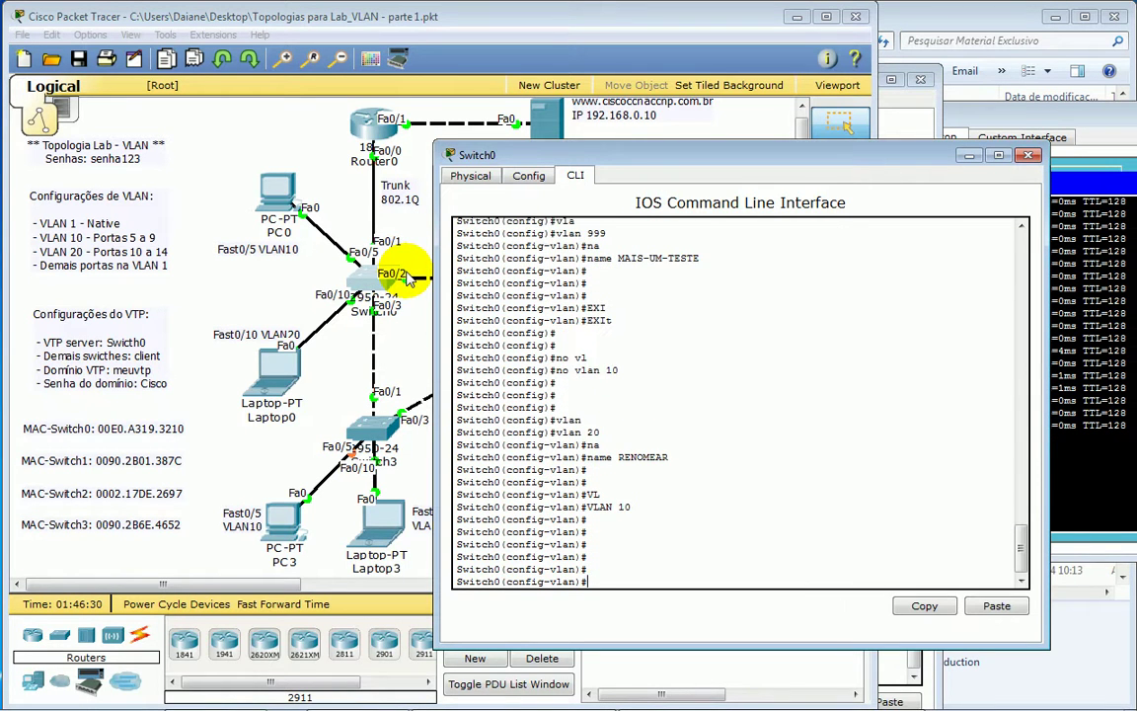
pyautogui.write('NA')
pyautogui.press('Tab')
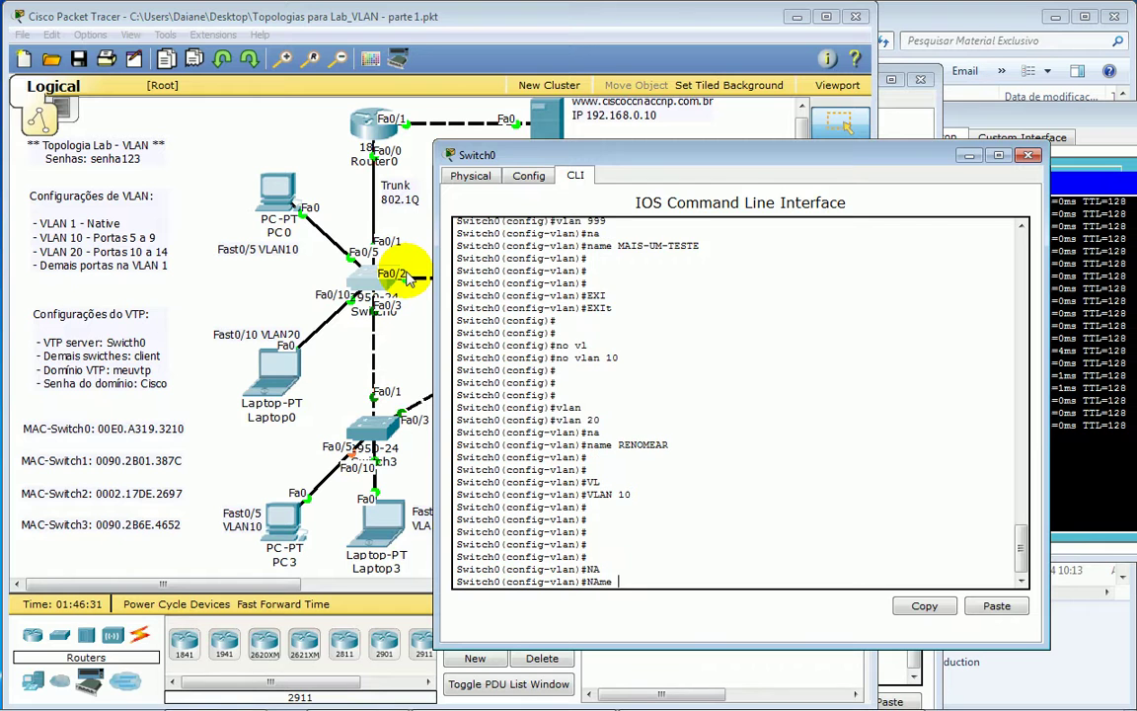
pyautogui.write('desktop-')
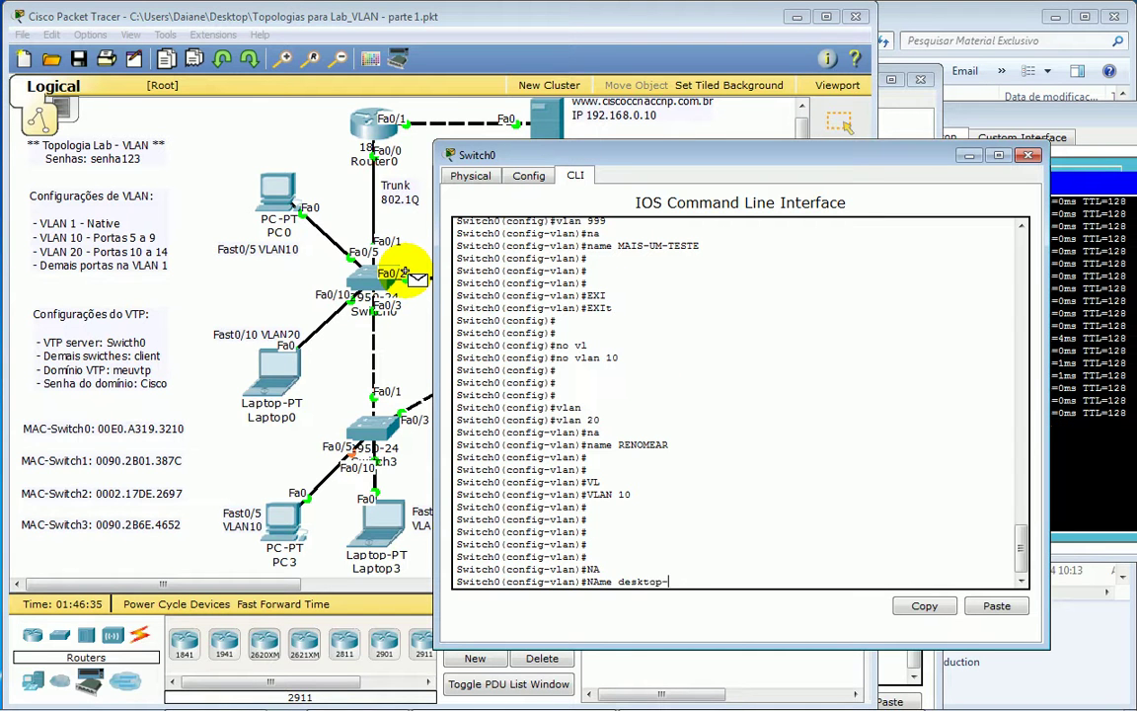
pyautogui.write('usuarios')
pyautogui.press('Return')
pyautogui.press('Return')
pyautogui.press('Return')
# - Enter 'vlan 20', name it usuarios-de-notebooks, and return to the topology view
pyautogui.write('vlan)#v')
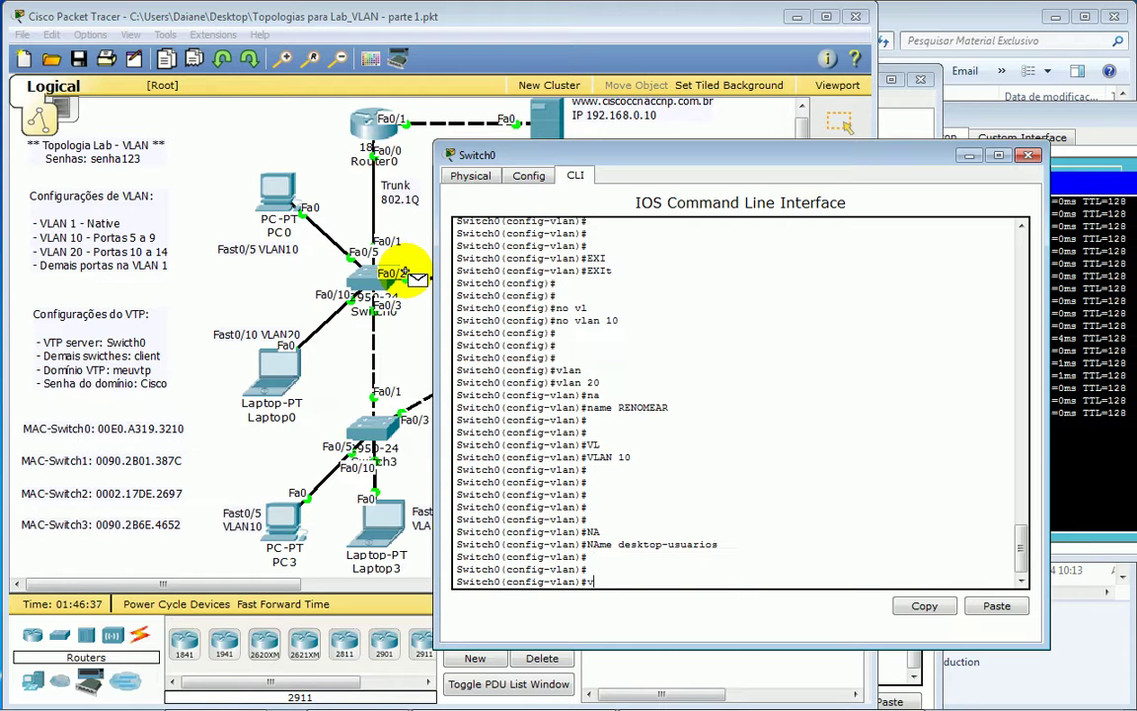
pyautogui.write('lan 20')
pyautogui.press('Return')
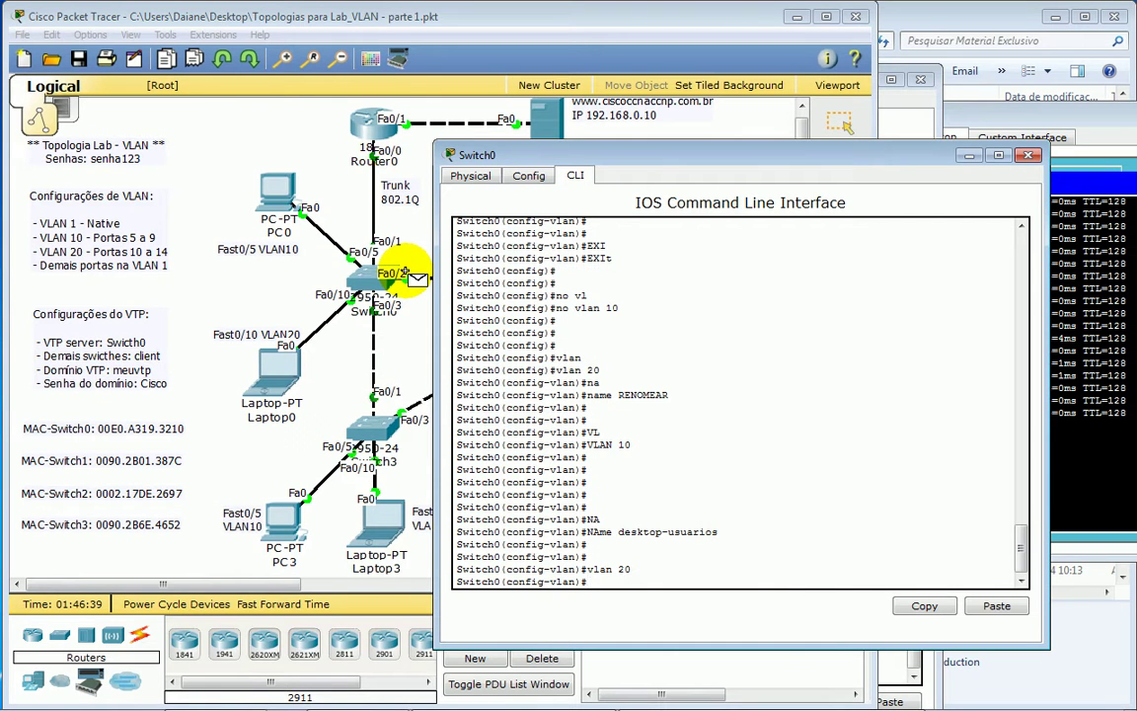
pyautogui.write('na')
pyautogui.press('Tab')
pyautogui.write('usuarios')
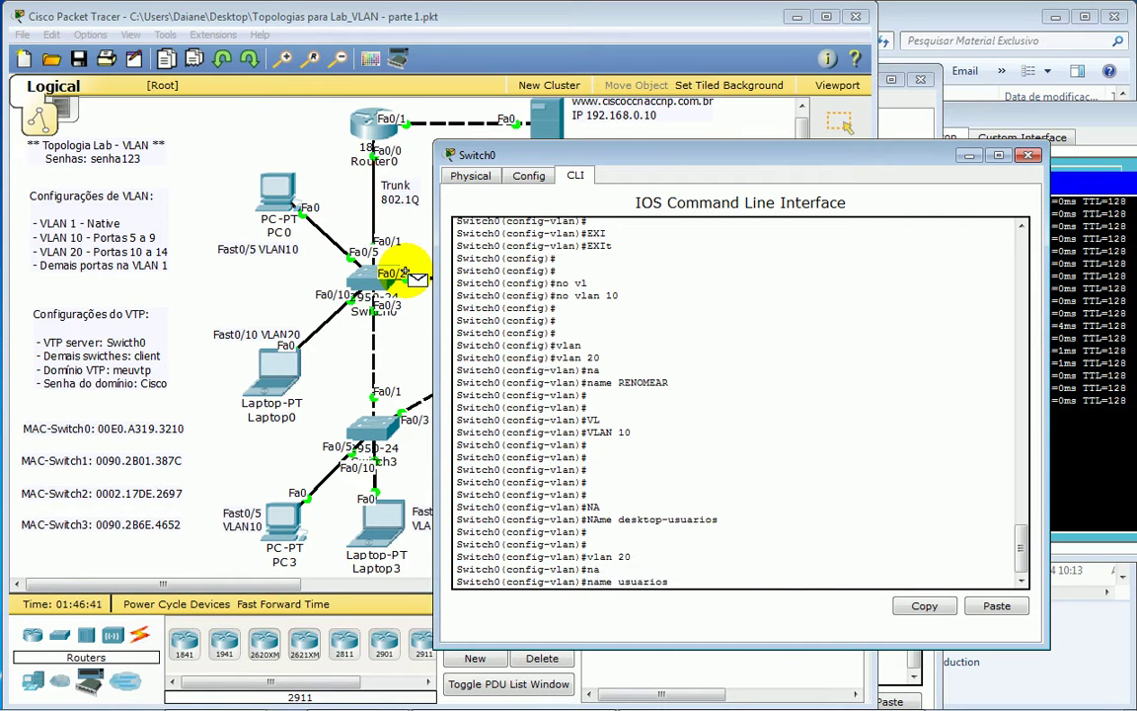
pyautogui.write('-de-notebooks')
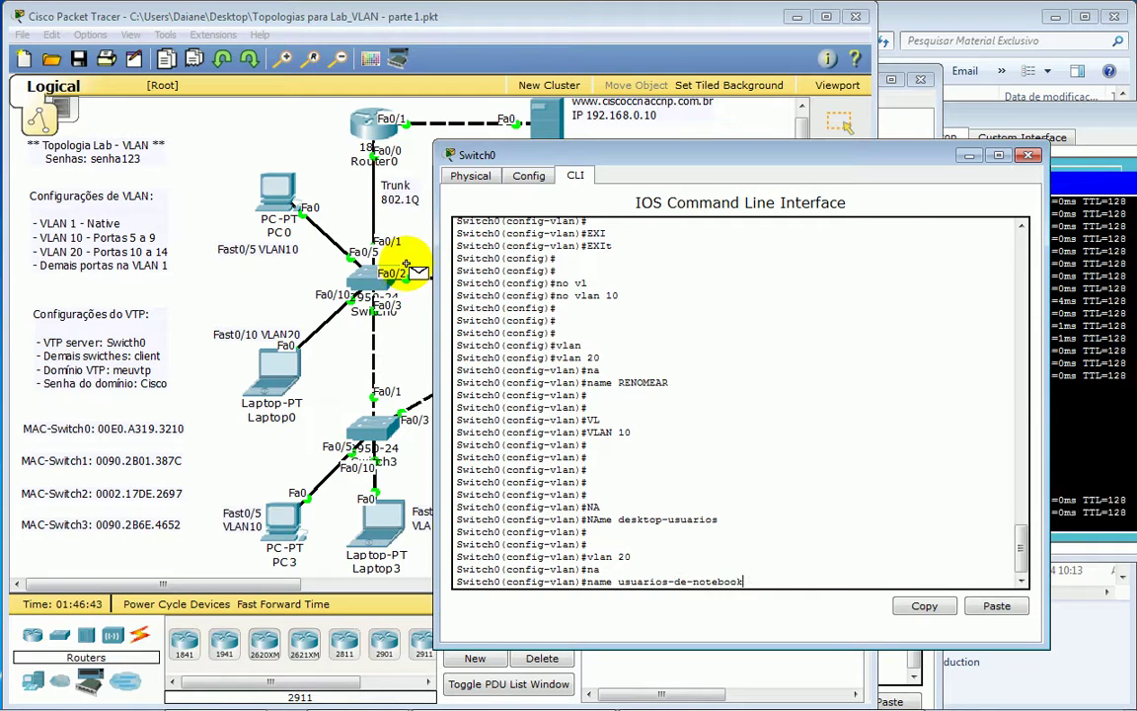
pyautogui.press('Return')
pyautogui.hotkey('alt', 'Tab')
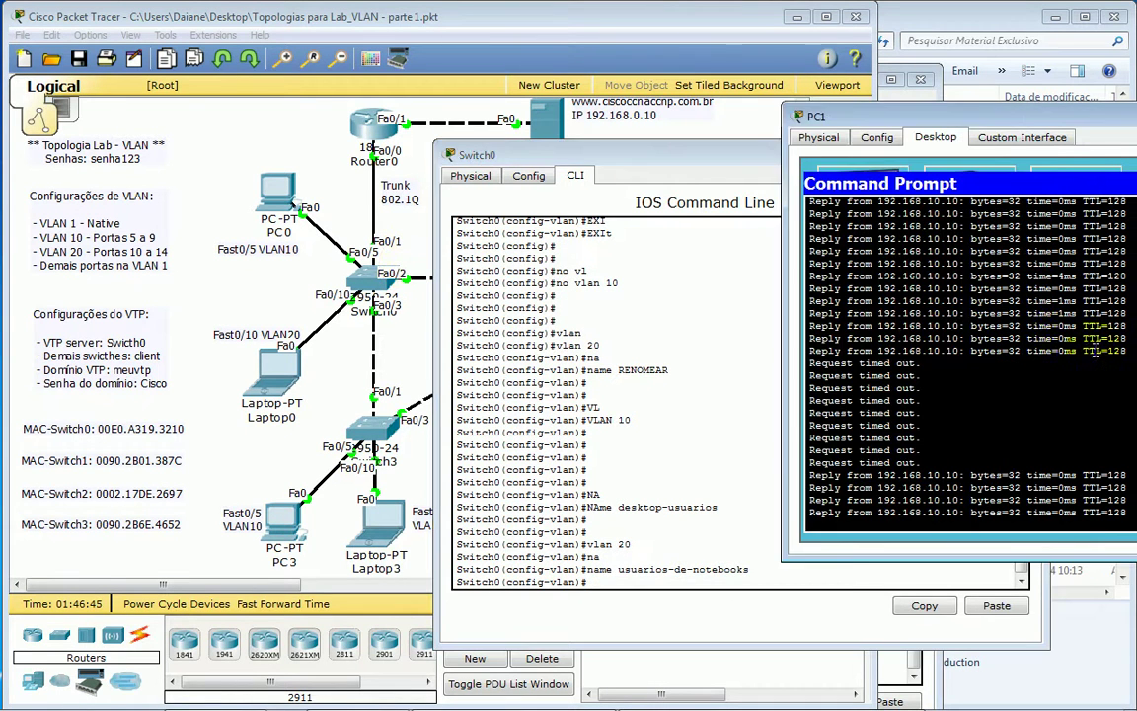
pyautogui.click(729, 14)
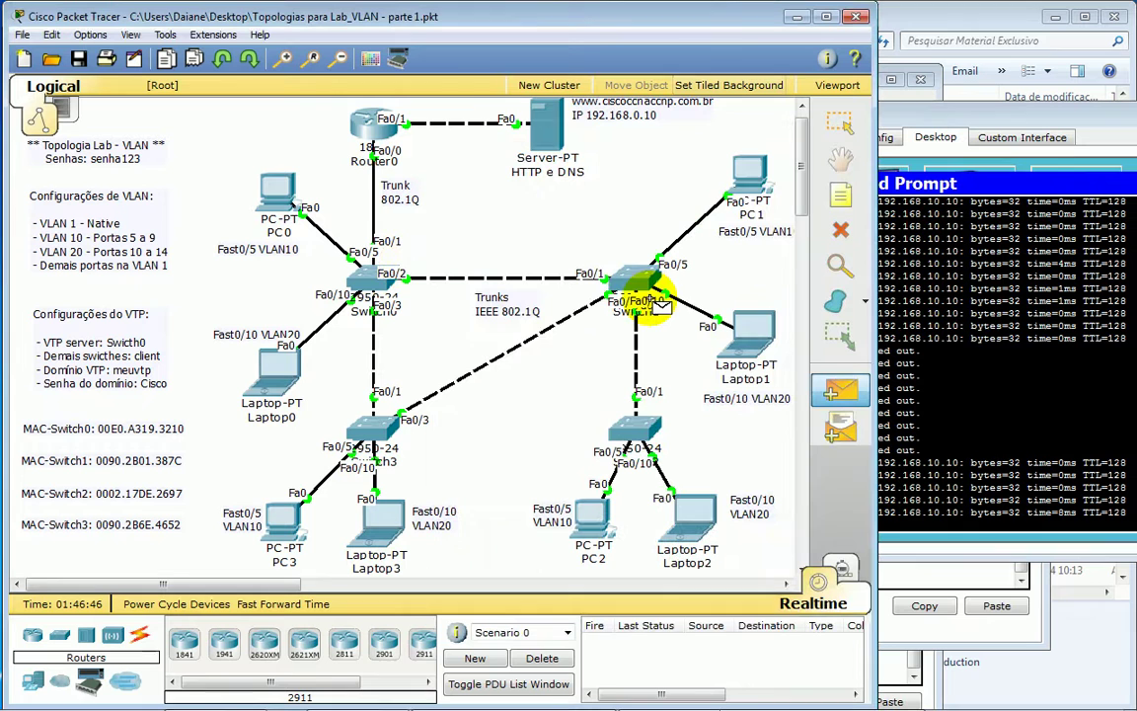
# - Run 'show vlan' on Switch2 and highlight the VLAN 10 desktop-usuarios row
pyautogui.click(624, 439)
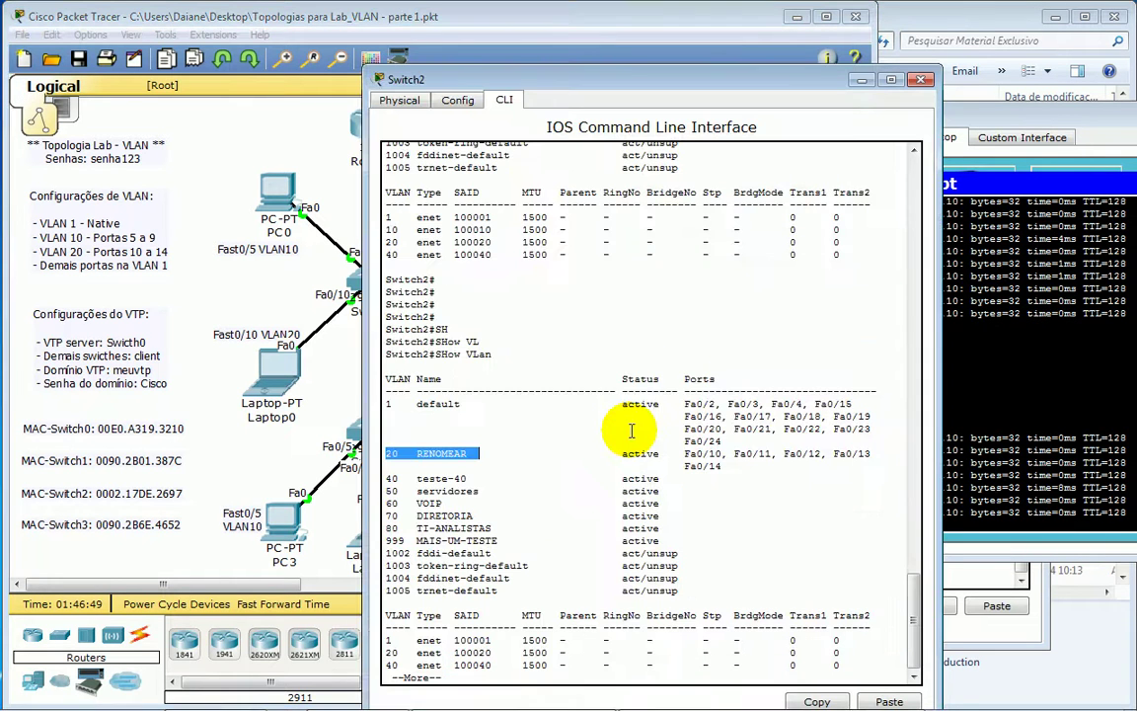
pyautogui.press('space')
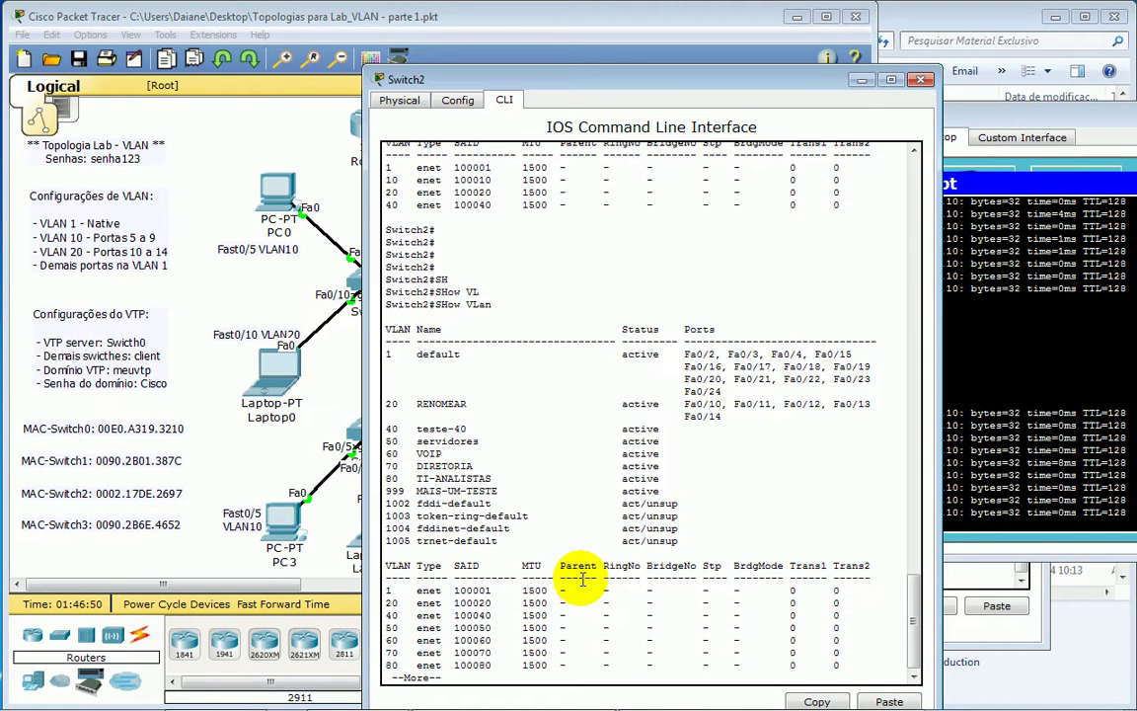
pyautogui.press('Return')
pyautogui.press('Return')
pyautogui.press('Return')
pyautogui.press('Return')
pyautogui.press('Return')
pyautogui.press('Return')
pyautogui.press('Return')
pyautogui.press('Return')
pyautogui.press('Return')
pyautogui.press('Return')
pyautogui.press('Return')
pyautogui.press('Return')
pyautogui.press('Return')
pyautogui.press('Return')
pyautogui.press('Return')
pyautogui.press('Return')
pyautogui.press('Return')
pyautogui.press('Return')
pyautogui.press('Return')
pyautogui.press('Return')
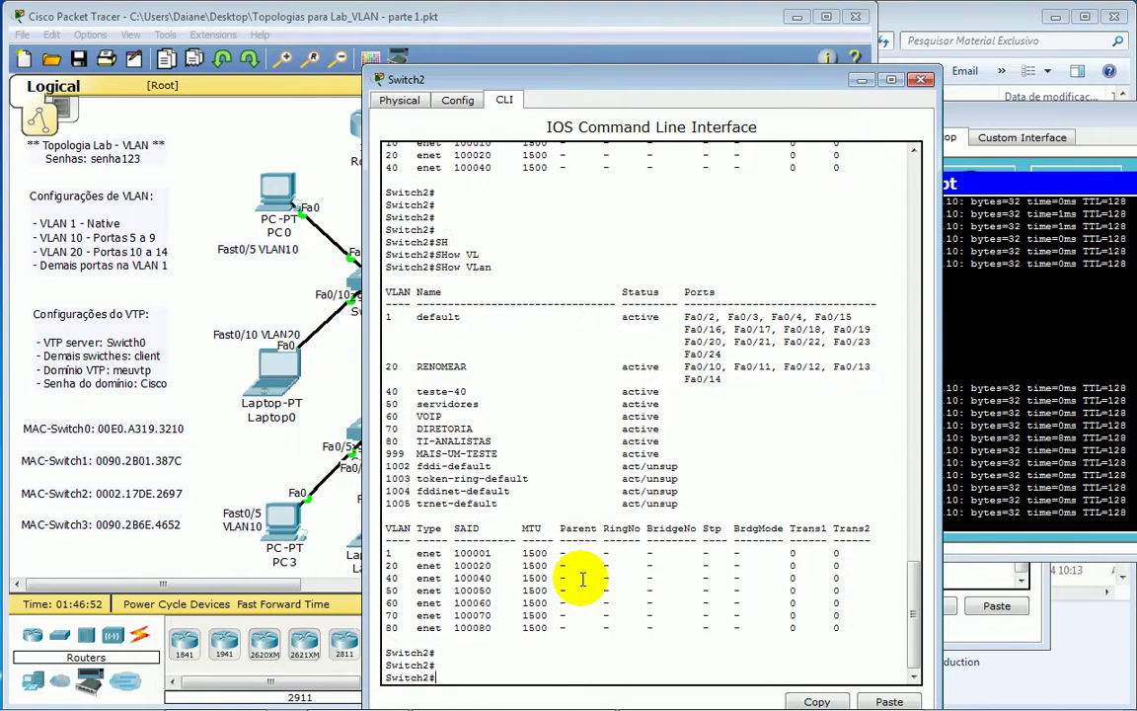
pyautogui.press('Return')
pyautogui.press('Return')
pyautogui.press('Return')
pyautogui.press('Return')
pyautogui.press('Return')
pyautogui.press('Return')
pyautogui.press('Return')
pyautogui.press('Return')
pyautogui.press('Return')
pyautogui.press('Return')
pyautogui.write('SHow VLan')
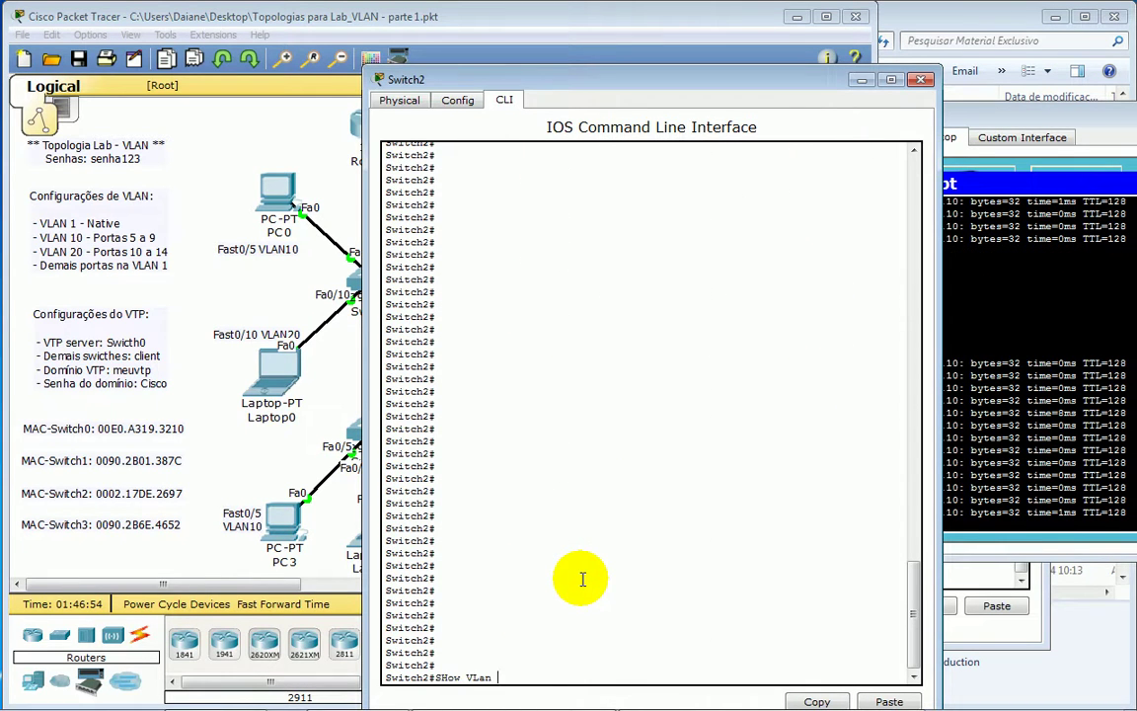
pyautogui.press('Return')
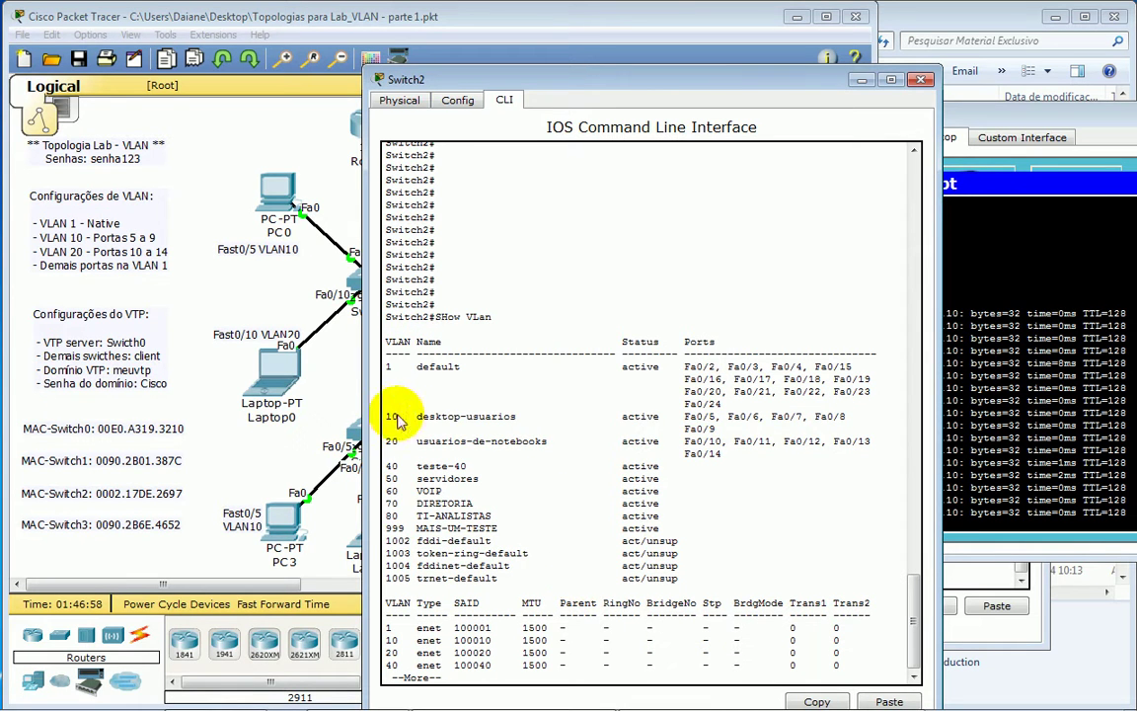
pyautogui.moveTo(393, 419); pyautogui.dragTo(472, 444)
pyautogui.moveTo(494, 703)
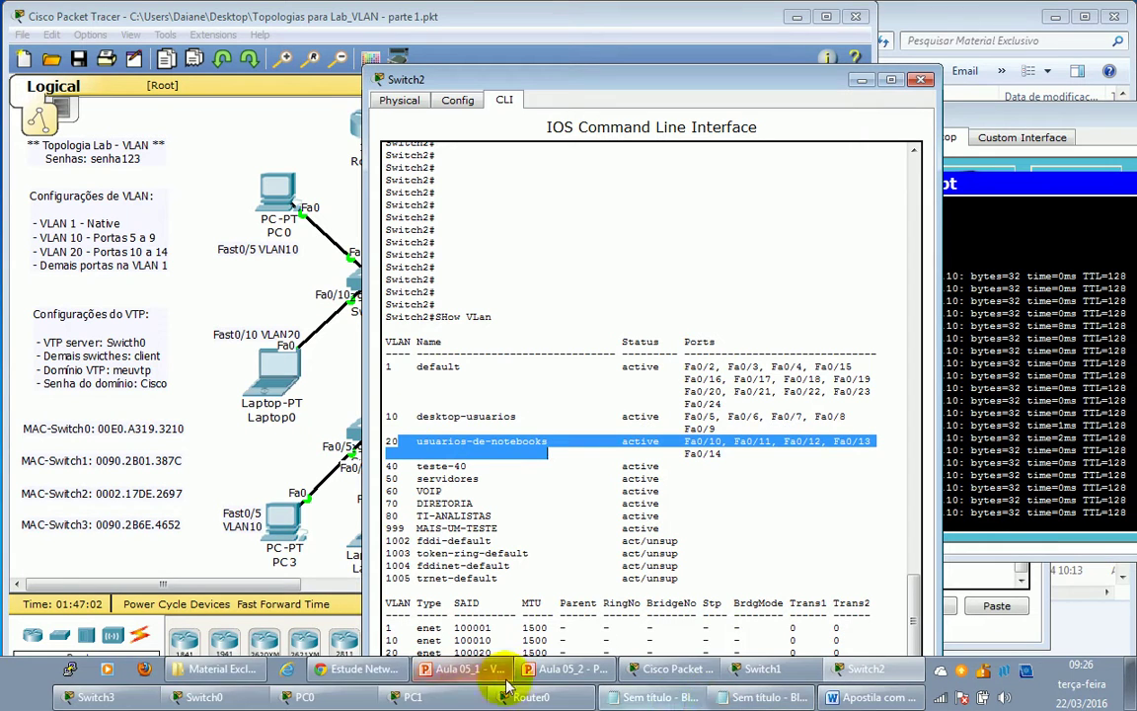
pyautogui.click(558, 669)
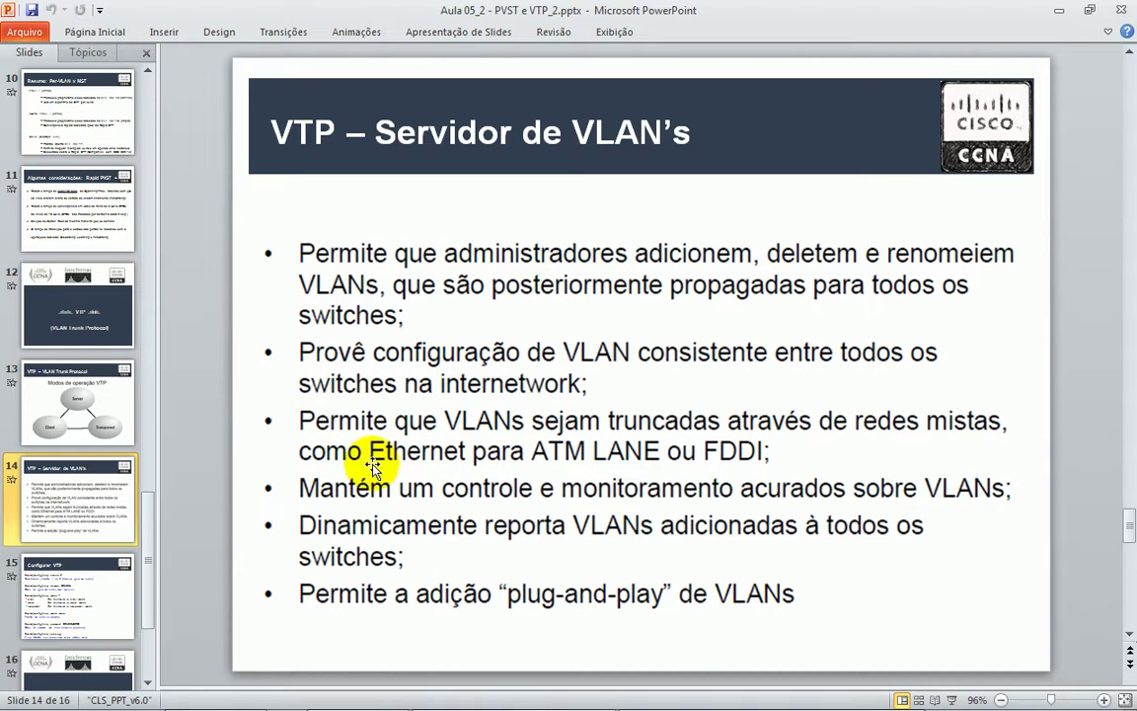
pyautogui.click(99, 571)
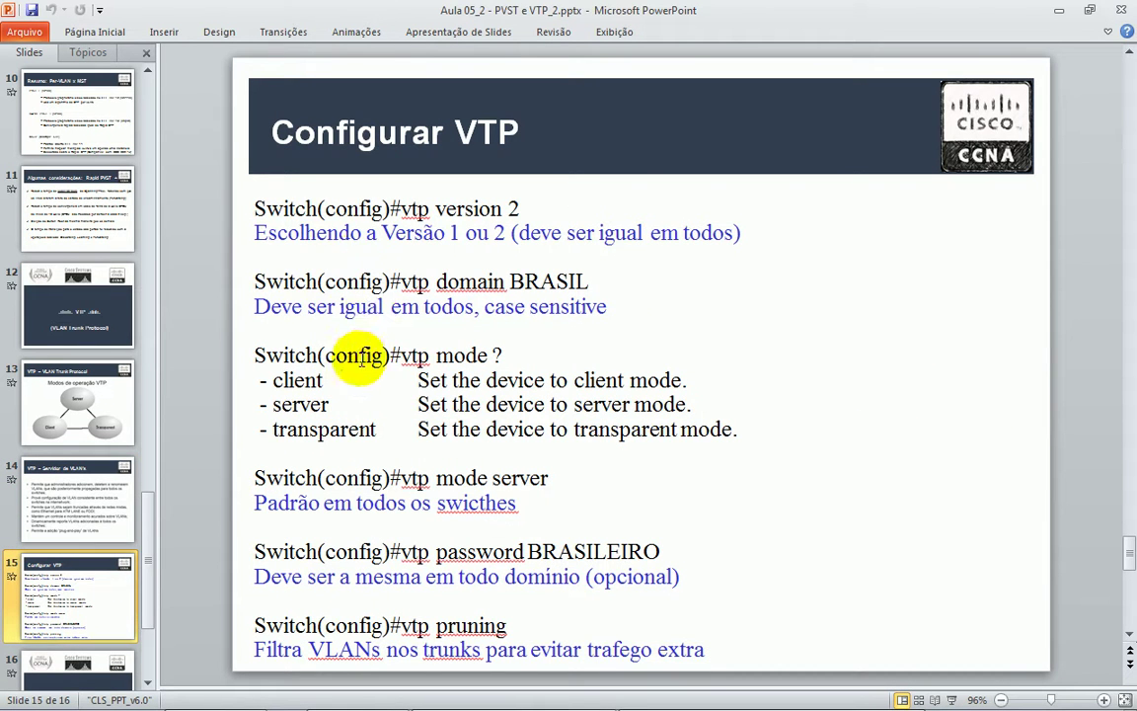
pyautogui.tripleClick(351, 207)
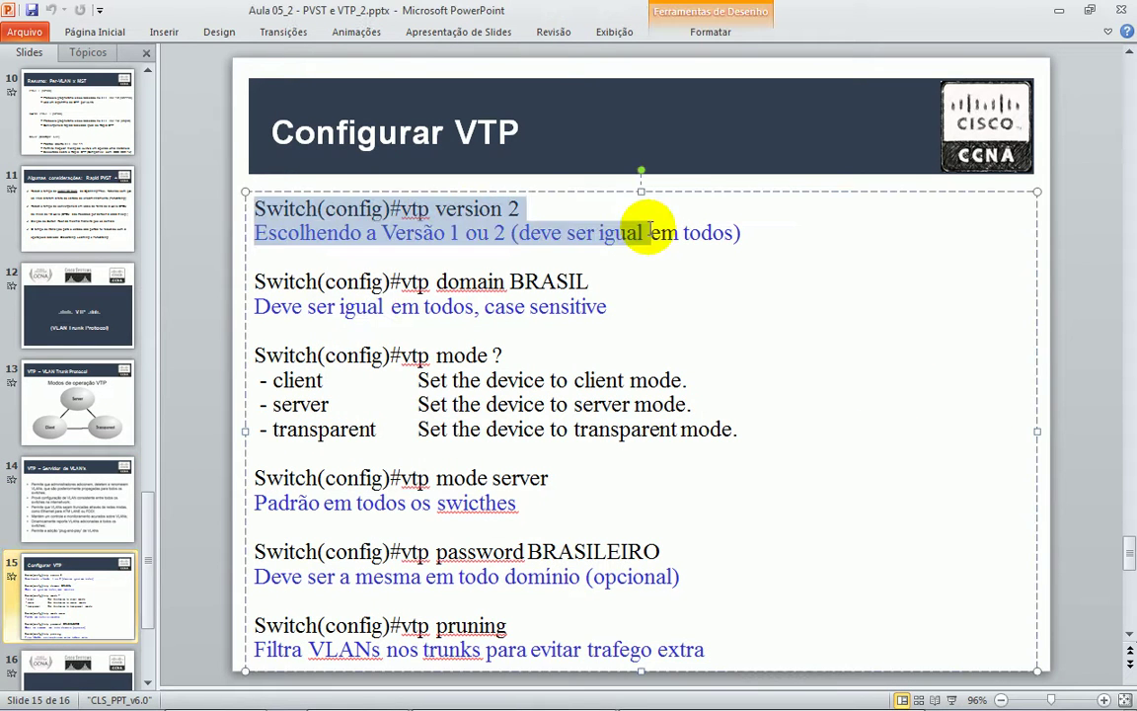
pyautogui.tripleClick(342, 278)
pyautogui.moveTo(355, 356); pyautogui.dragTo(742, 426)
pyautogui.moveTo(254, 478); pyautogui.dragTo(564, 513)
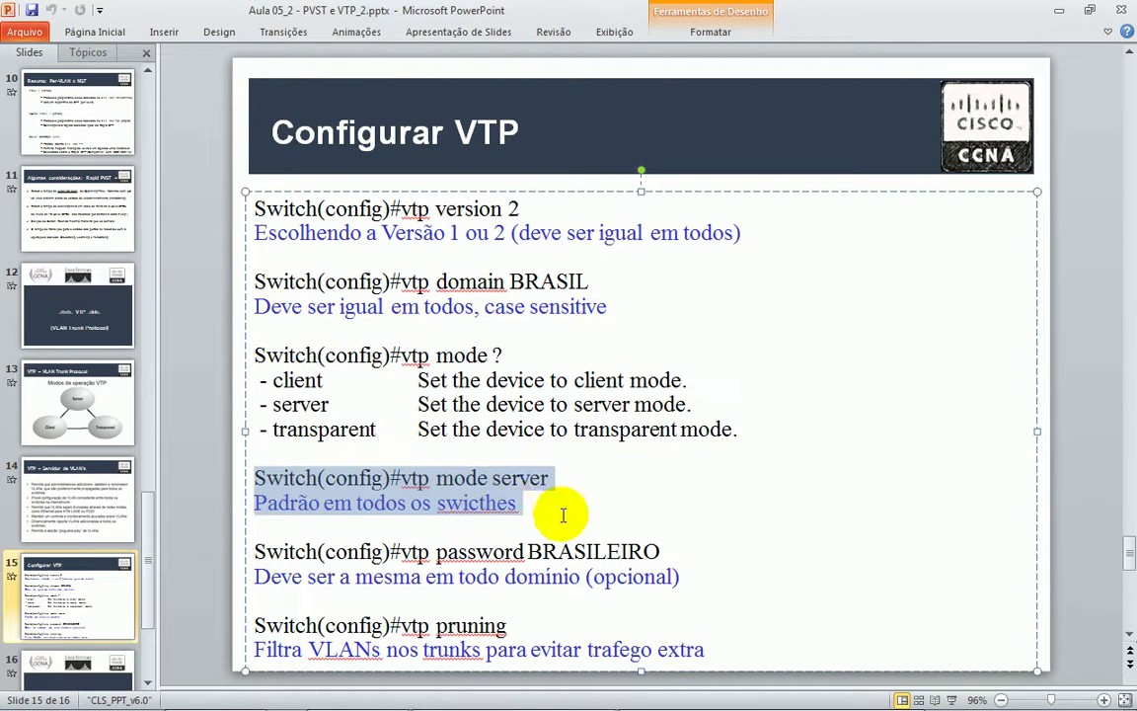
pyautogui.moveTo(254, 550); pyautogui.dragTo(541, 573)
# - Highlight the vtp pruning command and explanation, then present slide 16 full-screen
pyautogui.moveTo(363, 624); pyautogui.dragTo(723, 663)
pyautogui.click(507, 644)
pyautogui.moveTo(355, 622); pyautogui.dragTo(493, 624)
pyautogui.click(439, 635)
pyautogui.moveTo(309, 650); pyautogui.dragTo(719, 654)
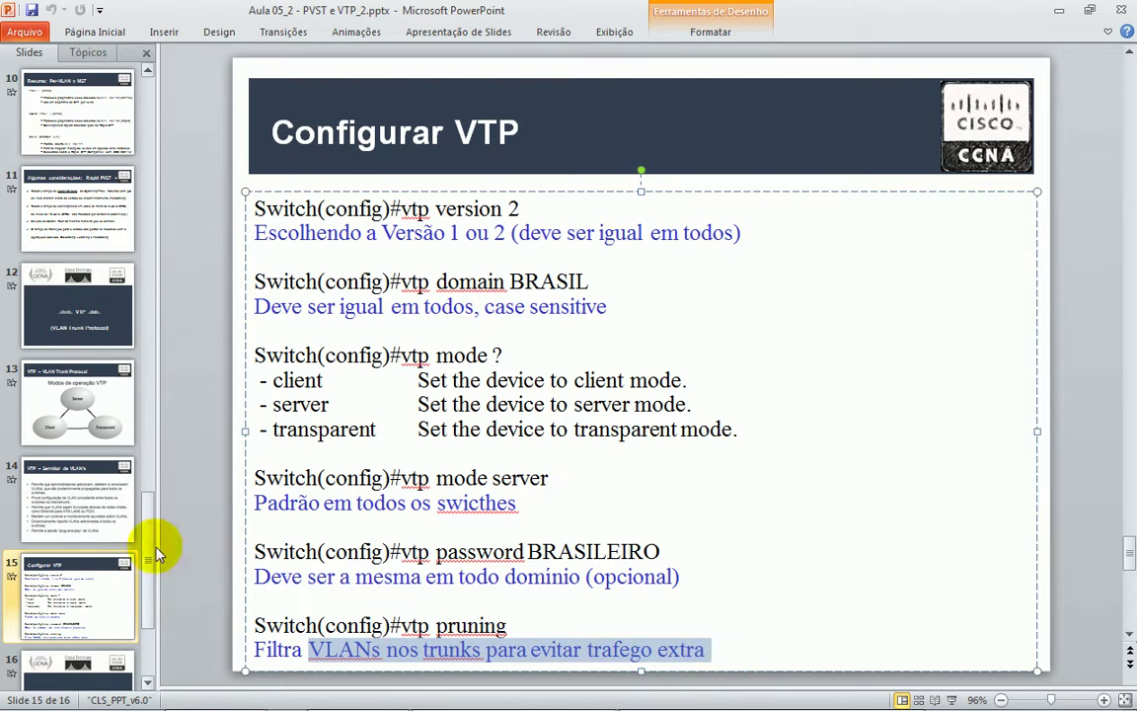
pyautogui.click(79, 554)
pyautogui.click(81, 557)
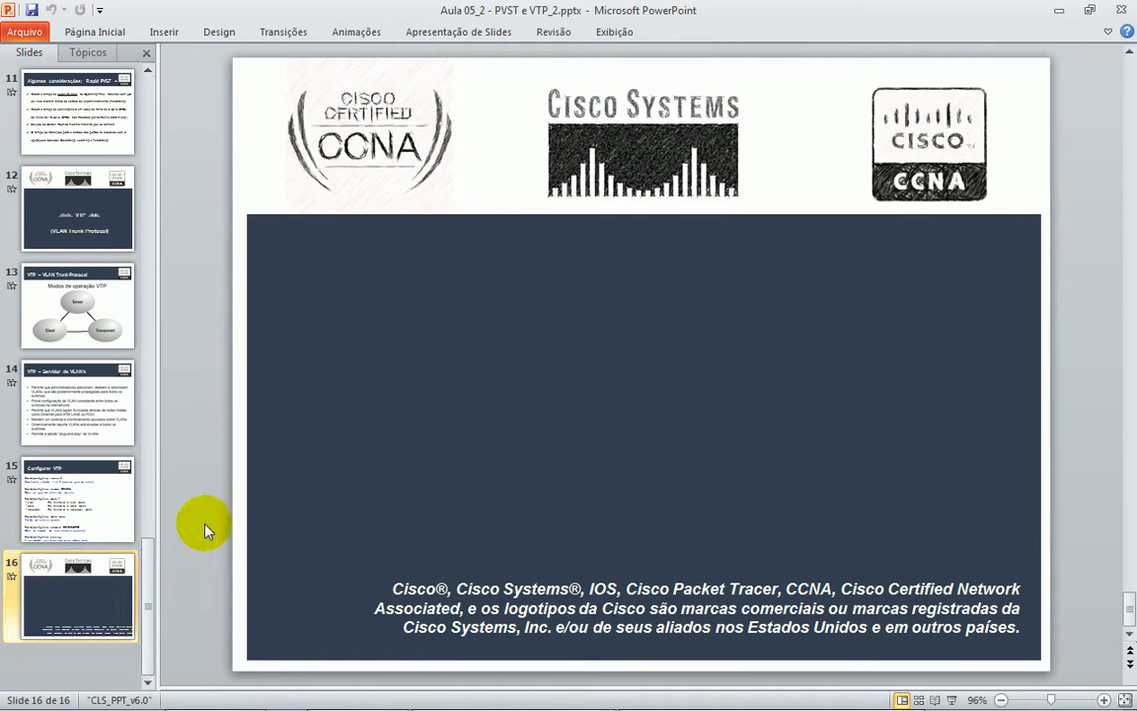
pyautogui.hotkey('shift', 'F5')
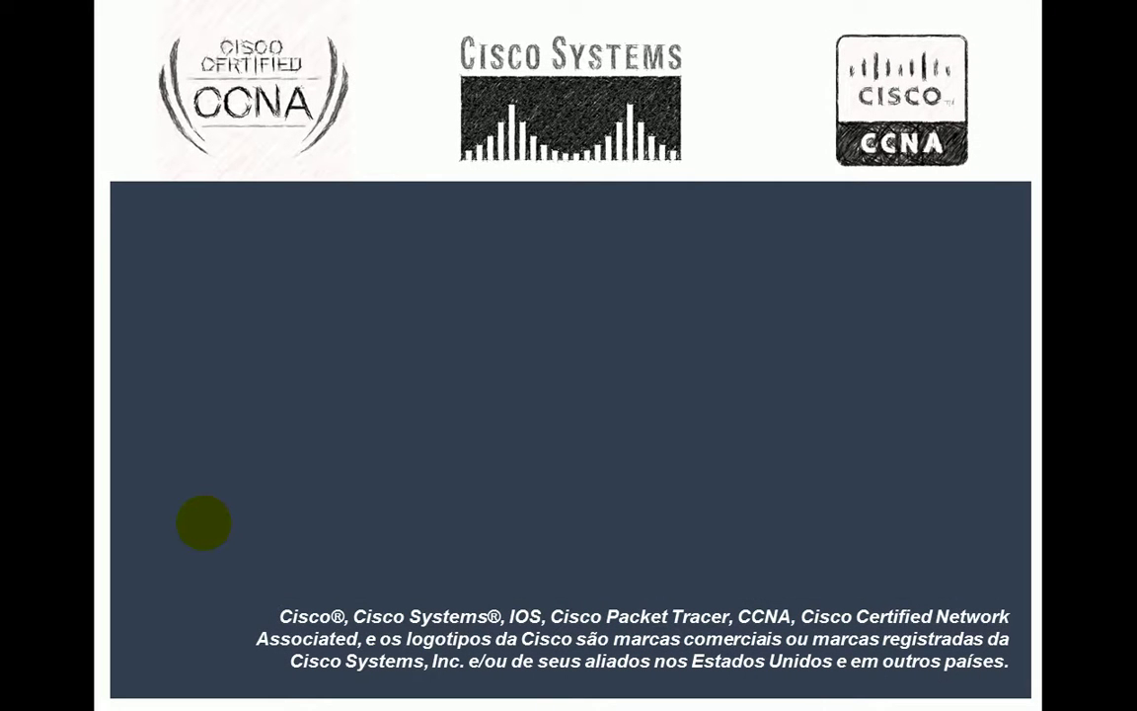